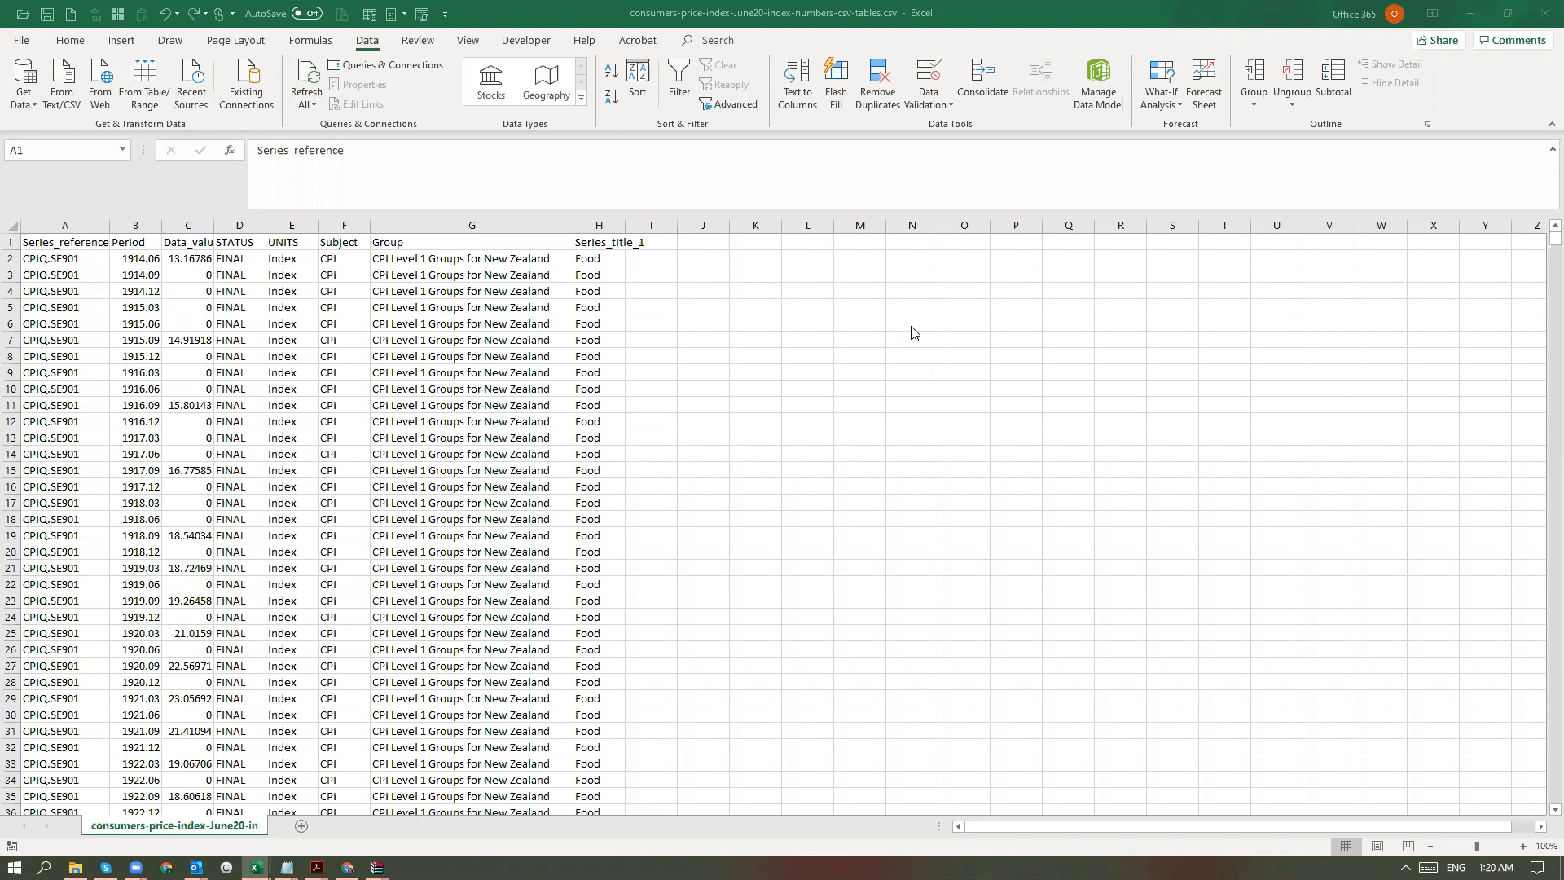
- Freeze the header row and the Series_reference column by applying Freeze Panes at cell B2
left_click(323, 285)
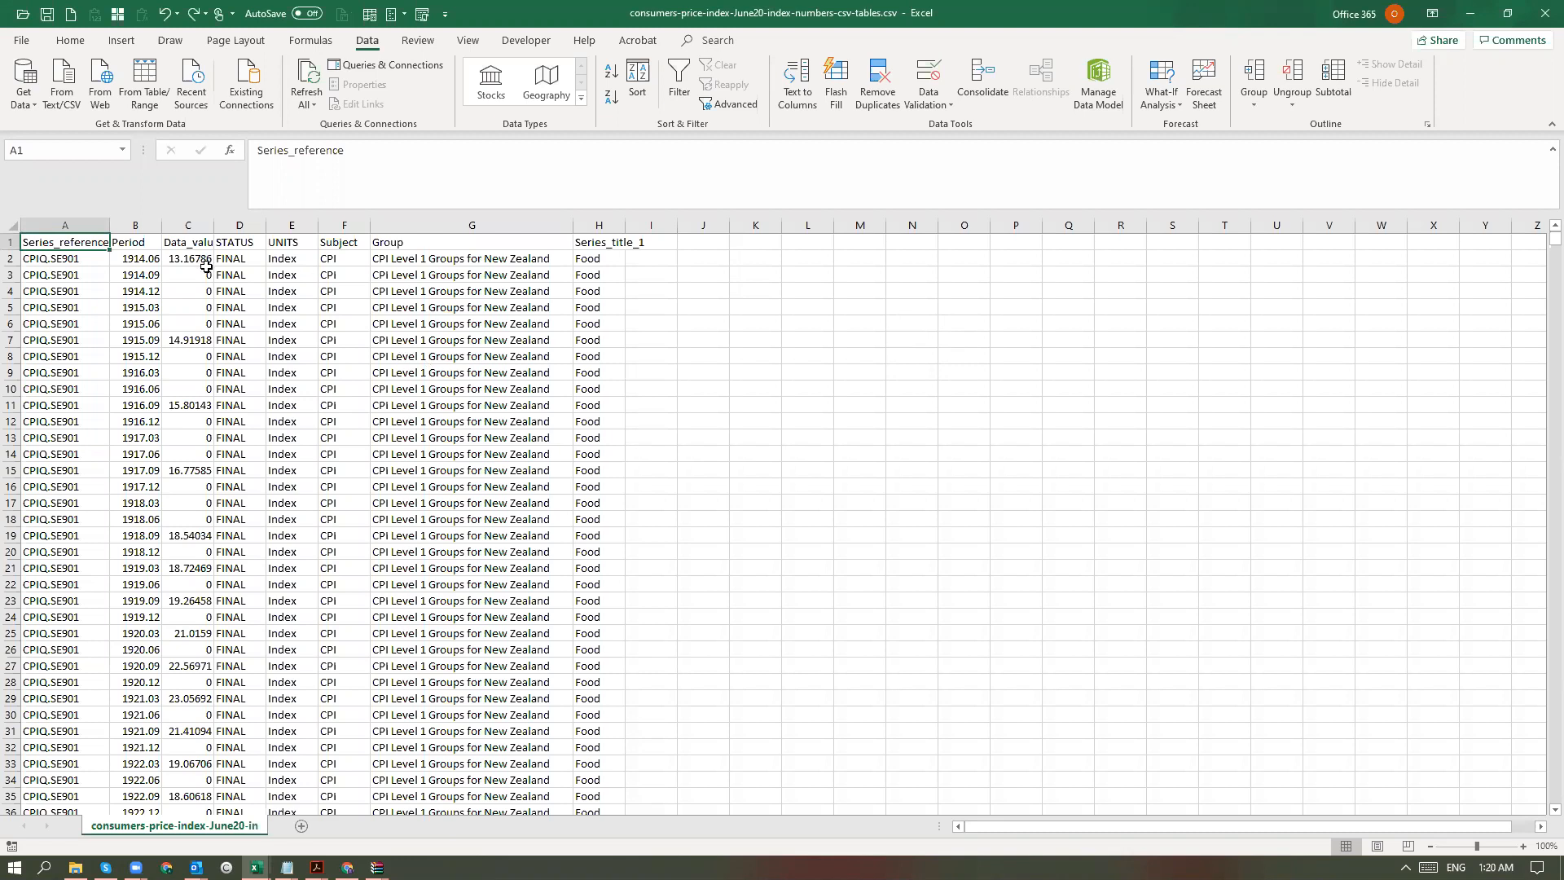
left_click(138, 255)
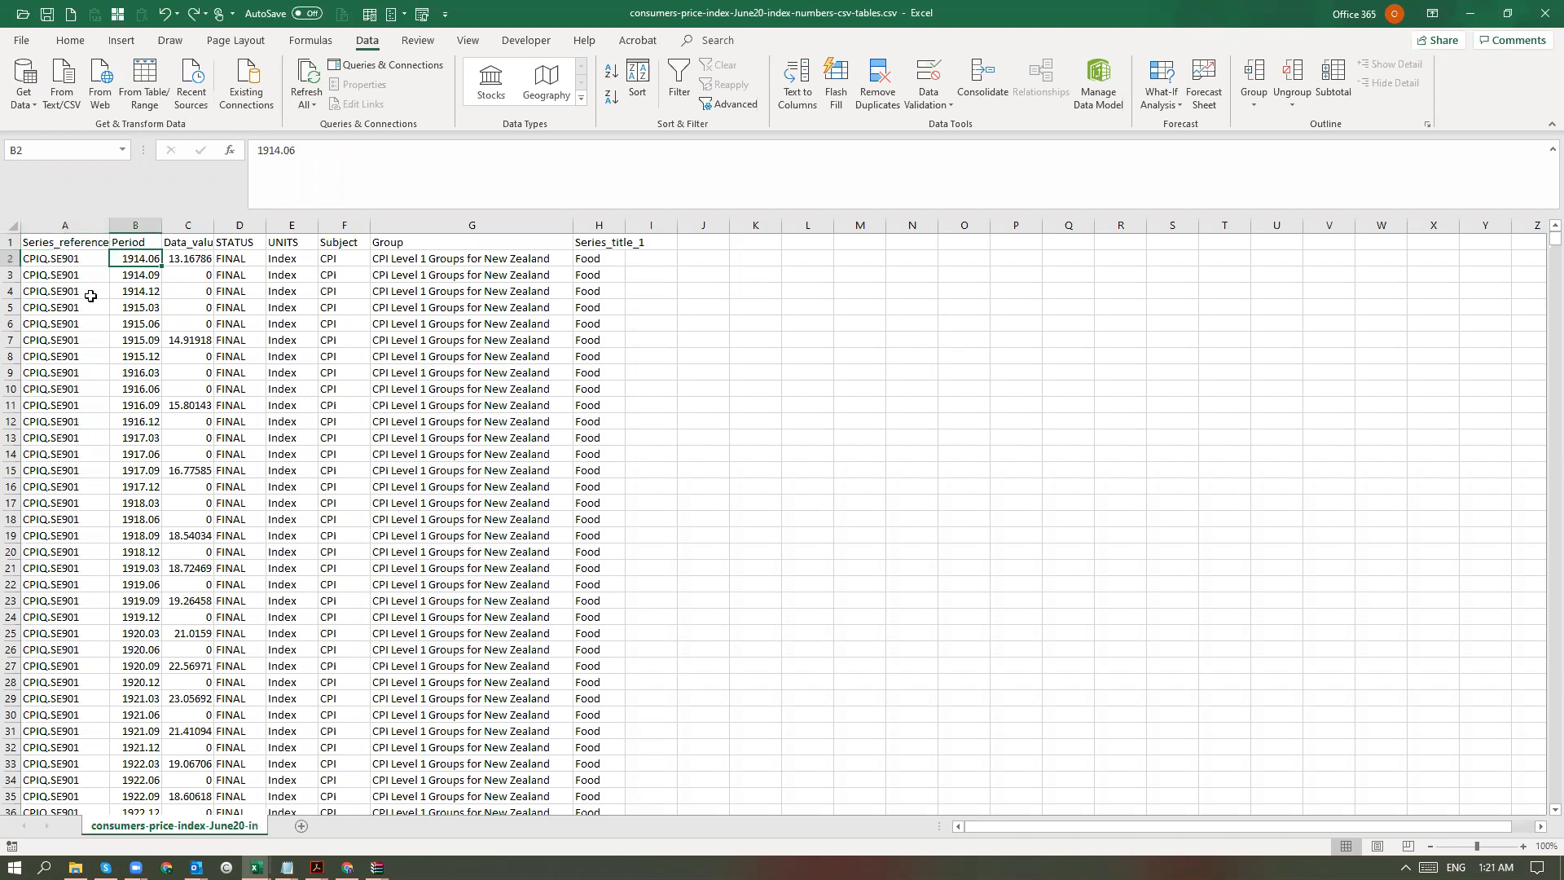
key("alt+w")
key("f")
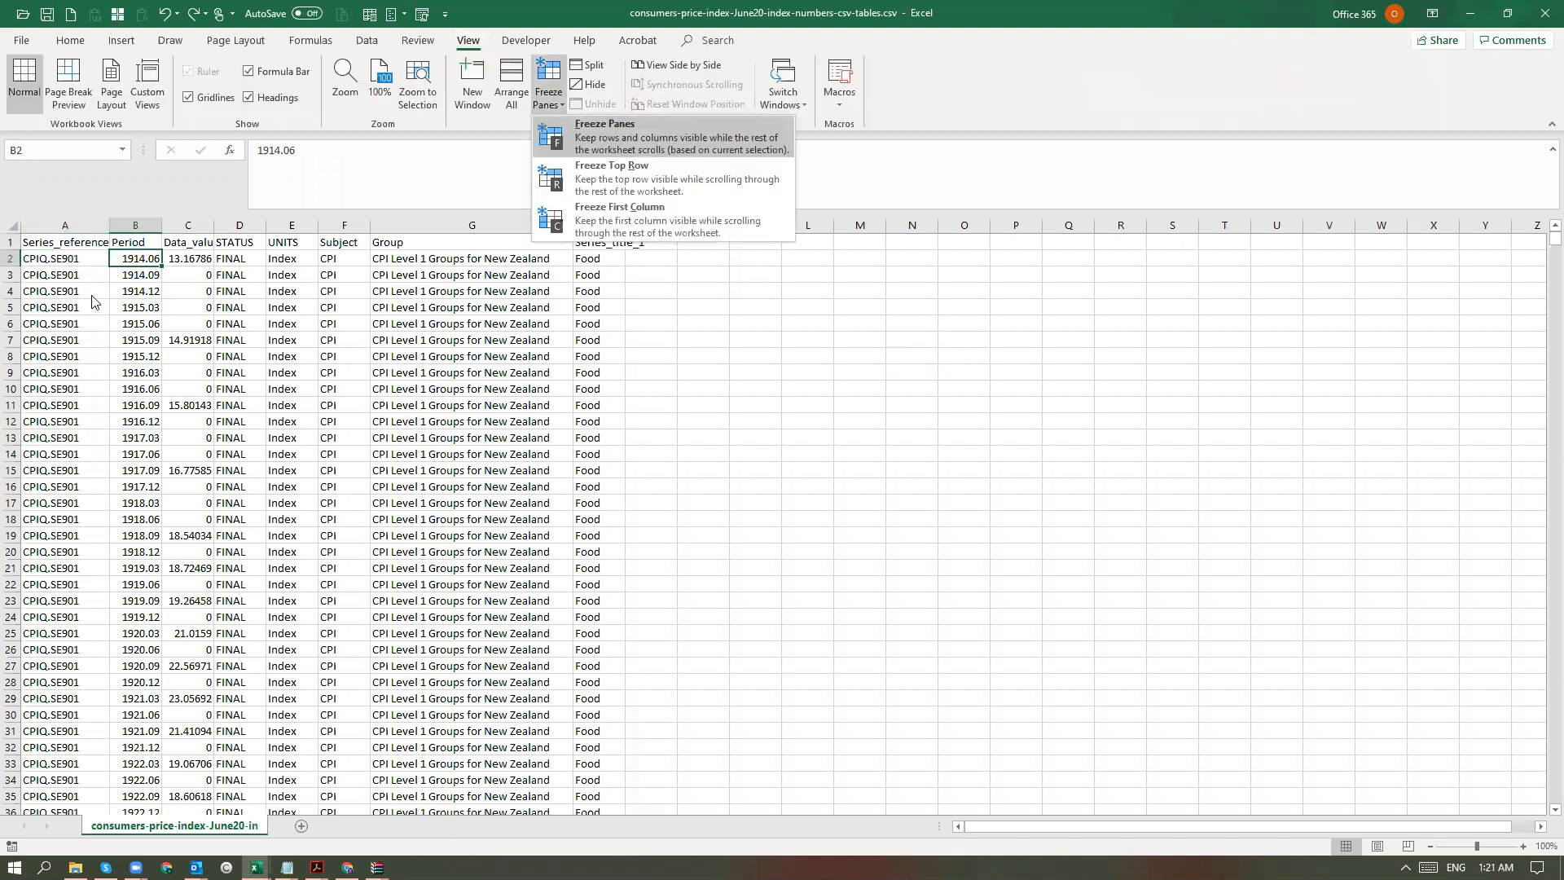
key("f")
- Look through the data columns from the first row to the last, and check how the Period values are written
key("Right")
key("Right")
key("Down")
key("Right")
key("Right")
key("Down")
key("Right")
key("ctrl+Down")
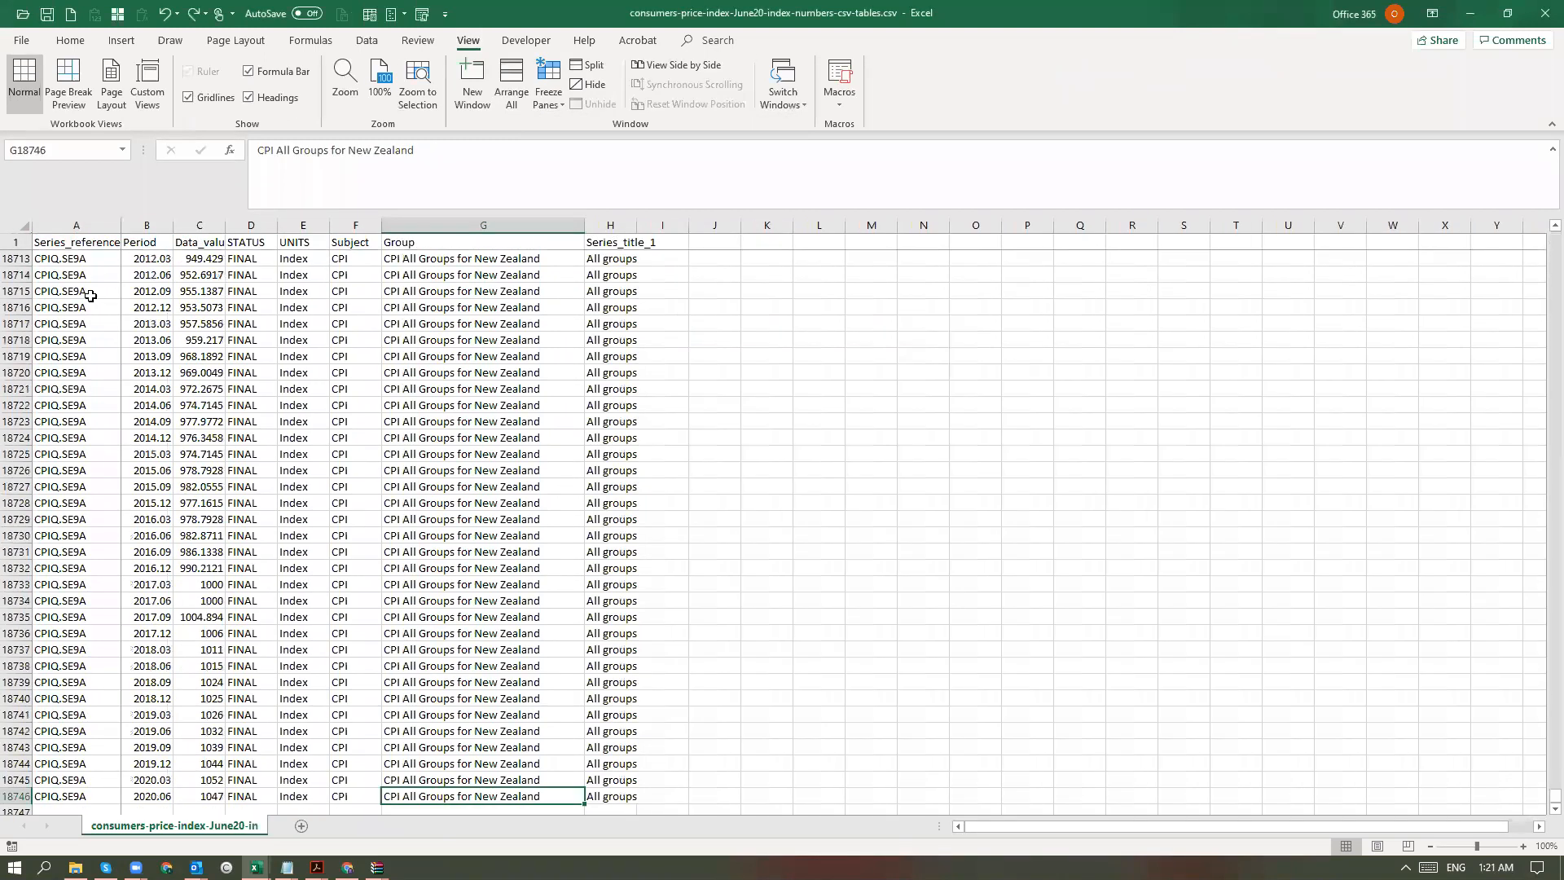
key("Right")
key("Left")
key("Left")
key("Left")
key("Left")
key("Left")
key("Right")
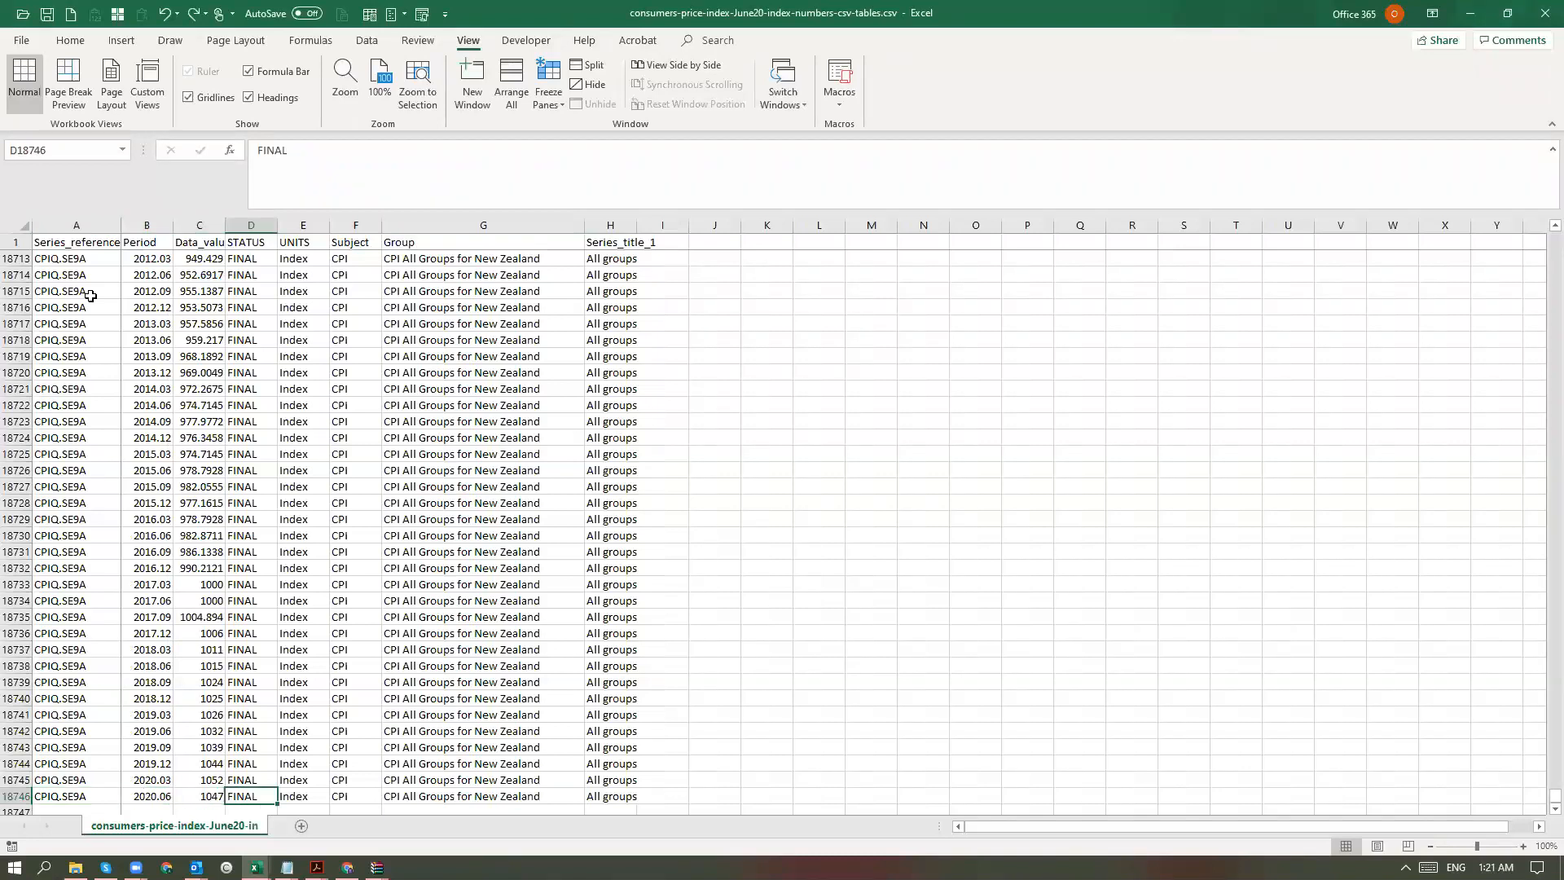
key("ctrl+Up")
key("Down")
key("Left")
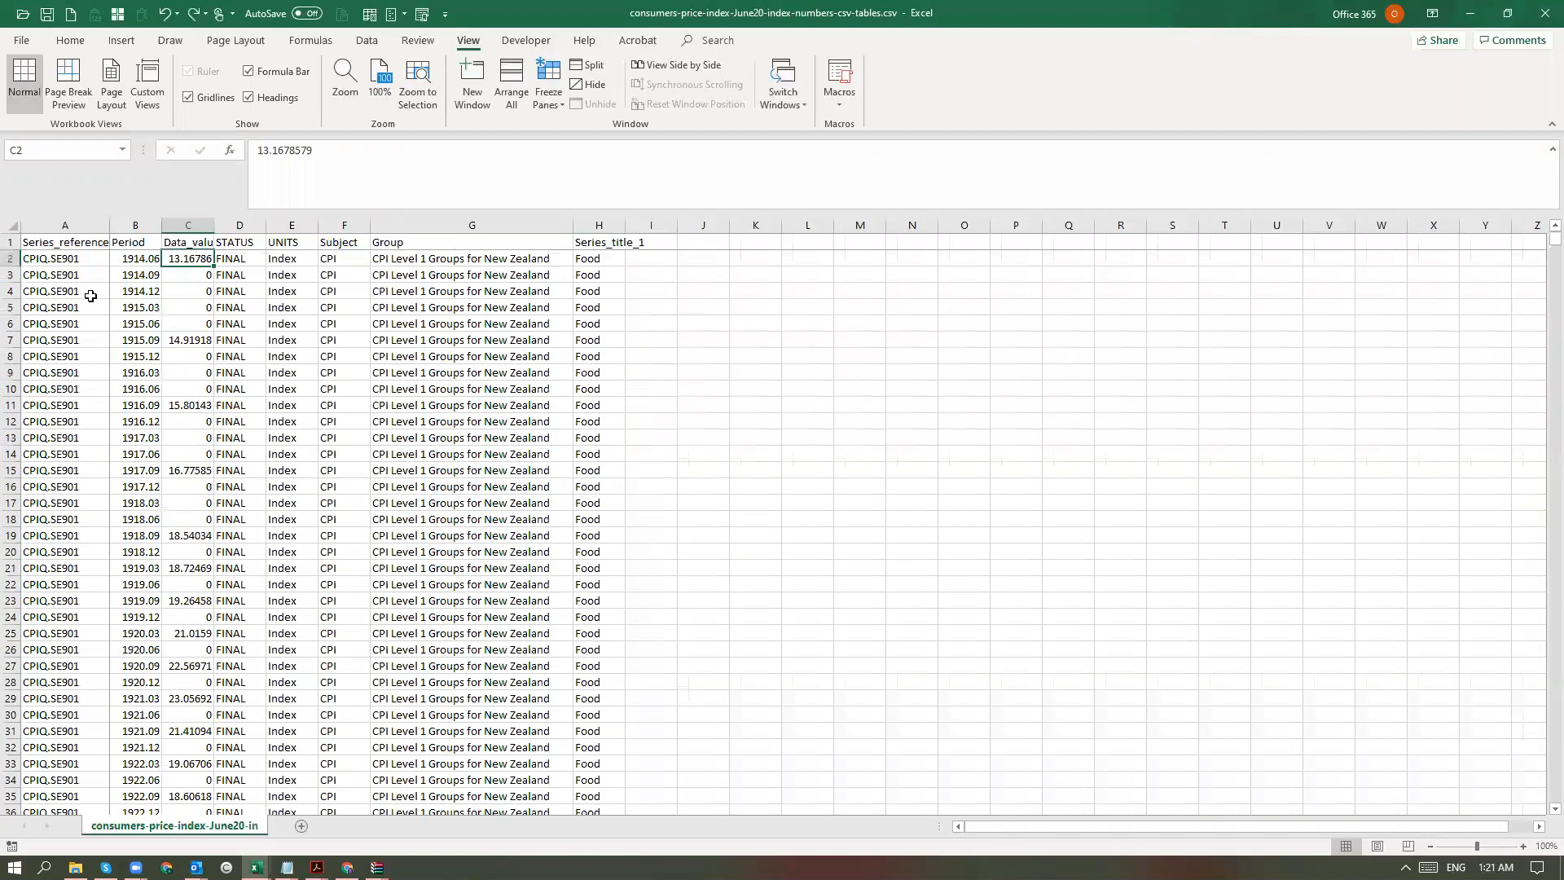
key("Left")
key("Up")
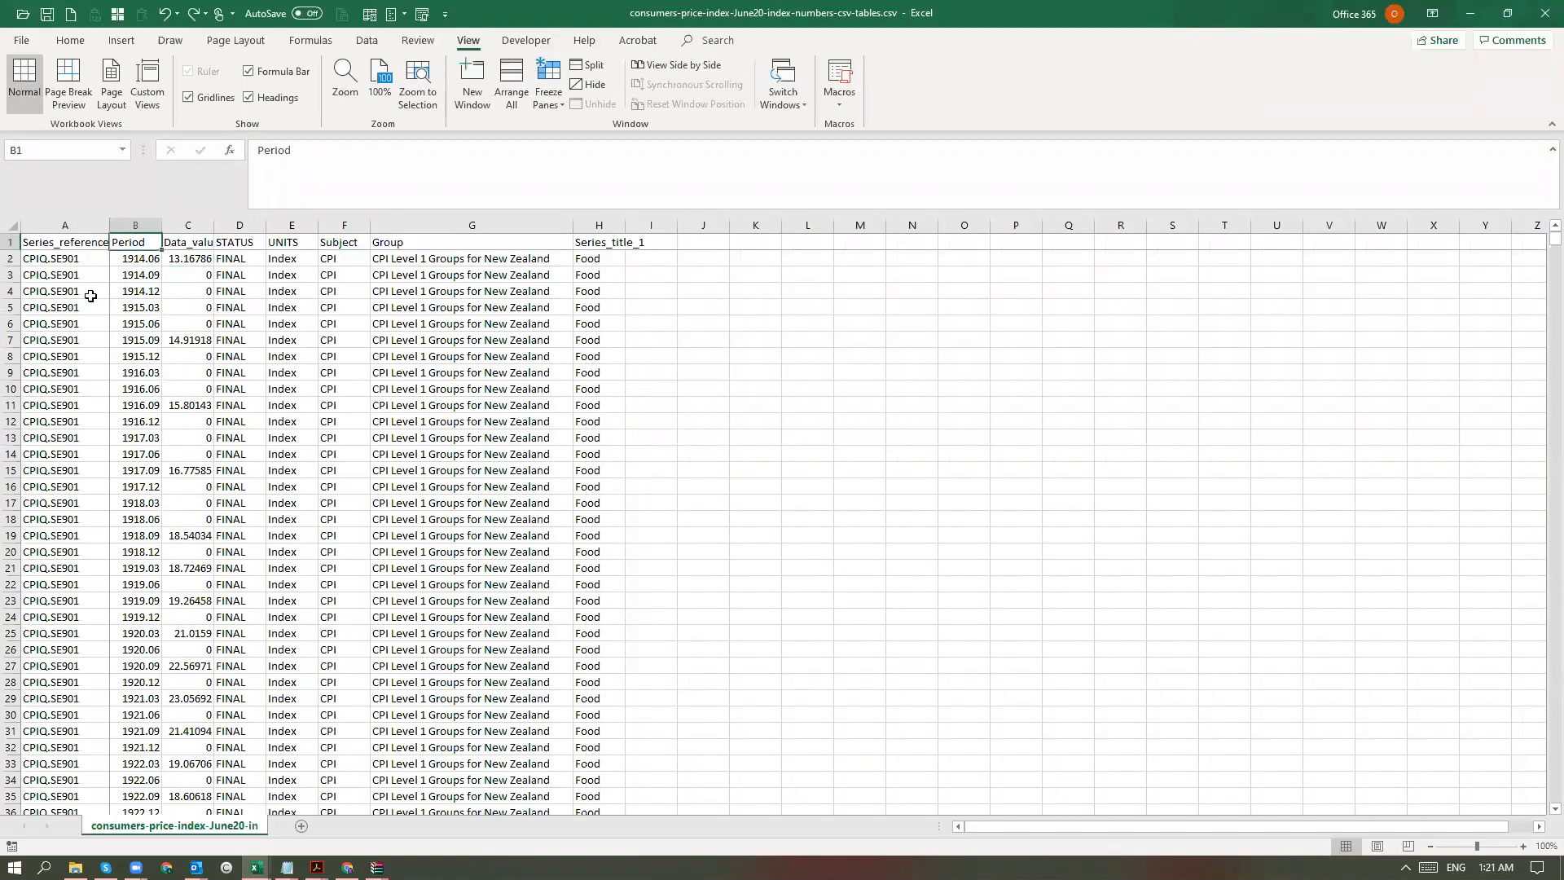
key("ctrl+Down")
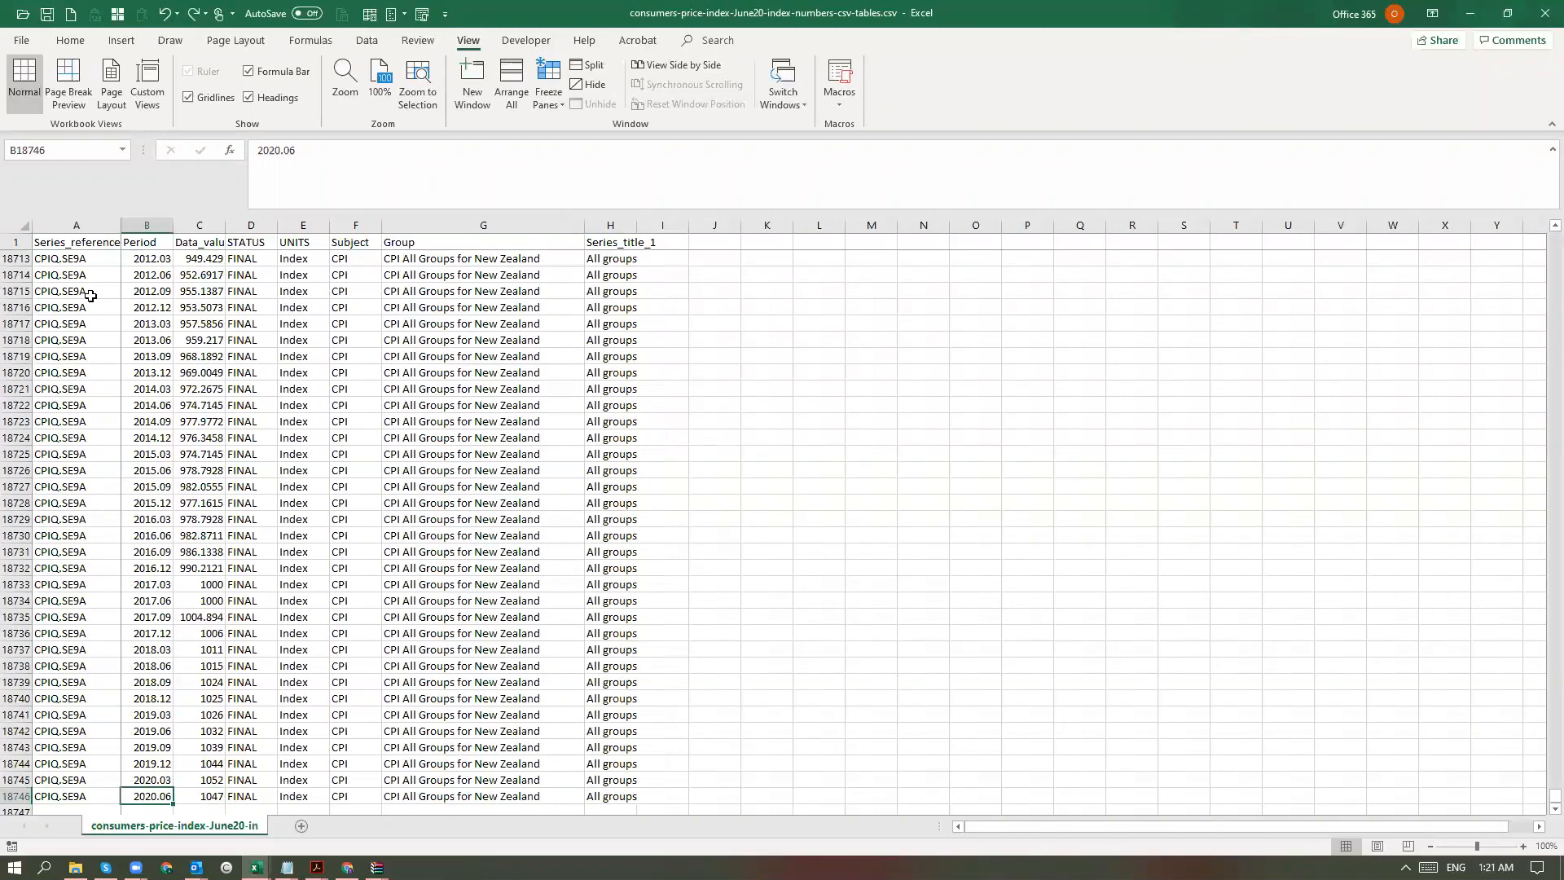
key("ctrl+Up")
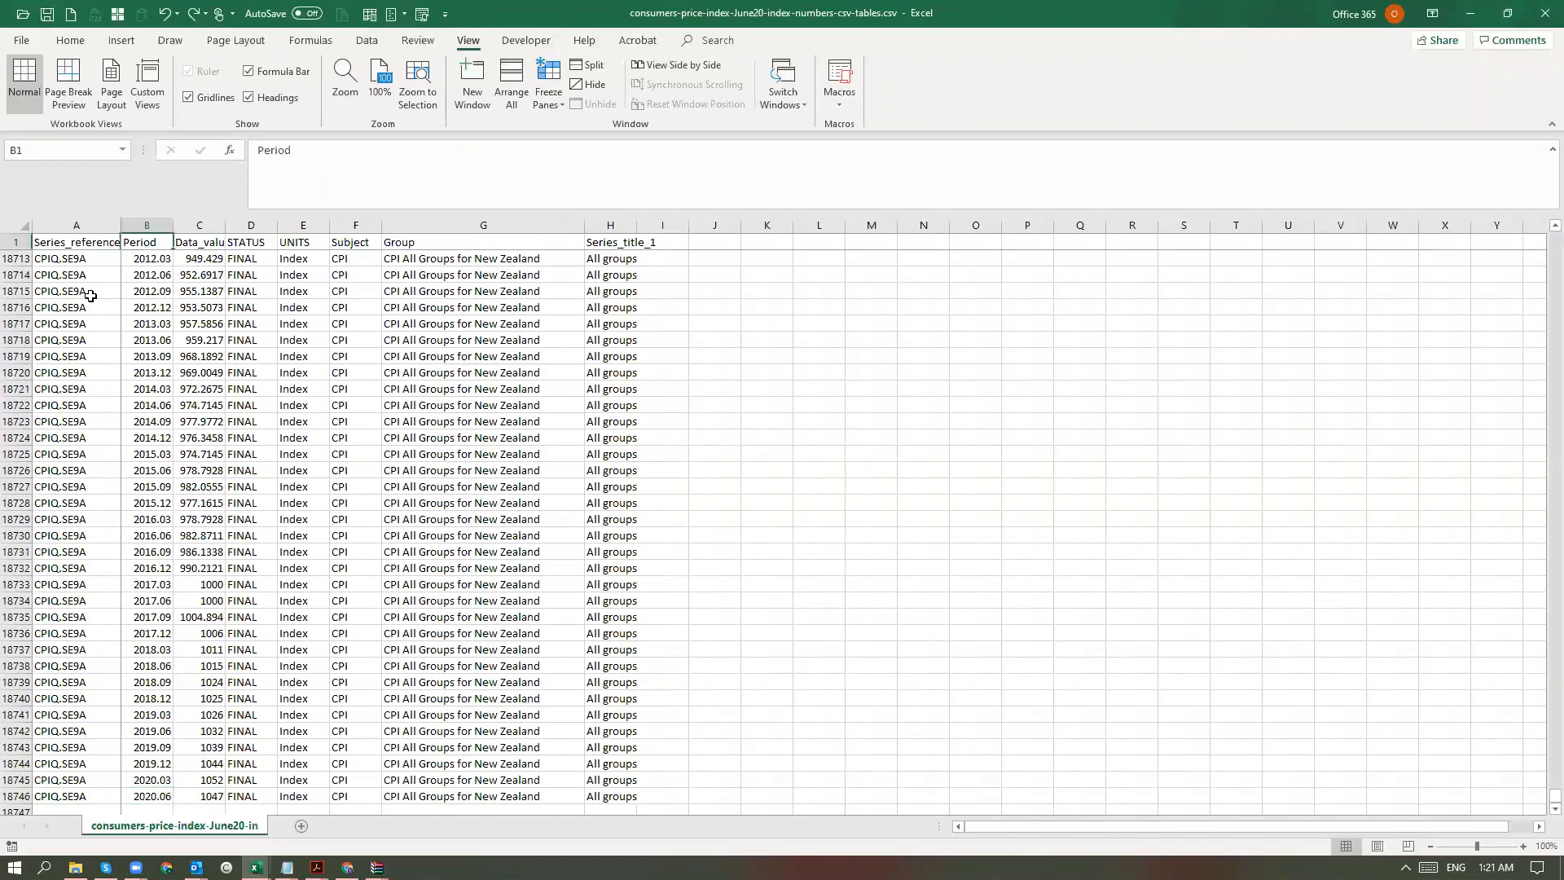
key("Down")
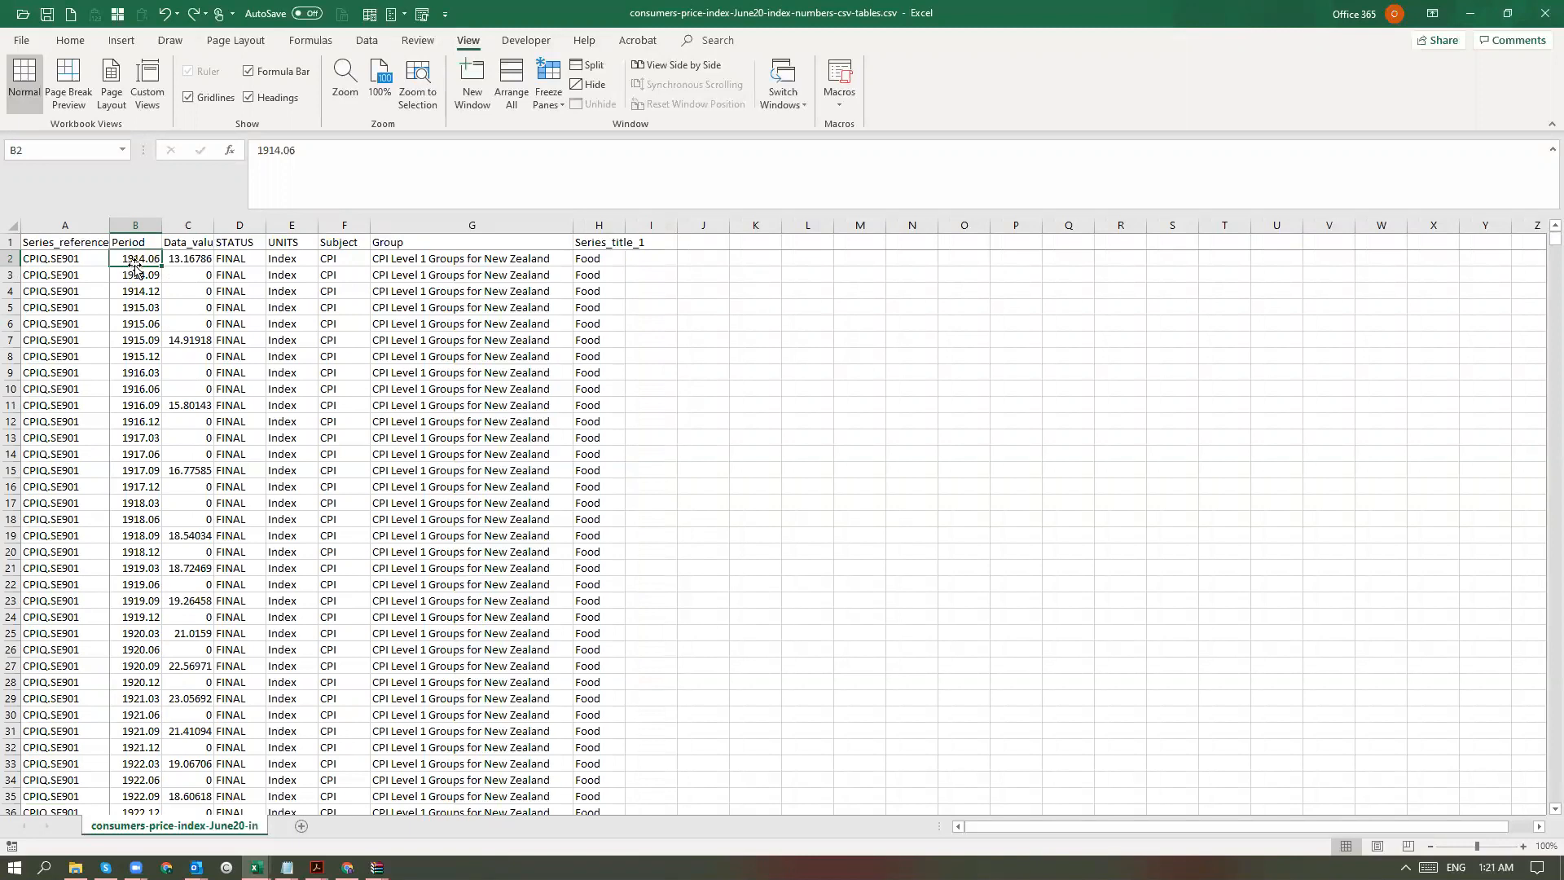
left_click(124, 277)
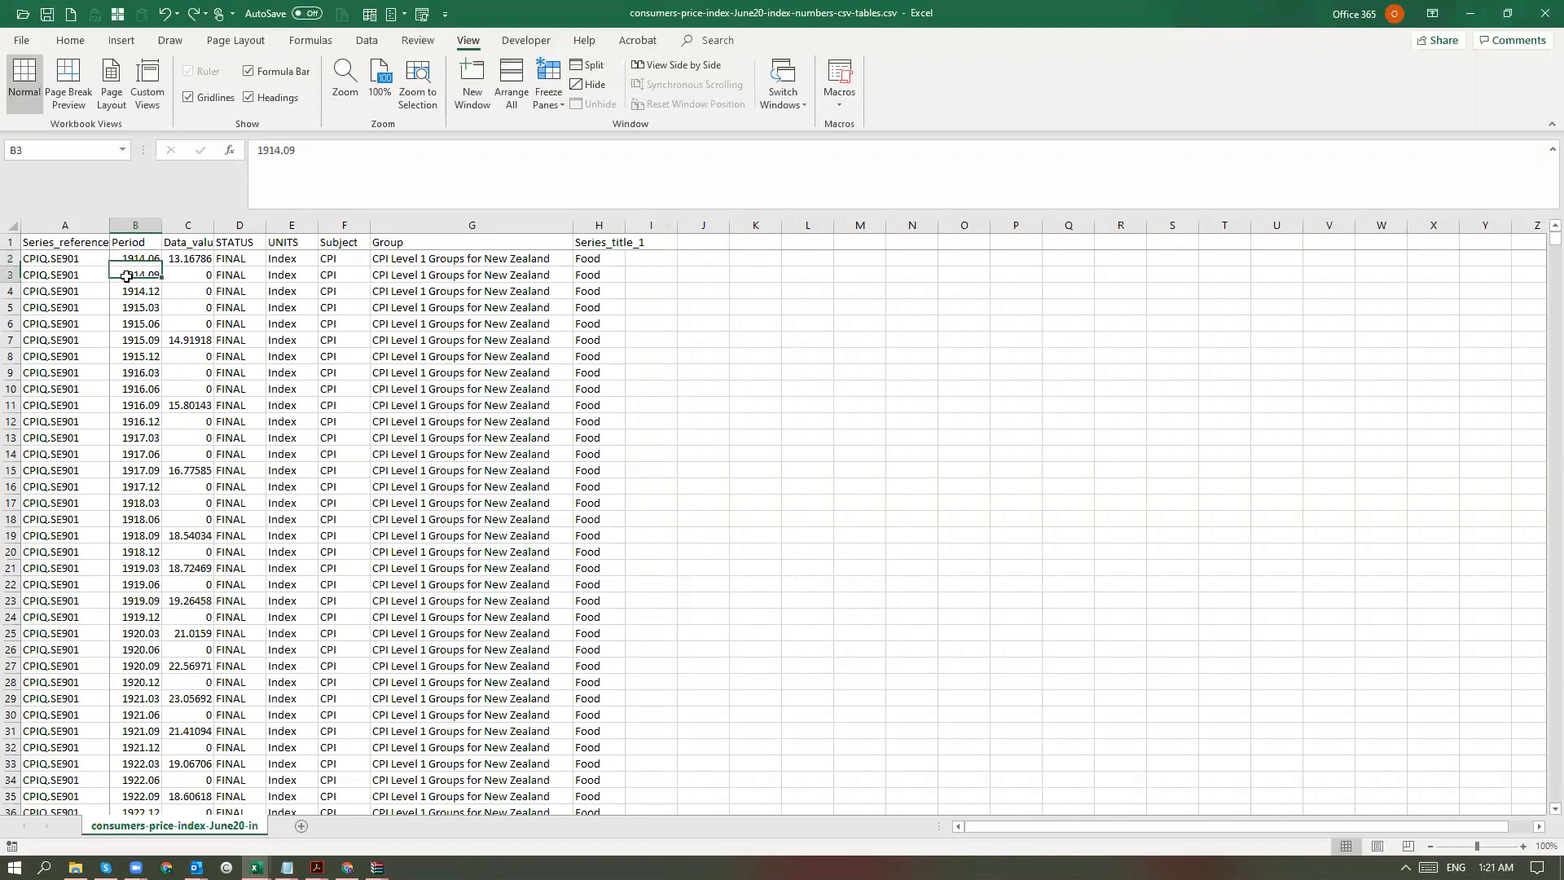
- Convert the whole Period column to dates in YMD order with delimited Text to Columns, keeping the results in place
left_click(146, 225)
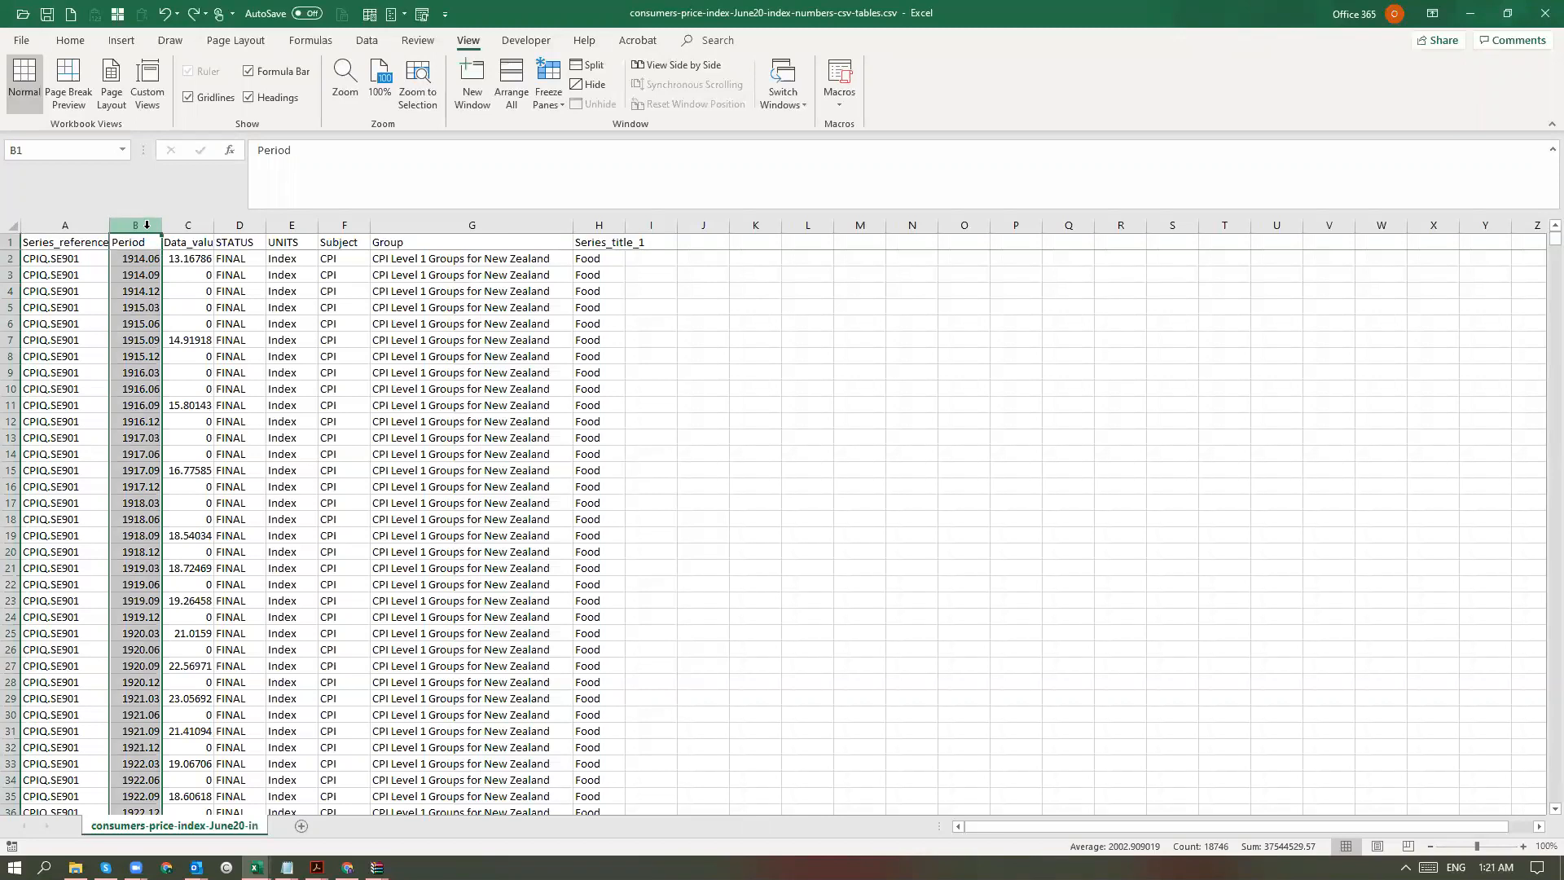
left_click(367, 41)
left_click(797, 81)
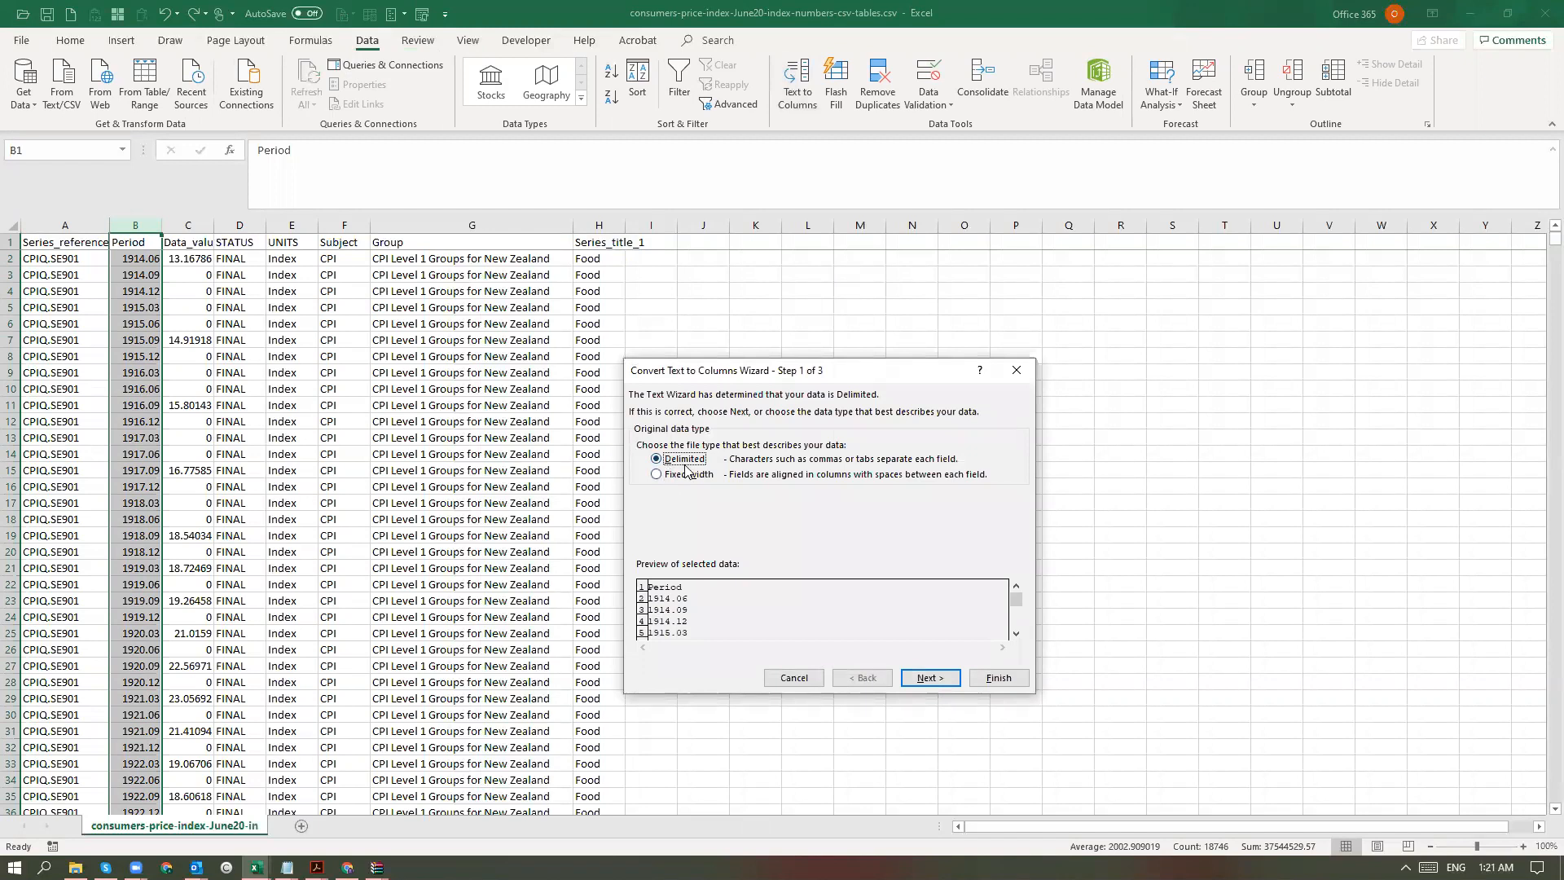
left_click(919, 680)
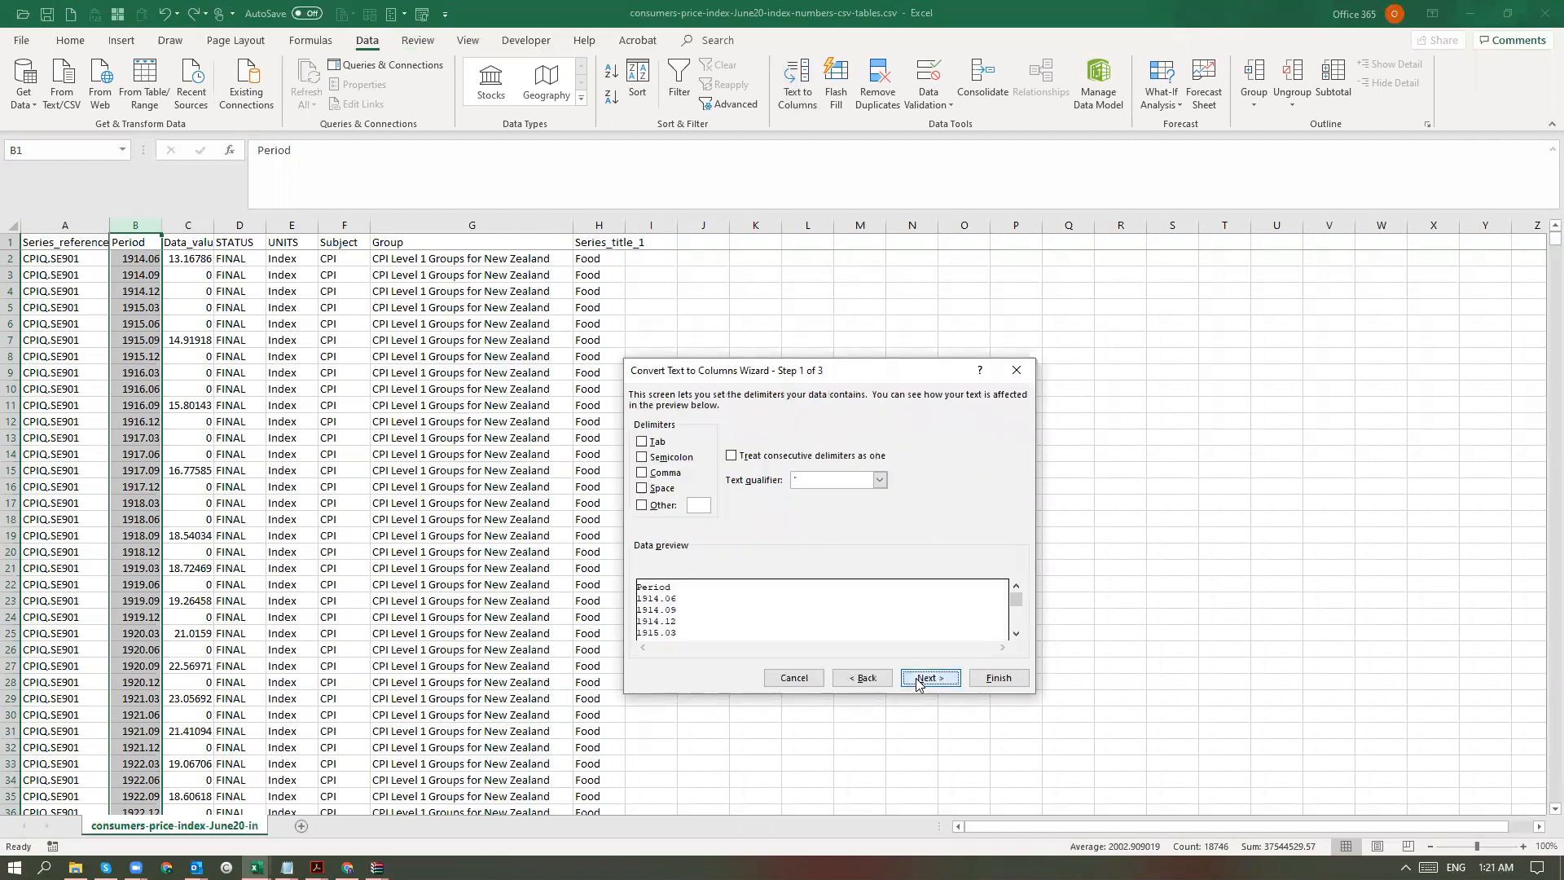
left_click(918, 680)
left_click(654, 463)
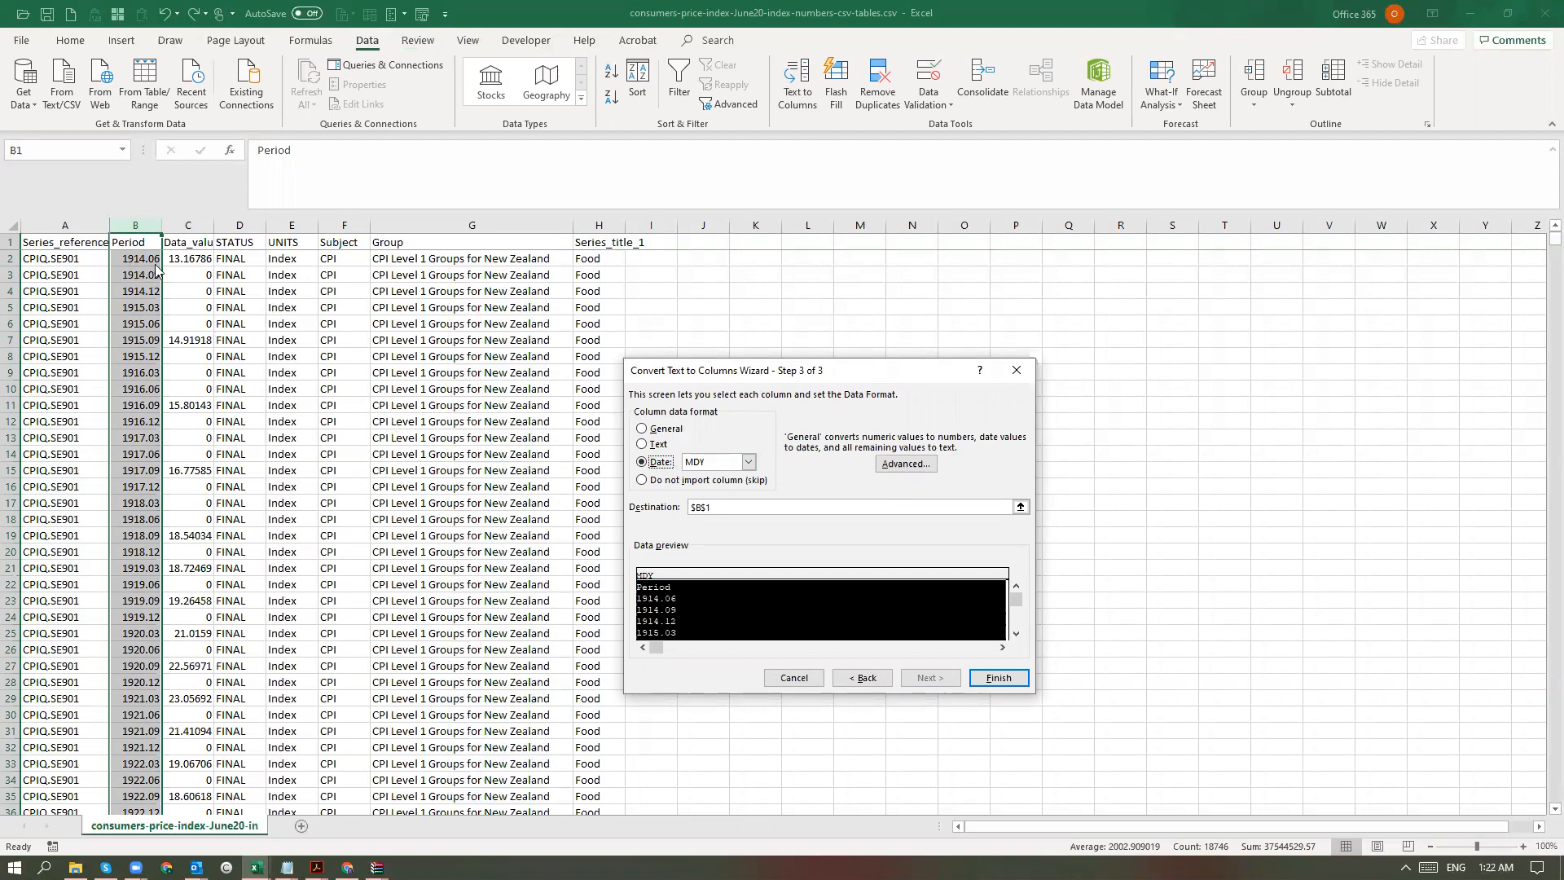
left_click(724, 461)
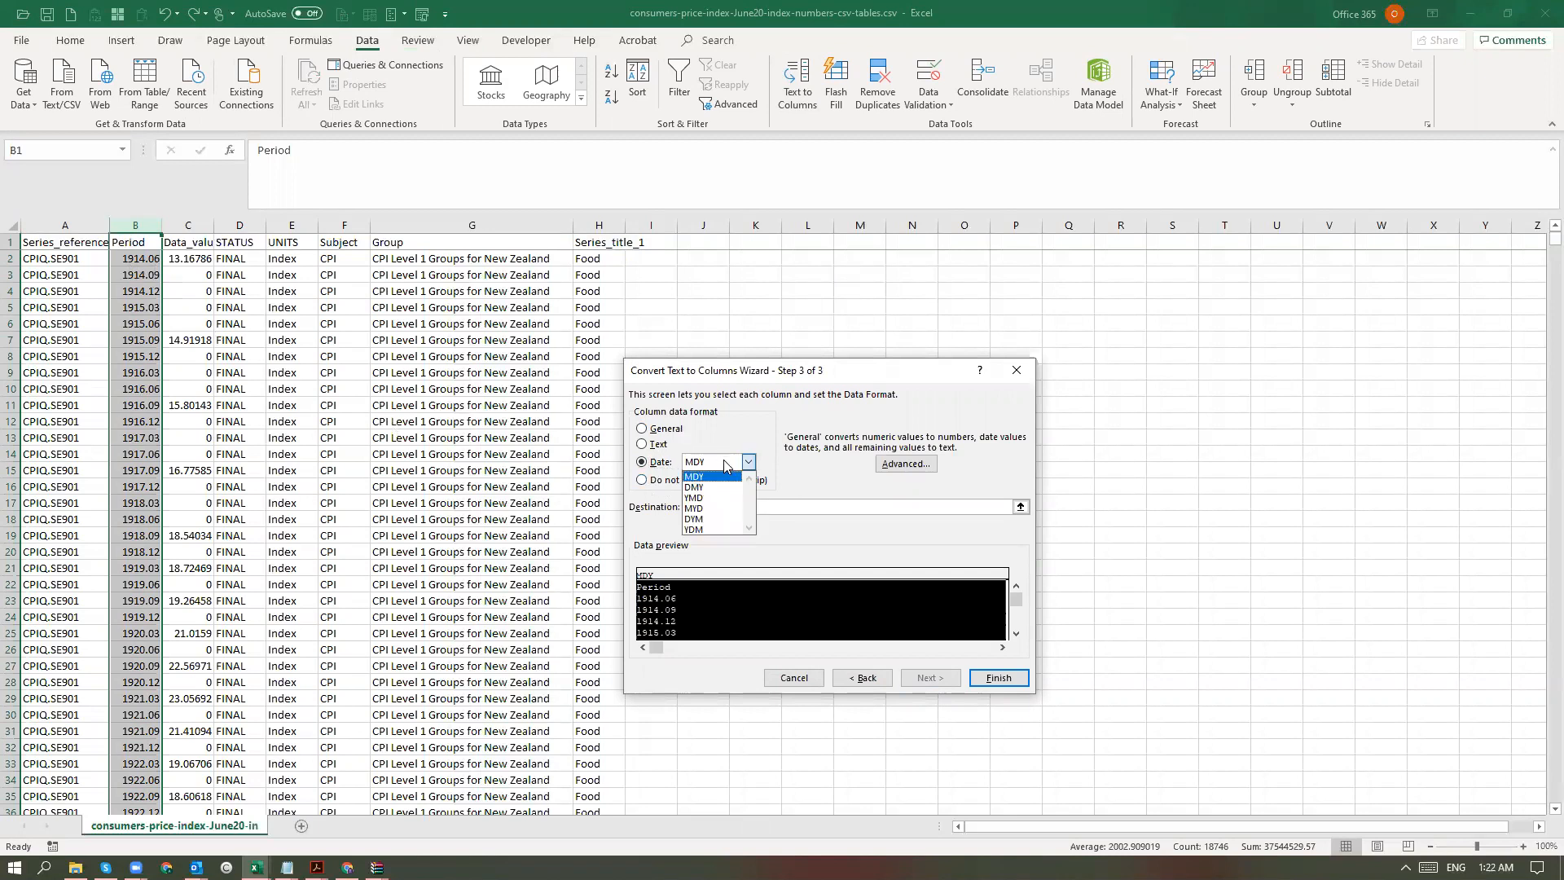
left_click(715, 498)
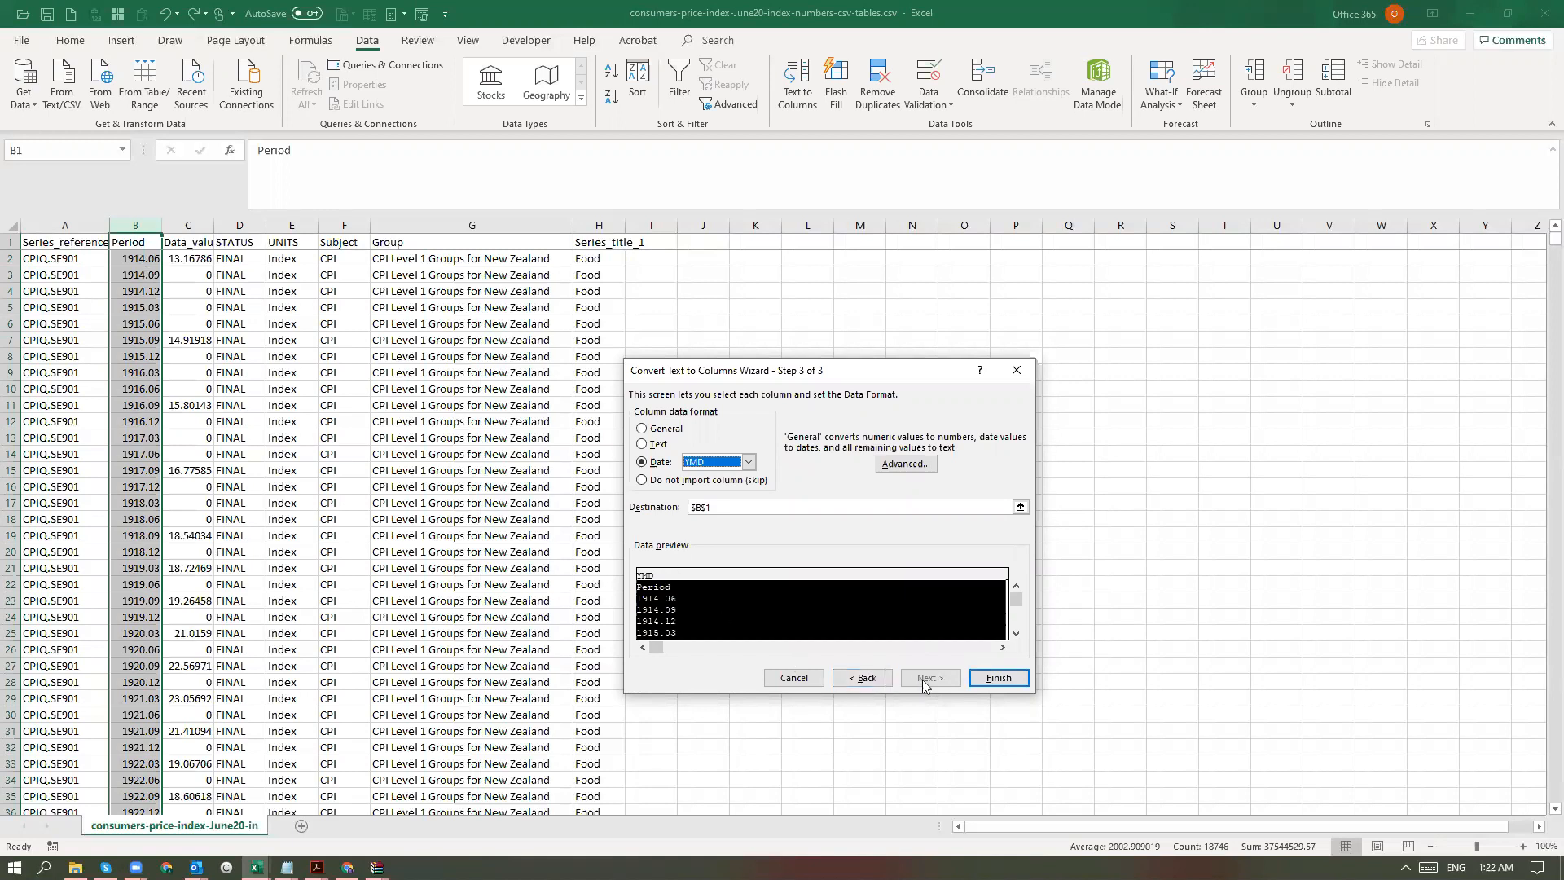
left_click(999, 678)
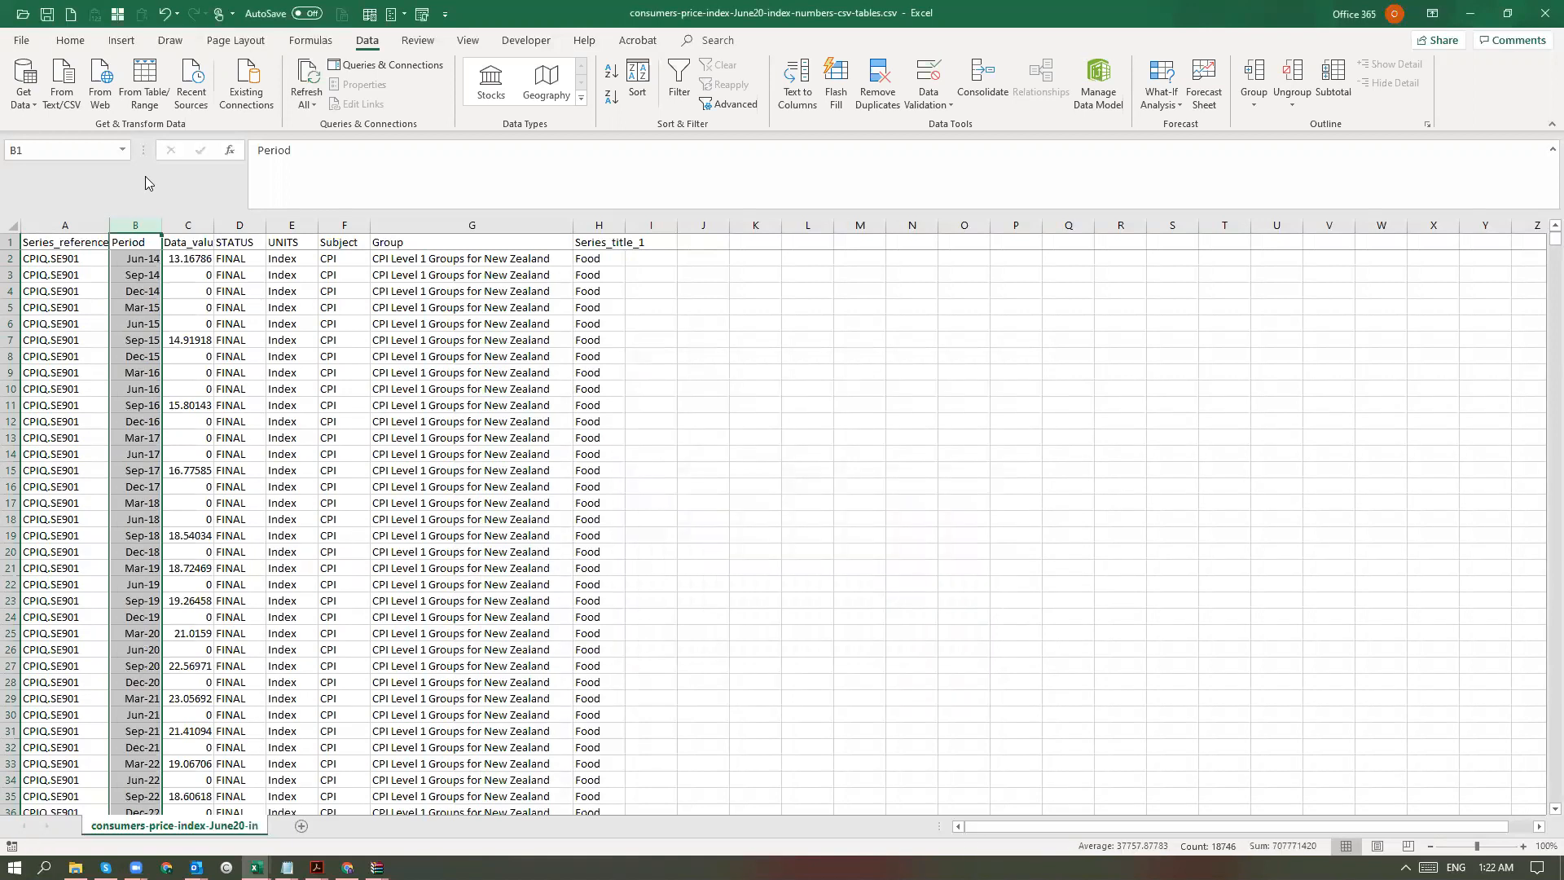
- Check the underlying date of the first and last converted entries in the Period column
left_click(135, 258)
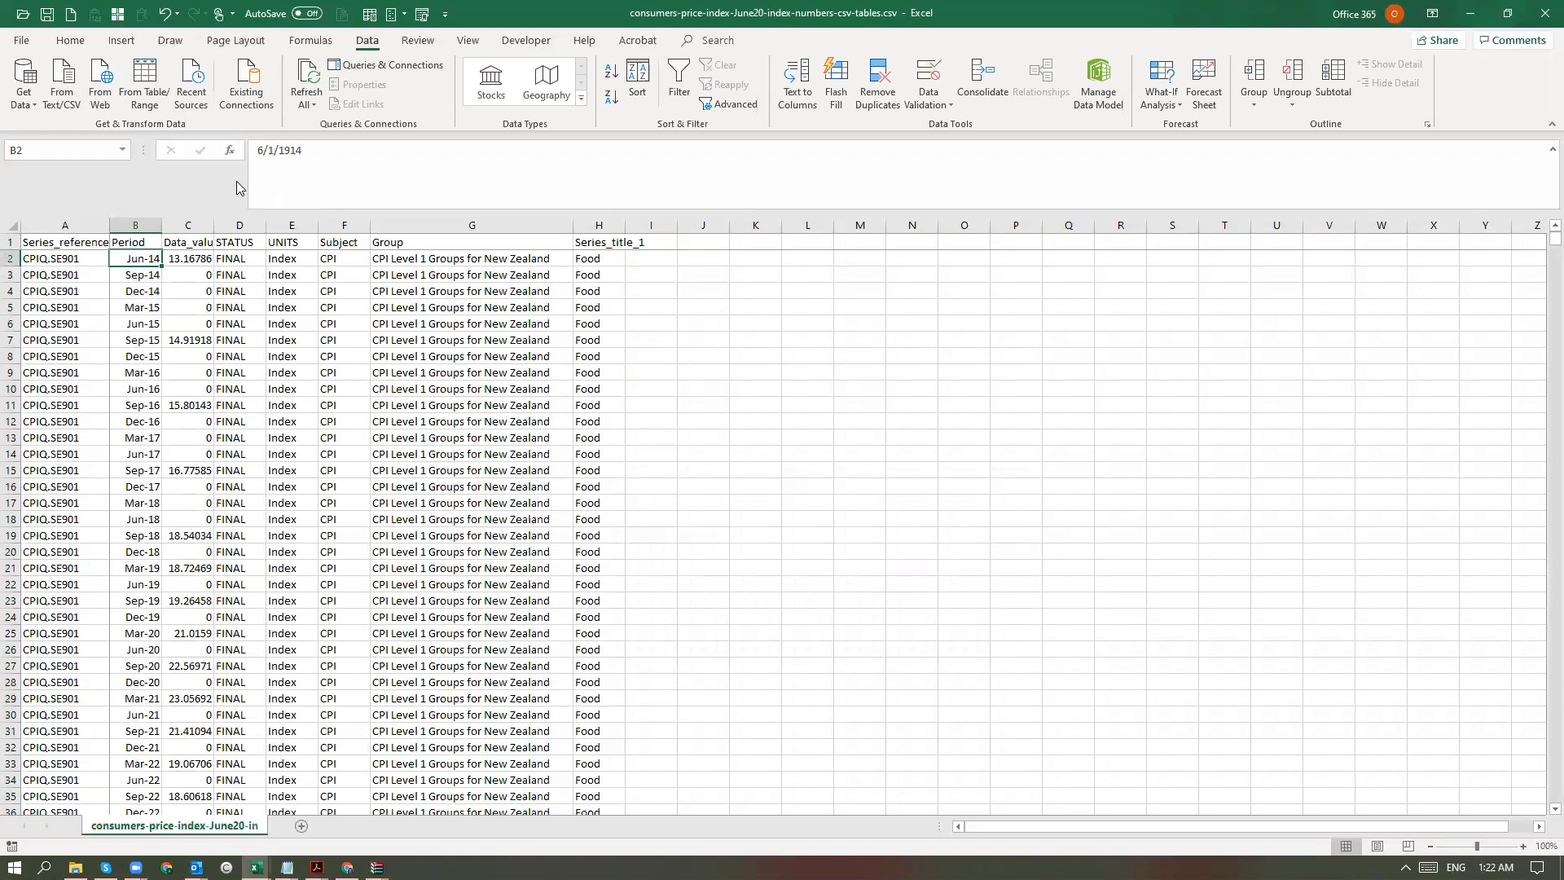
key("ctrl+Down")
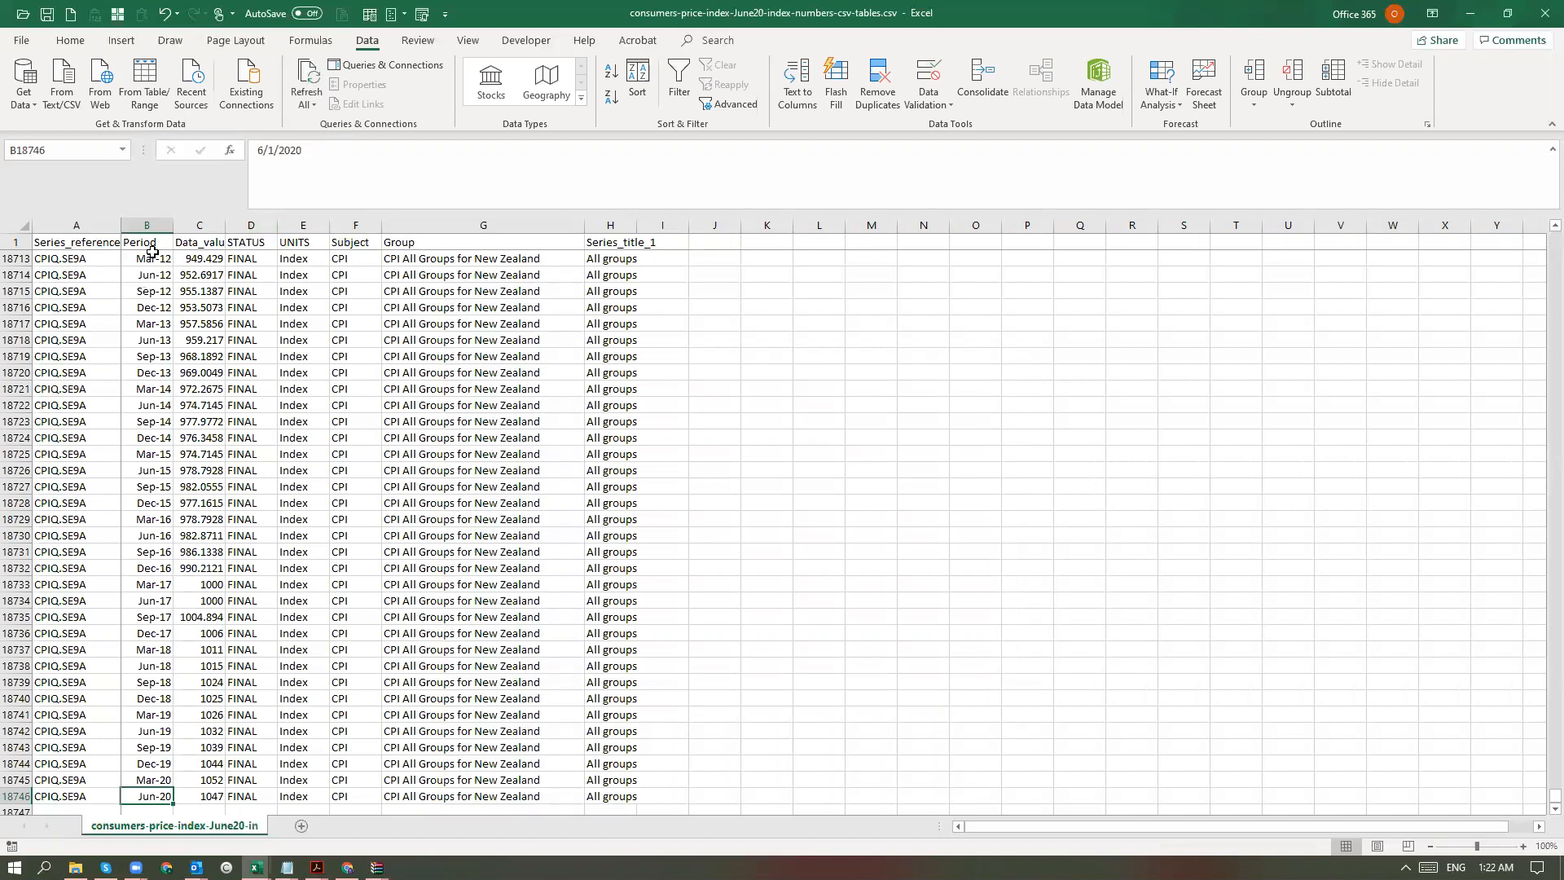
left_click(130, 216)
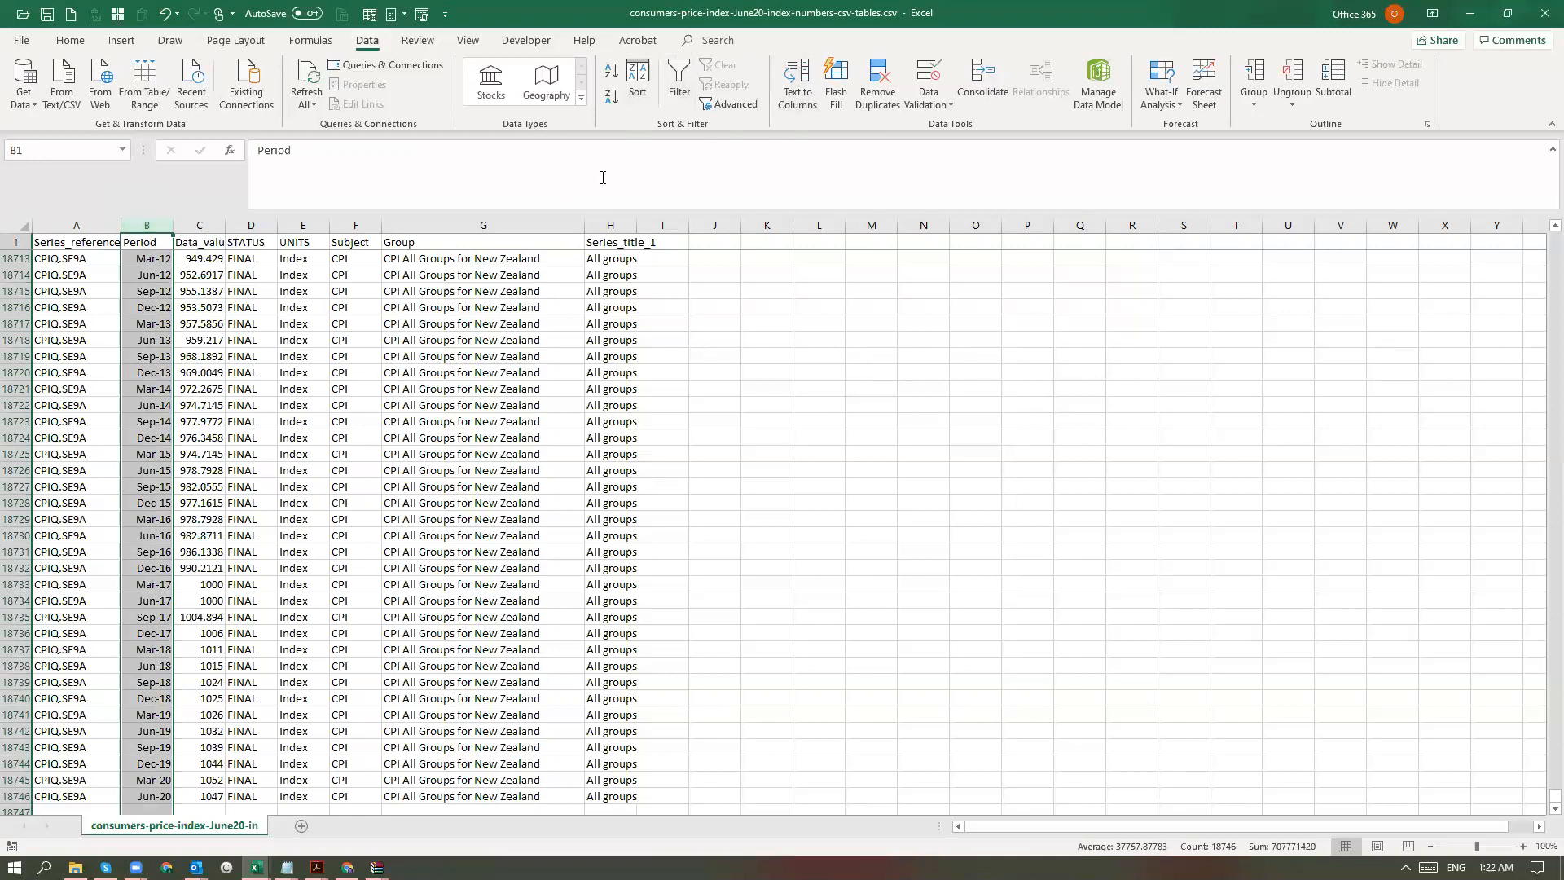
- Widen the Data_value column so its header and decimals fit
left_click(216, 225)
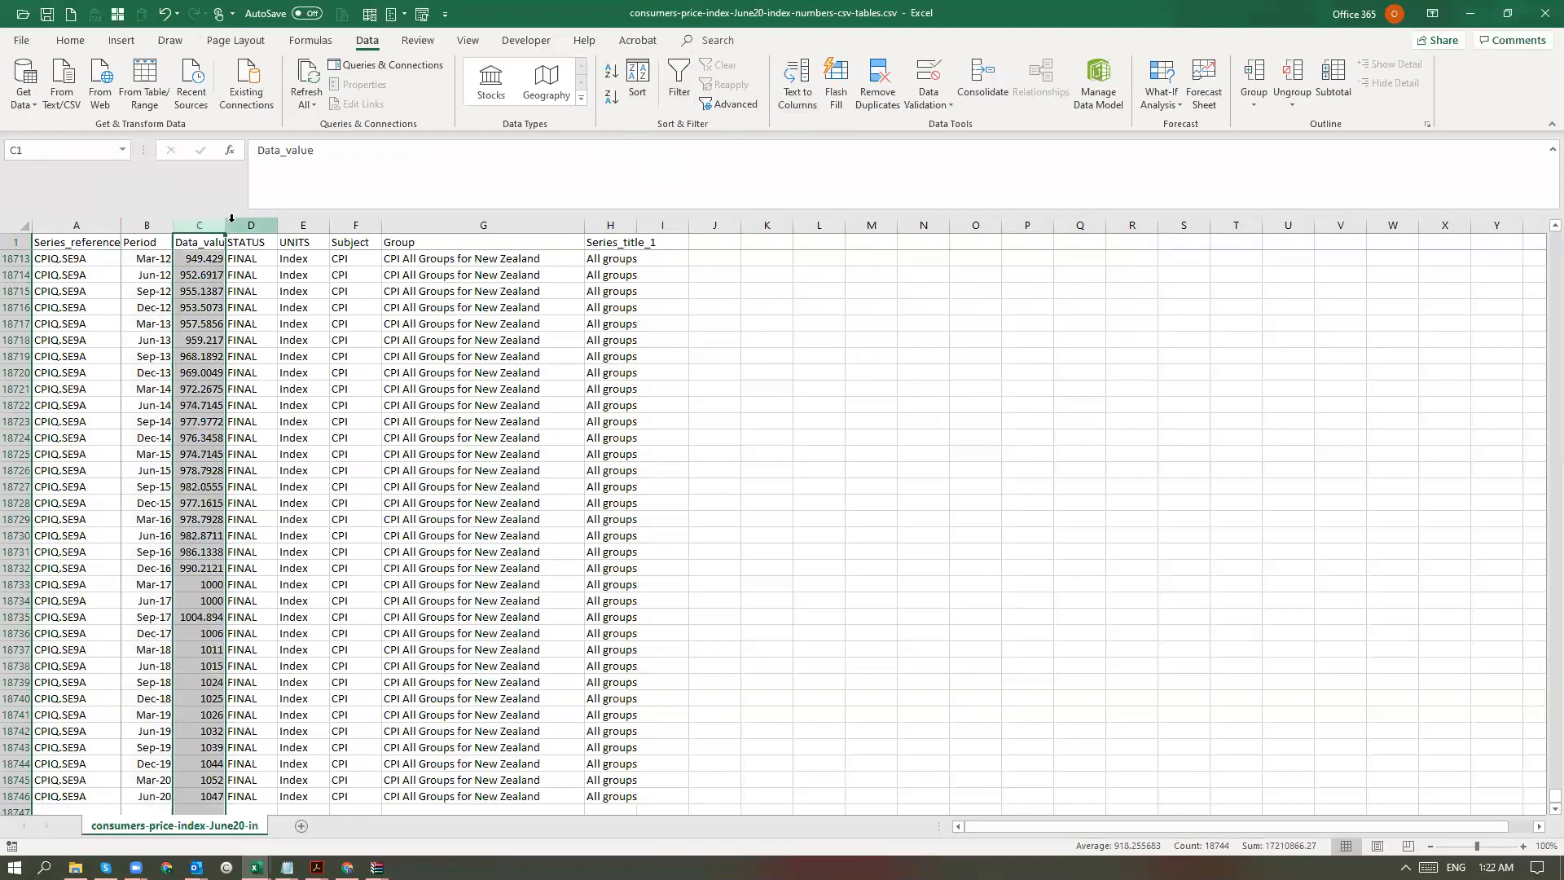
left_click_drag(226, 225, 255, 239)
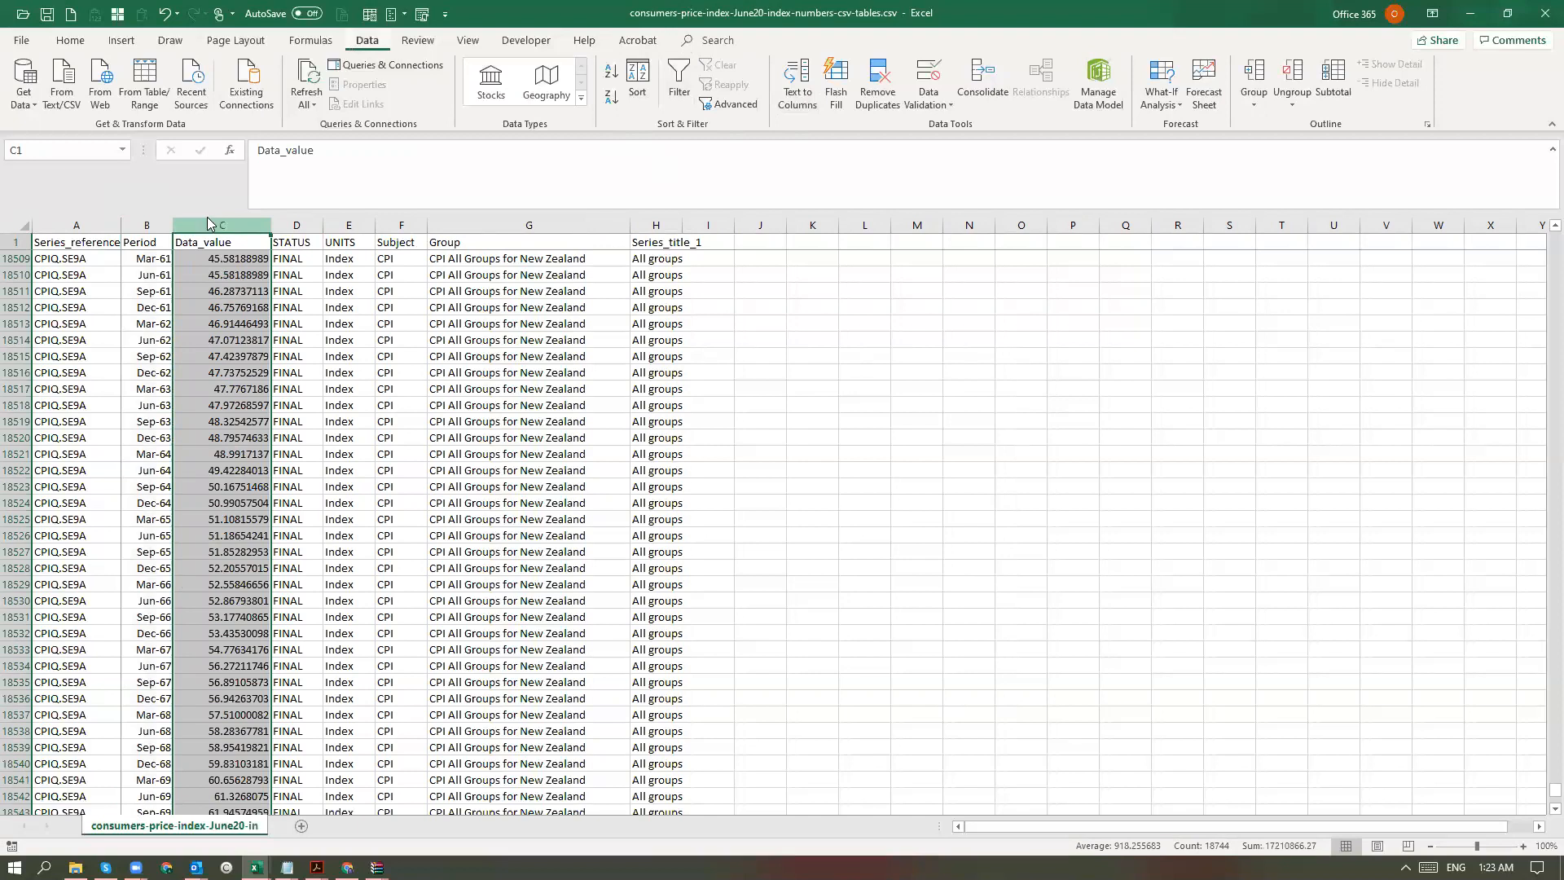
- Apply the comma number style to the Data_value column and check its values down to row 18
key("alt+h")
key("k")
key("Down")
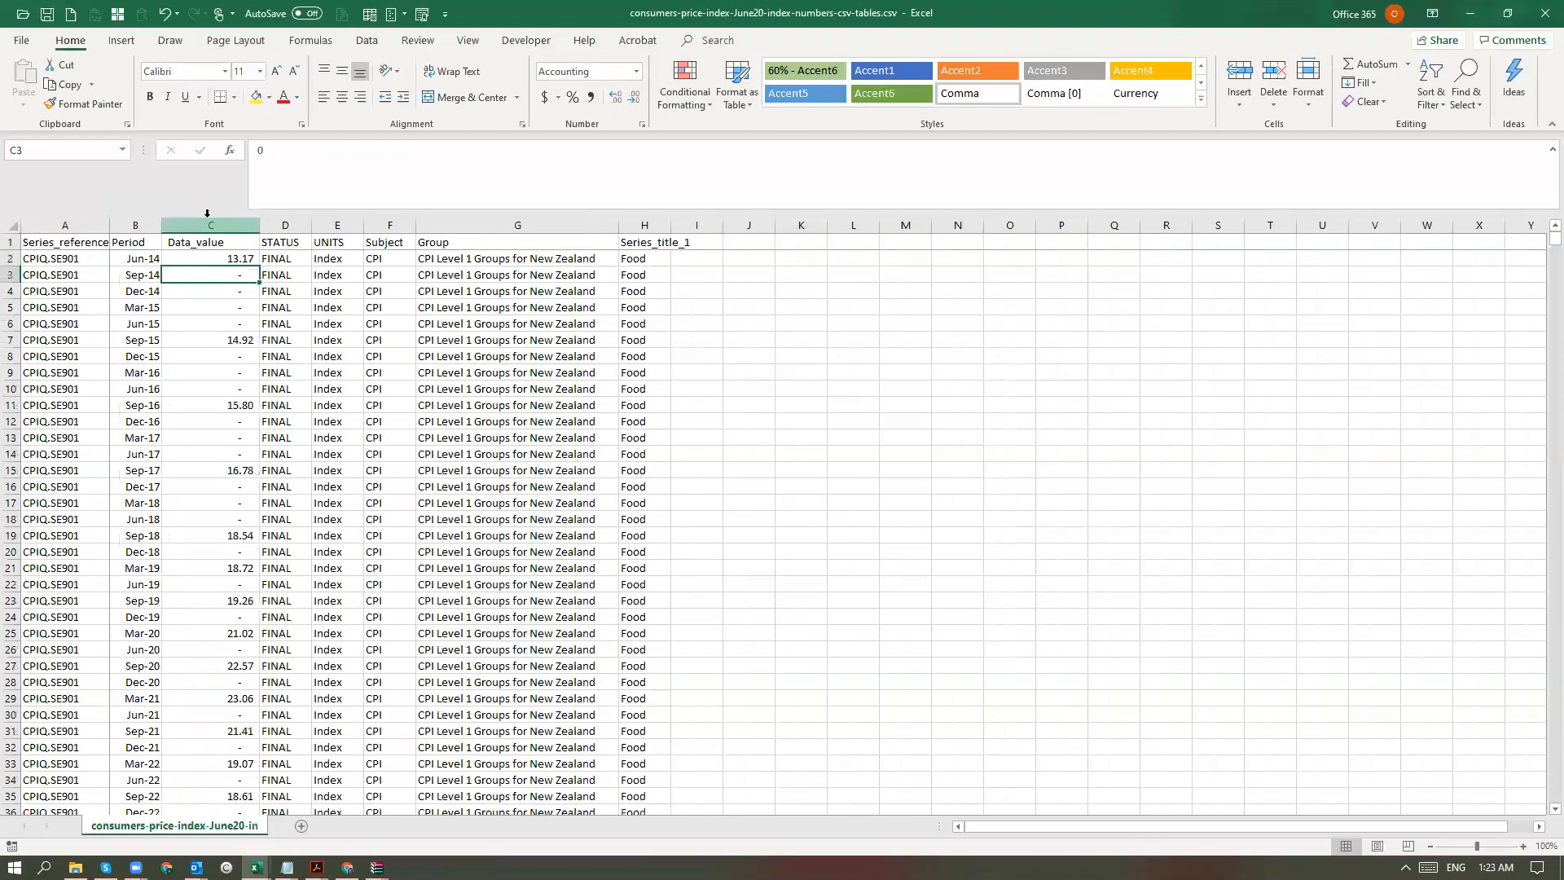
key("Up")
key("Down")
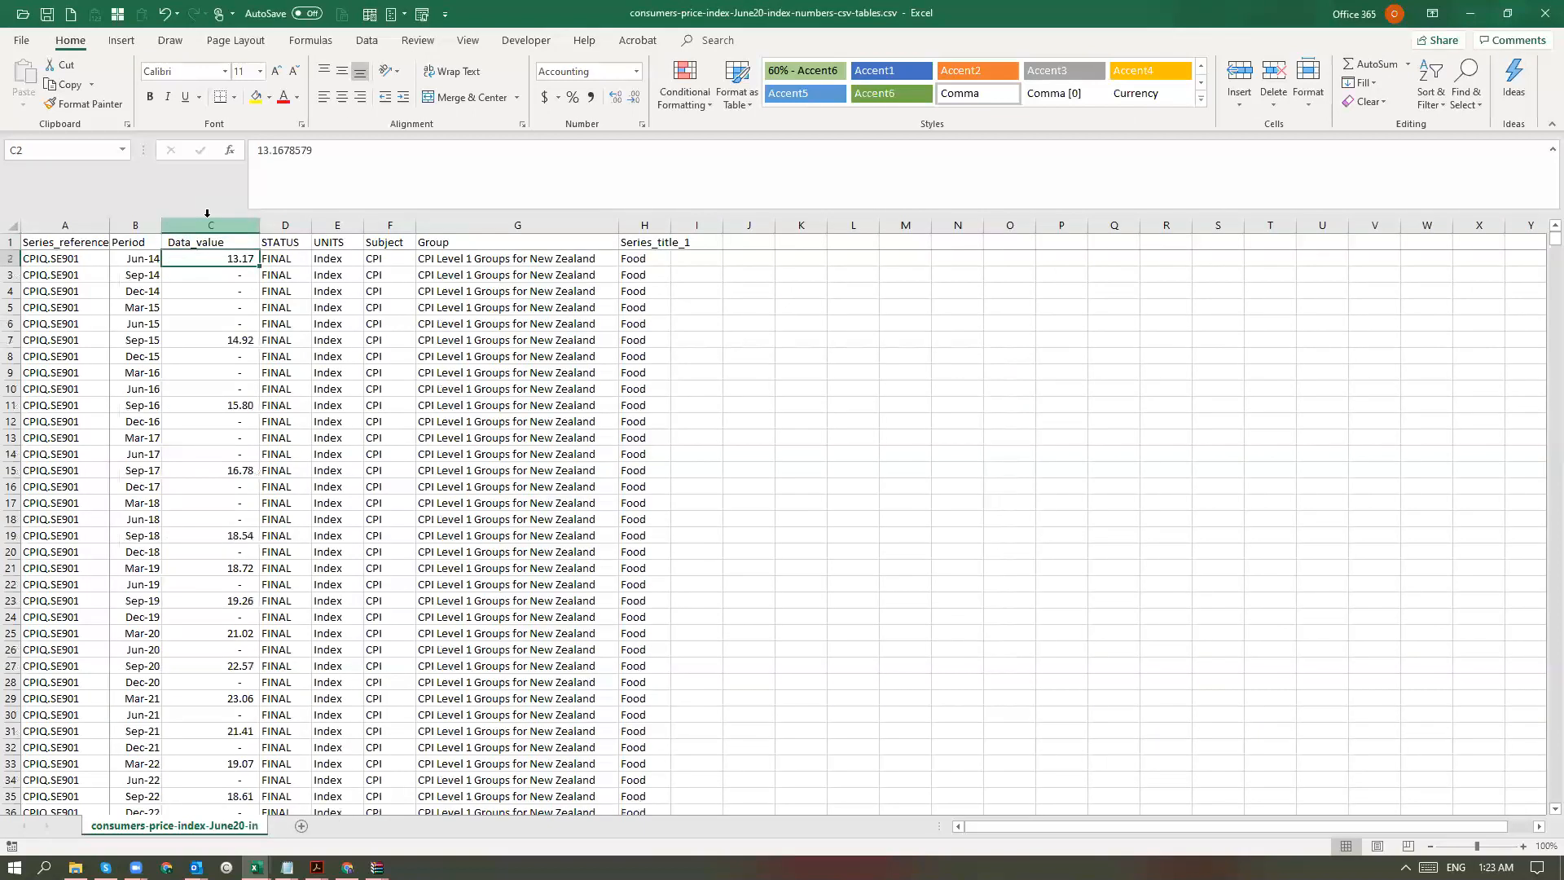
key("Down")
key("Down")
key("Down")
key("Down")
key("Down")
key("Down")
key("Down")
key("Down")
key("Down")
key("Down")
key("Down")
key("Down")
key("Down")
key("Down")
key("Down")
key("Down")
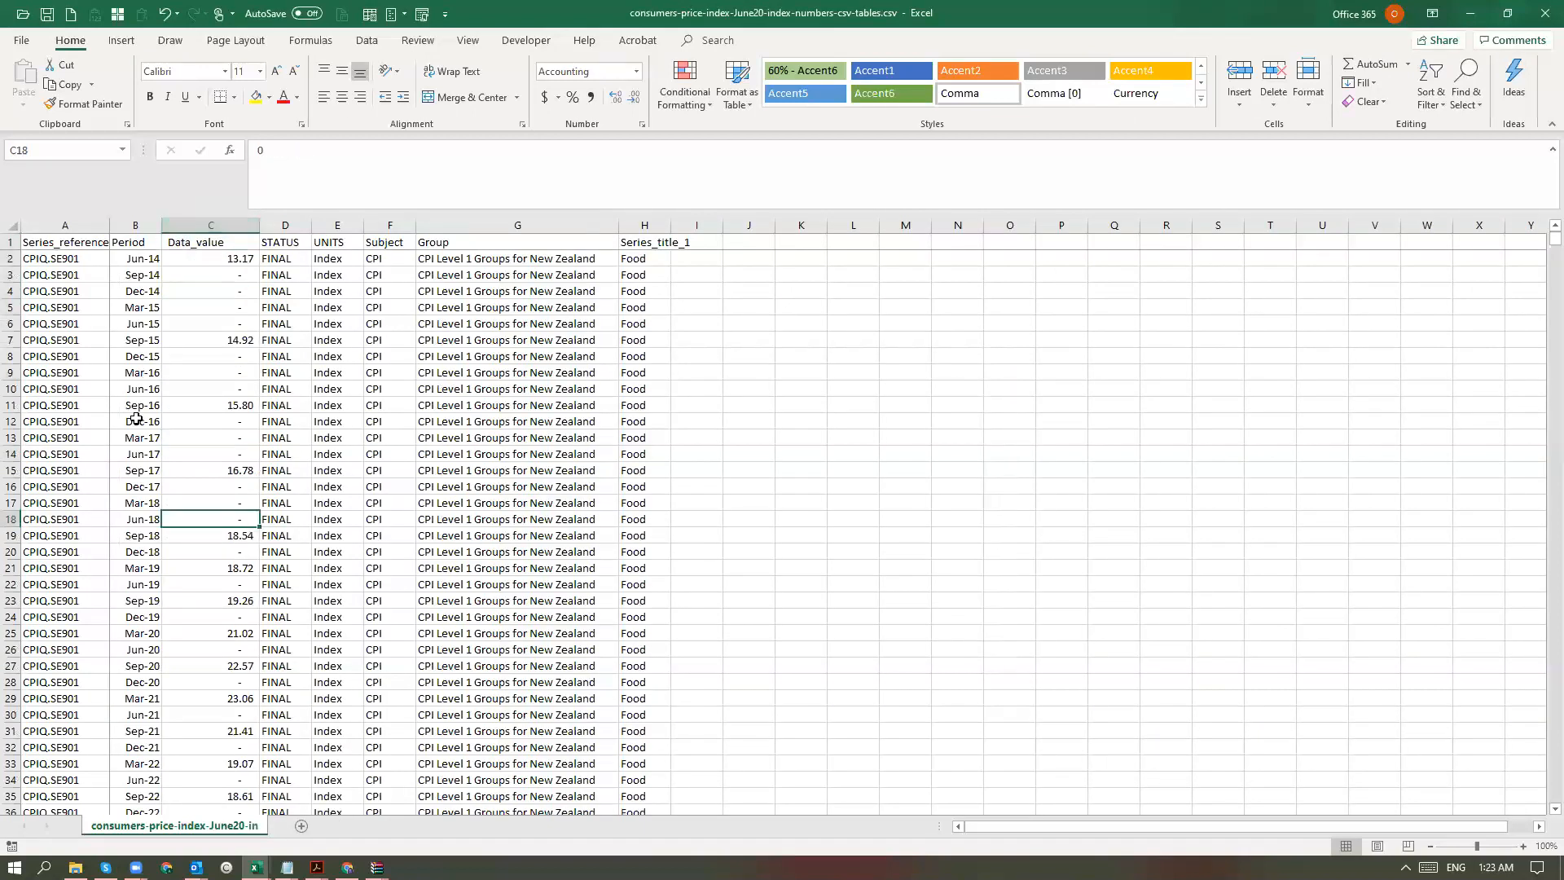
- Undo the comma number style on the Data_value column
key("ctrl+z")
scroll(251, 481, "down", 20)
scroll(252, 475, "up", 20)
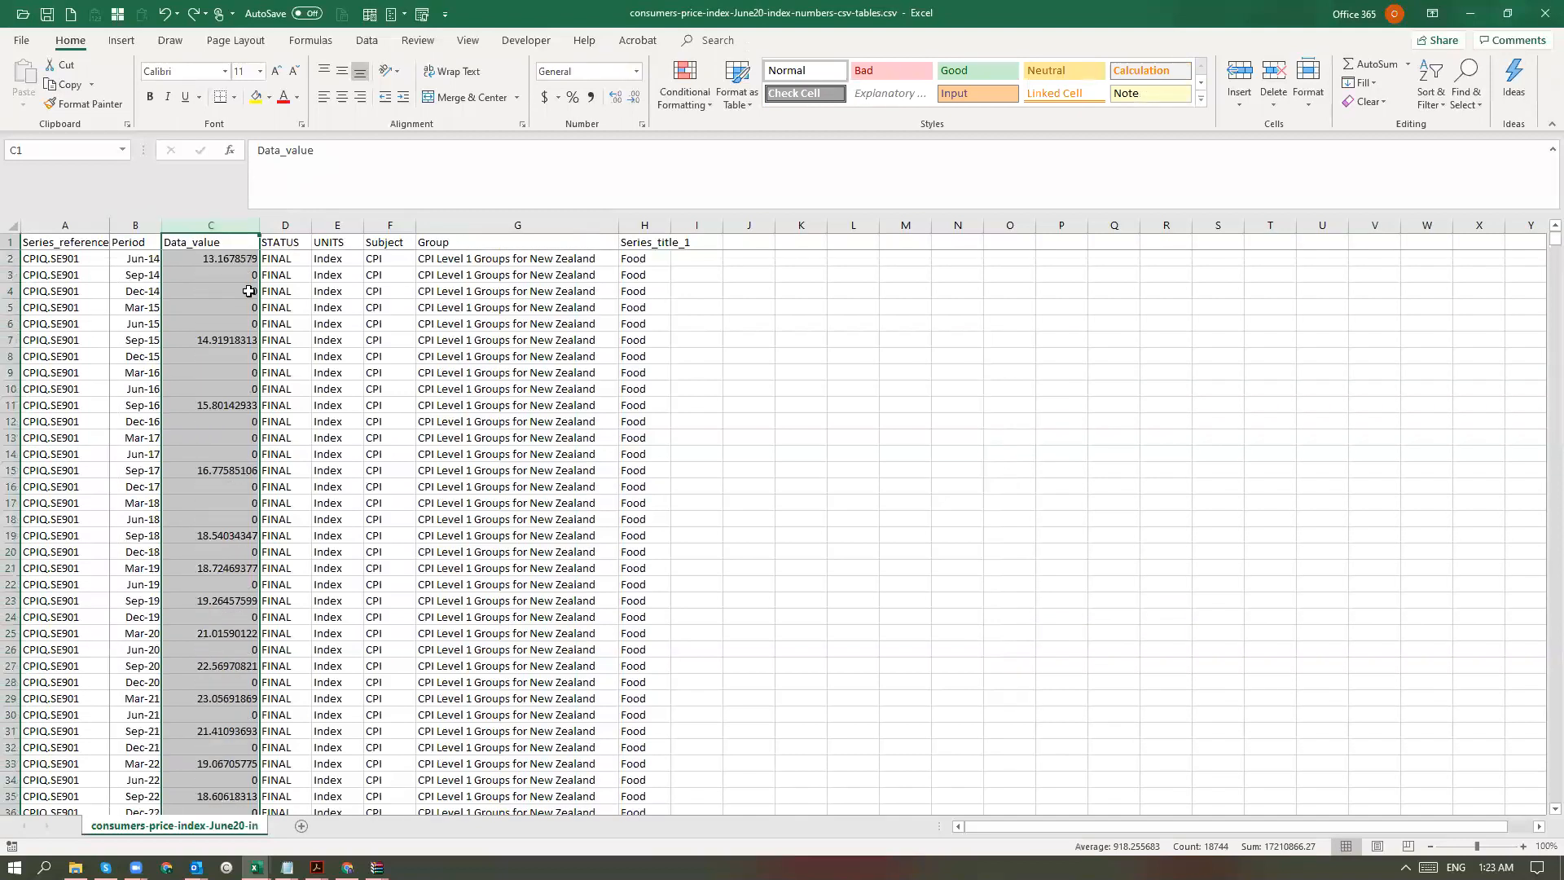
- Convert the Data_value column to the Text data format with delimited Text to Columns, keeping the results in place
left_click(373, 44)
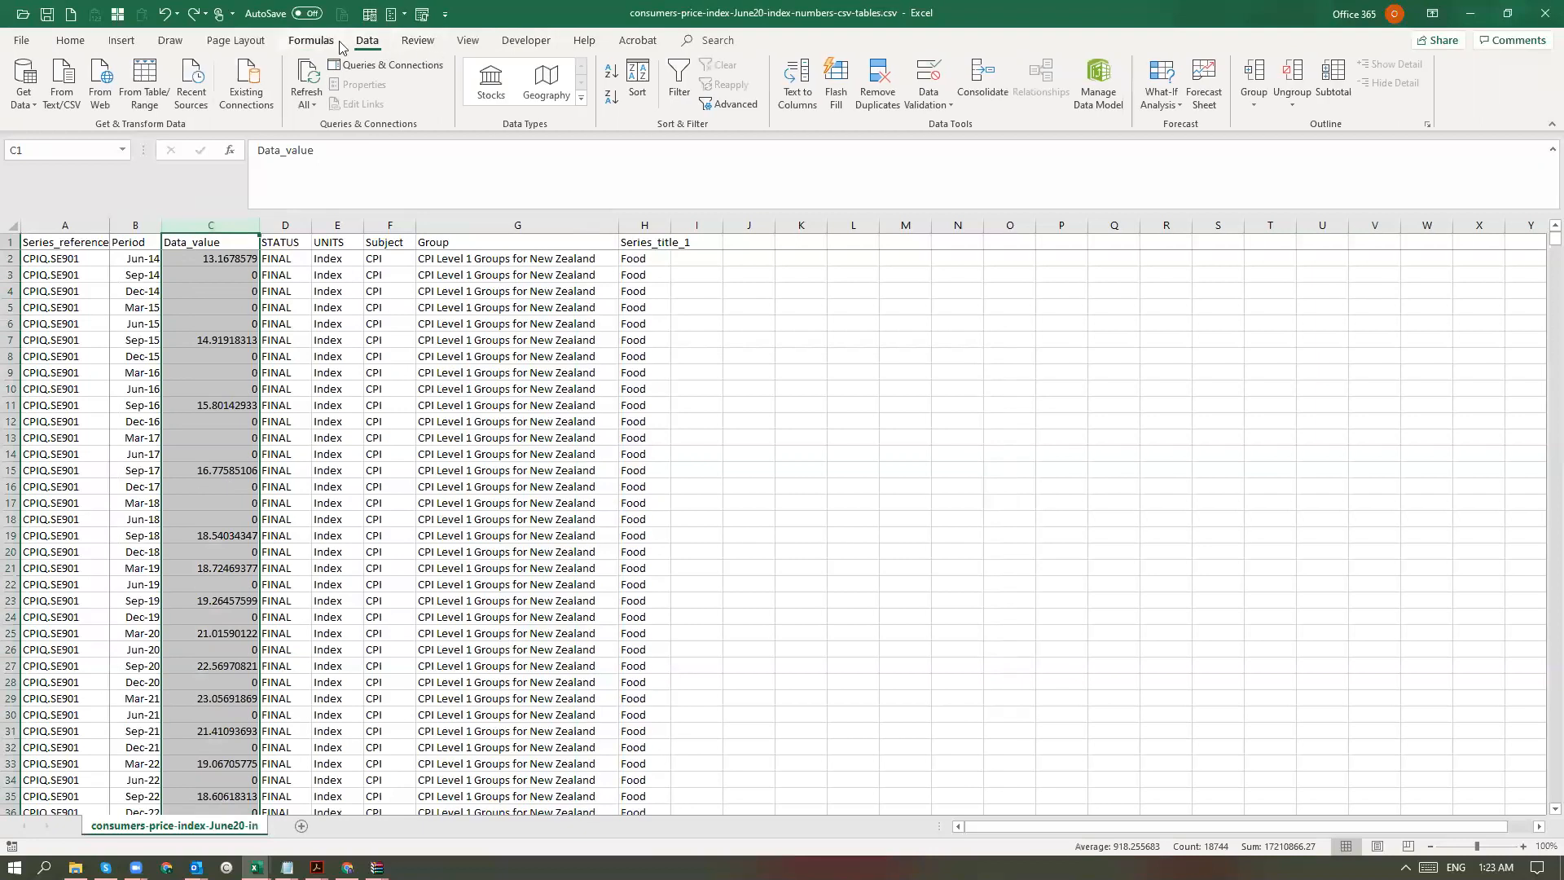
left_click(798, 81)
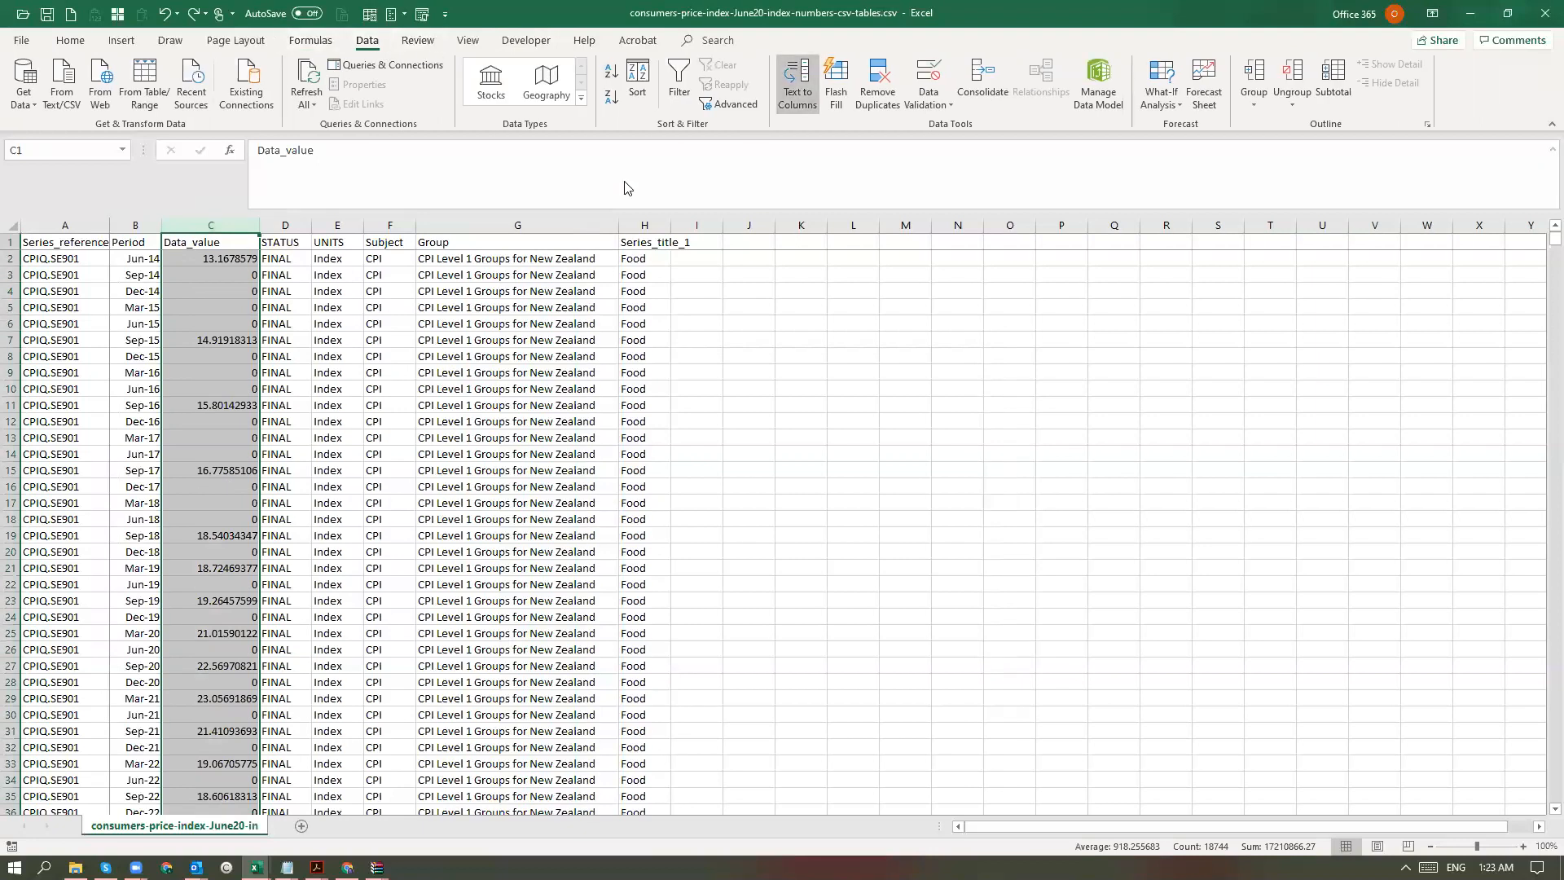
left_click(931, 683)
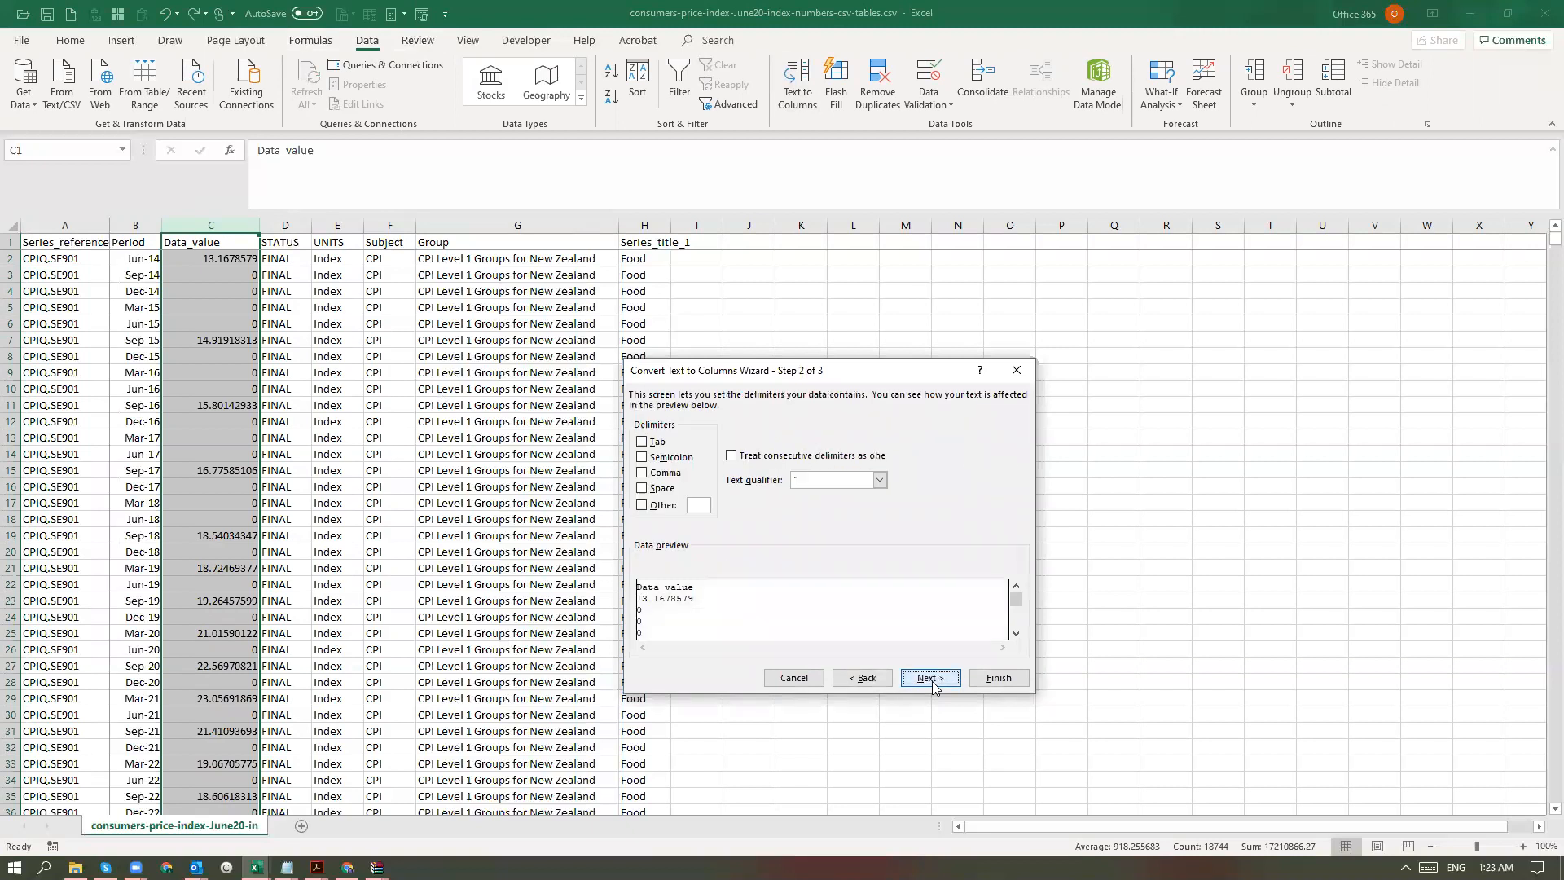
left_click(931, 679)
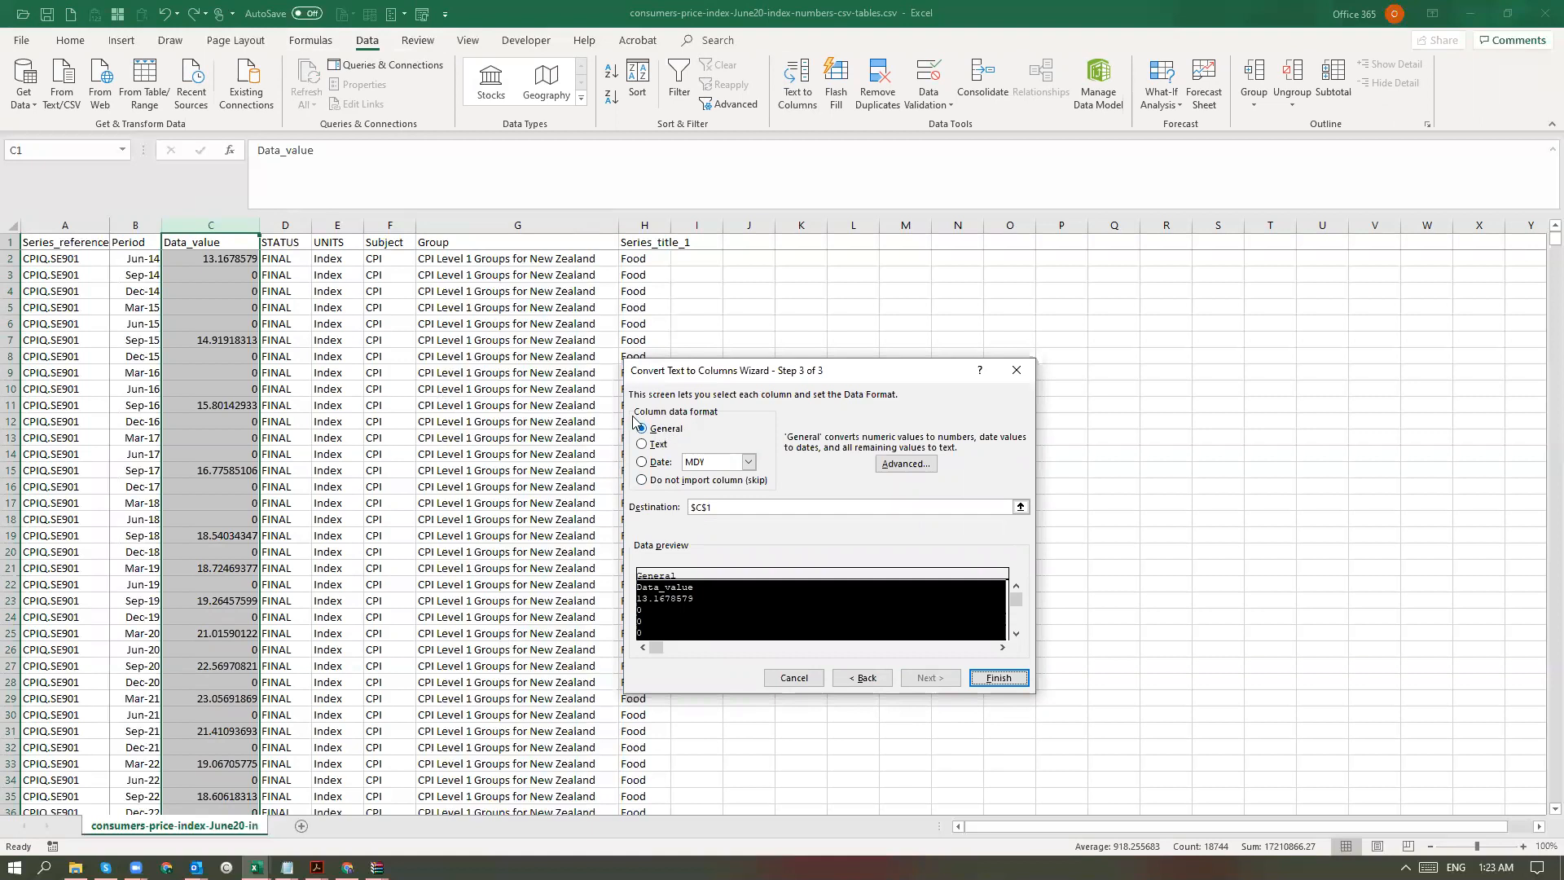
left_click(662, 447)
left_click(655, 464)
left_click(642, 443)
left_click(999, 678)
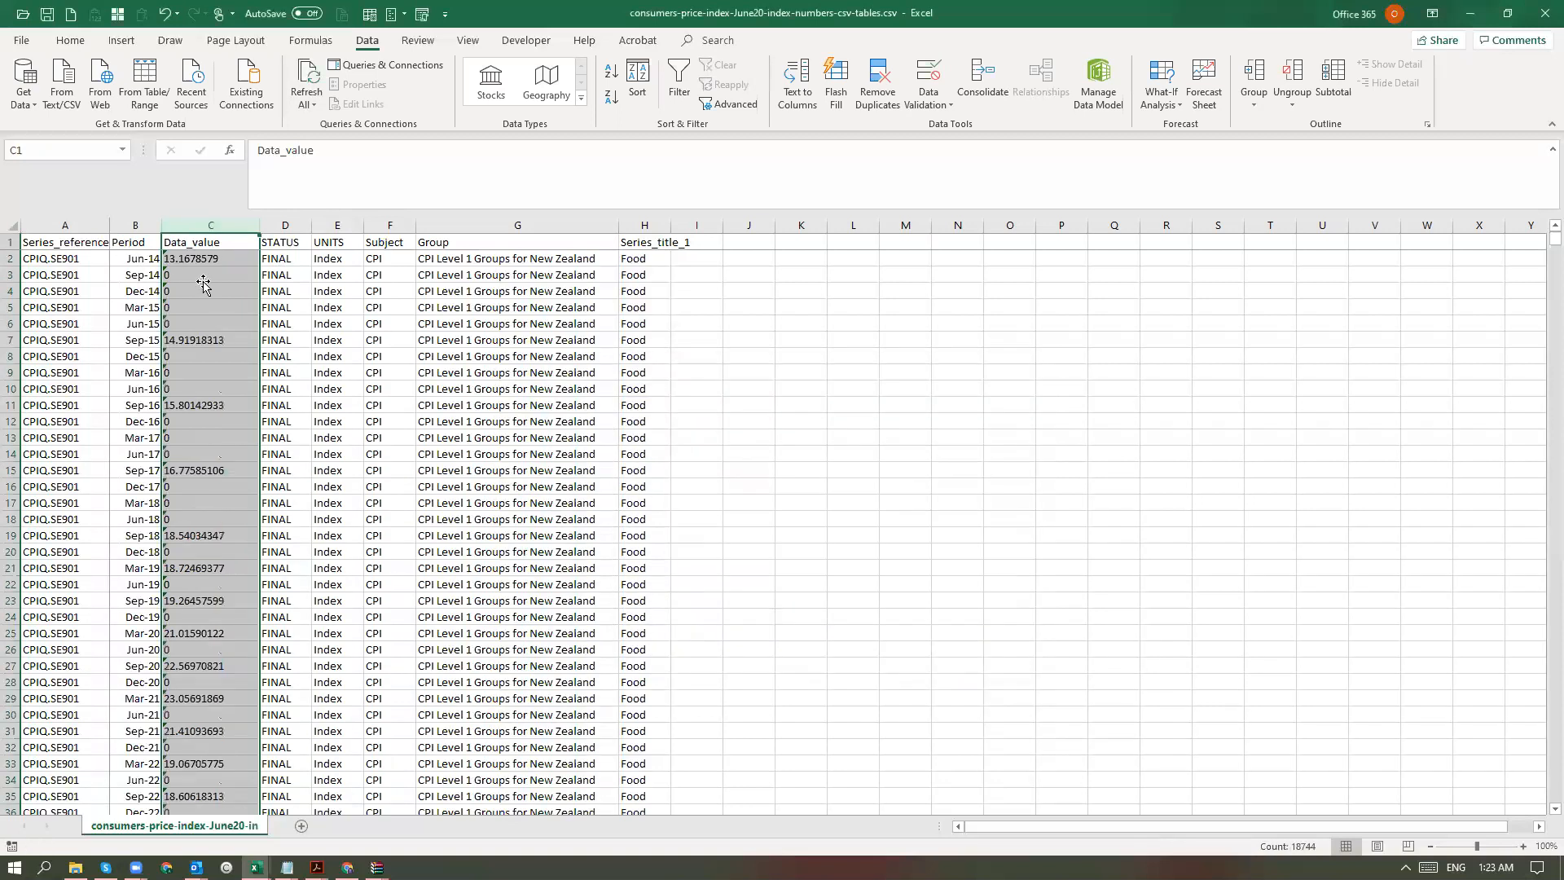
- Examine the text-formatted Data_value entries further down the sheet, and select the whole column
left_click_drag(191, 275, 202, 370)
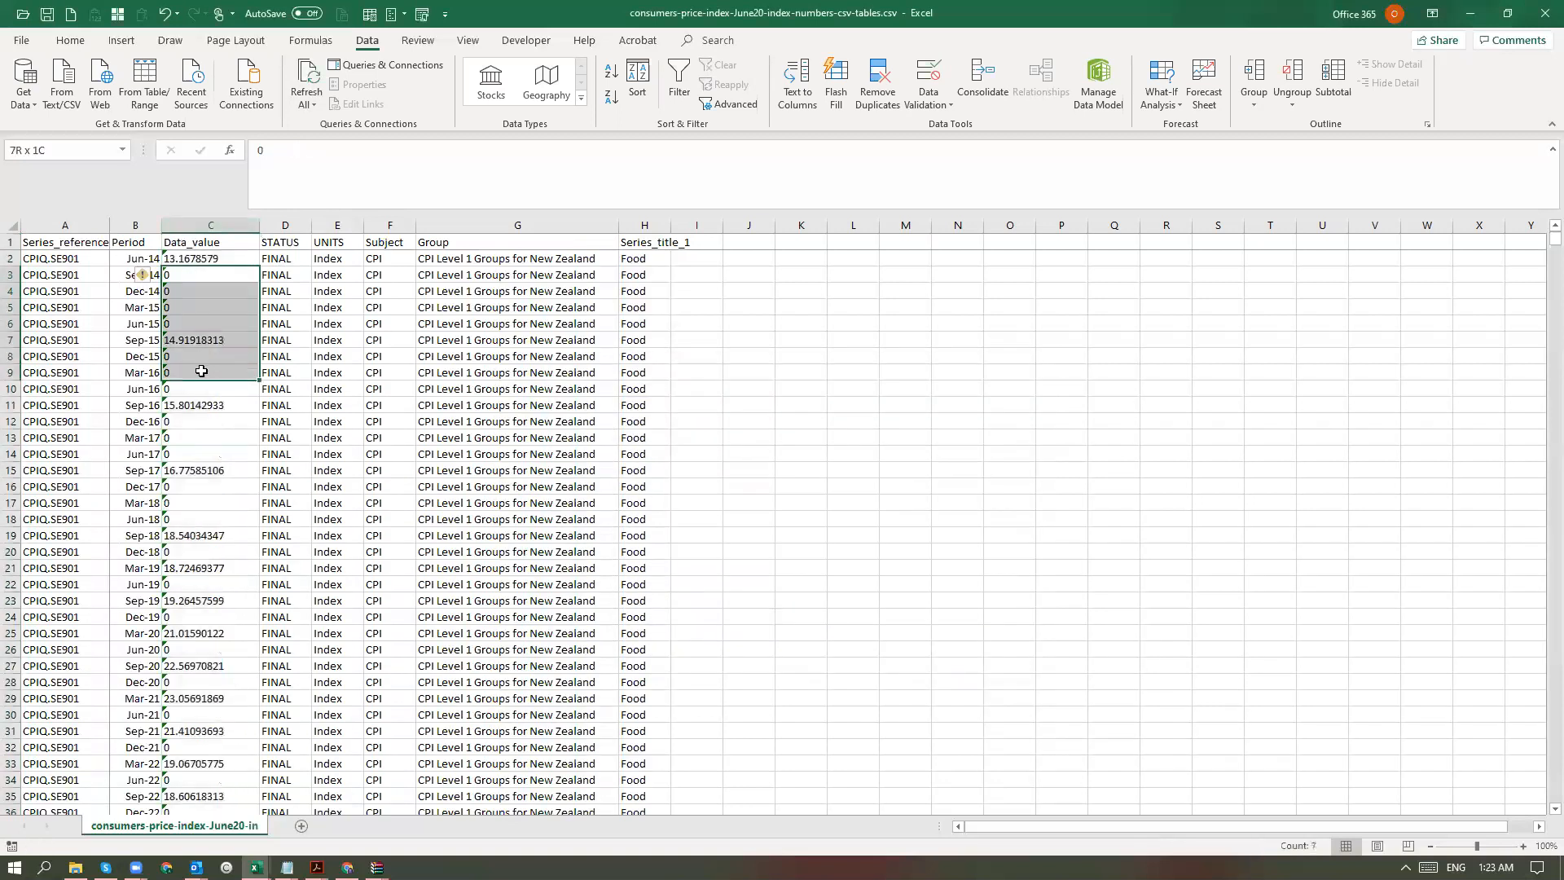
scroll(204, 332, "down", 20)
left_click(191, 273)
key("ctrl+Up")
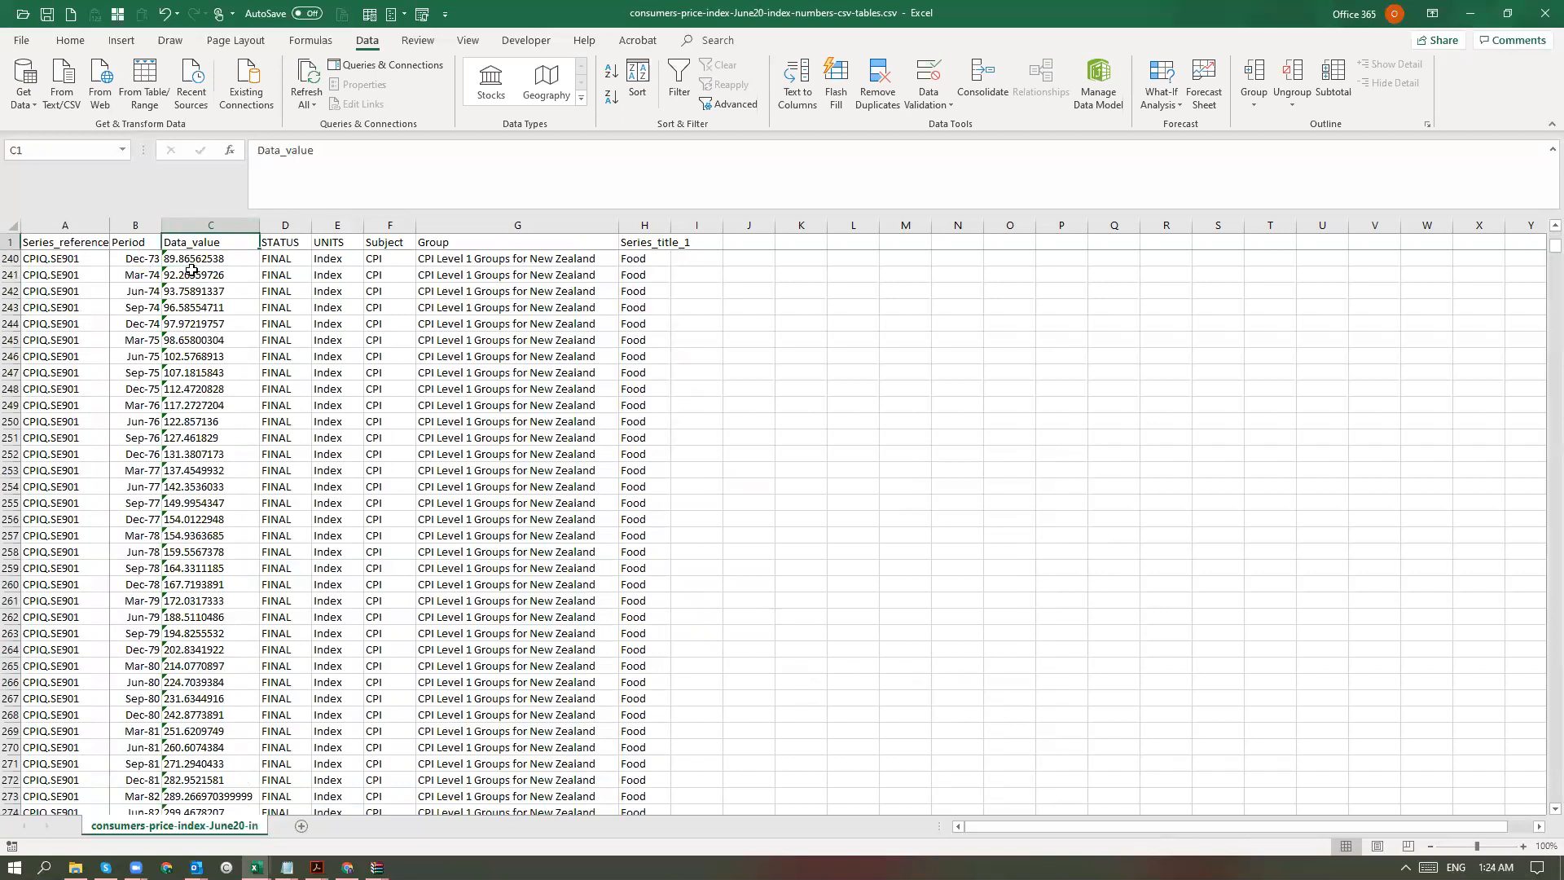
left_click(196, 225)
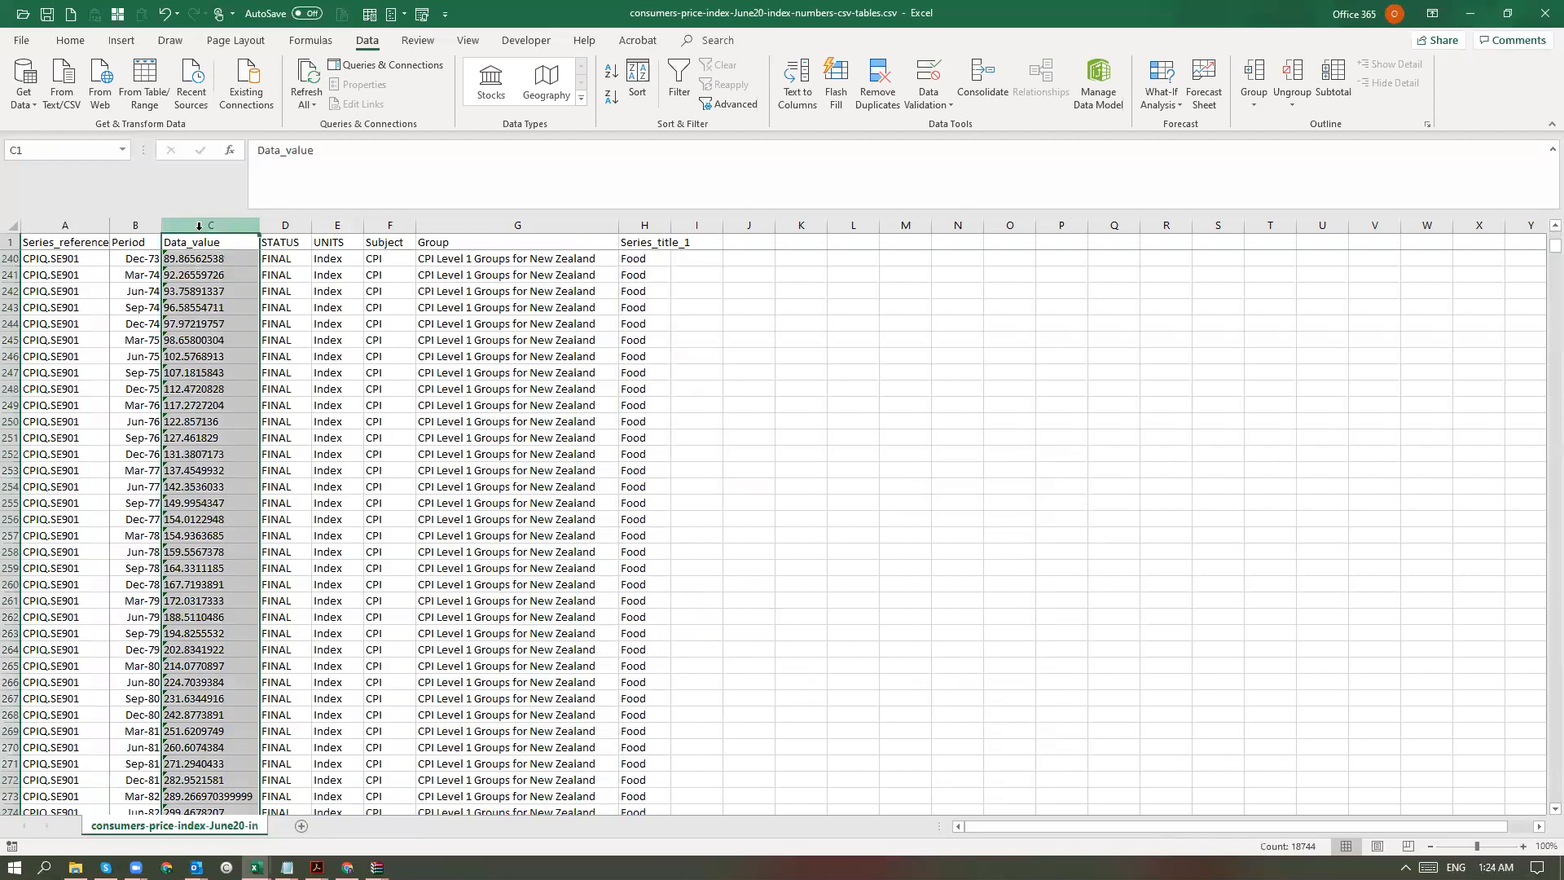
- Copy the first Data_value entry, in C2, into the empty cell K2 as a test value
scroll(334, 411, "up", 20)
left_click(184, 259)
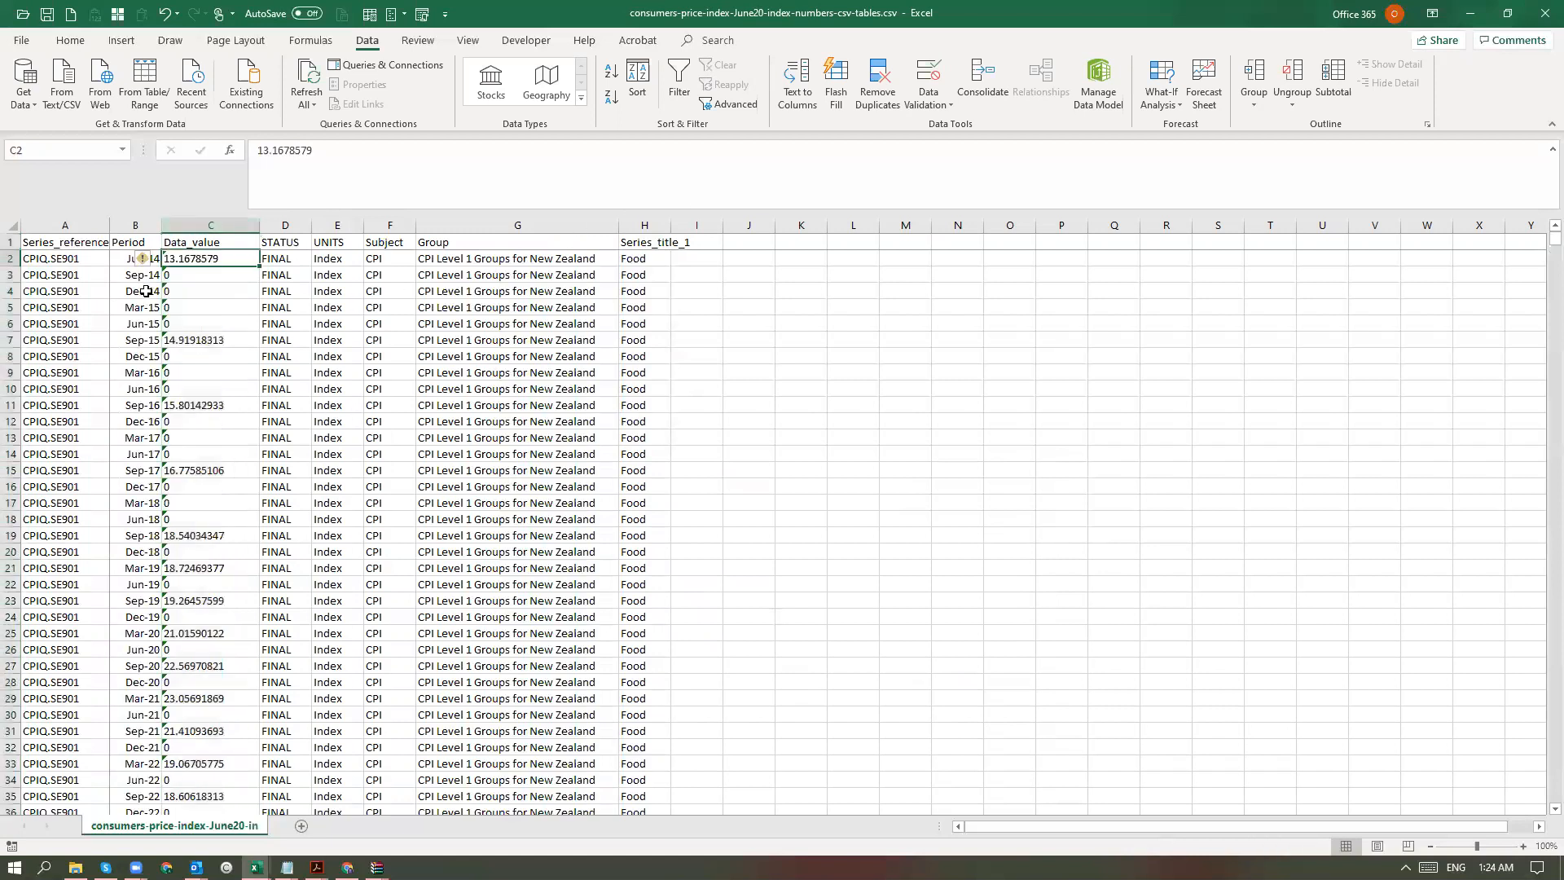
key("ctrl+c")
key("Right")
key("Right")
key("Right")
key("Right")
key("Right")
key("Right")
key("Right")
key("Right")
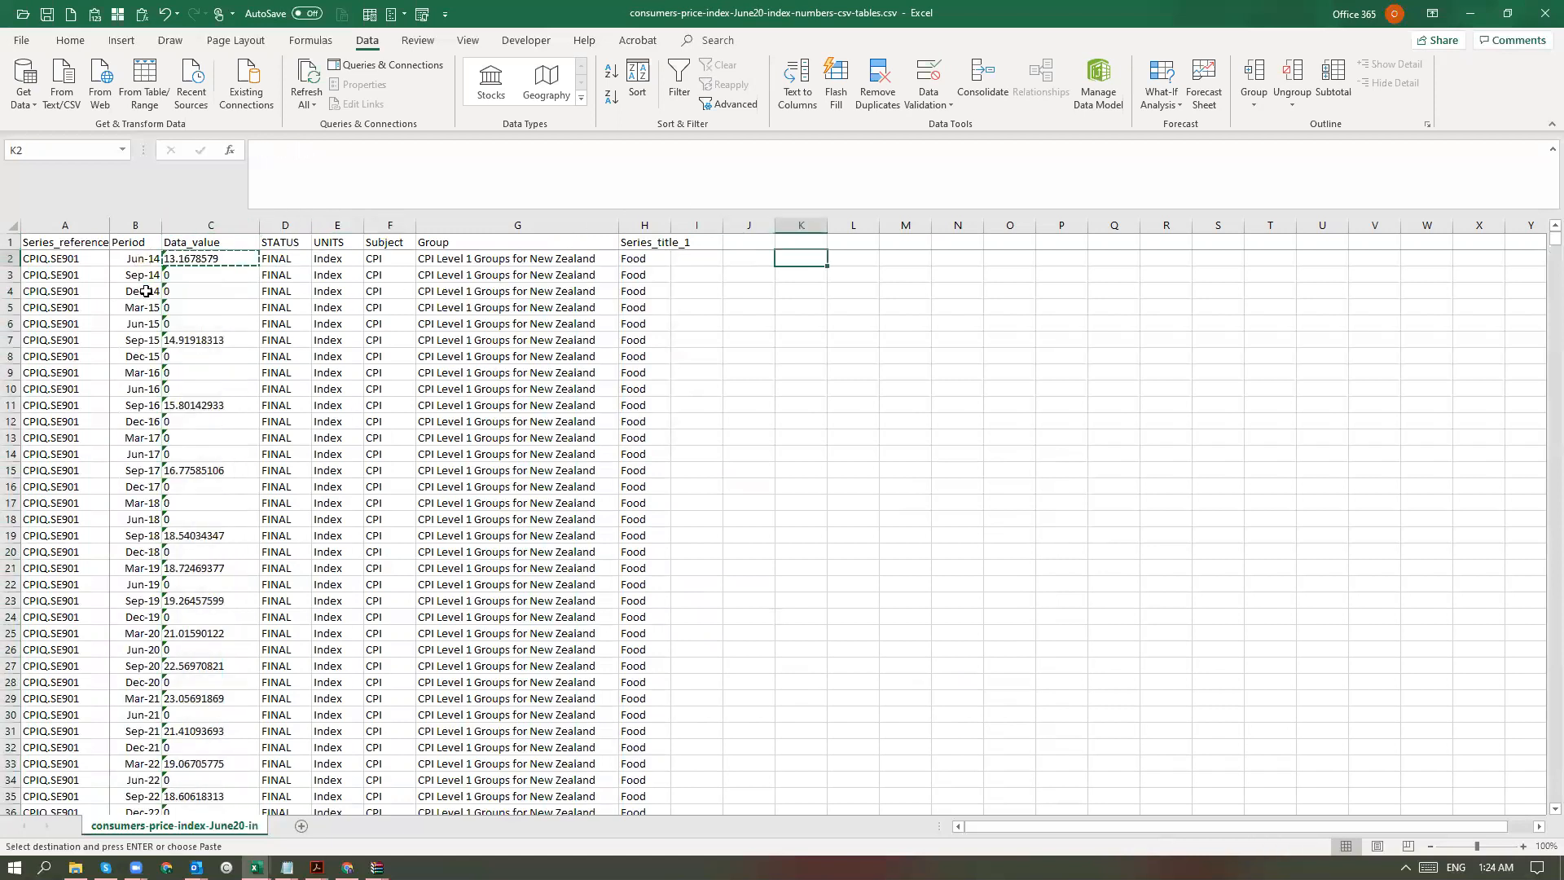
key("ctrl+v")
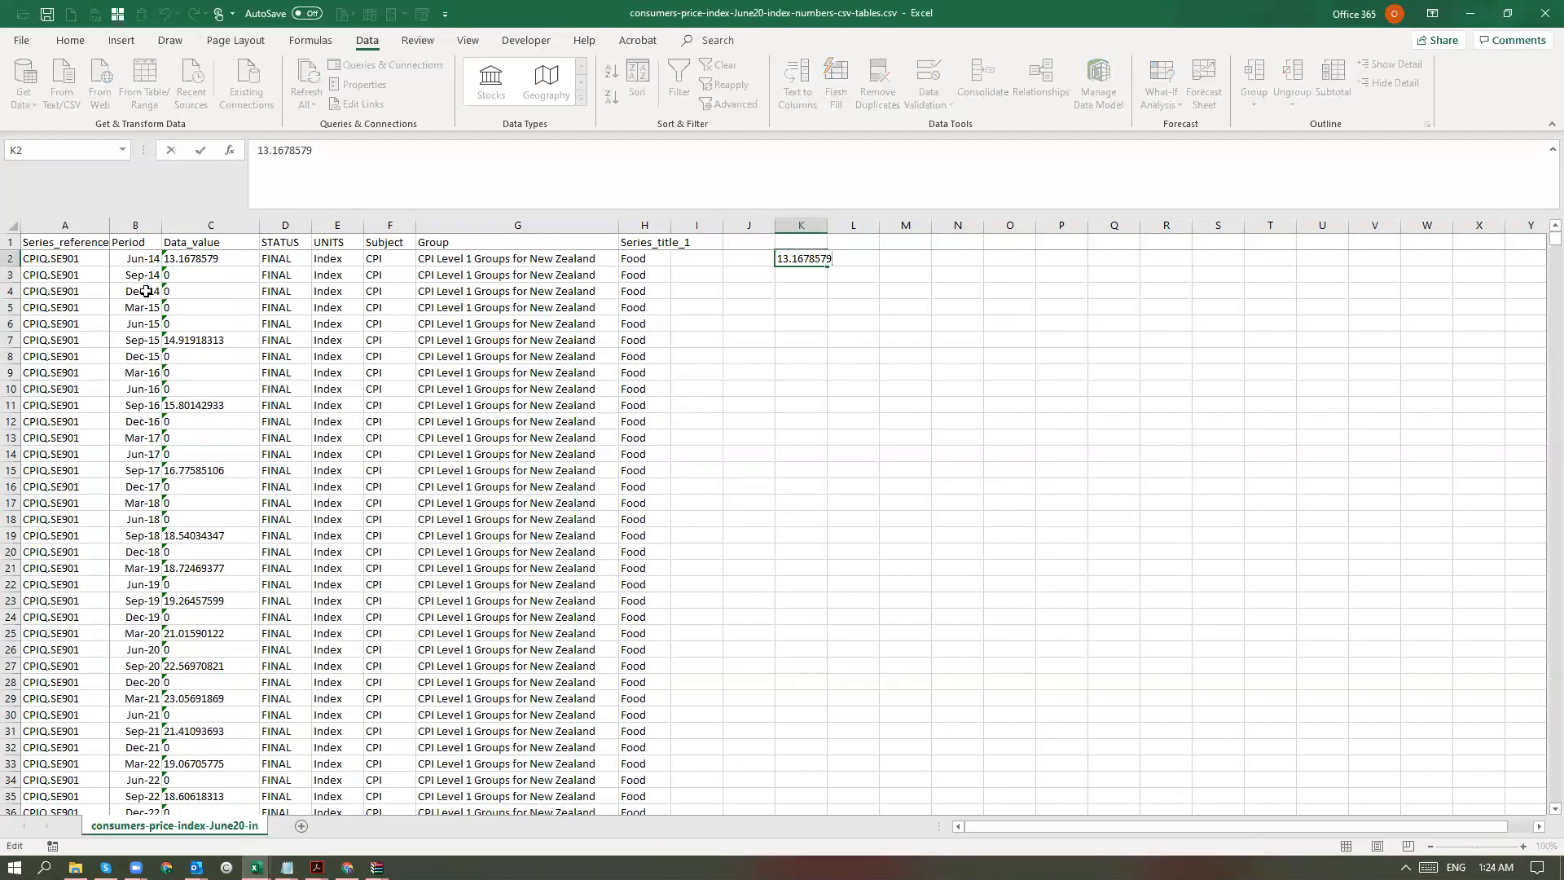
key("Return")
- Convert the text value in K2 to a number using its error-checking option
left_click(815, 257)
left_click(751, 259)
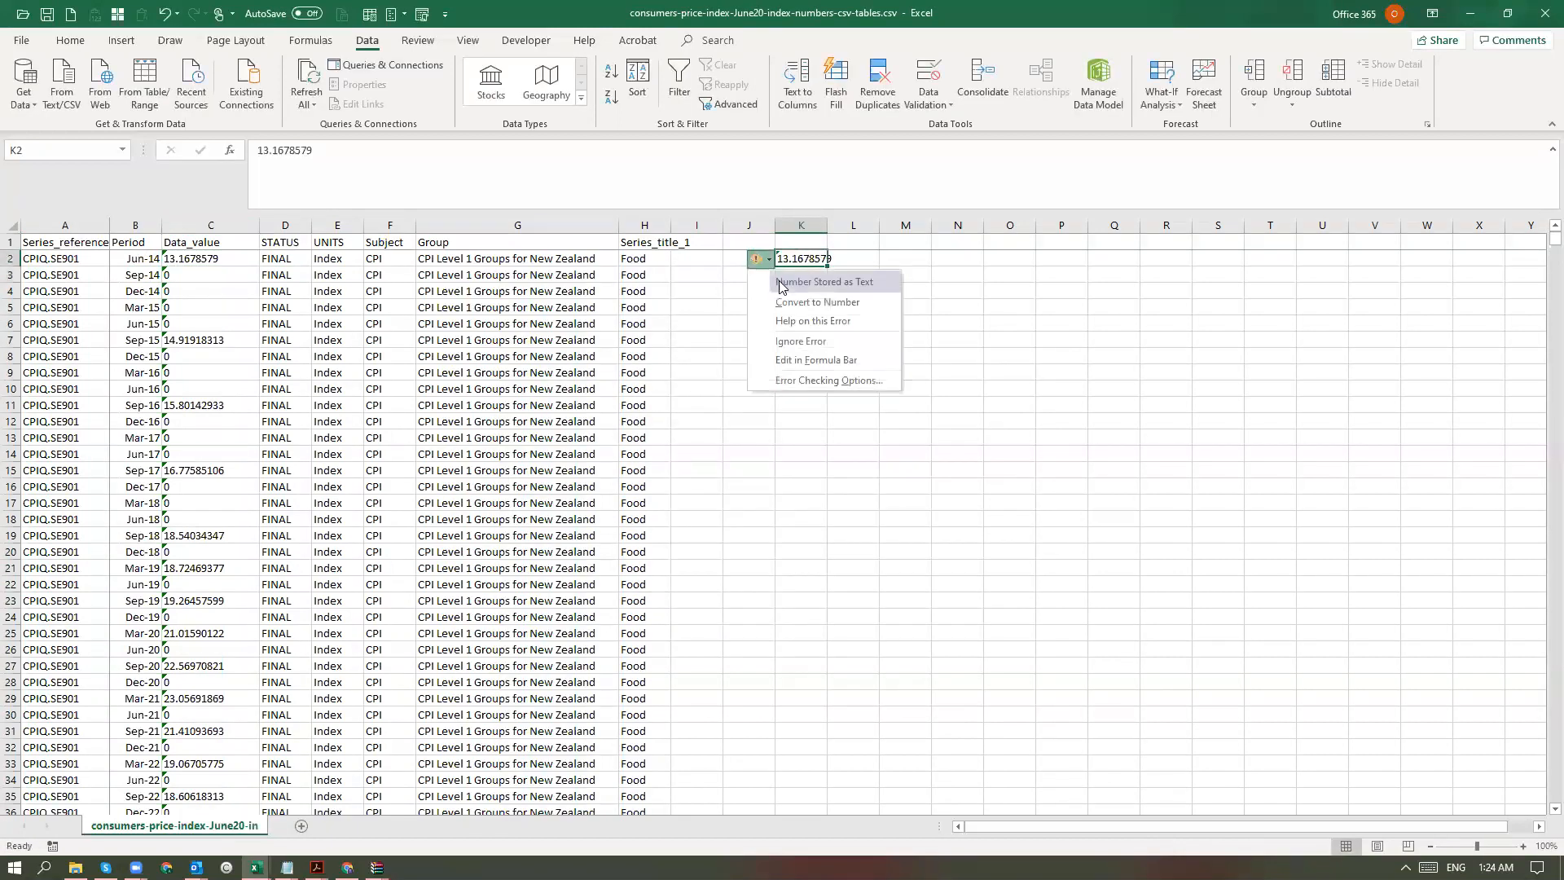
left_click(800, 303)
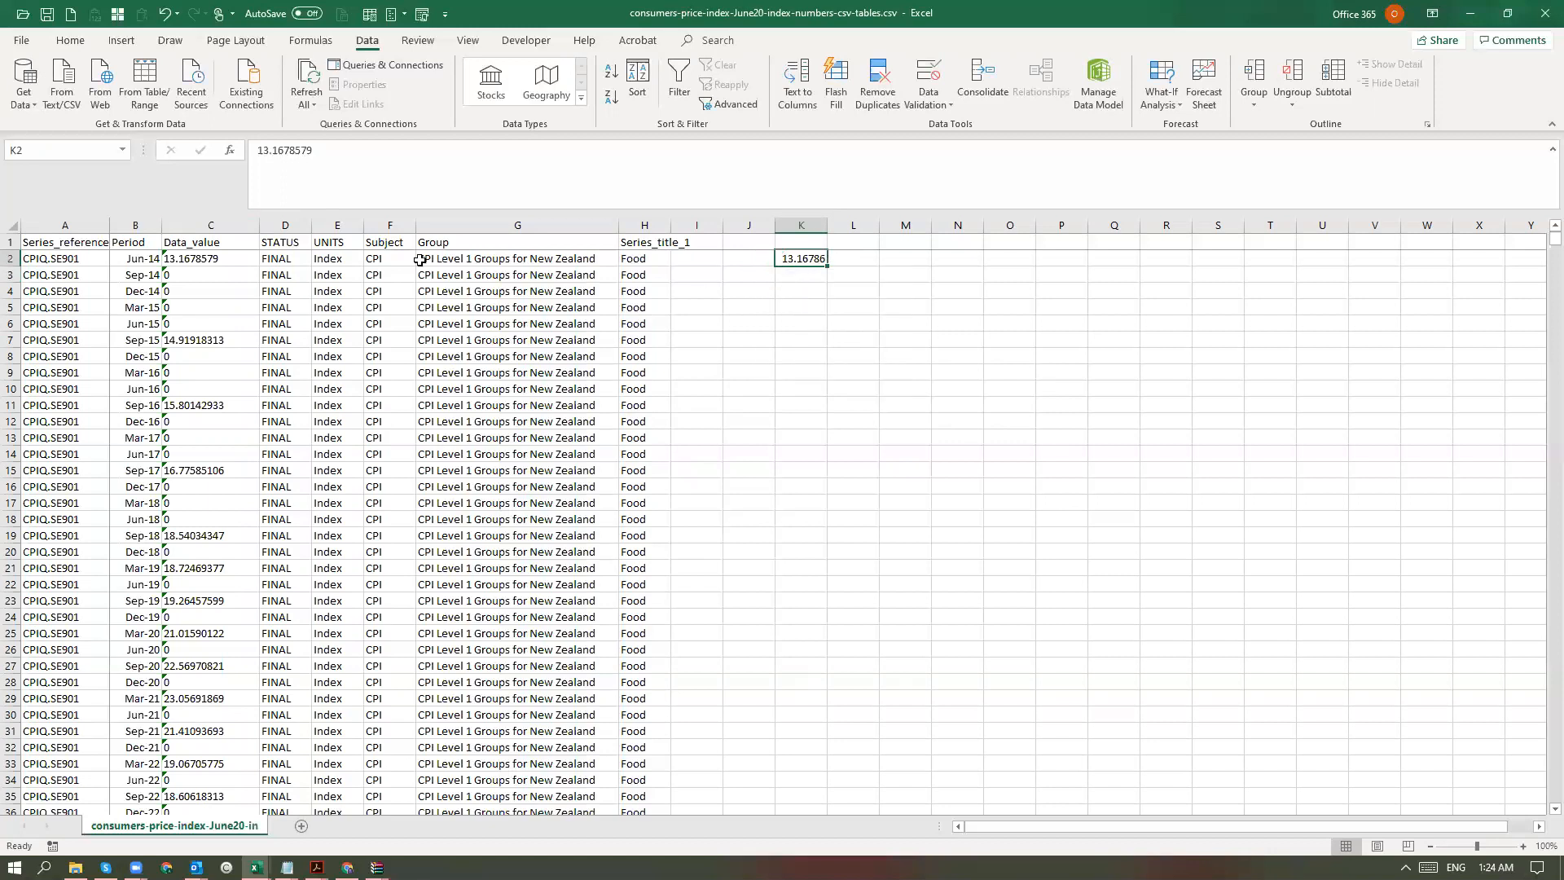
- Turn the value in K2 back into text by adding a leading apostrophe
left_click(254, 159)
type("'")
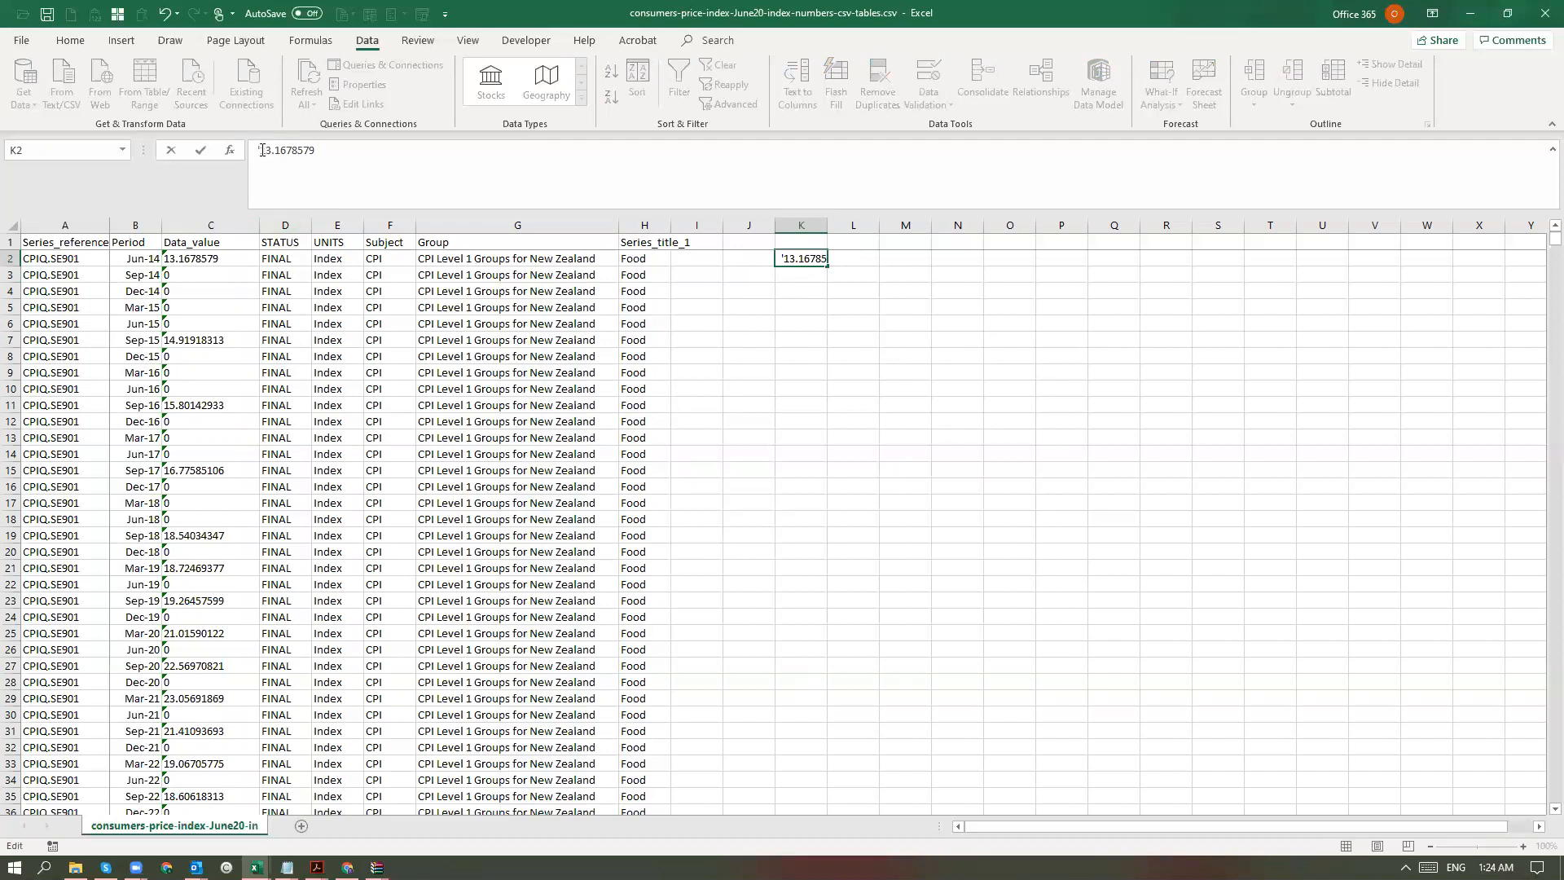
key("Return")
left_click(800, 254)
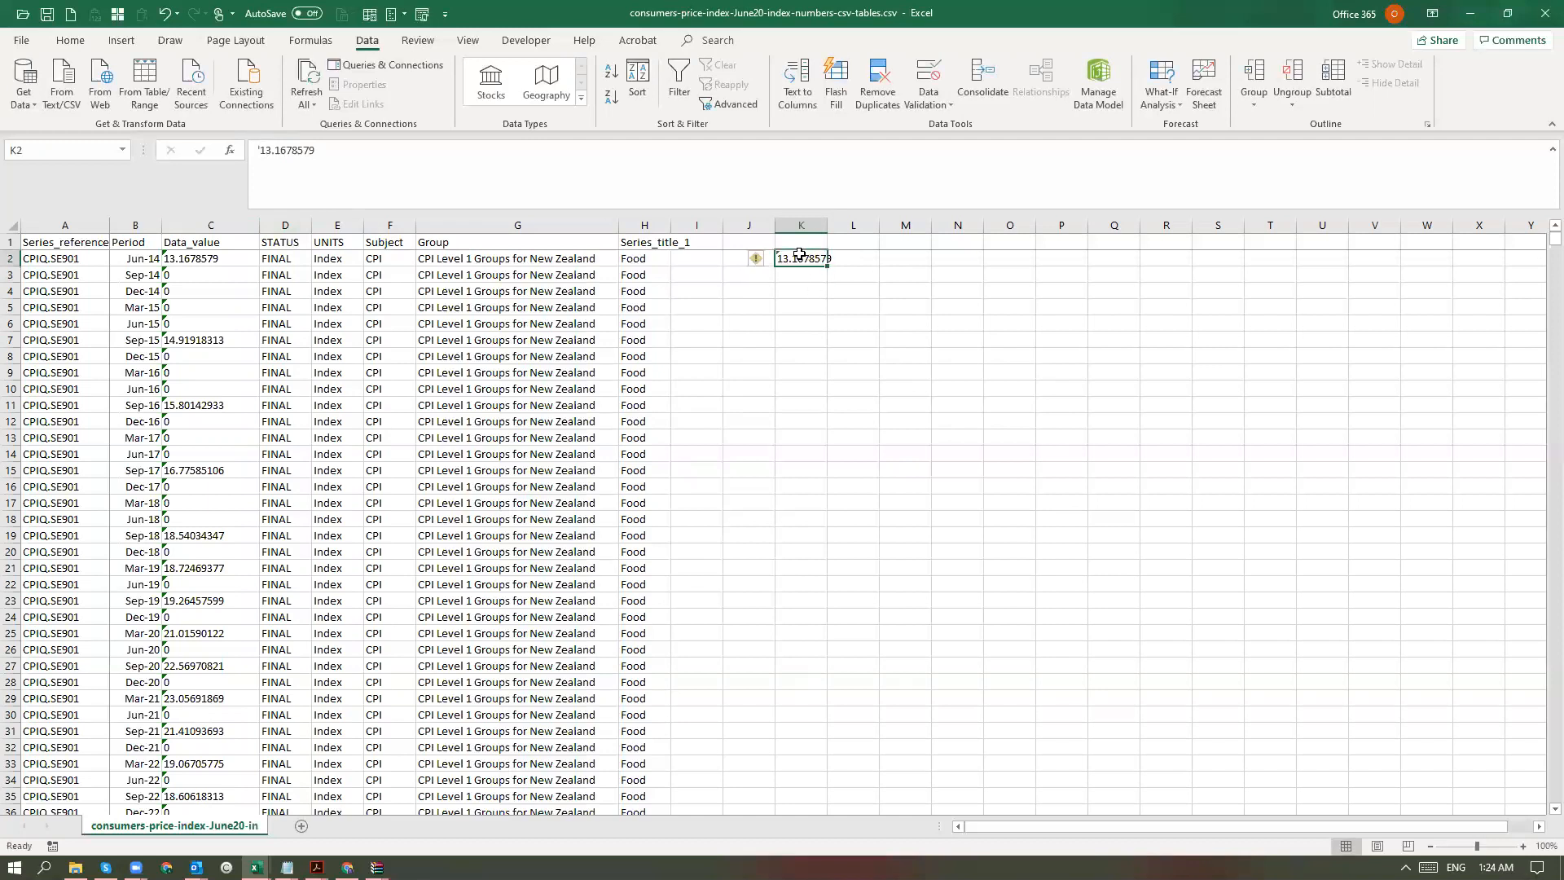
- Check how far the entries in the Data_value and STATUS columns extend, starting from row 2
left_click(232, 262)
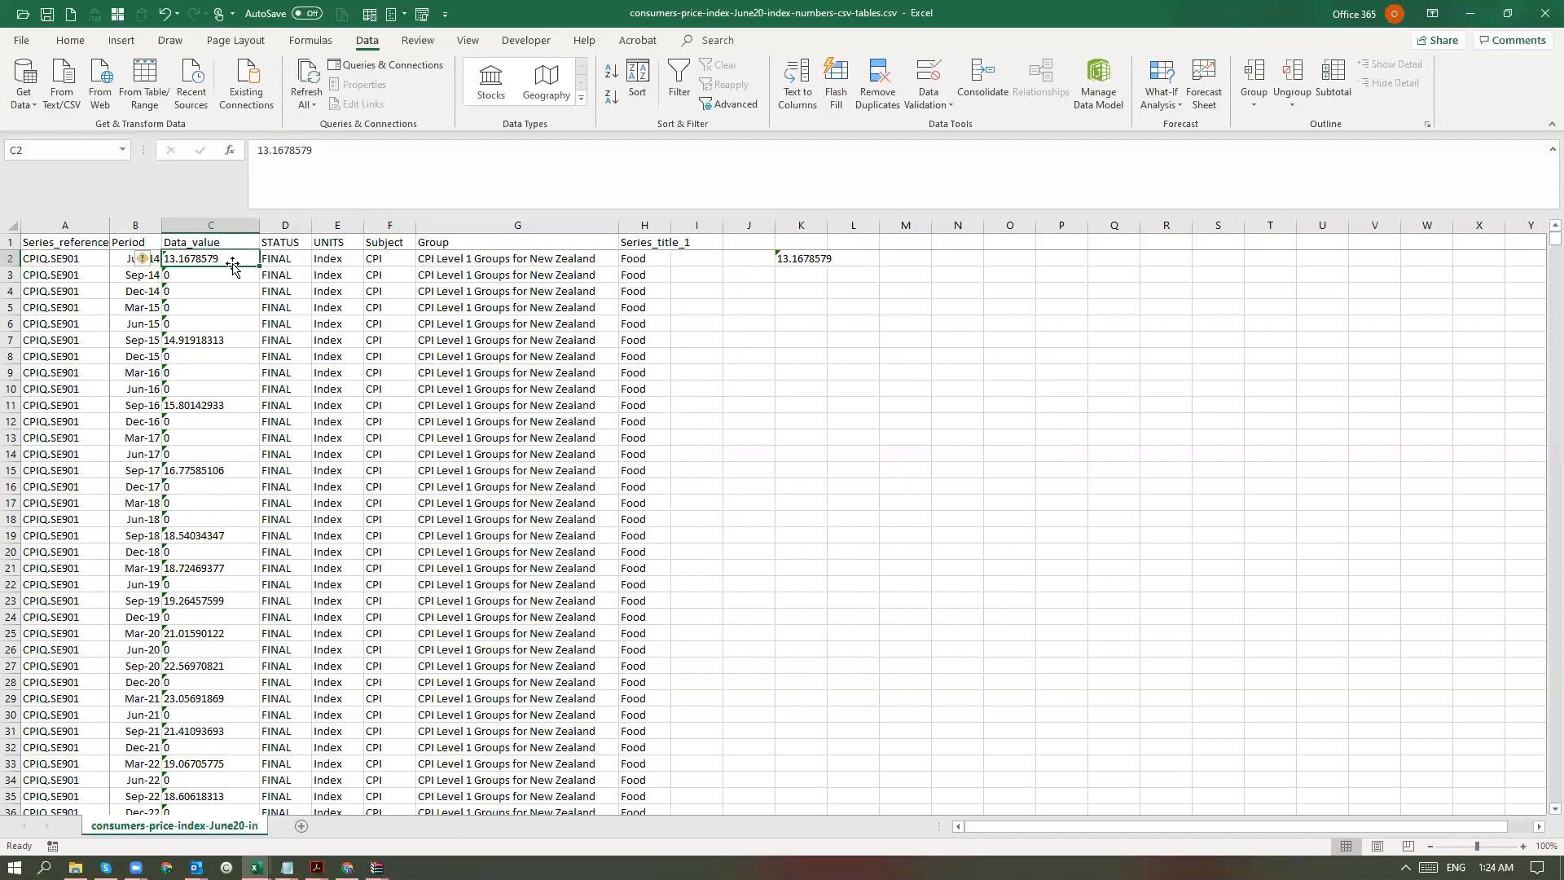
key("ctrl+shift+Down")
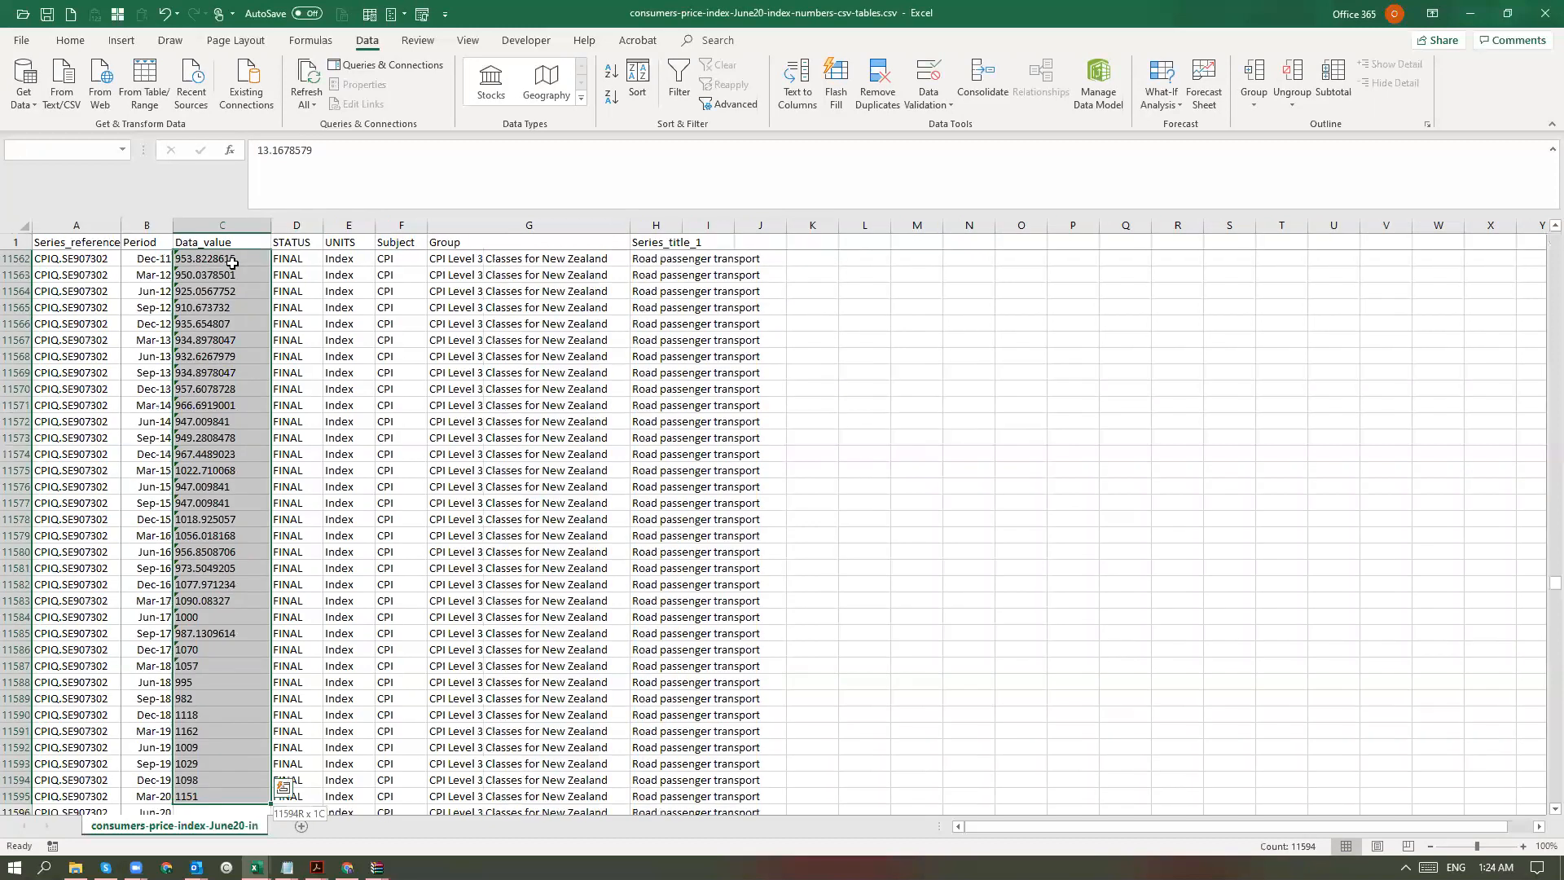
key("Right")
key("Down")
key("Up")
key("ctrl+shift+Down")
key("ctrl+shift+Down")
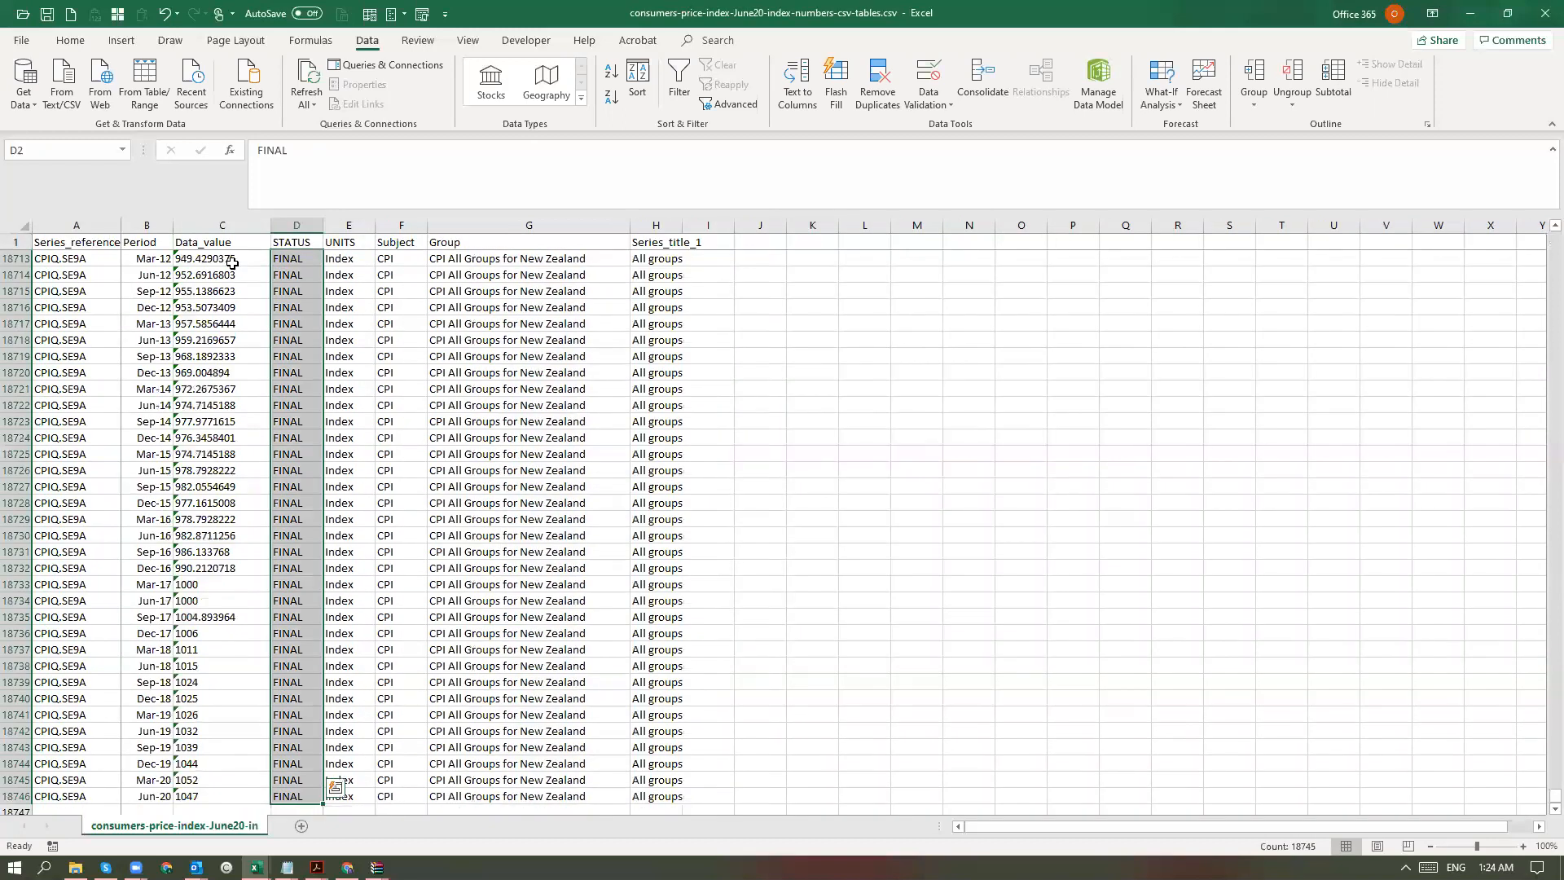
- Go back to K2 and clear the test value
key("Up")
key("Right")
key("Right")
key("Right")
key("Right")
key("Right")
key("Down")
key("Right")
key("Right")
key("Down")
key("Up")
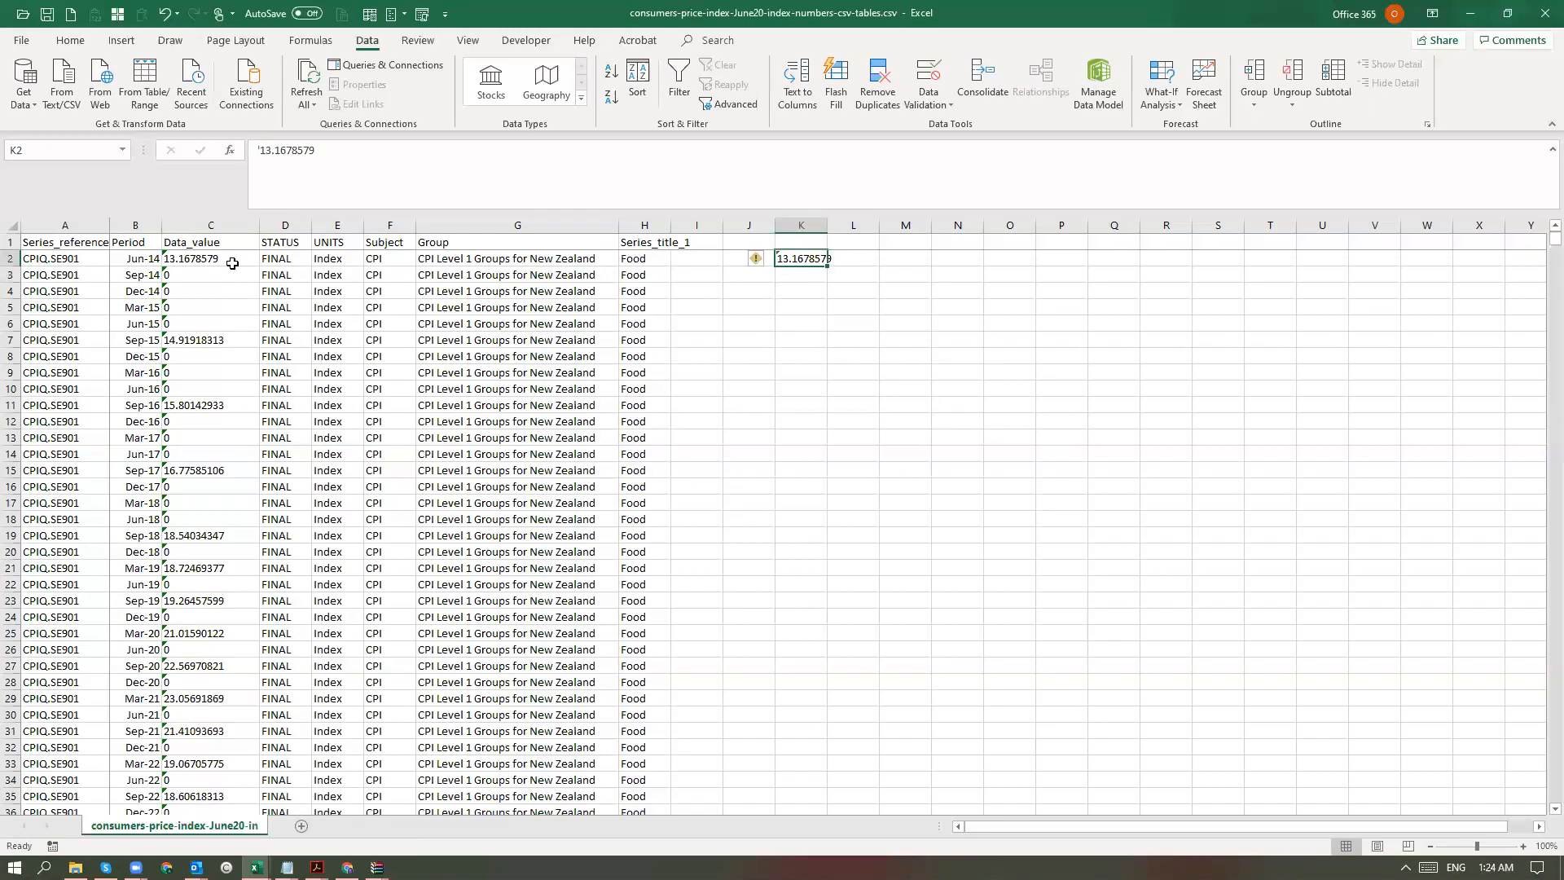
key("Delete")
- Run delimited Text to Columns on the whole Data_value column with the Text data format and destination C1
left_click(218, 237)
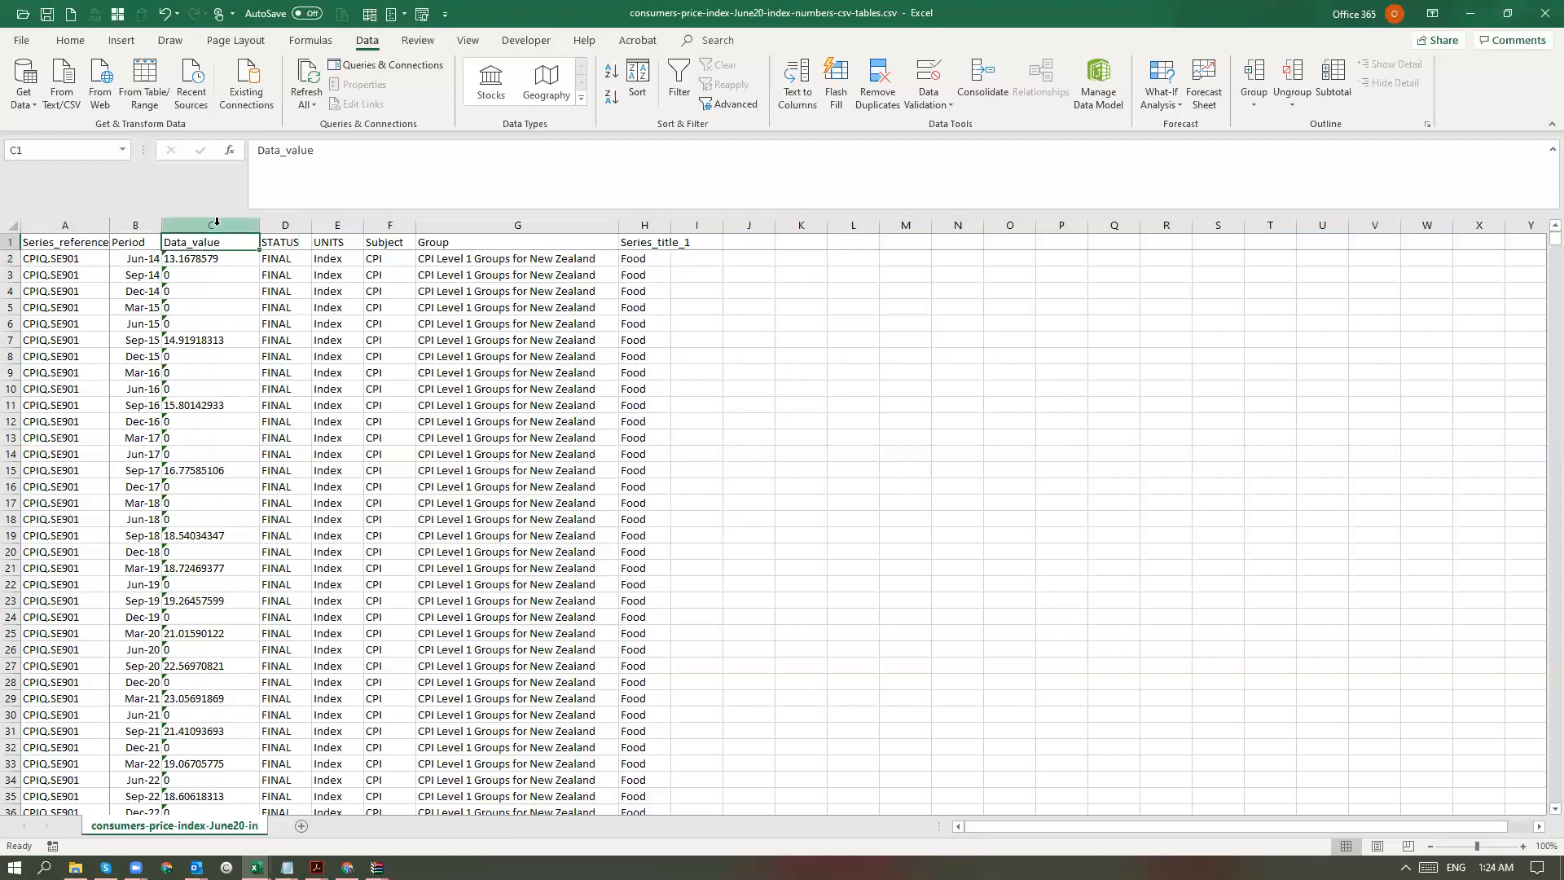
left_click(213, 225)
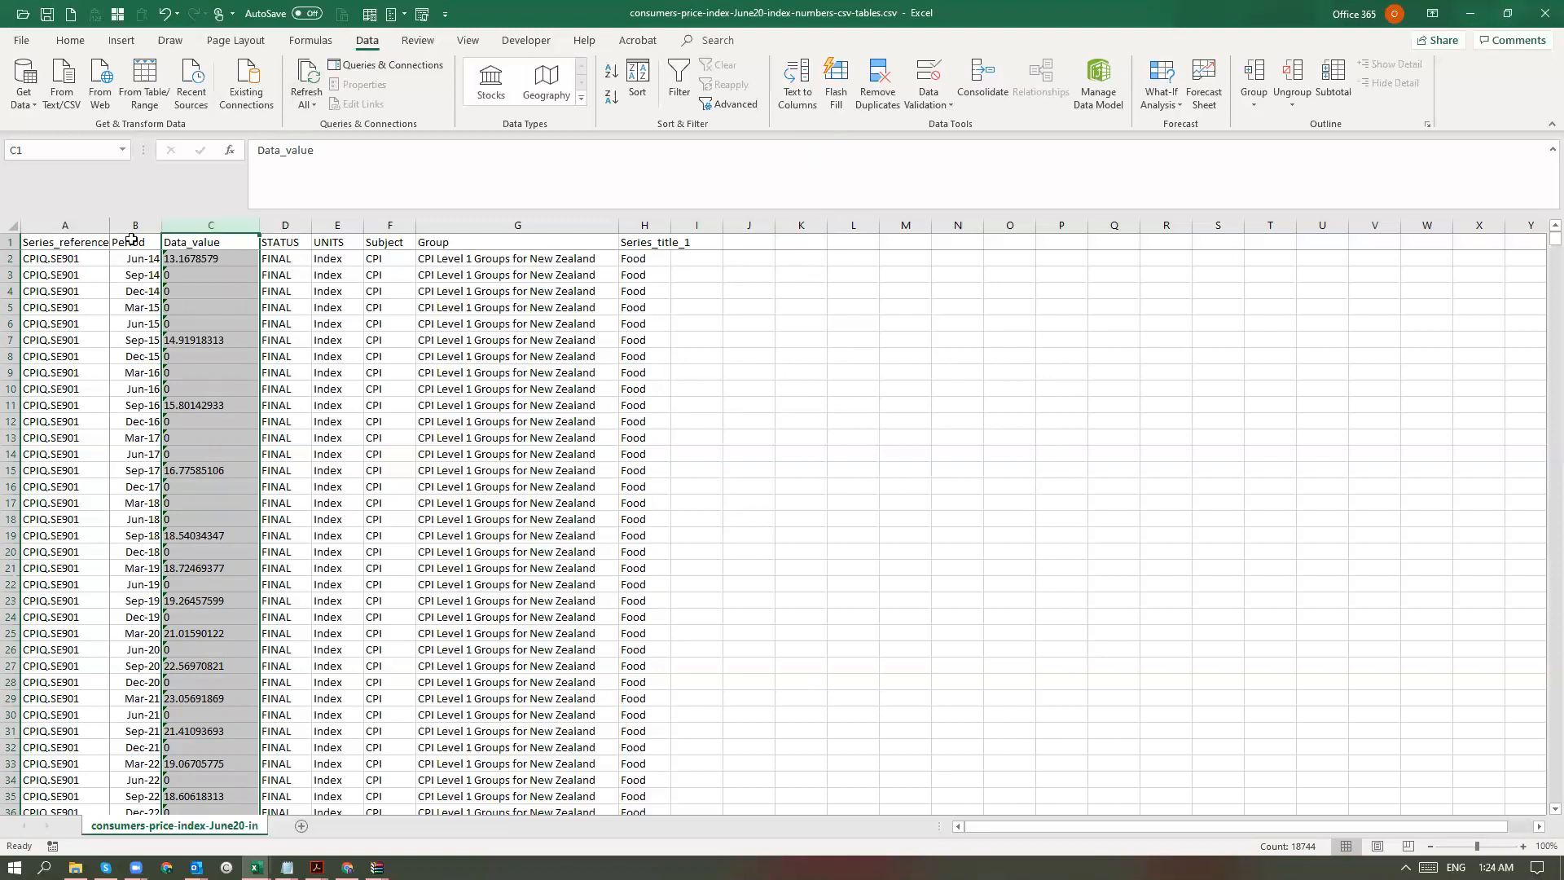
left_click(797, 81)
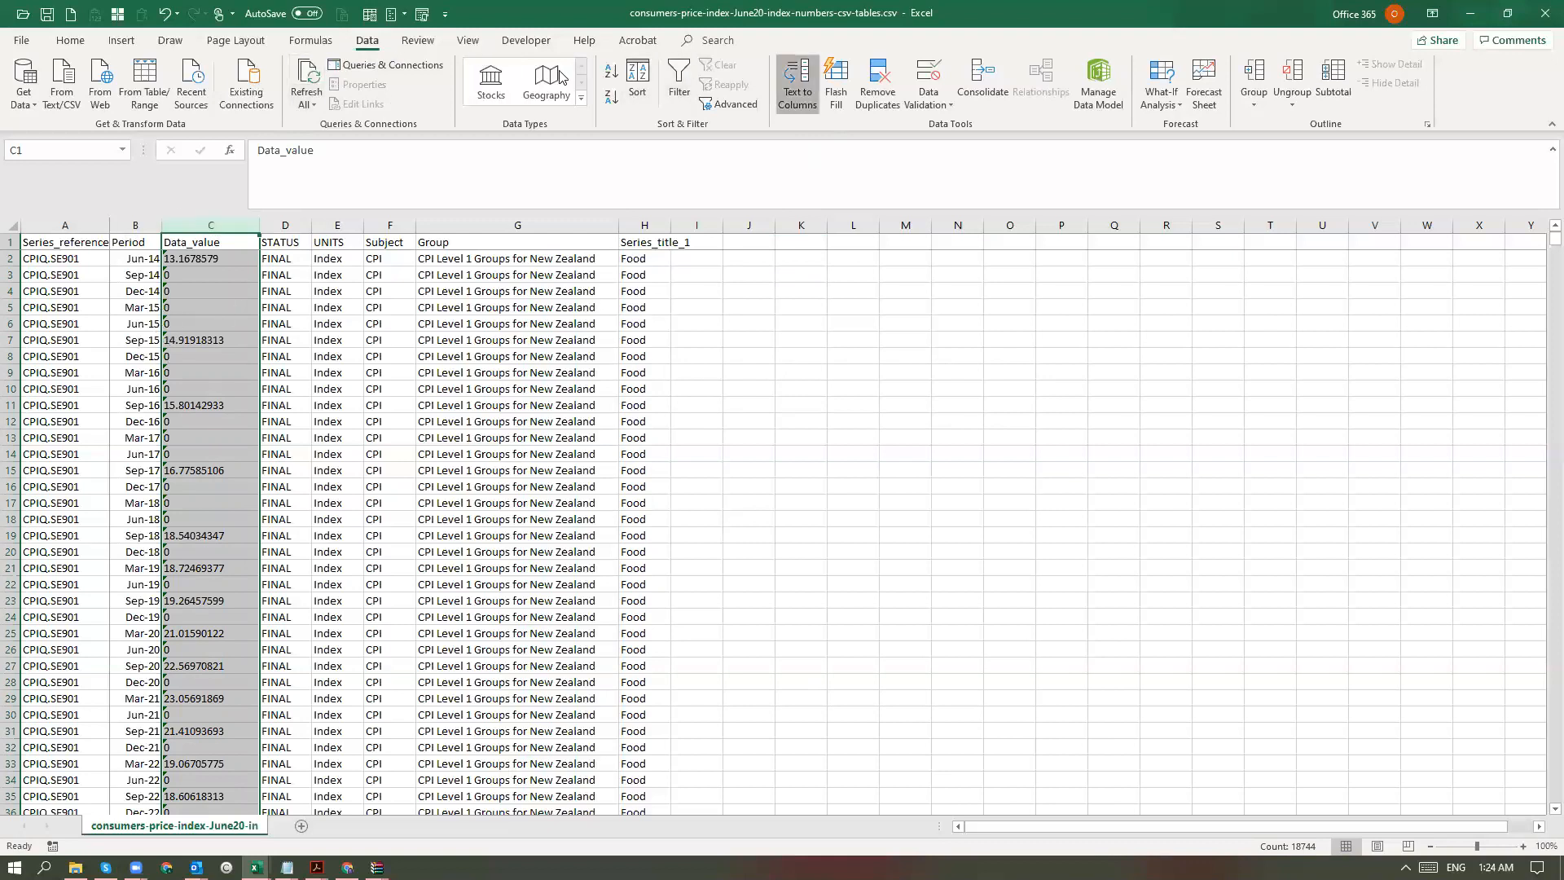
left_click(942, 686)
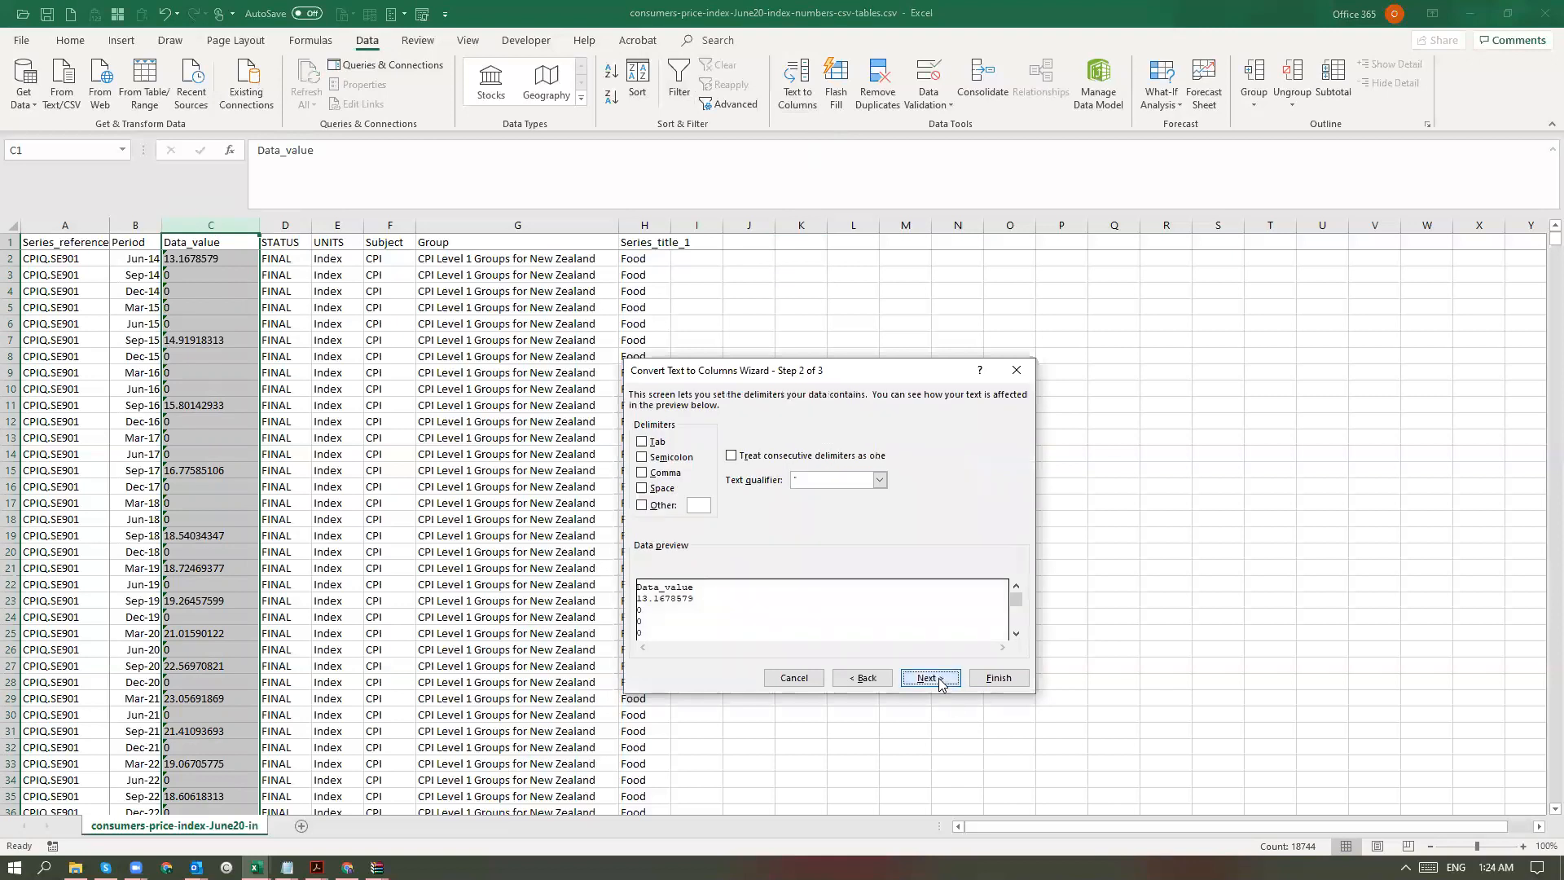
left_click(941, 685)
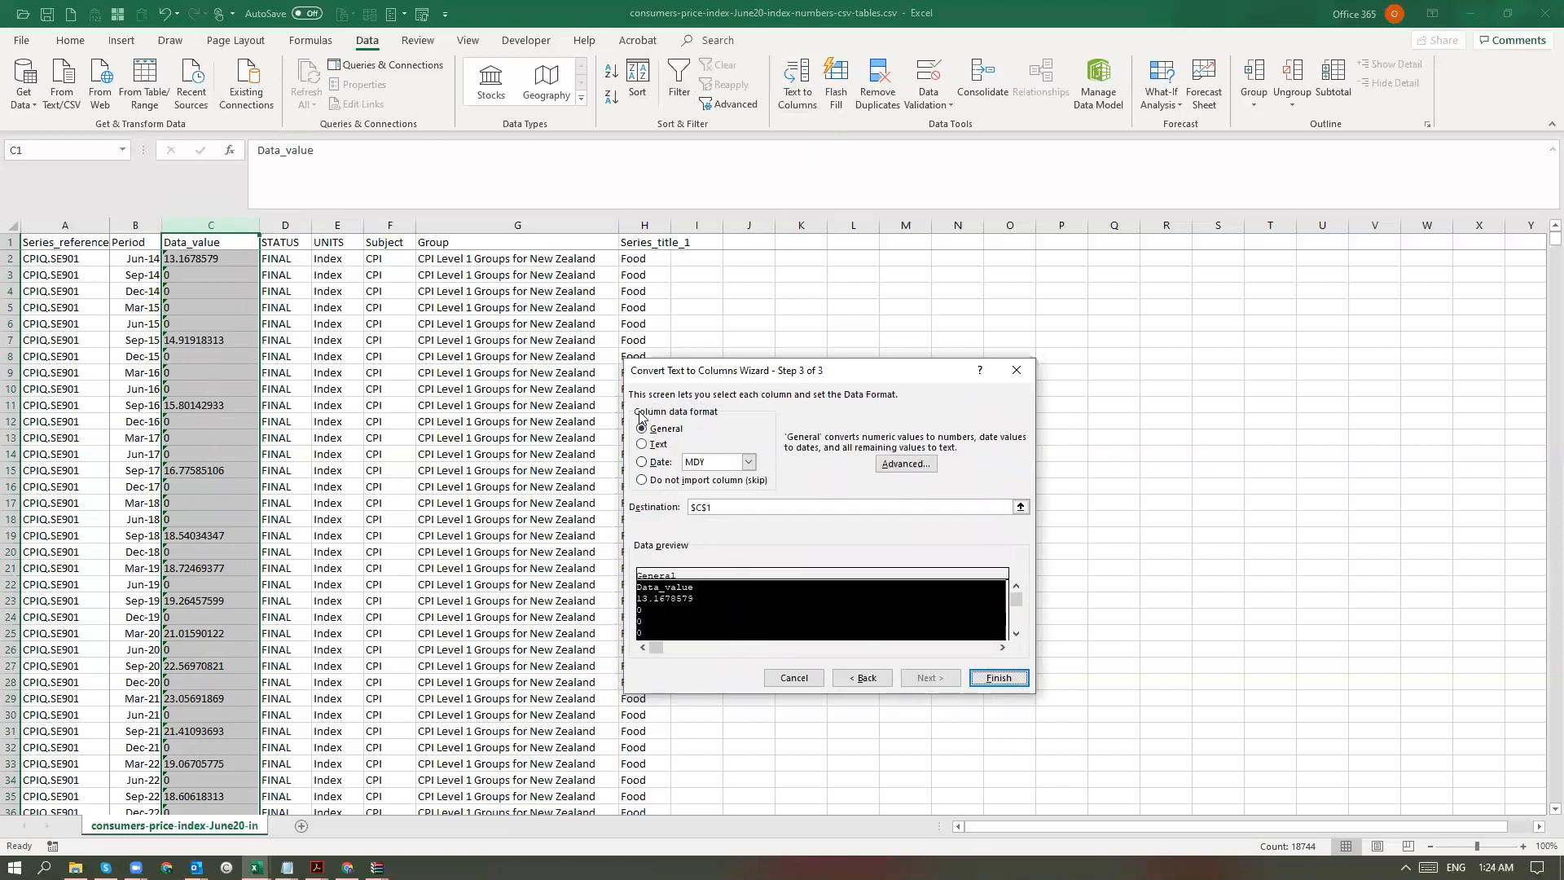
left_click(642, 445)
left_click(987, 678)
- Convert the Data_value column to numbers with Text to Columns, keeping the default delimited settings
left_click(797, 90)
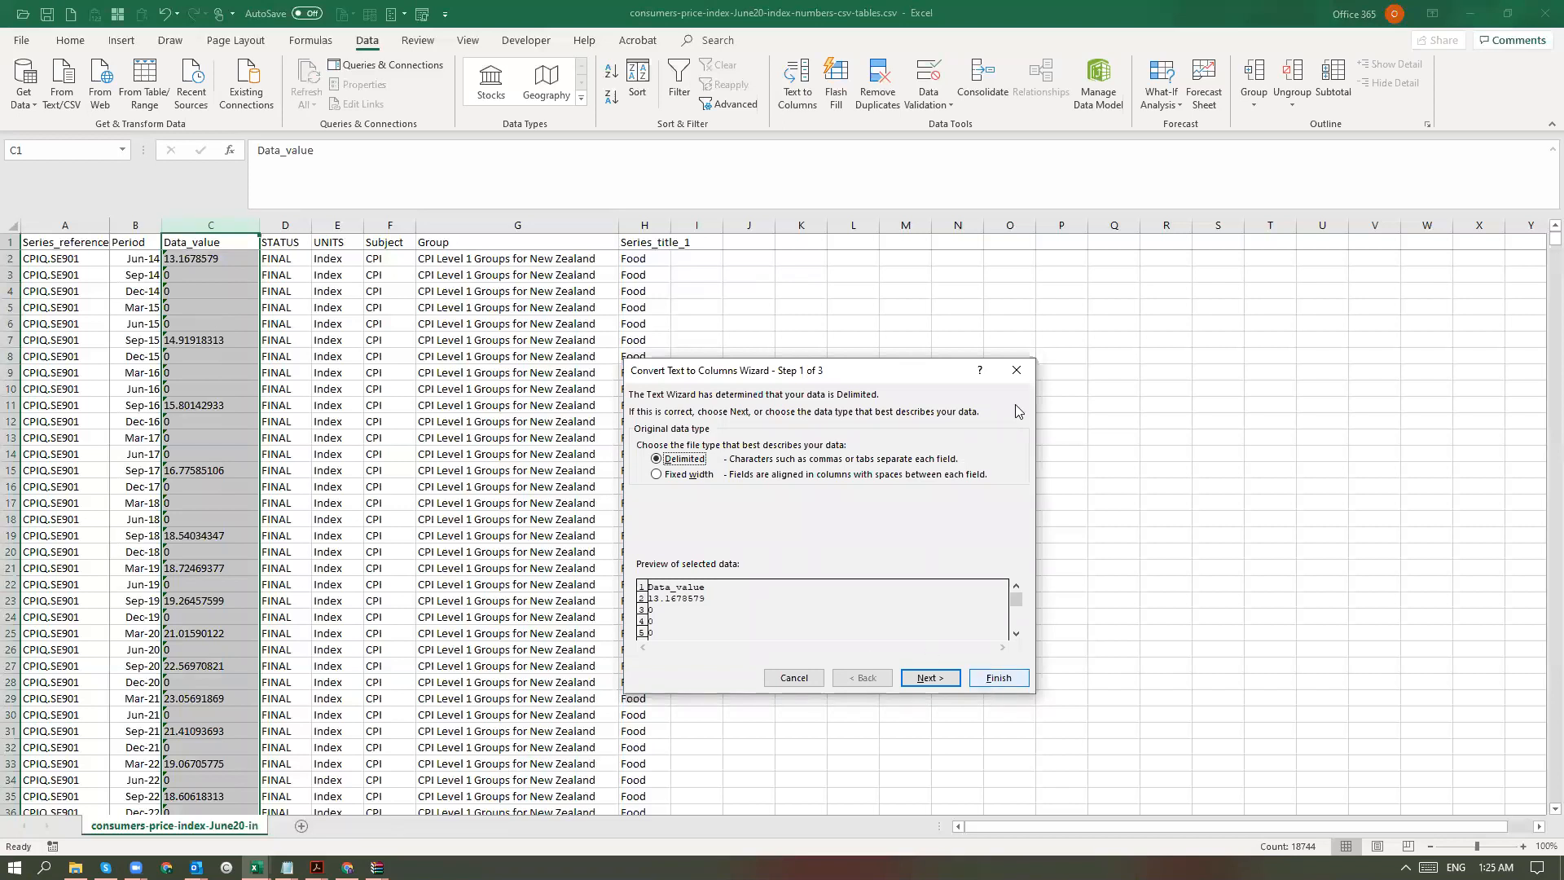
left_click(999, 677)
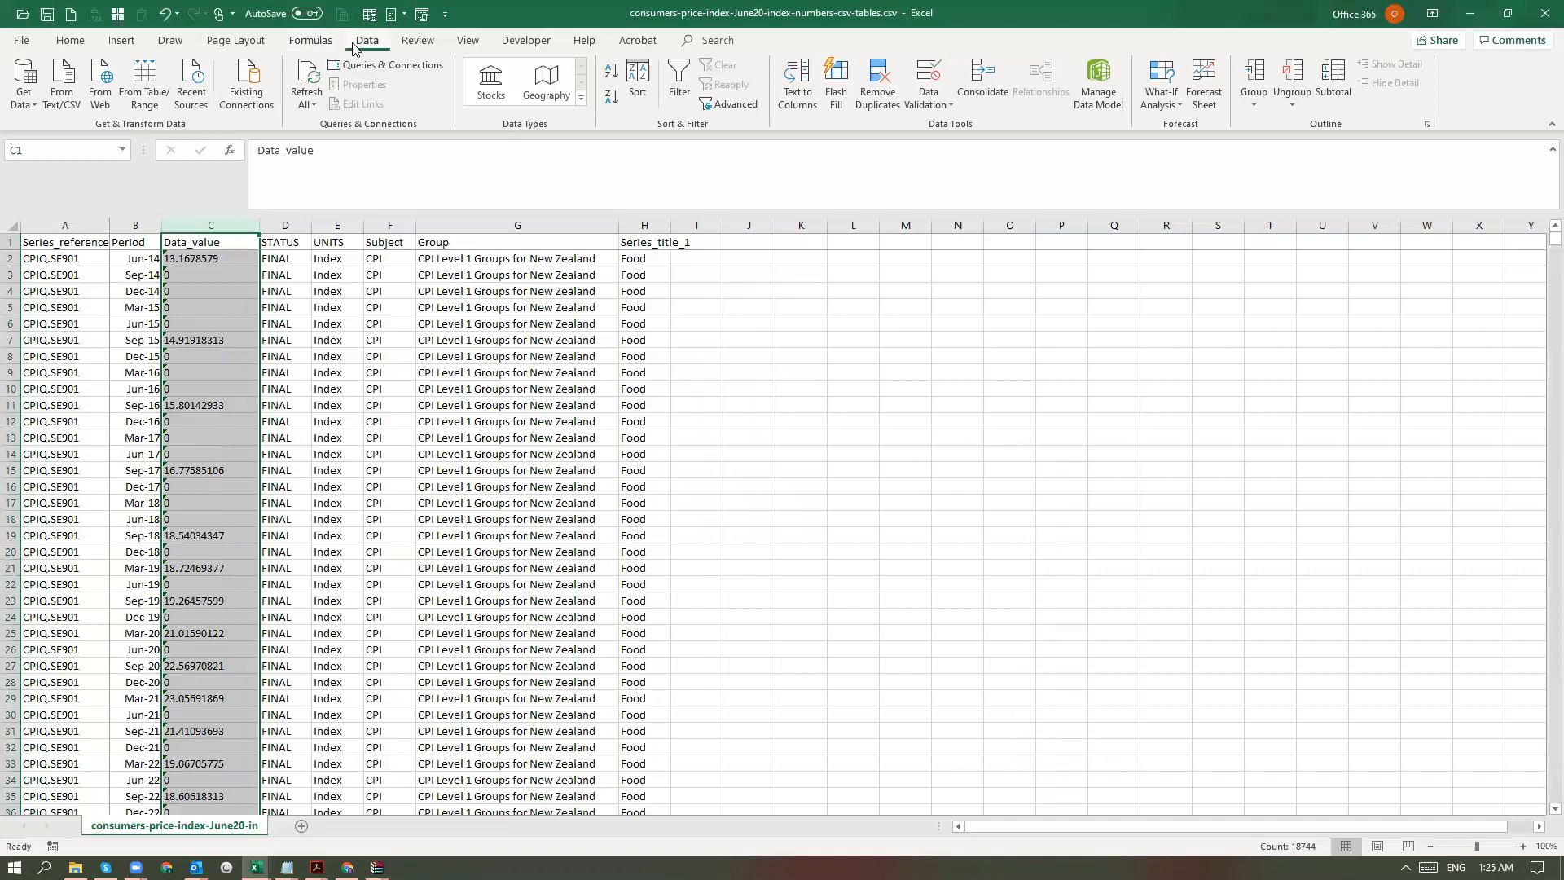
left_click(797, 86)
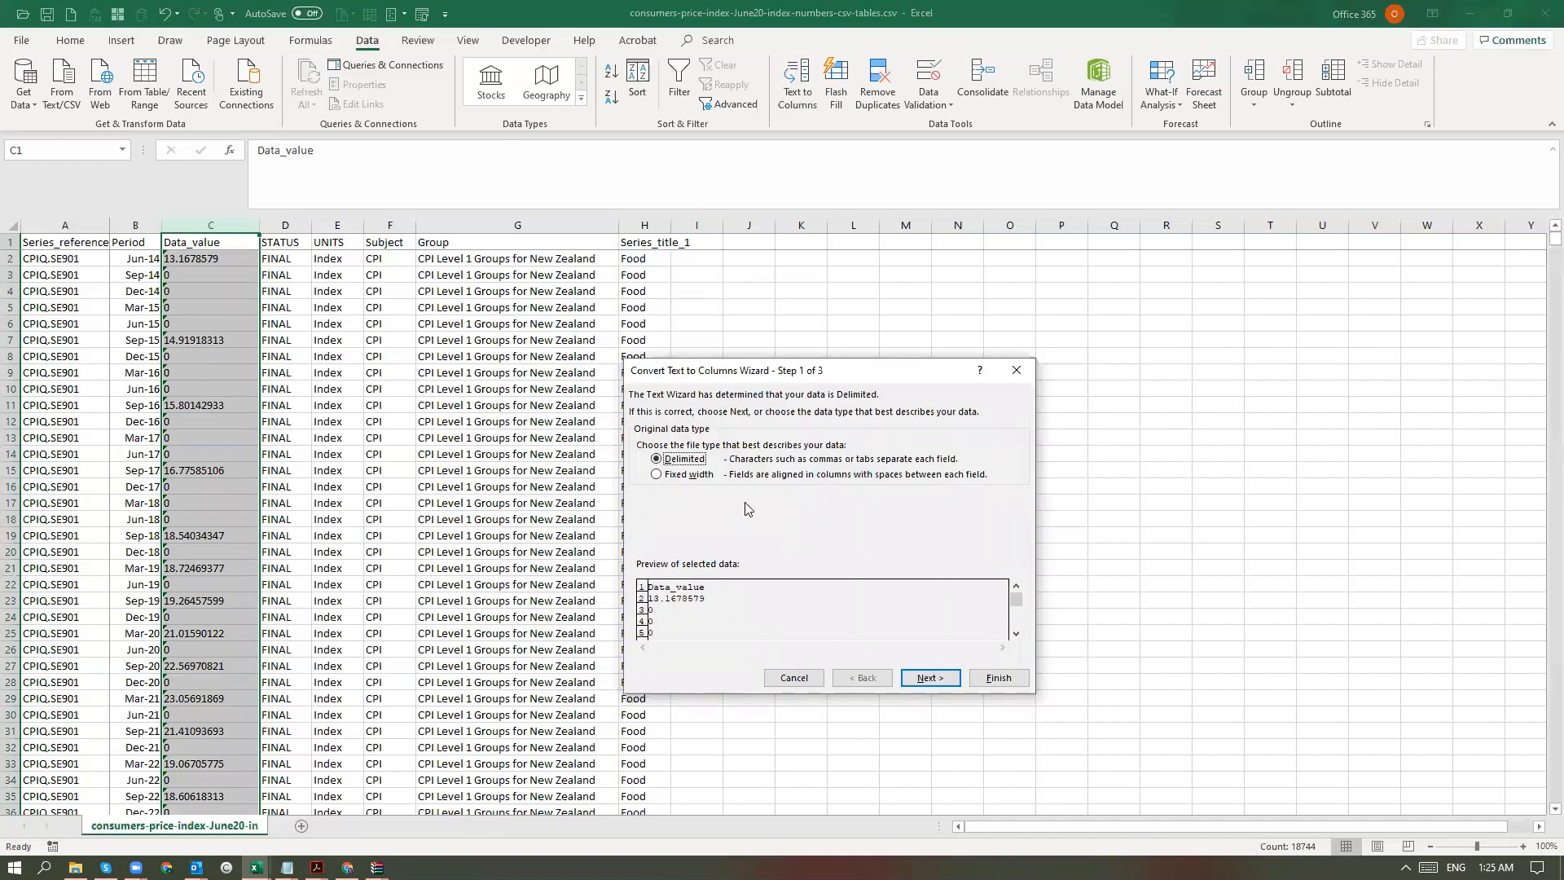
left_click(999, 678)
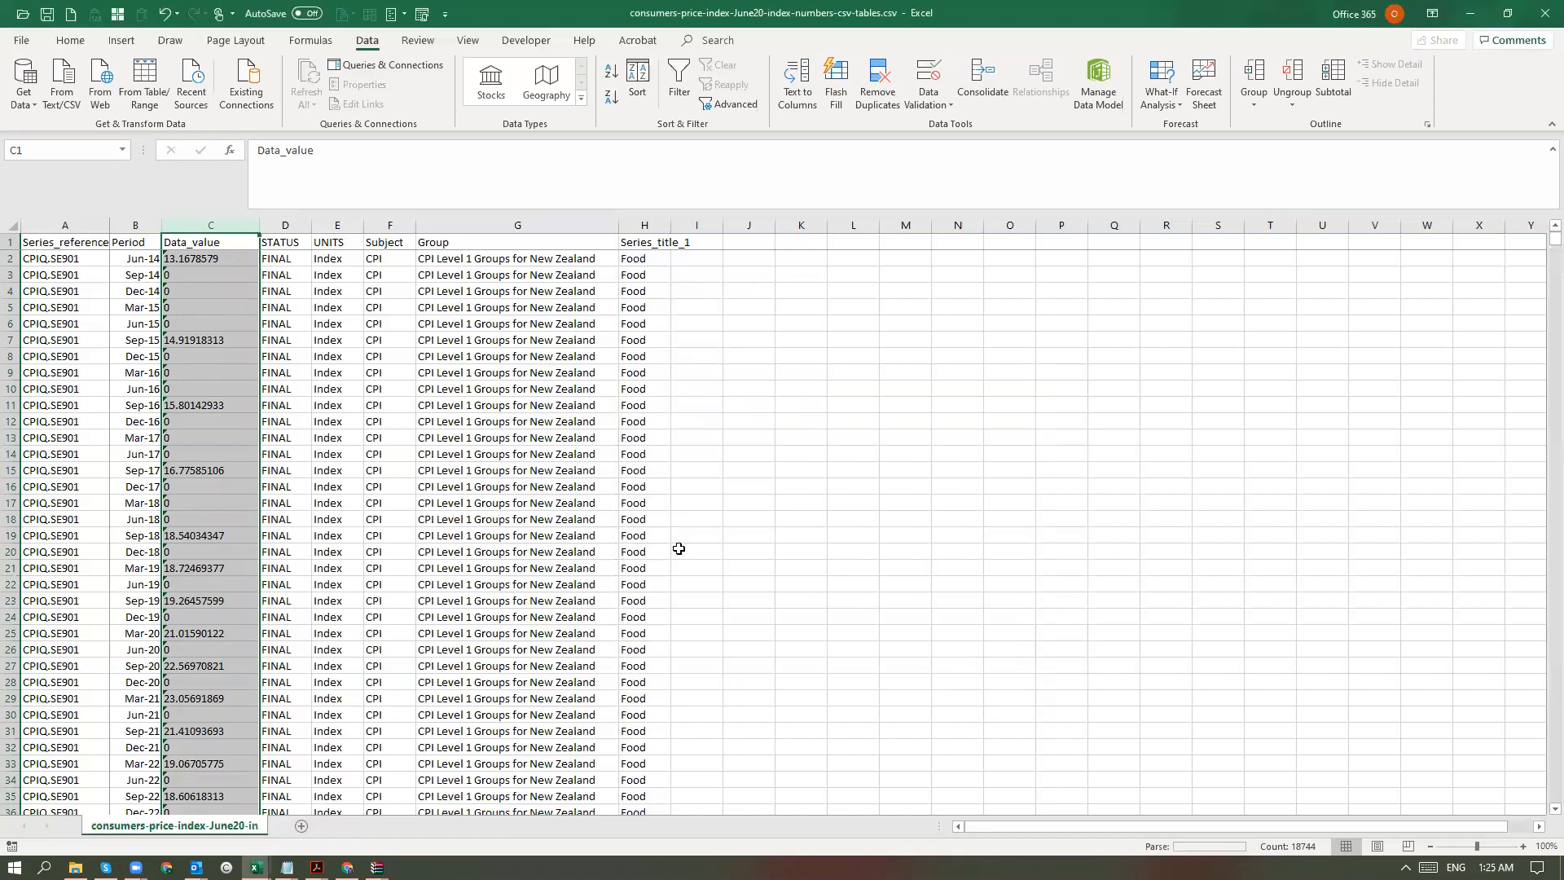
- Rerun Text to Columns on the Data_value column with the General data format and destination C1
left_click(210, 266)
left_click(209, 229)
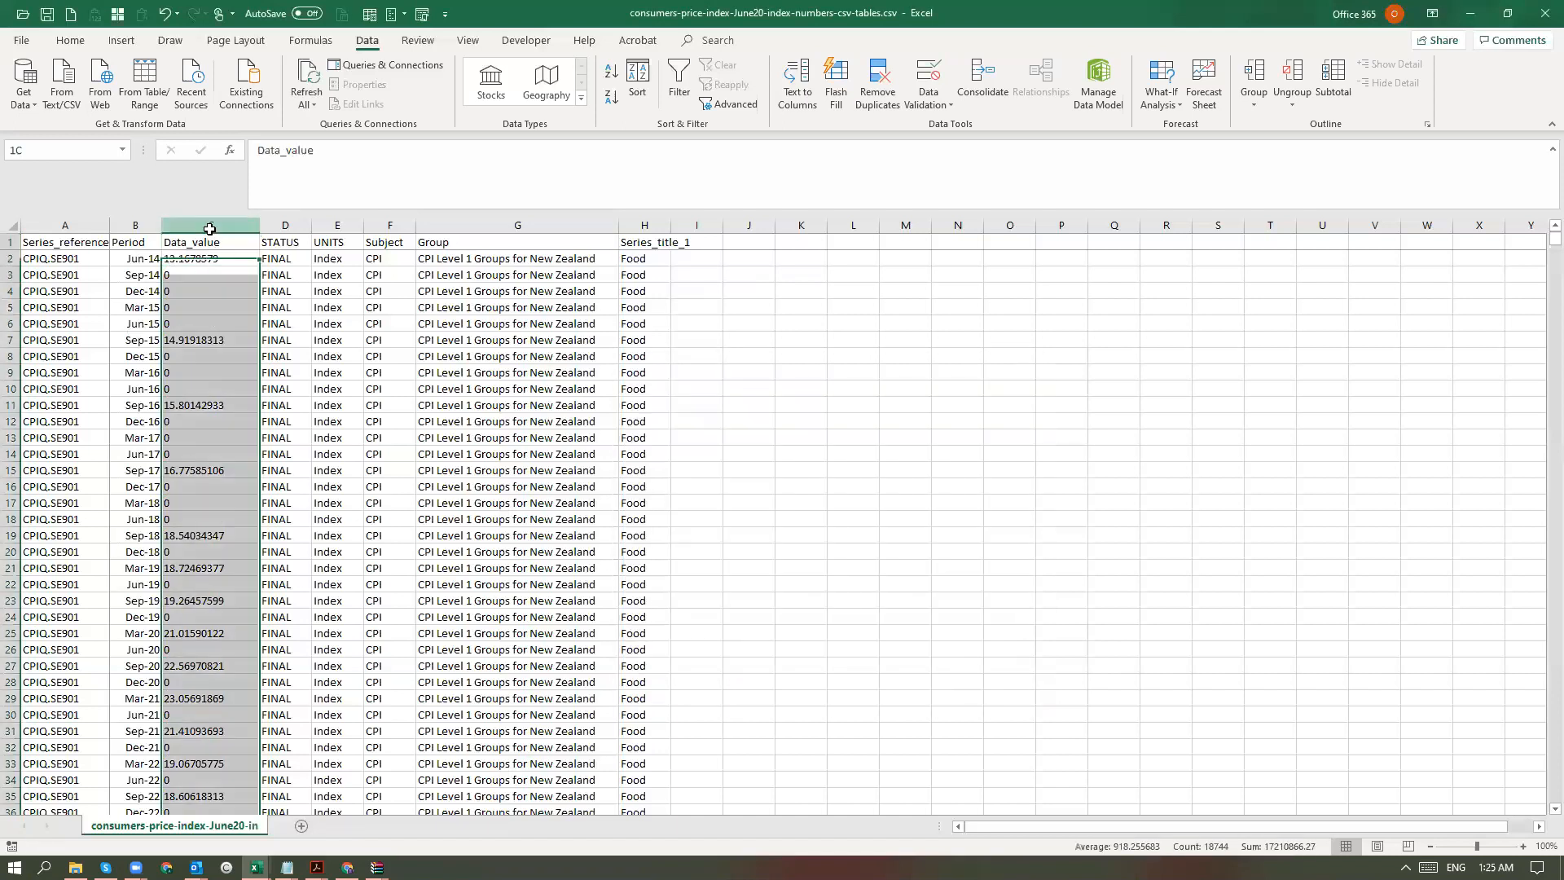
left_click(797, 85)
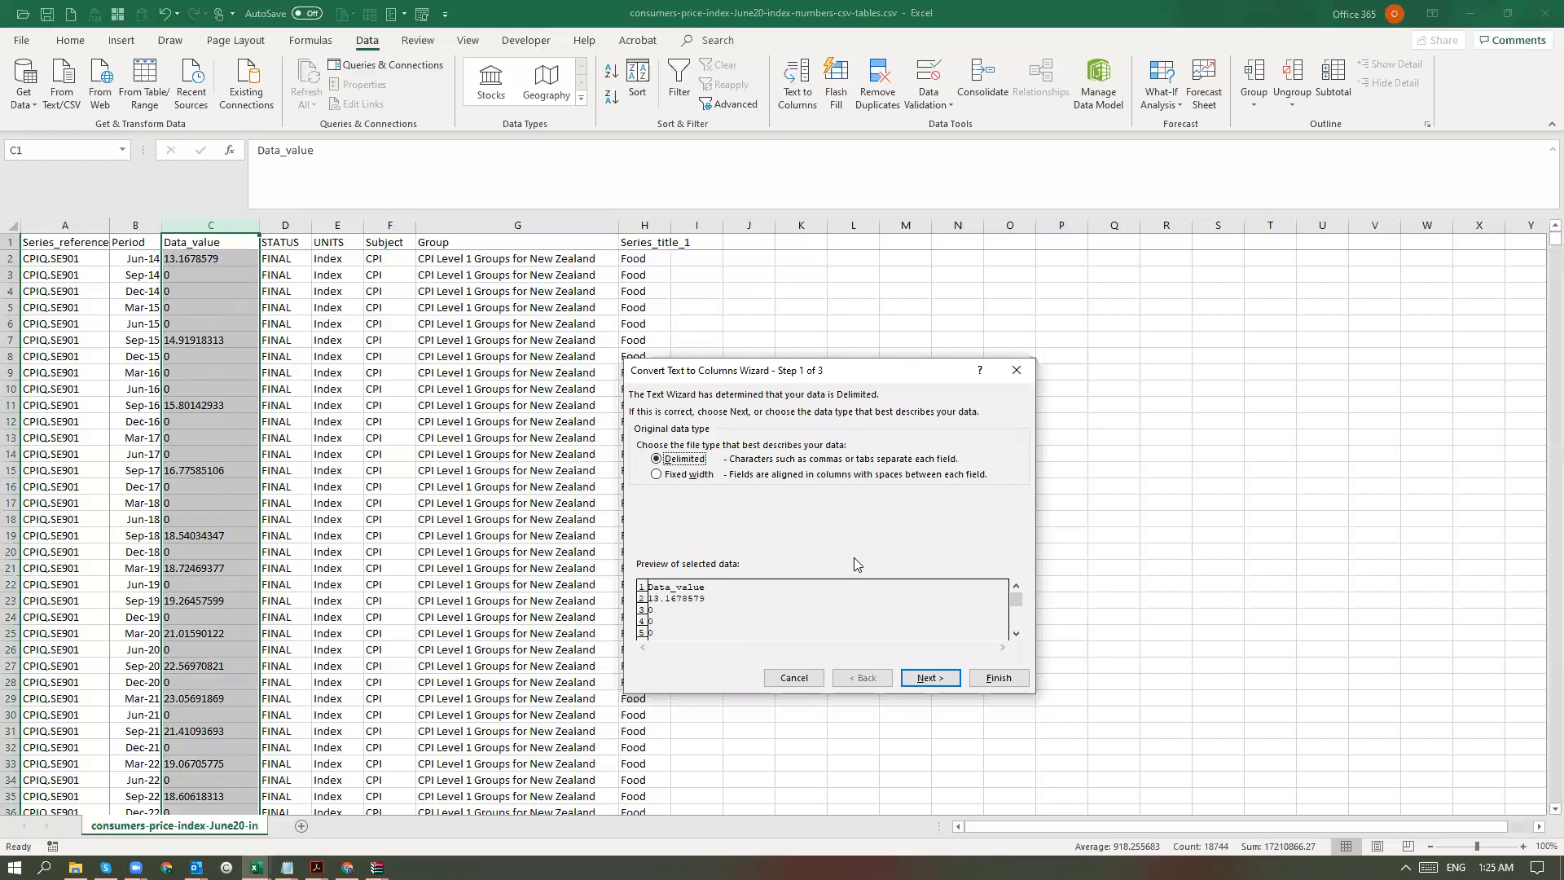
left_click(927, 682)
left_click(927, 681)
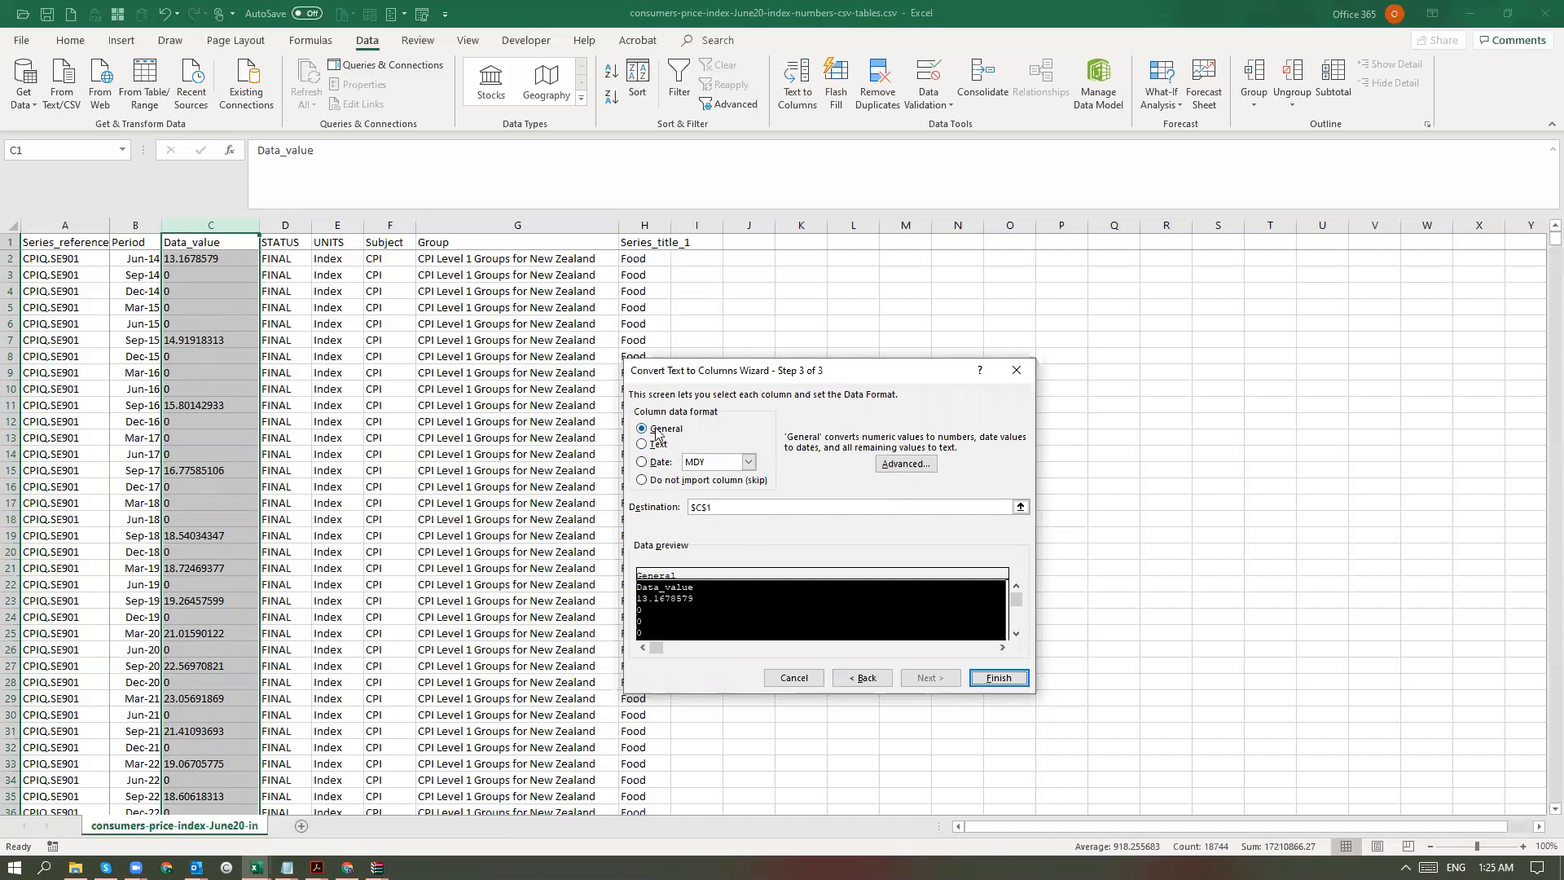
left_click(1003, 679)
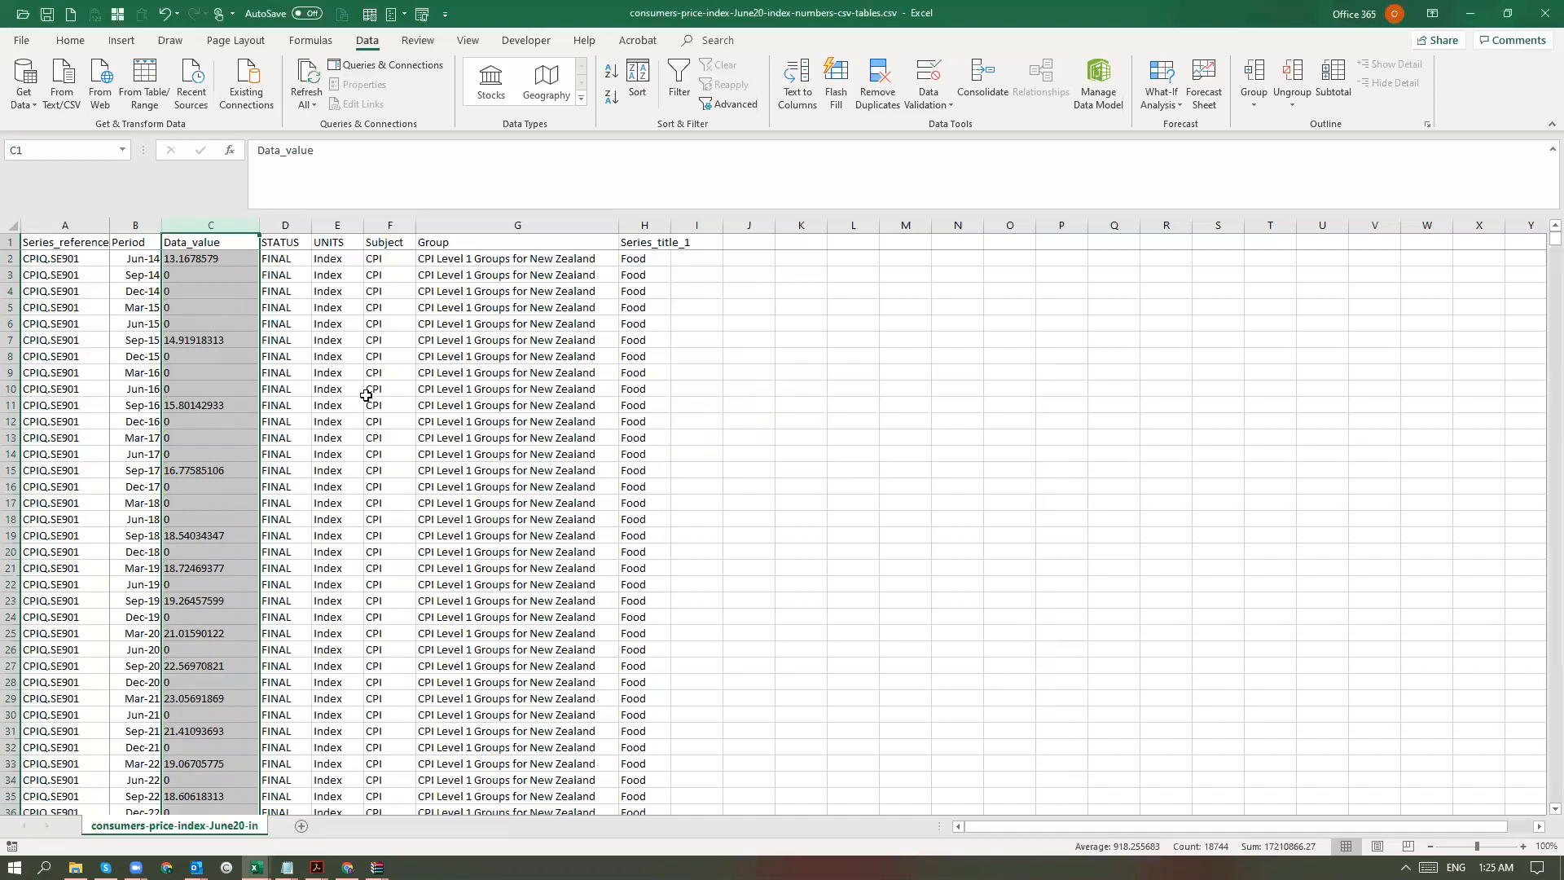
- Reselect the Data_value column and repeat the Text to Columns conversion twice with the default delimited settings
left_click(229, 258)
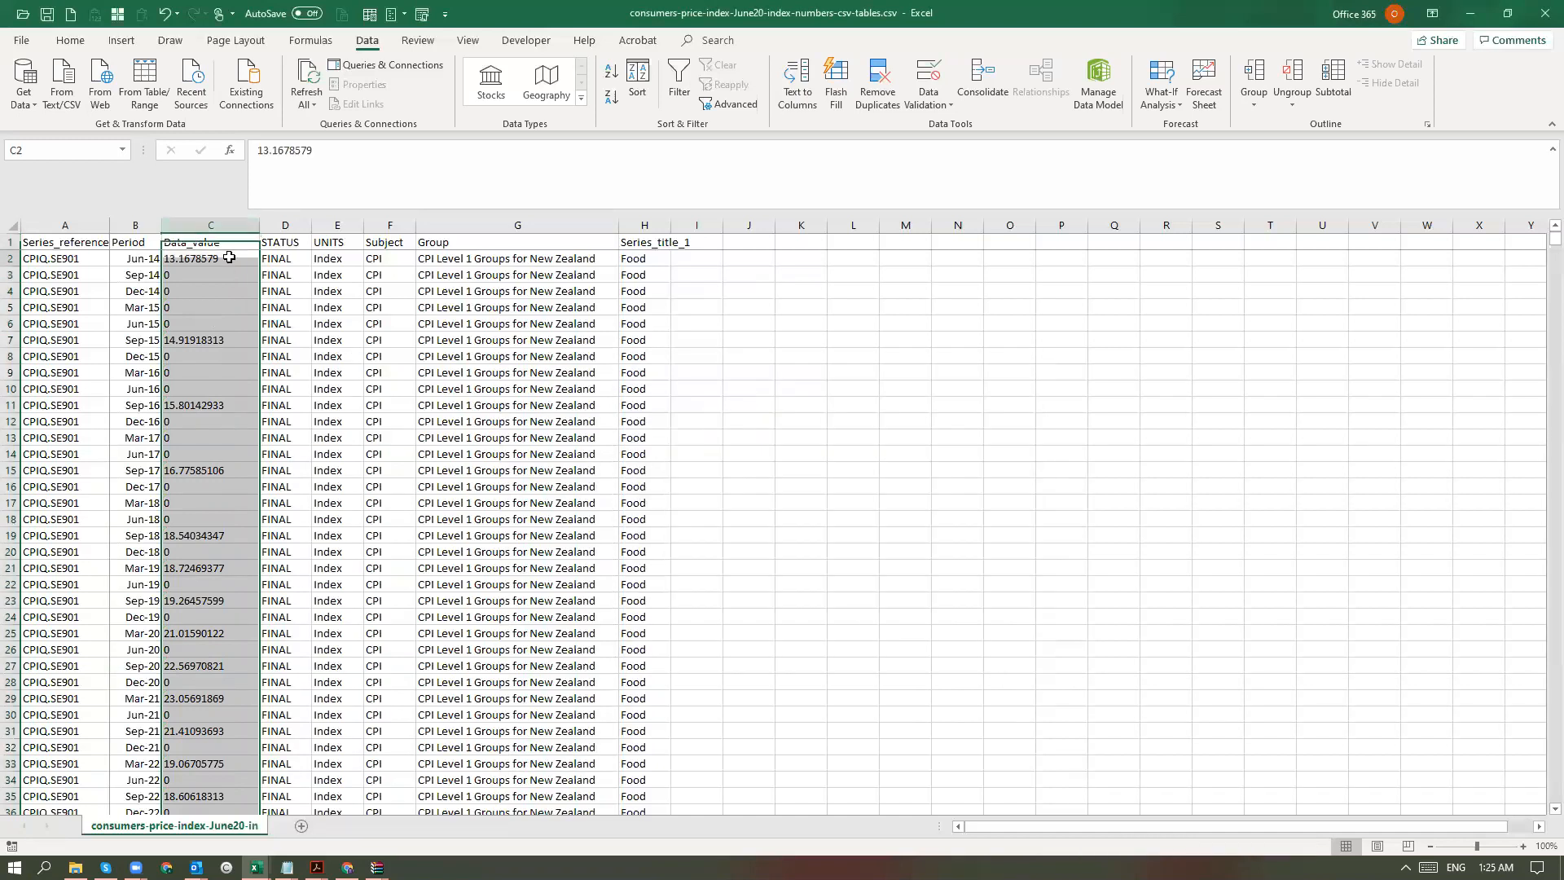
left_click(181, 292)
left_click(210, 225)
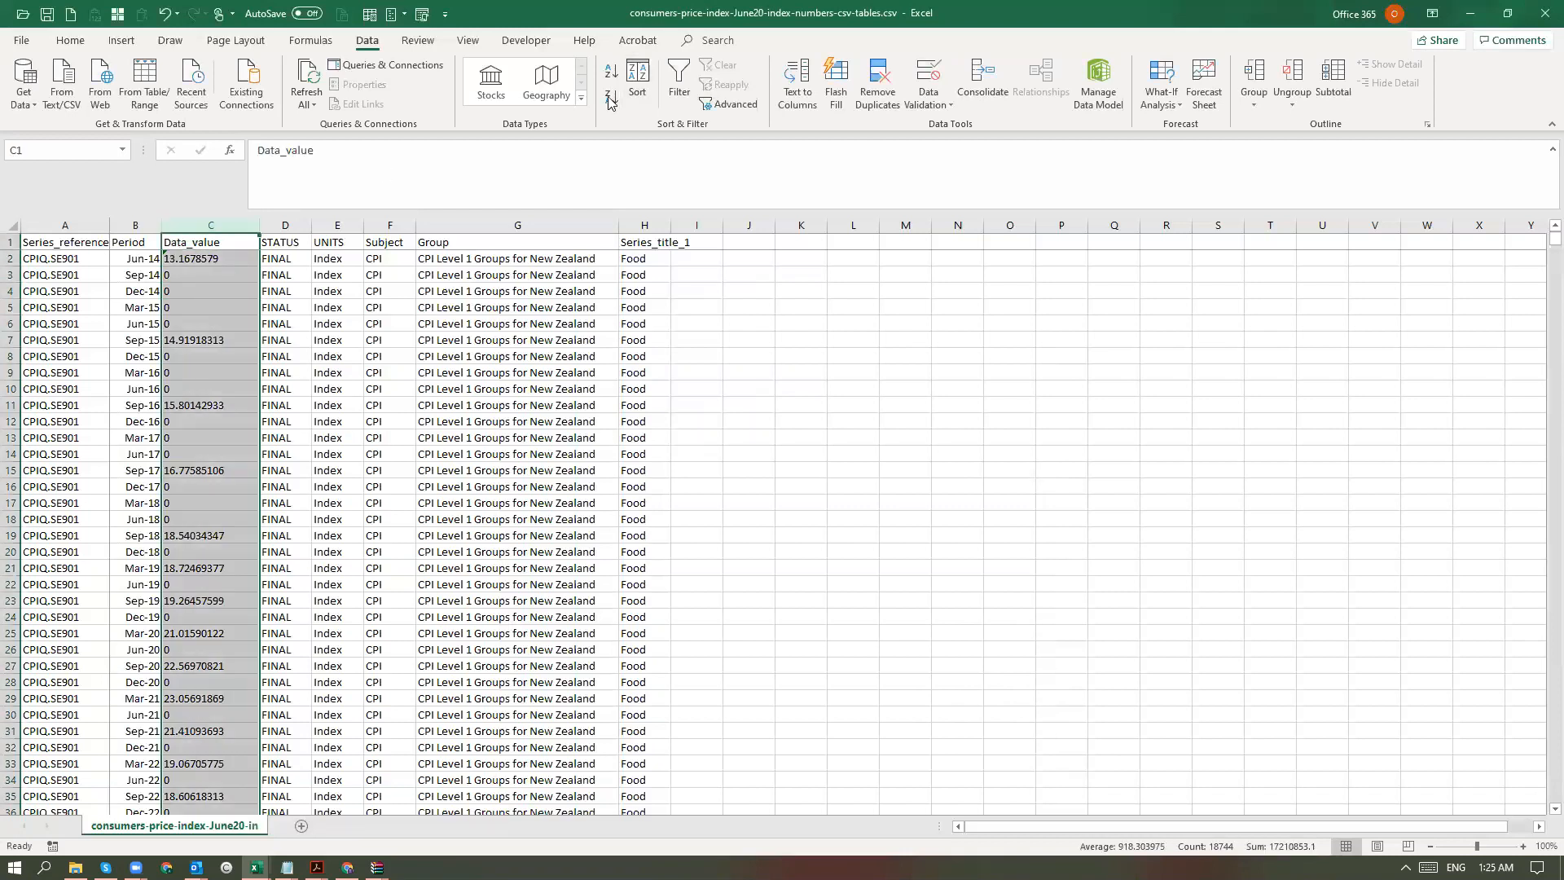
left_click(797, 81)
left_click(996, 677)
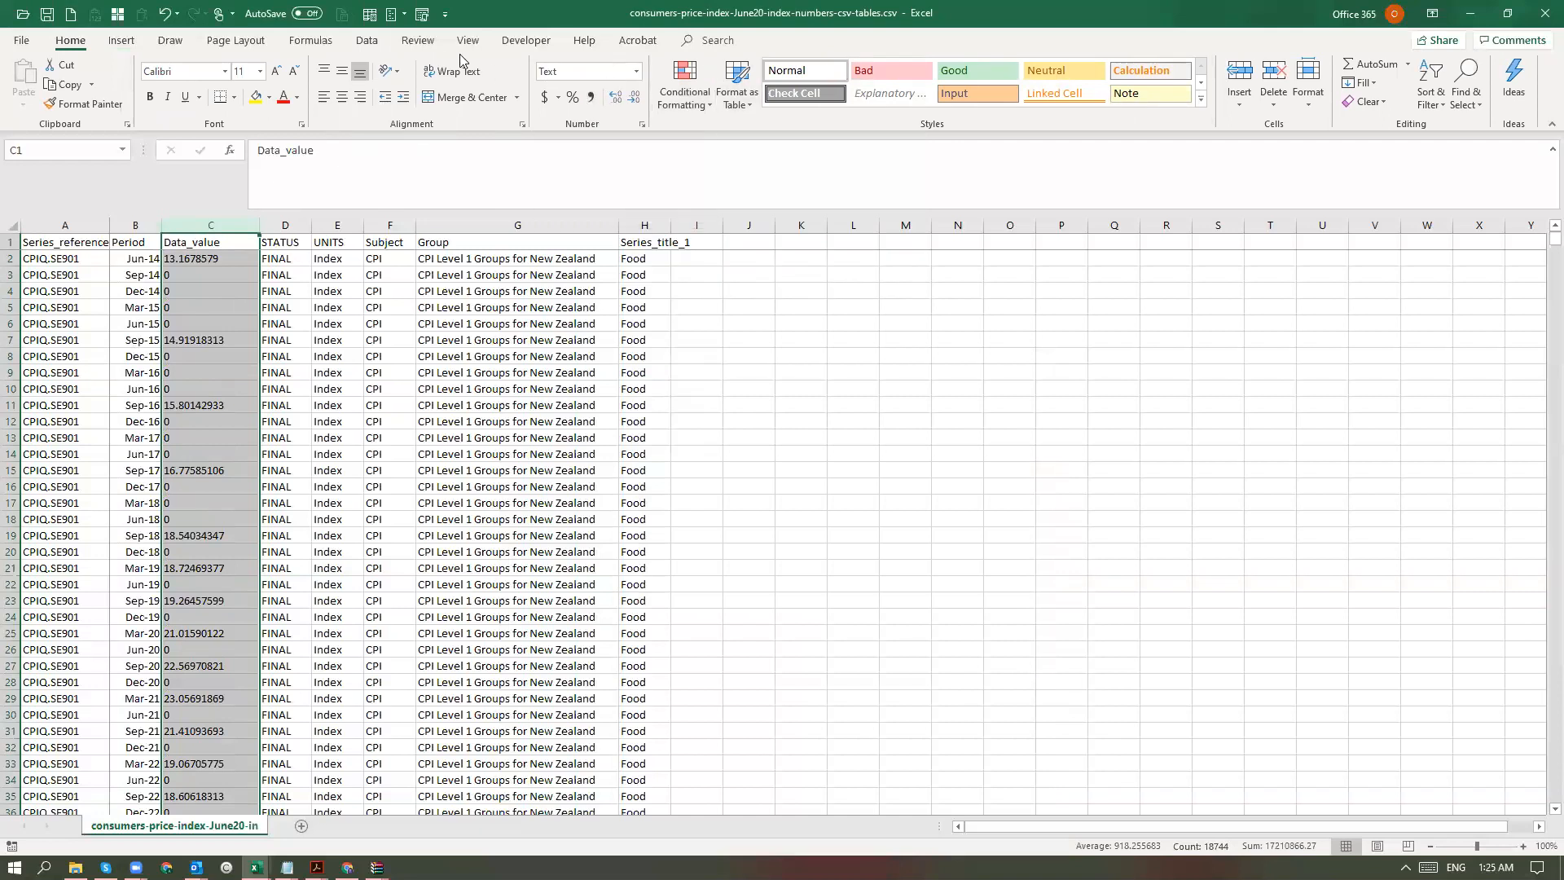
left_click(364, 42)
left_click(797, 86)
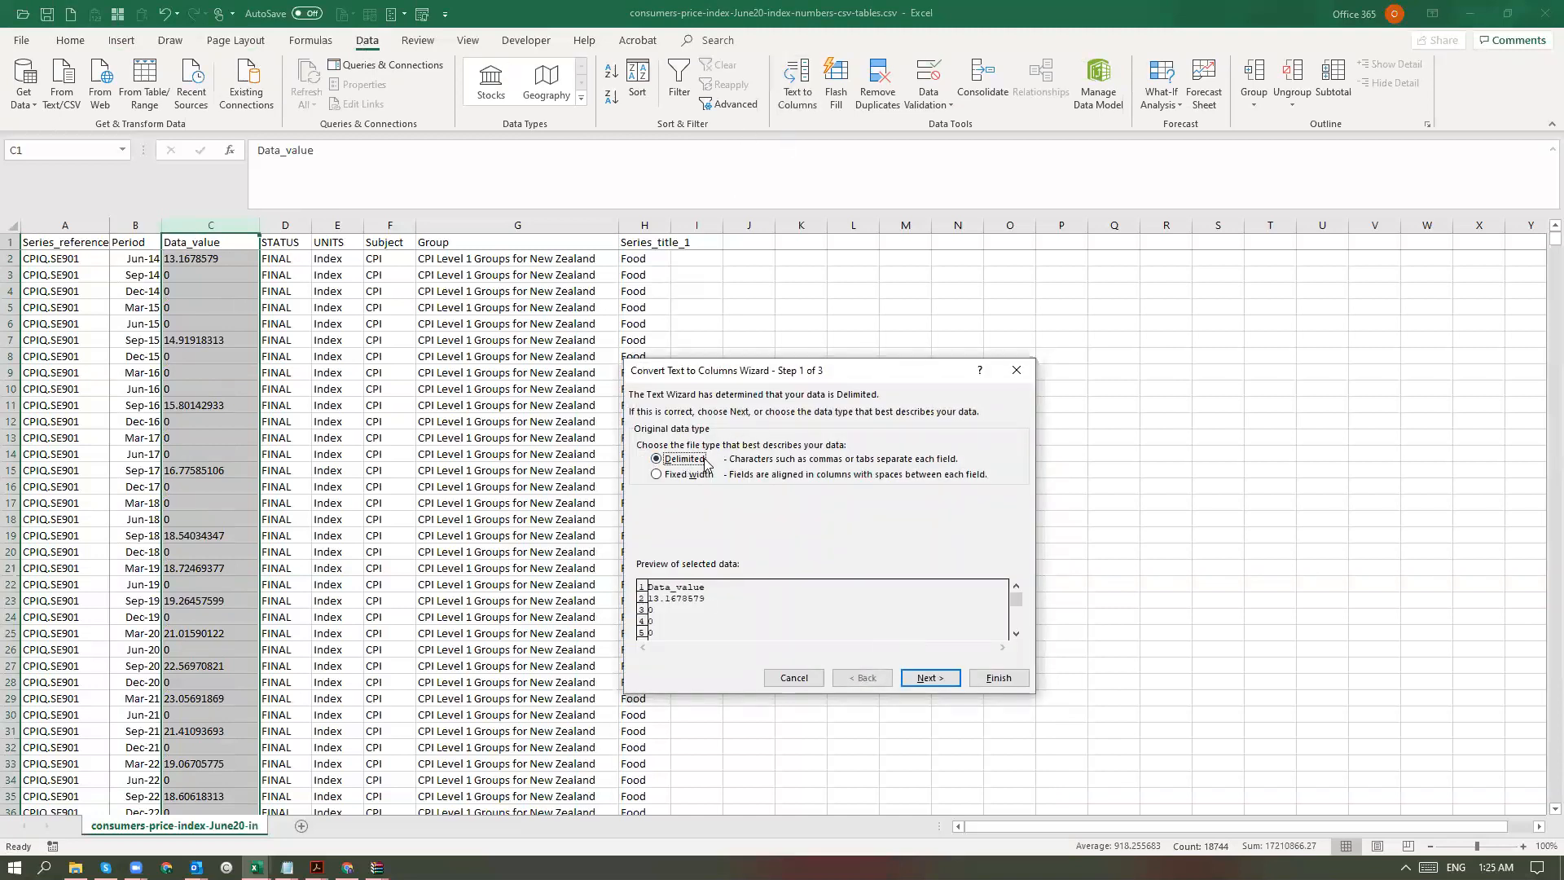
left_click(1001, 678)
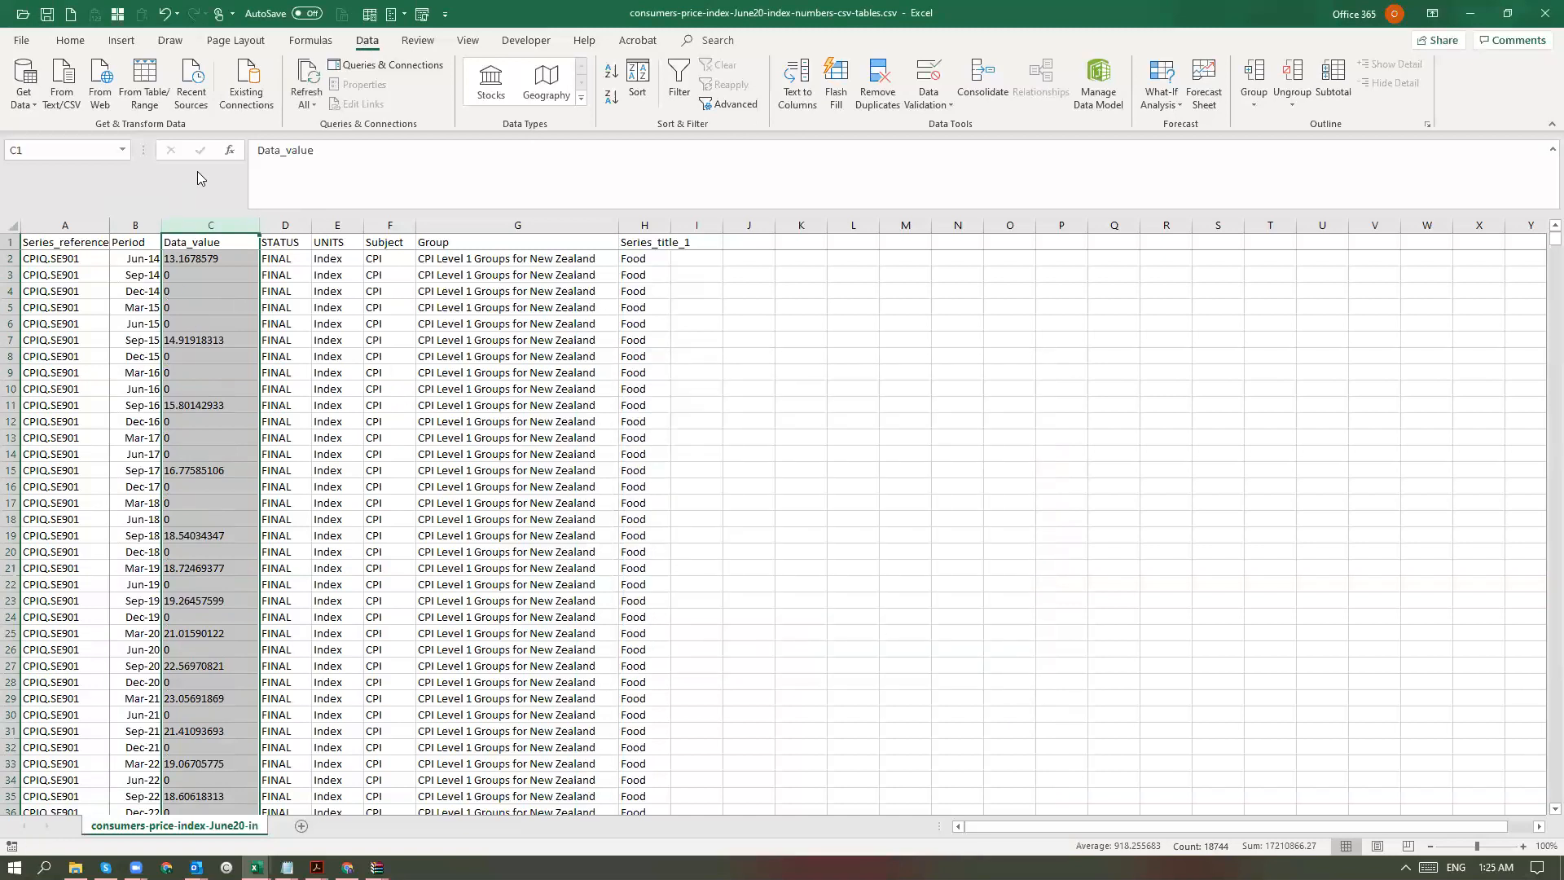
- Format the Data_value column's cells with the Number category at its default two decimal places
left_click(70, 40)
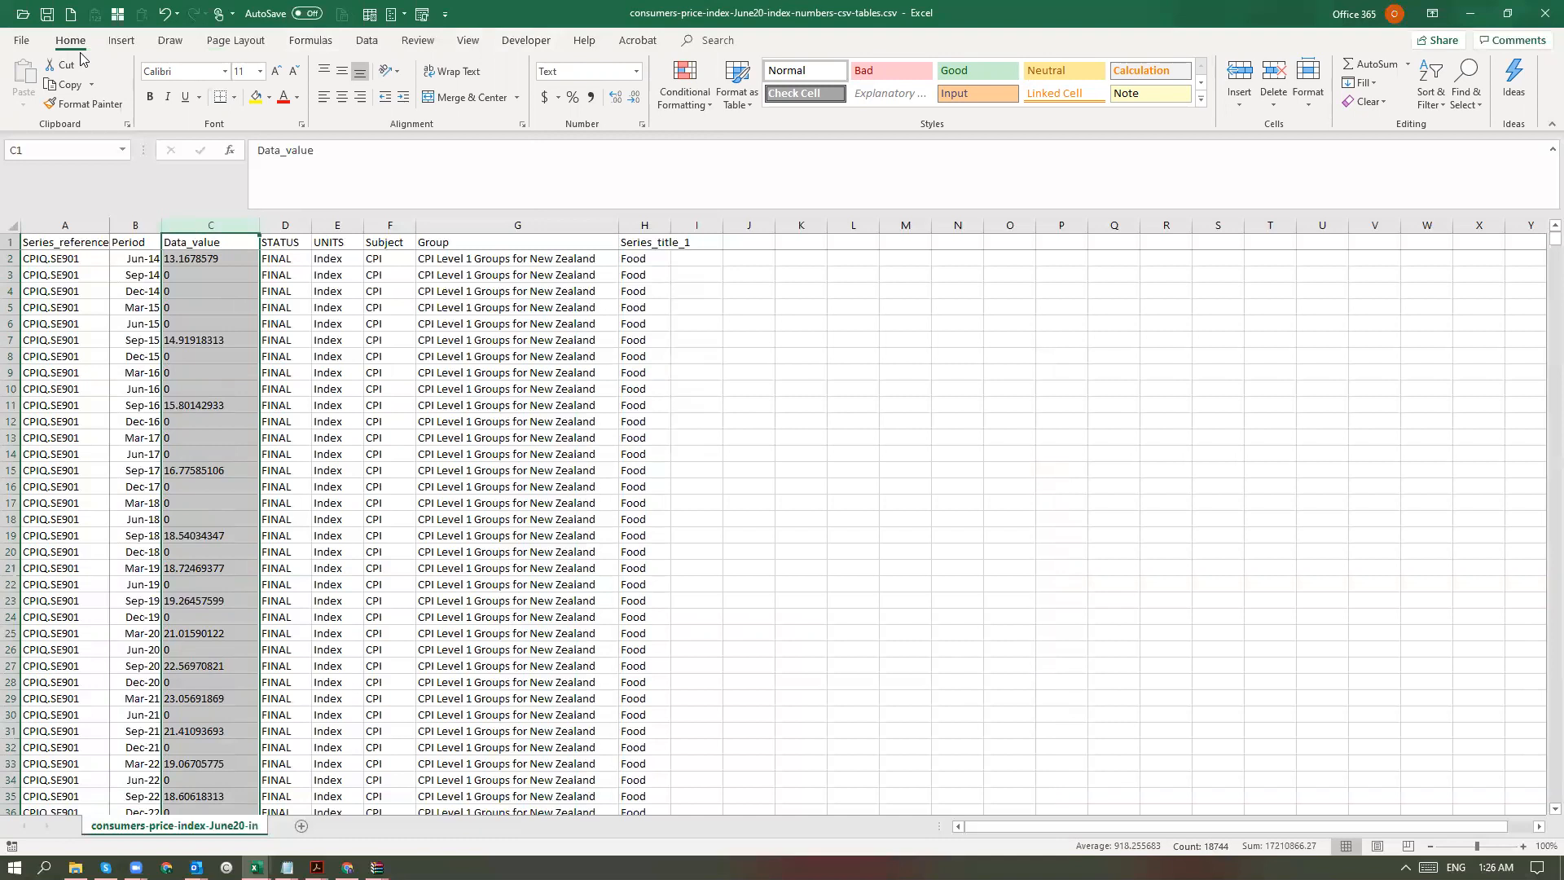
key("ctrl+1")
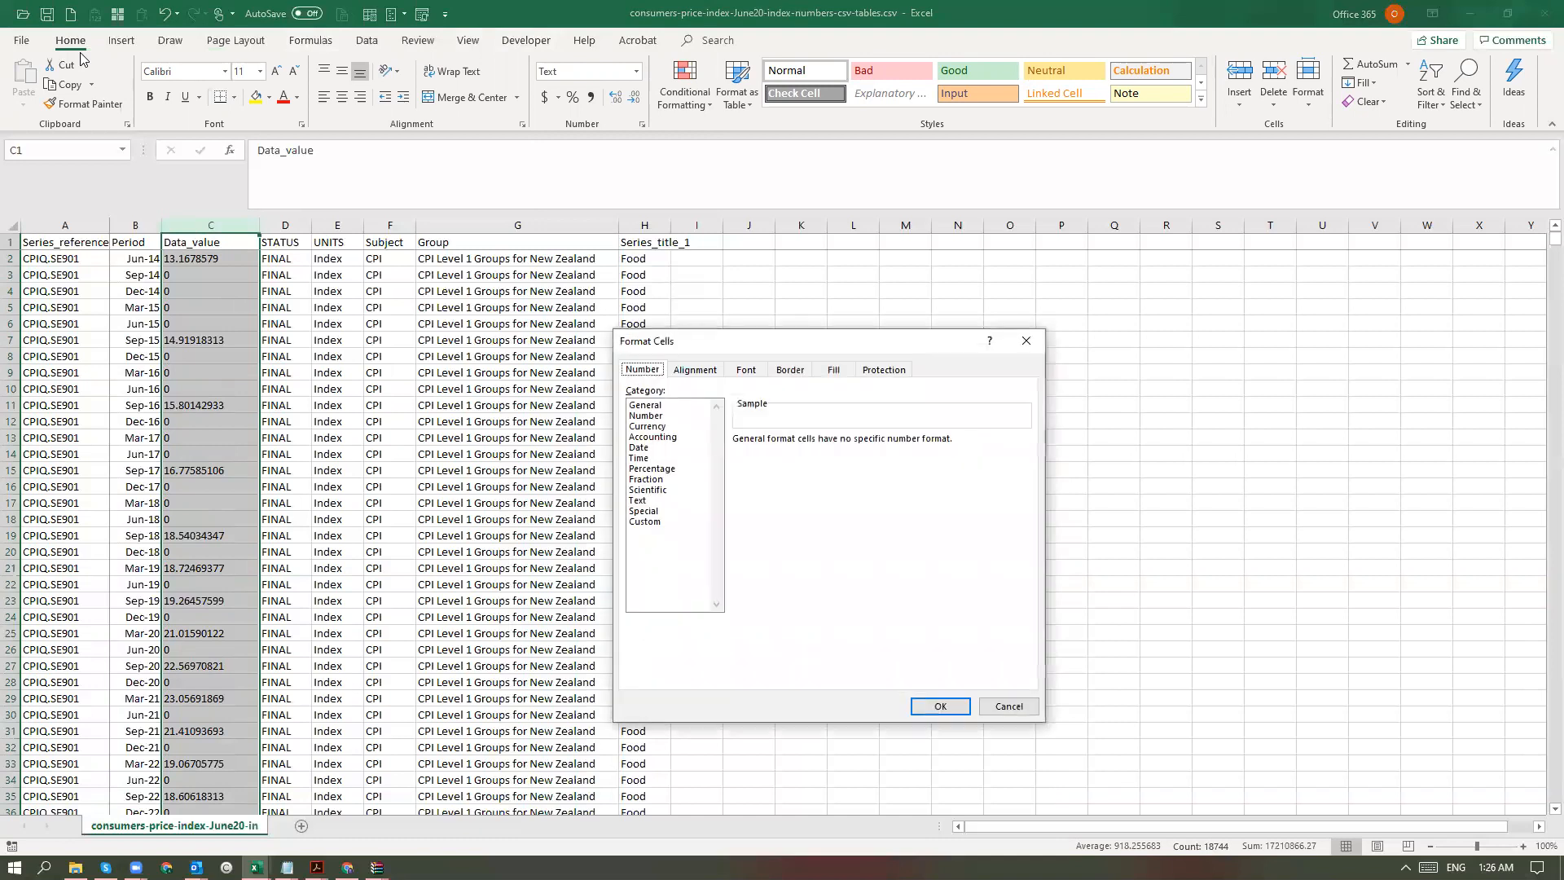
left_click(644, 416)
left_click(940, 706)
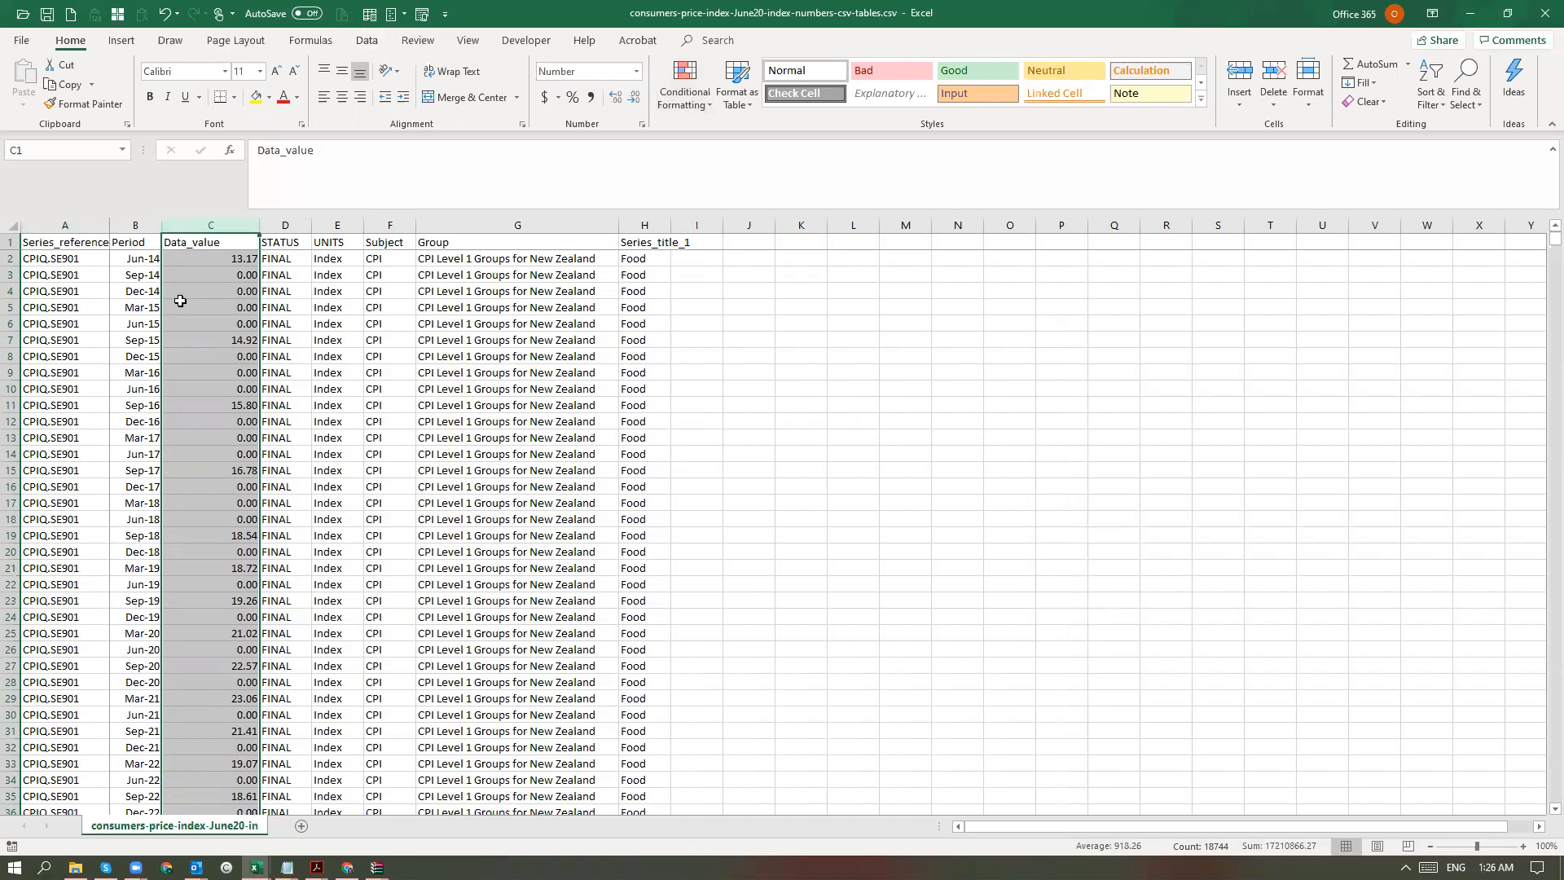
left_click(186, 225)
left_click(368, 39)
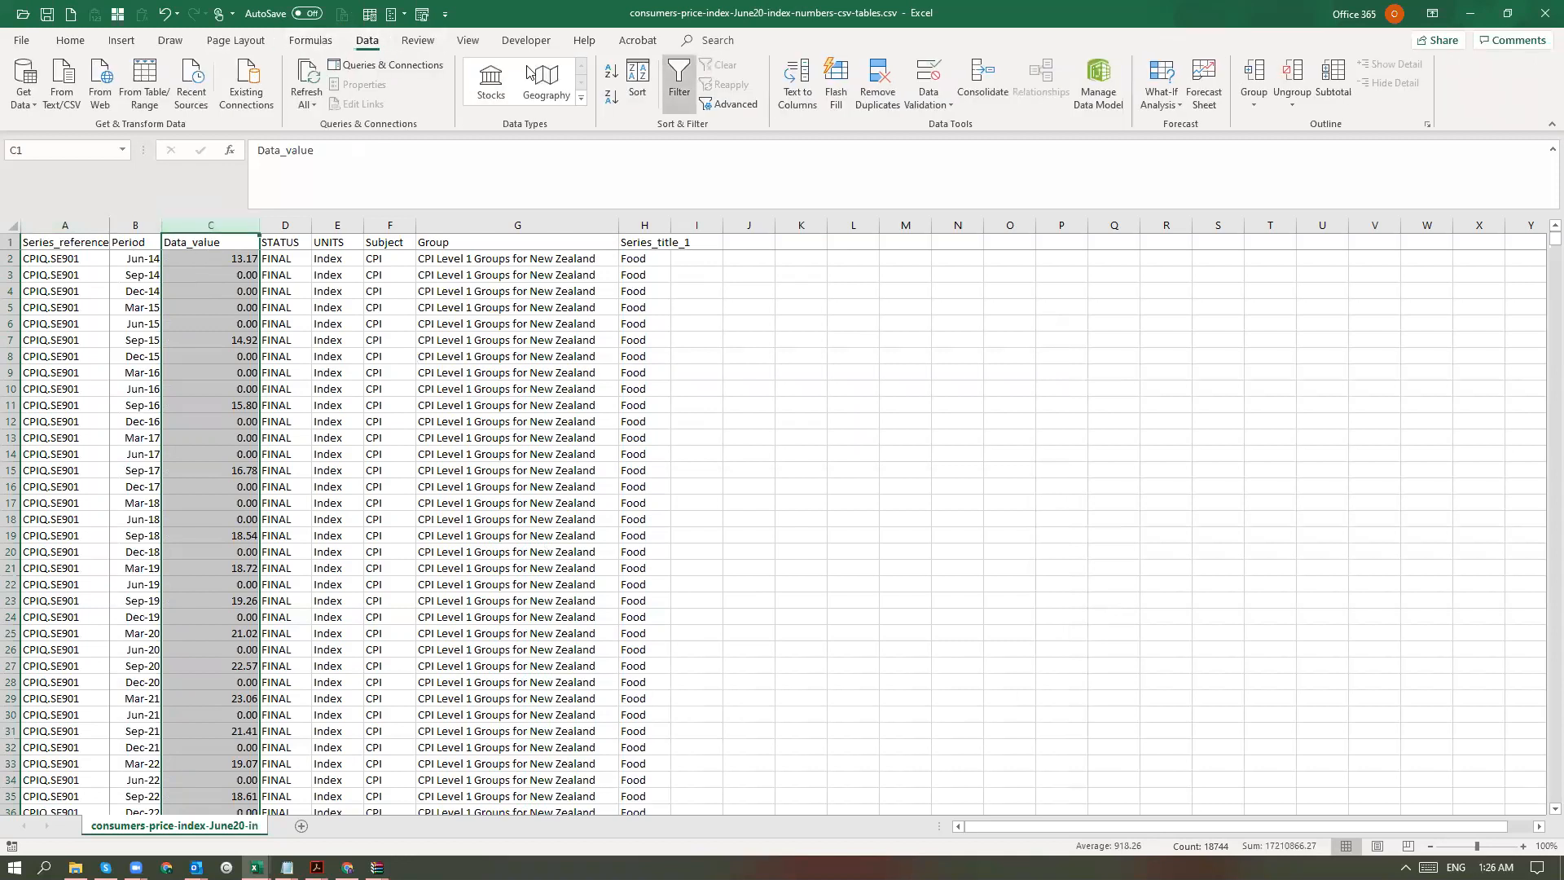
left_click(799, 86)
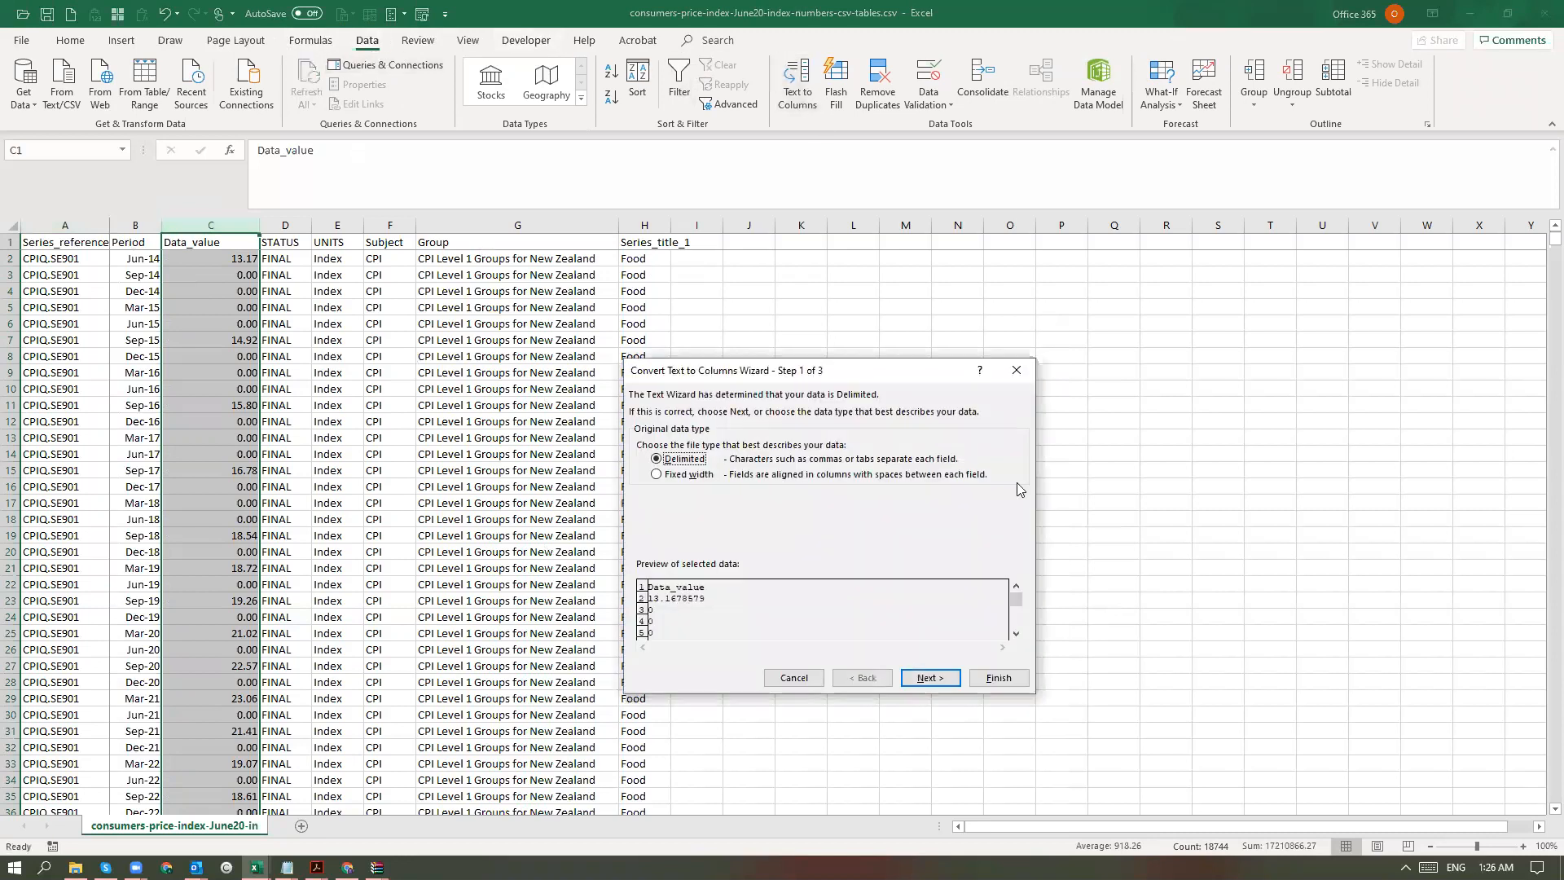
left_click(1017, 370)
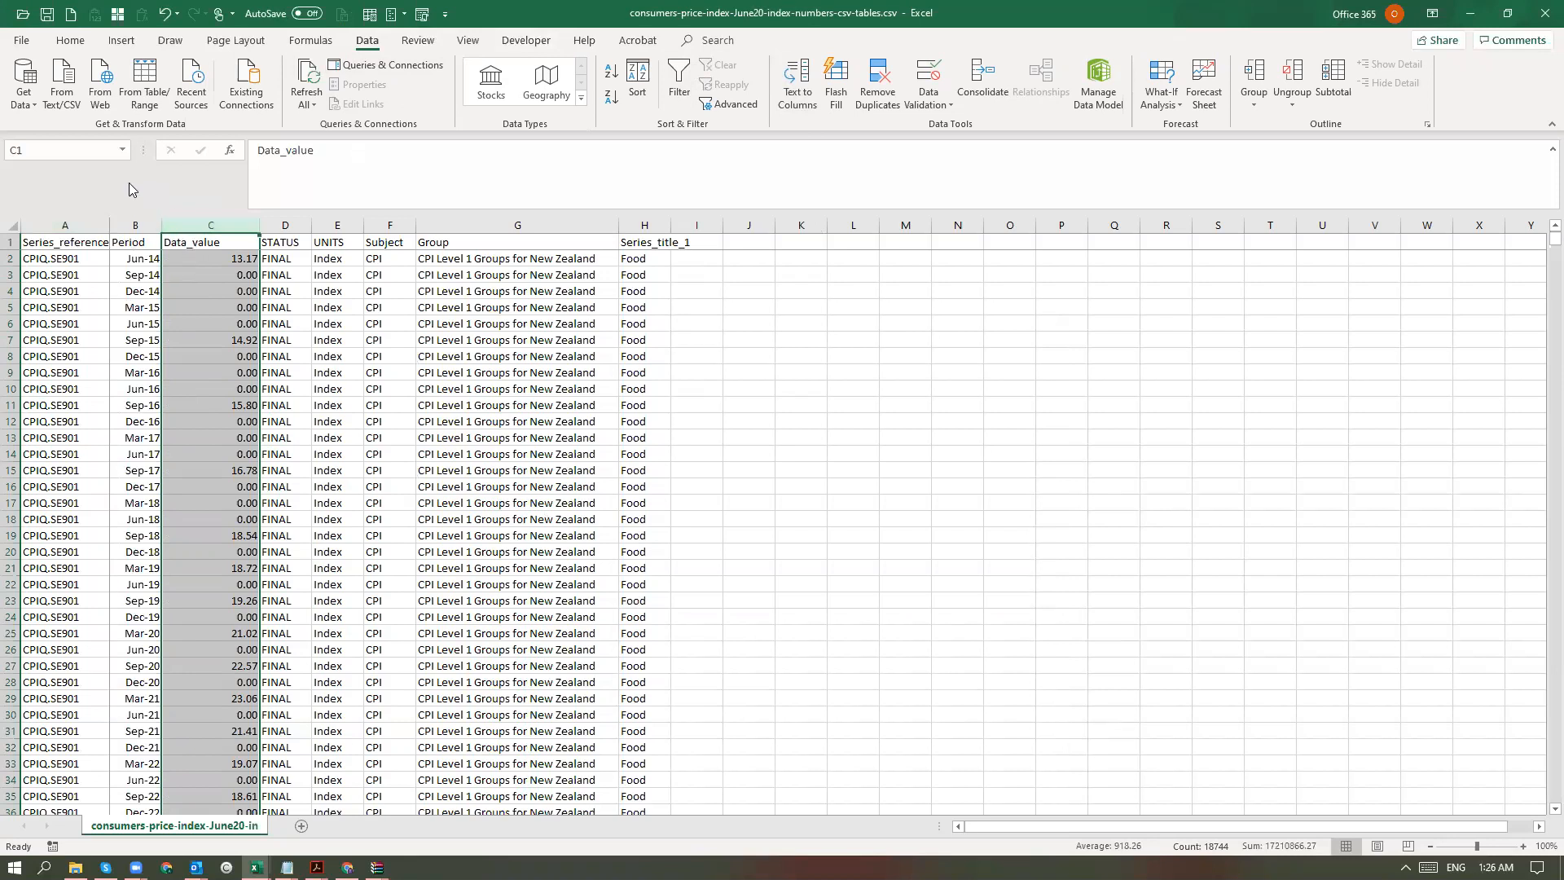
- Review the Data_value column's number format settings, keeping the Number category with two decimal places
key("ctrl+1")
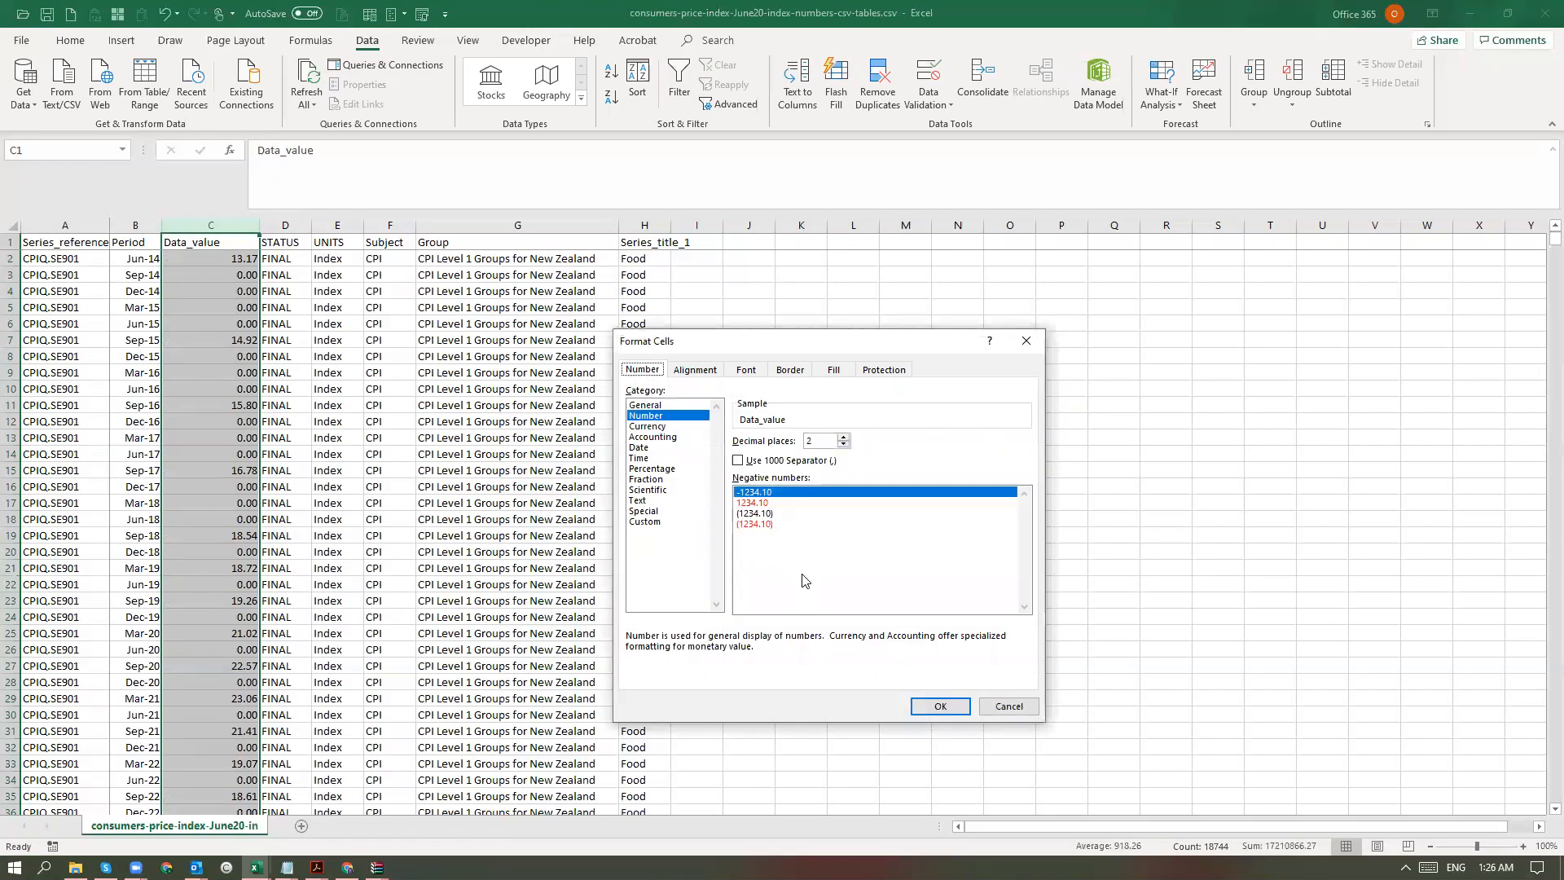
left_click(939, 707)
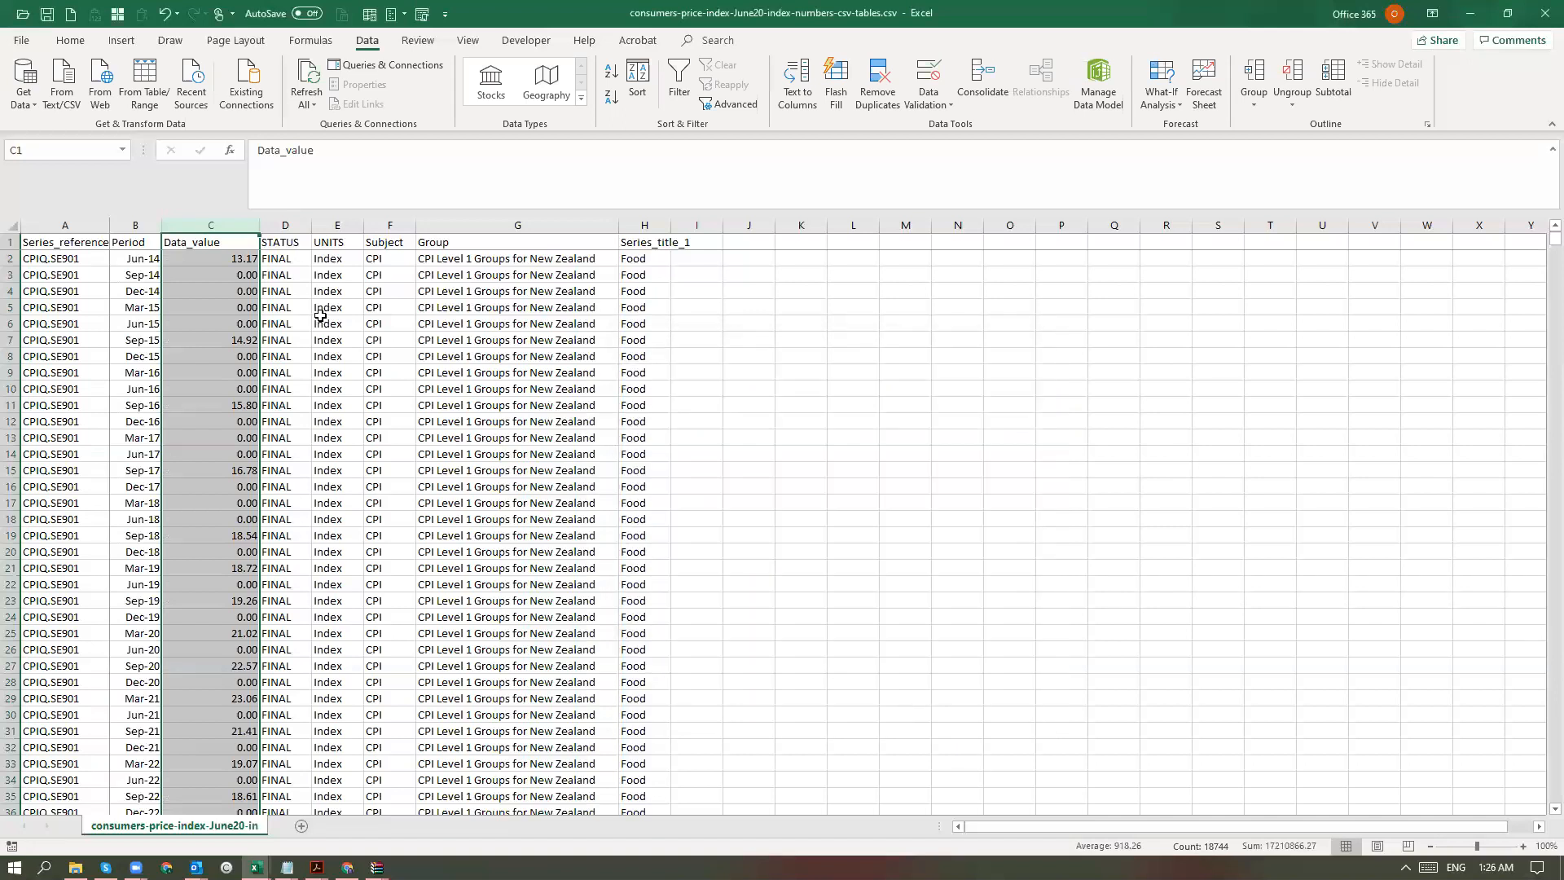
left_click(72, 40)
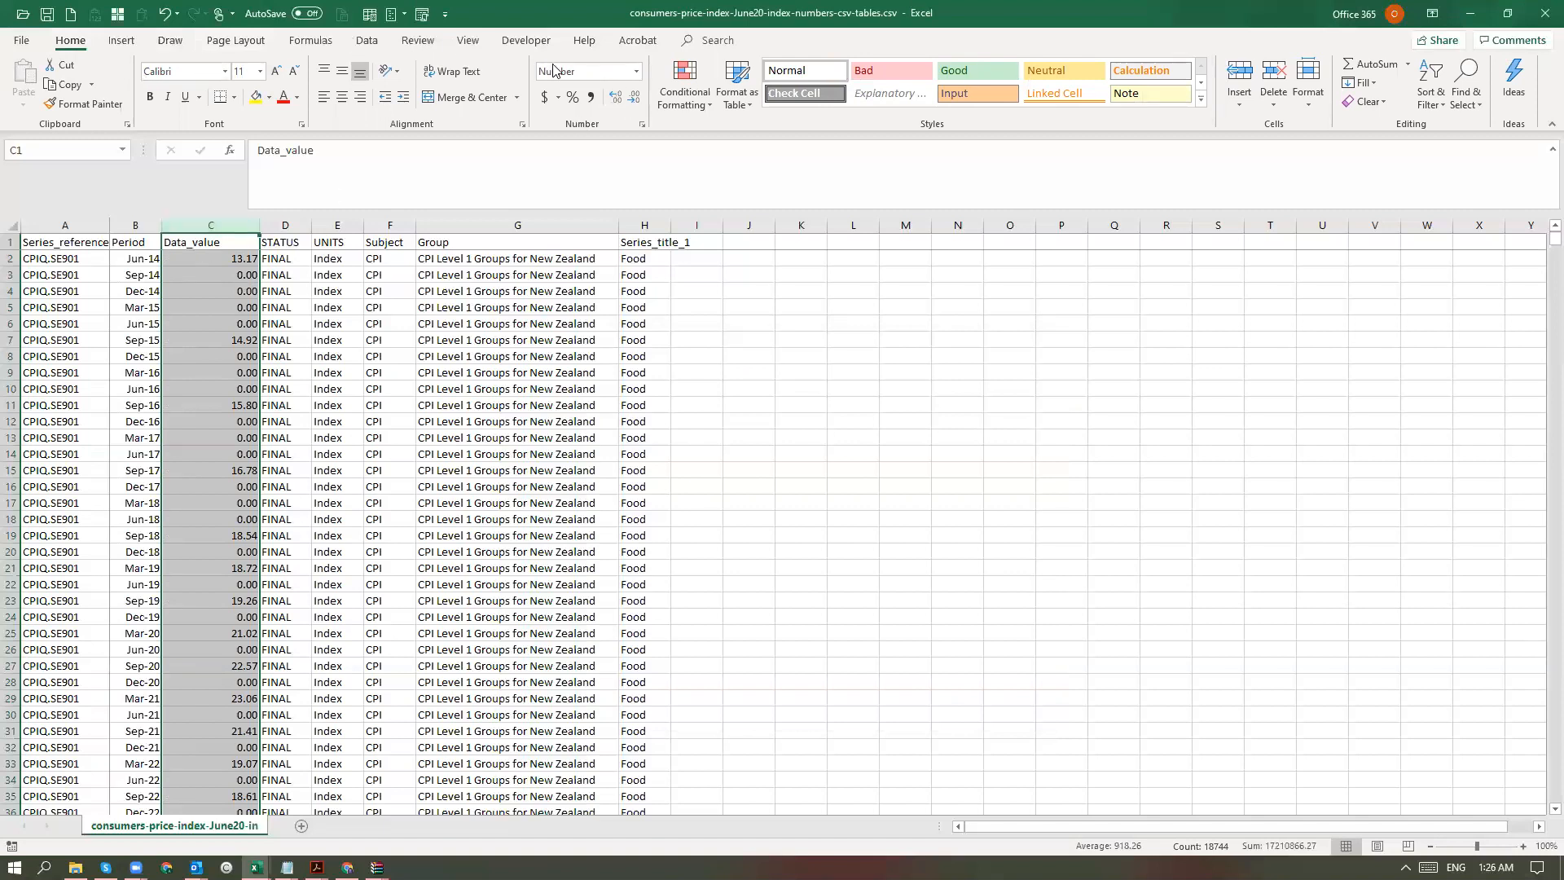
left_click(603, 78)
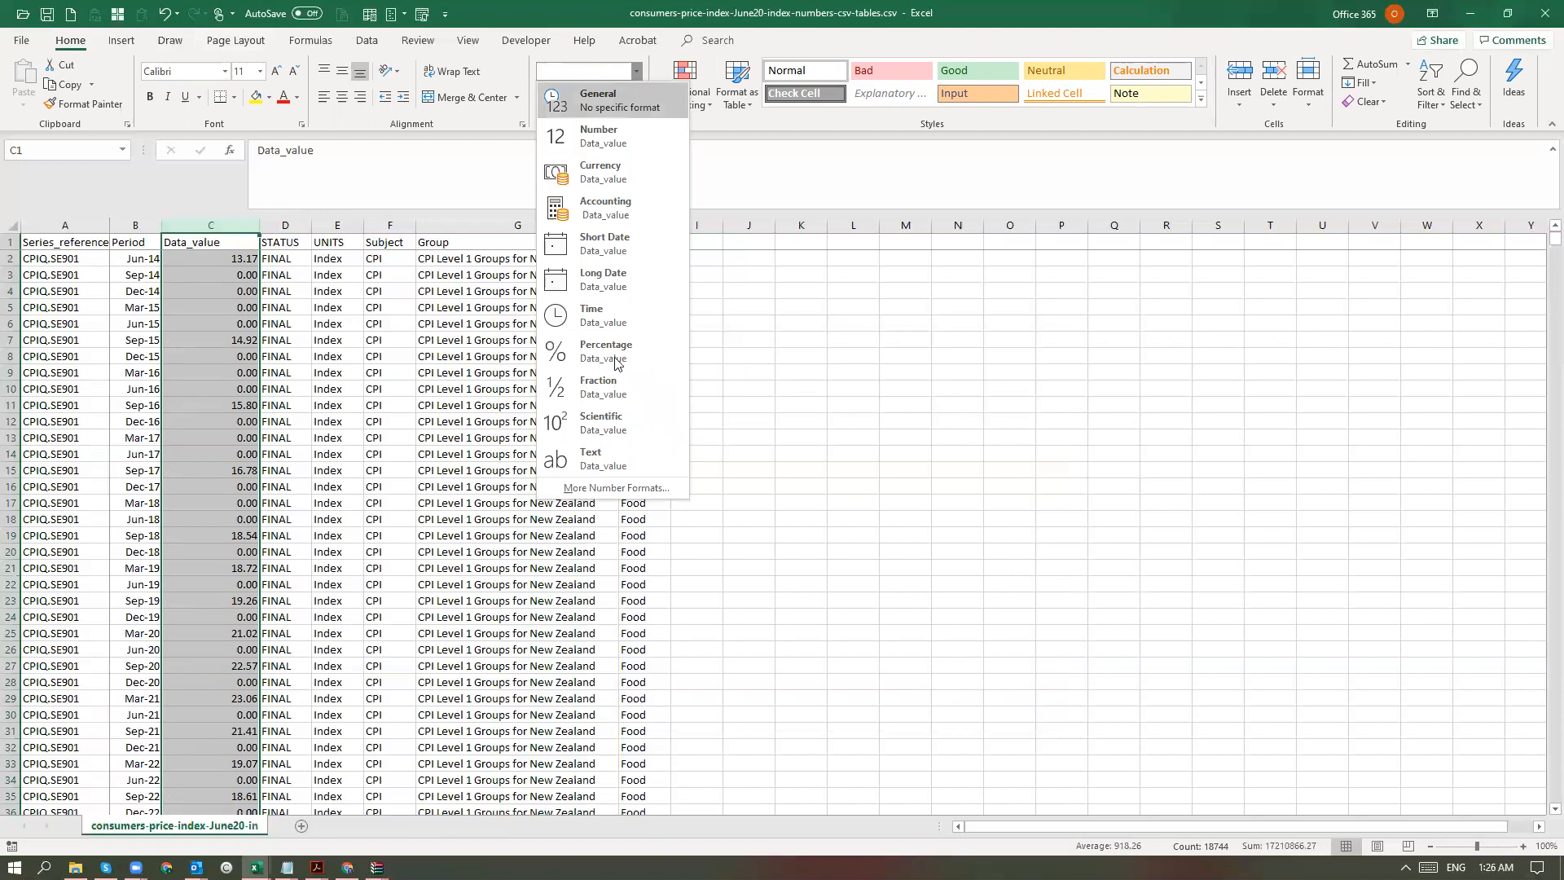
left_click(614, 488)
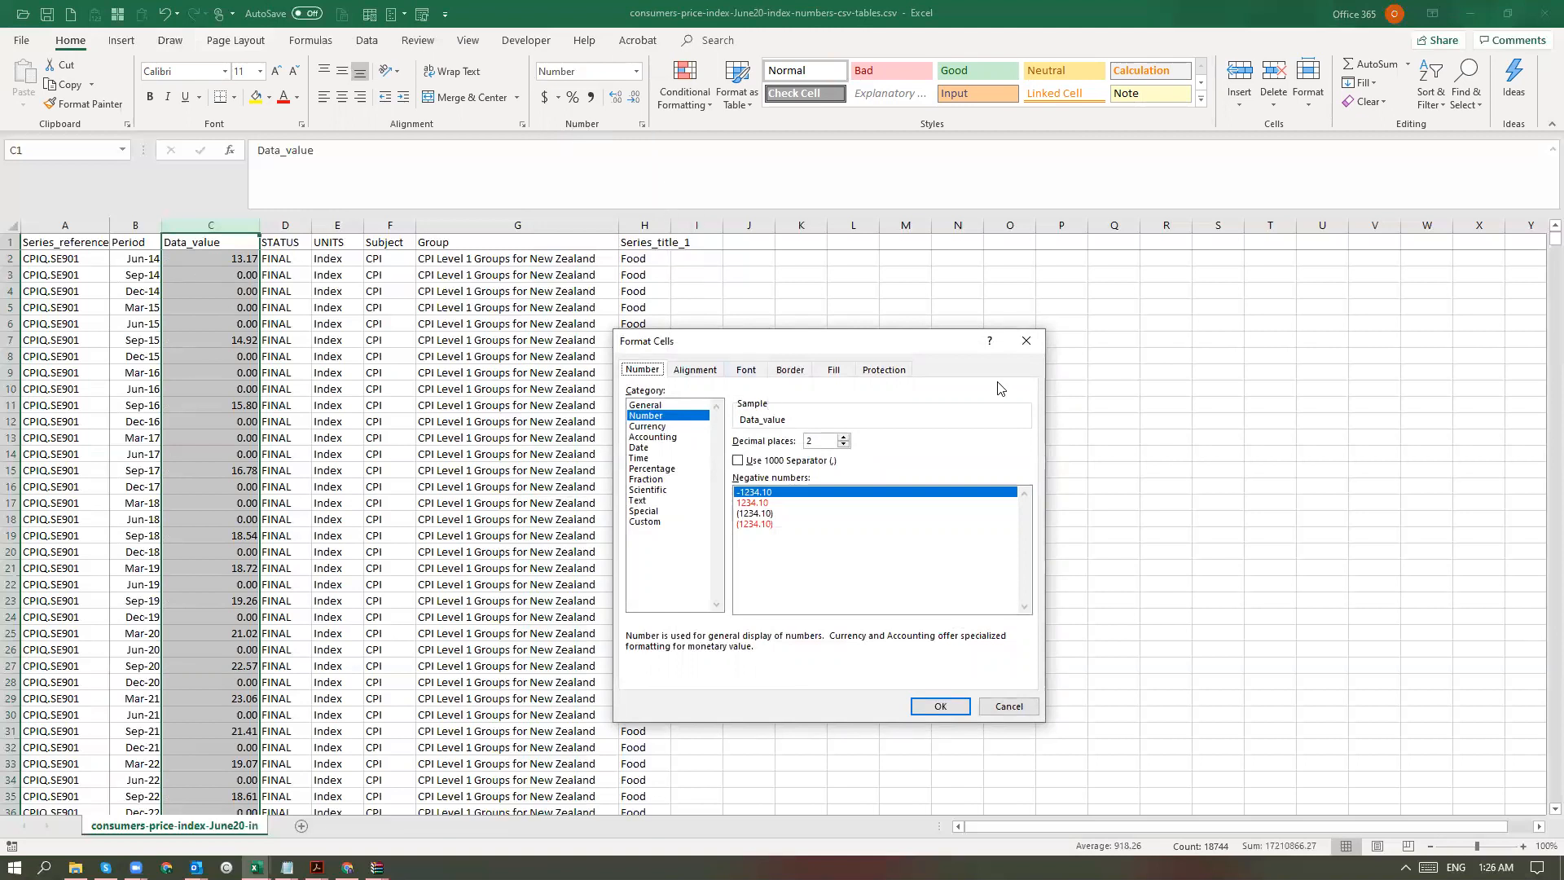
left_click(1027, 342)
left_click(636, 71)
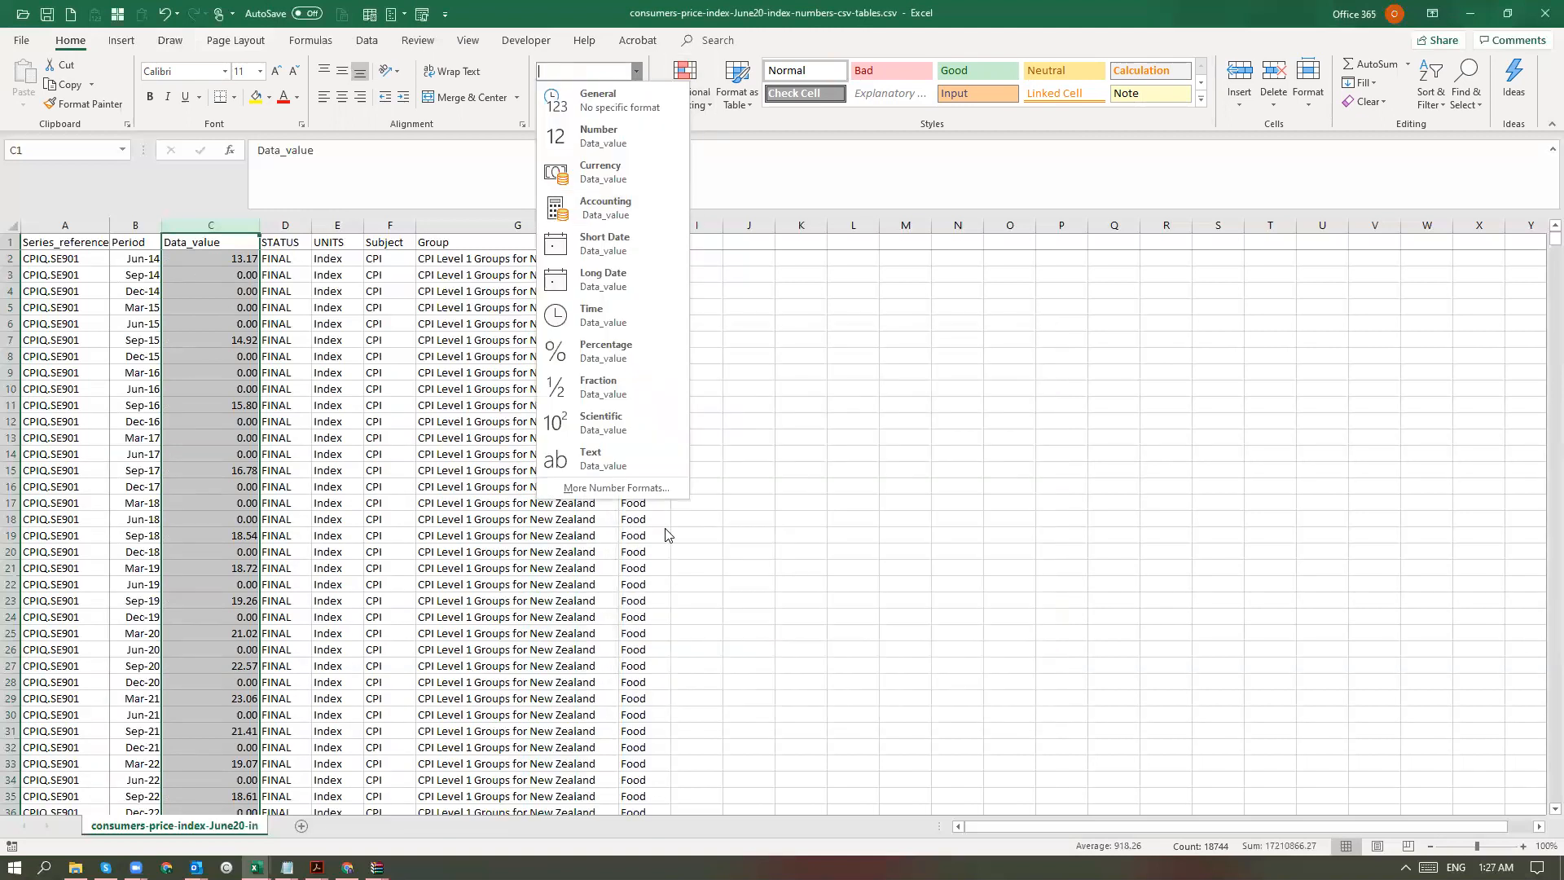
left_click(636, 488)
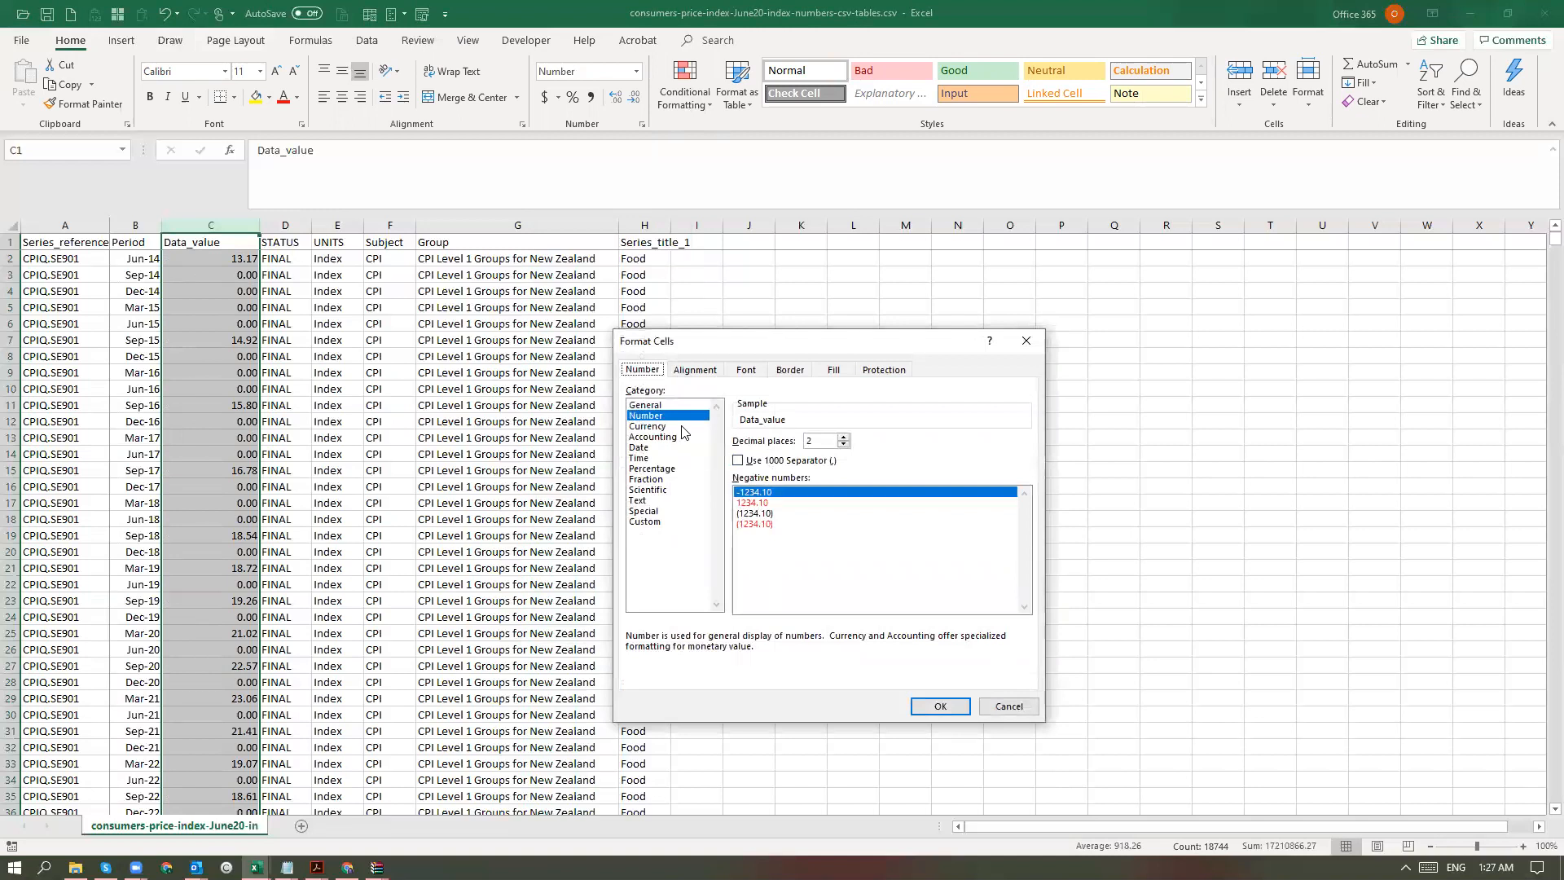
left_click(1009, 705)
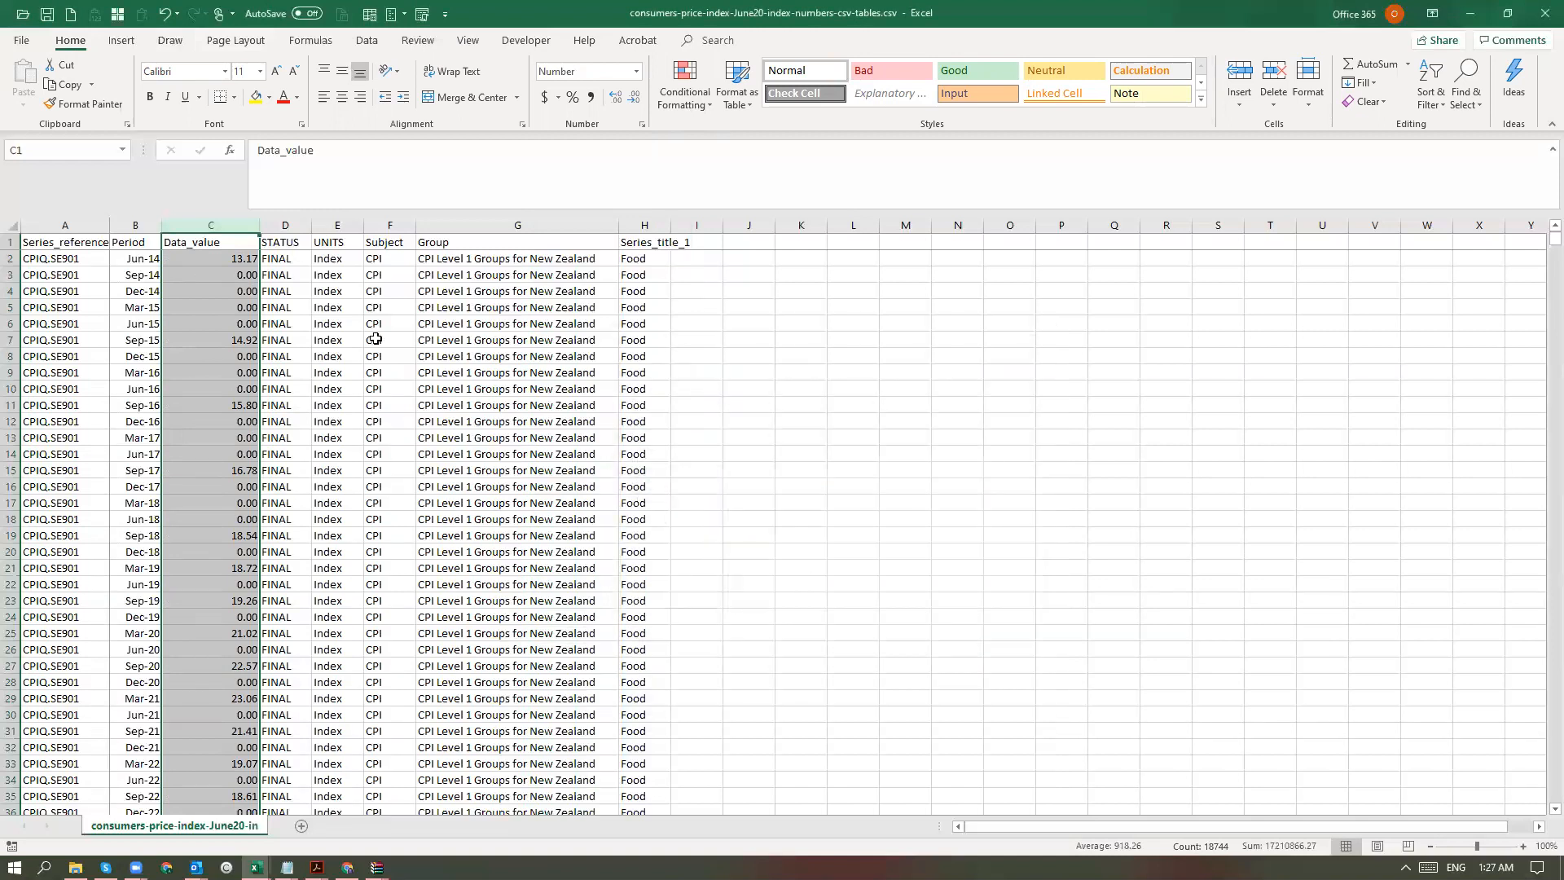
- Select the whole data table from the Series_reference header through the last row of Series_title_1
left_click(271, 304)
key("ctrl+Home")
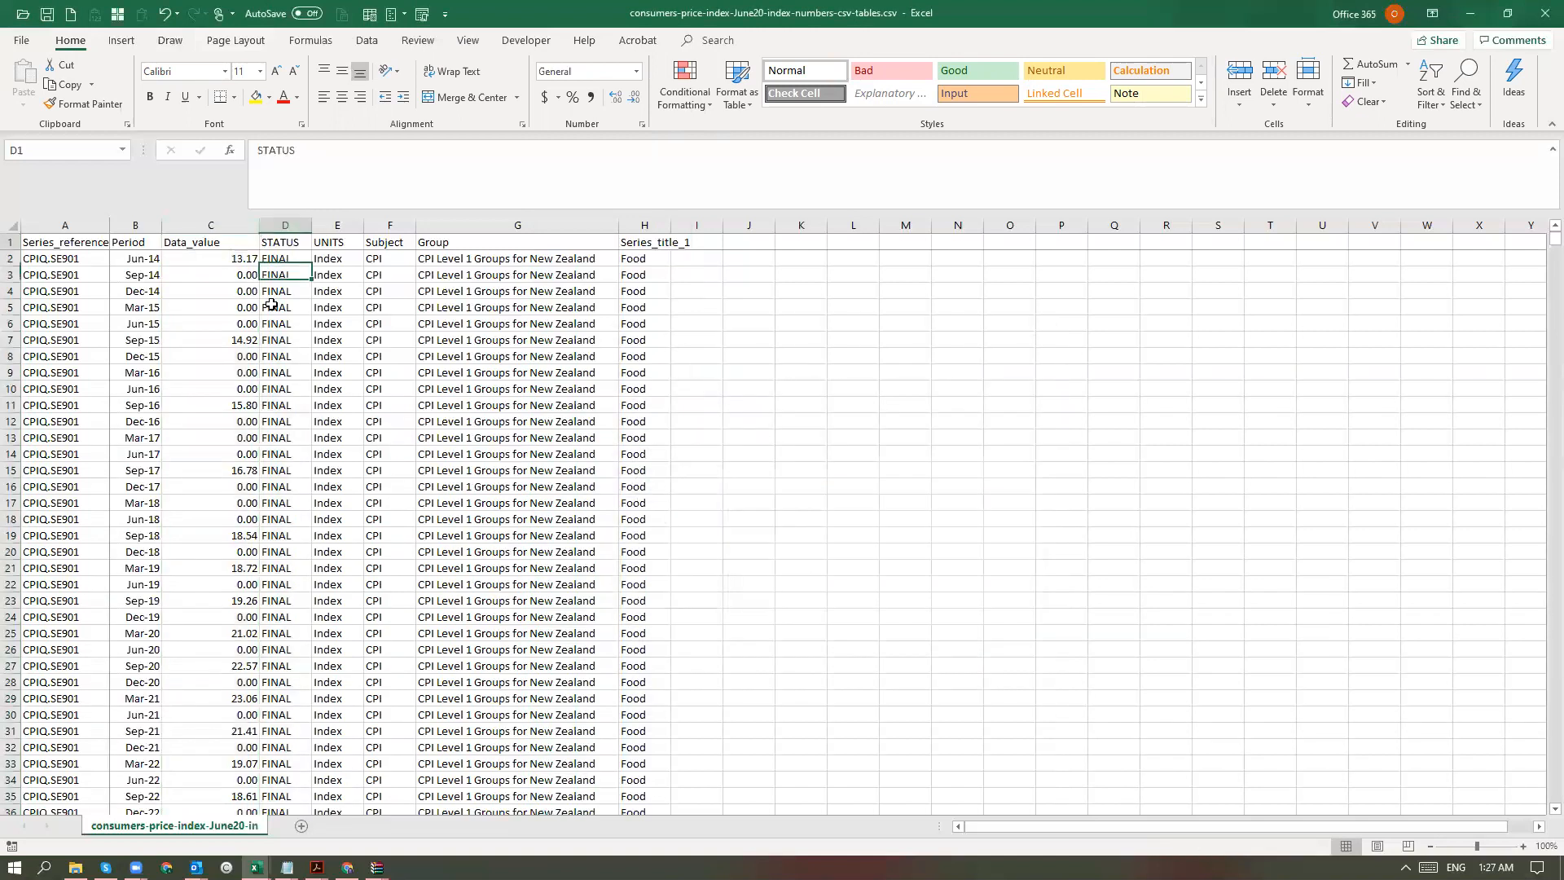
key("ctrl+shift+Right")
key("ctrl+shift+Down")
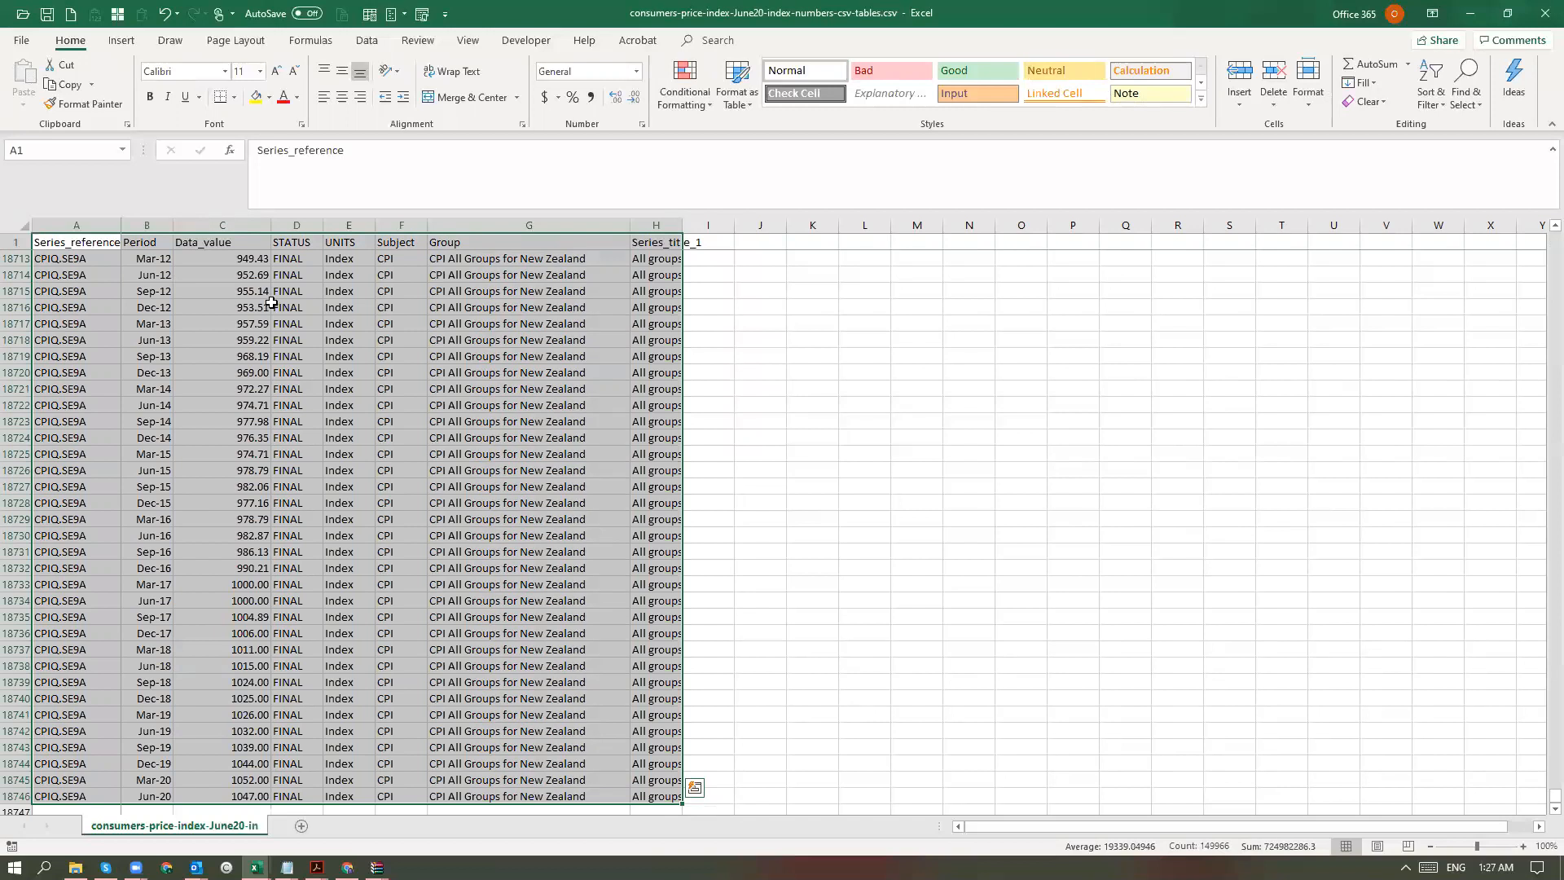
- Create a PivotTable on a new worksheet from the full data table, starting at the Series_reference header
left_click(91, 245)
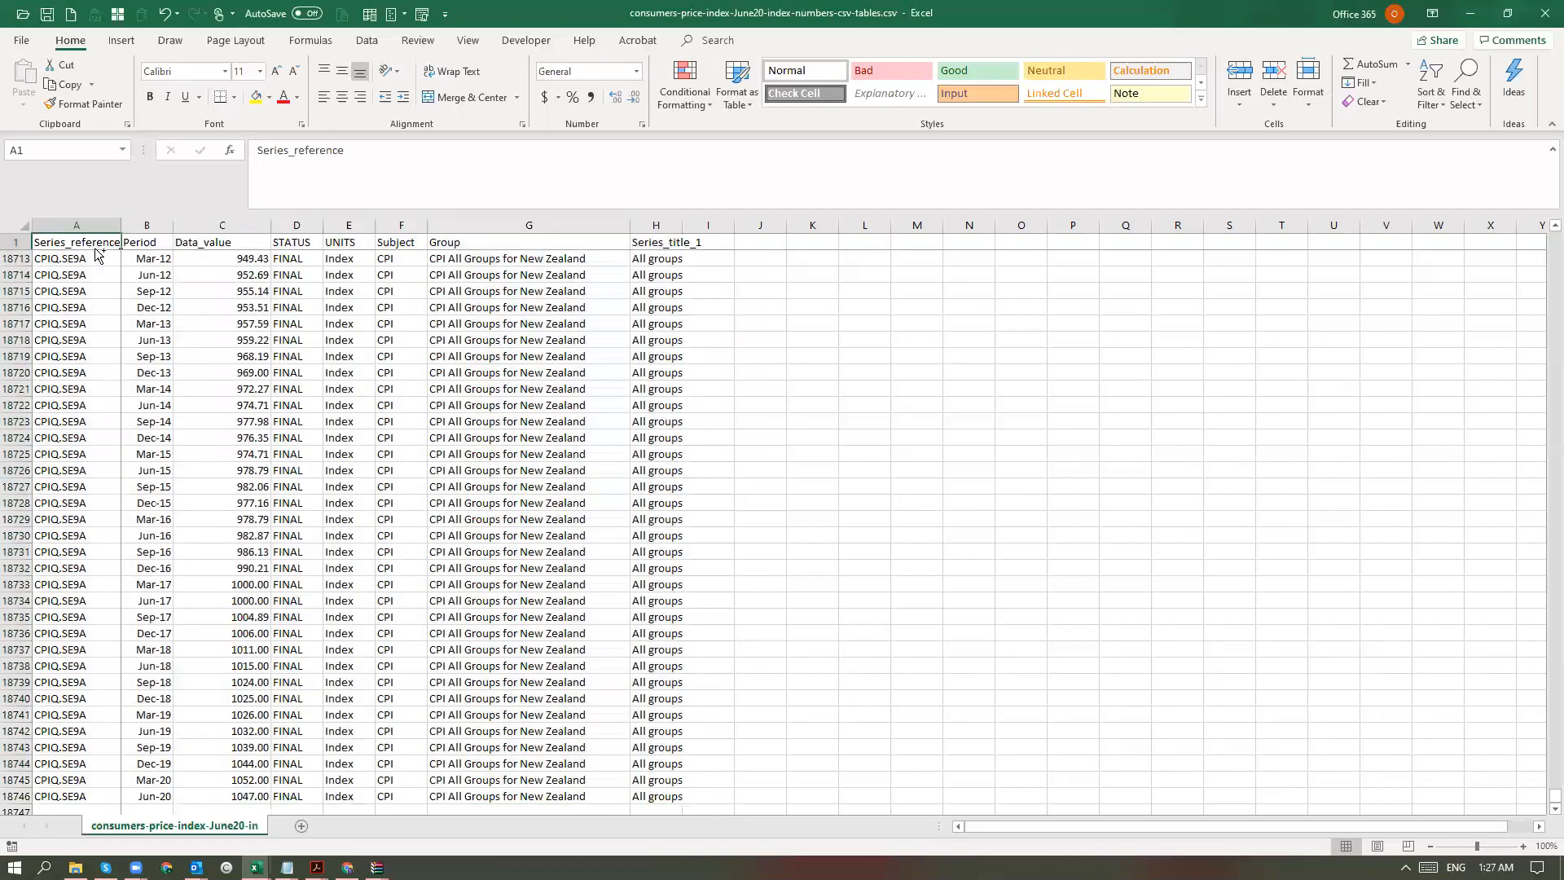
key("ctrl+shift+Right")
key("ctrl+shift+Down")
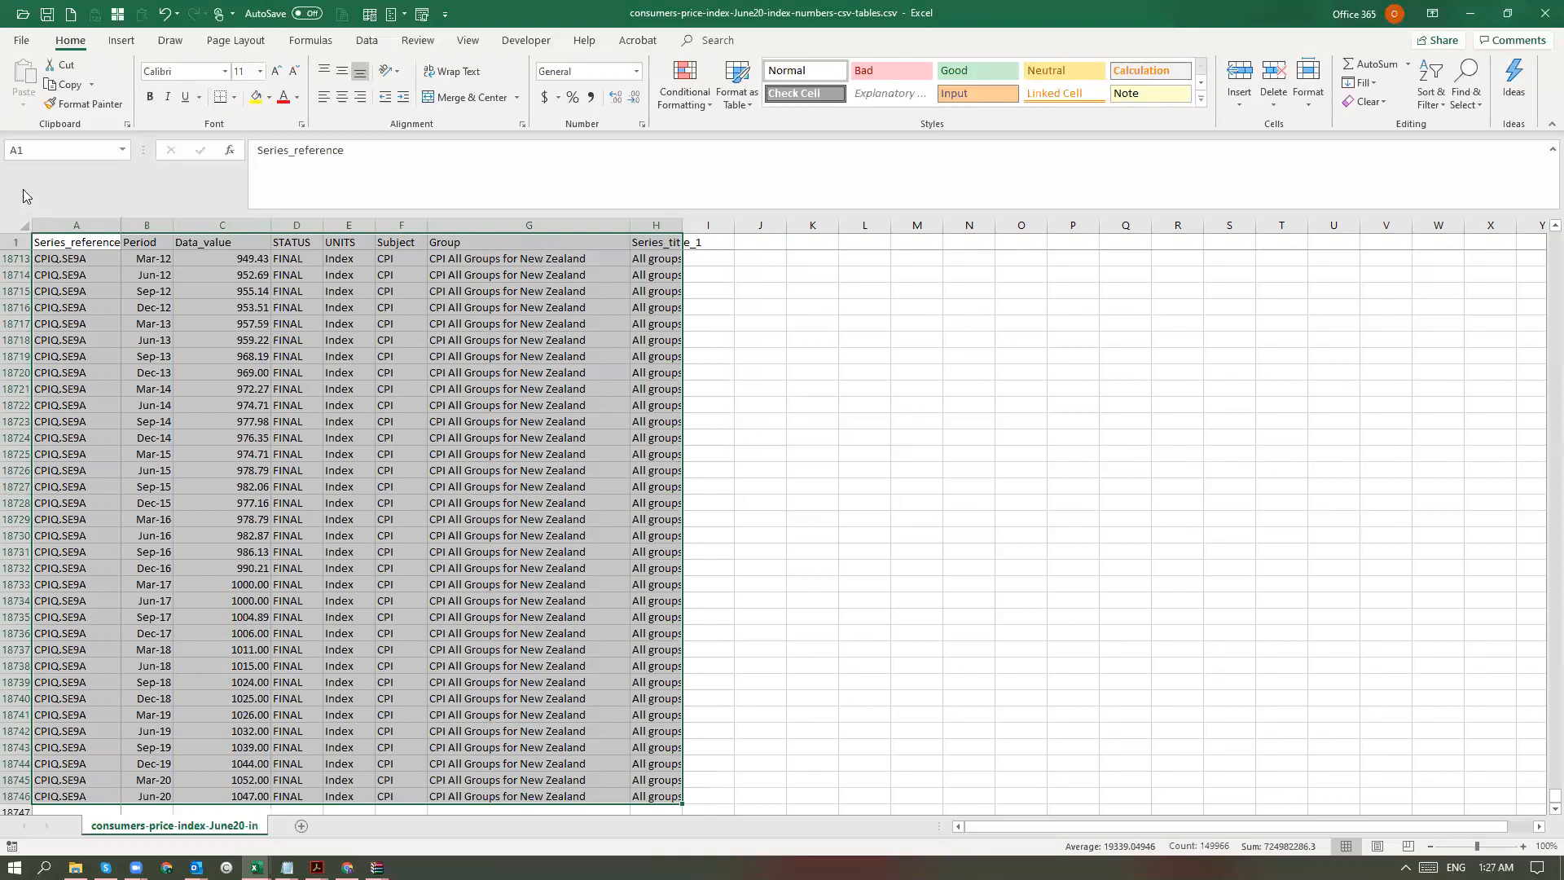
left_click(119, 45)
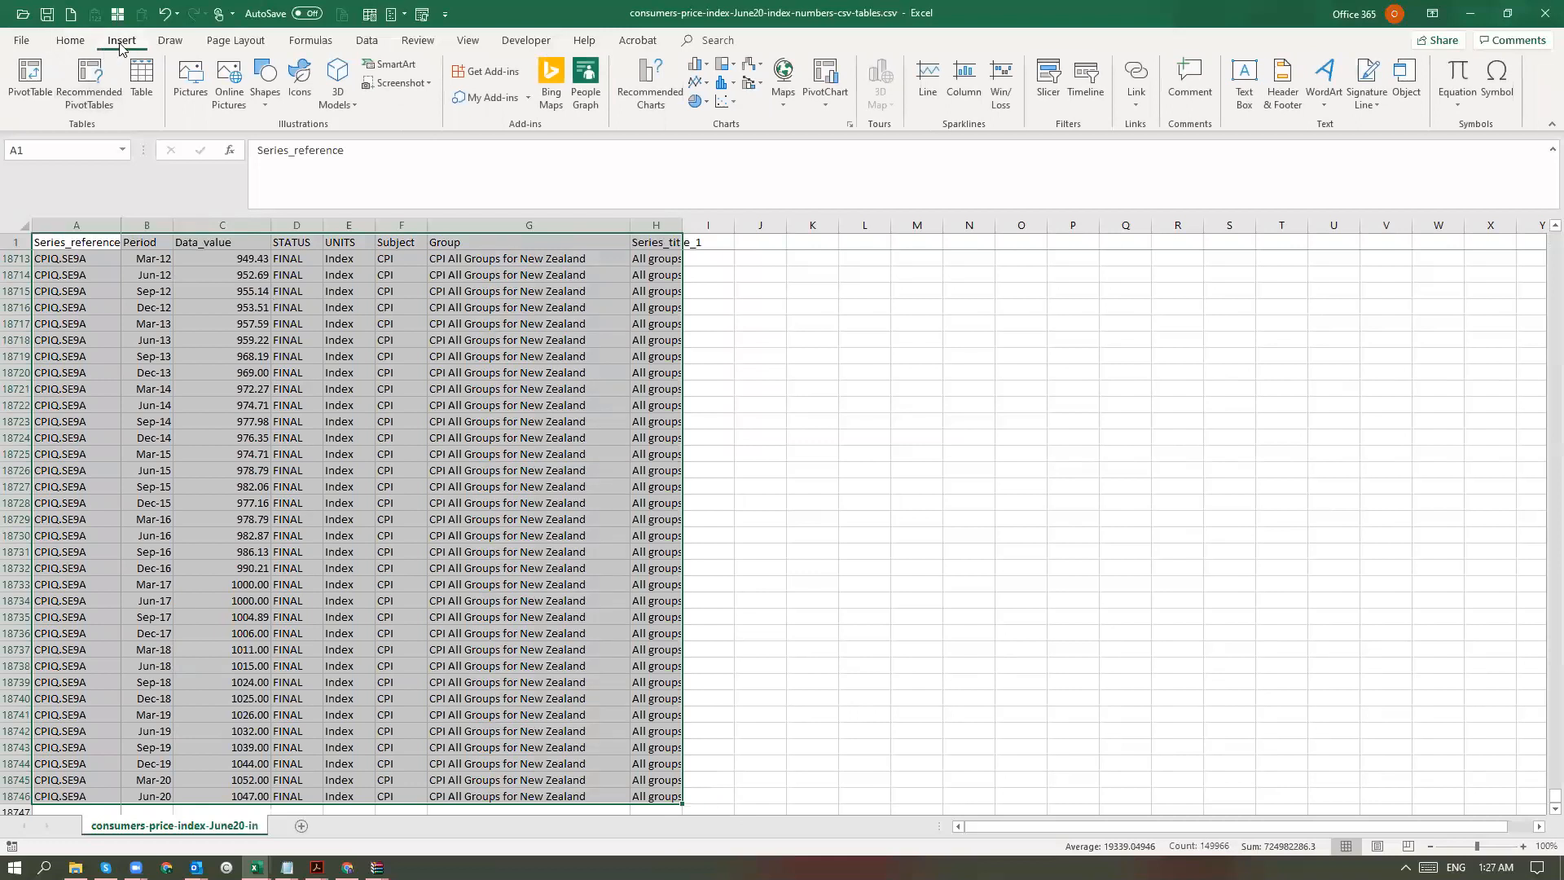
left_click(30, 82)
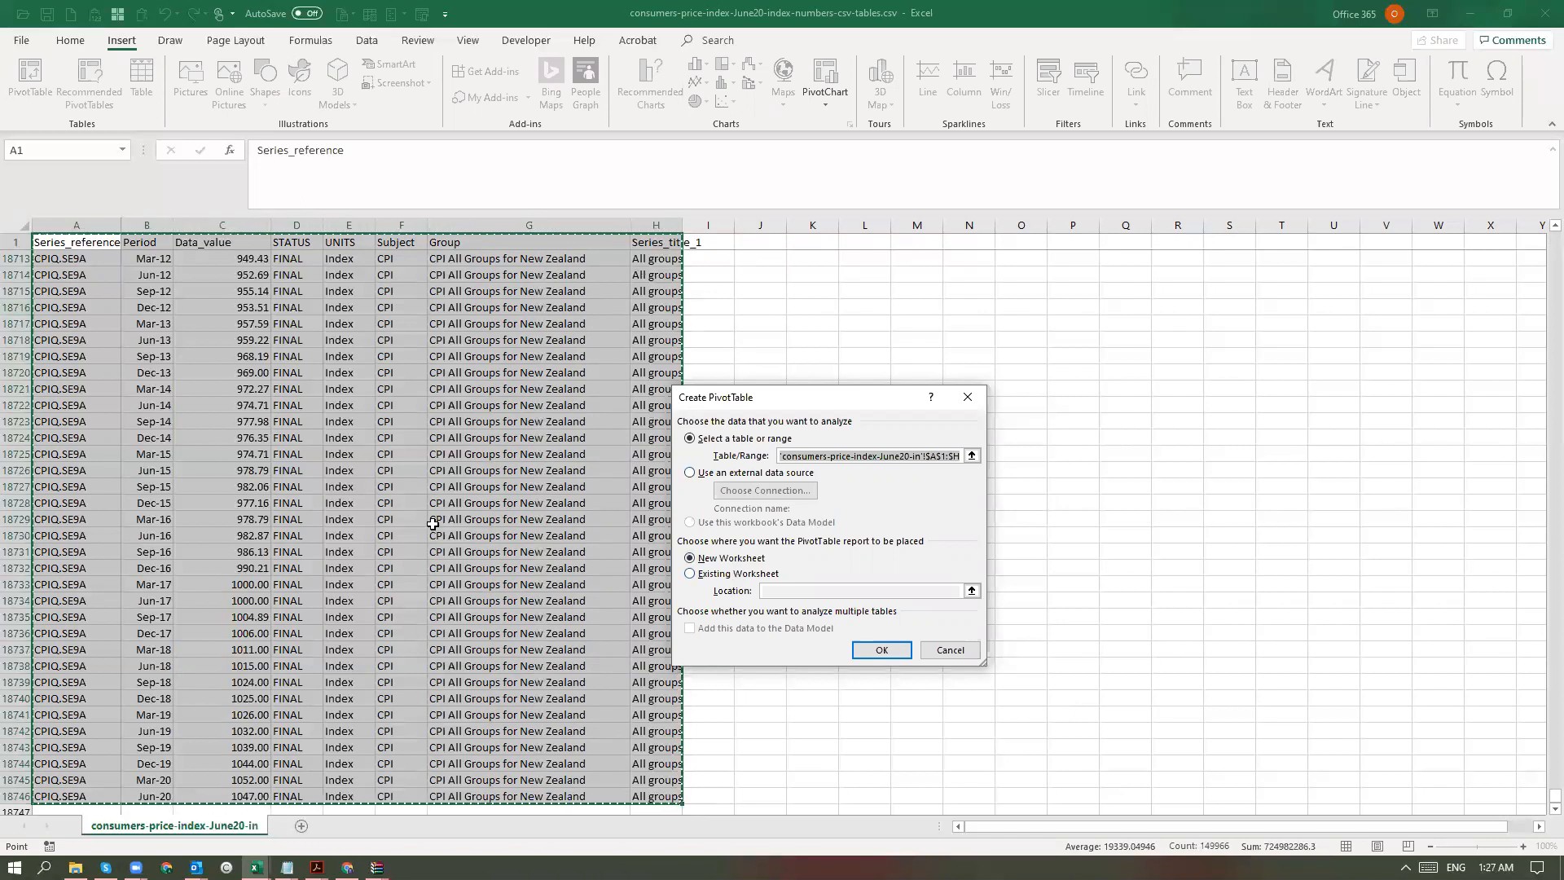
left_click(734, 575)
left_click(829, 590)
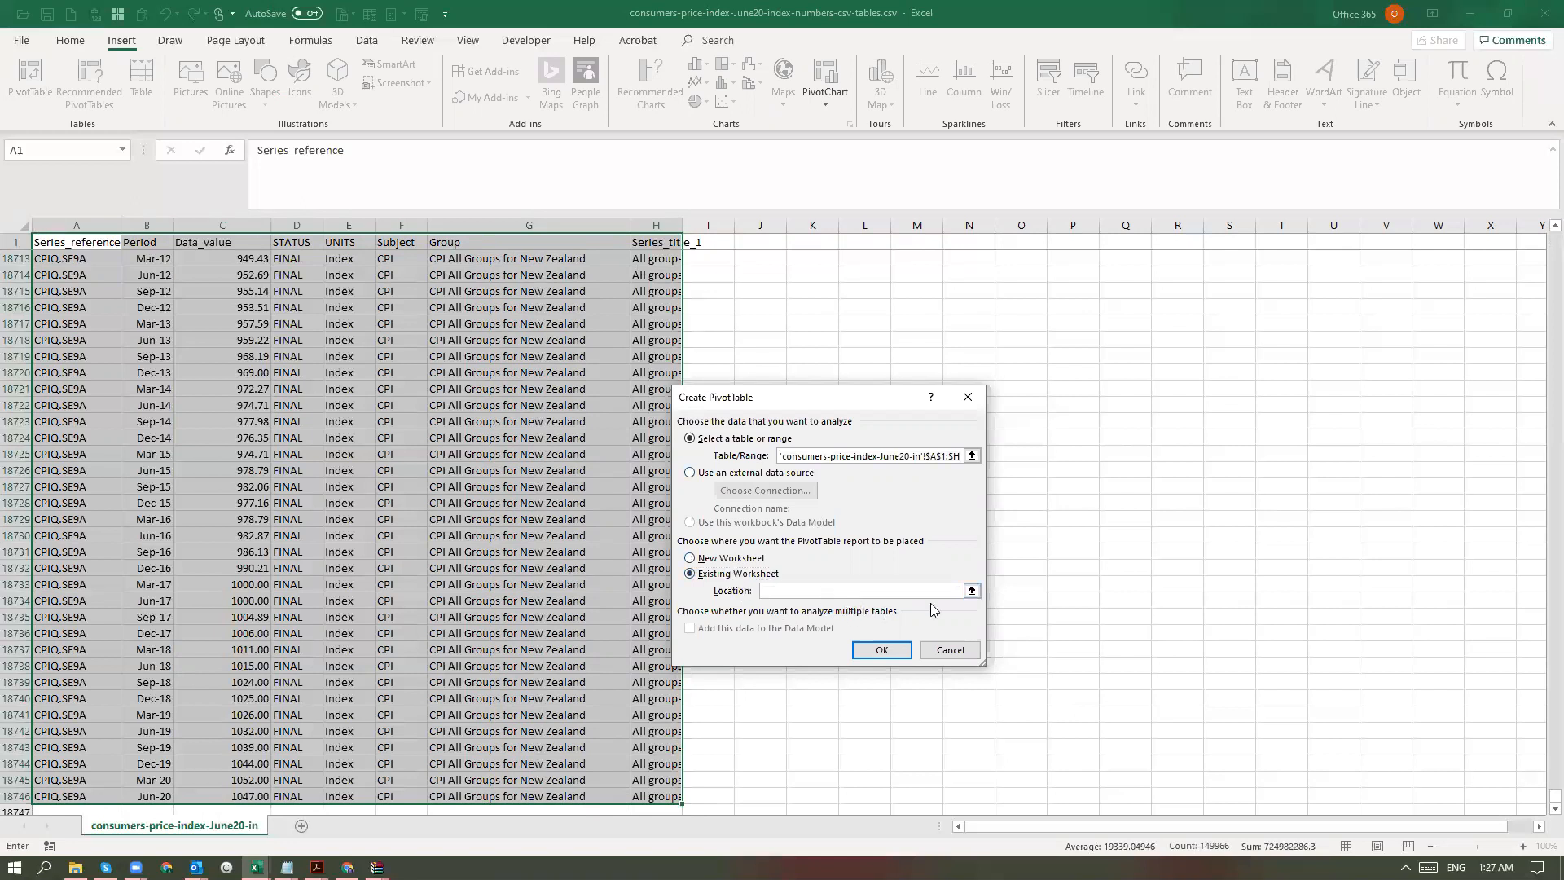
left_click(714, 559)
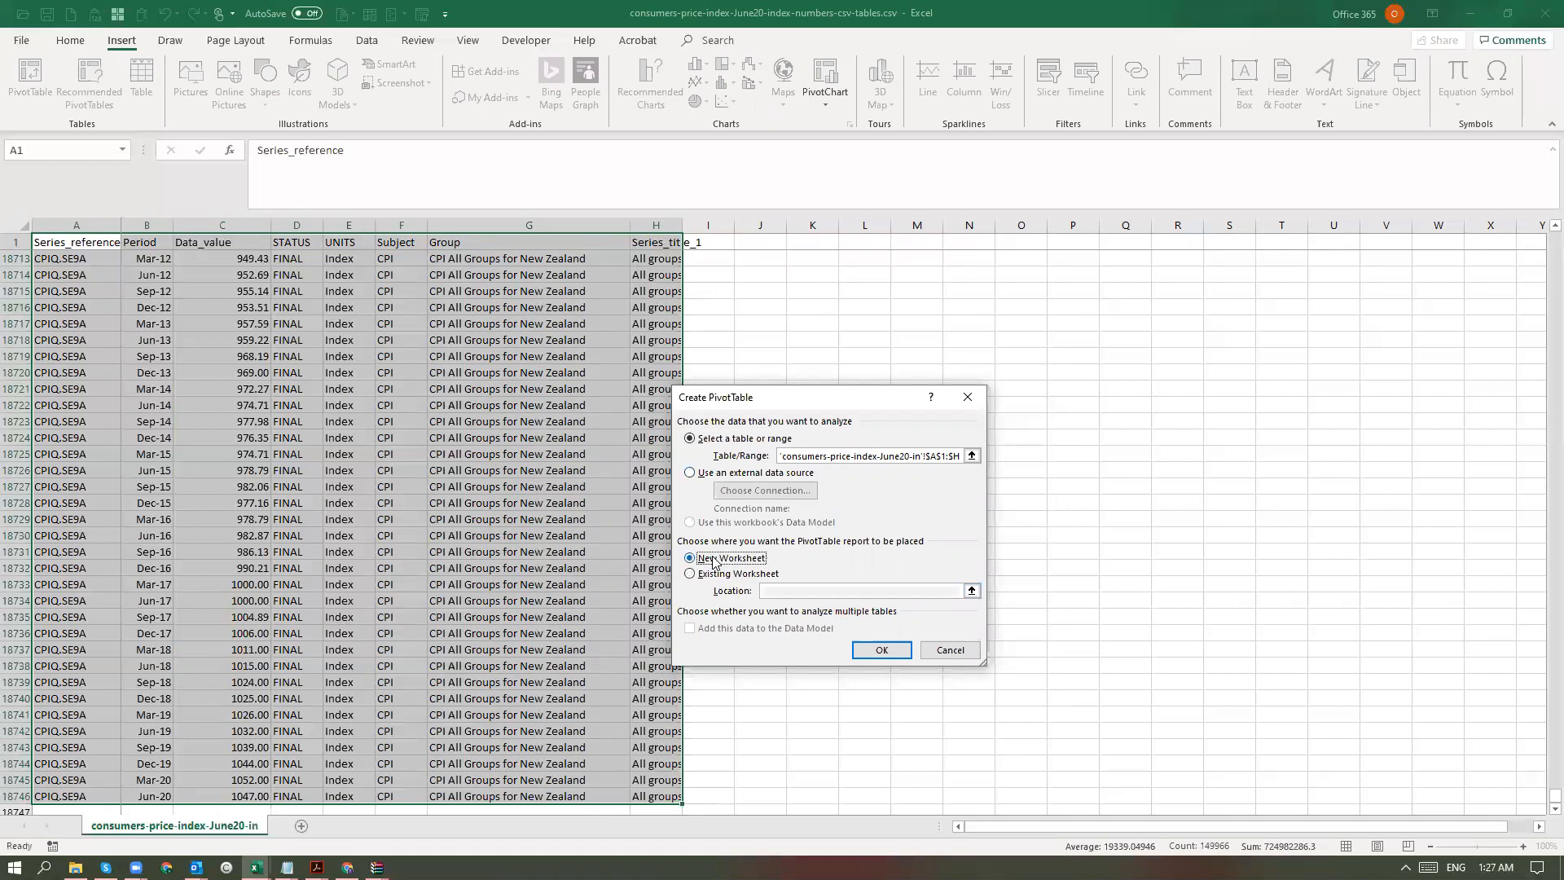
left_click(882, 650)
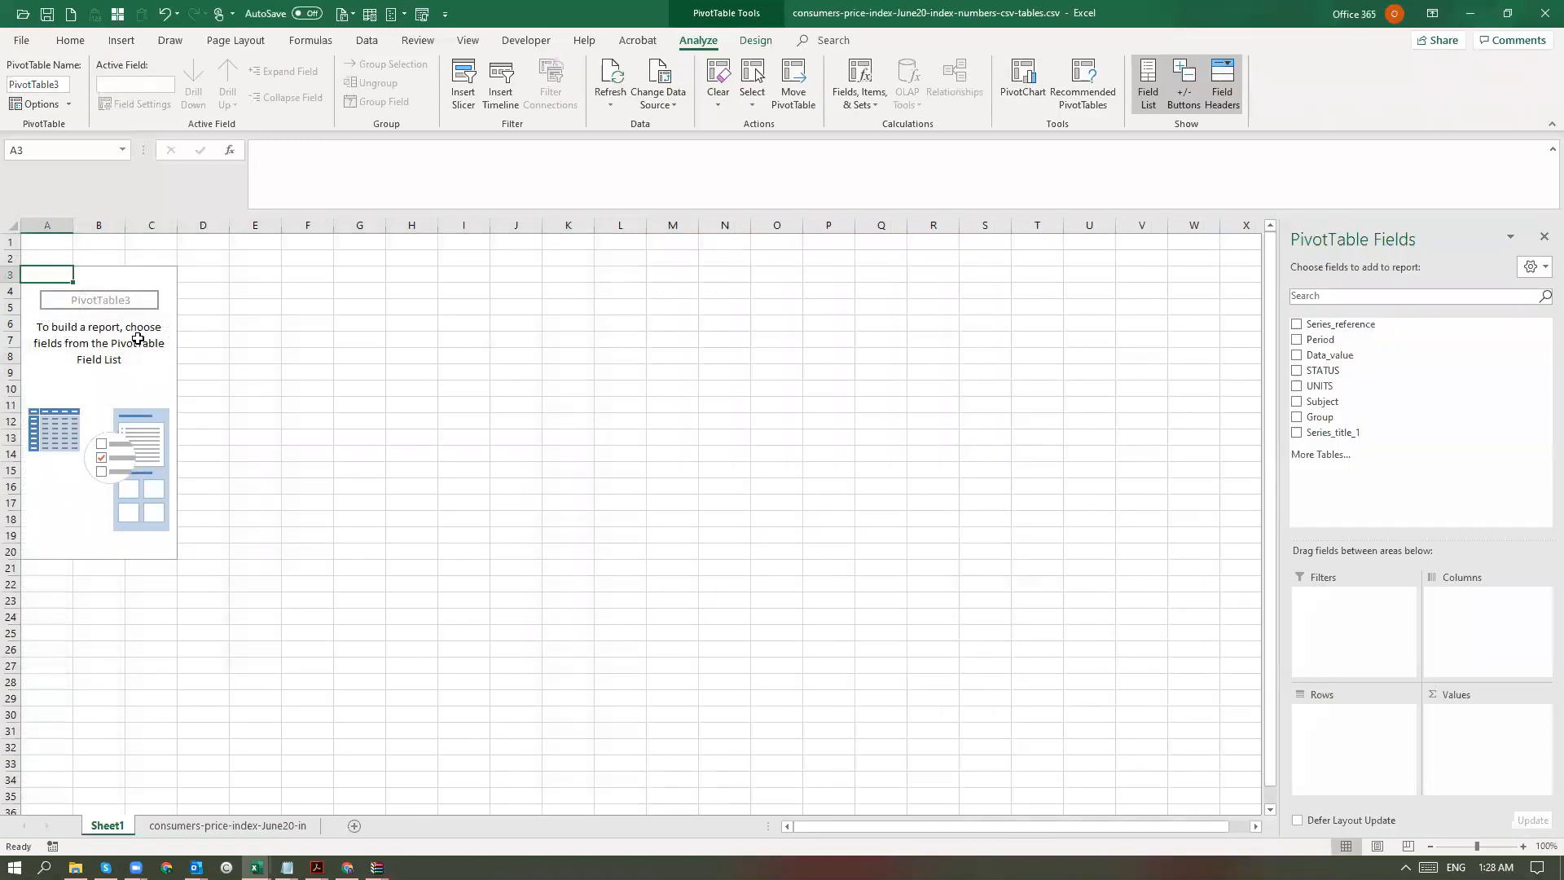
- Examine the Period and Group columns on the source sheet consumers-price-index-June20-in
left_click(227, 825)
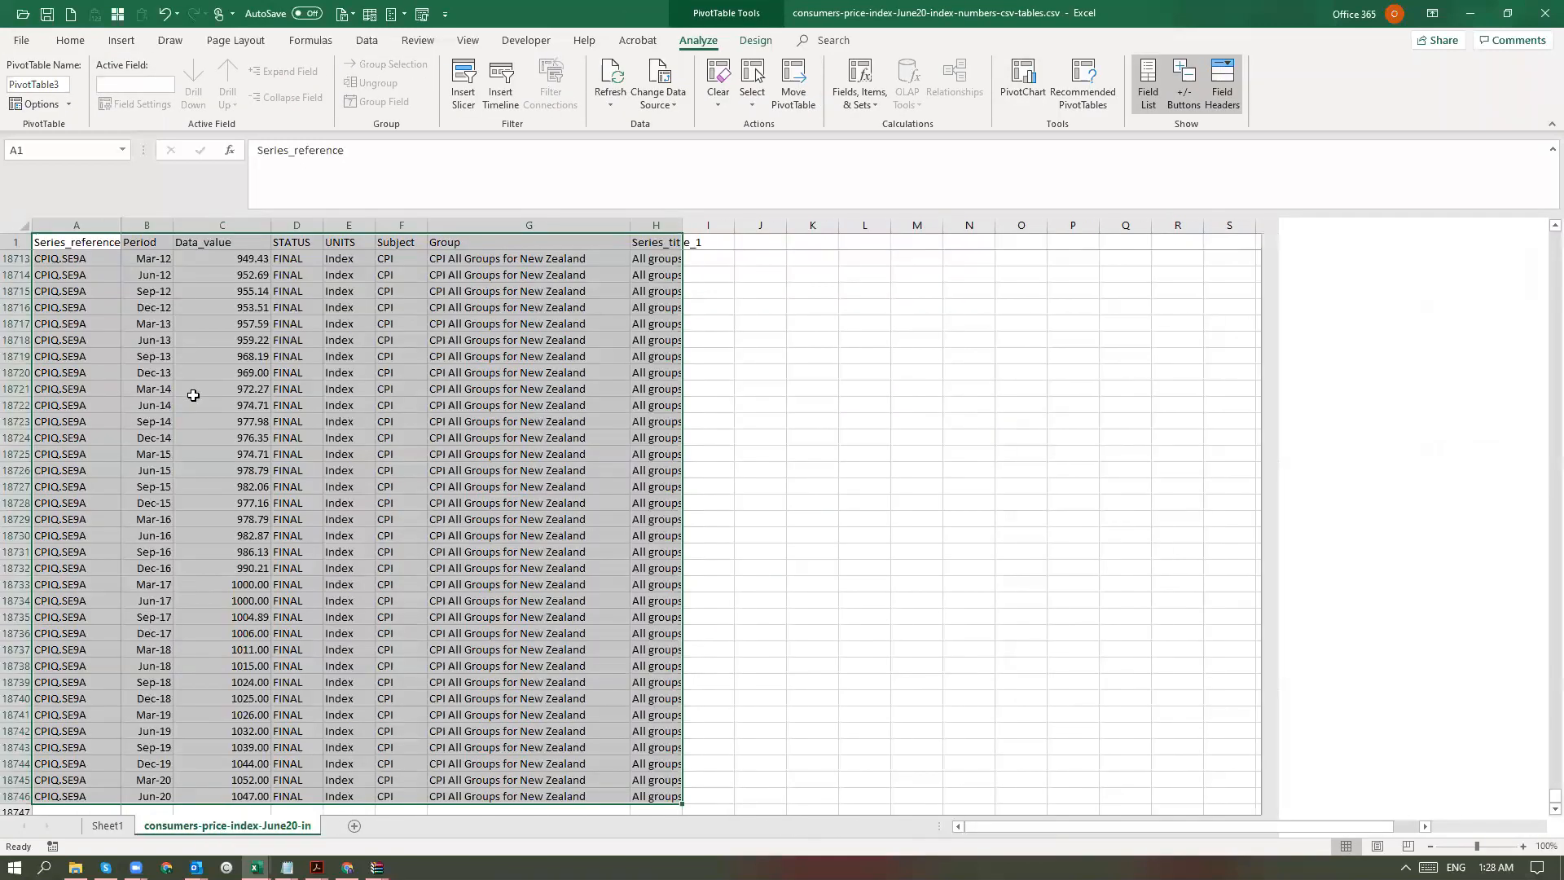
left_click(147, 258)
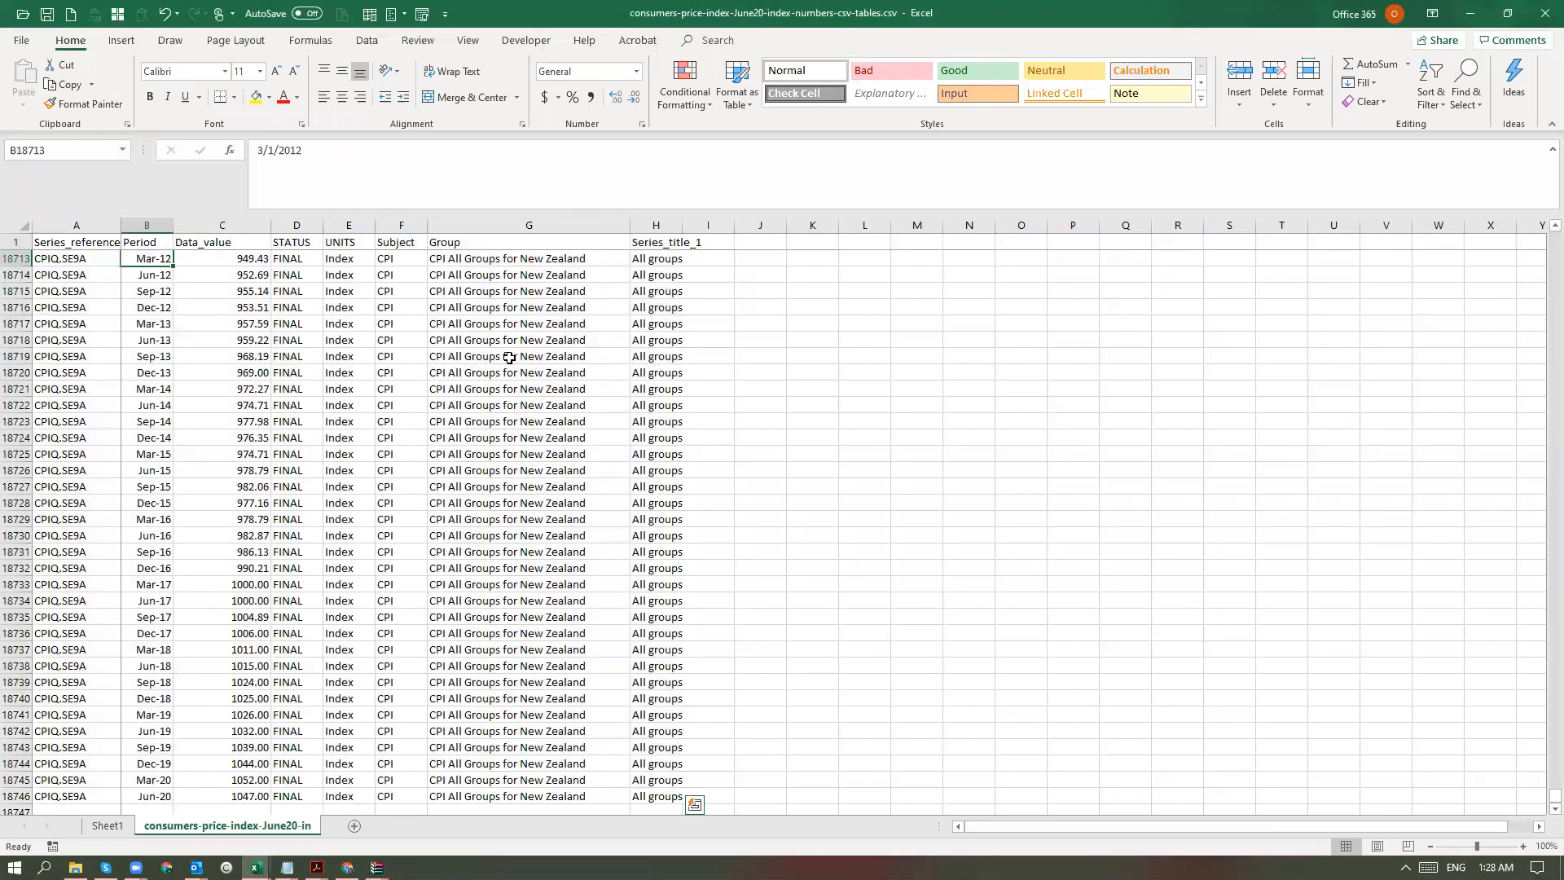
scroll(675, 325, "up", 20)
left_click(642, 286)
scroll(1538, 378, "up", 20)
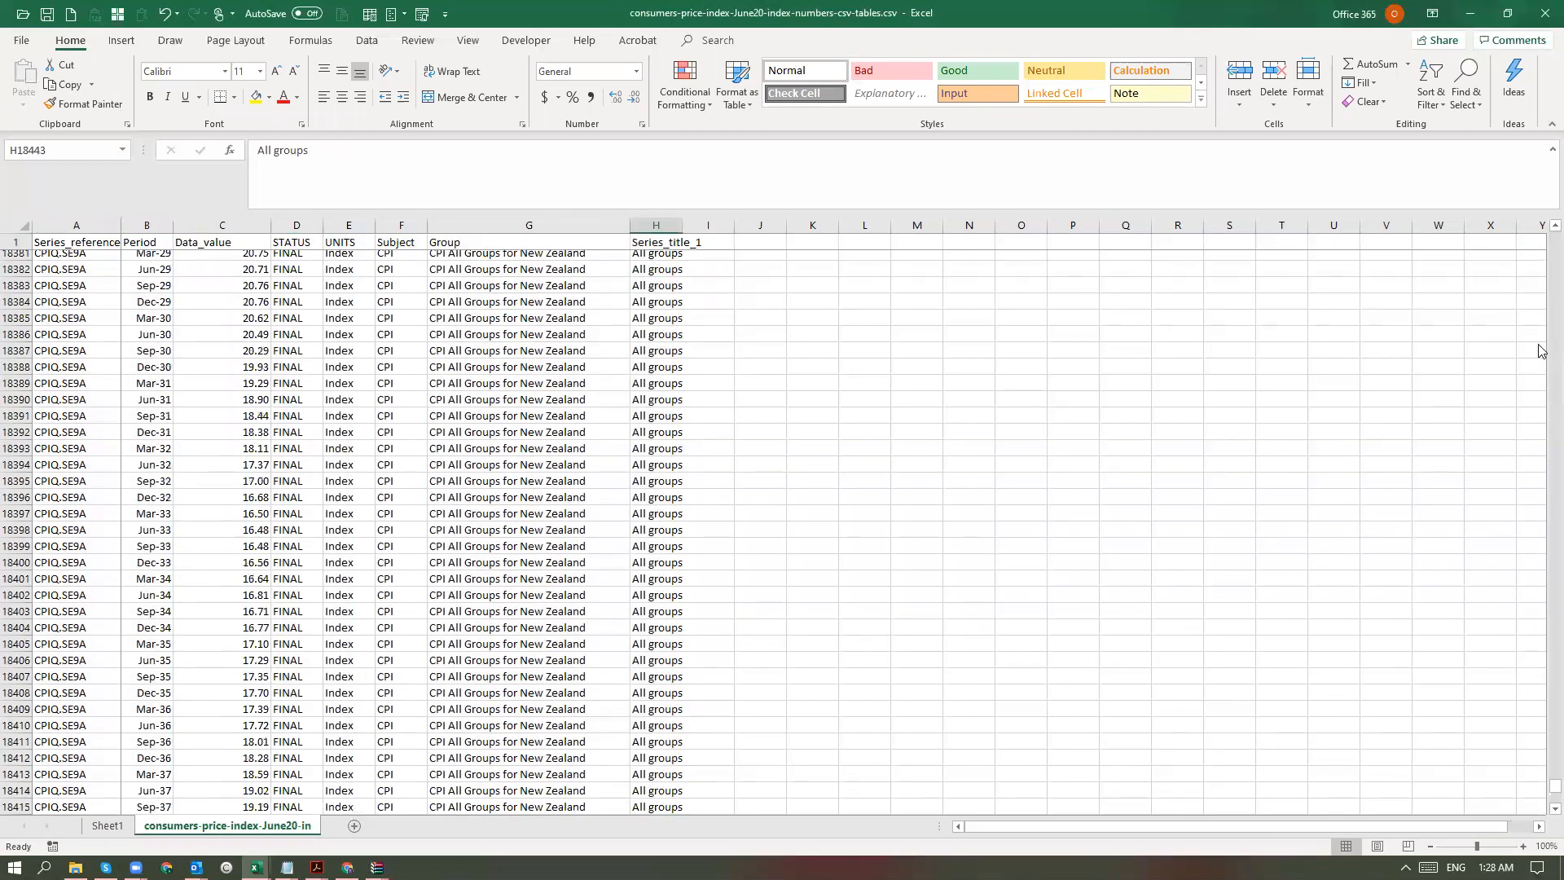
left_click_drag(1538, 787, 1473, 286)
left_click(621, 372)
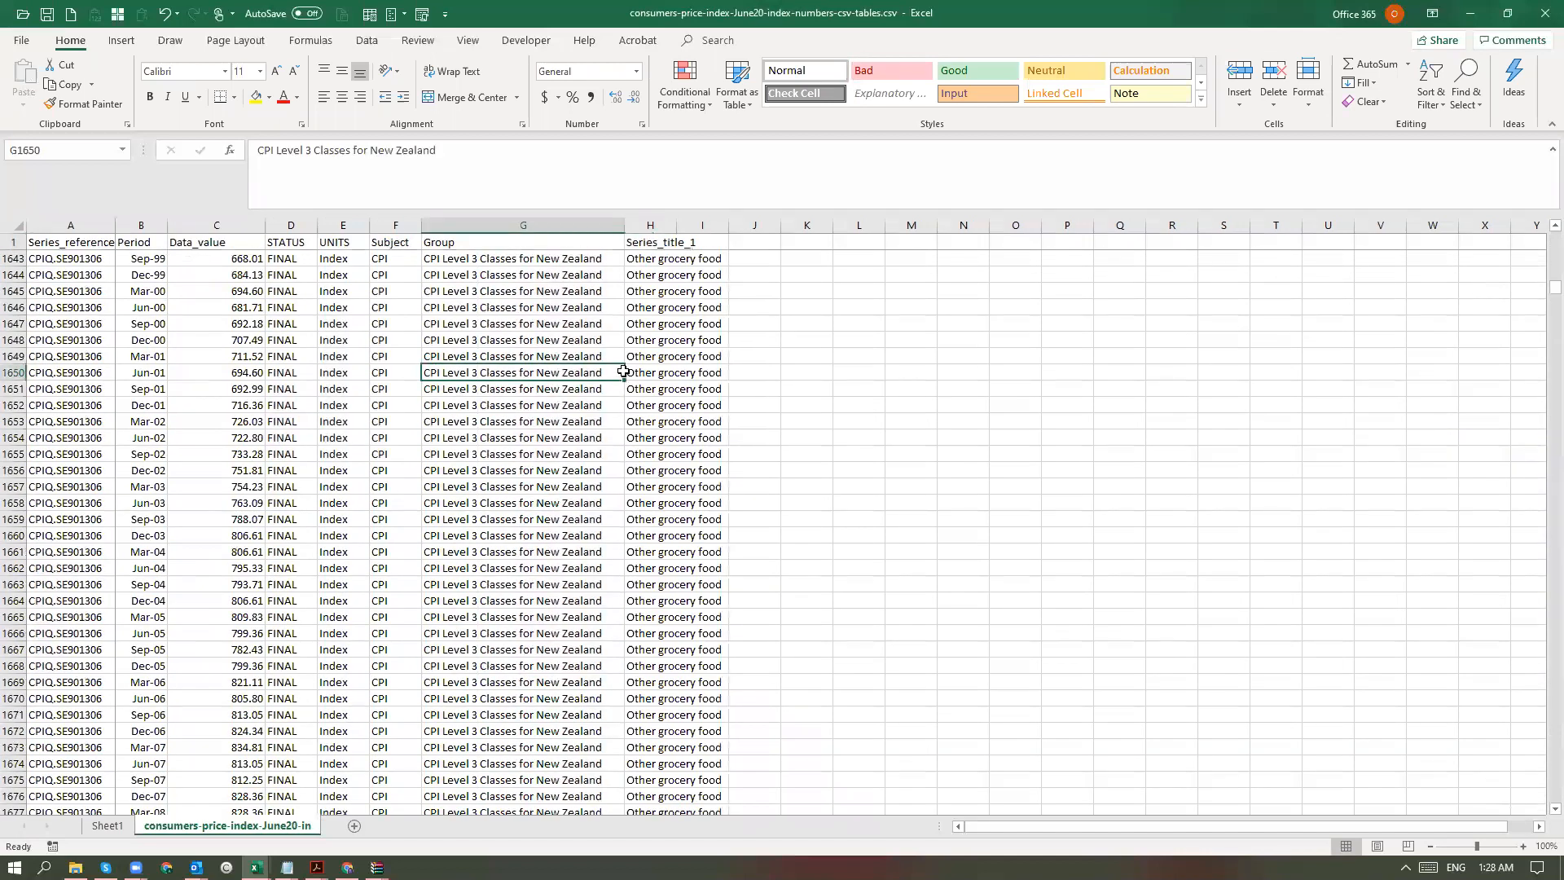
left_click(147, 373)
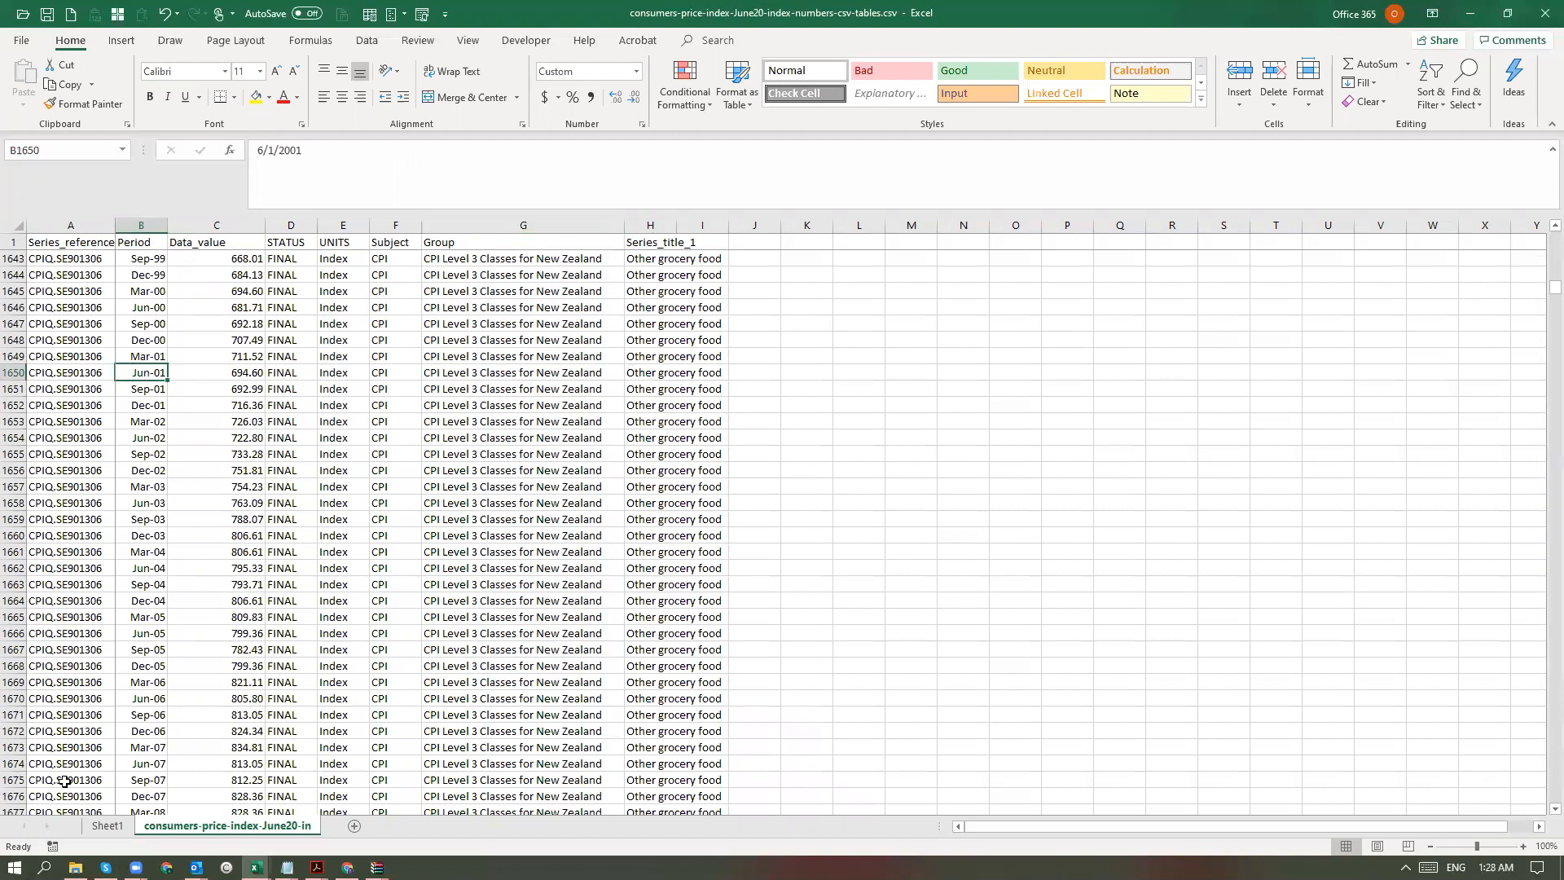
- Add the Period field to the rows of the PivotTable on Sheet1 and ungroup its dates
left_click(90, 825)
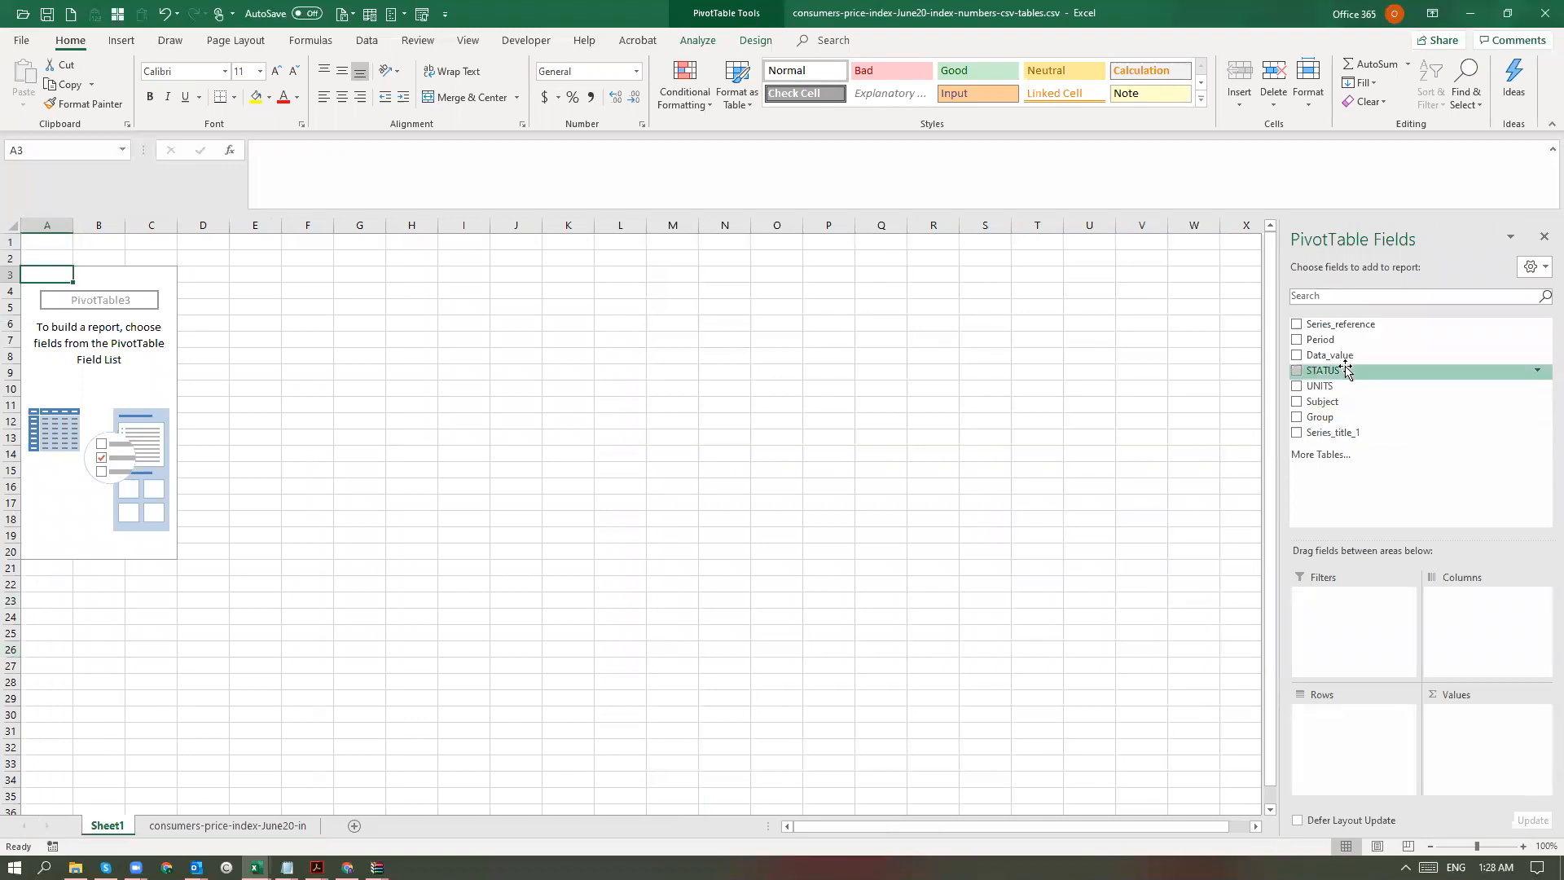
left_click_drag(1320, 340, 1320, 724)
right_click(77, 373)
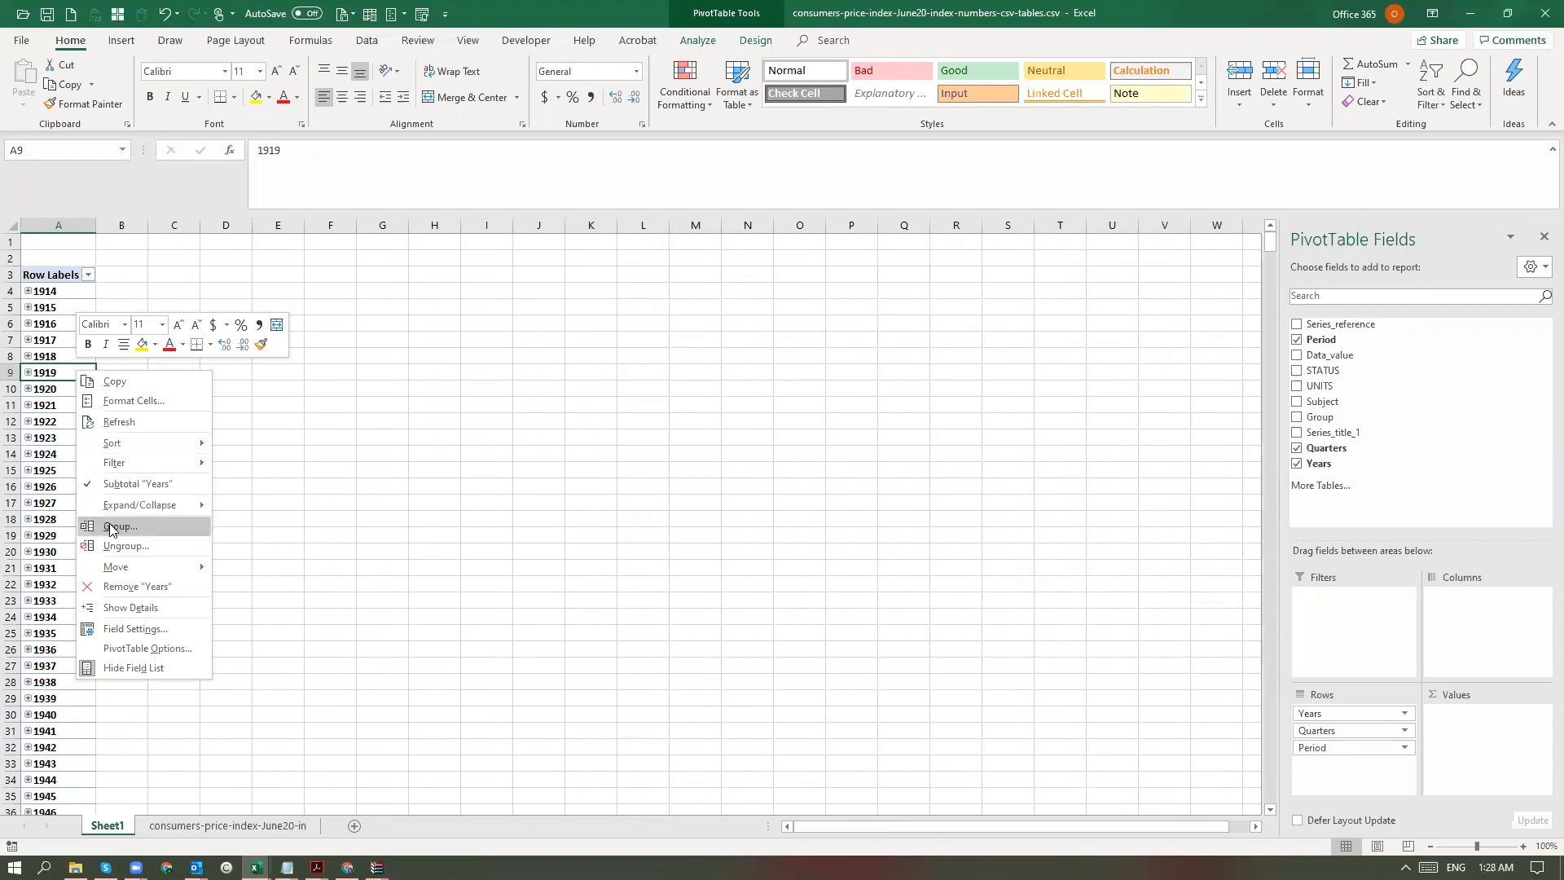
left_click(126, 546)
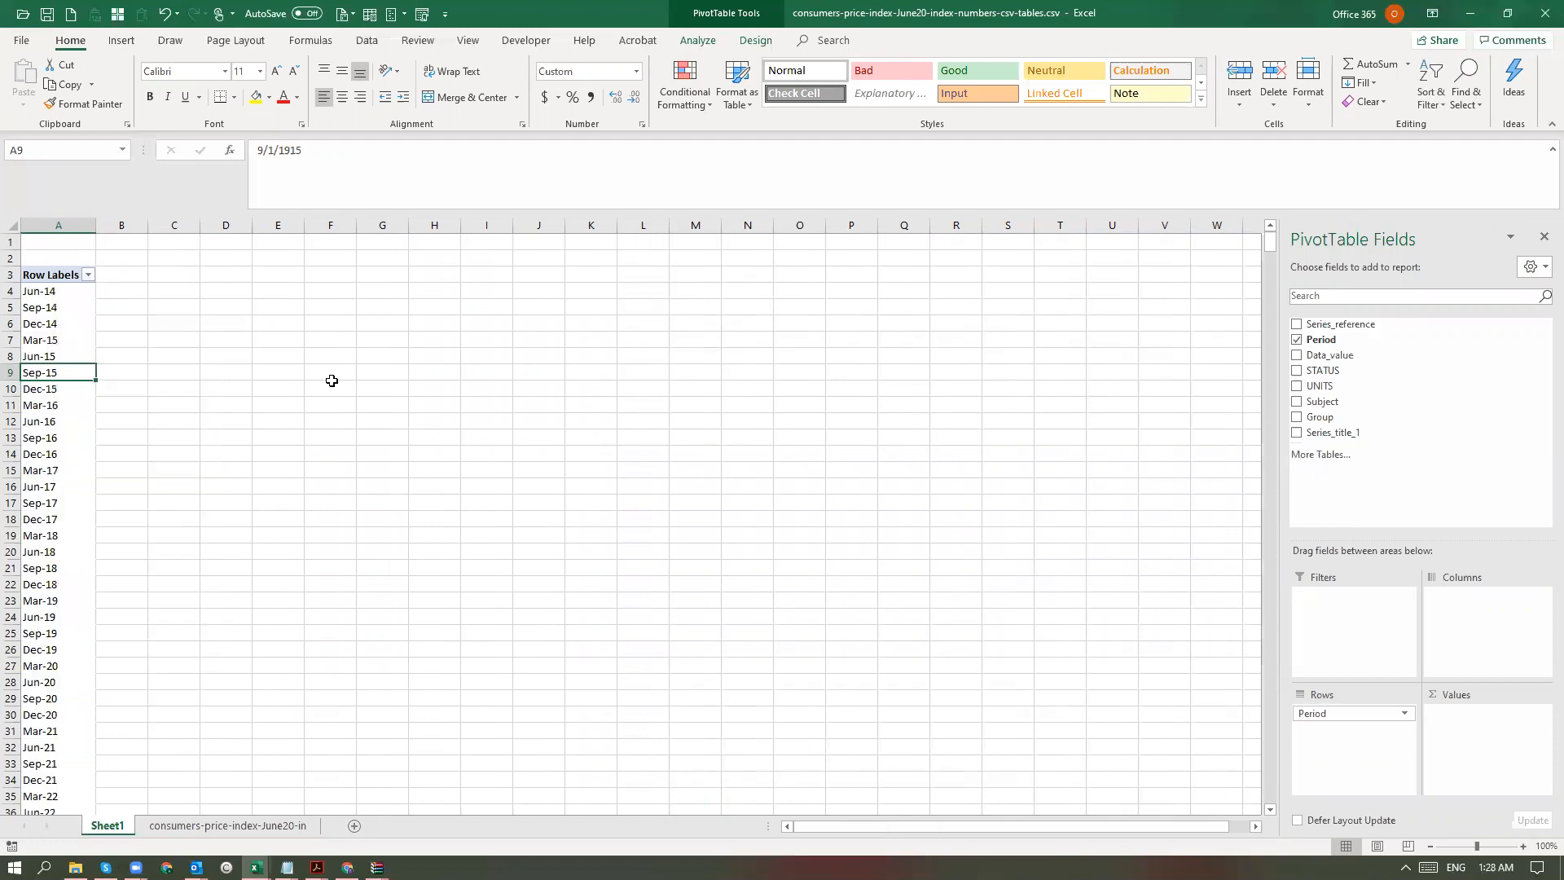
right_click(50, 323)
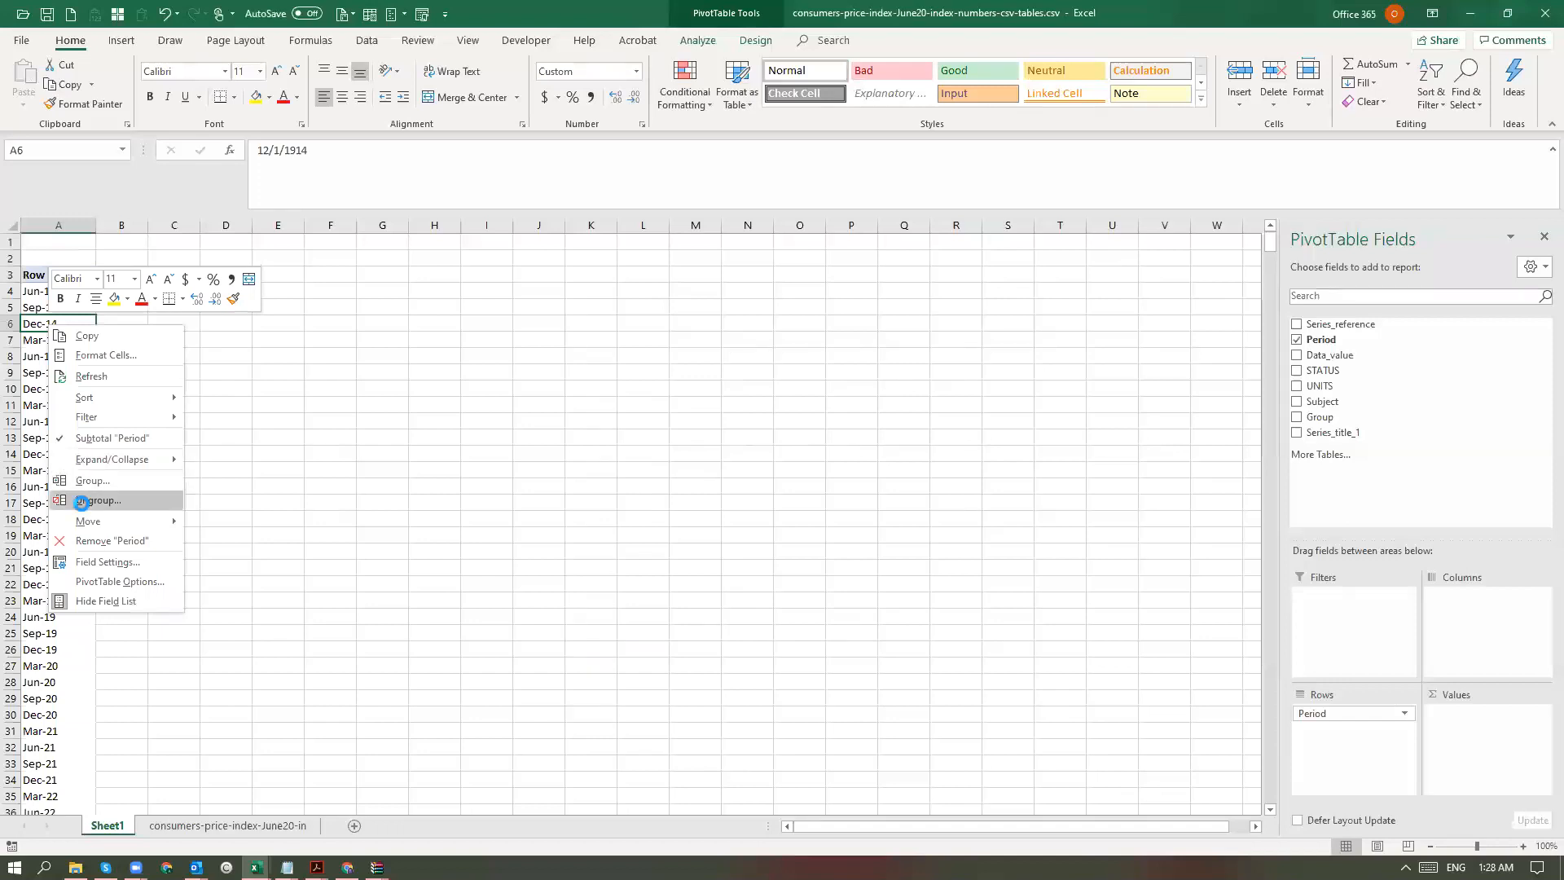
left_click(82, 503)
- Inspect the individual Period row labels, and try Data_value as a row field beneath them before removing it
left_click(50, 291)
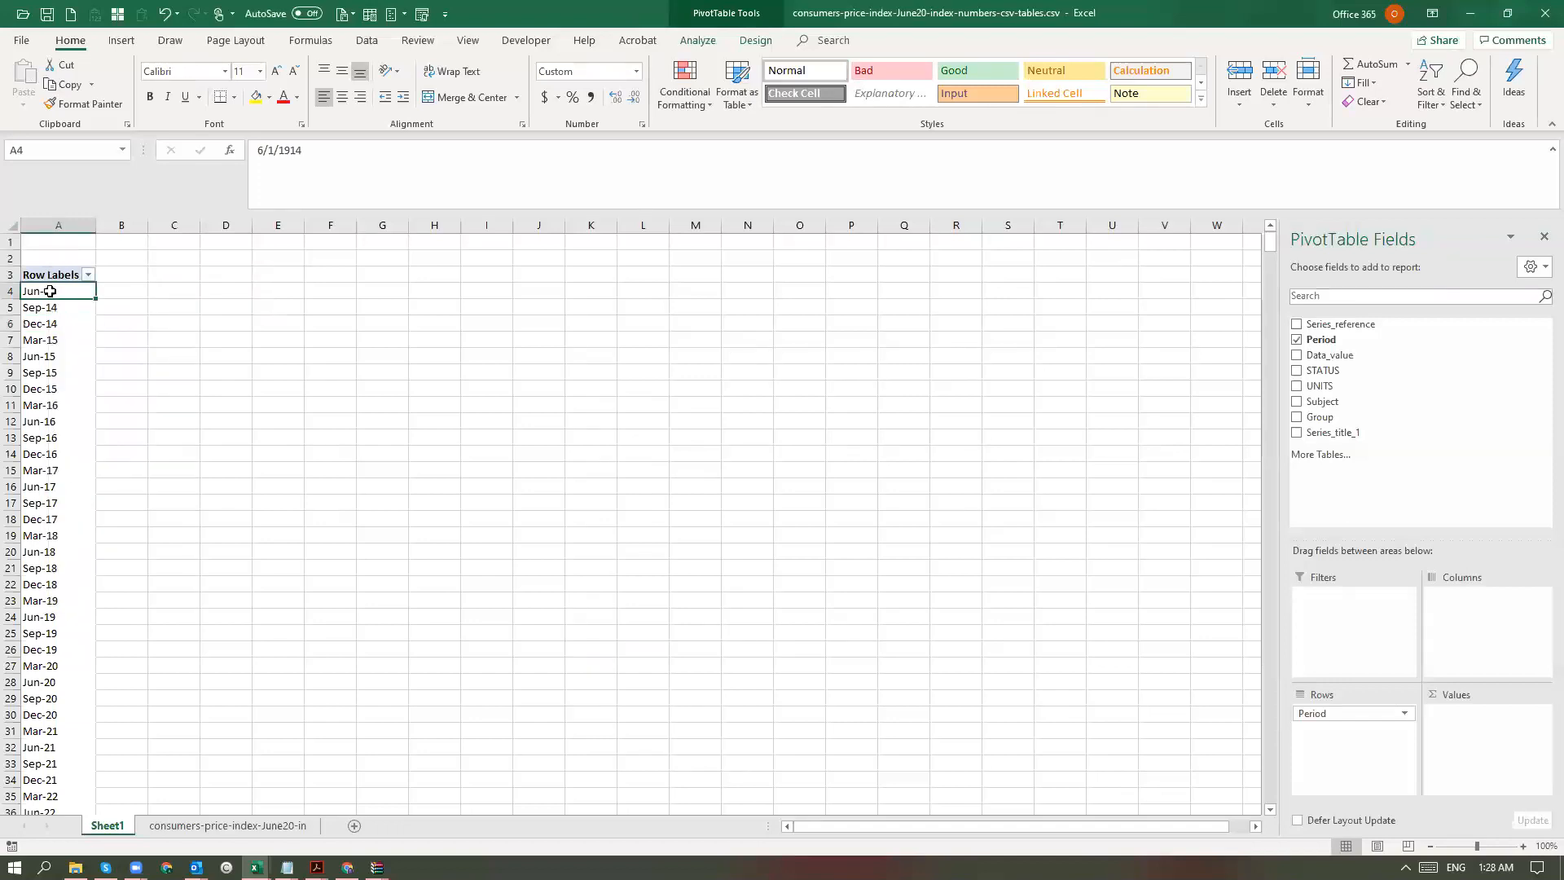
left_click(59, 309)
left_click(63, 327)
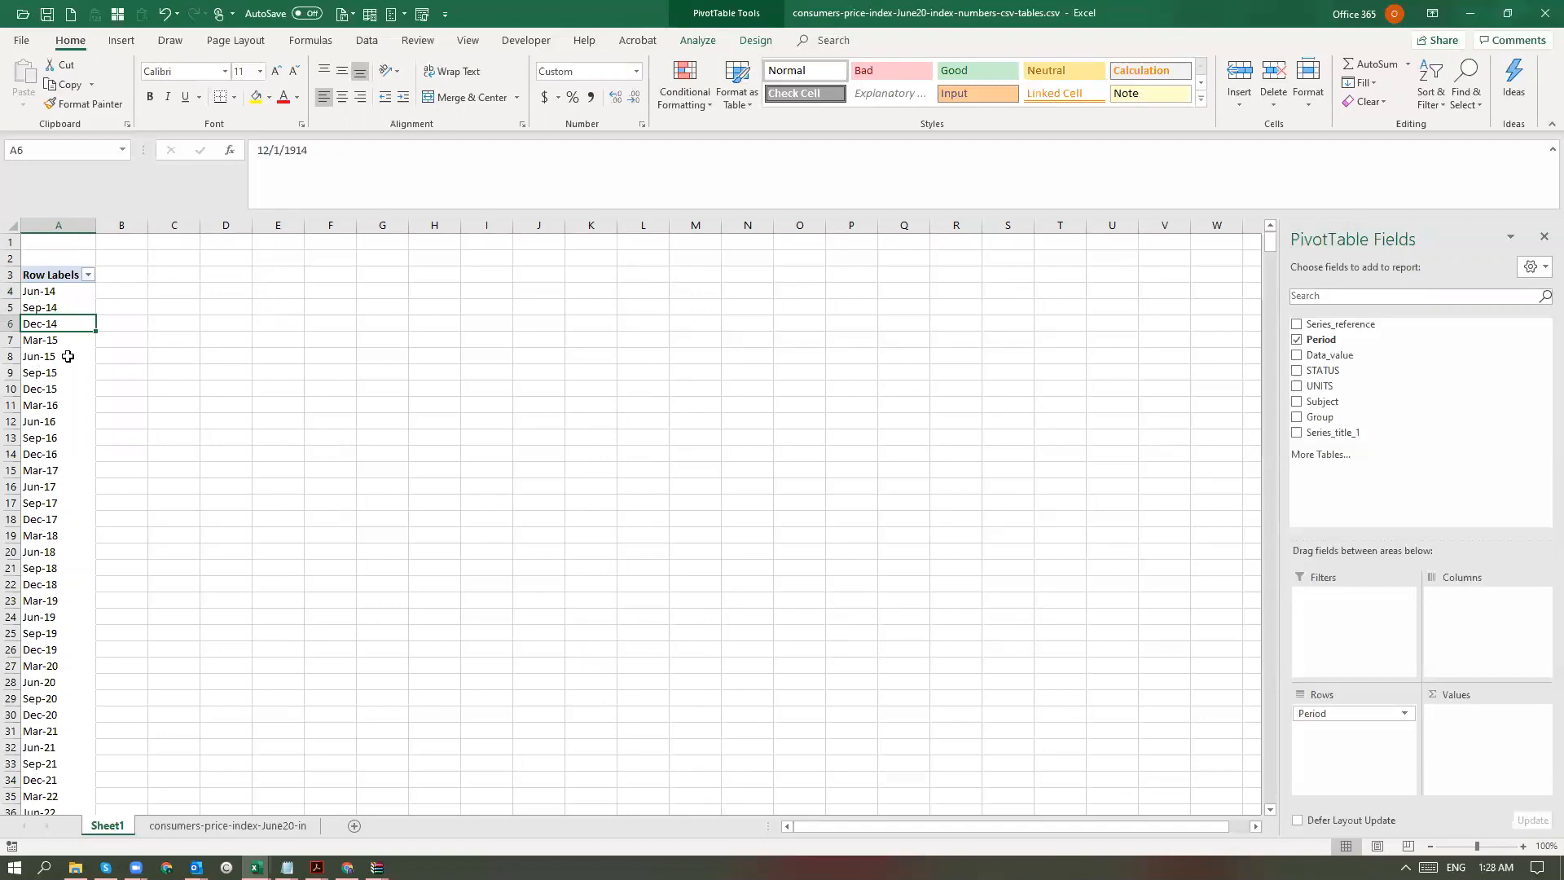
left_click(68, 356)
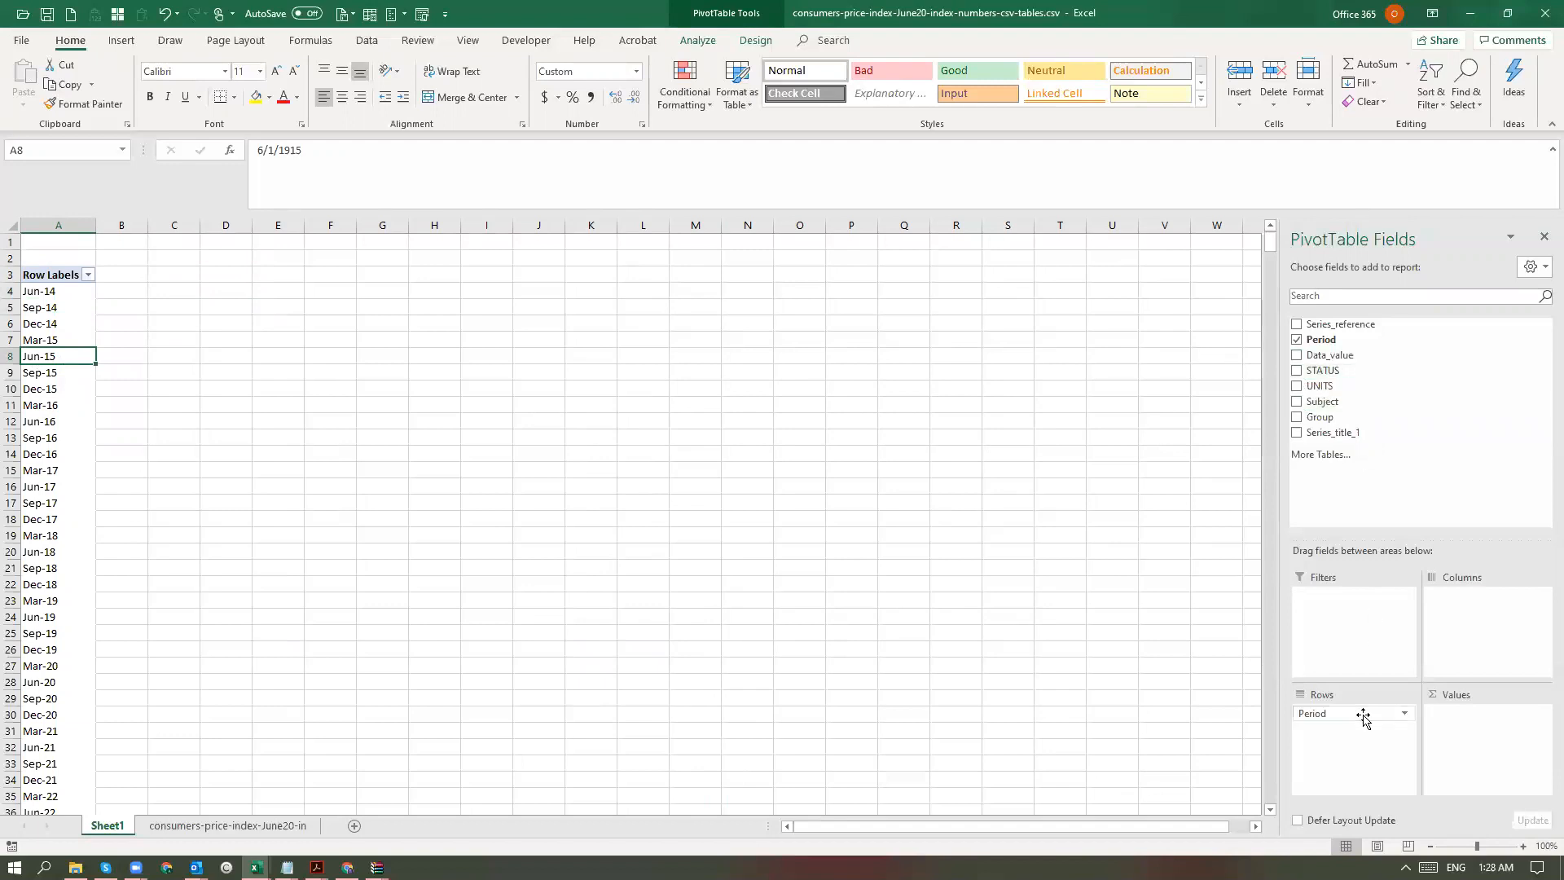
left_click_drag(1346, 355, 1334, 763)
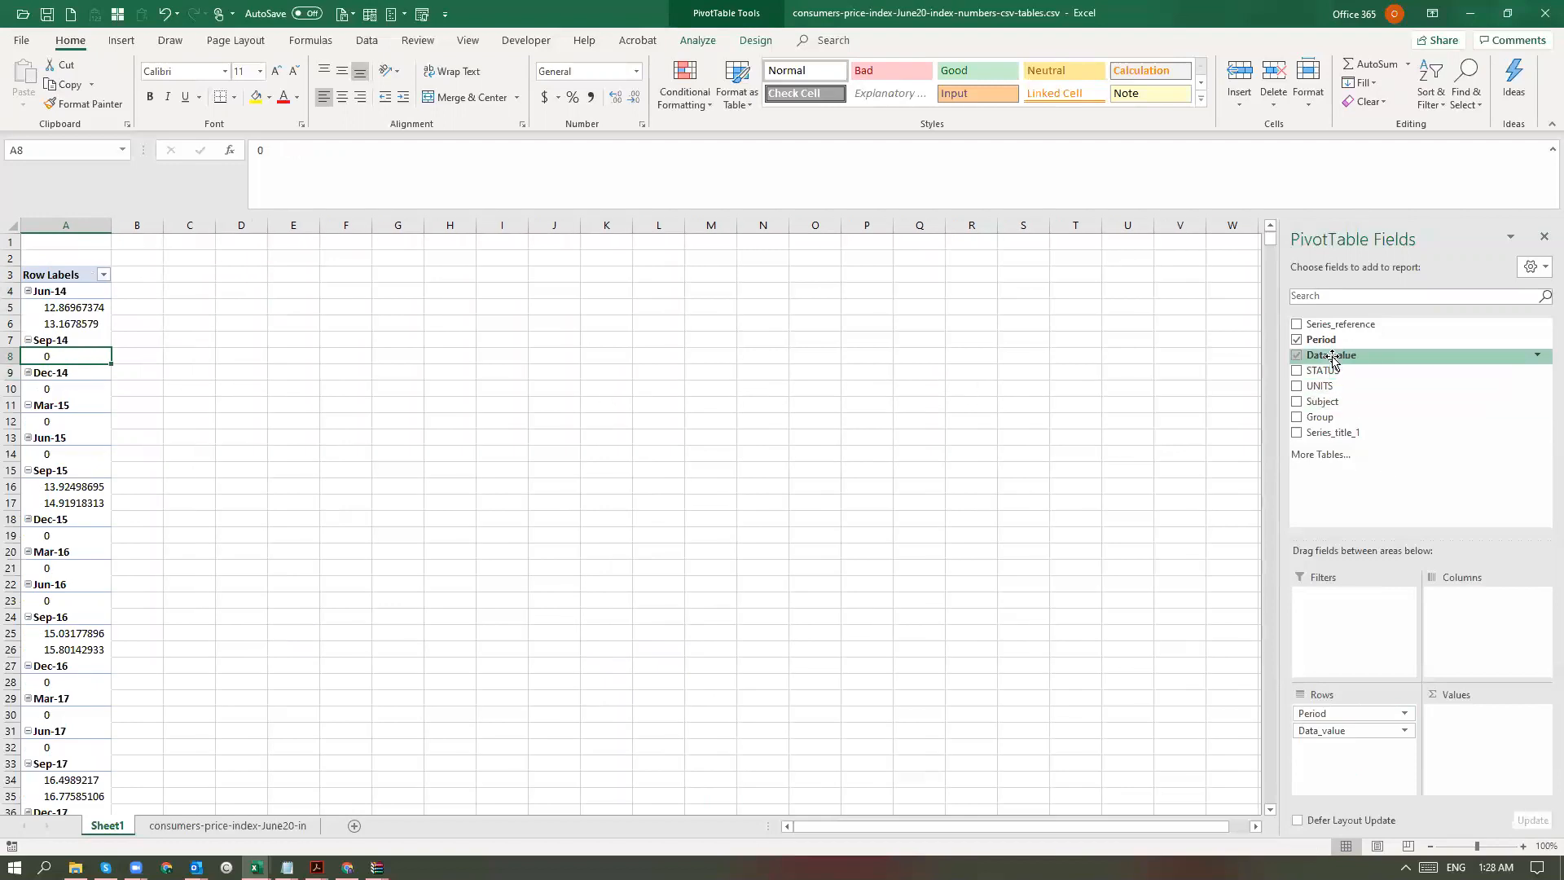
left_click_drag(1327, 731, 1323, 381)
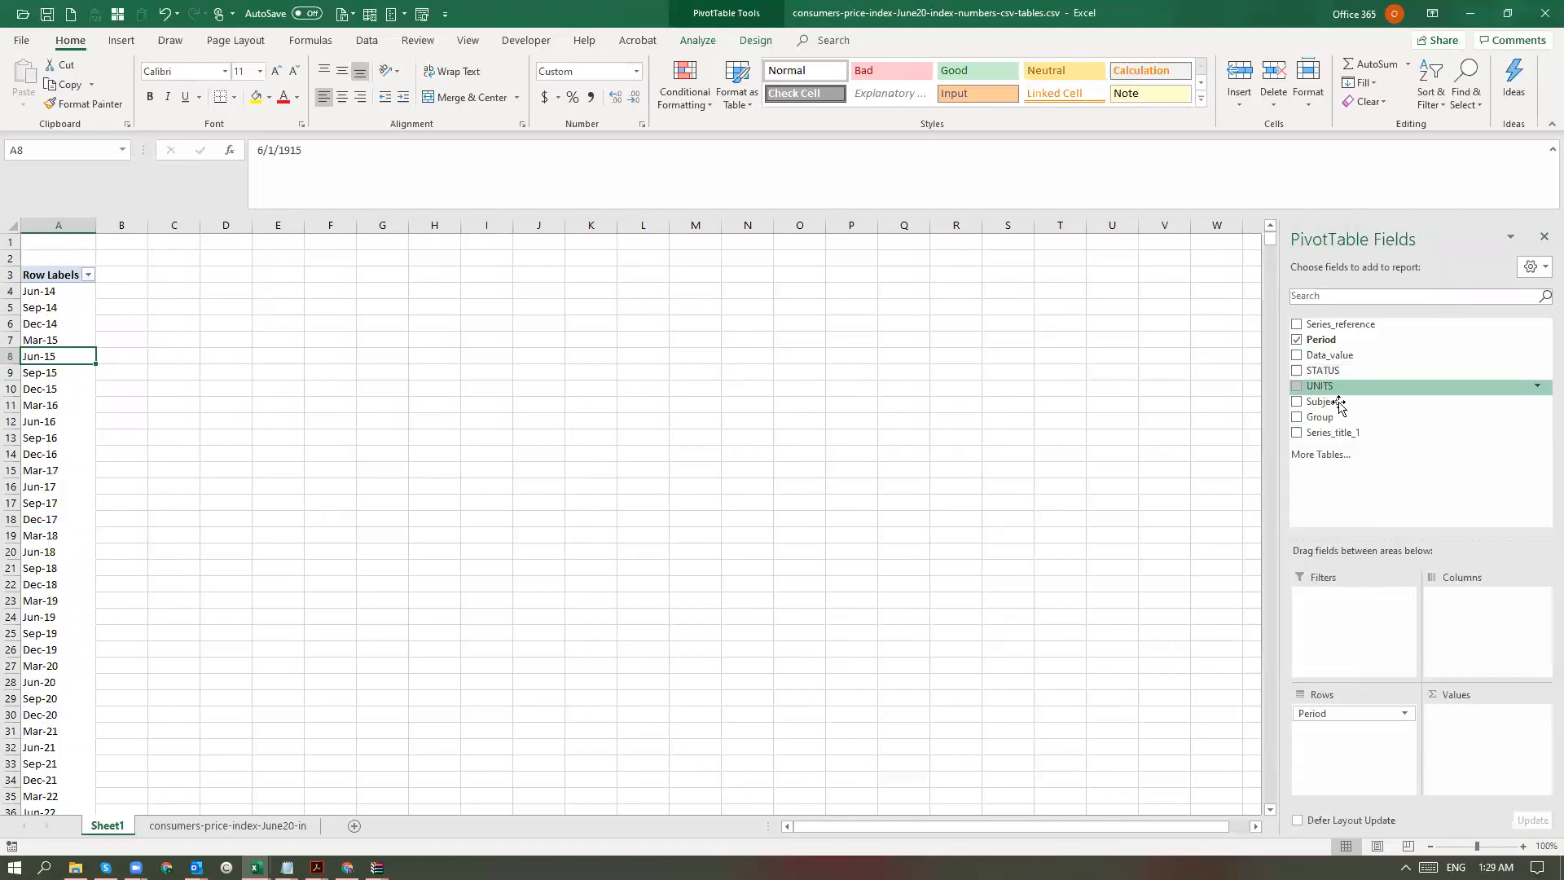
- Add Series_title_1 to the PivotTable rows beneath Period and inspect its entries under the dates
left_click_drag(1346, 420, 1368, 764)
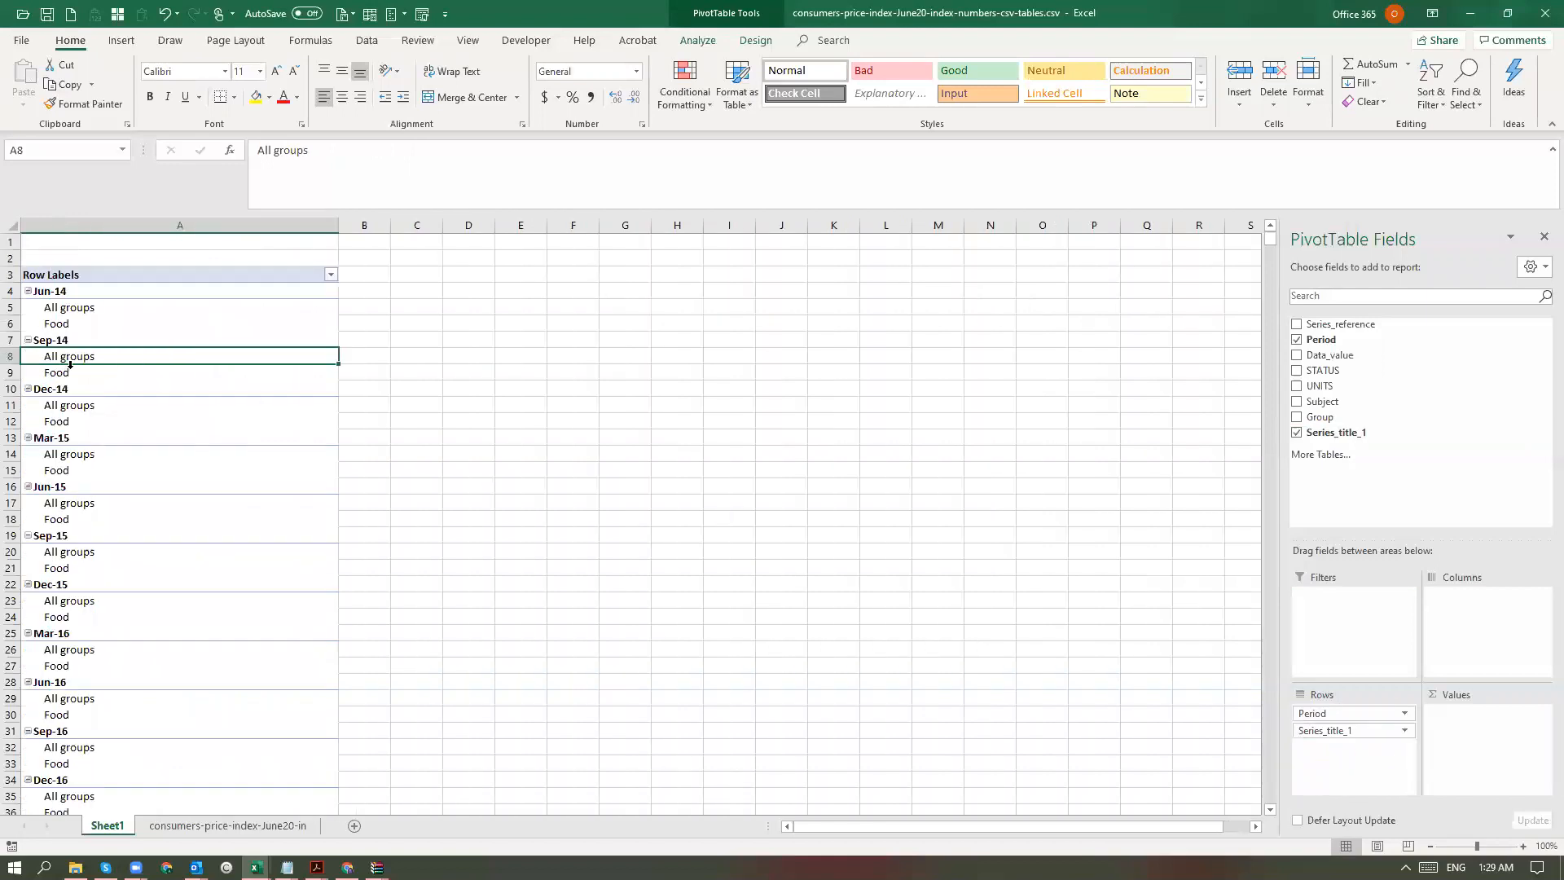
left_click(81, 326)
left_click(105, 361)
left_click(113, 425)
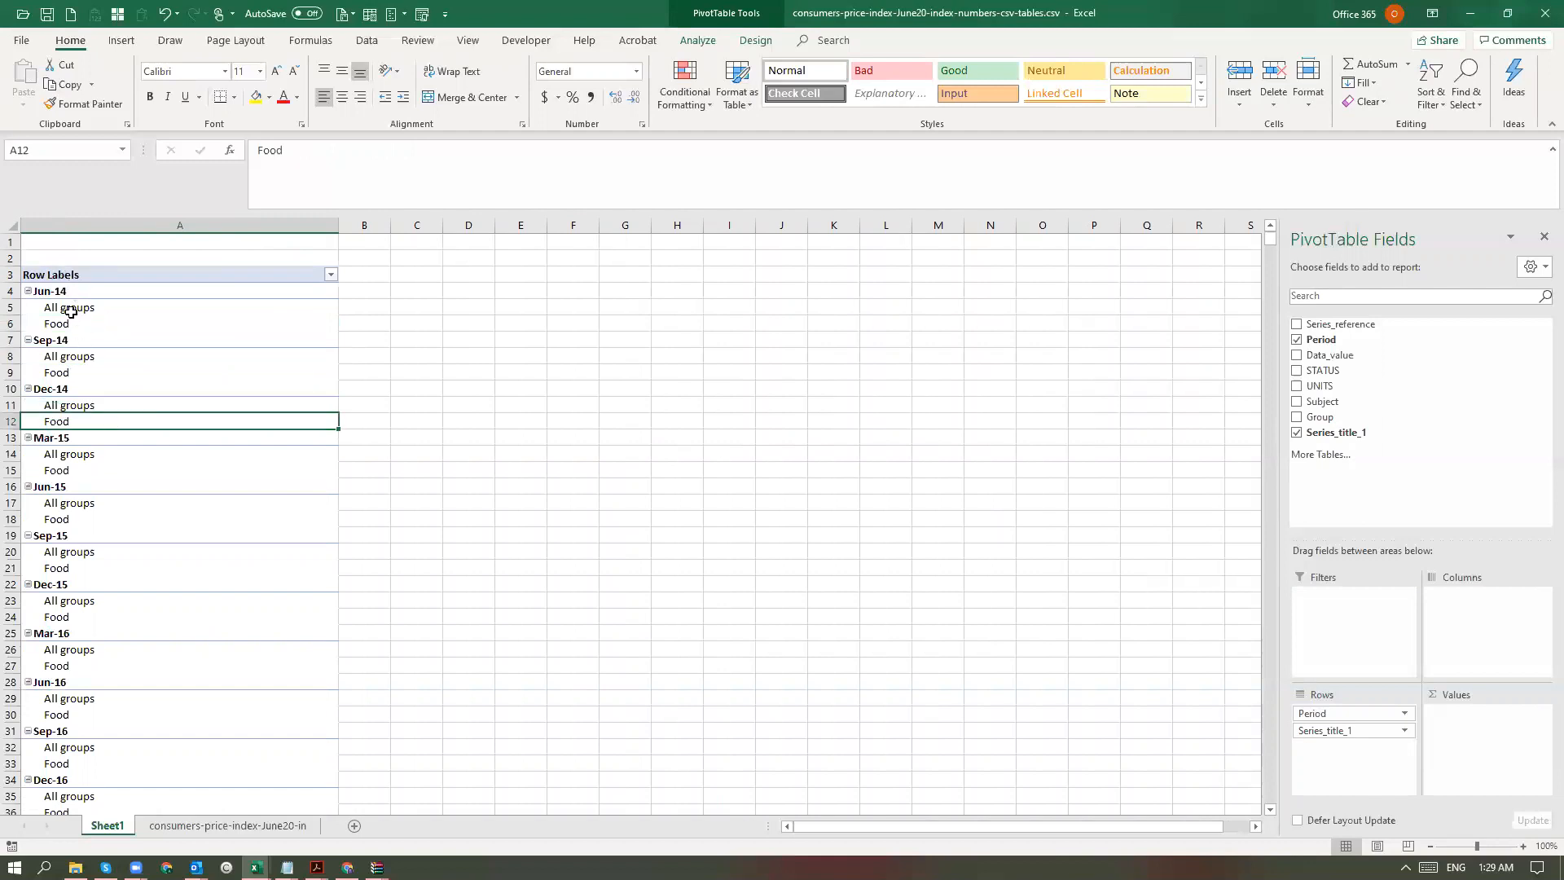
left_click_drag(69, 307, 115, 538)
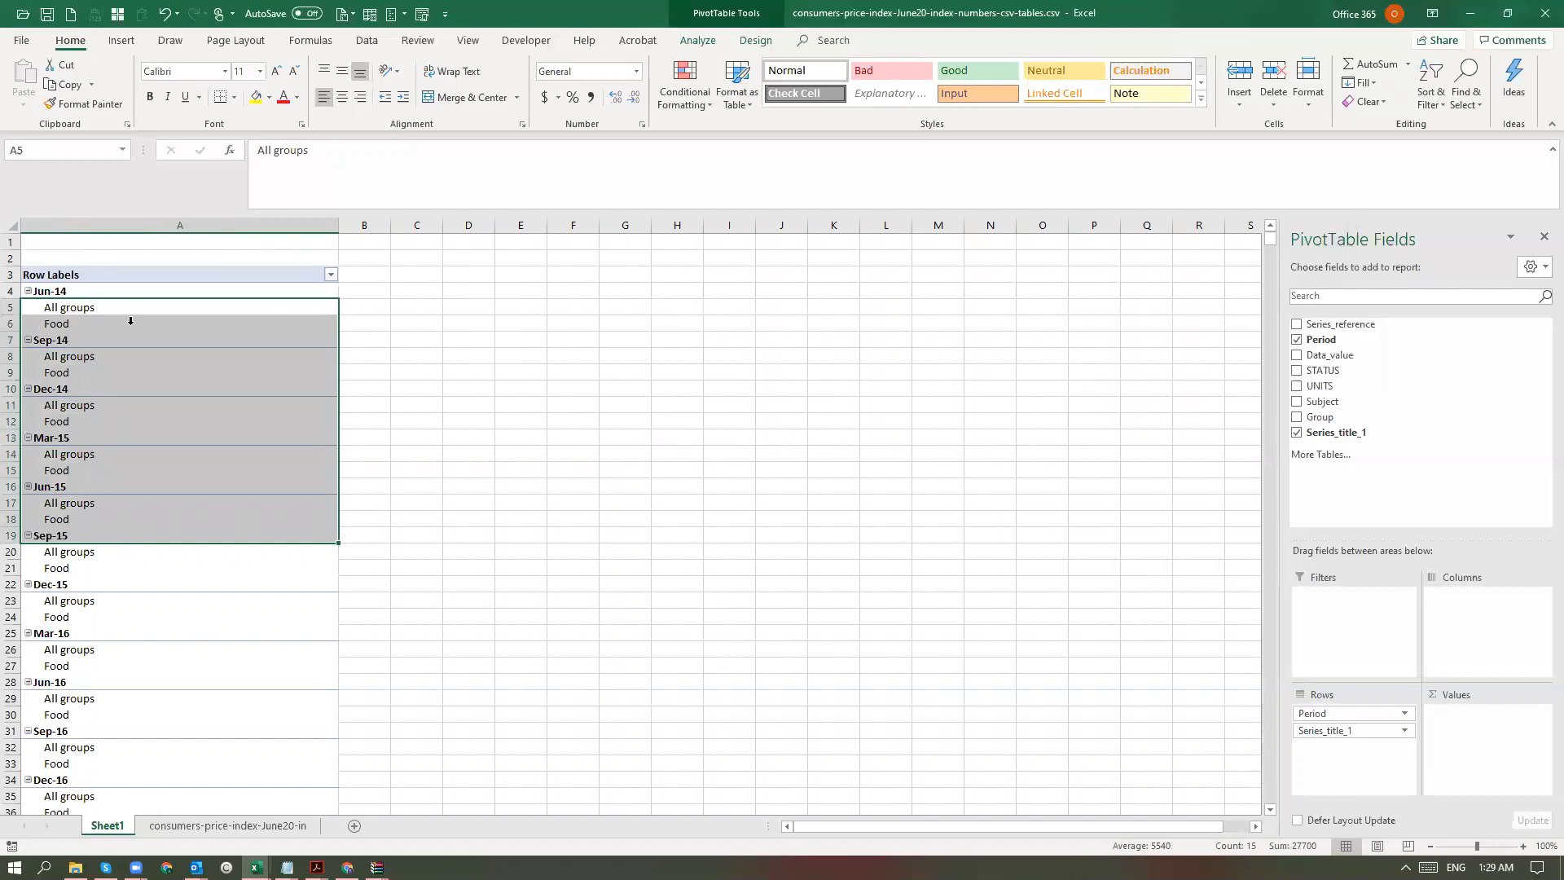
left_click(389, 295)
left_click(231, 291)
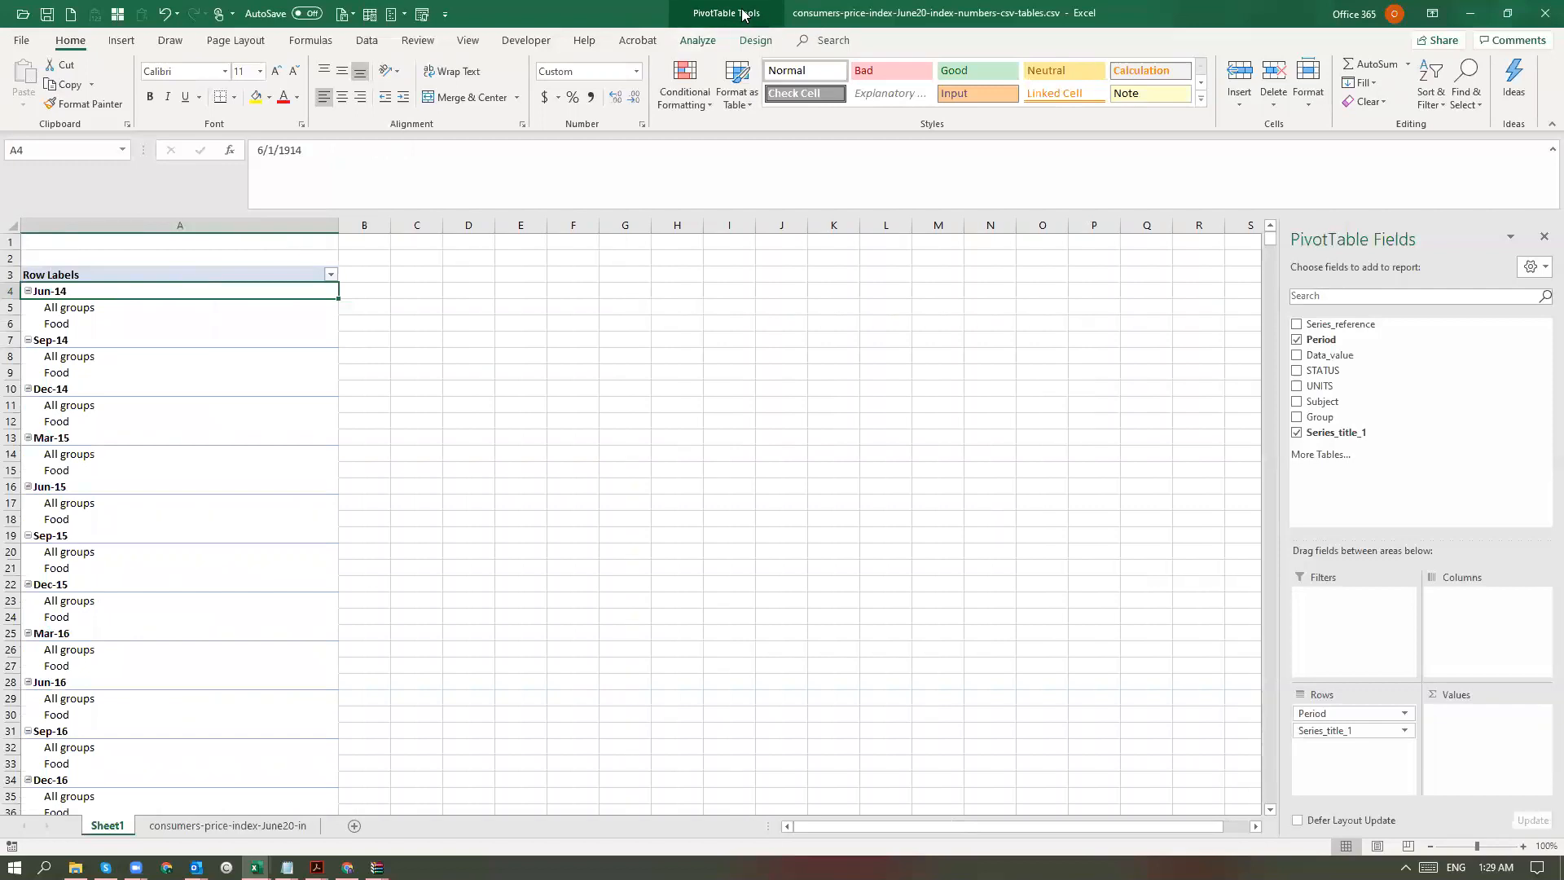
- Set the PivotTable's report layout to Tabular Form so Period and Series_title_1 occupy separate columns
left_click(743, 12)
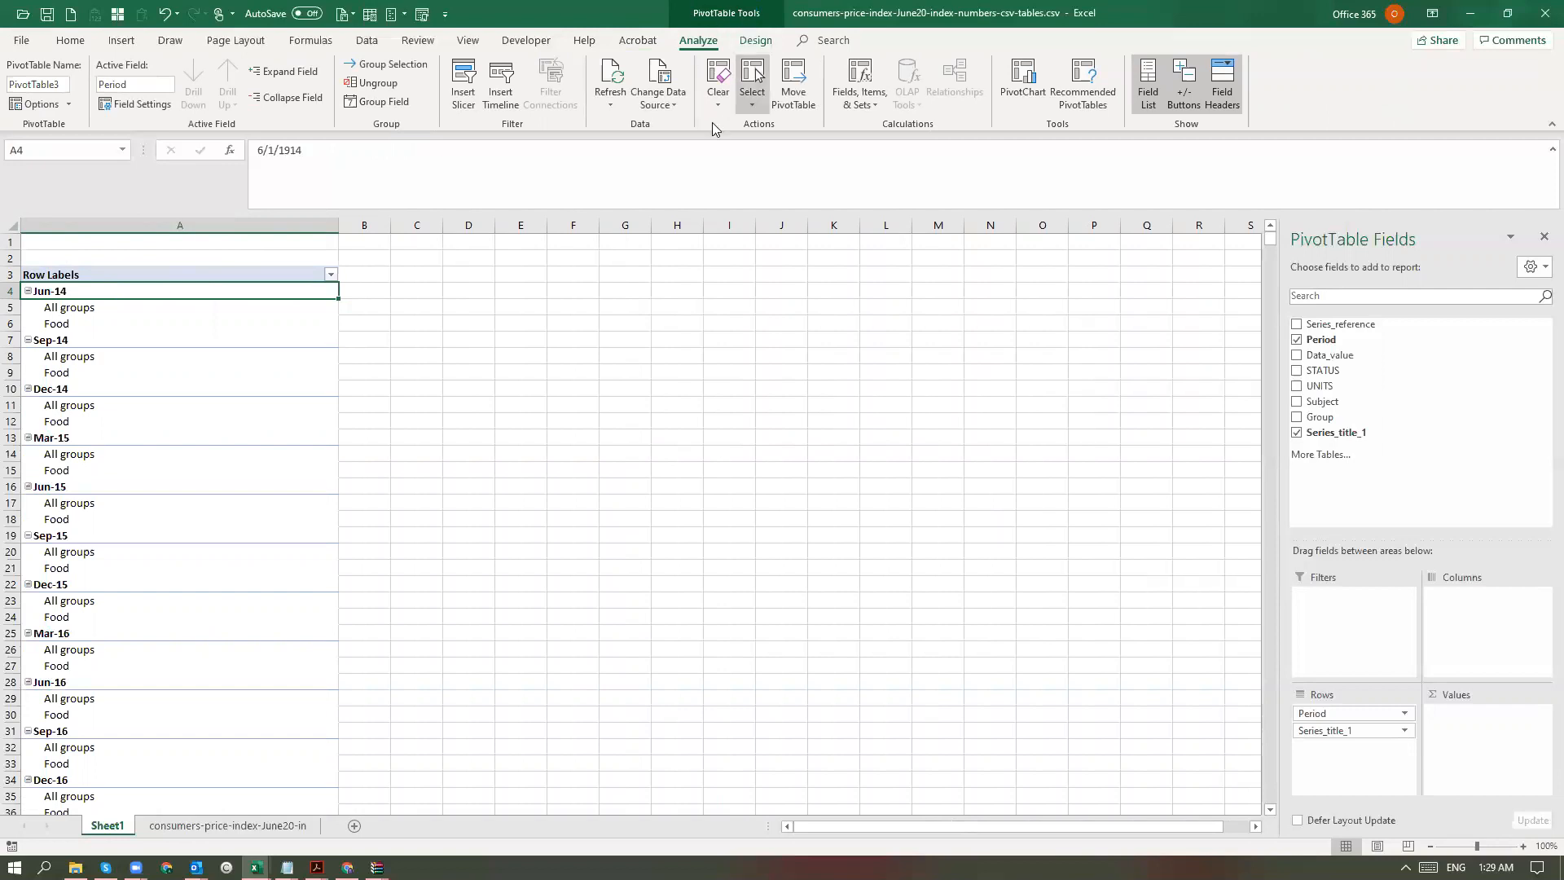
left_click(756, 40)
left_click(111, 97)
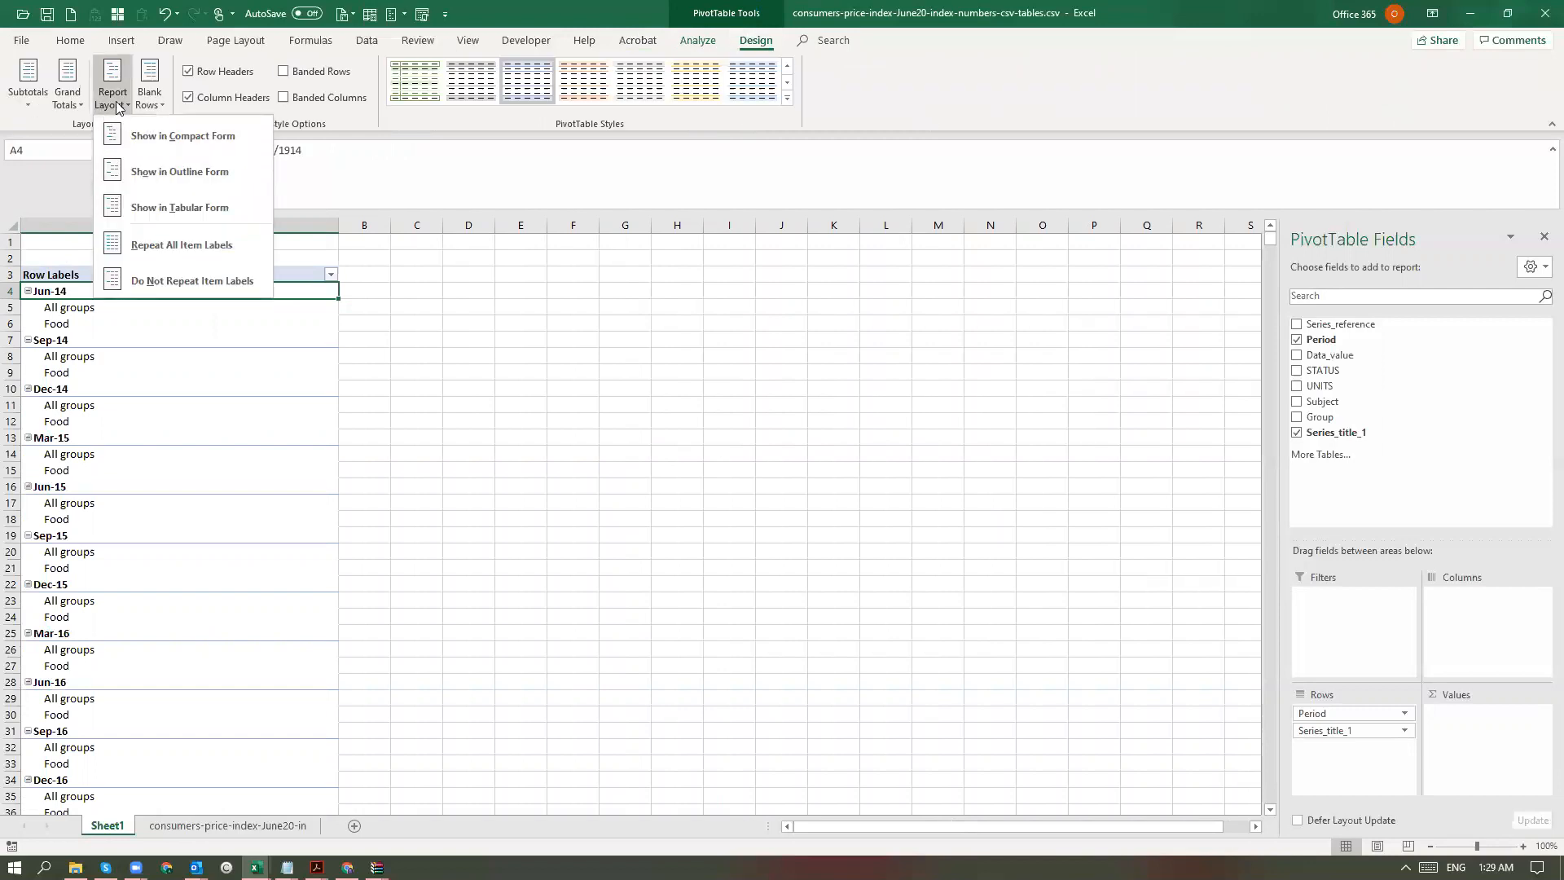
left_click(161, 221)
- Examine the Period dates, their Series_title_1 entries and the subtotal rows in the tabular PivotTable
left_click(59, 325)
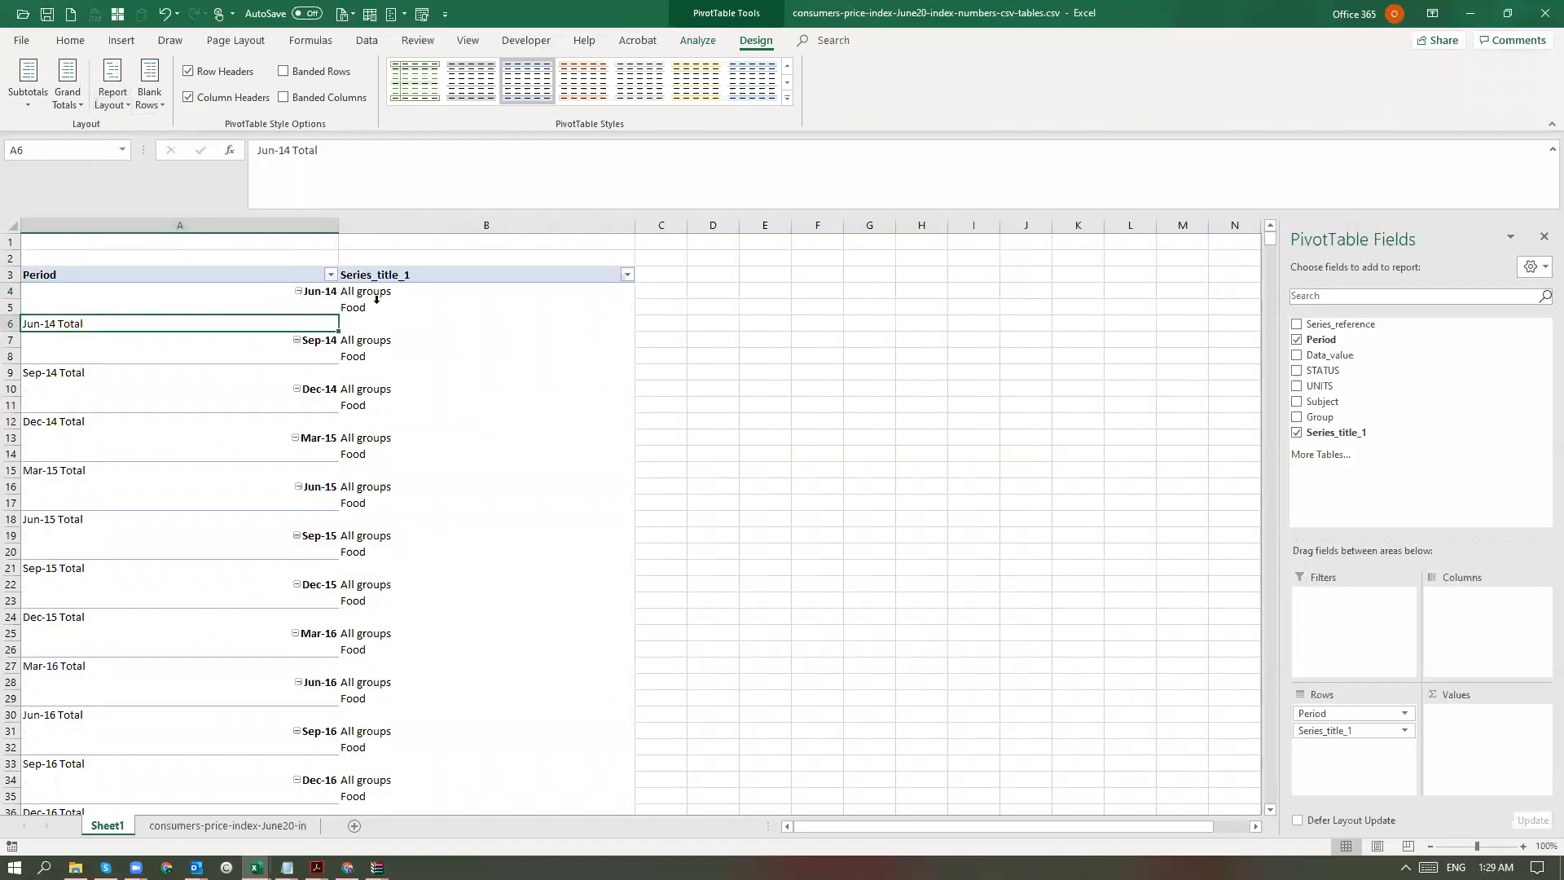
left_click(330, 292)
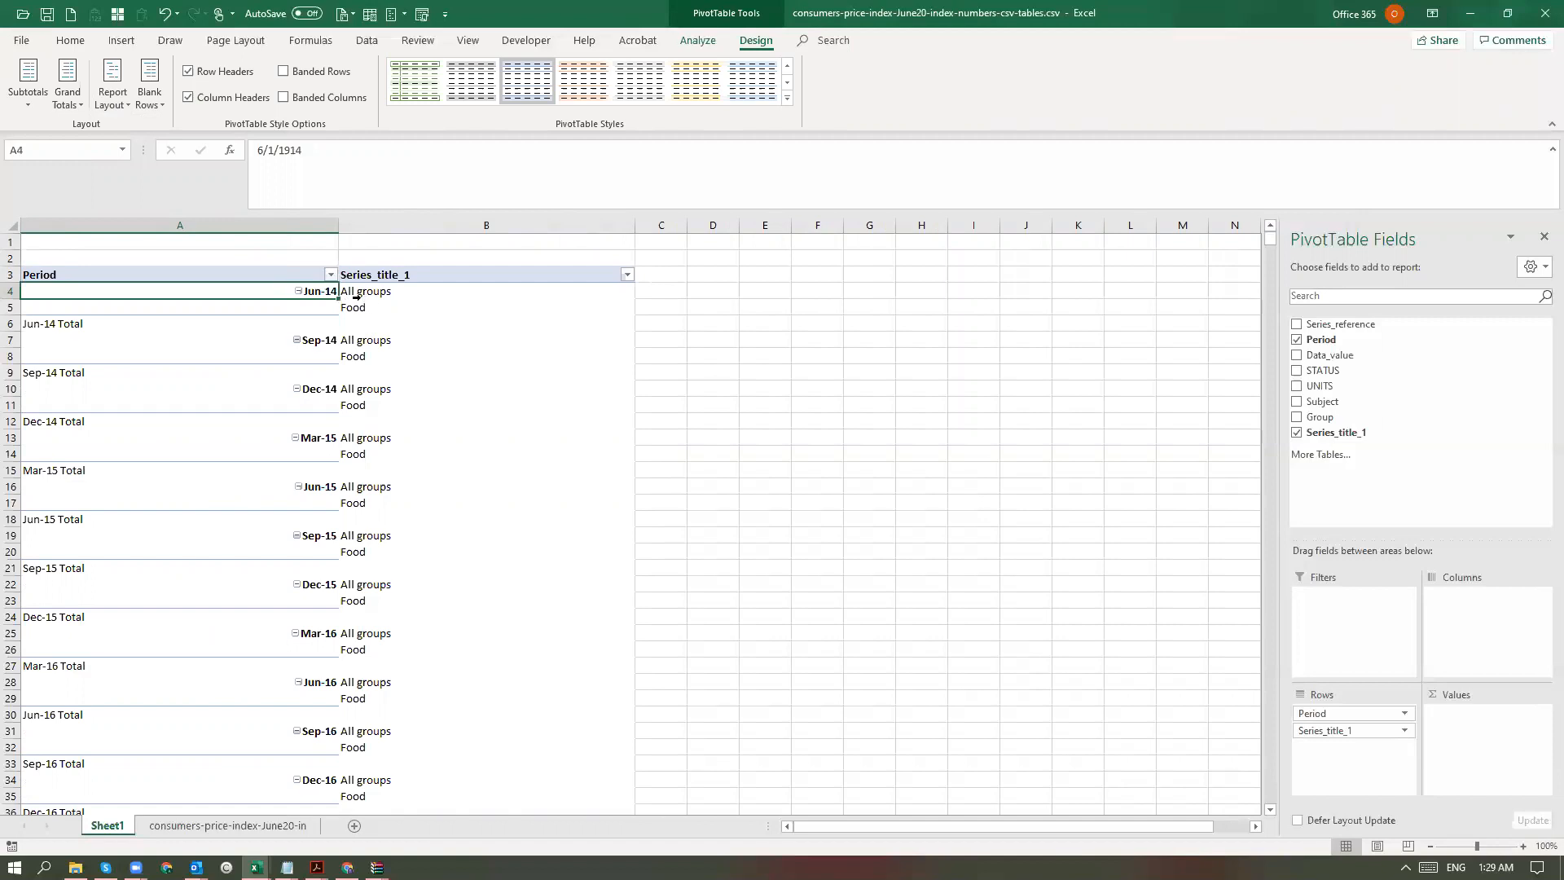
left_click(389, 296)
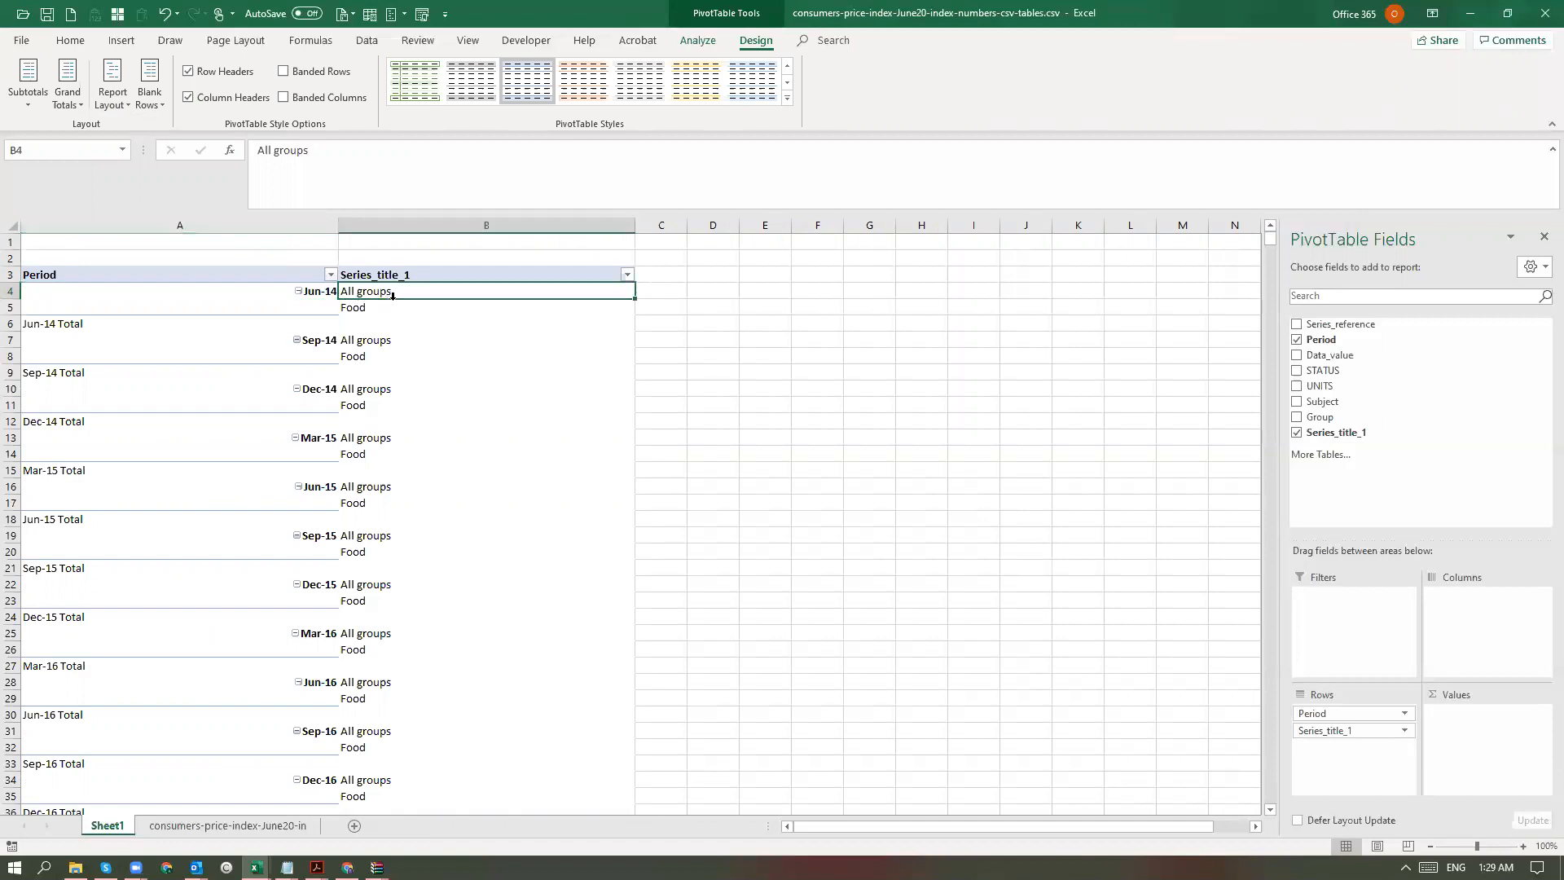
left_click(376, 308)
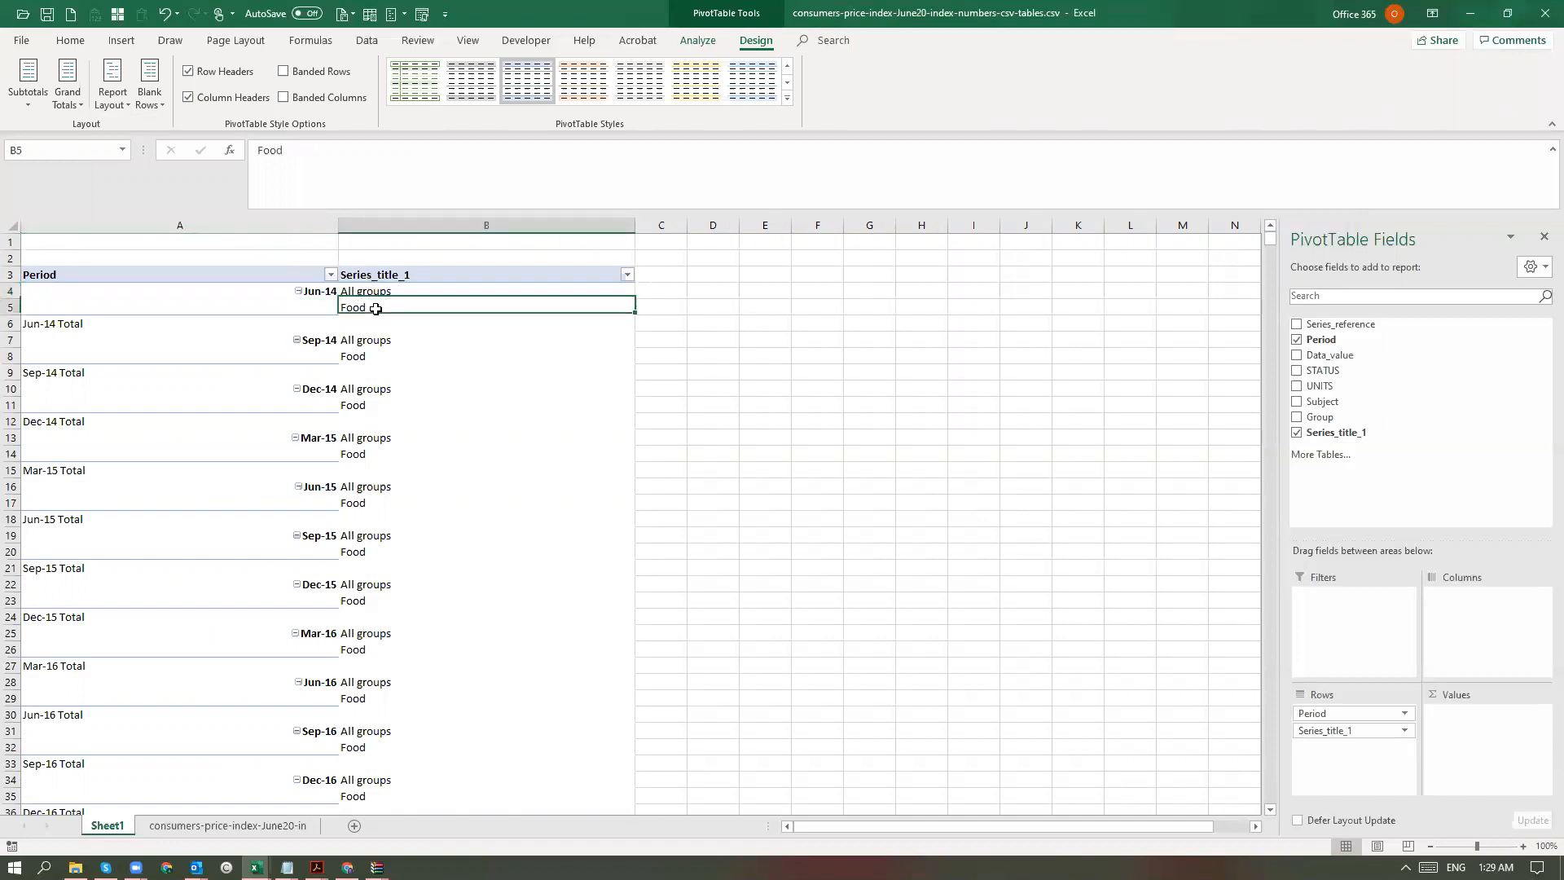
left_click(60, 327)
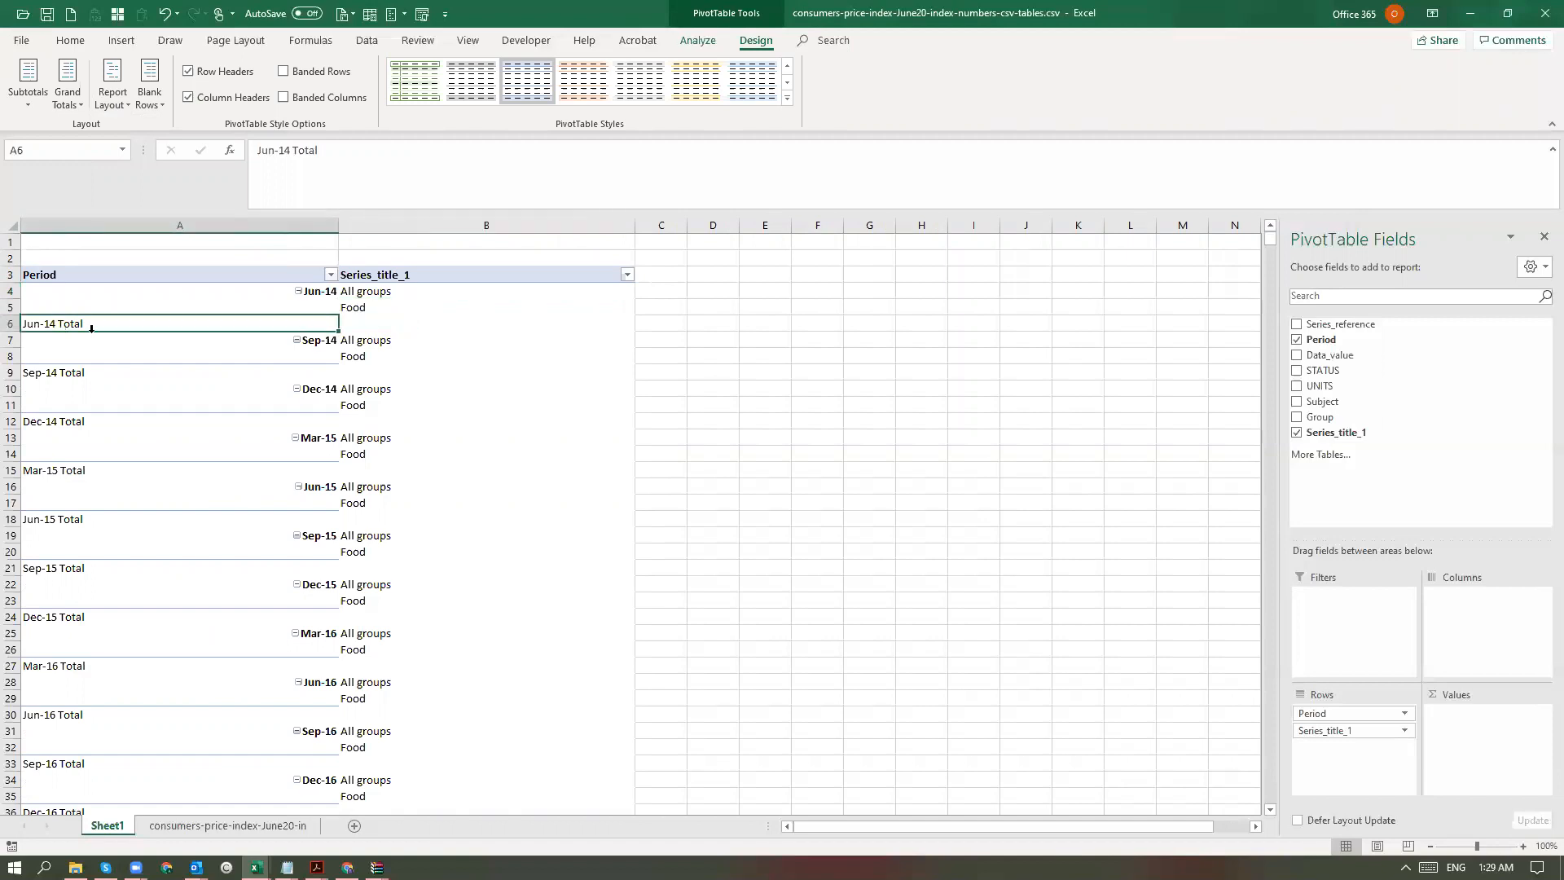
left_click(309, 344)
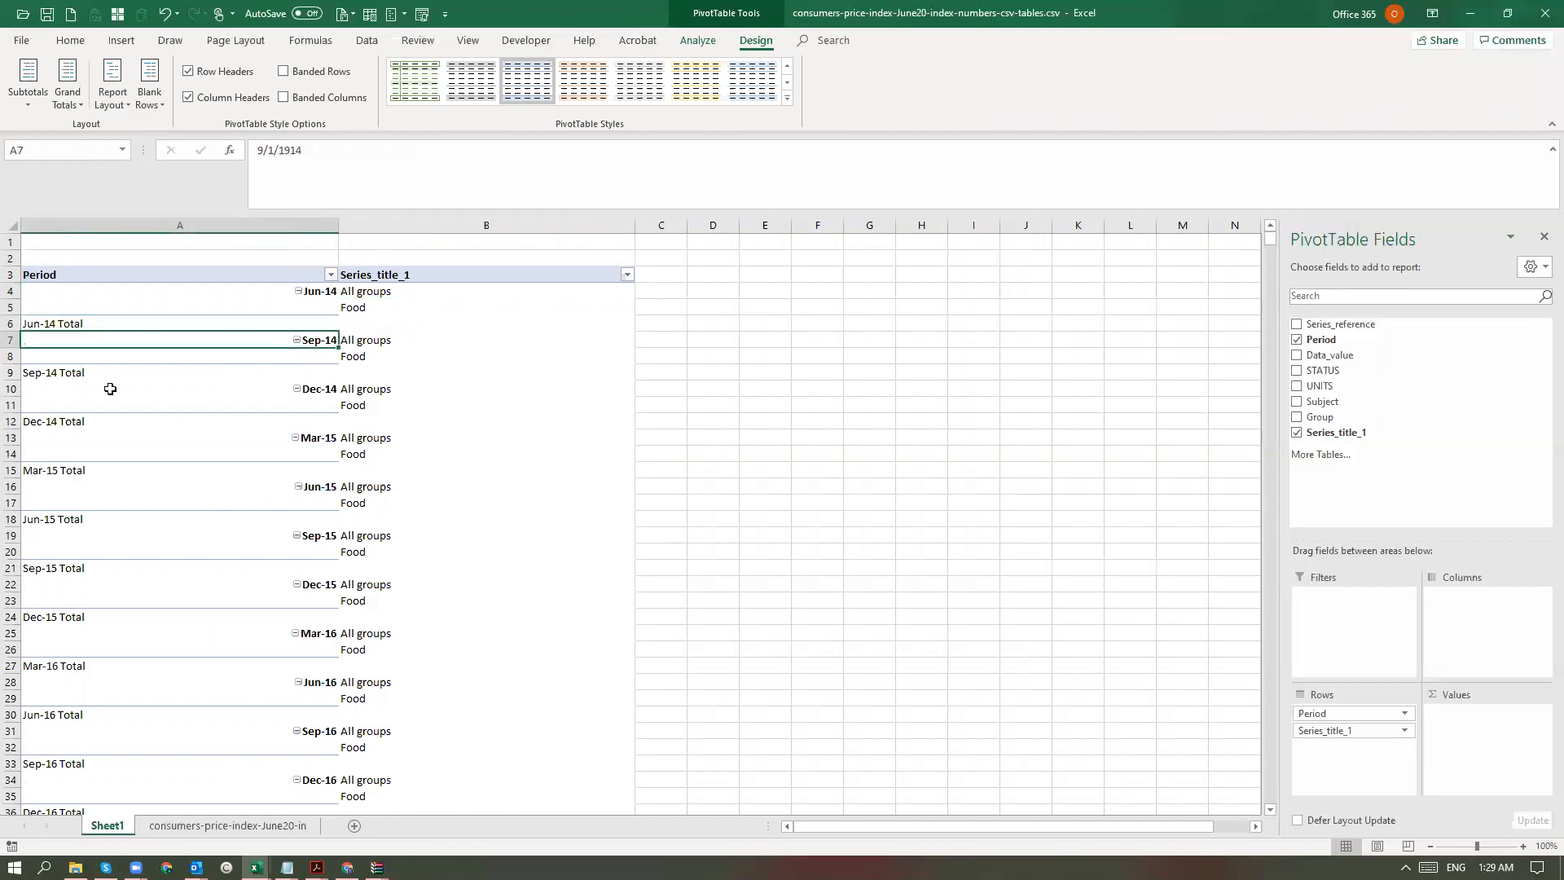
left_click(82, 325)
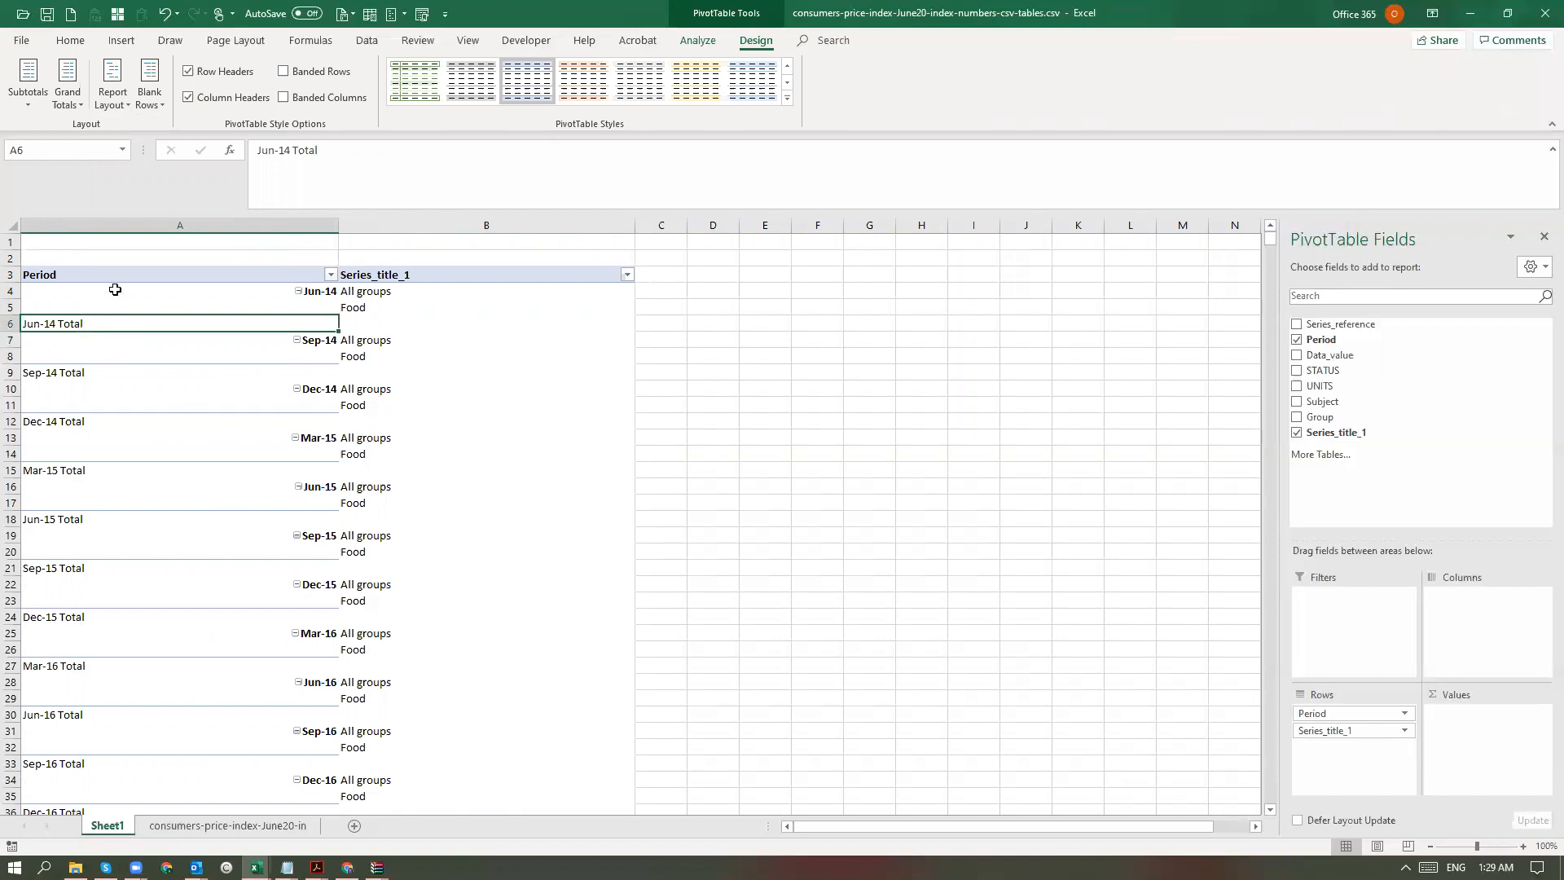
- Turn off all subtotals in the PivotTable
right_click(90, 325)
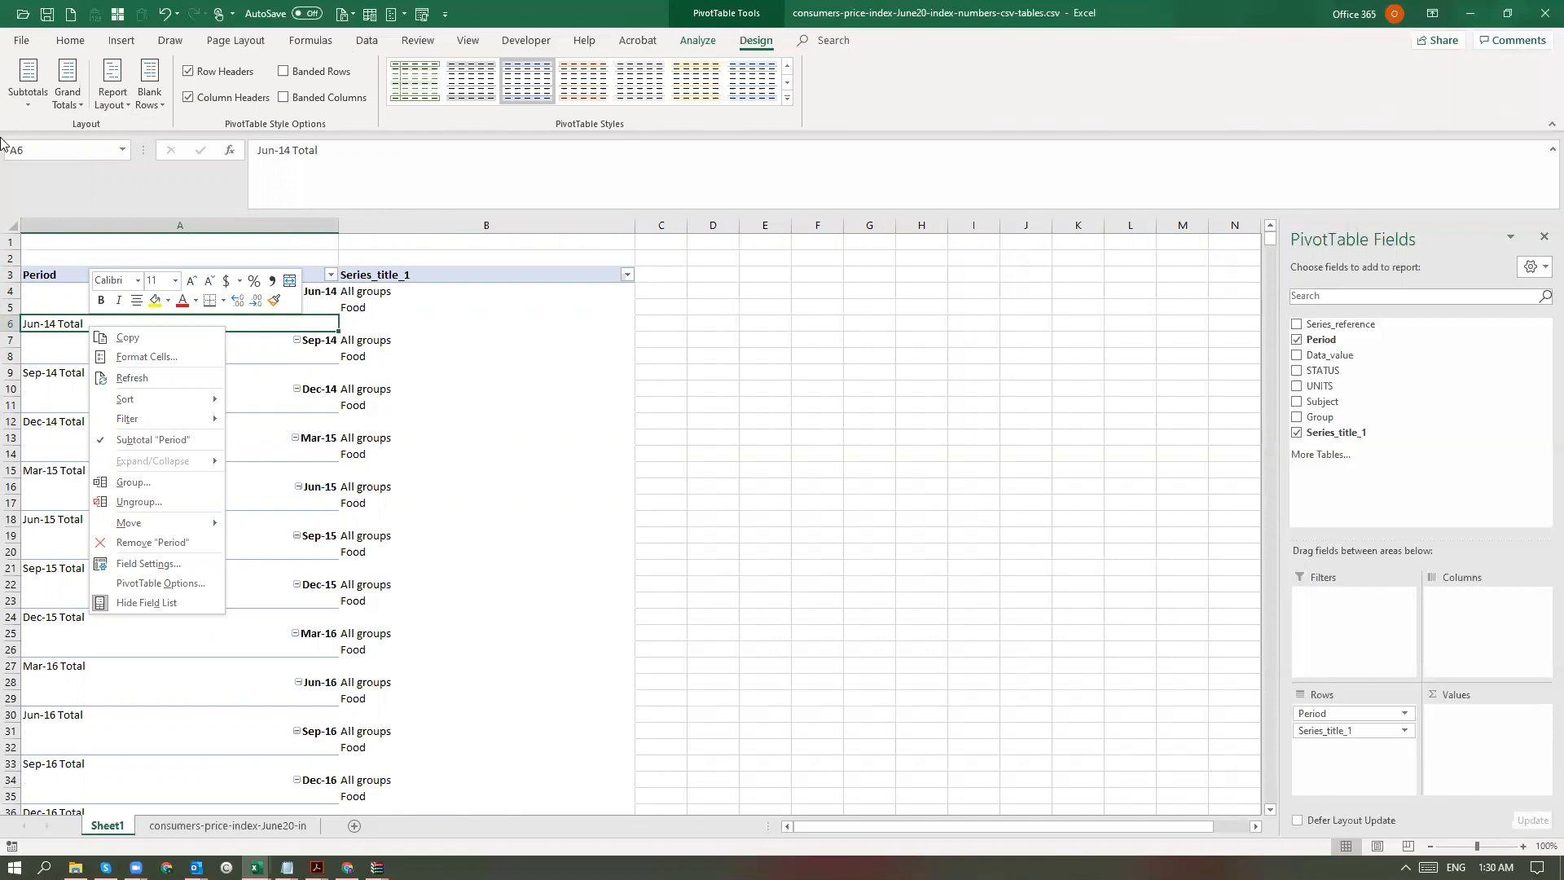
left_click(30, 110)
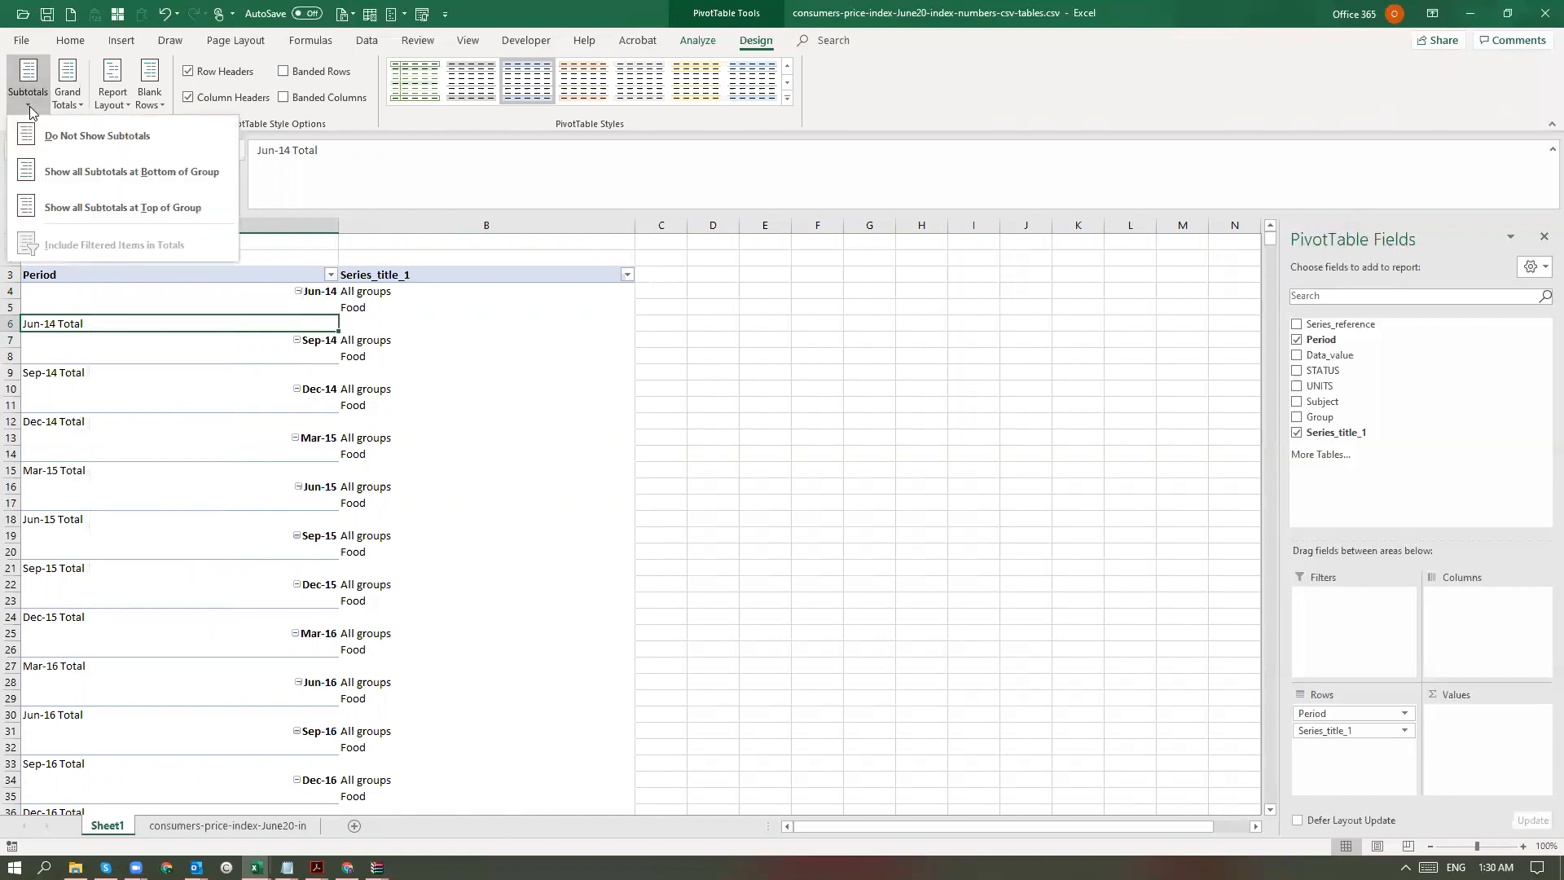
left_click(63, 137)
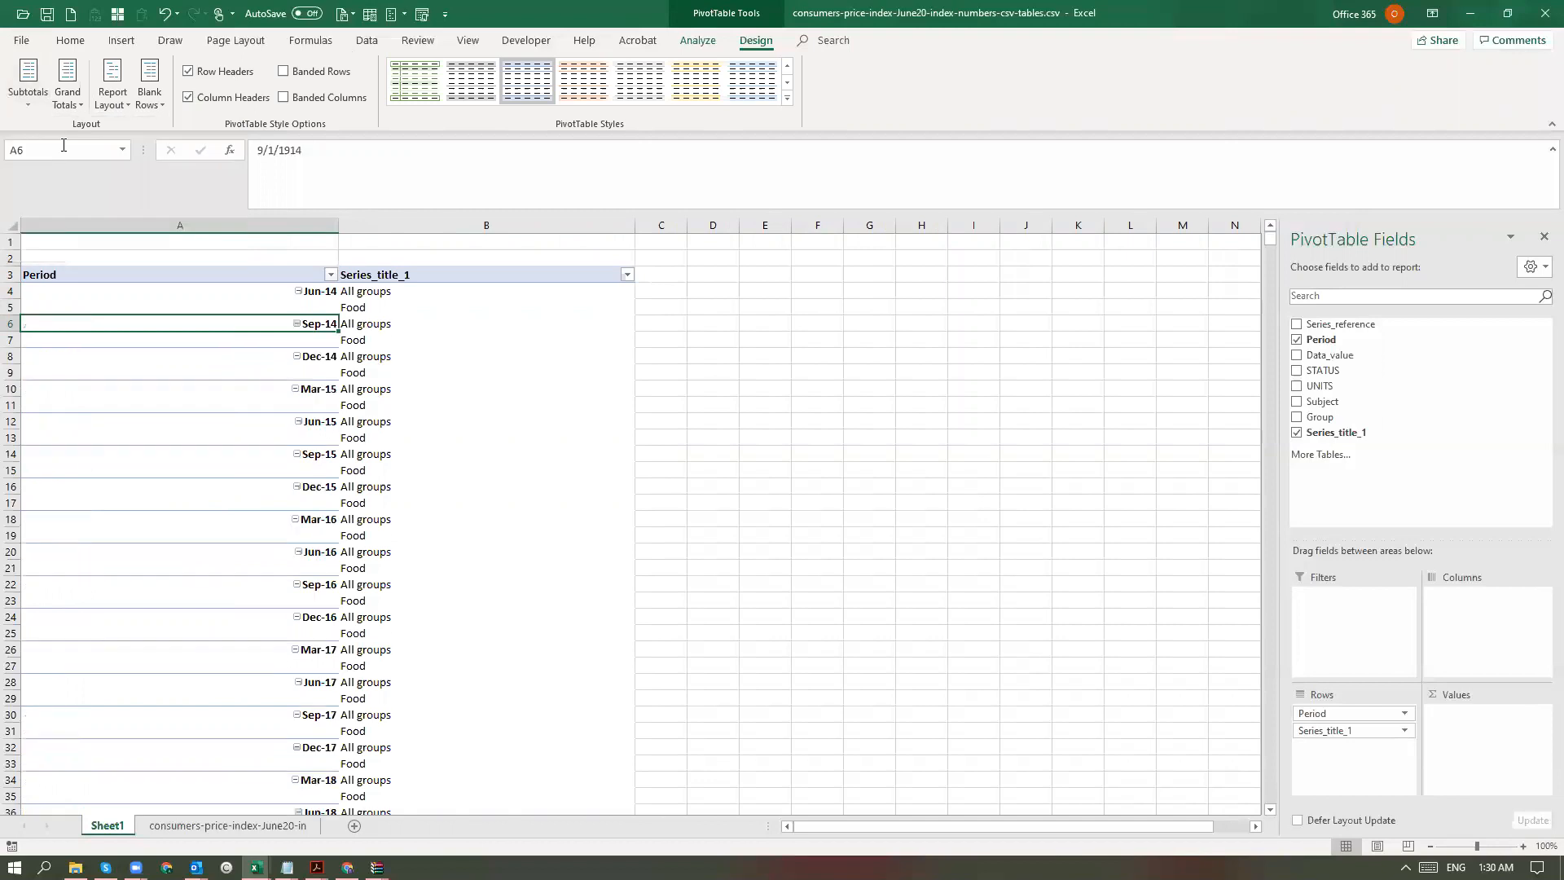
- Narrow column A, which holds the Period dates, to bring them closer to their row numbers
left_click(234, 307)
left_click(330, 226)
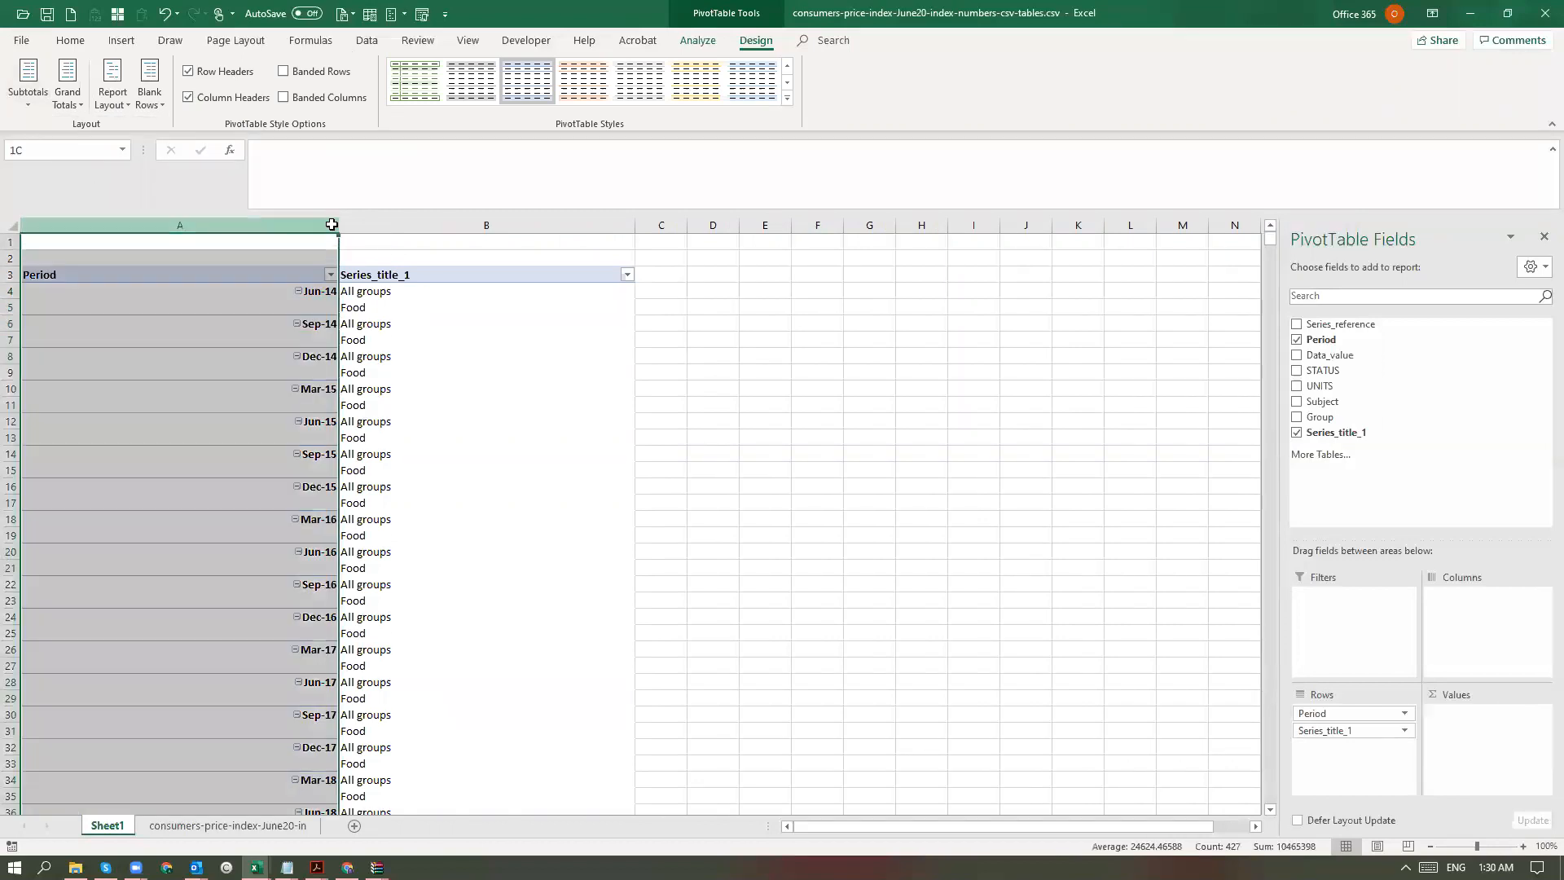
left_click_drag(338, 229, 144, 231)
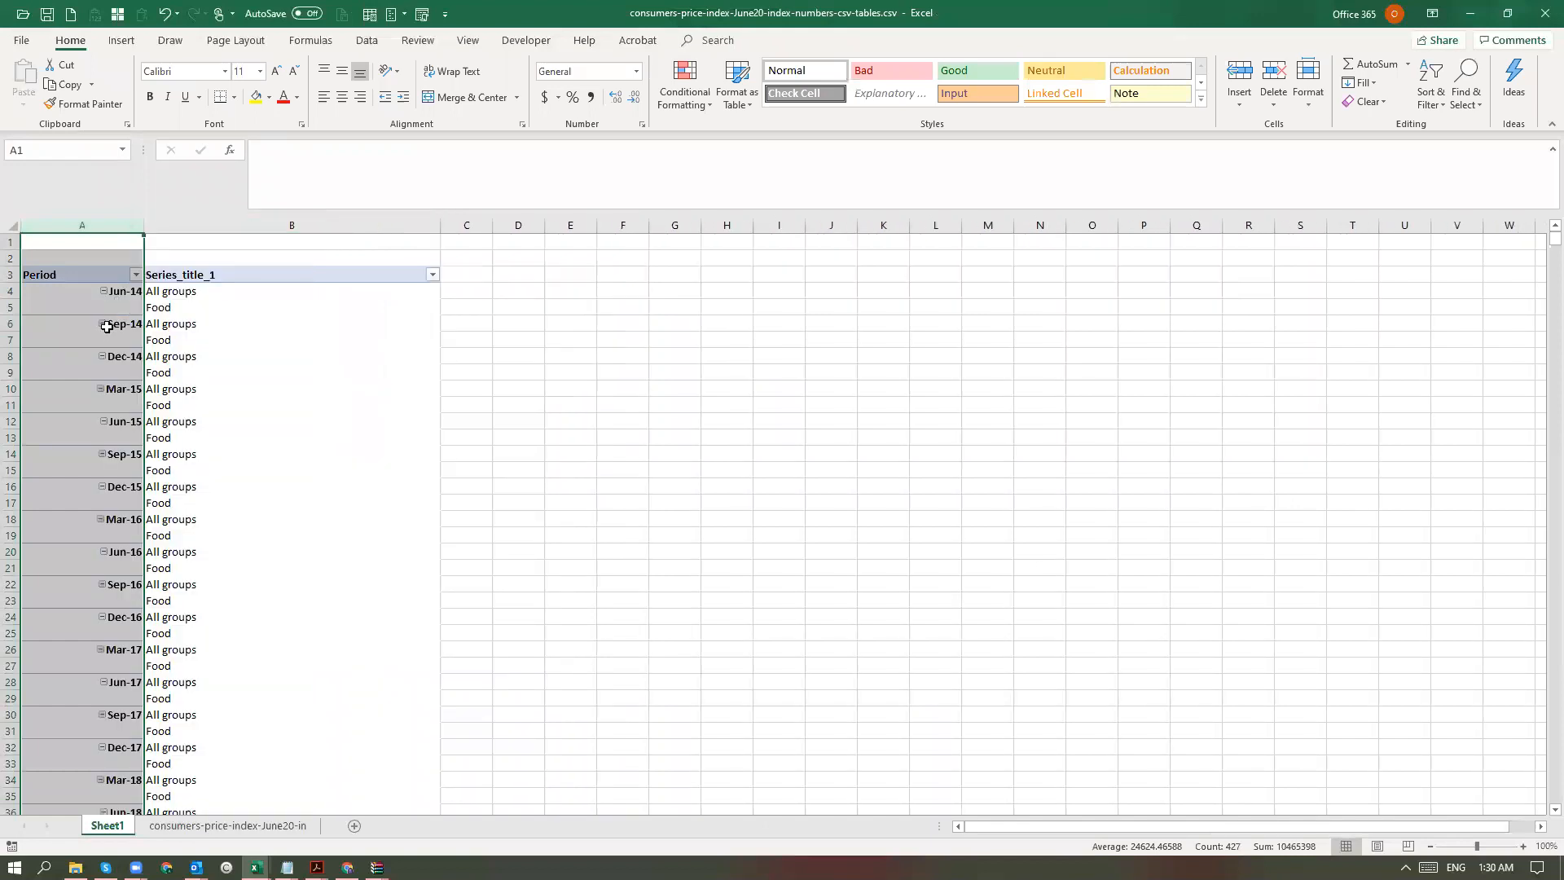
- Inspect the blank Period cells beside the Food entries, collapsing and re-expanding the Jun-14 item along the way
left_click(106, 328)
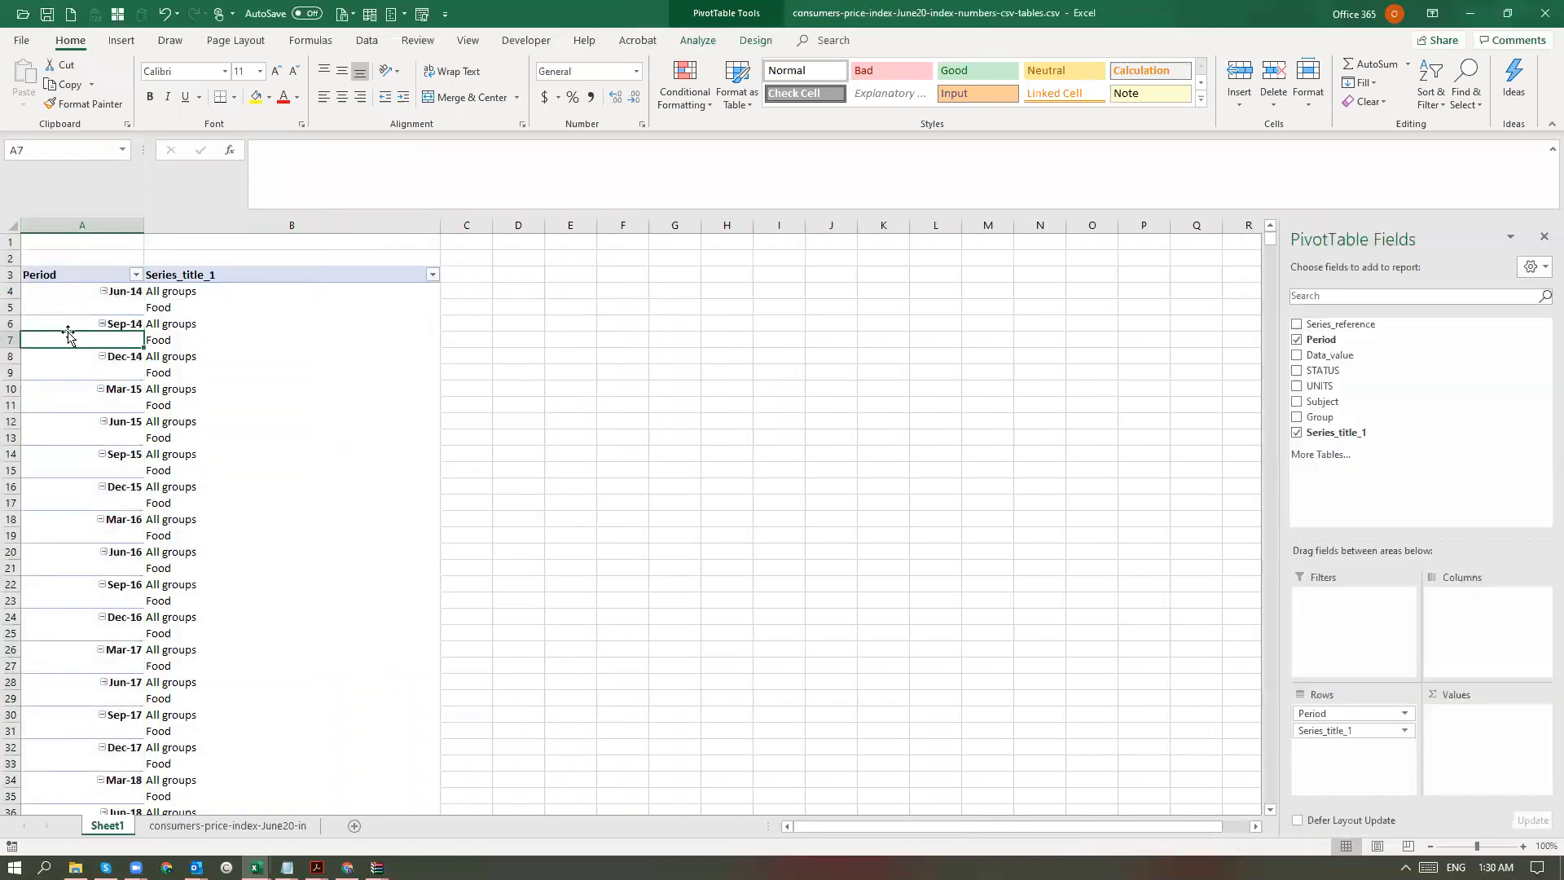
left_click(68, 312)
left_click(79, 307)
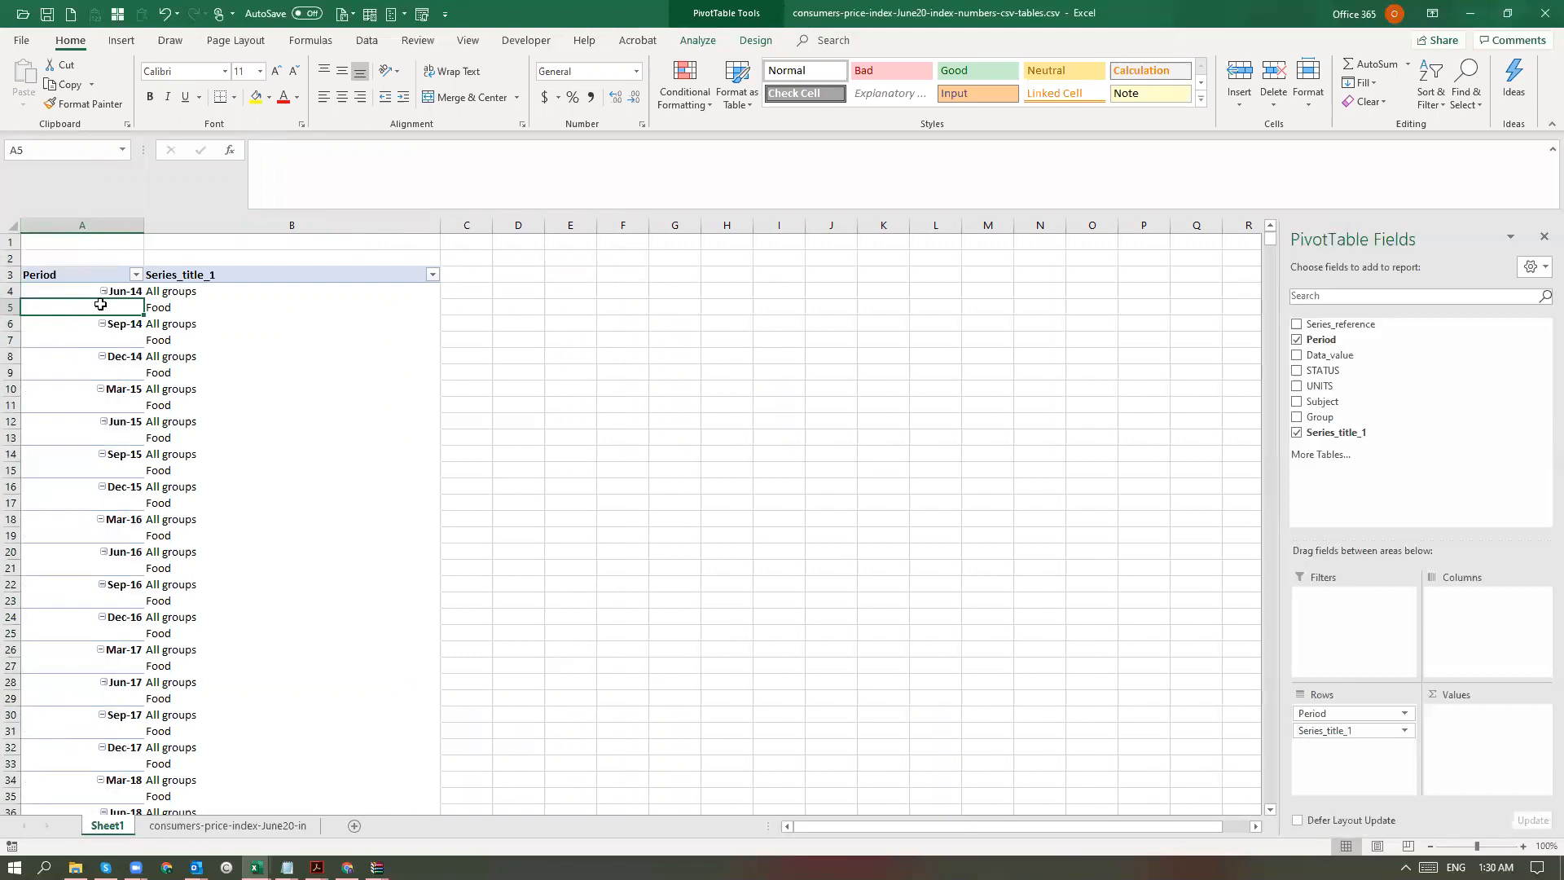
left_click(104, 291)
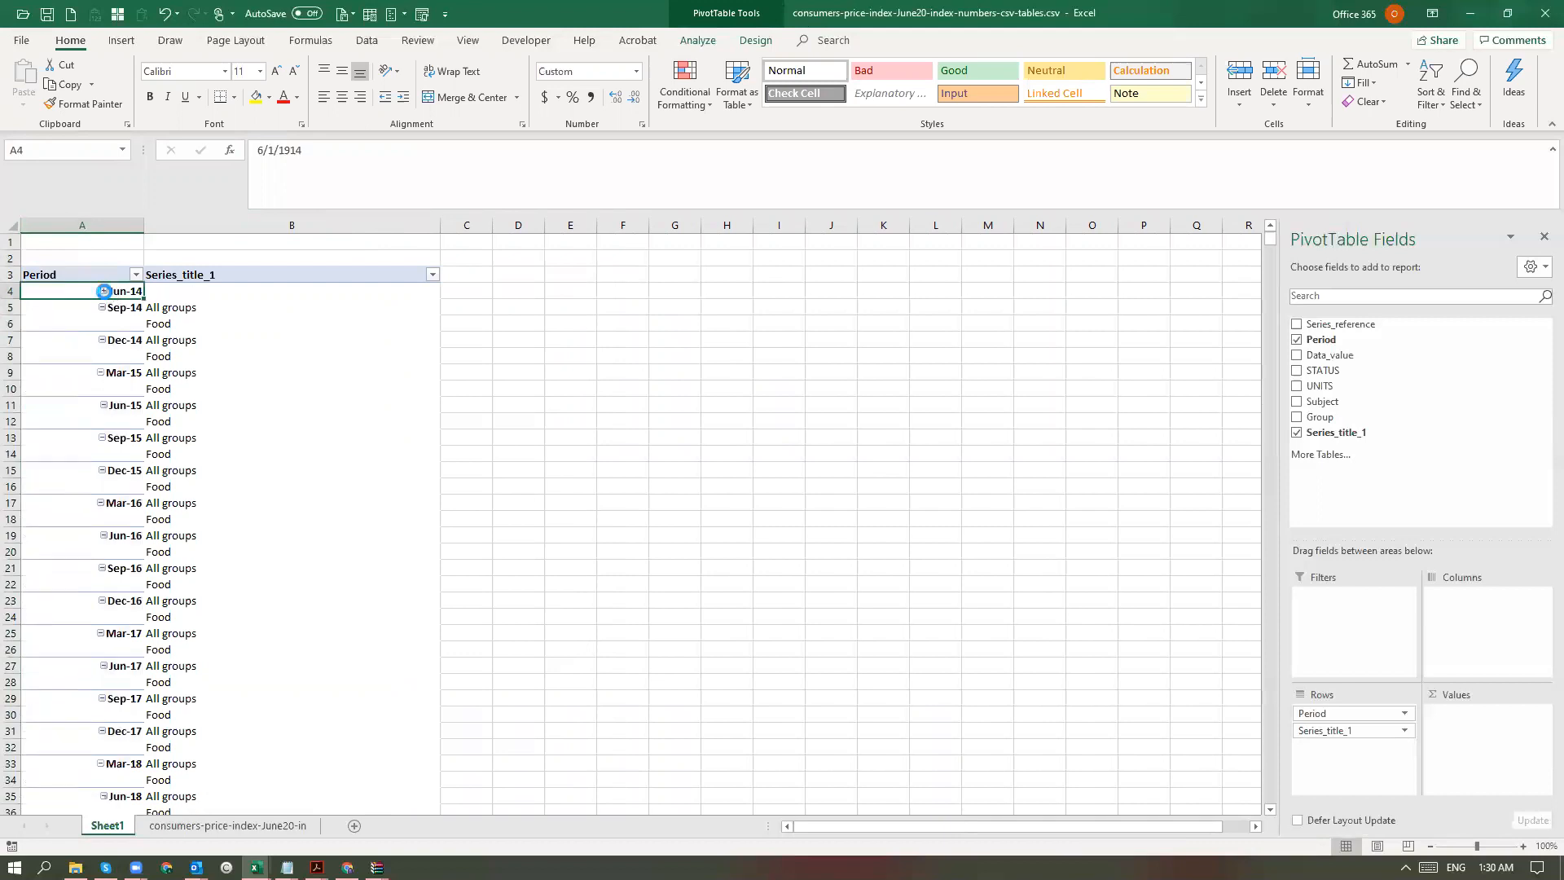
left_click(103, 291)
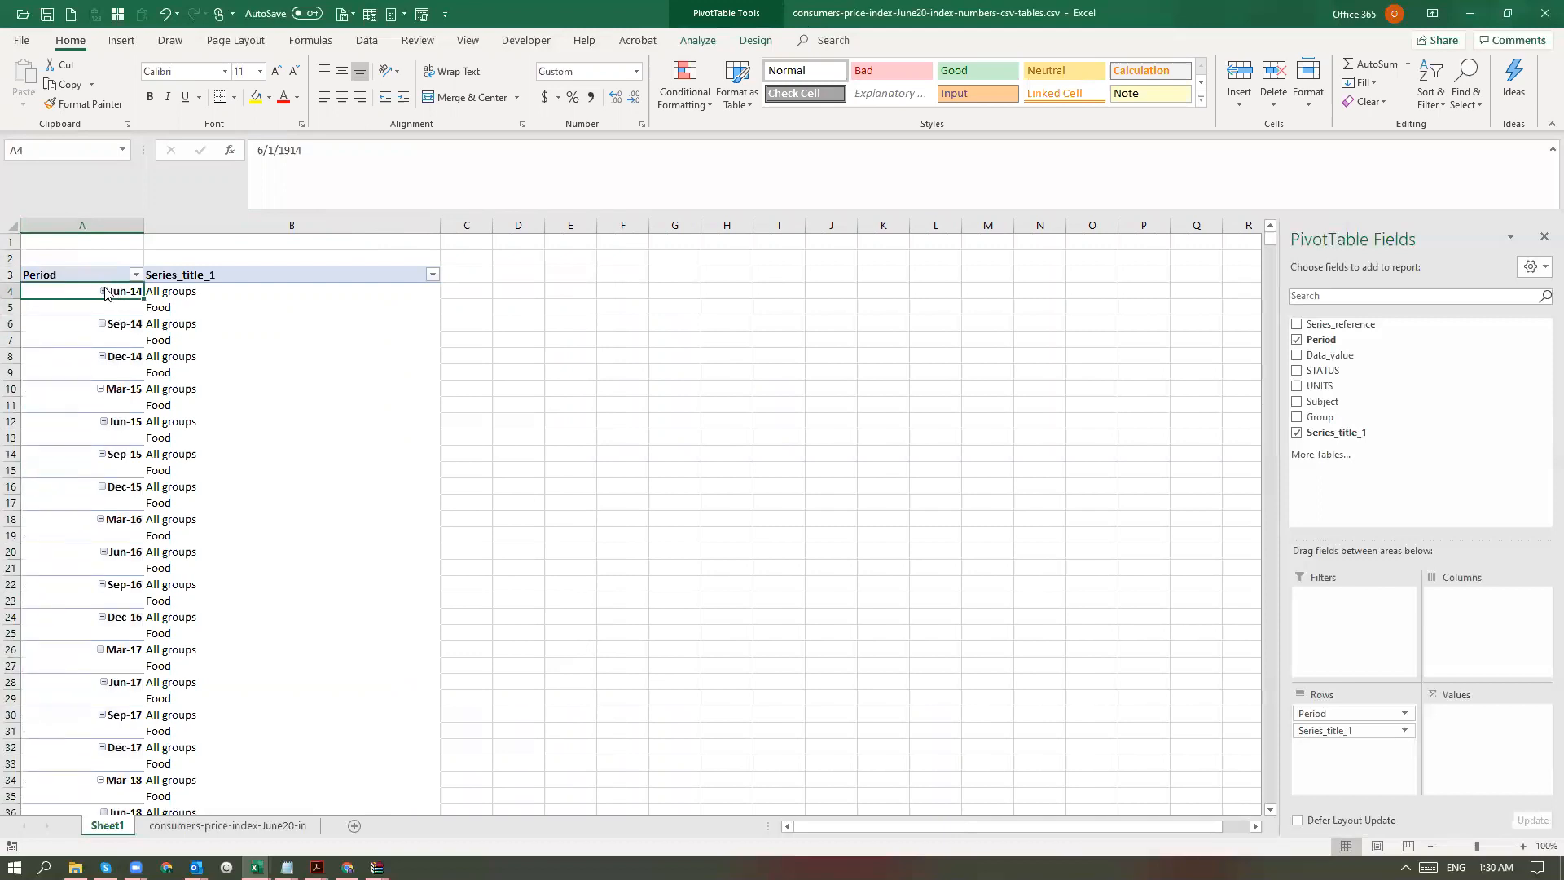
left_click(211, 294)
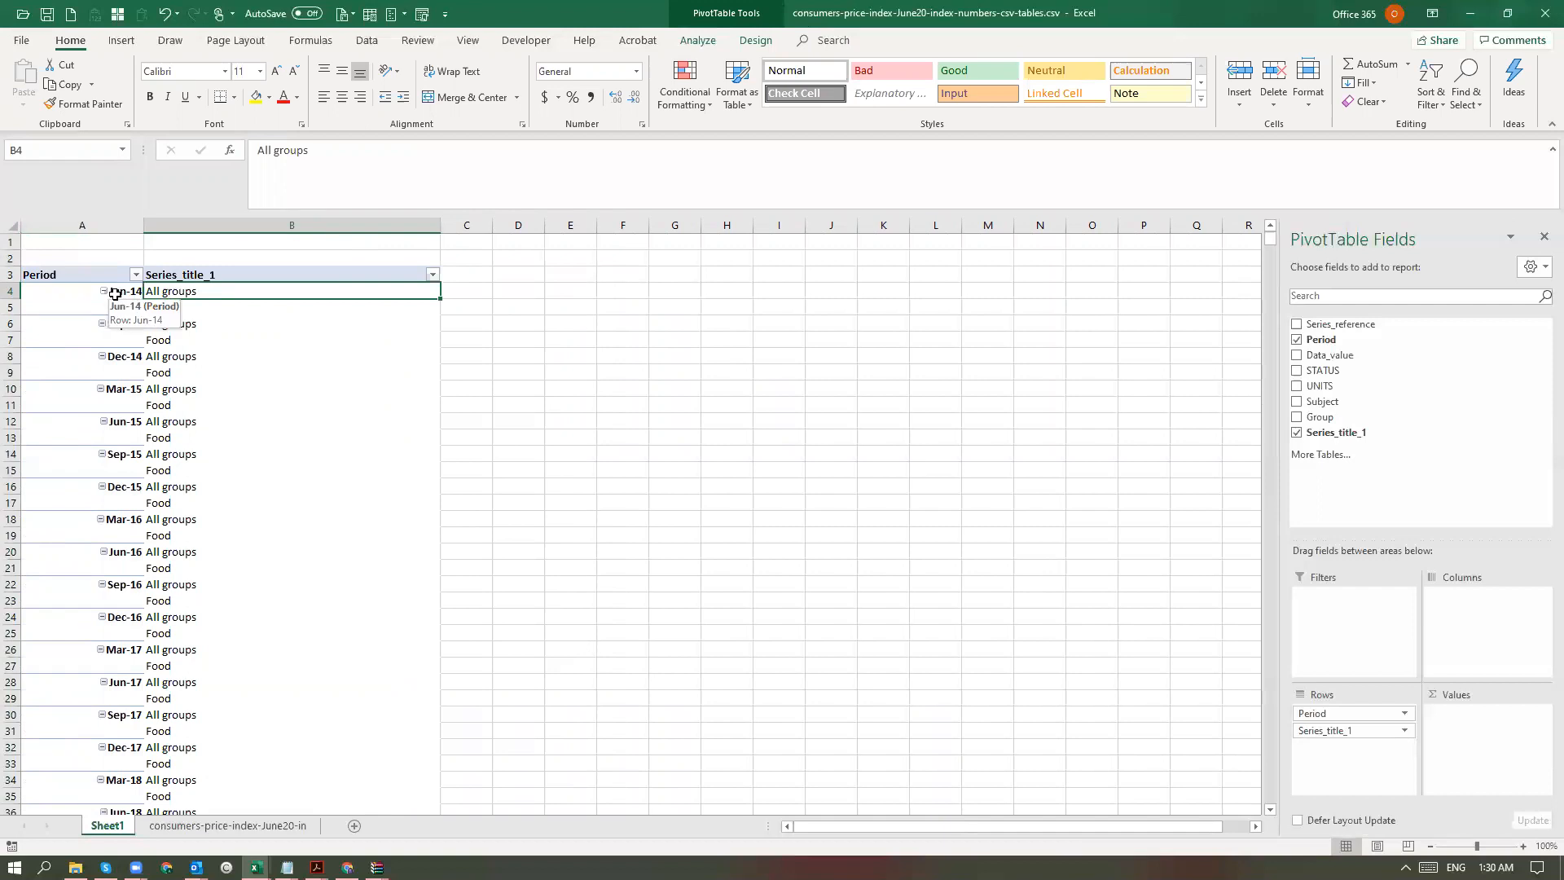
left_click(115, 295)
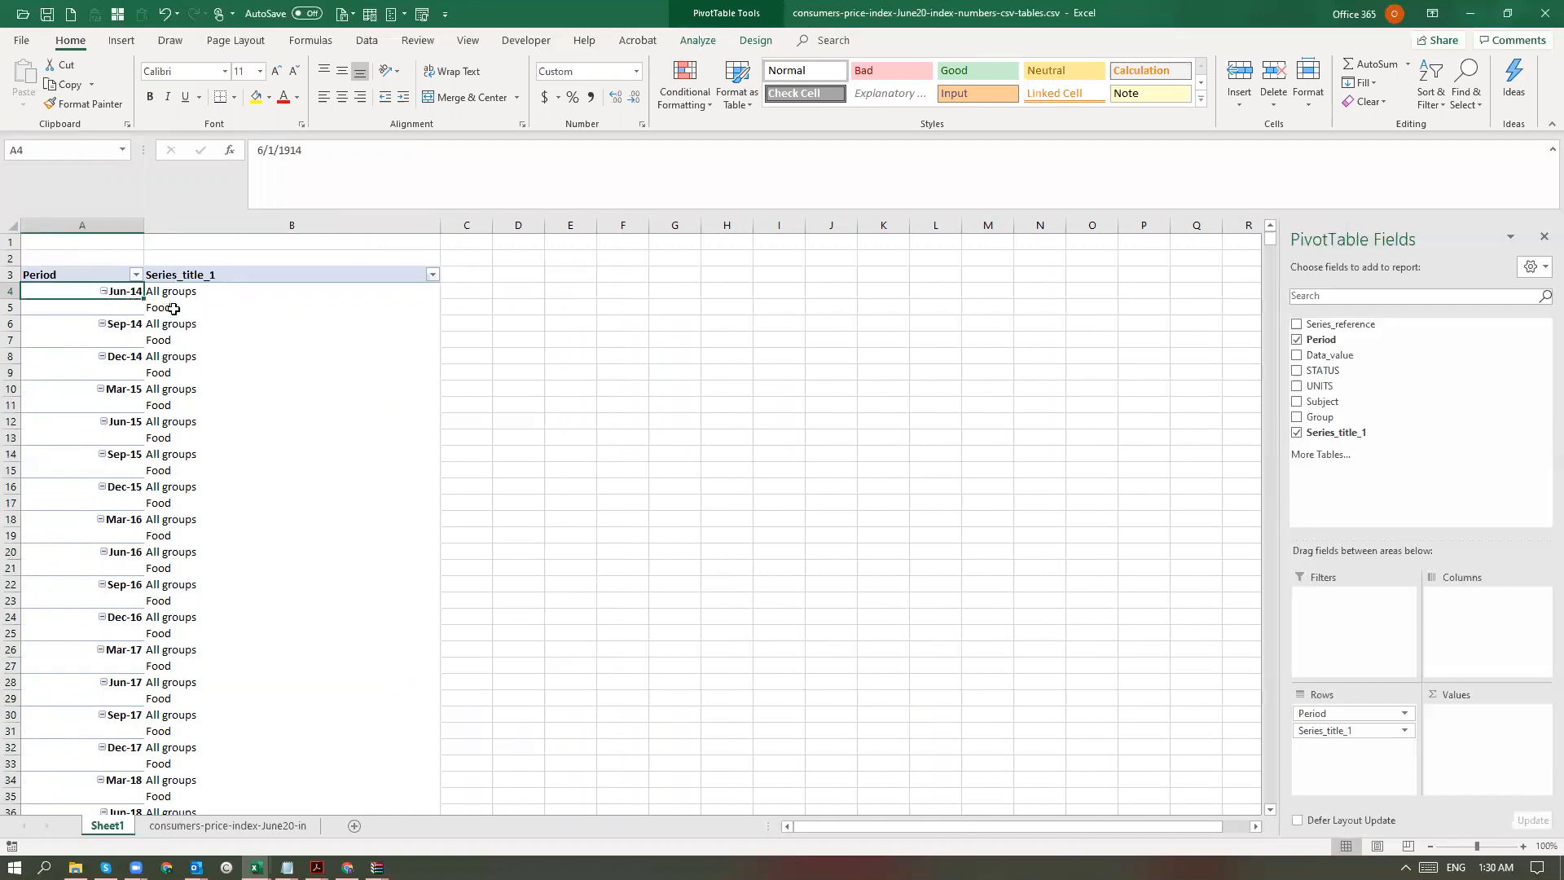
left_click(147, 307)
left_click(118, 307)
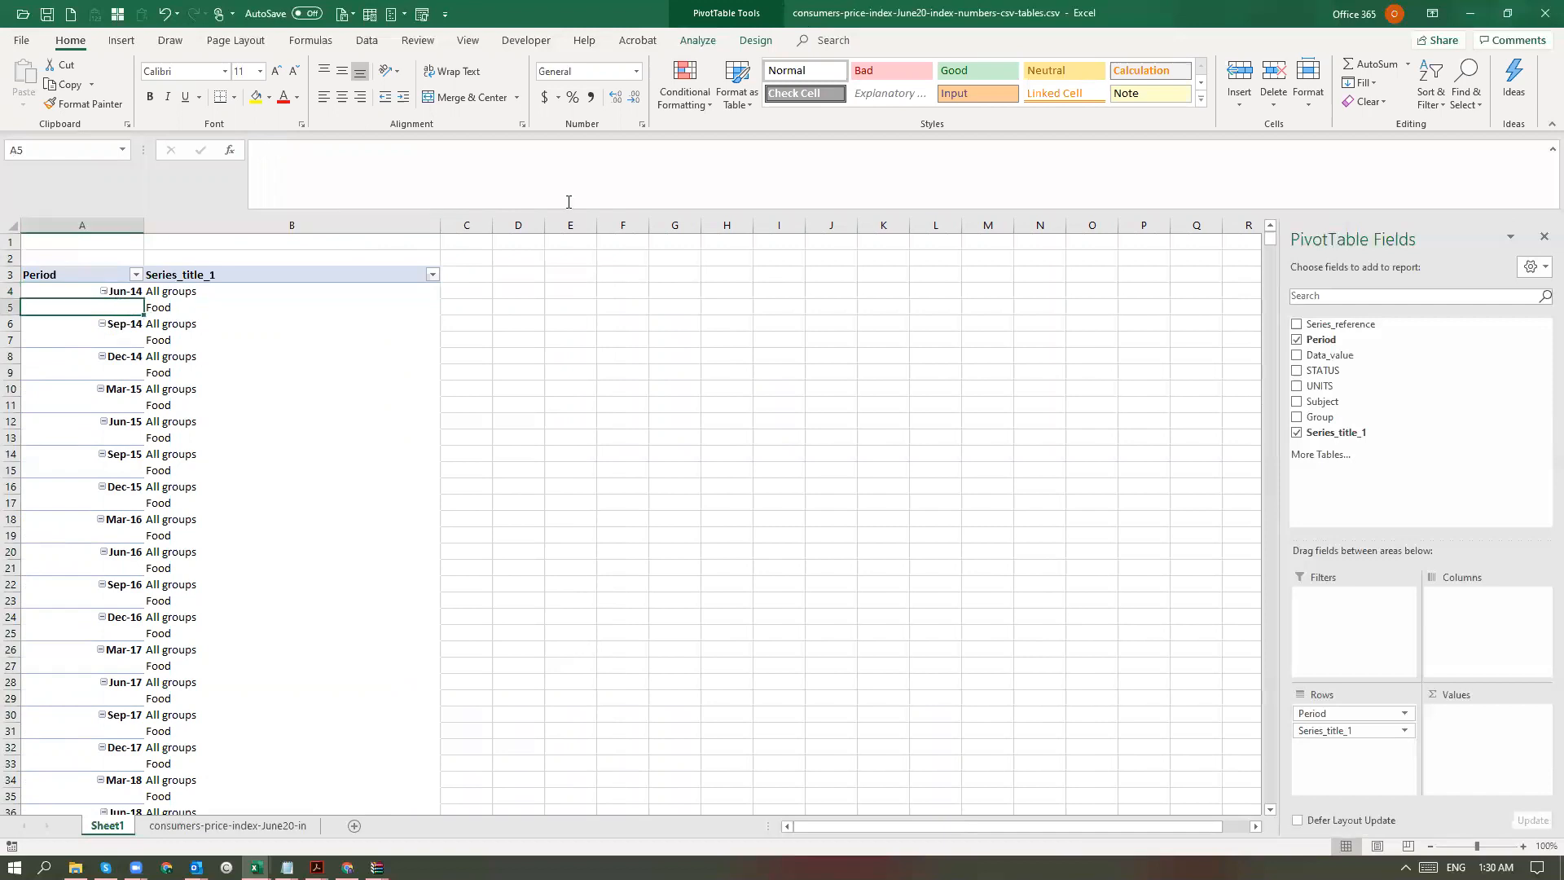
- Set the PivotTable to repeat all item labels so every row carries its Period date
left_click(707, 14)
left_click(755, 40)
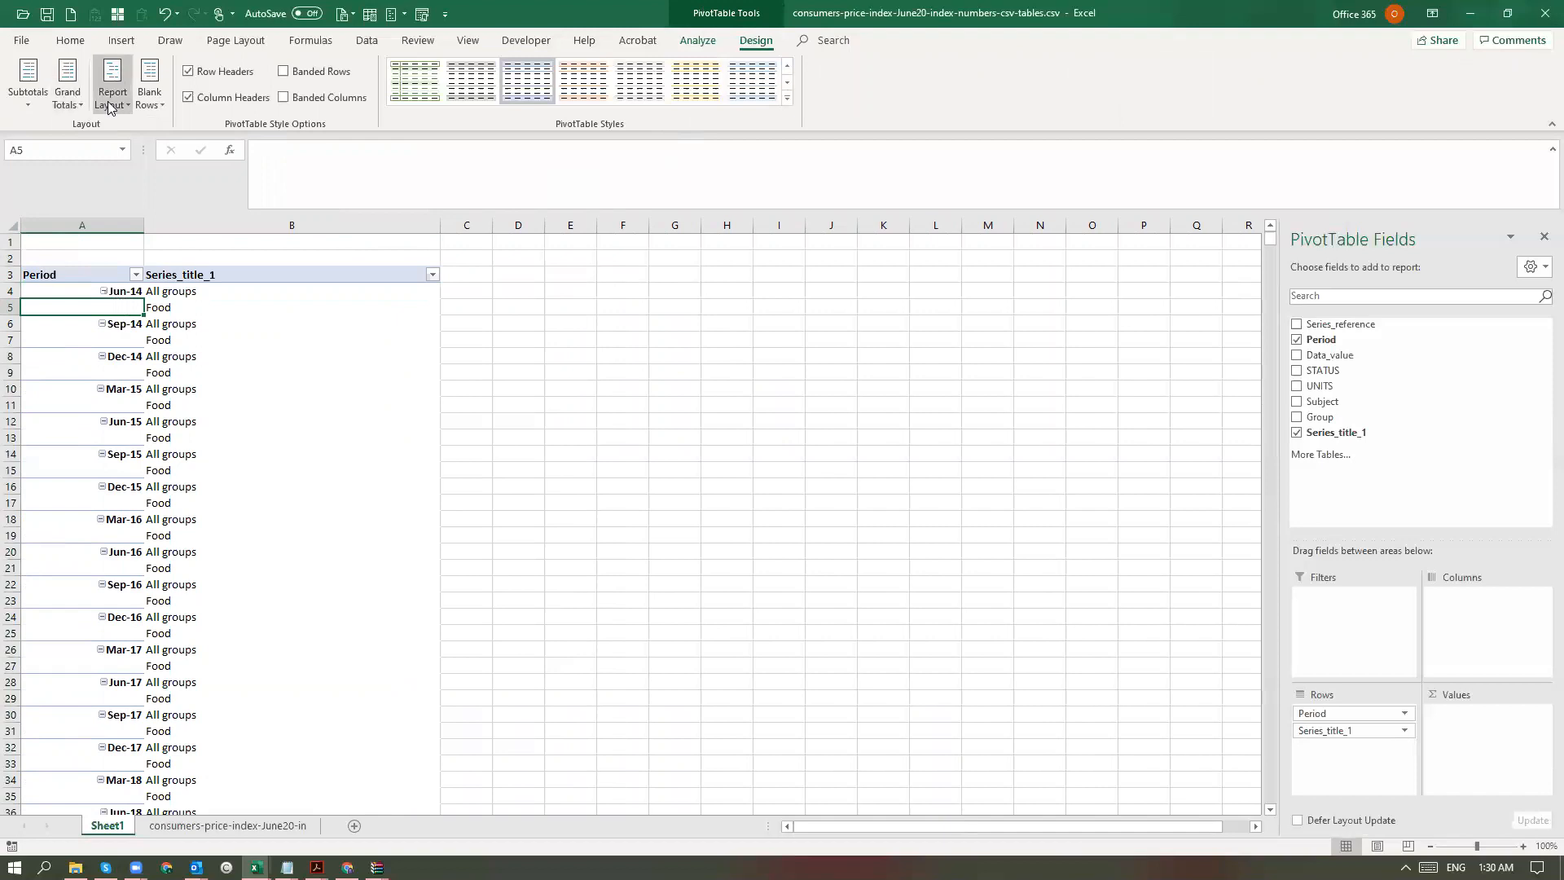
left_click(142, 106)
left_click(113, 104)
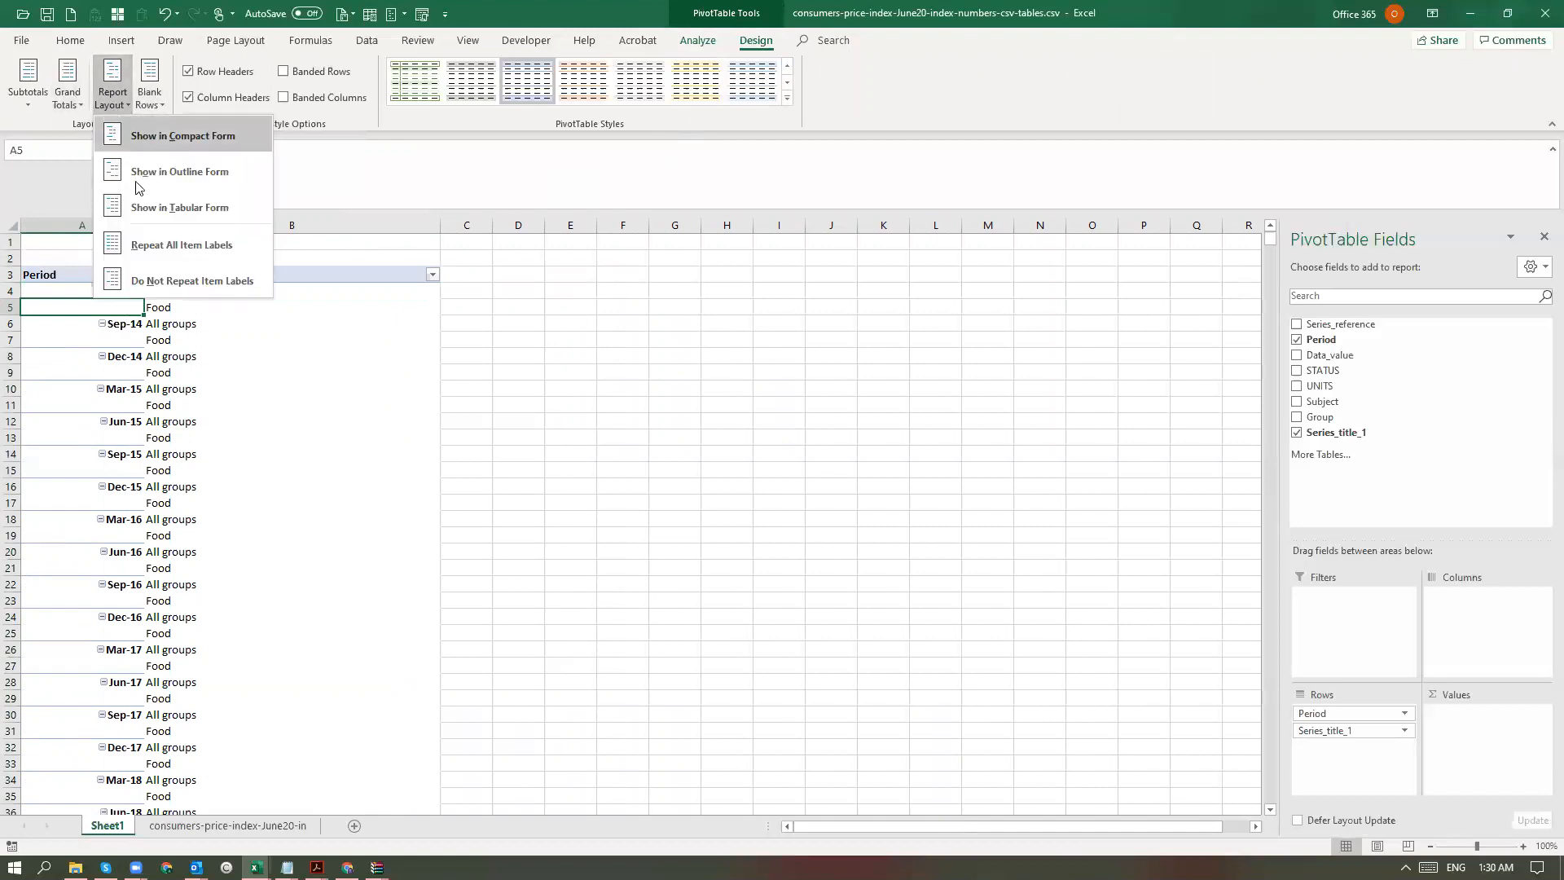
left_click(152, 247)
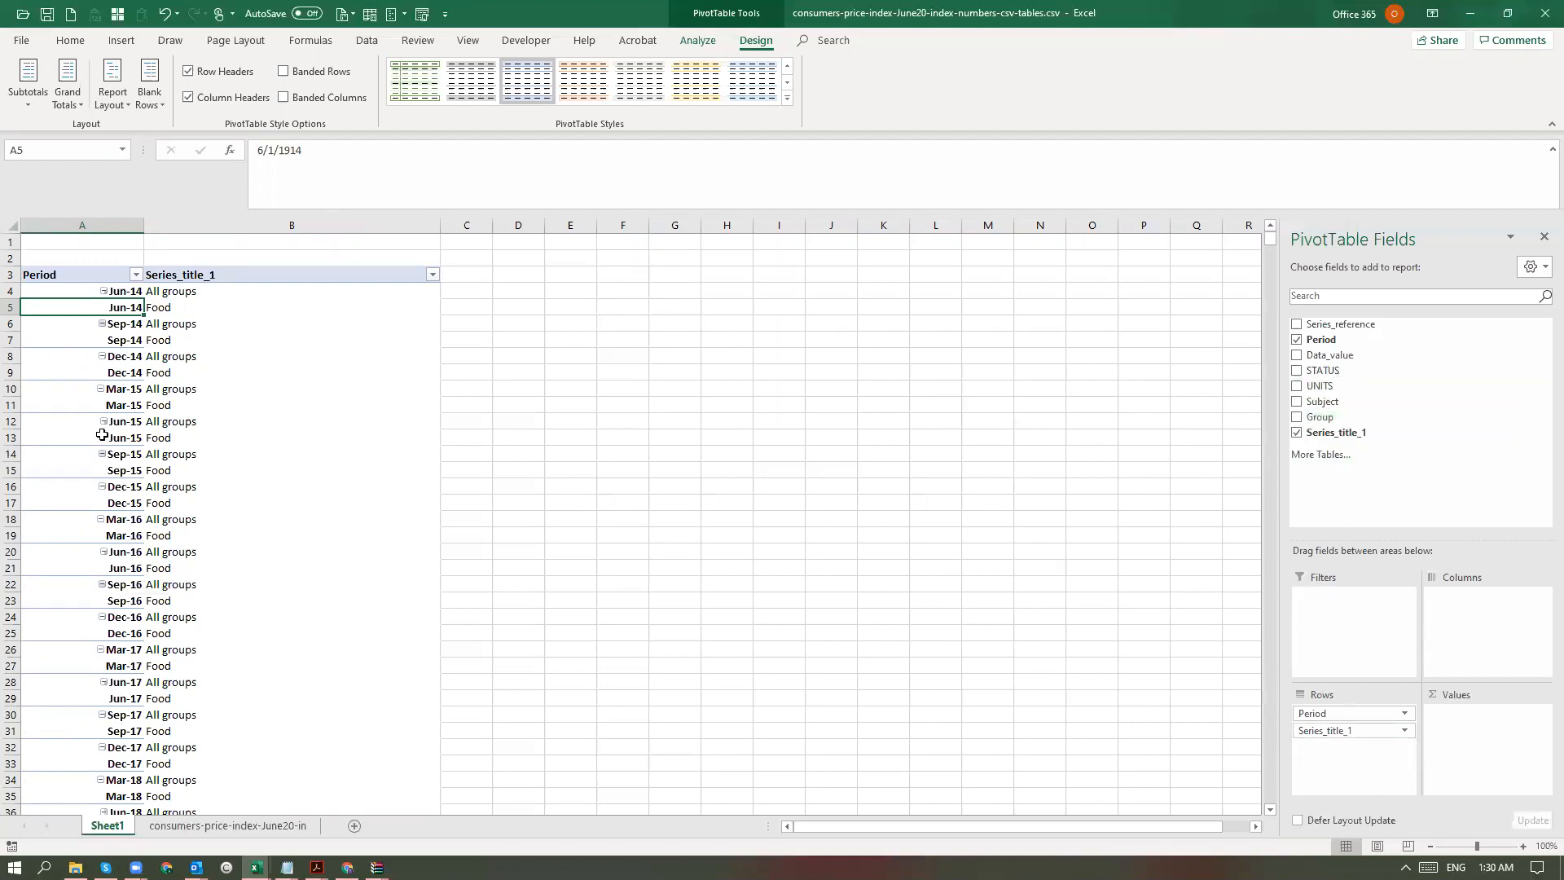
- Move Series_title_1 from the rows to the PivotTable's report filters and add Data_value as a summed value field
left_click_drag(1351, 730, 1342, 650)
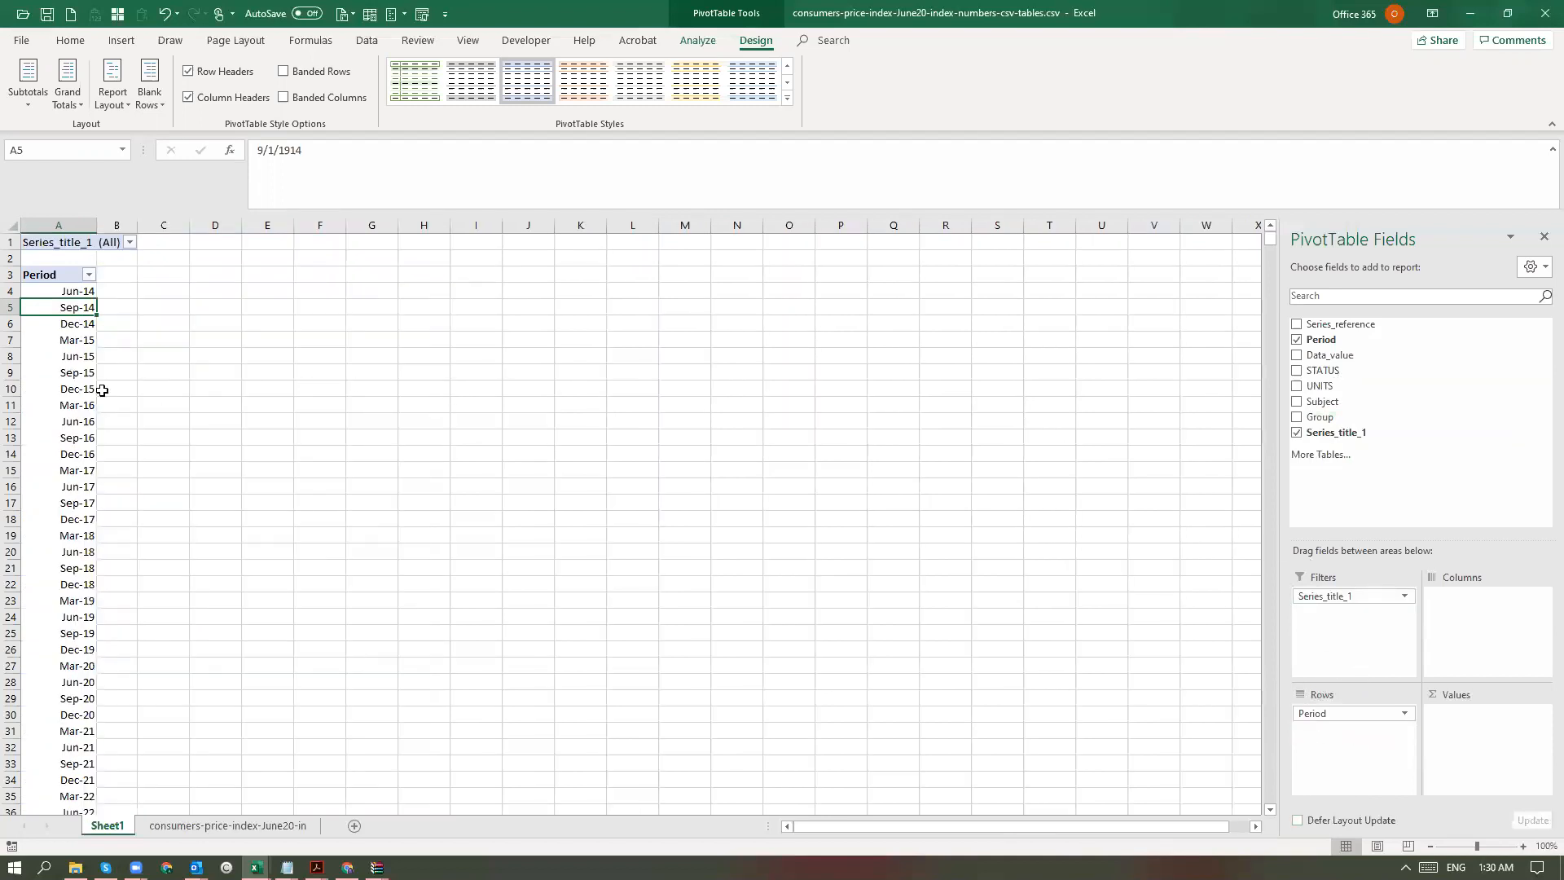
left_click(90, 242)
left_click(69, 294)
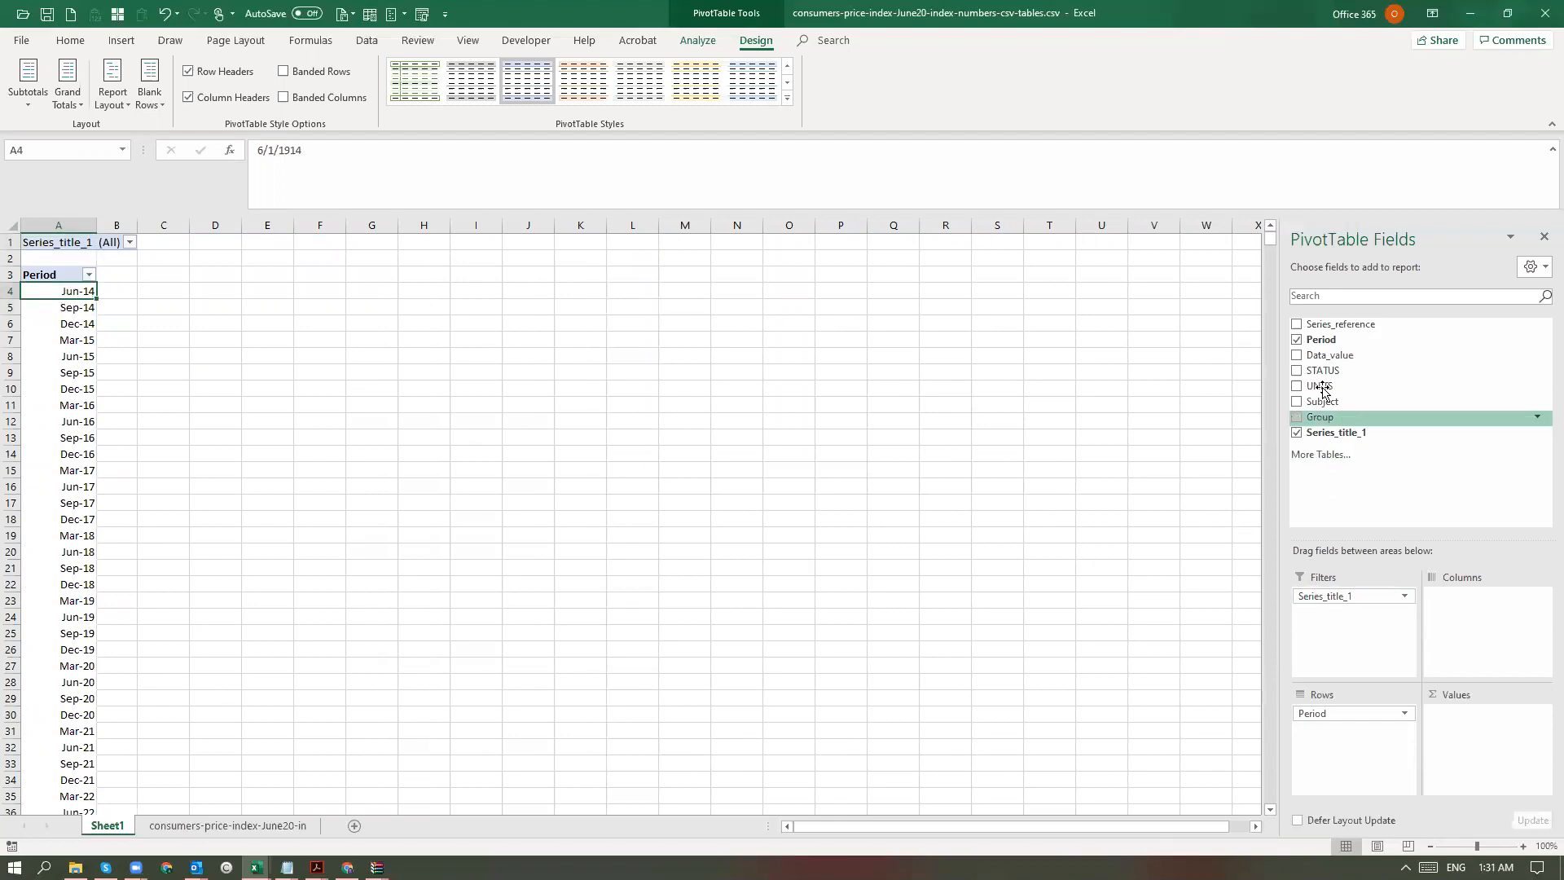
left_click_drag(1324, 355, 1504, 748)
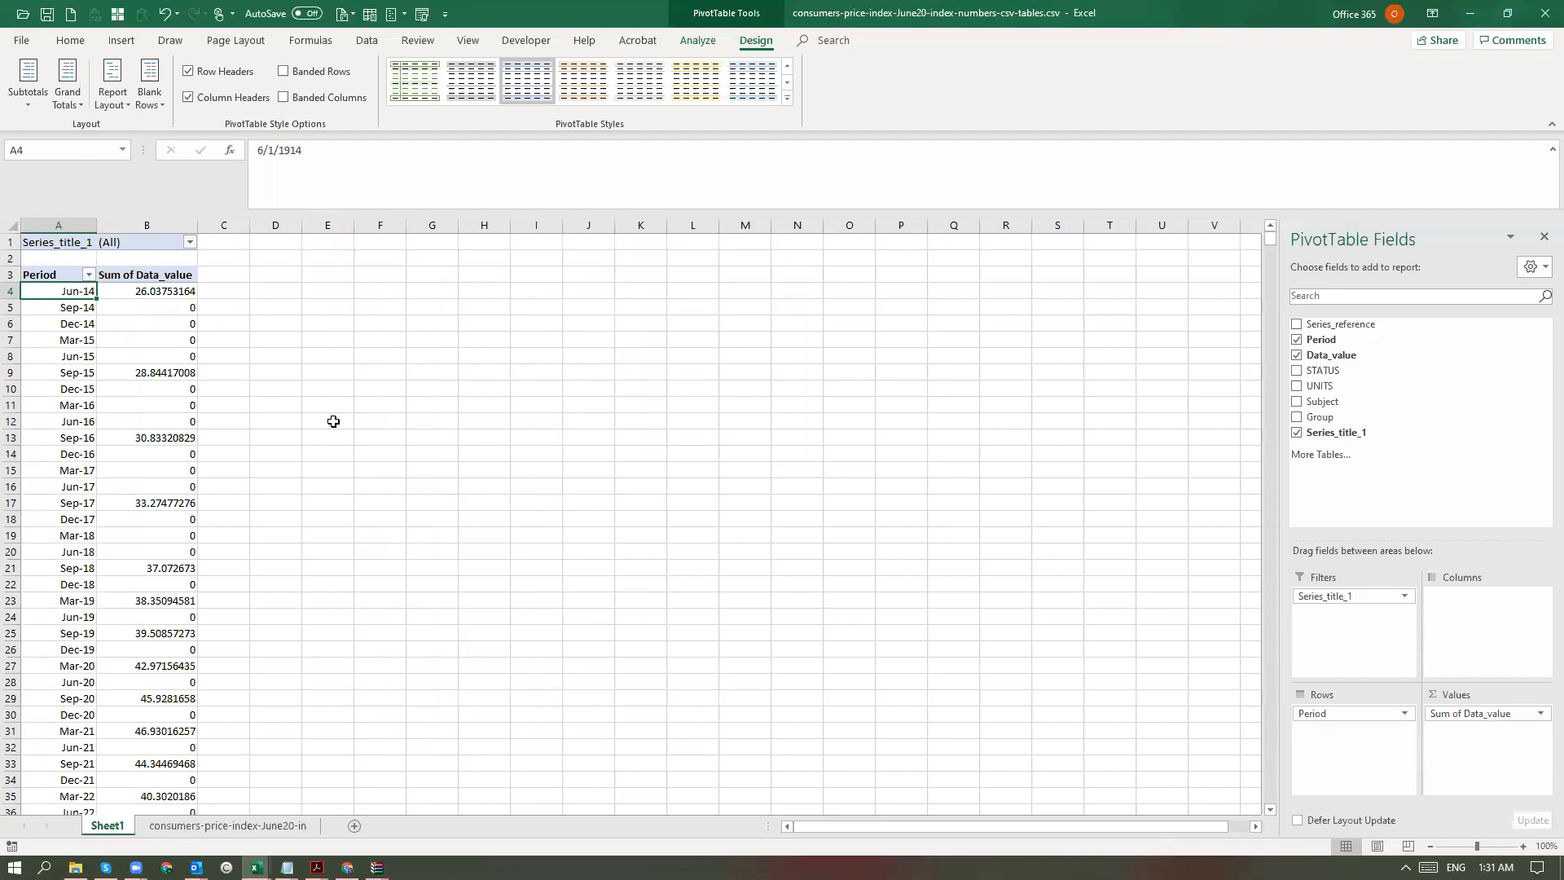
- Review the items offered by the Series_title_1 report filter in cell B1, and close the list without changing the selection
left_click(136, 308)
key("Up")
key("Up")
key("Up")
key("Up")
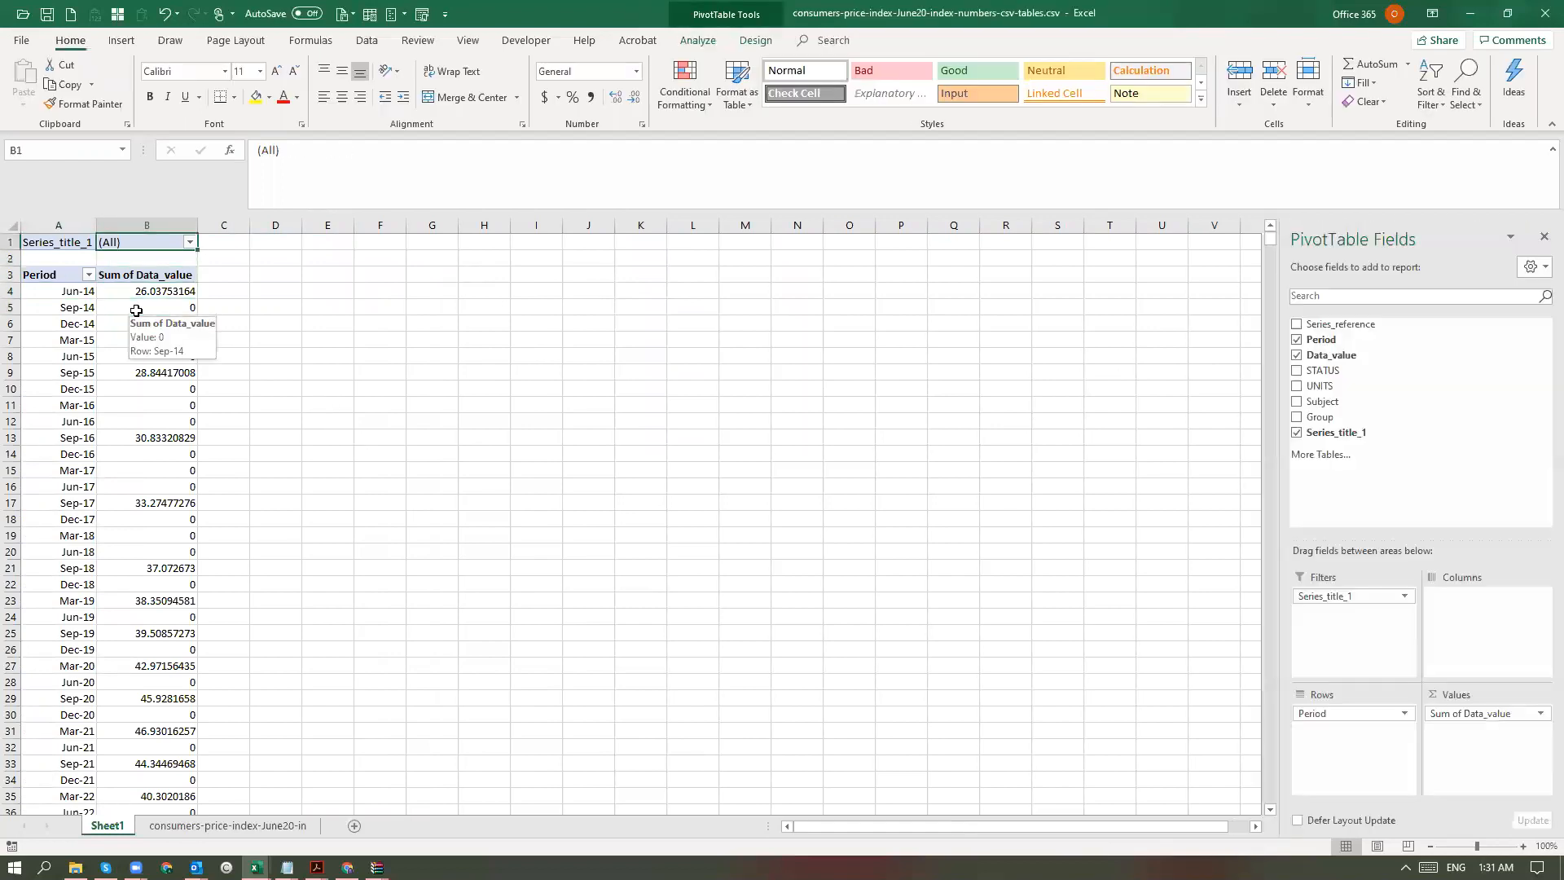
key("alt+Down")
key("Tab")
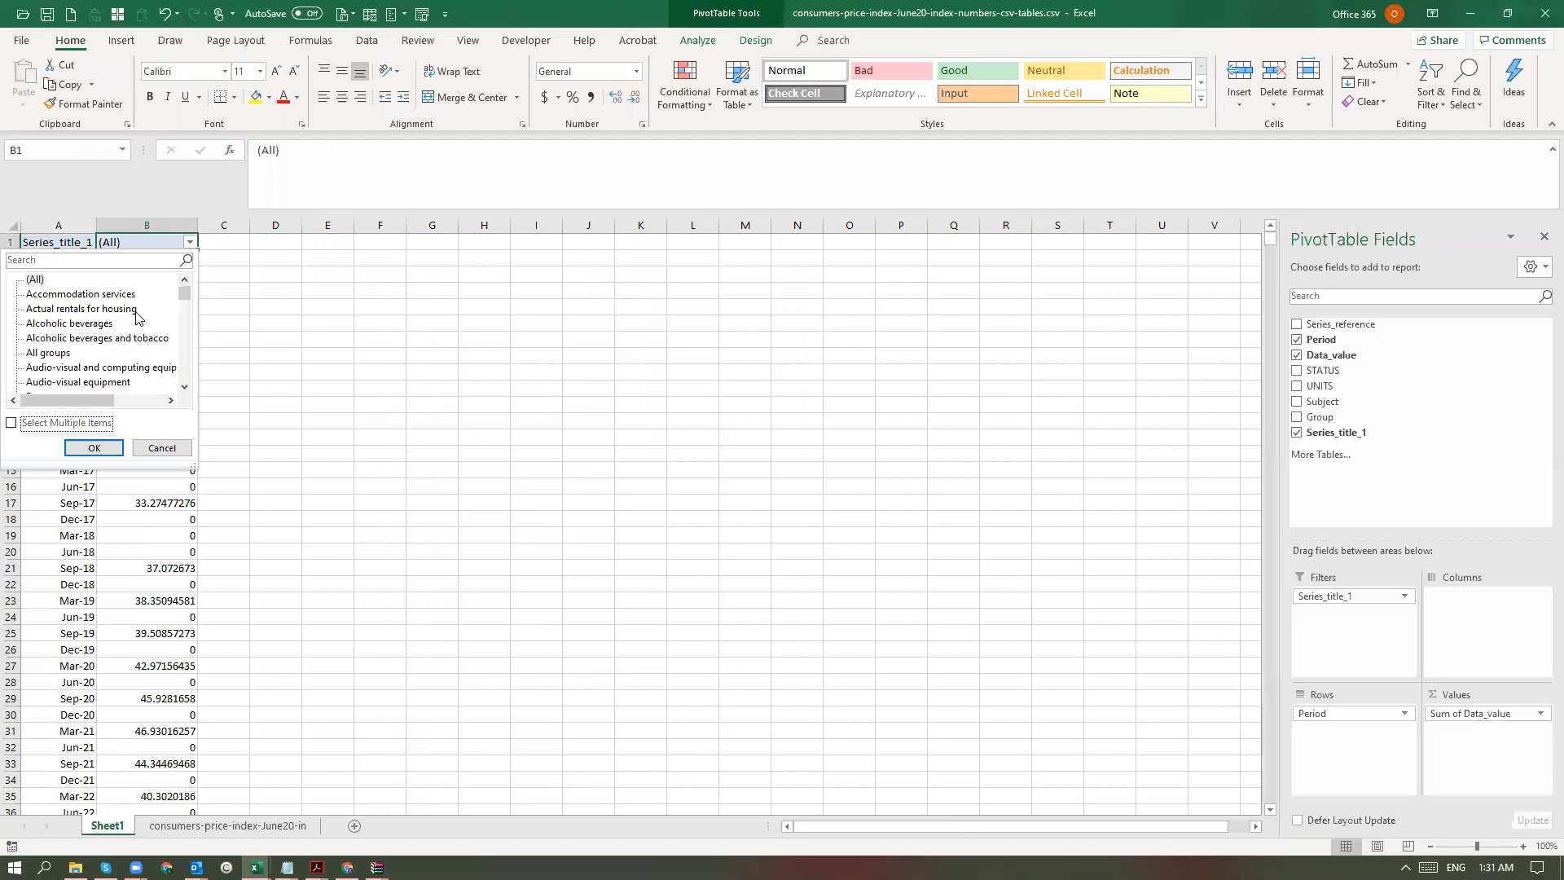
key("Escape")
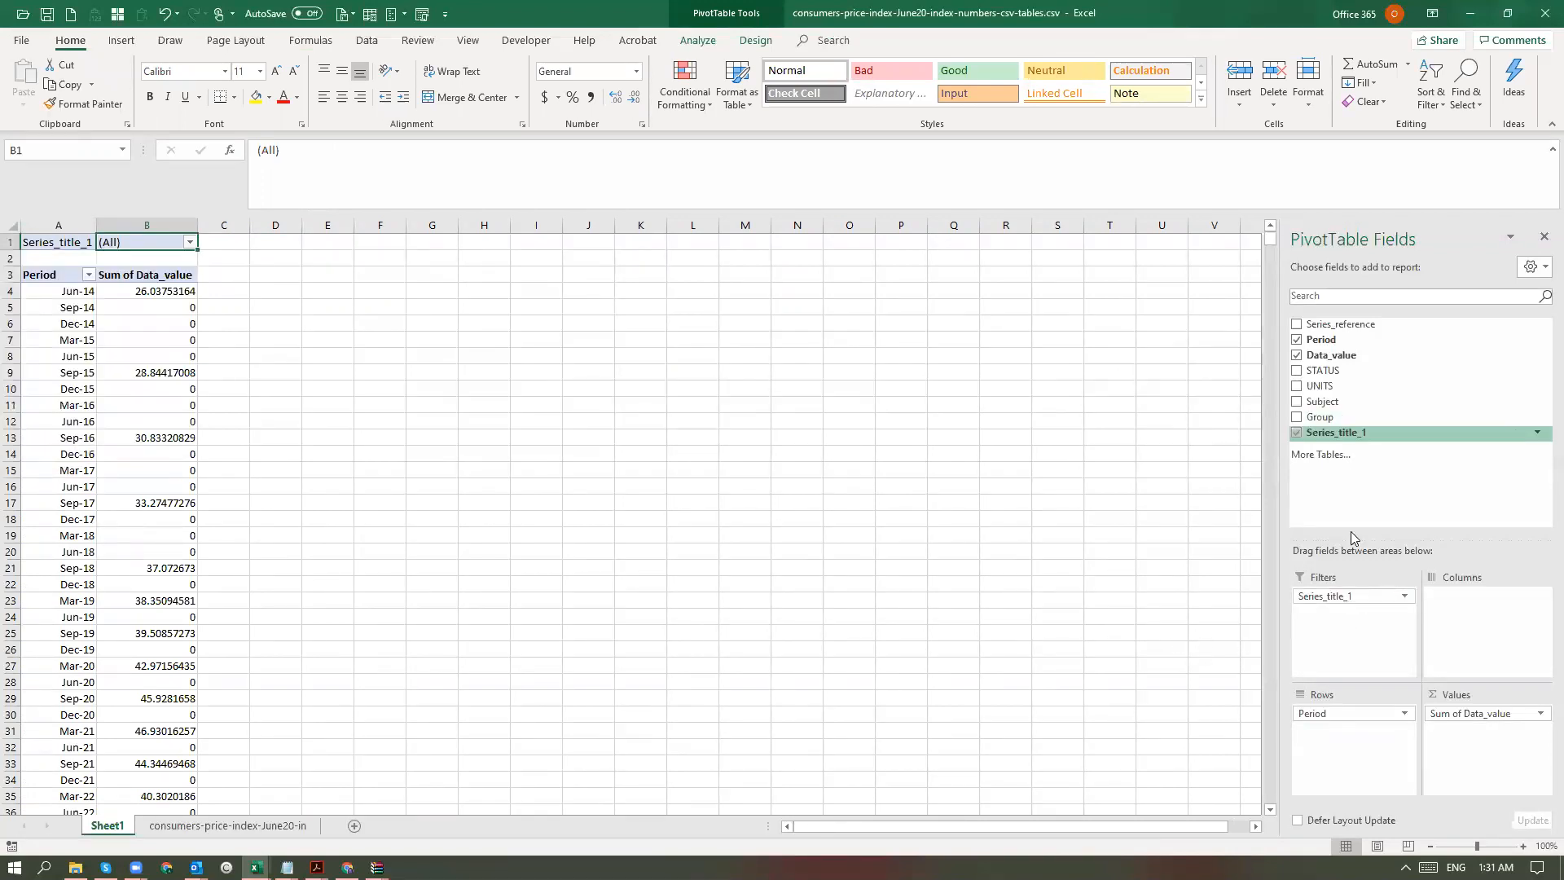
- Filter the PivotTable's Series_title_1 field to Meat and poultry
left_click(190, 243)
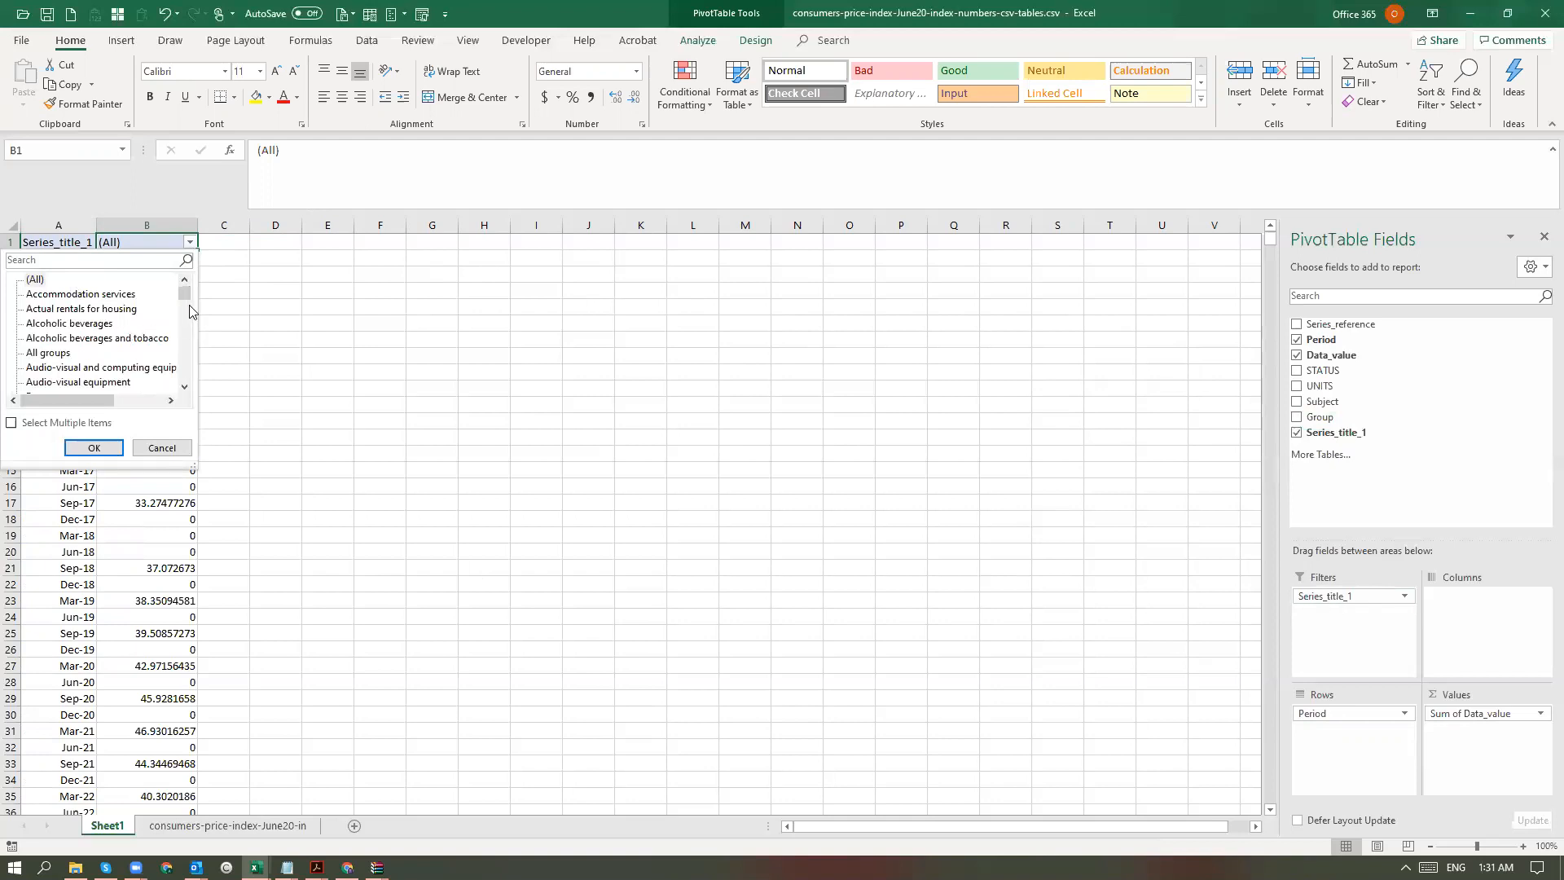
left_click_drag(186, 302, 186, 338)
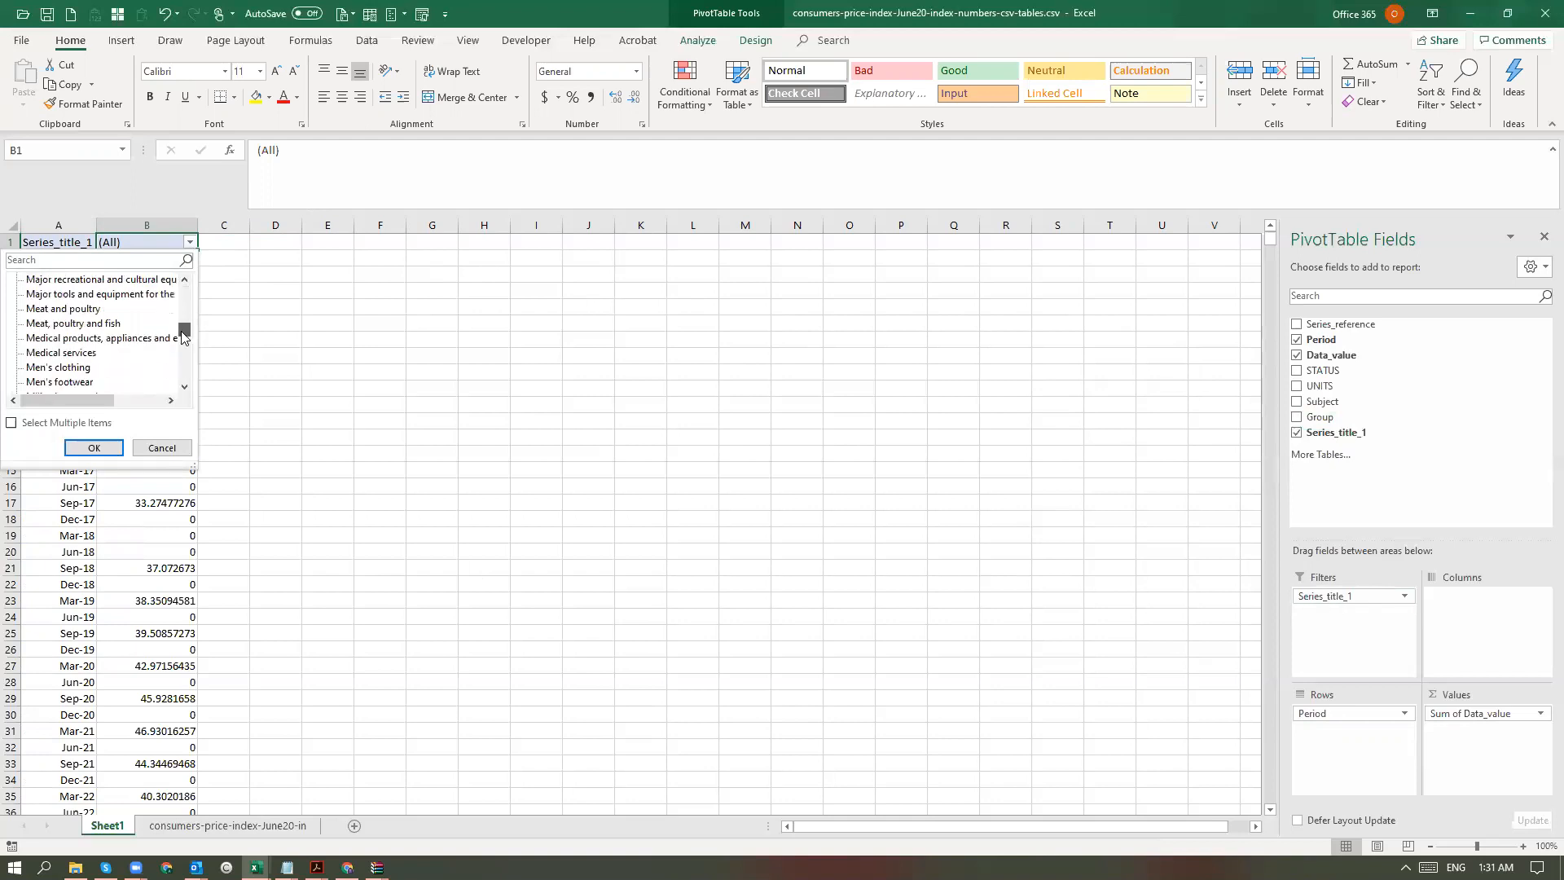
left_click(65, 310)
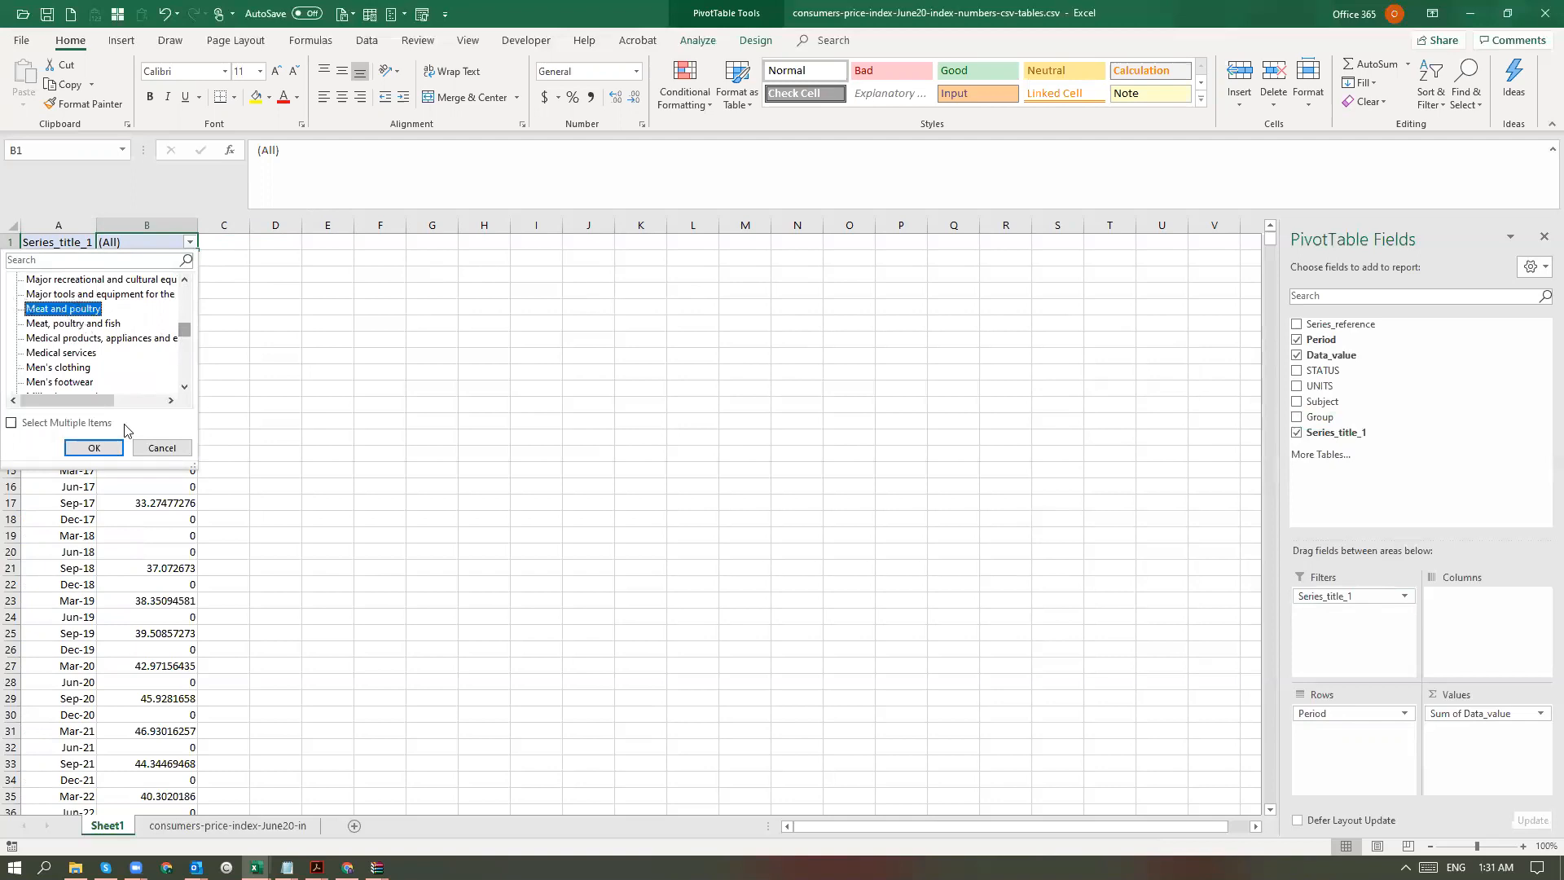
left_click(109, 448)
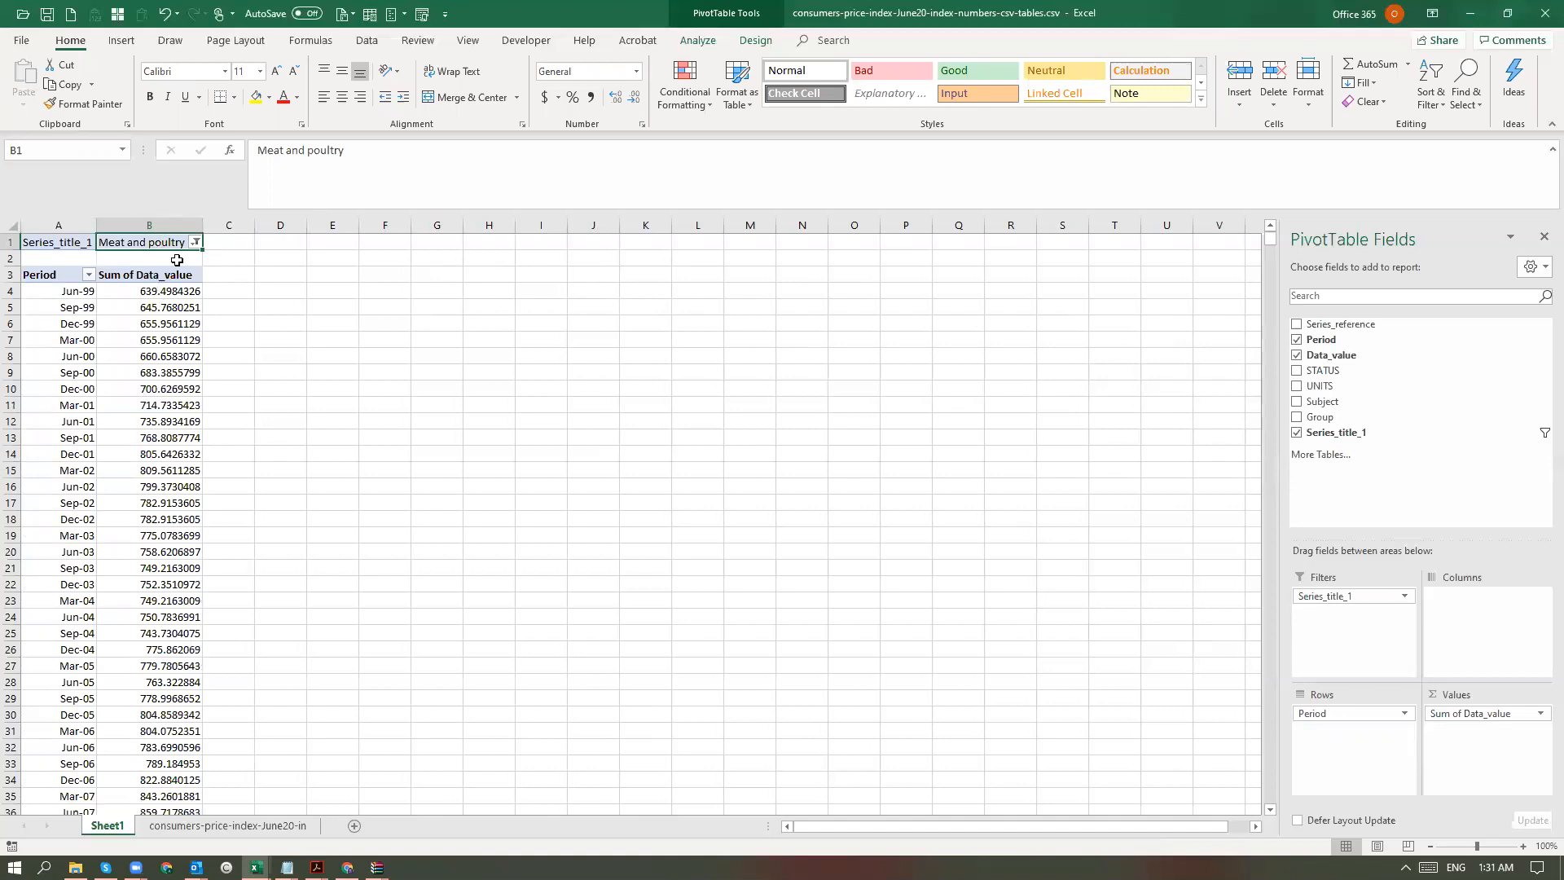
- Try a multiple-item Series_title_1 filter with Coffee, tea and other hot drinks, Communication and Computing equipment, and leave the list without applying it
left_click(155, 224)
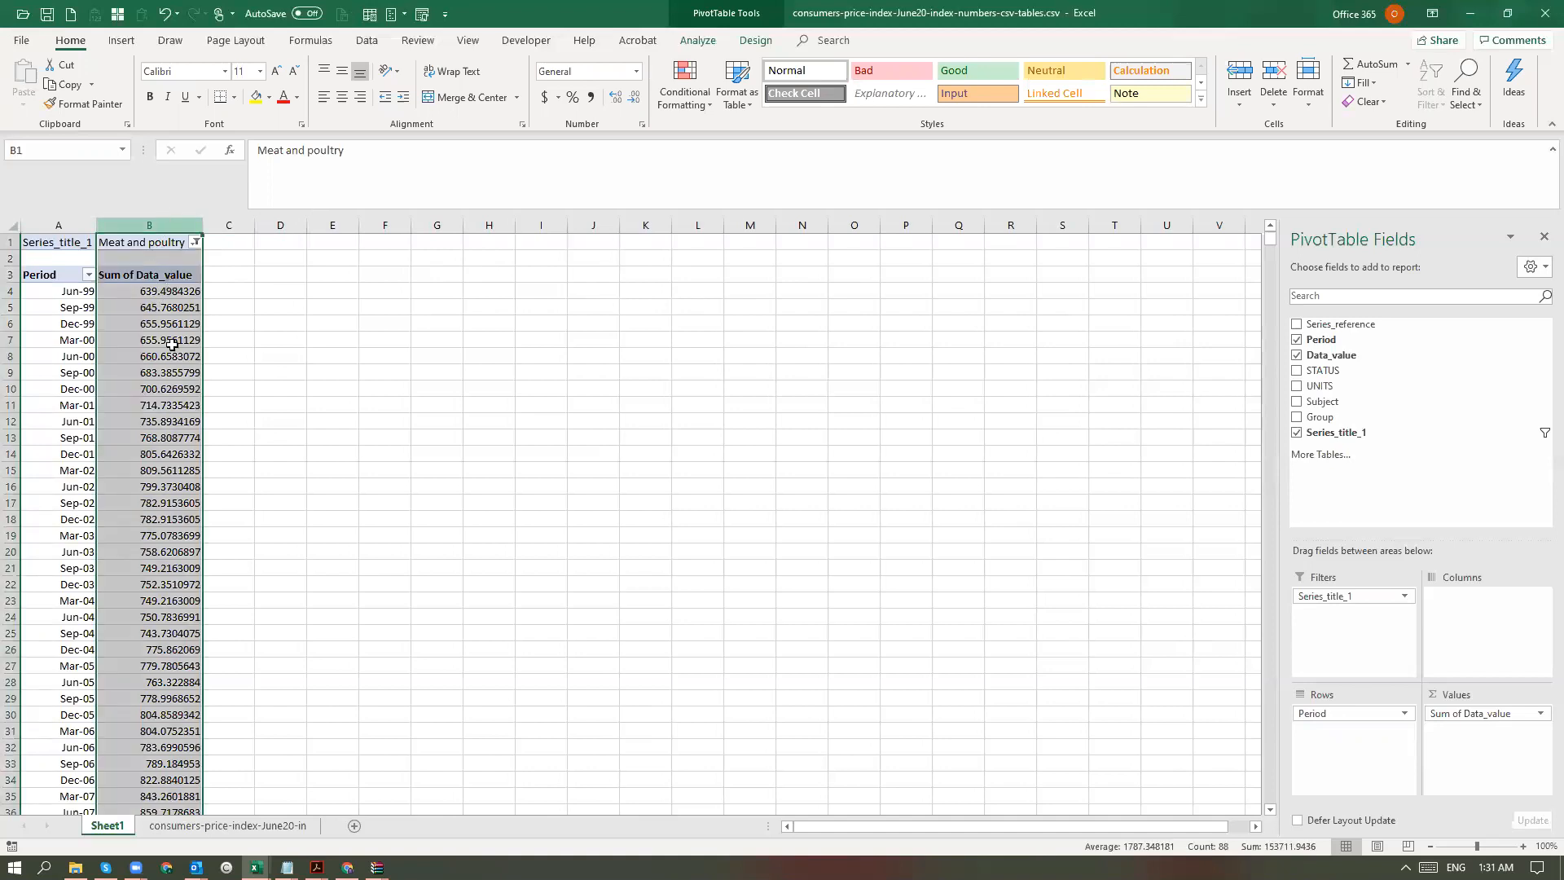
left_click(196, 243)
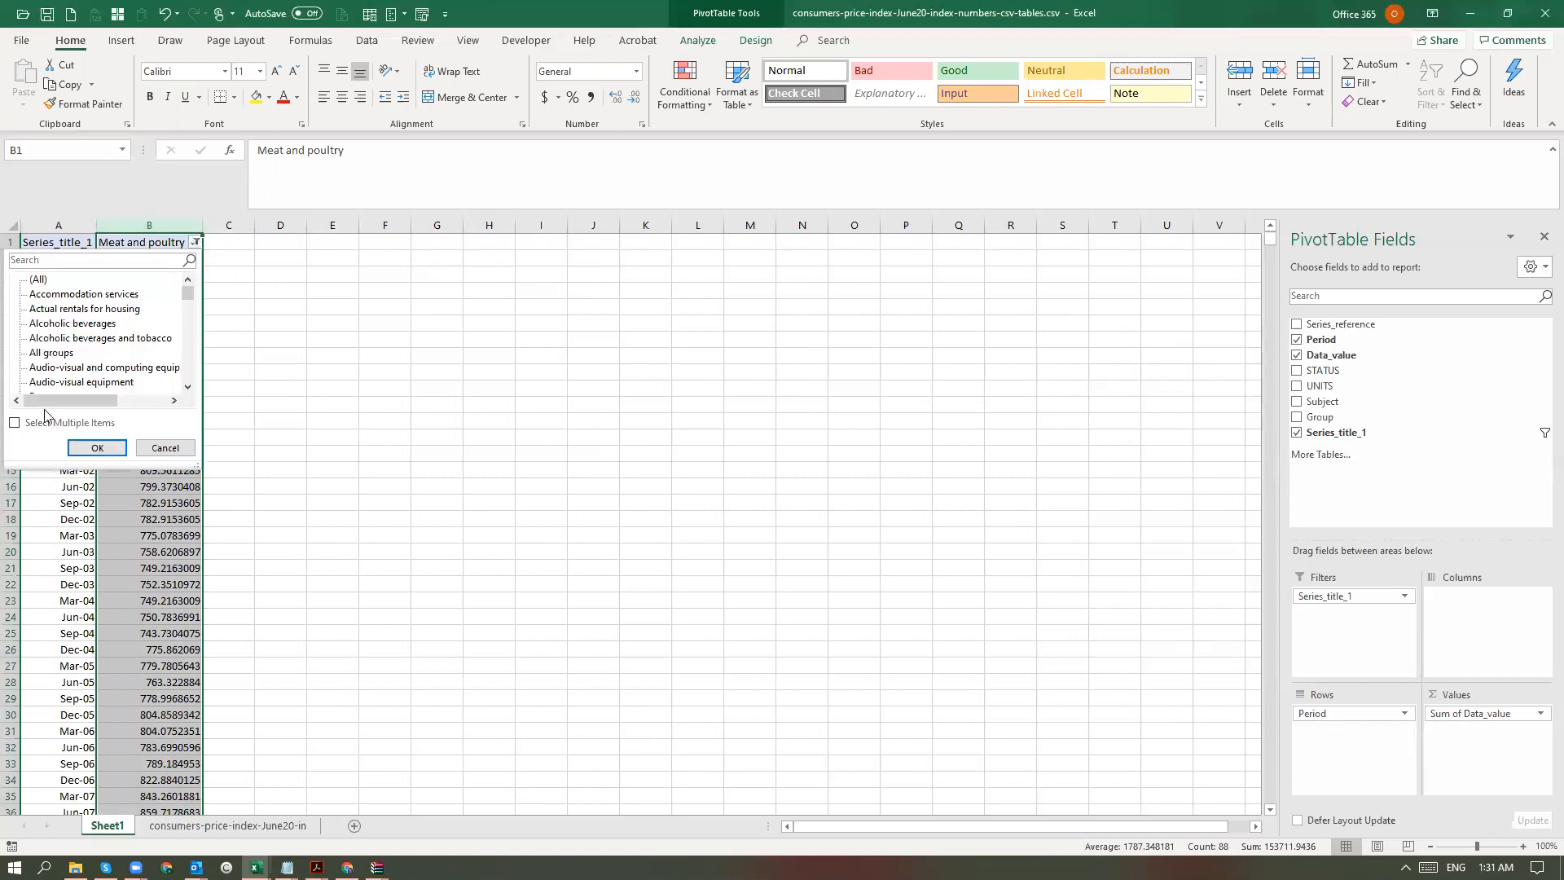
left_click(14, 422)
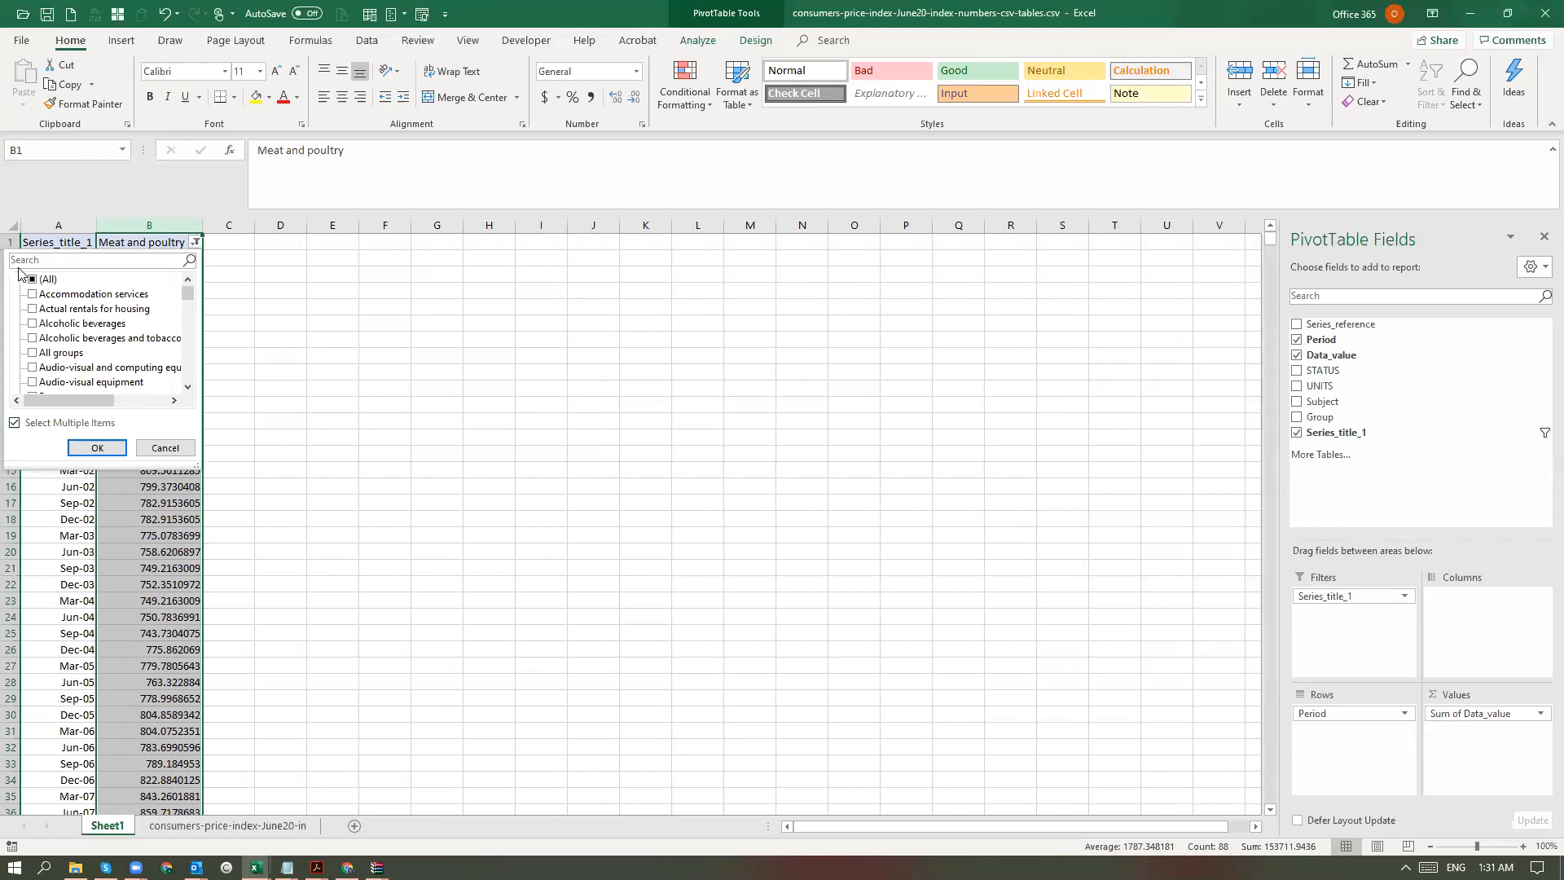
left_click_drag(186, 298, 187, 306)
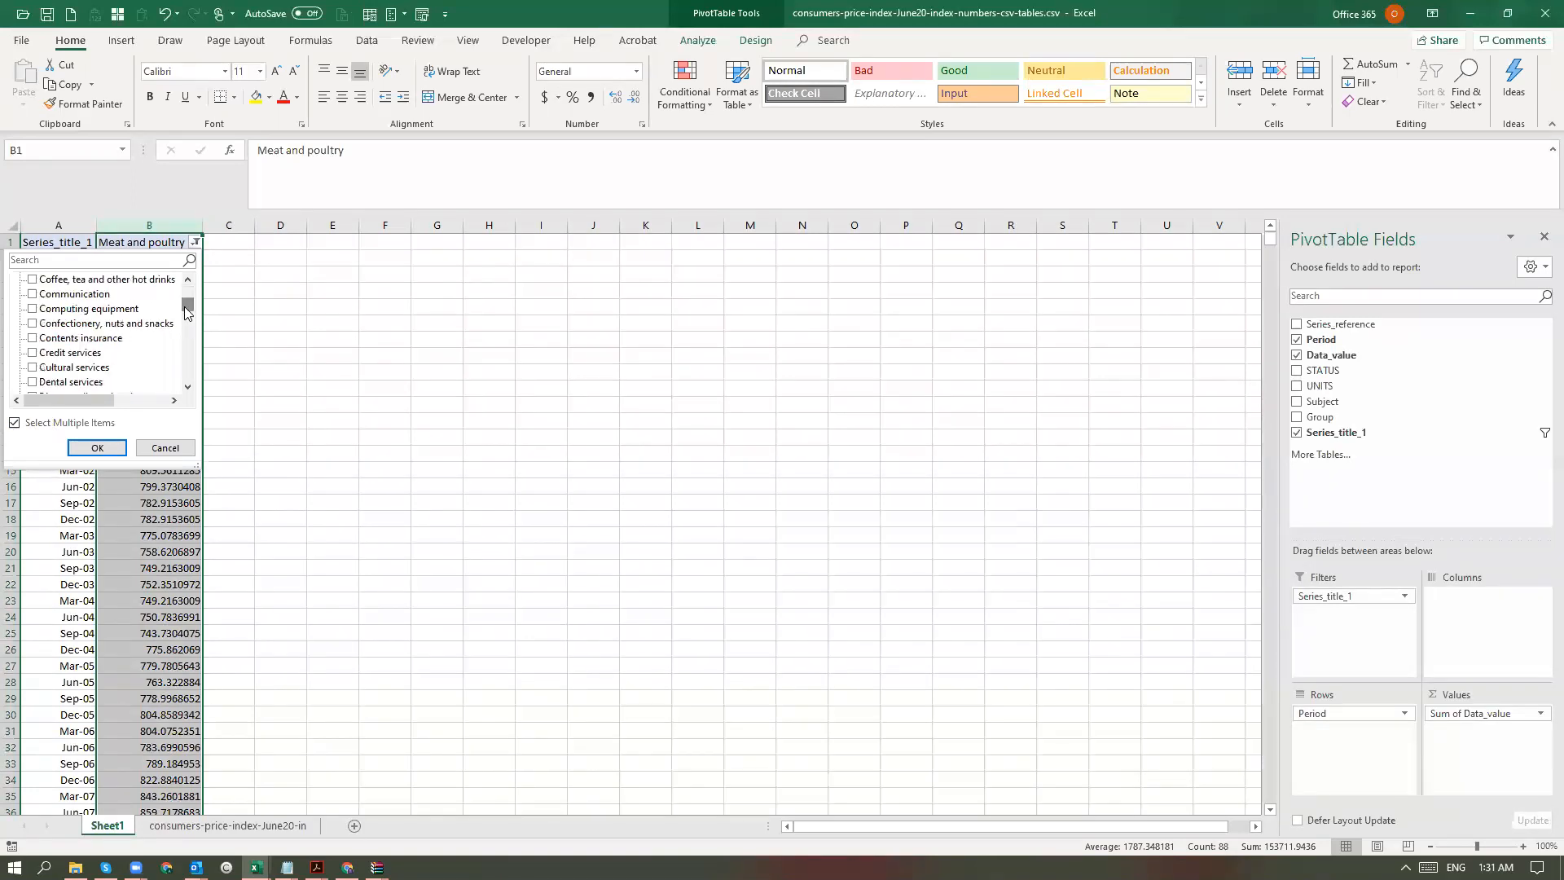
left_click(33, 309)
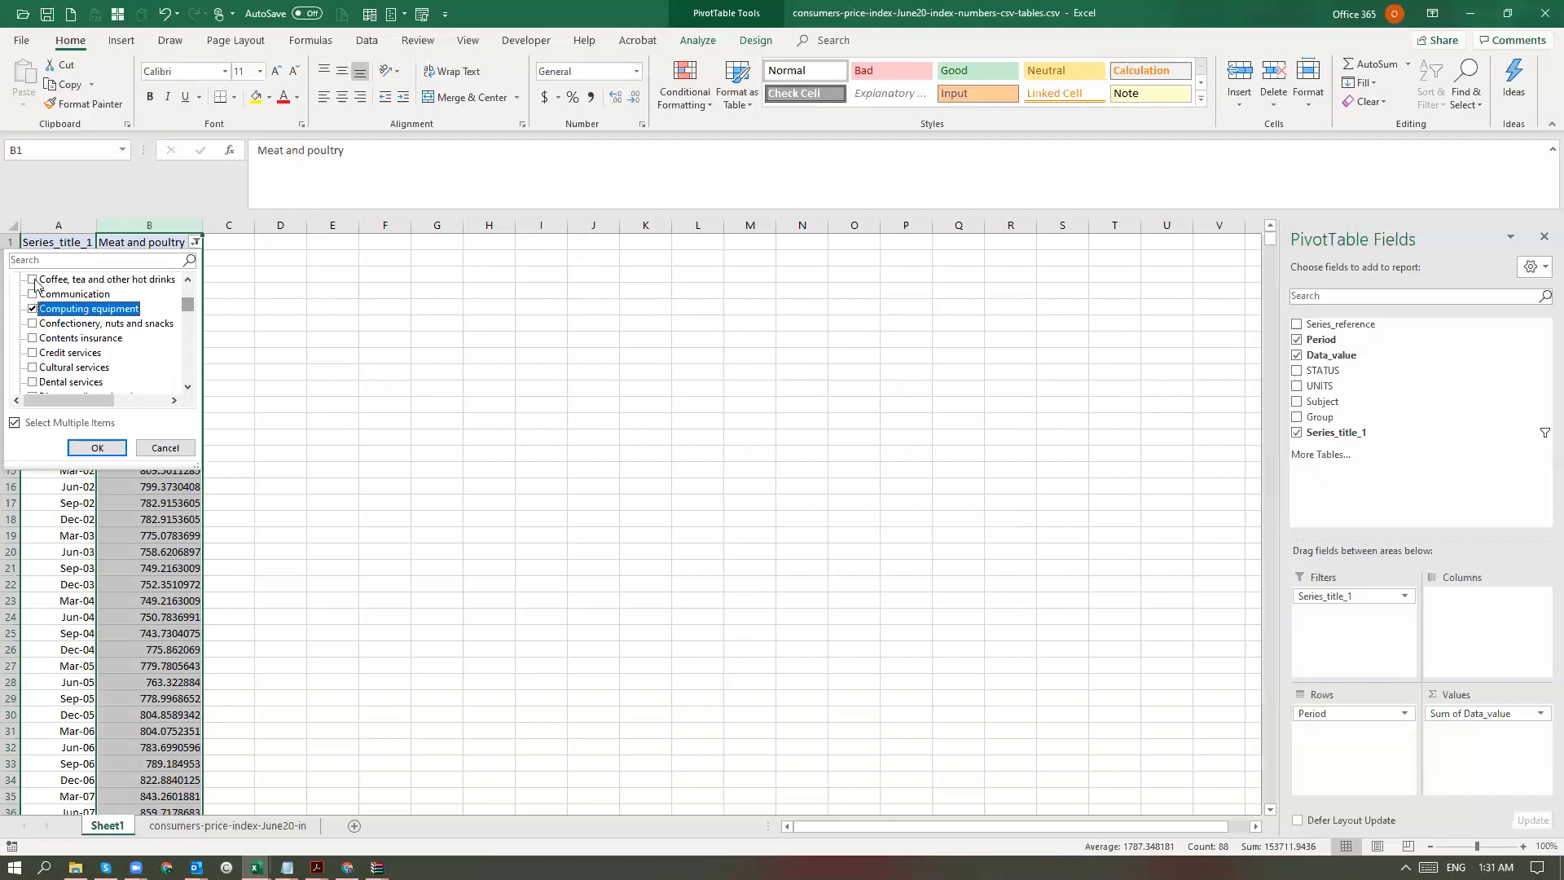
left_click(33, 279)
left_click(33, 294)
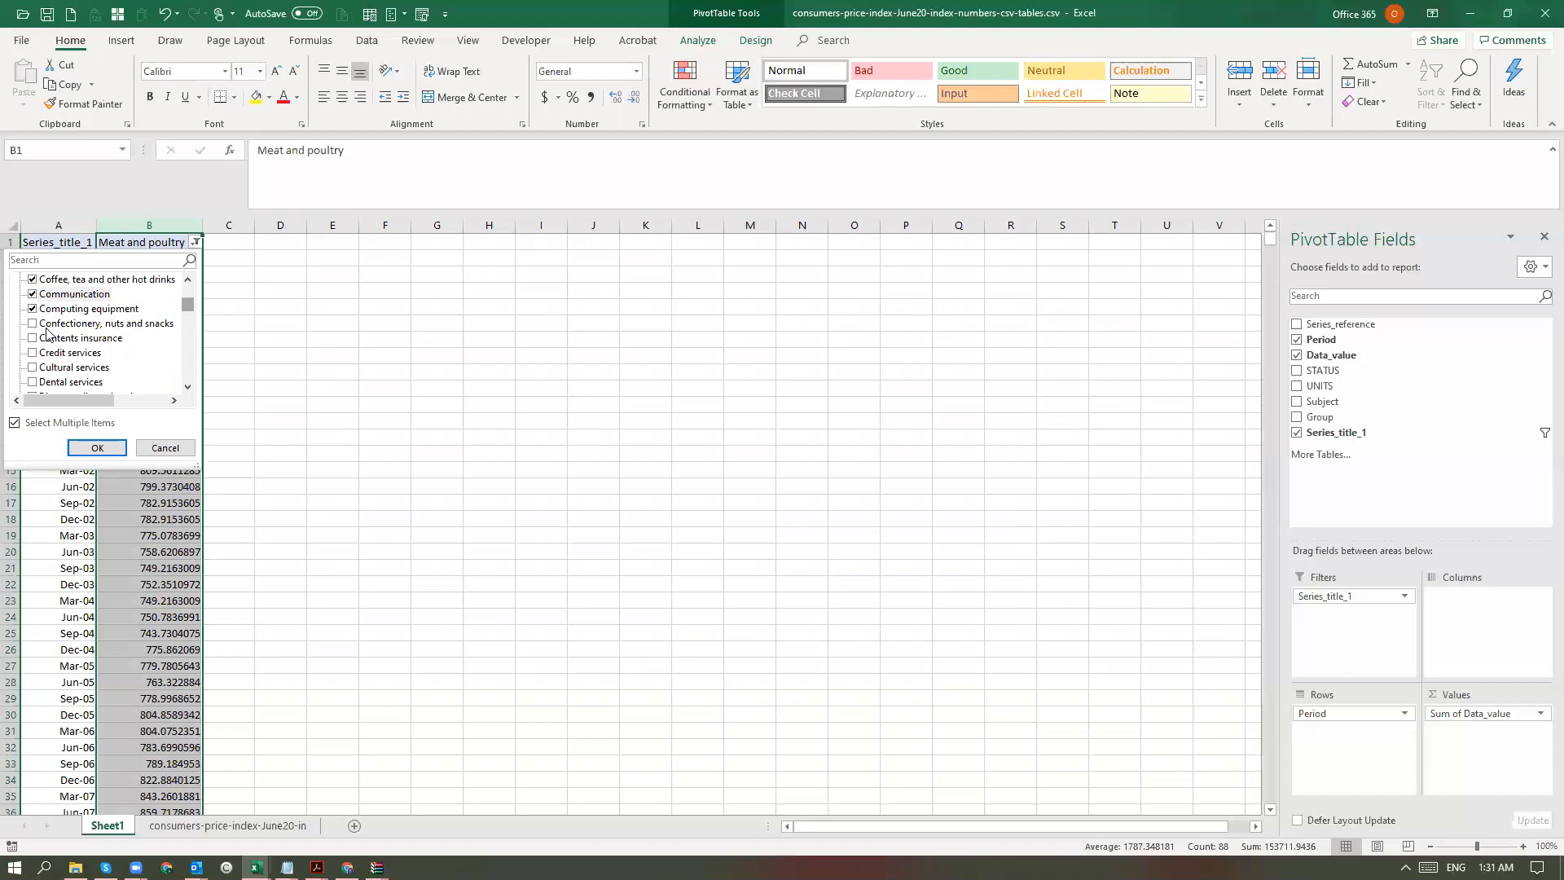
scroll(46, 331, "up", 2)
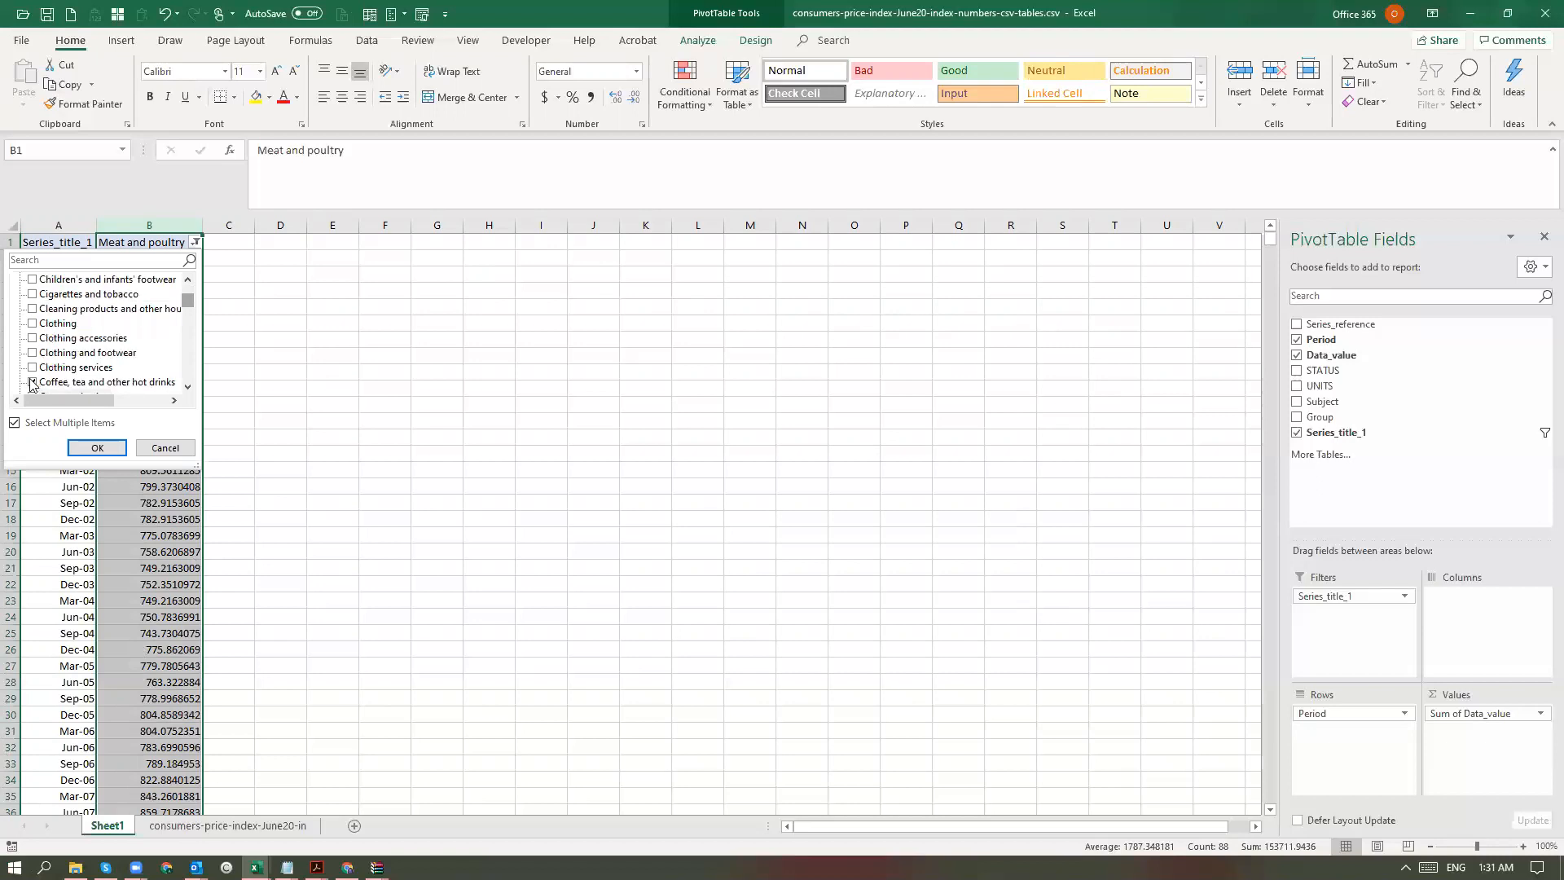
scroll(31, 383, "up", 2)
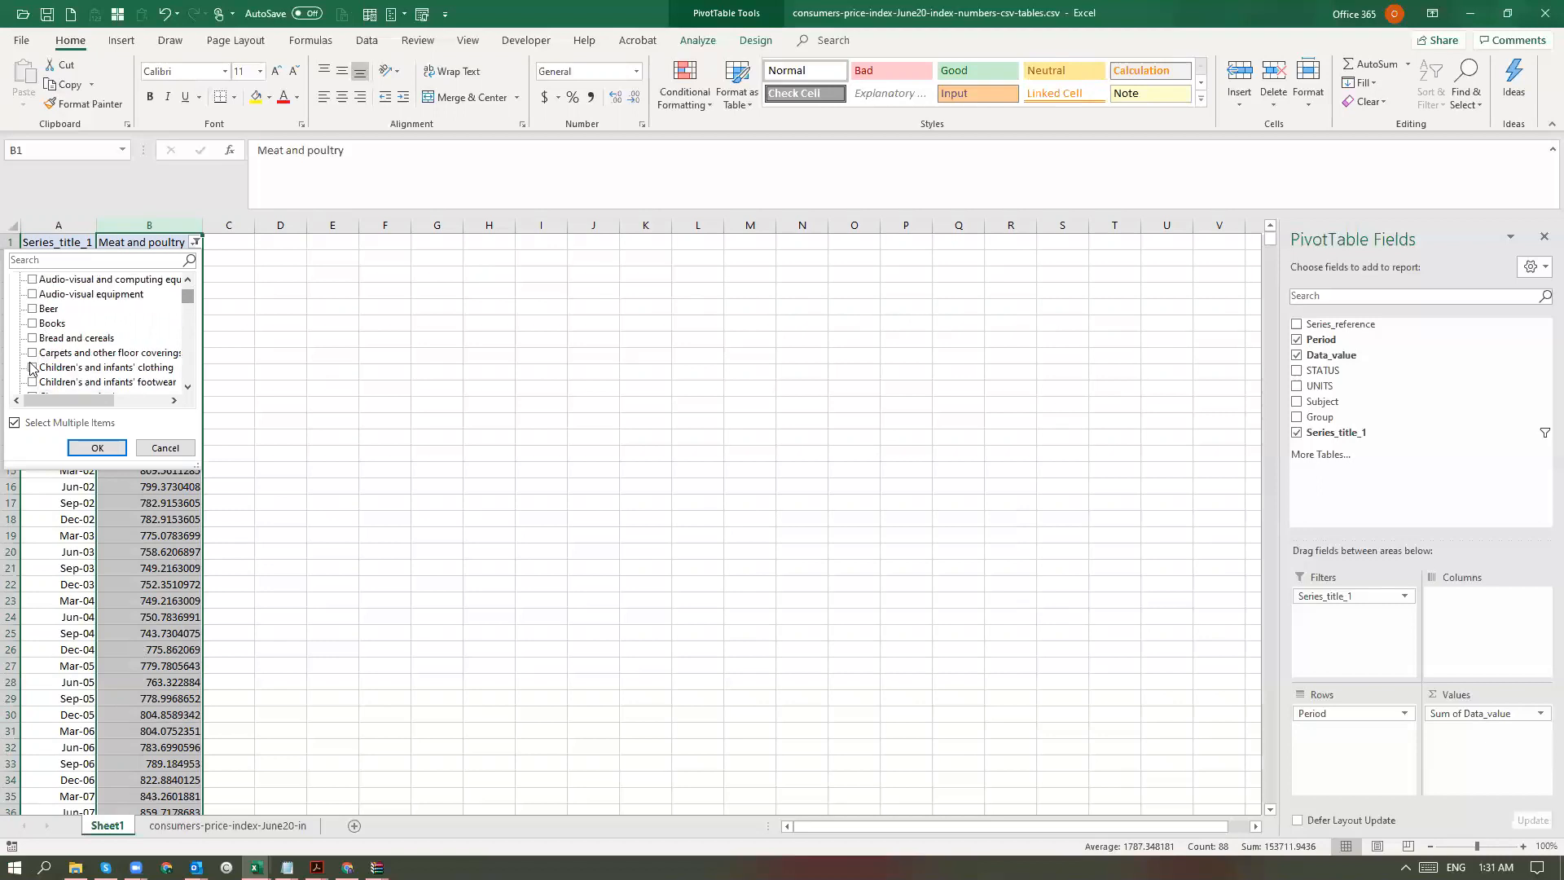
left_click(15, 424)
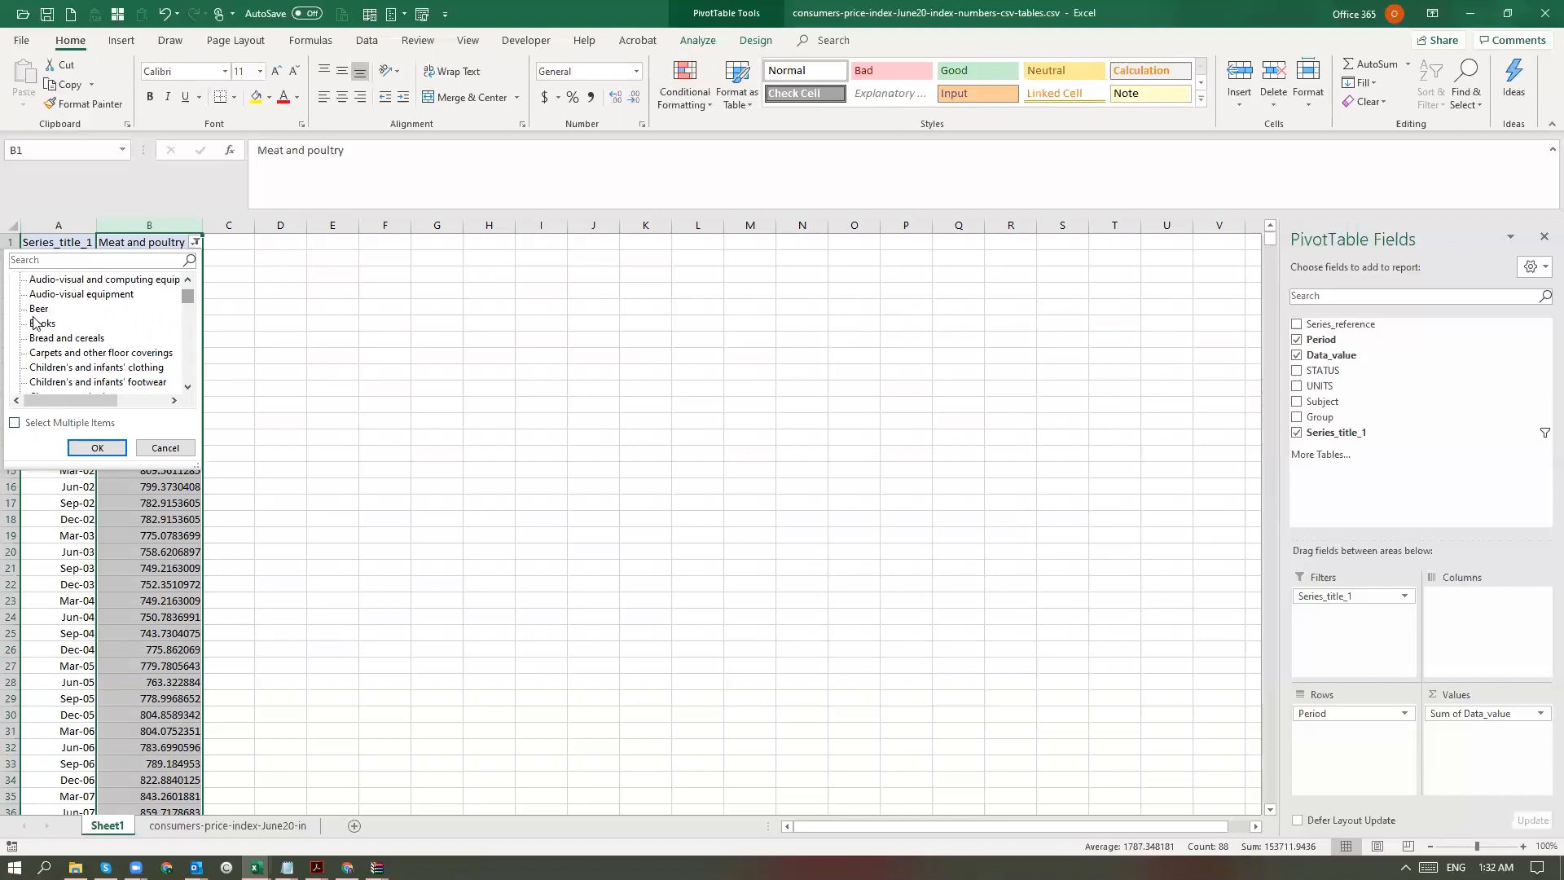
scroll(33, 323, "up", 2)
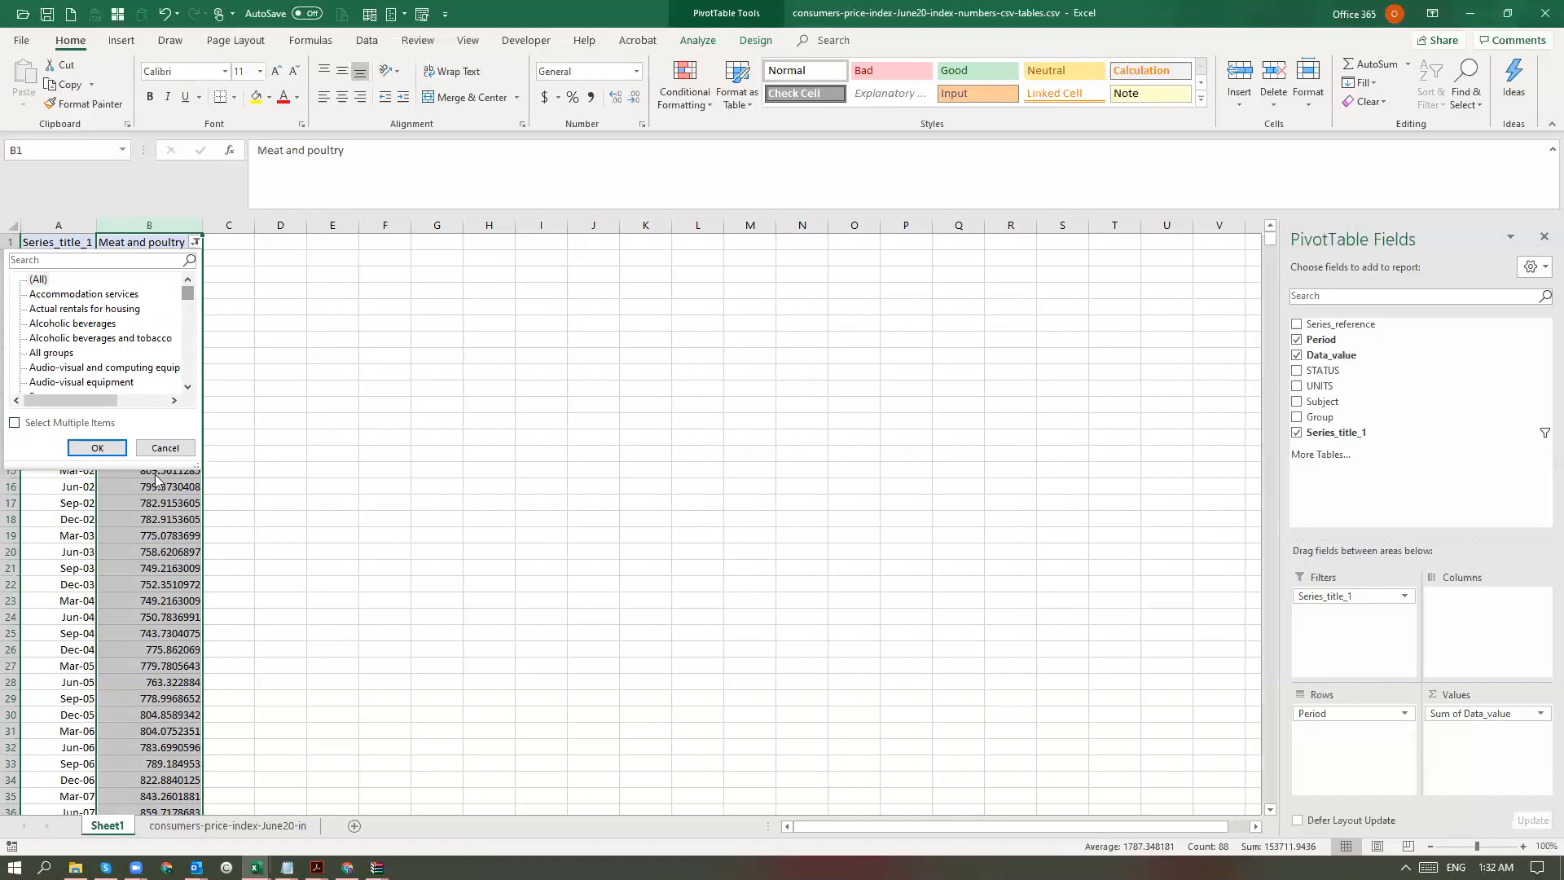
key("Escape")
- Move Series_title_1 into the PivotTable's rows below Period, and return it to the report filters
left_click_drag(1368, 595, 1357, 737)
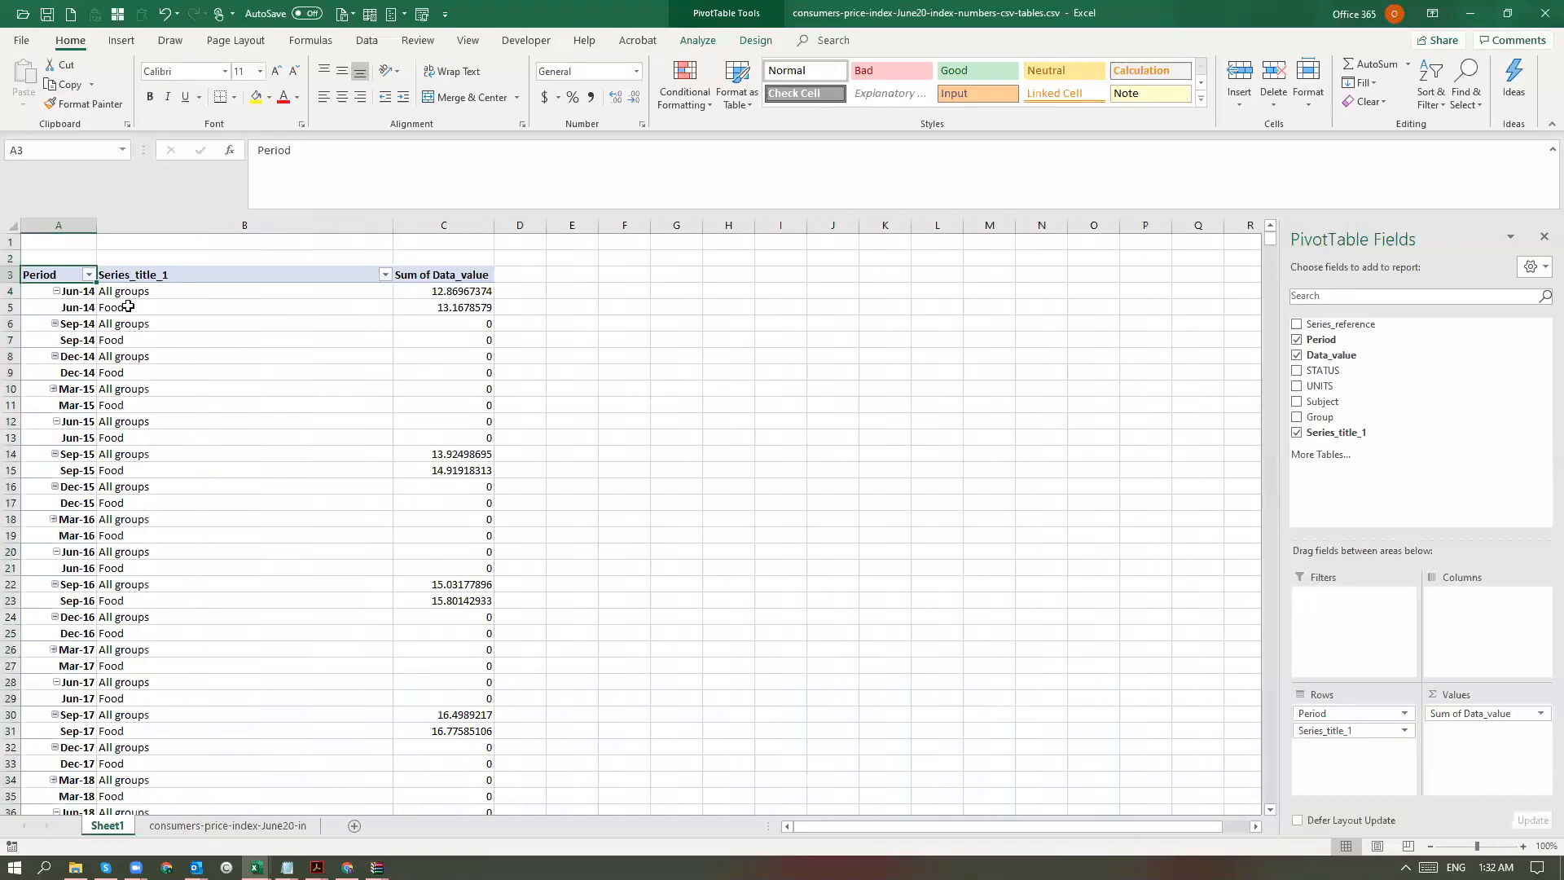
left_click(127, 302)
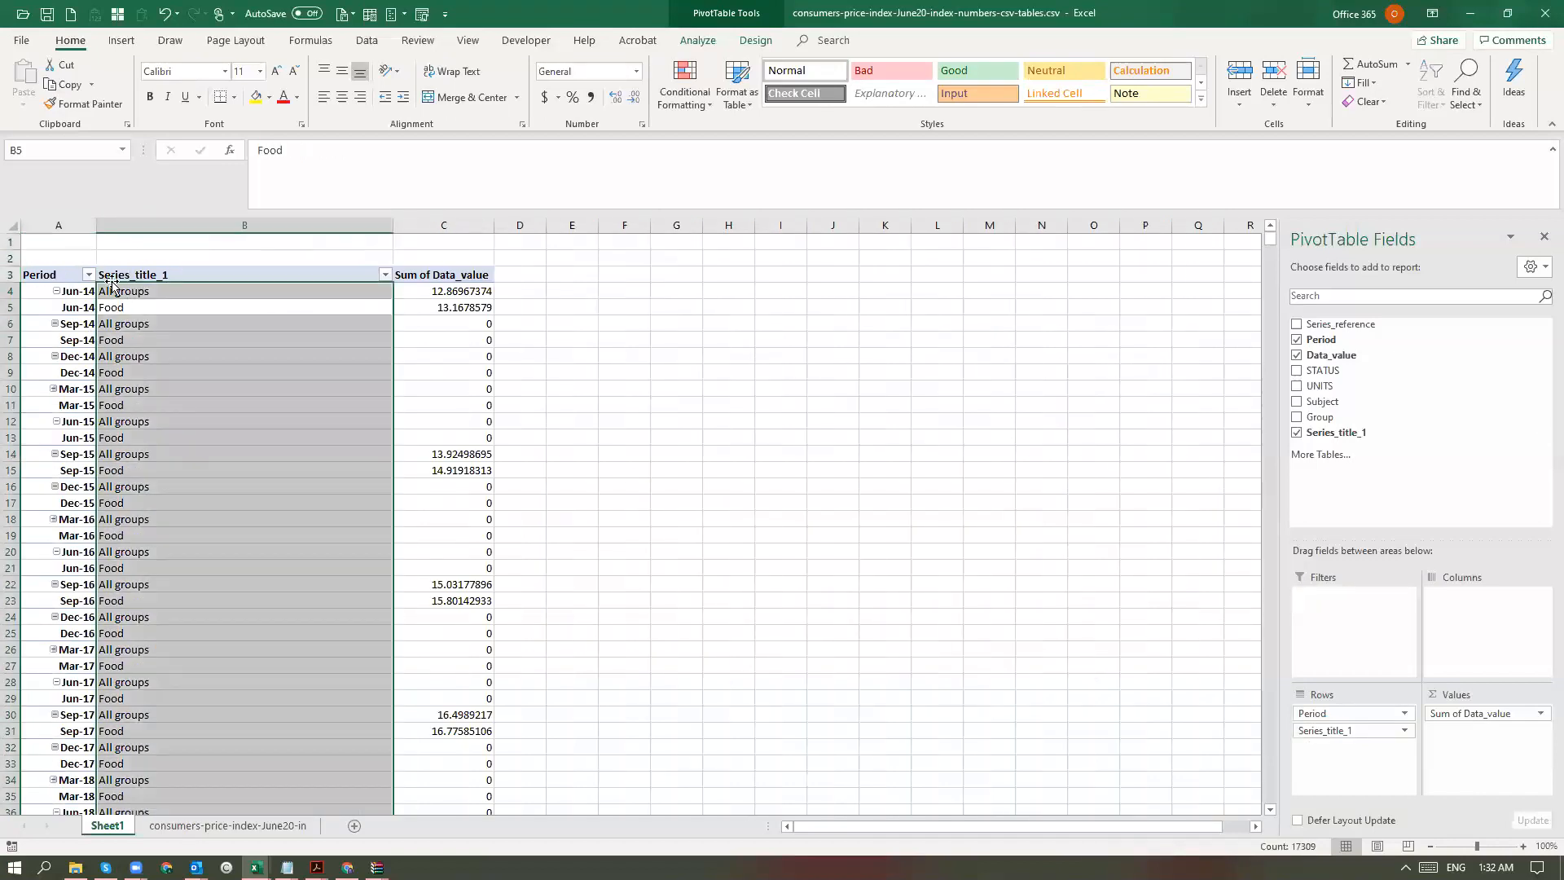
left_click_drag(1355, 730, 1331, 631)
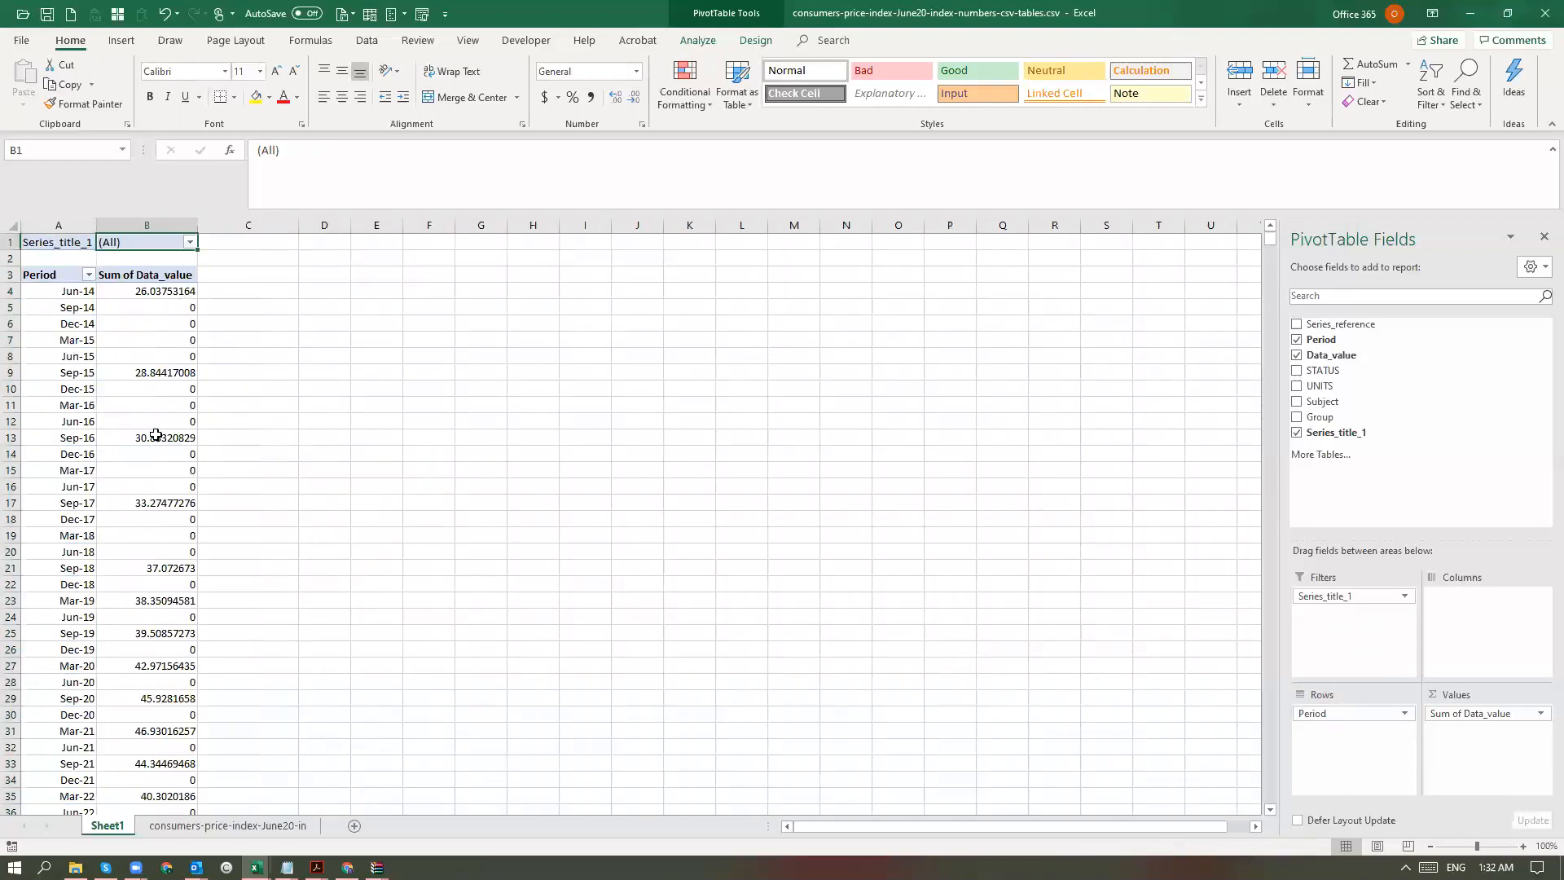
- Try switching the Series_title_1 report filter between multiple-item and single-item selection, choose All groups, and cancel the list
left_click(189, 243)
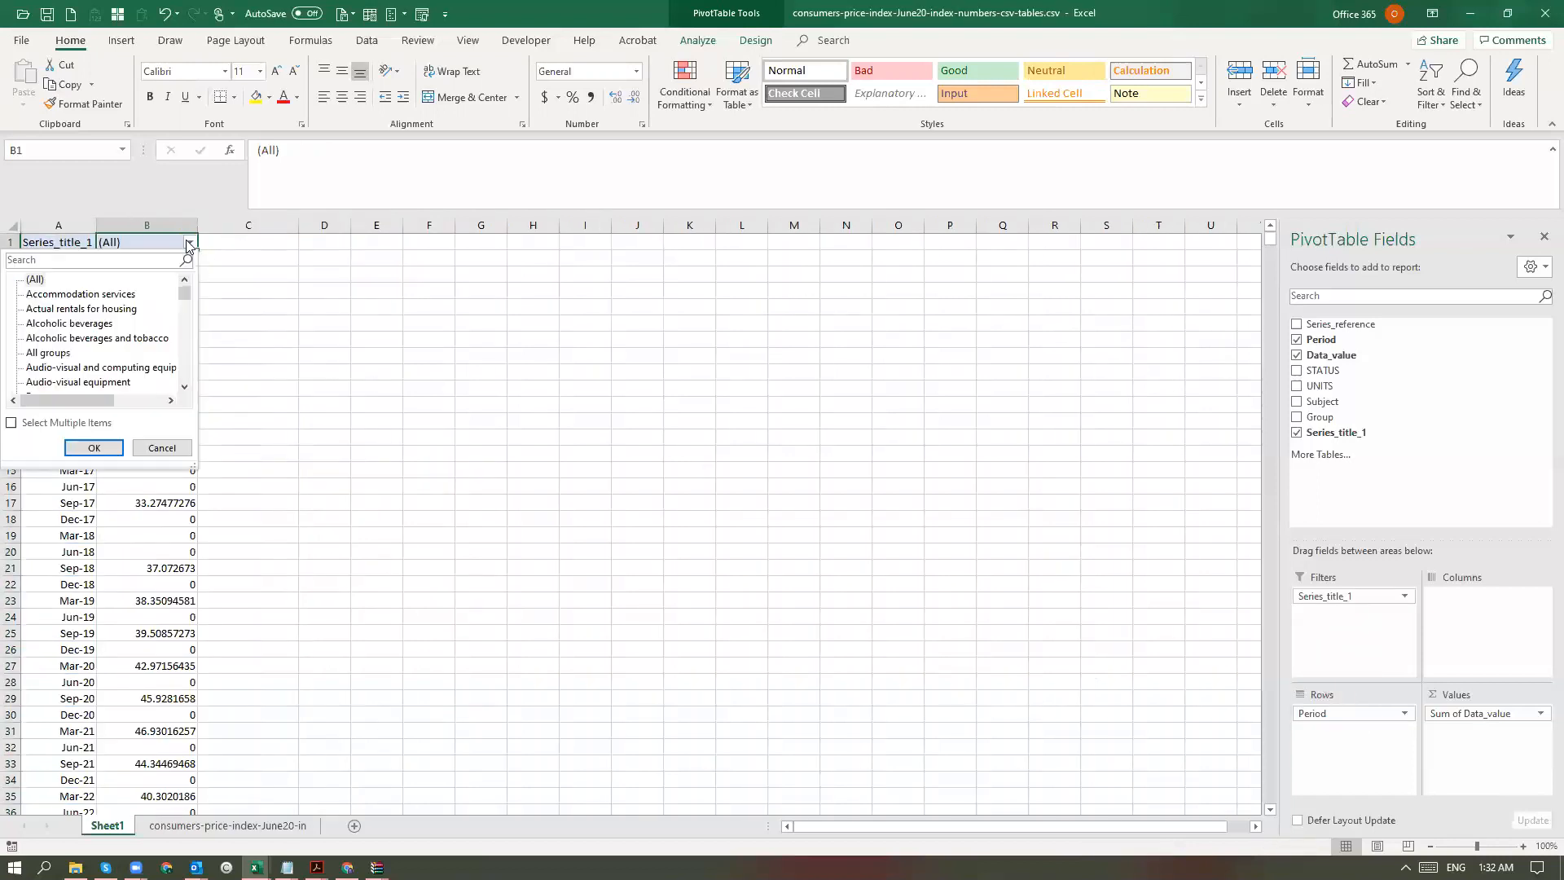
left_click(12, 424)
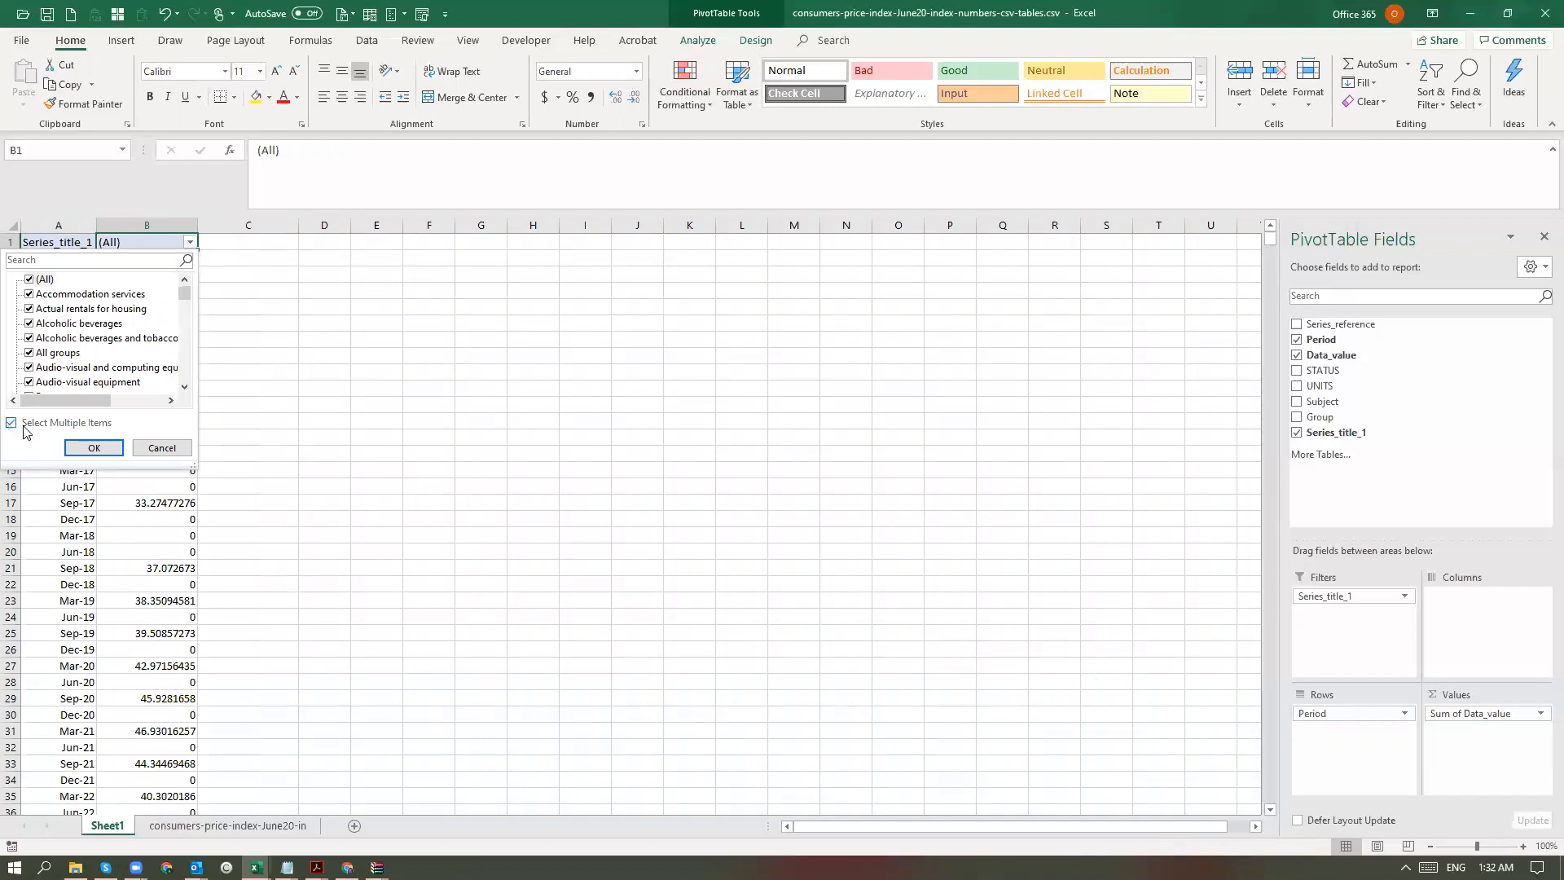
left_click(11, 424)
left_click(54, 355)
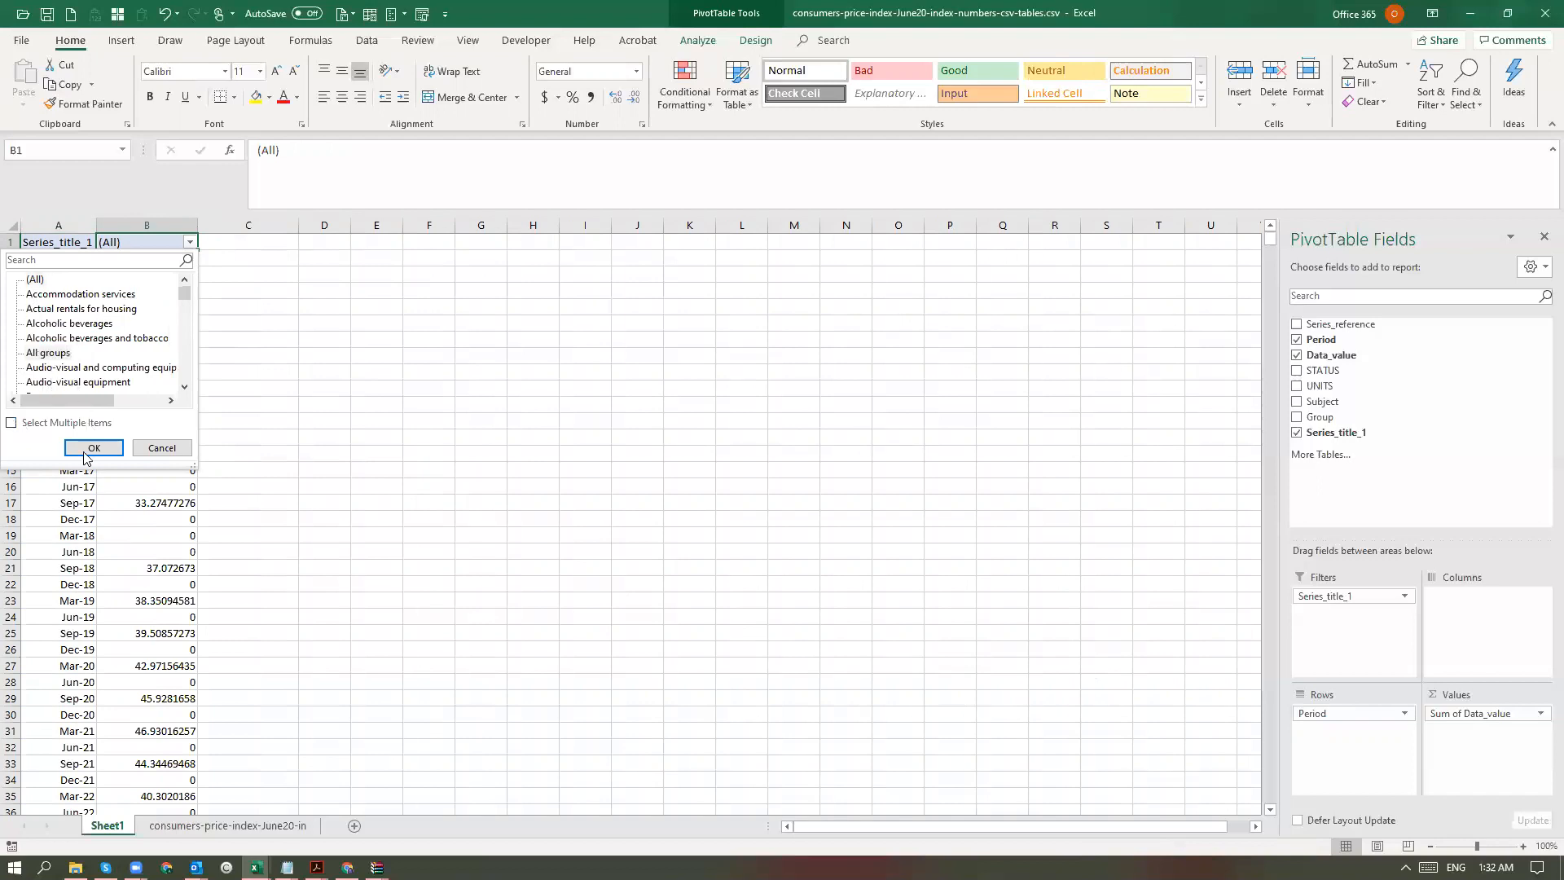
left_click(49, 355)
left_click(160, 448)
left_click(166, 292)
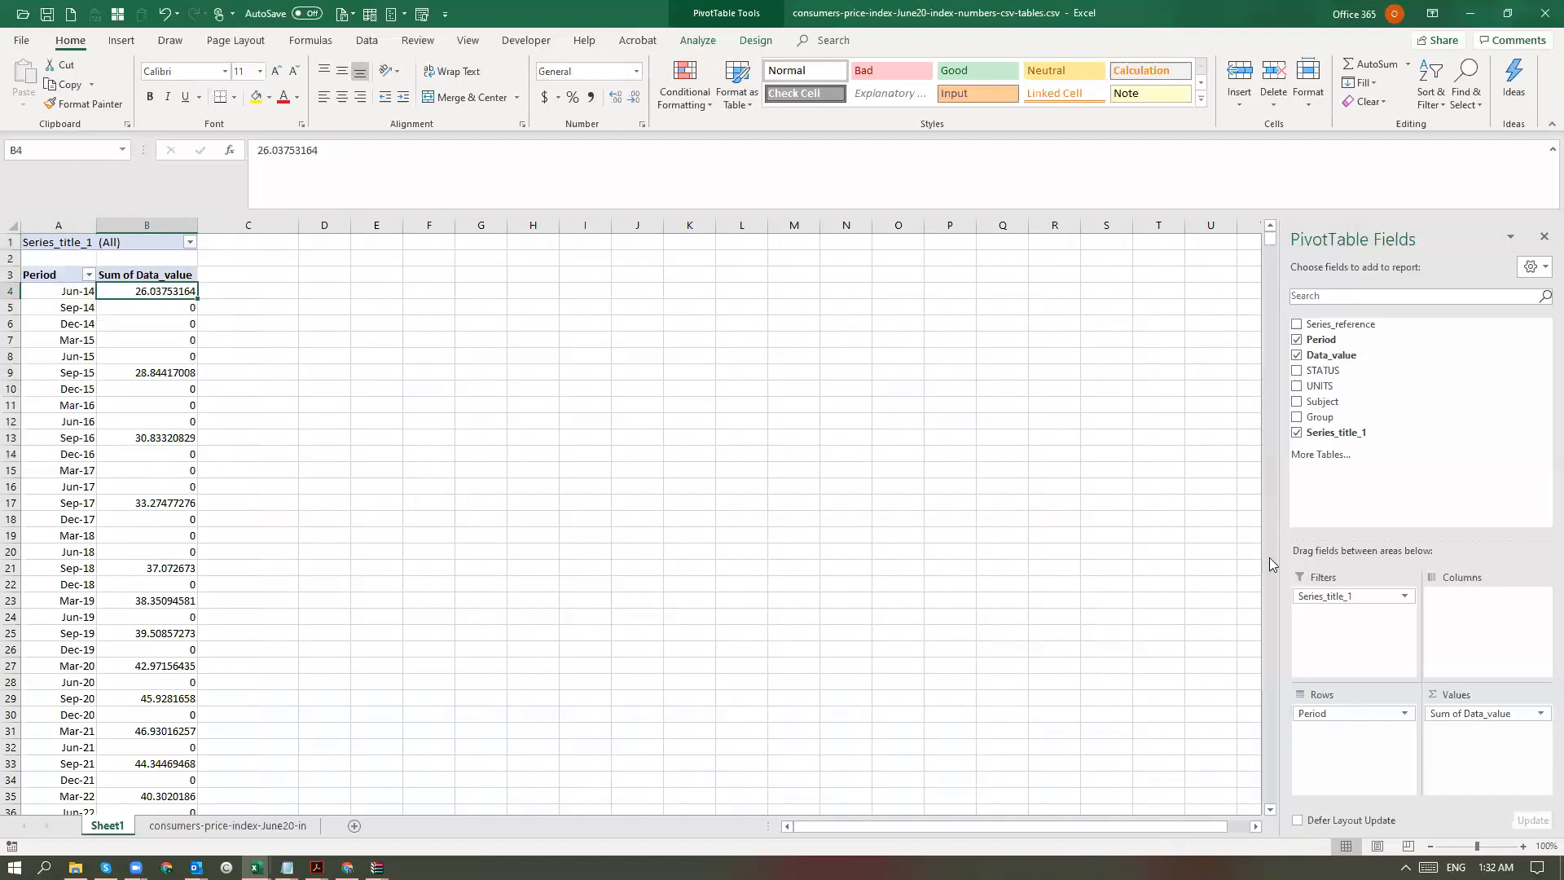
left_click(1364, 597)
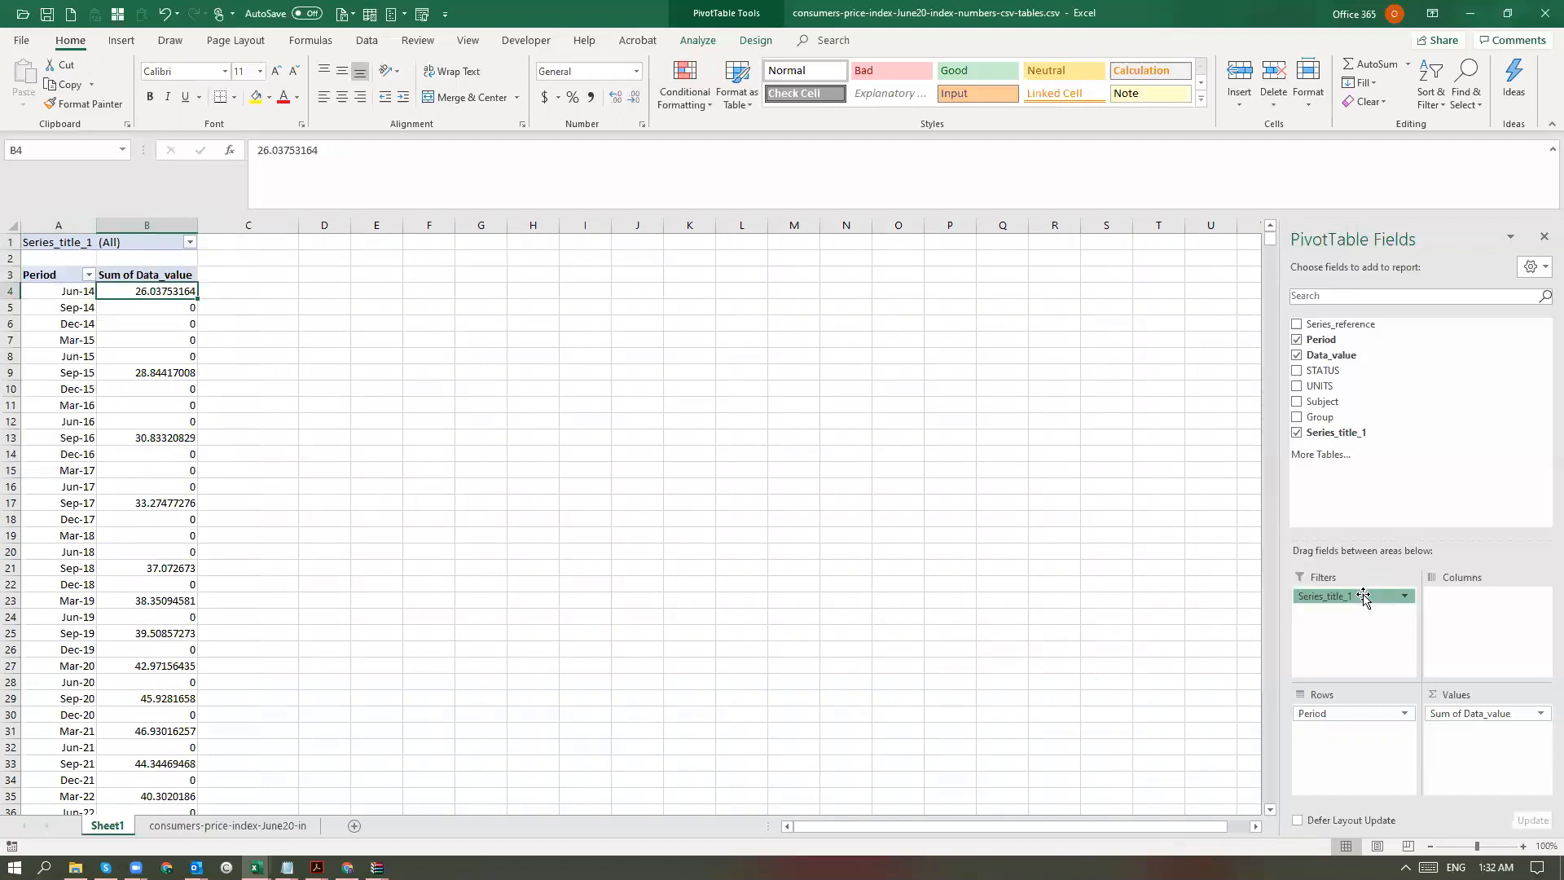
left_click(1483, 714)
left_click(1466, 755)
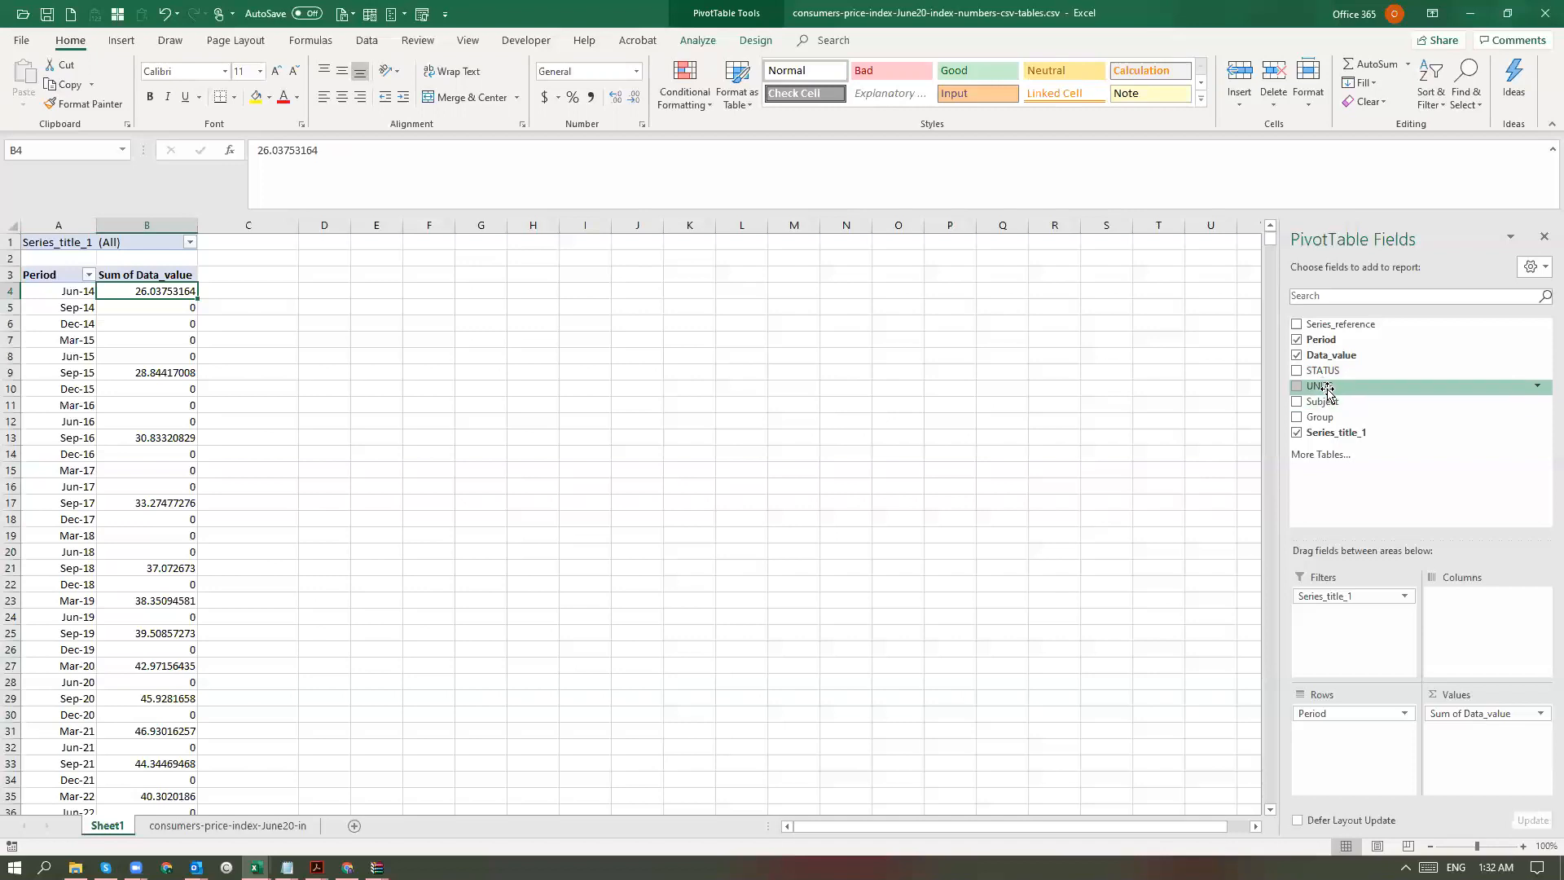
- Add the Group field to the PivotTable's columns, take it out of the layout, and place it back in the columns
left_click_drag(1341, 423, 1494, 598)
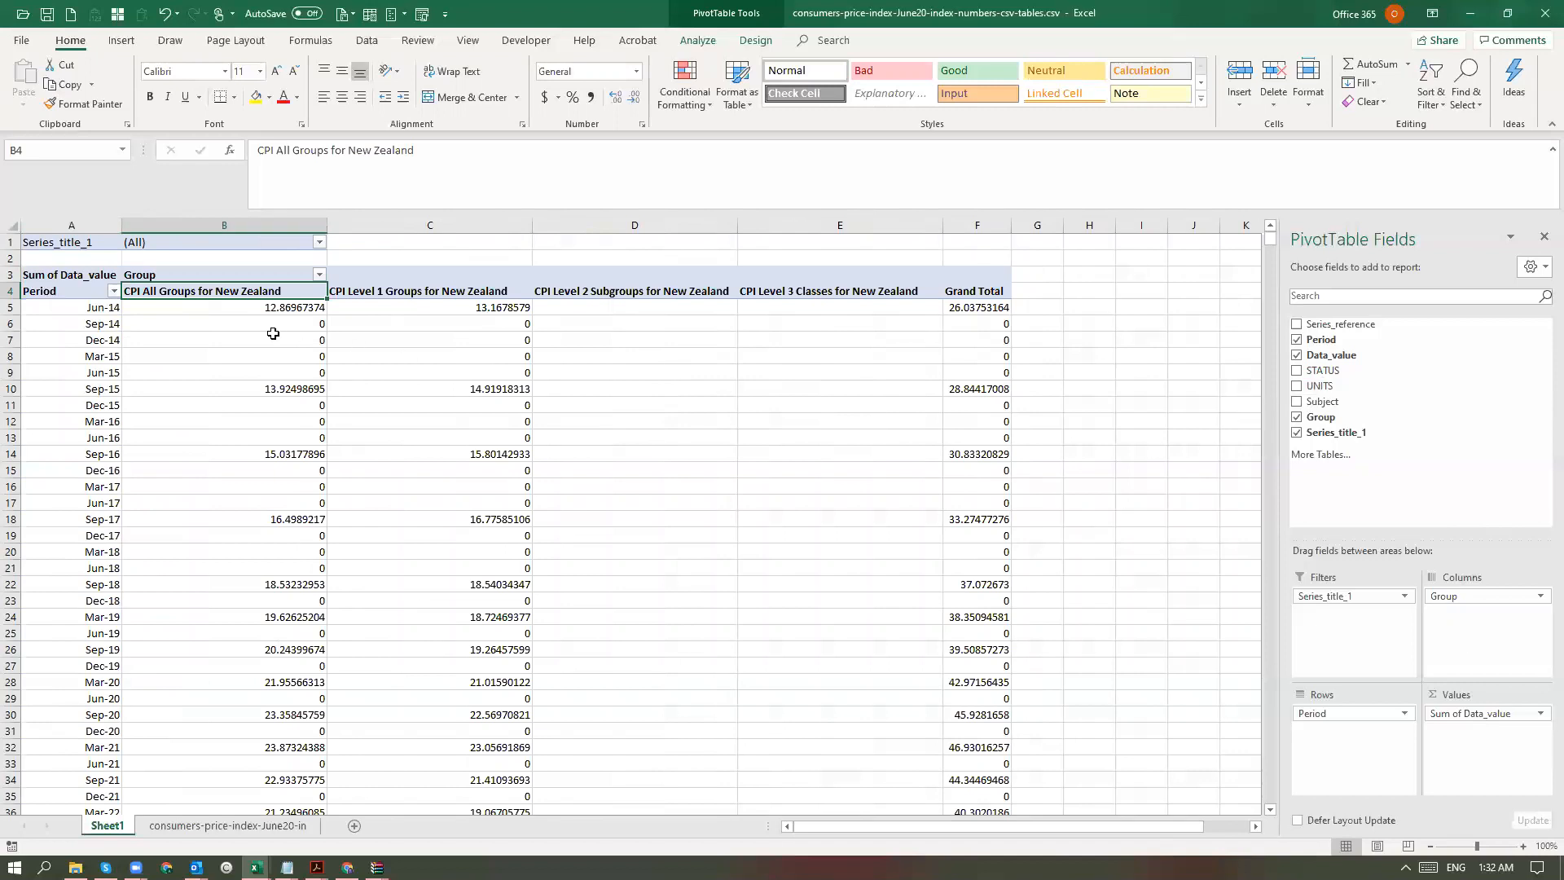
left_click_drag(242, 313, 611, 681)
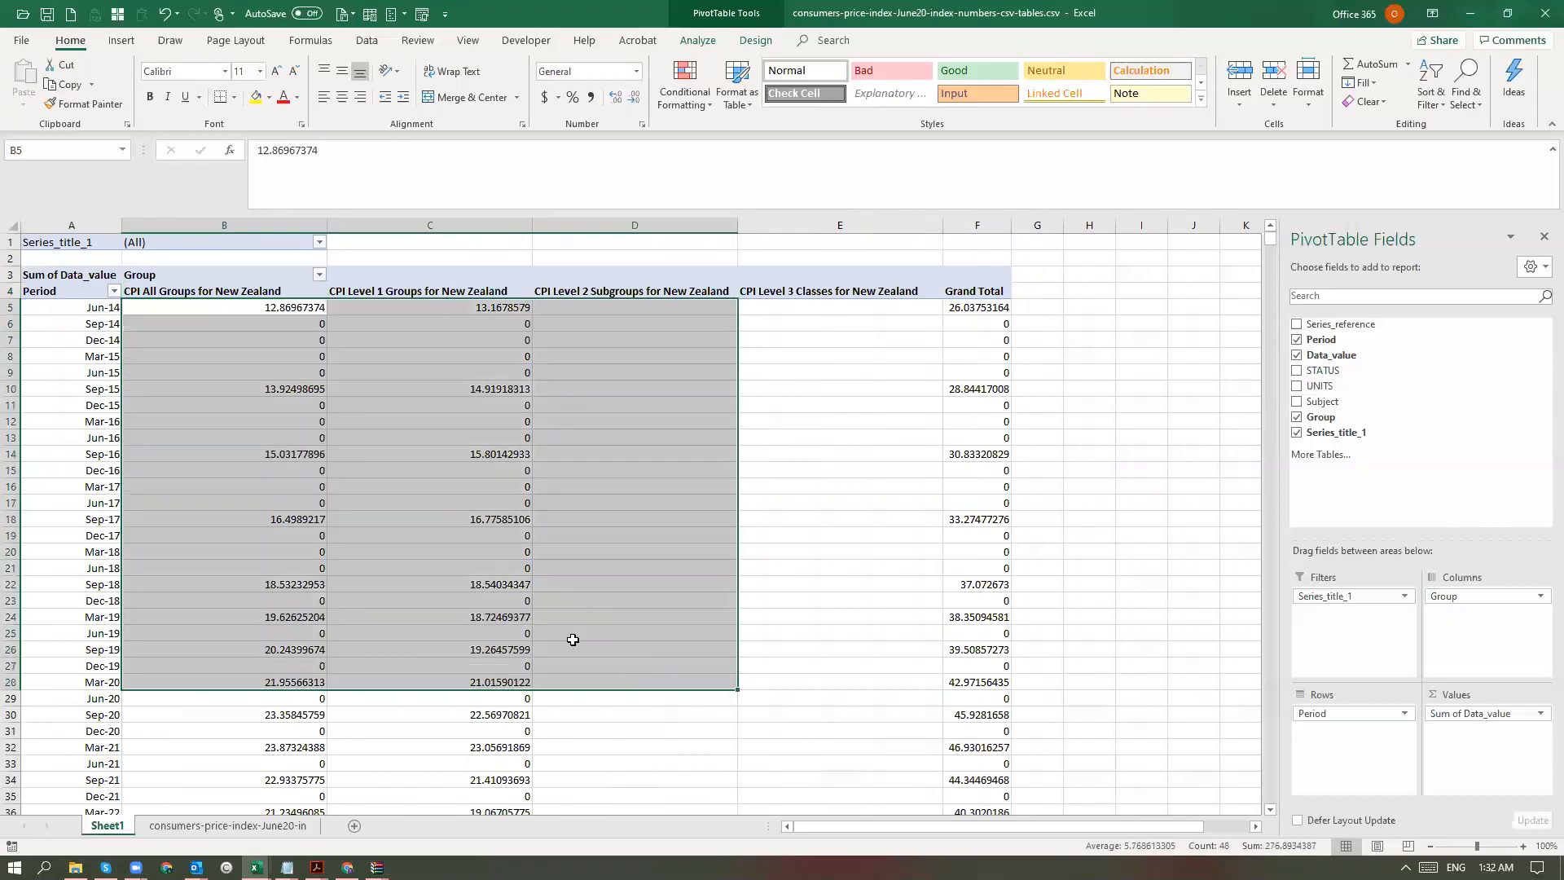
left_click_drag(261, 222, 796, 242)
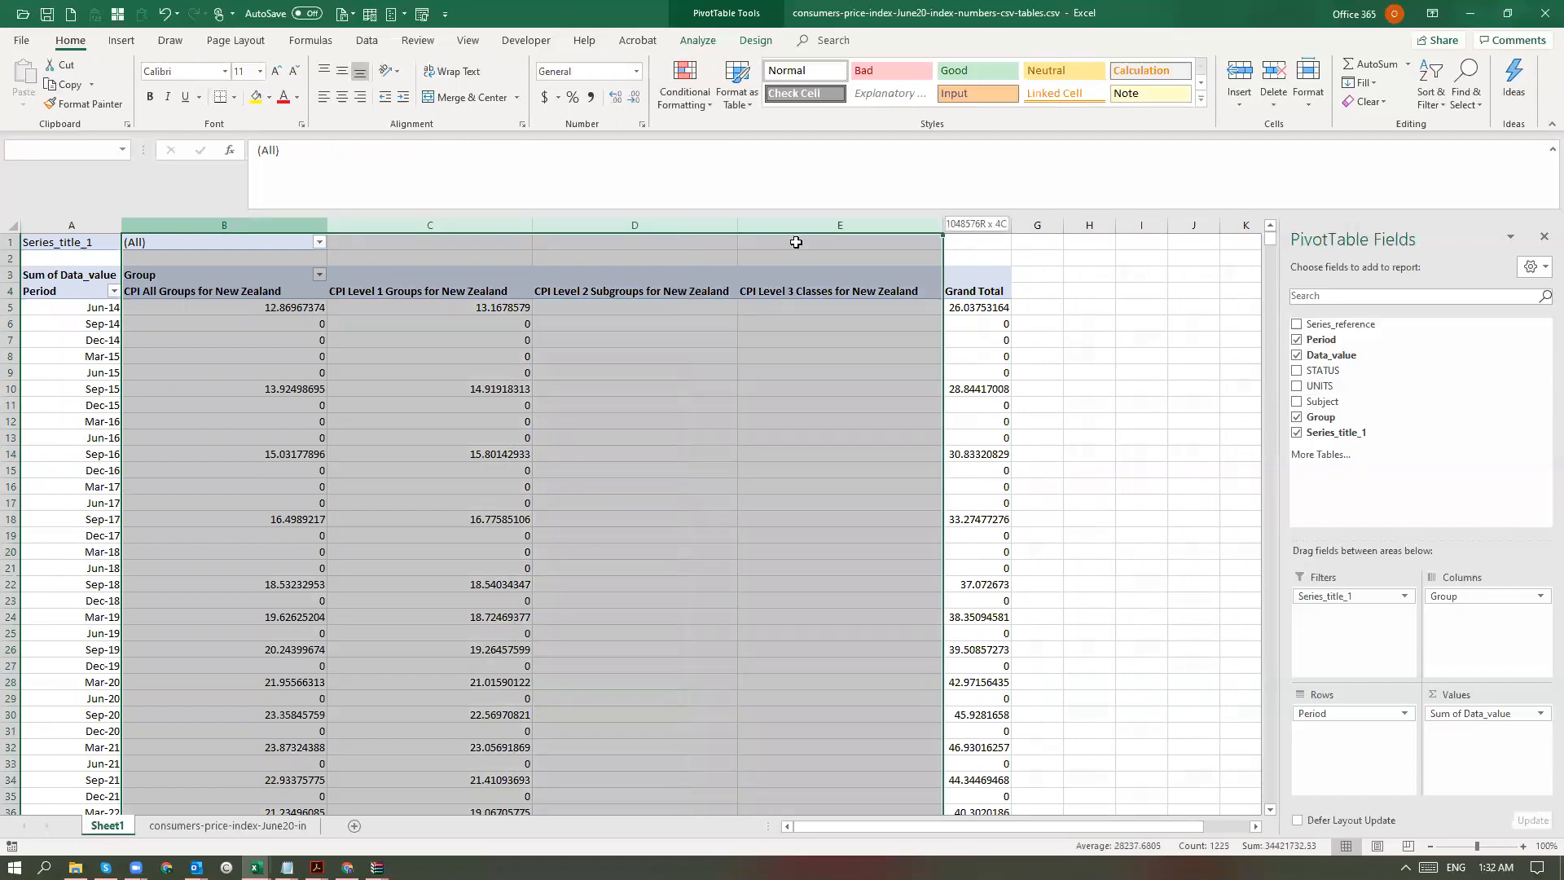
left_click_drag(796, 242, 819, 261)
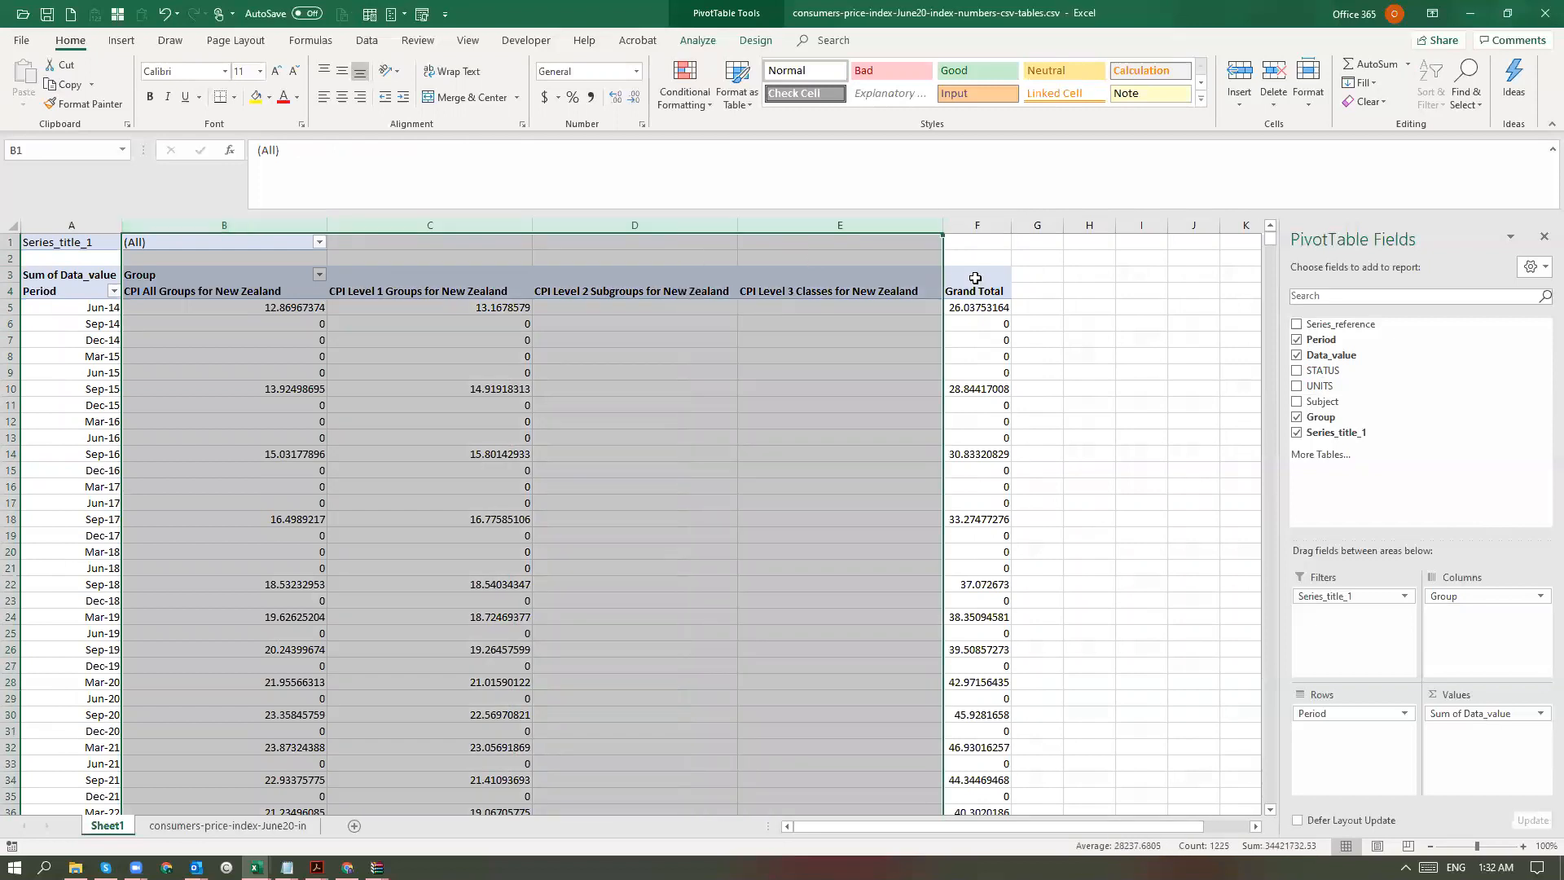
left_click(975, 278)
left_click_drag(1444, 596, 1415, 485)
left_click_drag(1320, 416, 1484, 619)
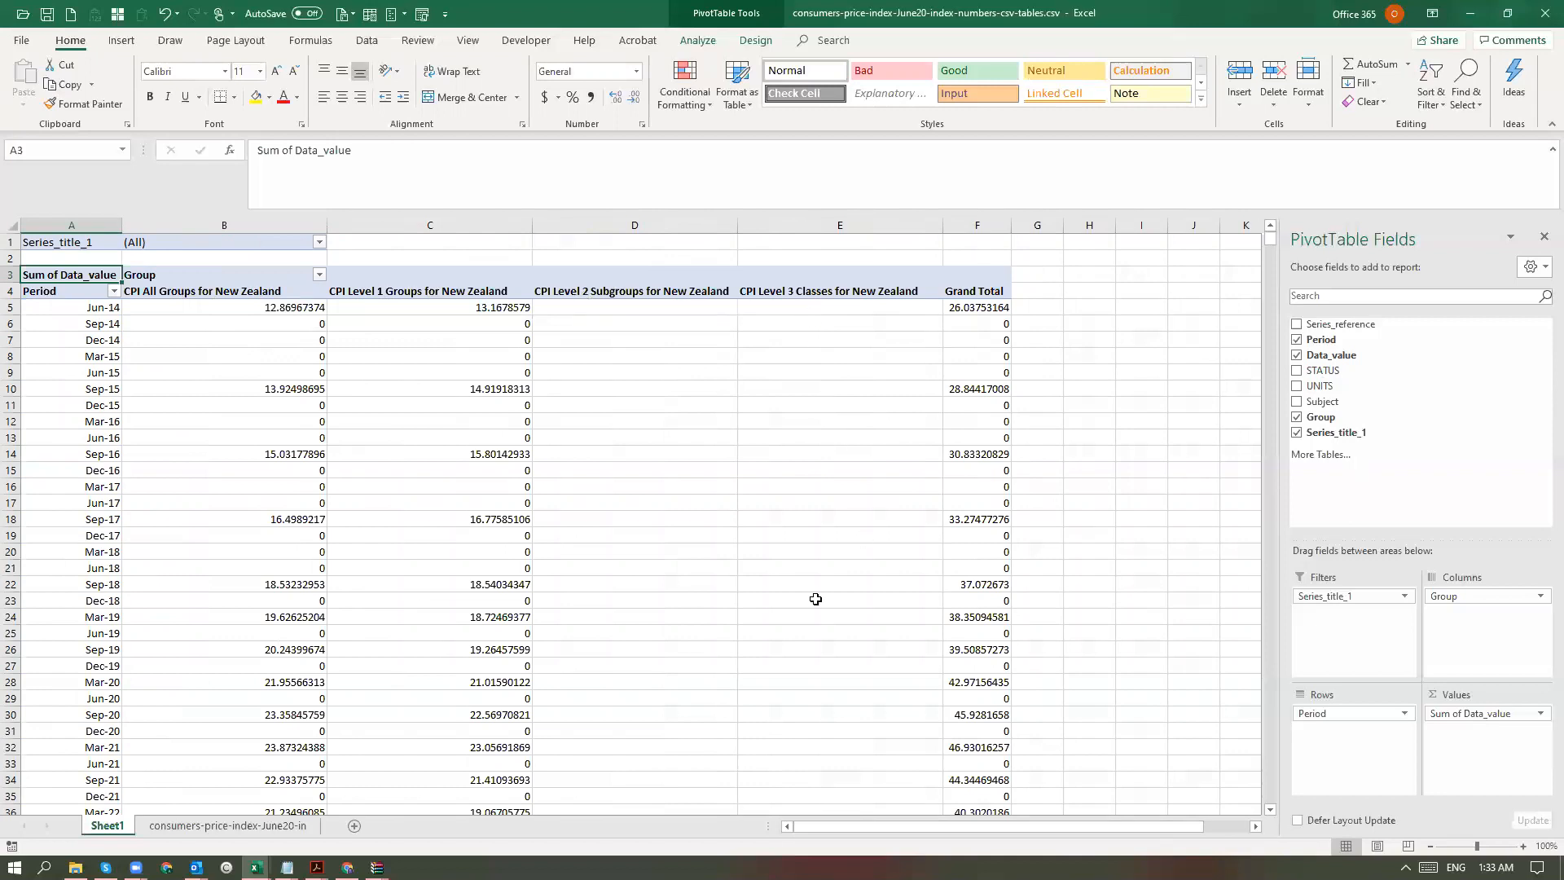
- Examine the summed Data_value figures under each Group column across the Period rows, especially those for Jun-14 in row 5
scroll(319, 529, "down", 20)
scroll(318, 530, "down", 20)
left_click(288, 600)
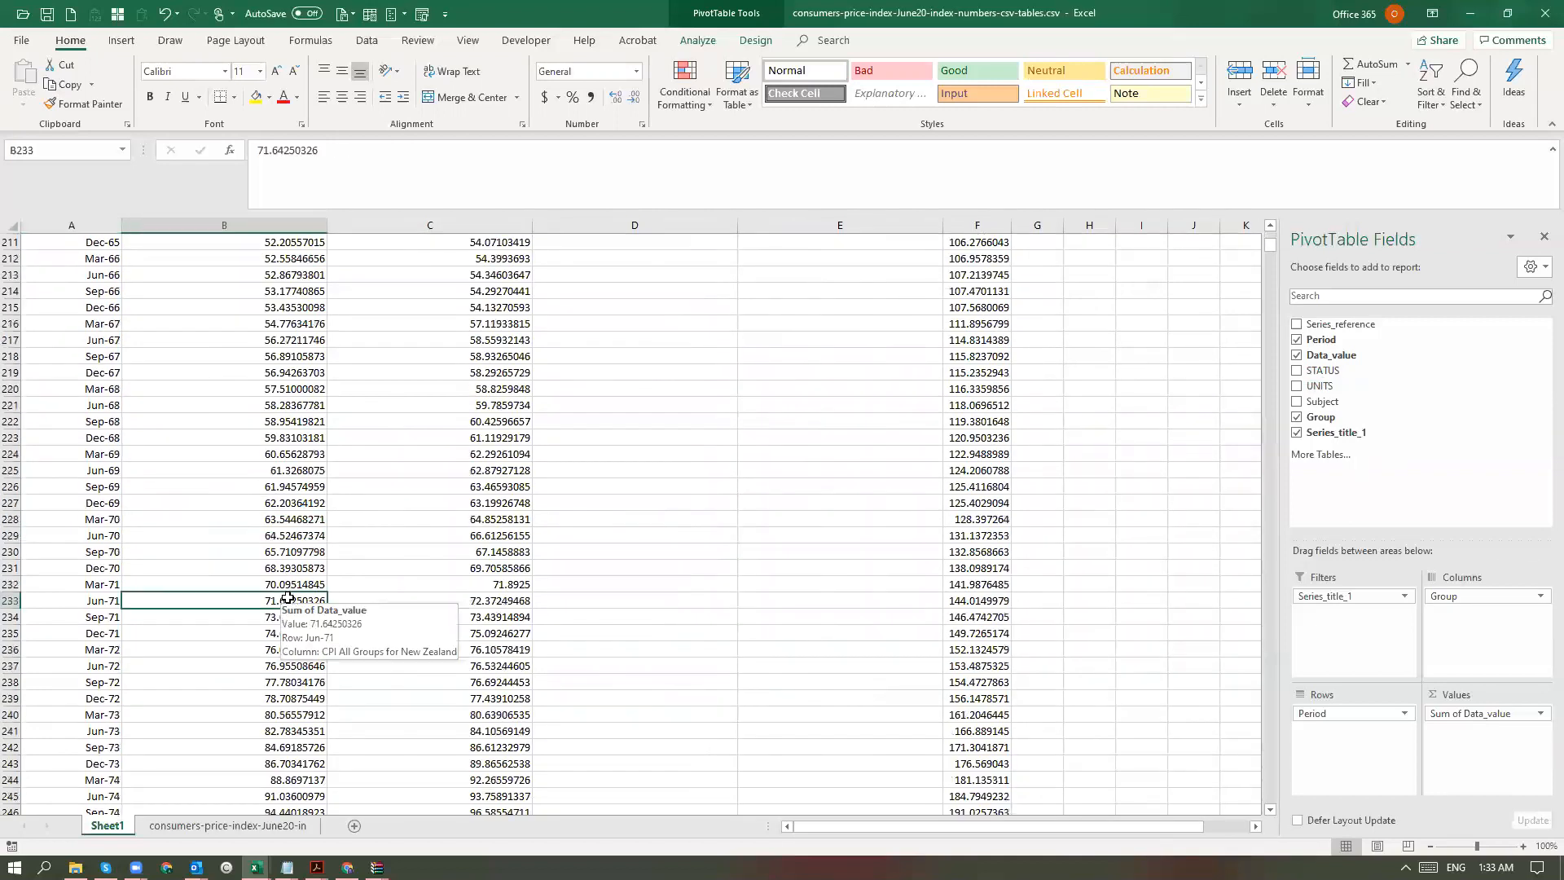
key("ctrl+Down")
key("ctrl+Up")
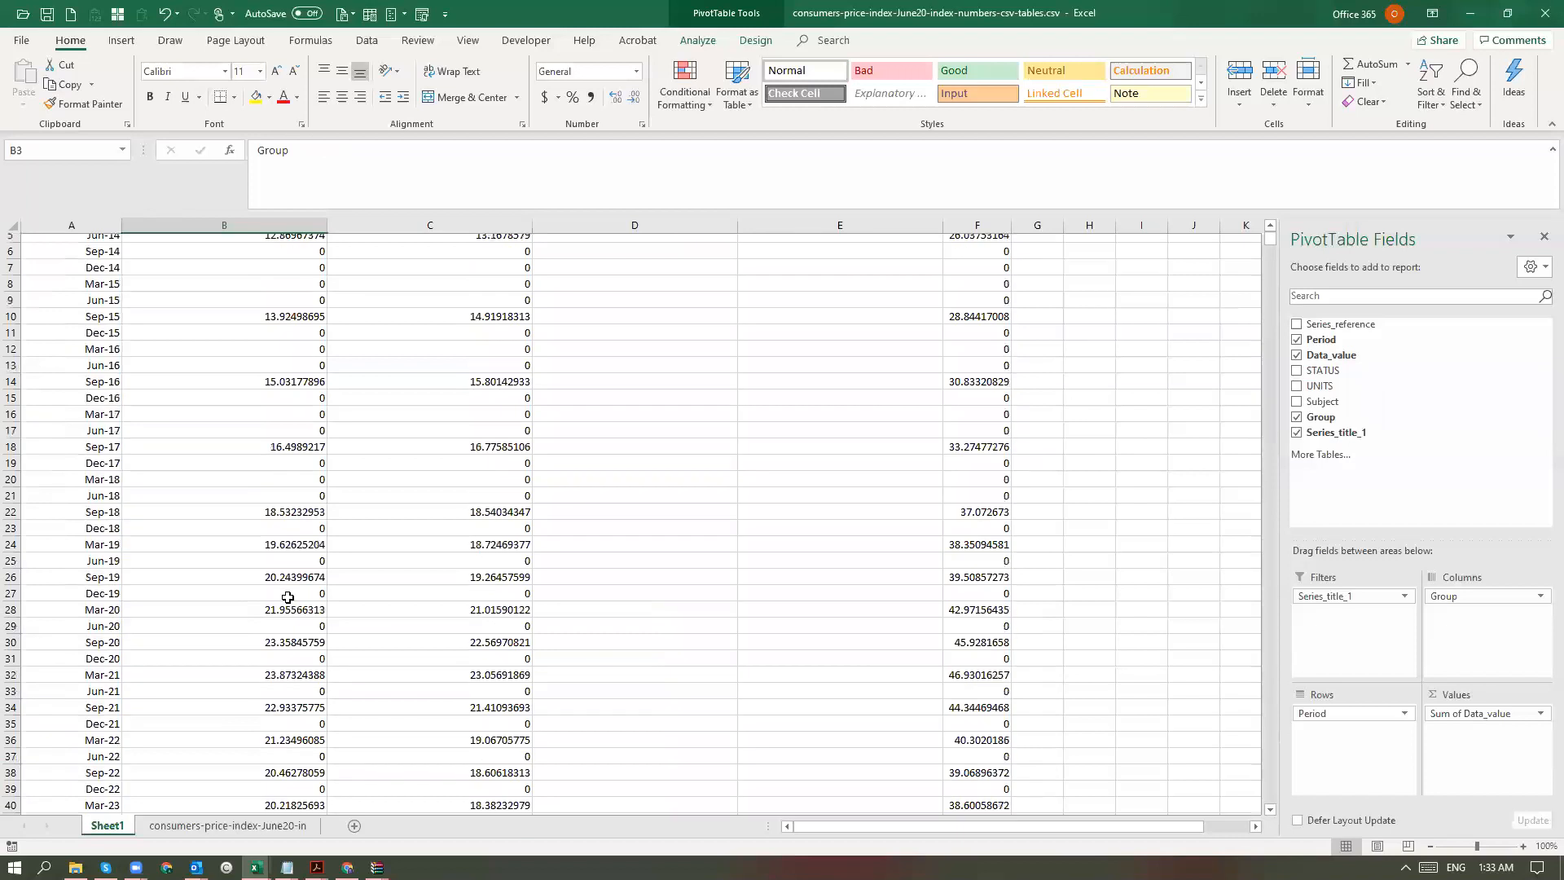
key("Down")
key("Down")
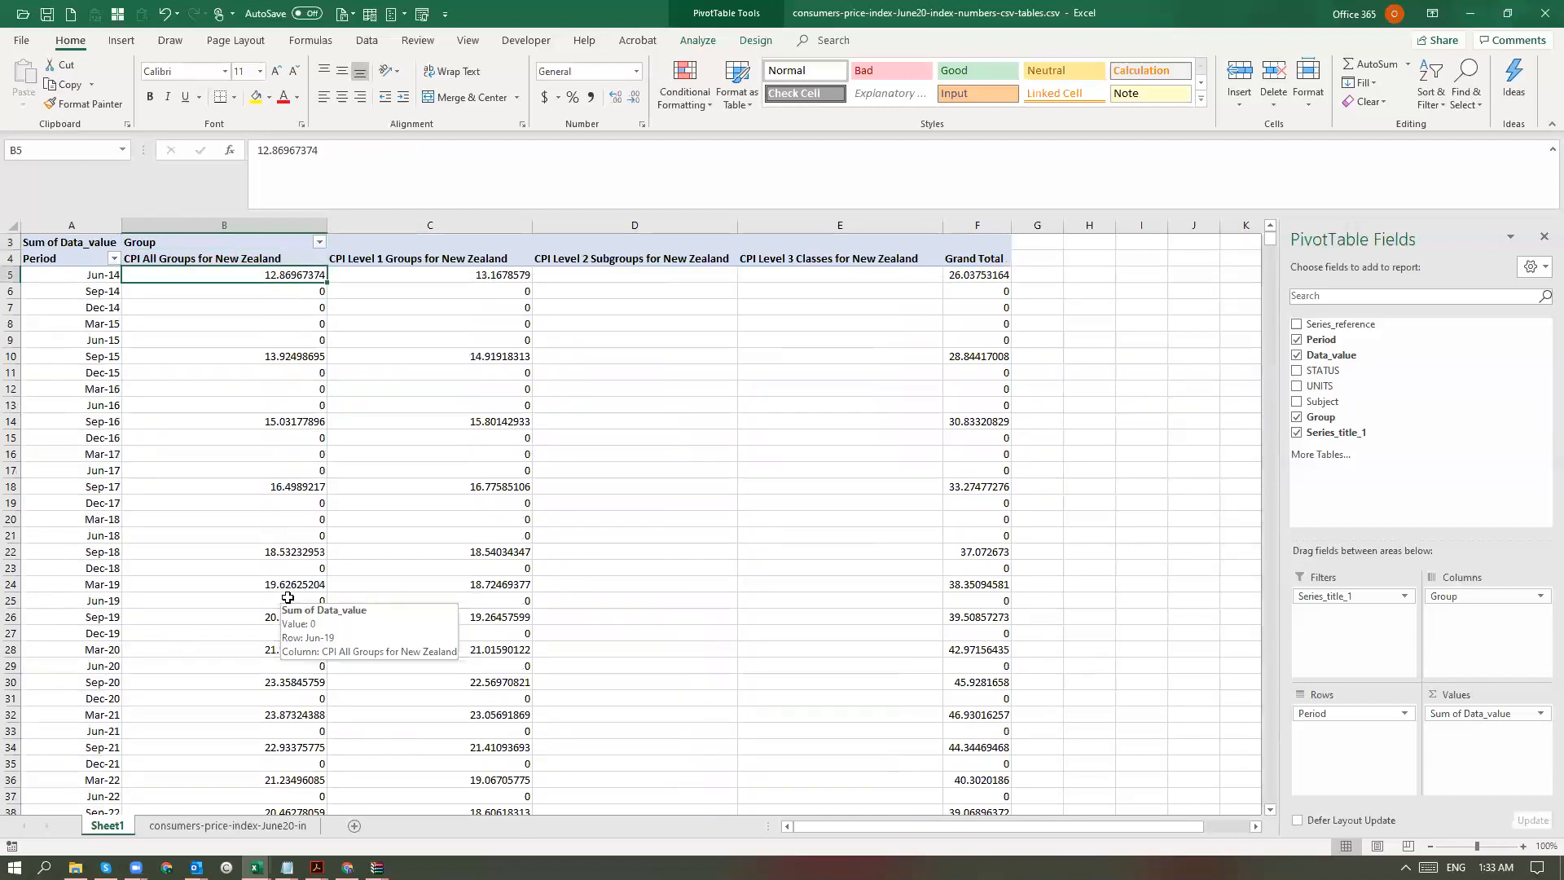
key("Up")
key("Right")
key("Down")
key("Right")
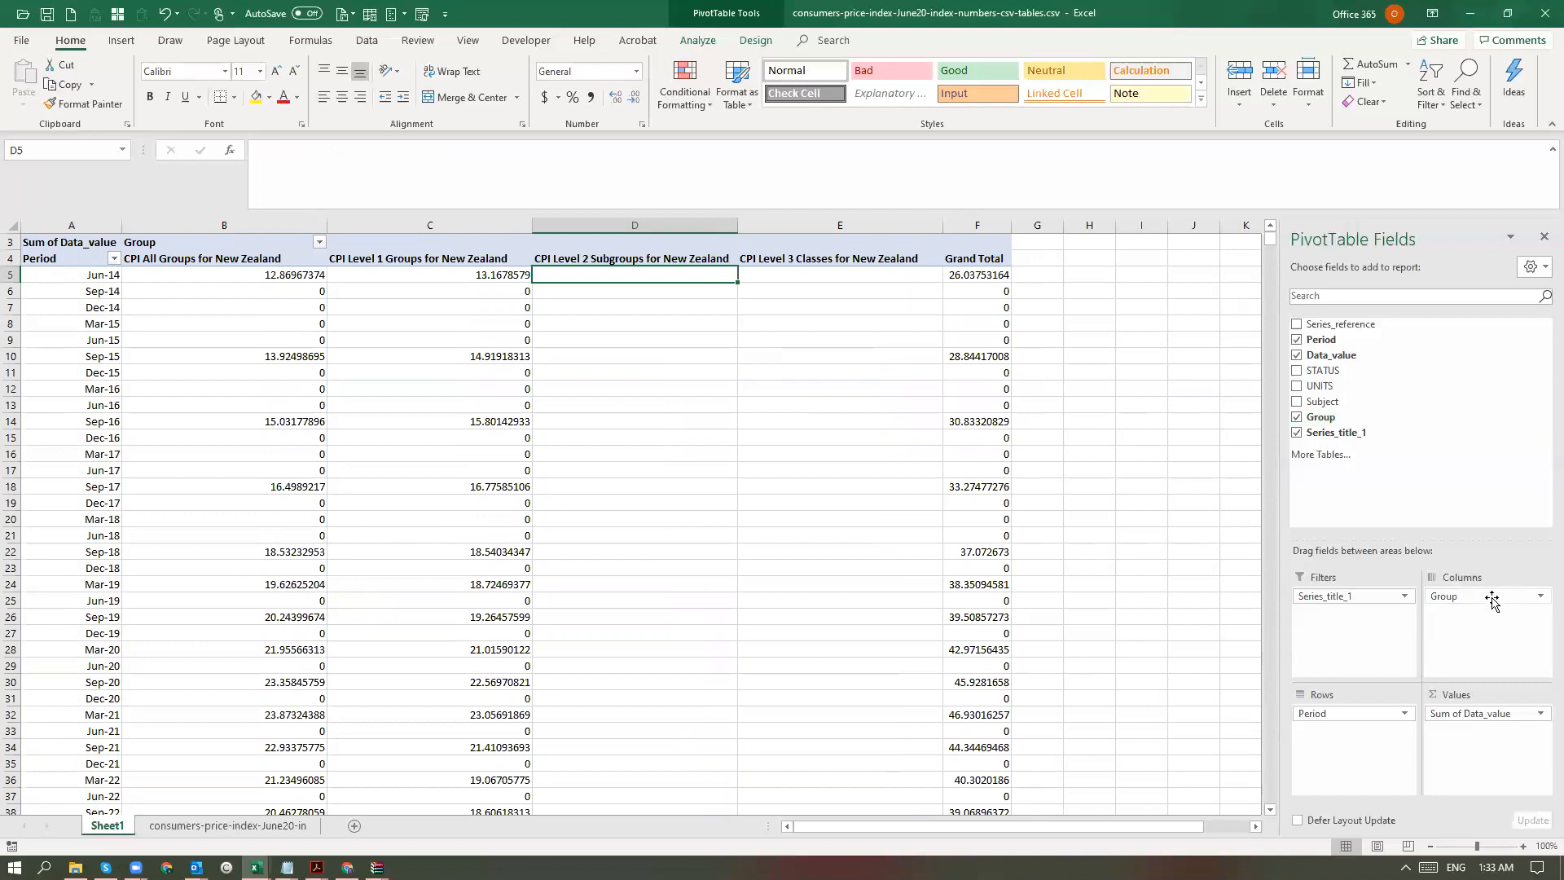
- Add the STATUS field to the PivotTable's rows below Period and look through its entries down the table
left_click_drag(1321, 370, 1348, 730)
left_click(162, 361)
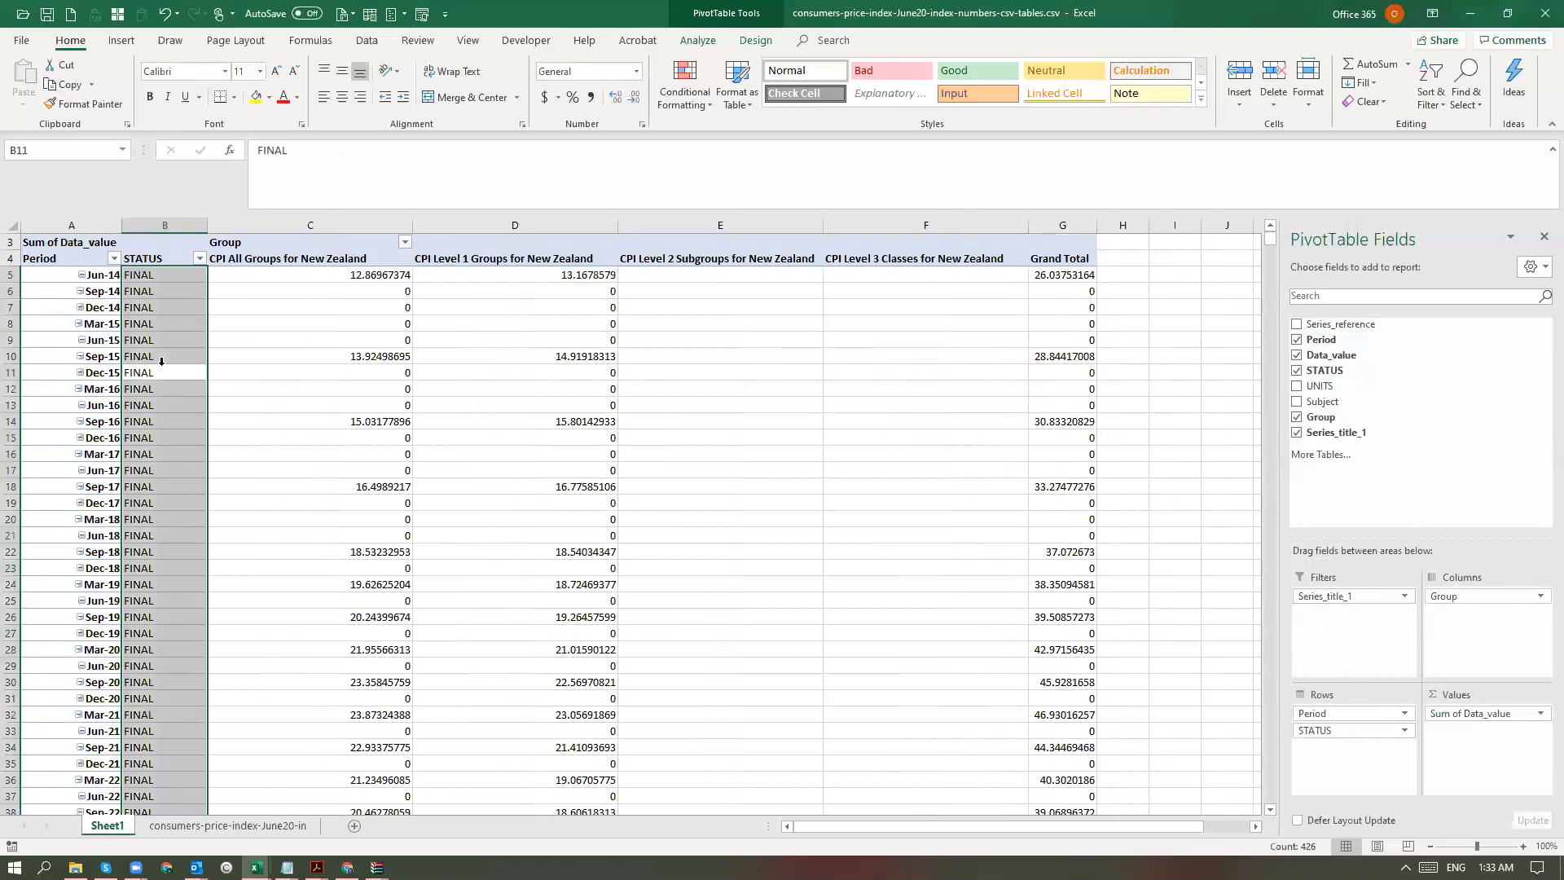
scroll(209, 649, "down", 20)
scroll(196, 636, "up", 20)
scroll(169, 461, "down", 12)
scroll(170, 461, "up", 6)
left_click(169, 459)
key("ctrl+Up")
key("ctrl+Up")
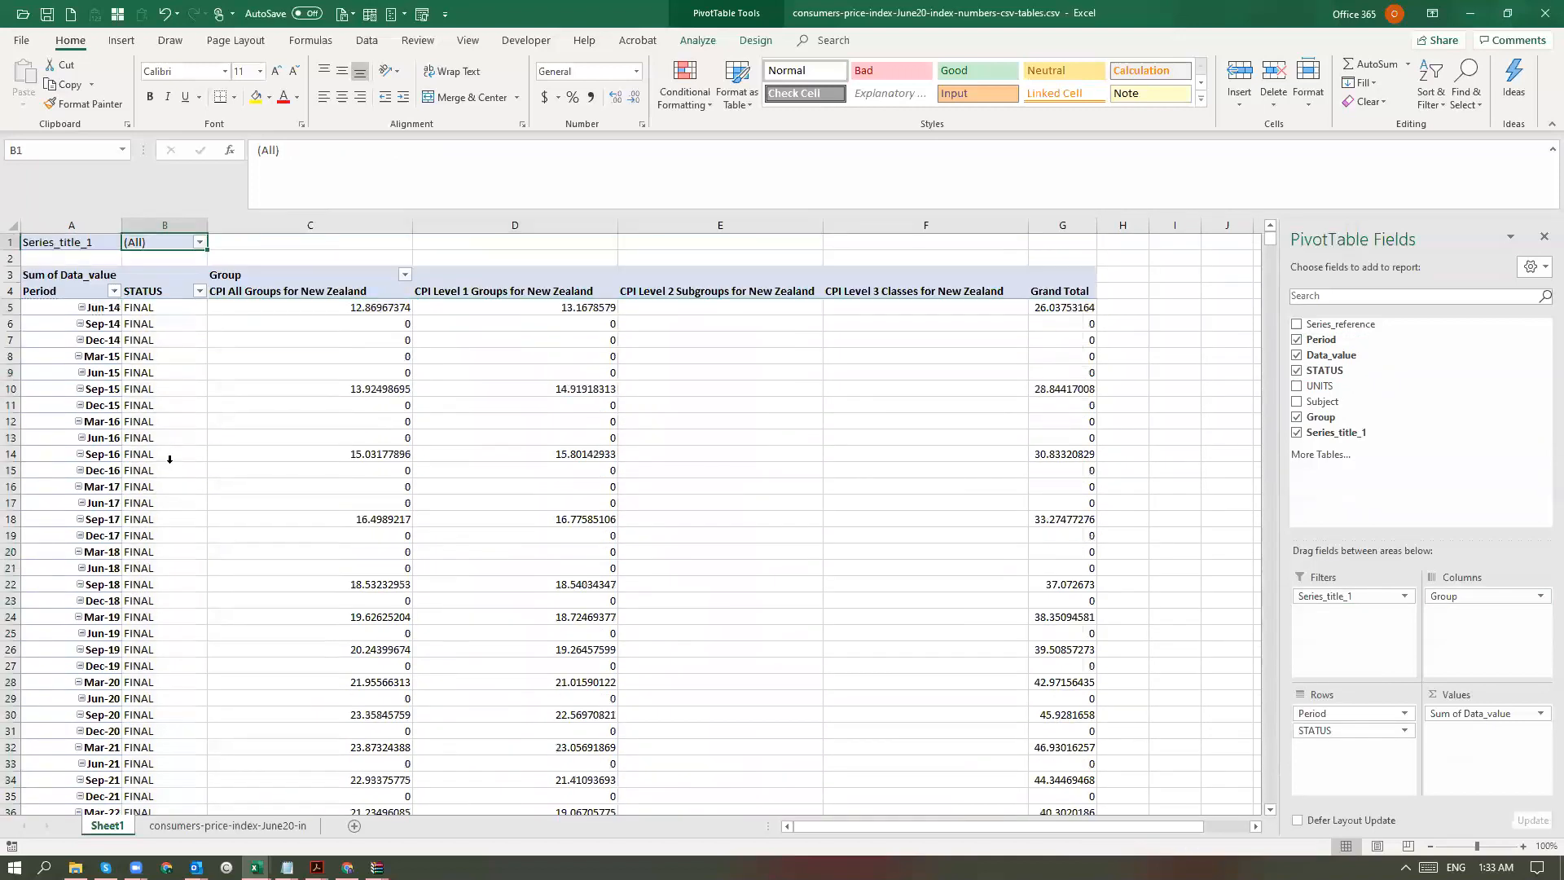
left_click(176, 312)
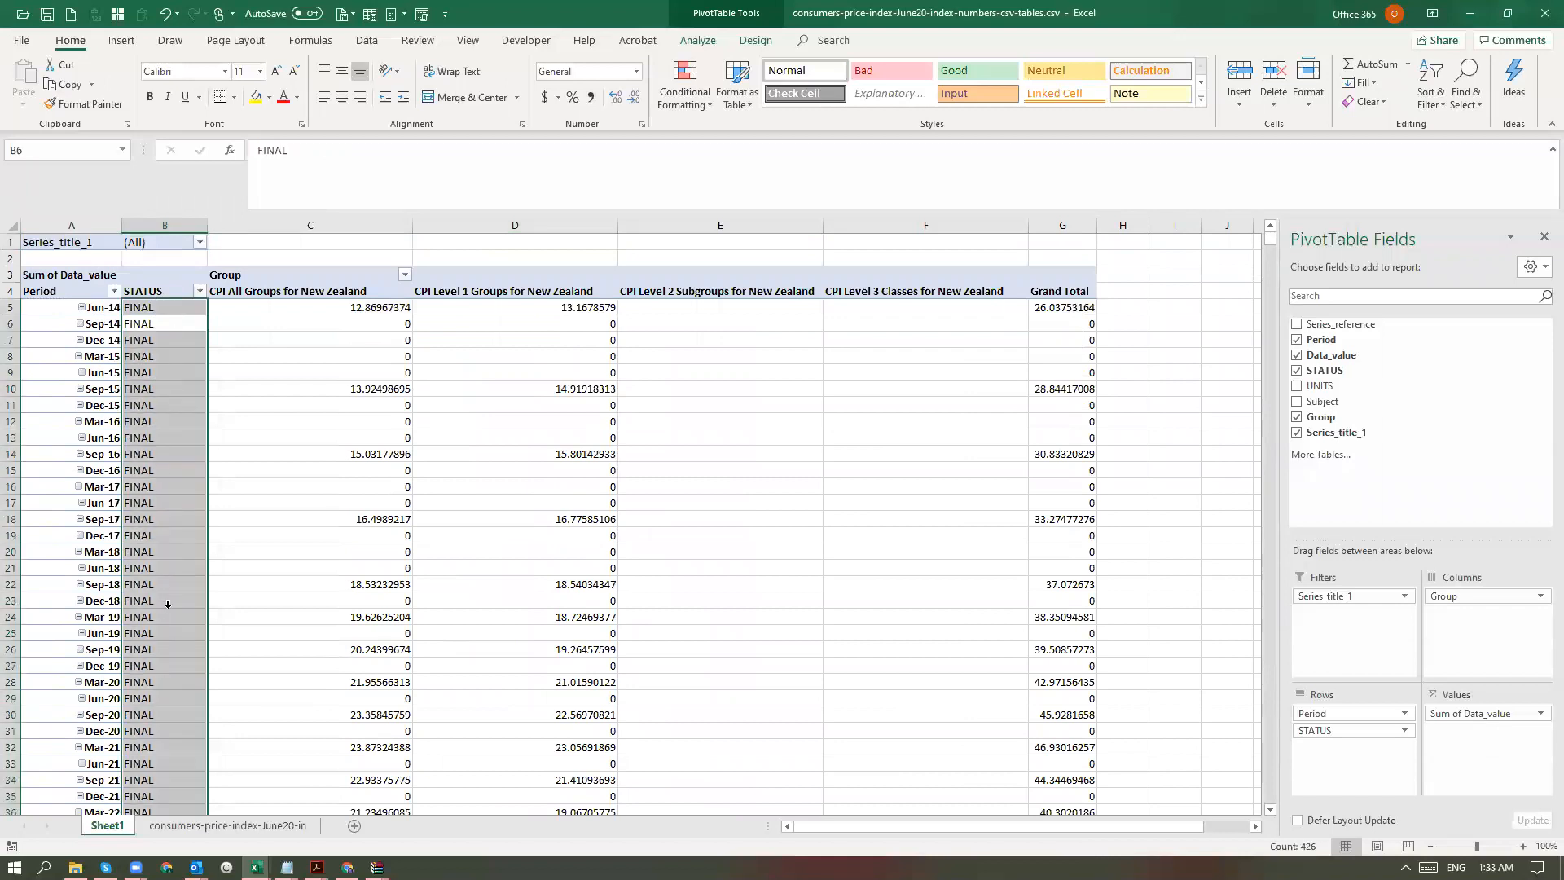
scroll(168, 603, "down", 20)
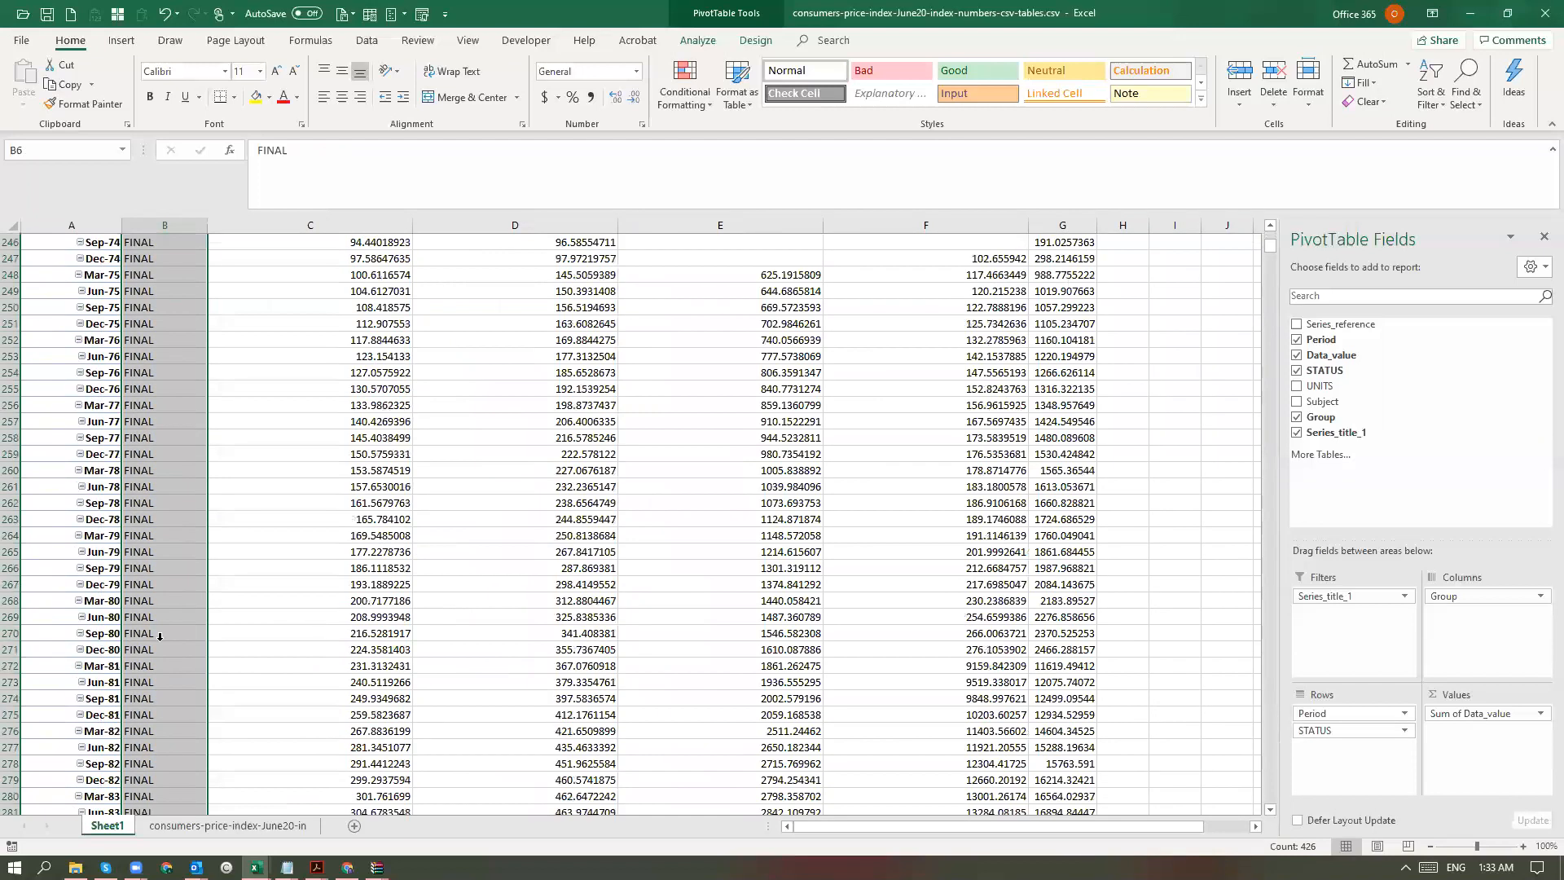
scroll(1043, 773, "up", 20)
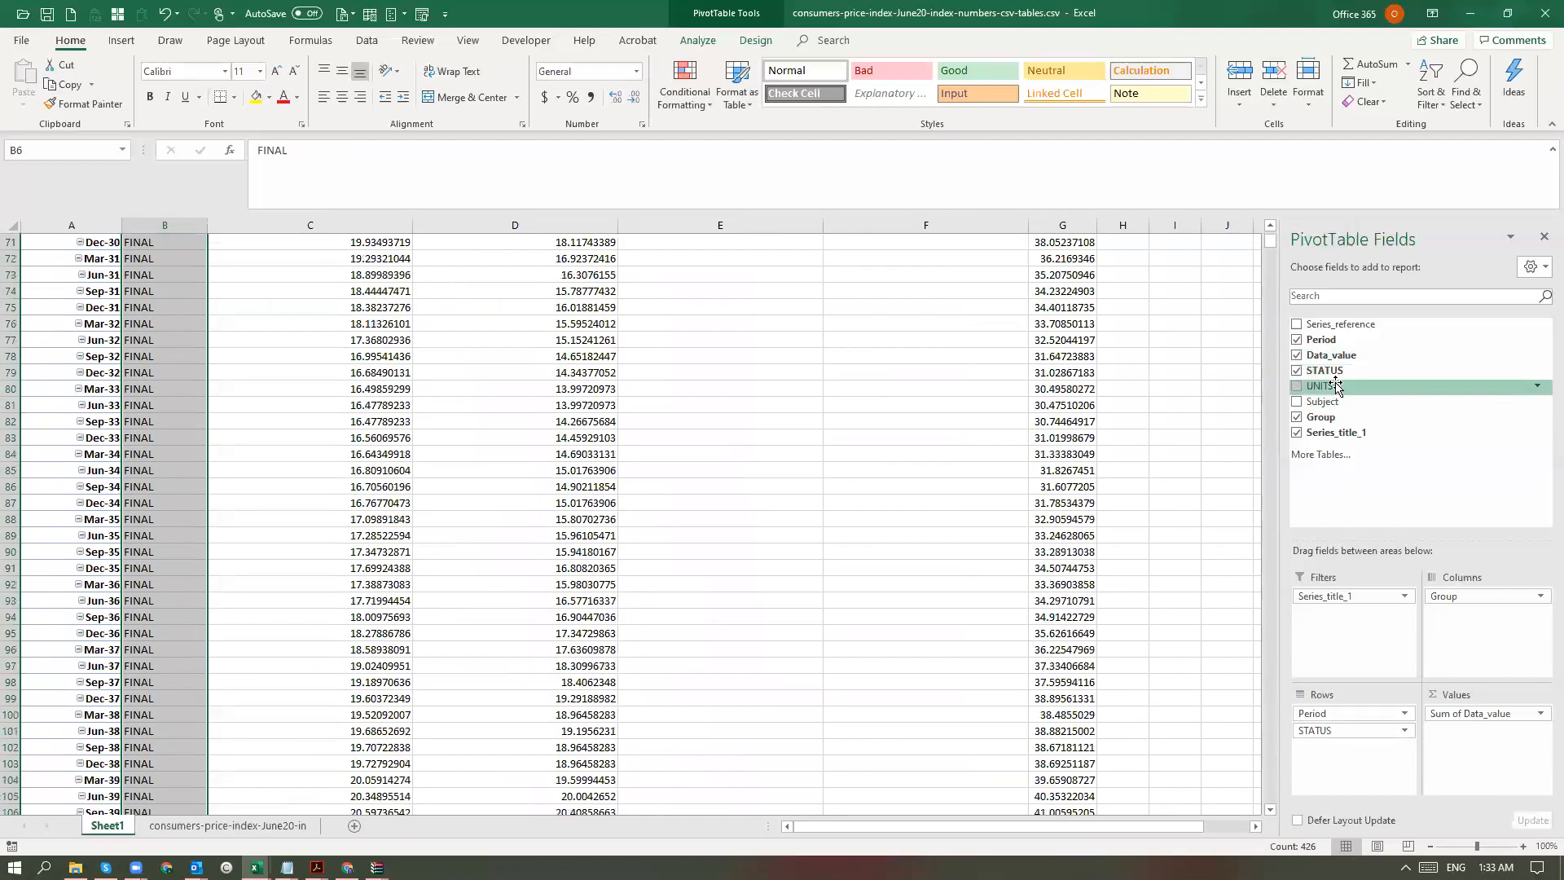
- Review the Group column headings in row 4 from CPI All Groups to CPI Level 3 Classes for New Zealand
left_click(409, 508)
key("ctrl+Up")
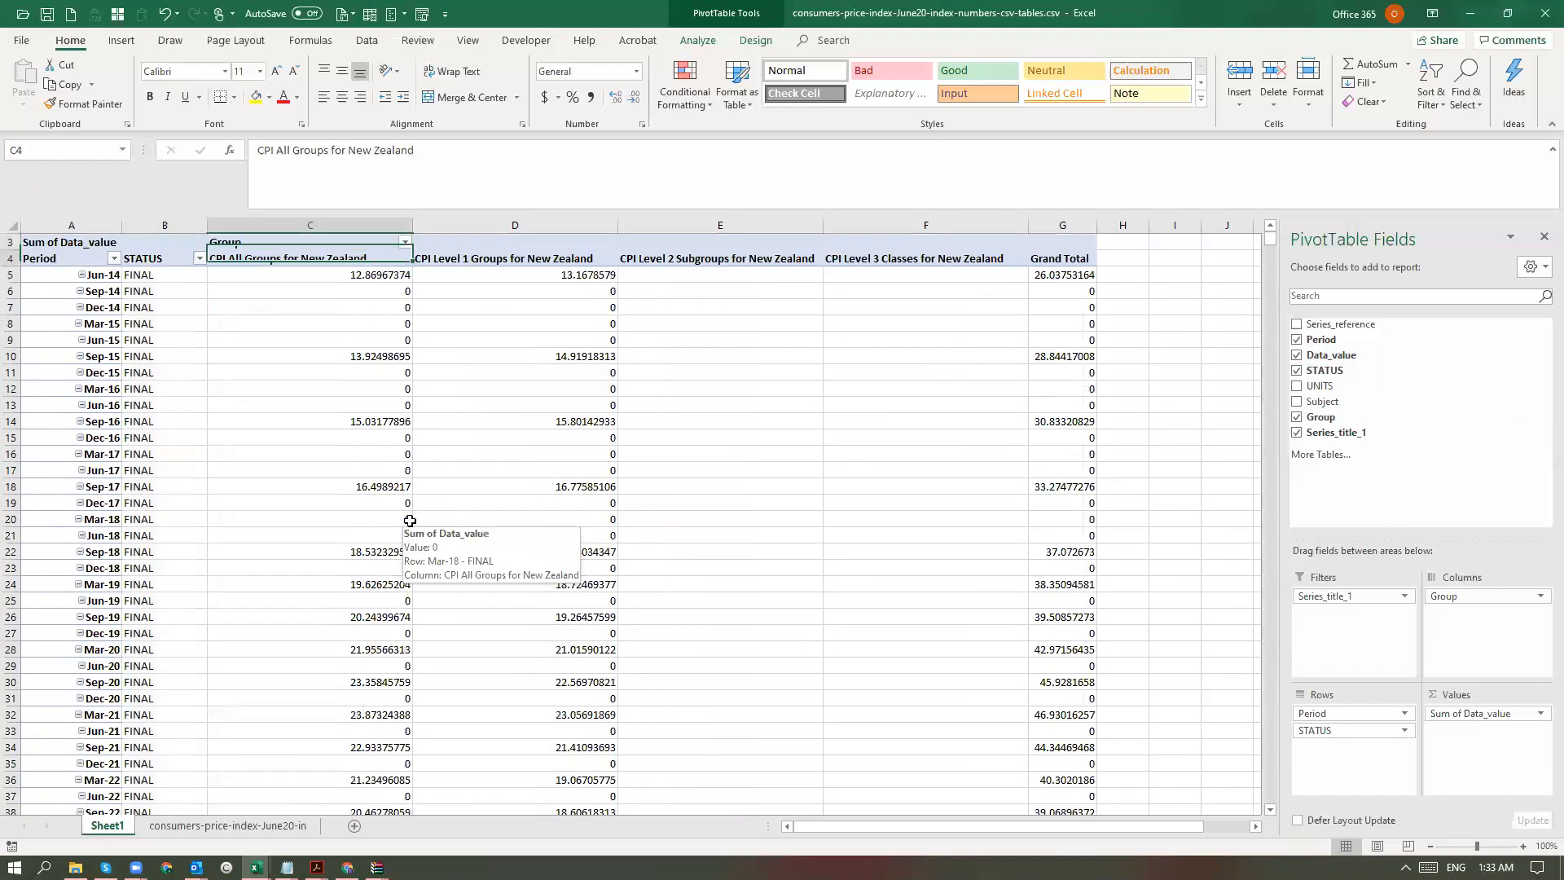
key("Right")
key("Right")
key("Right")
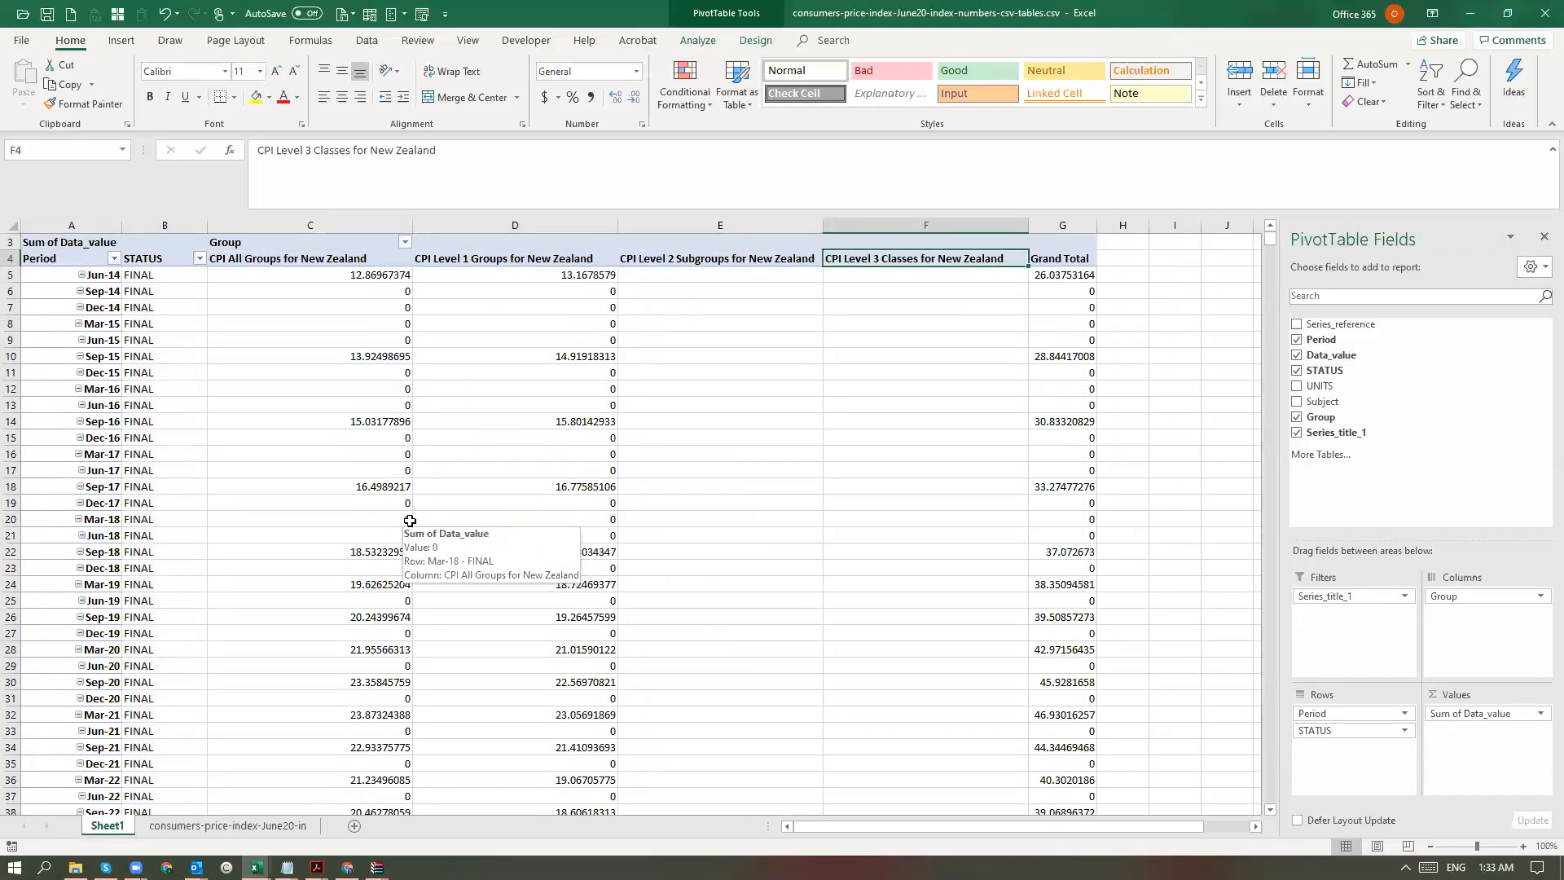
- Apply the light grey PivotTable style to the table and deselect it to view the result
left_click(172, 260)
scroll(655, 550, "up", 1)
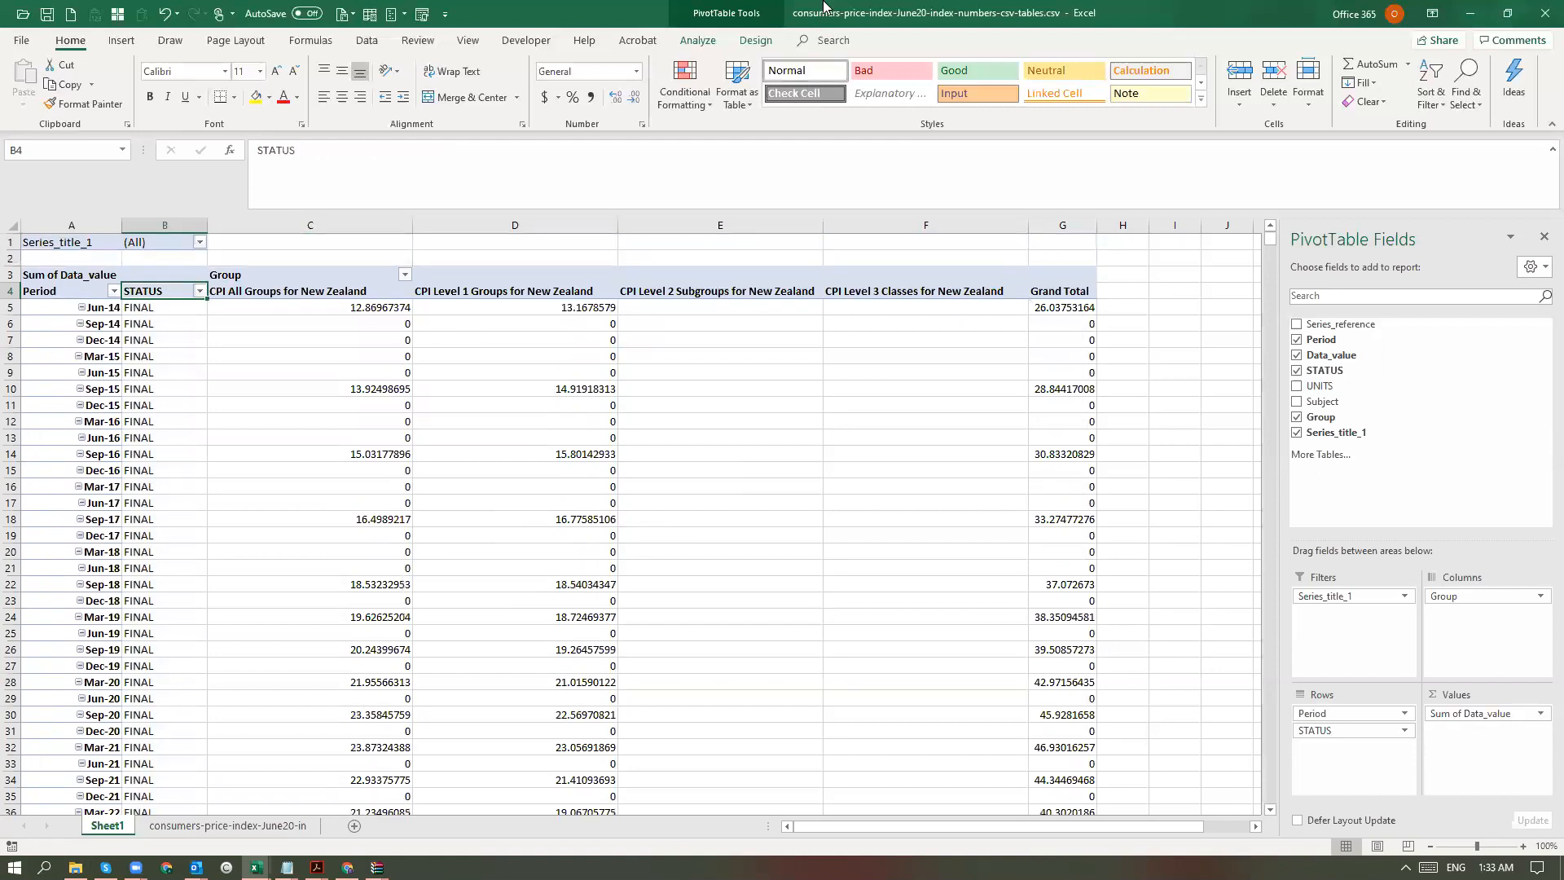
left_click(755, 40)
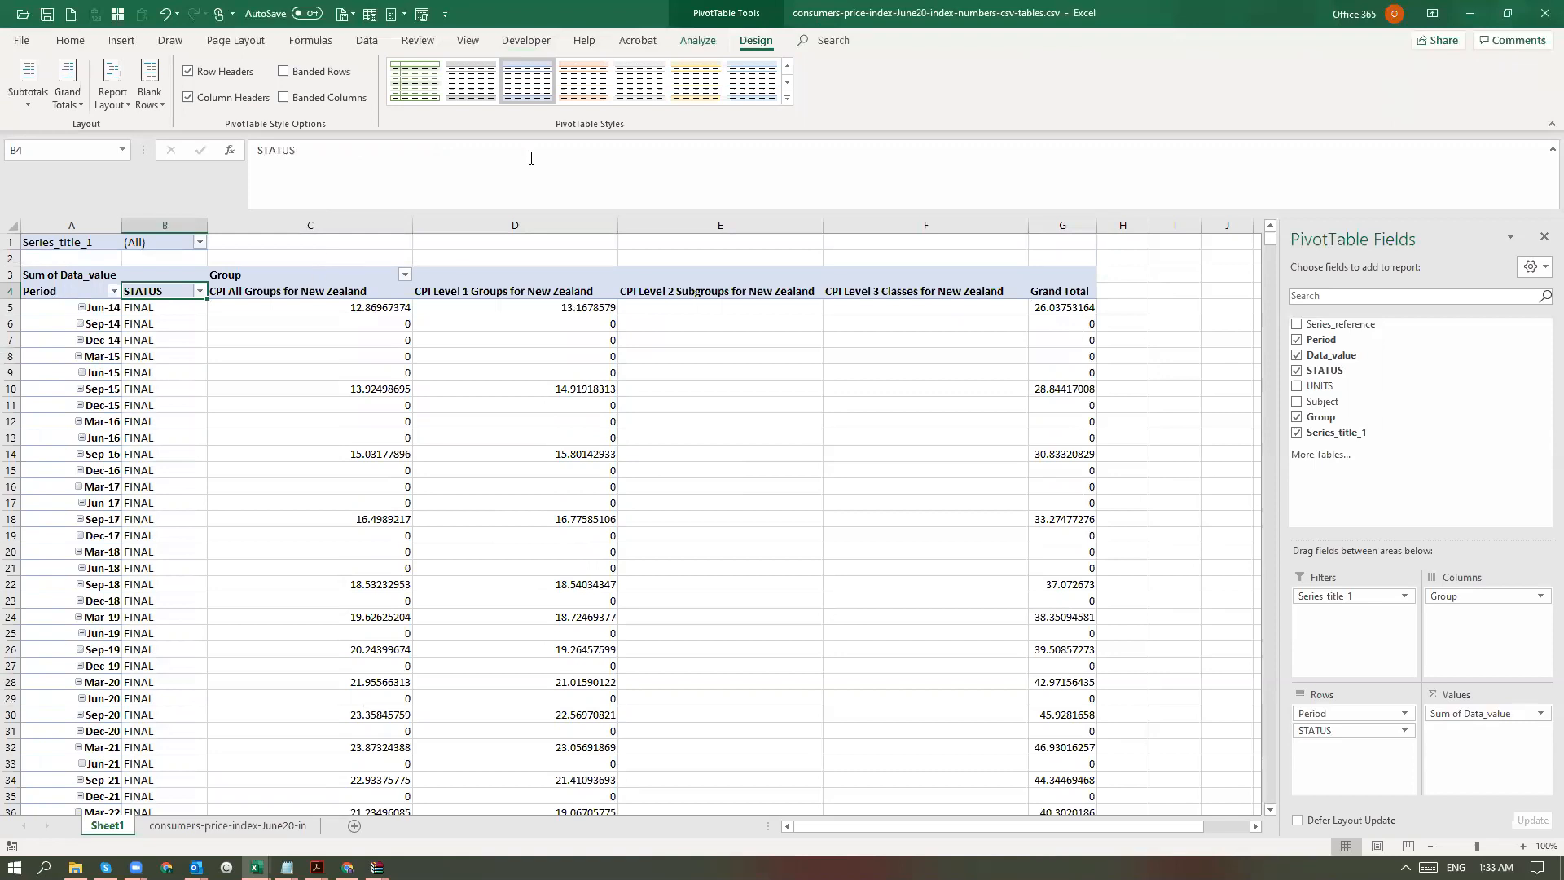
left_click(640, 81)
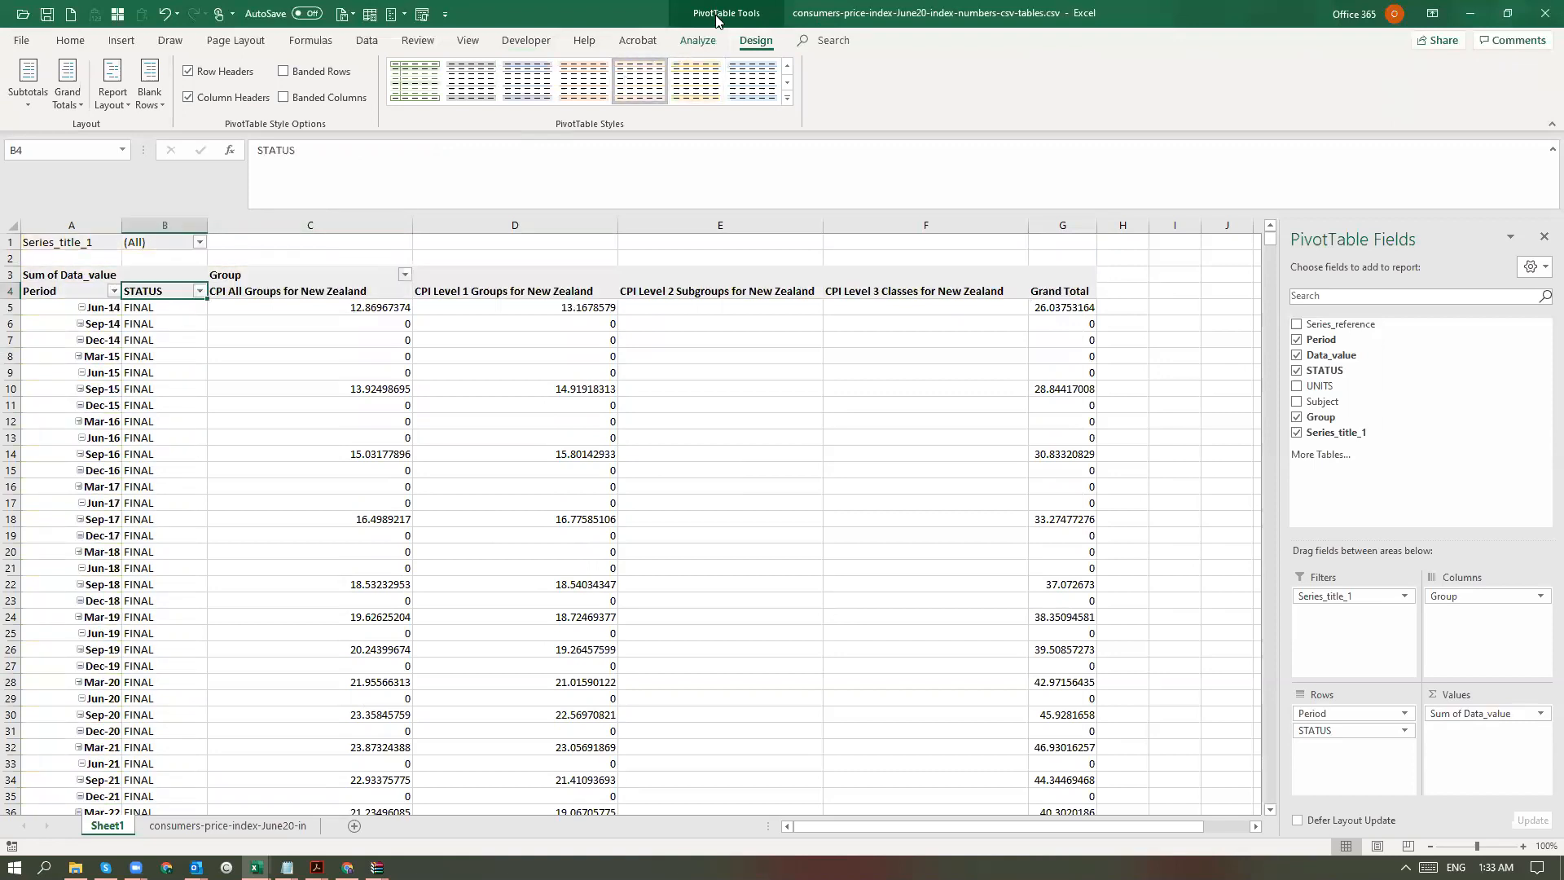
left_click(245, 415)
left_click(295, 244)
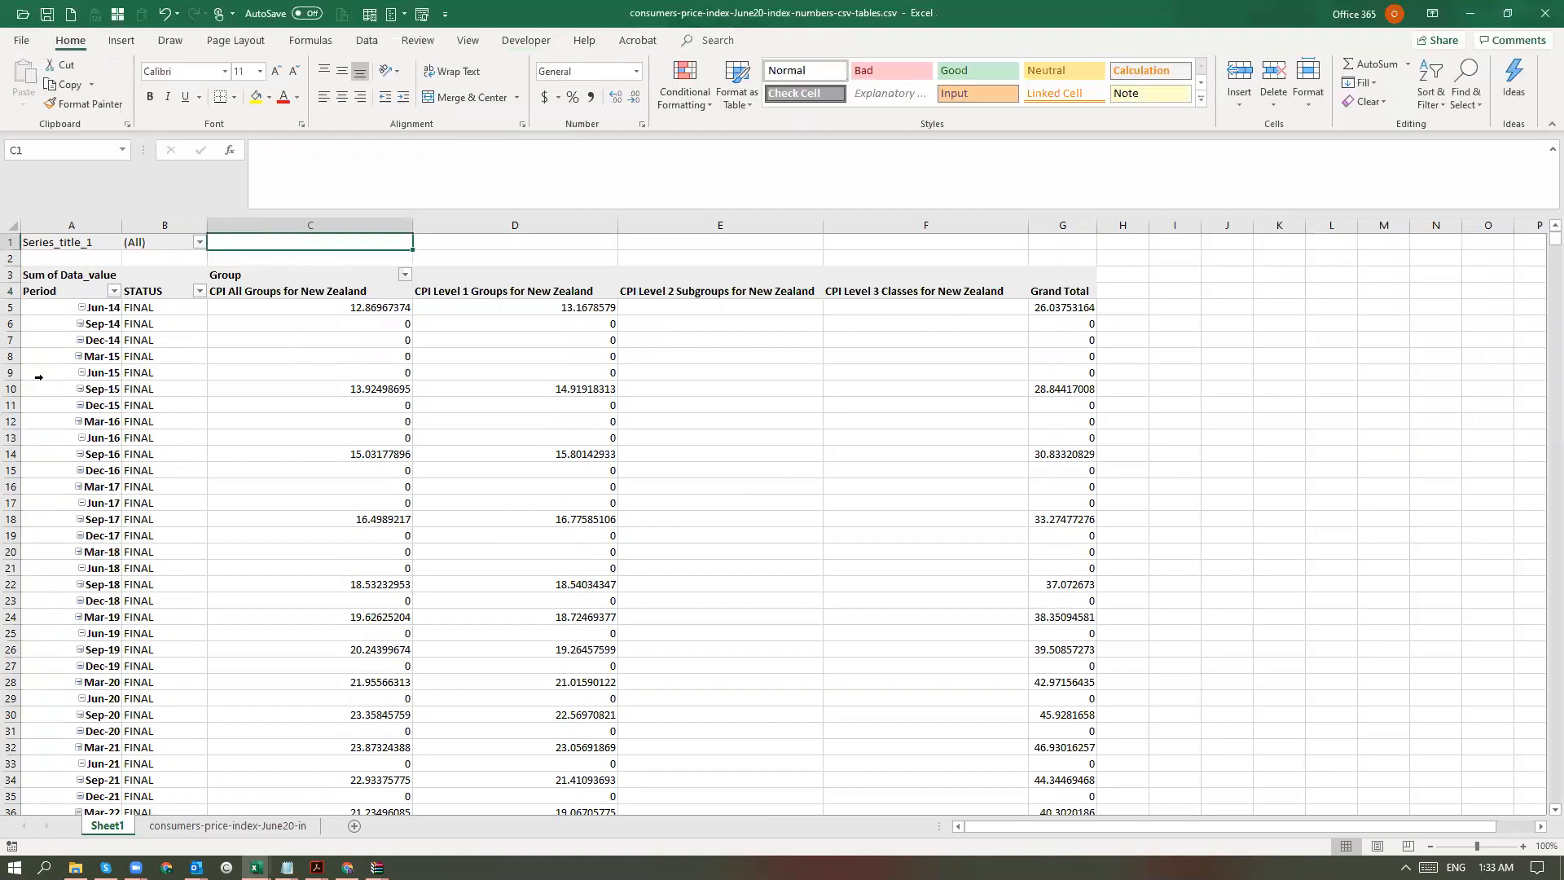
- Check which range on the consumers-price-index-June20-in sheet serves as the PivotTable's data source
left_click(60, 380)
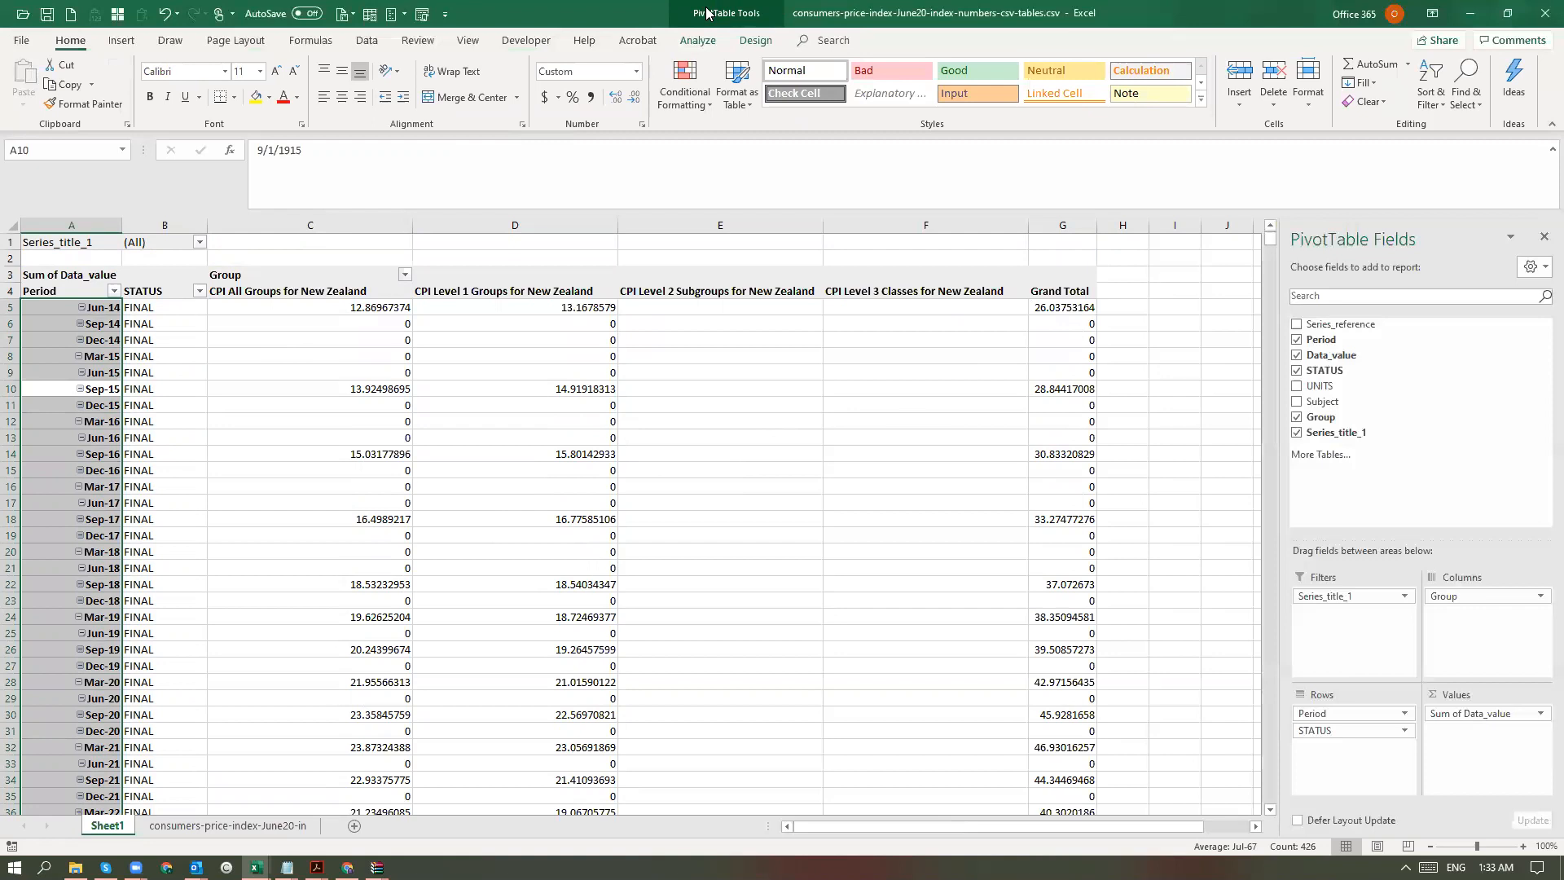
left_click(736, 39)
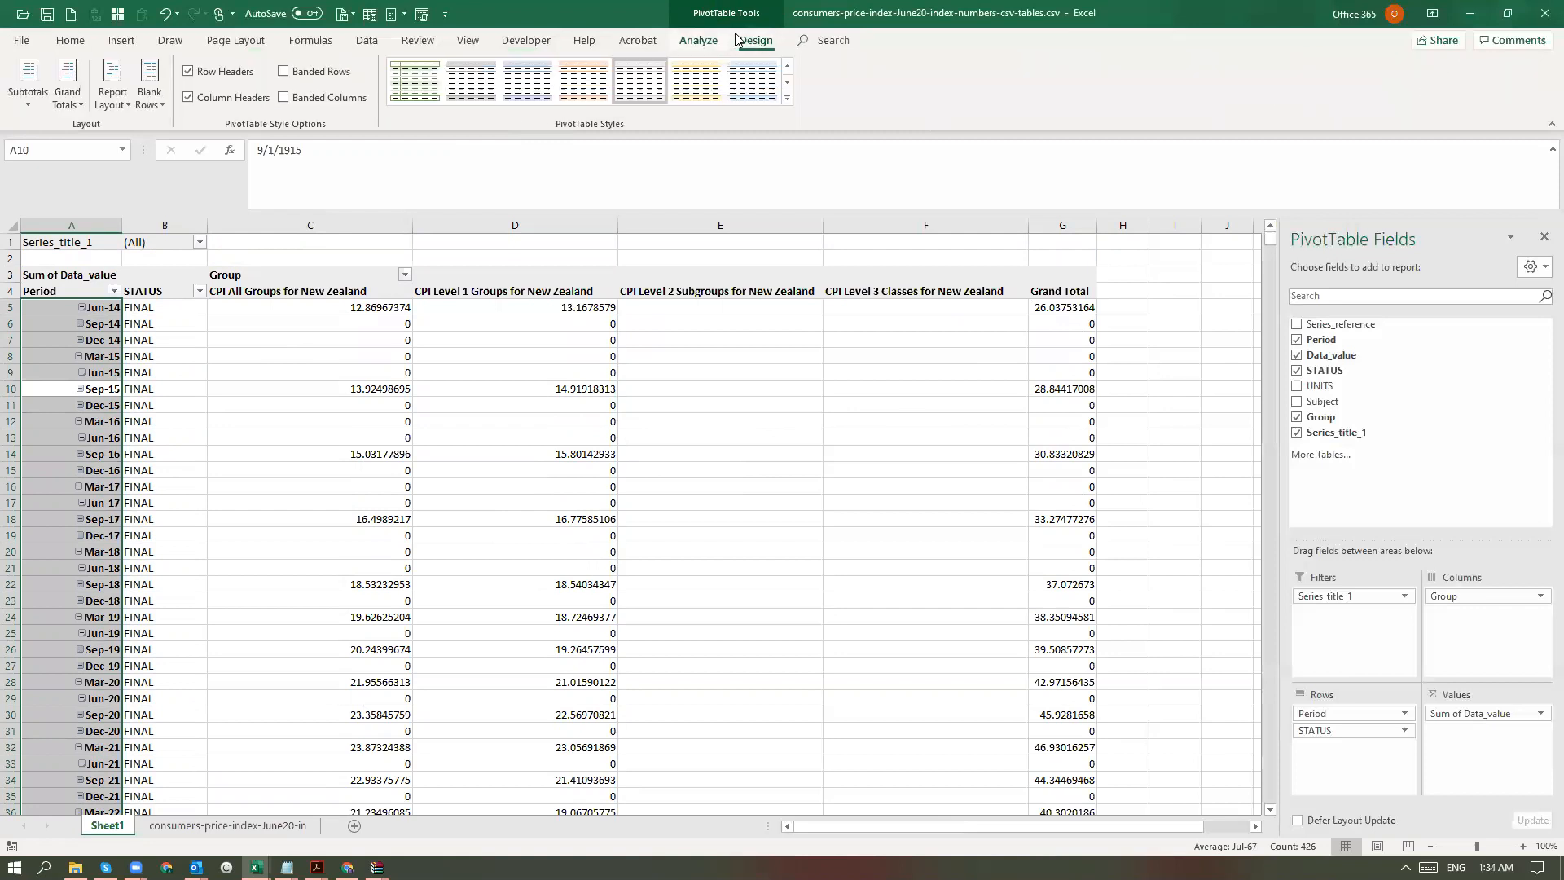
left_click(700, 40)
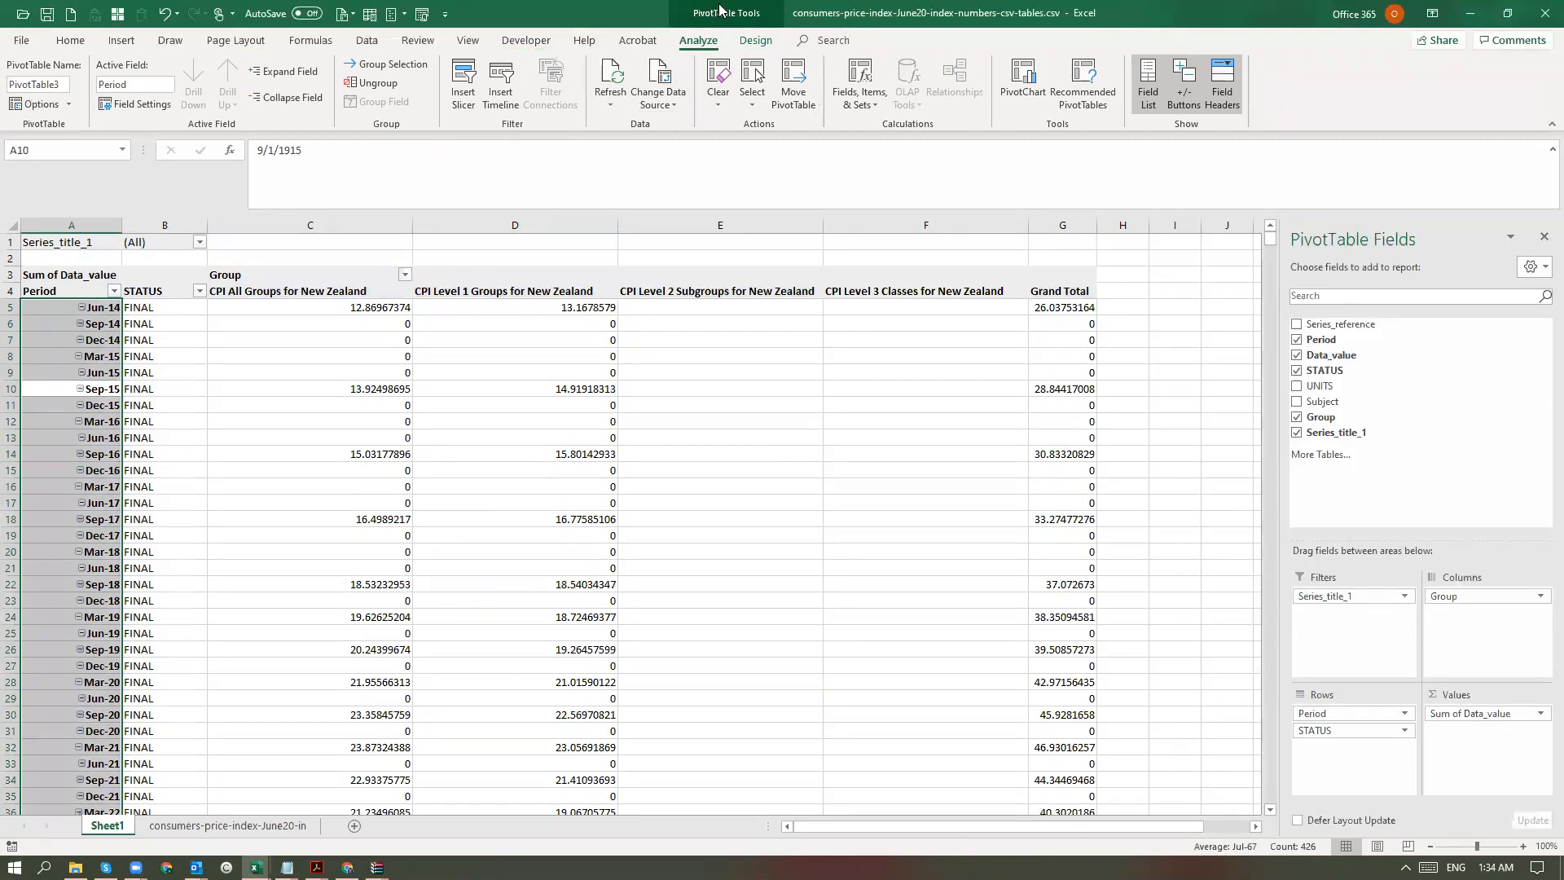
left_click(658, 81)
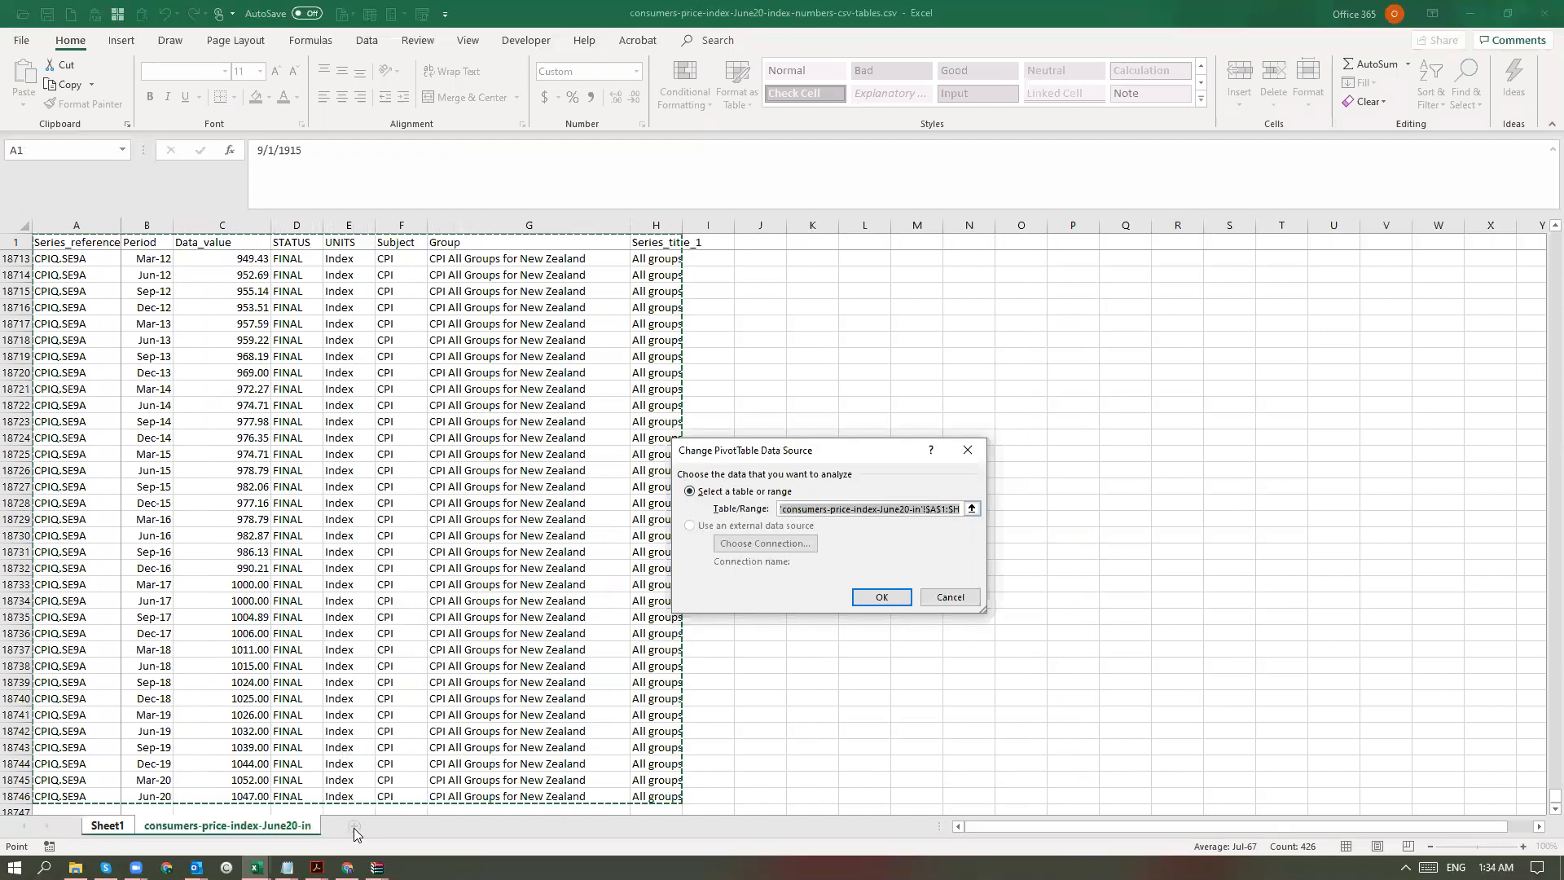
left_click(967, 600)
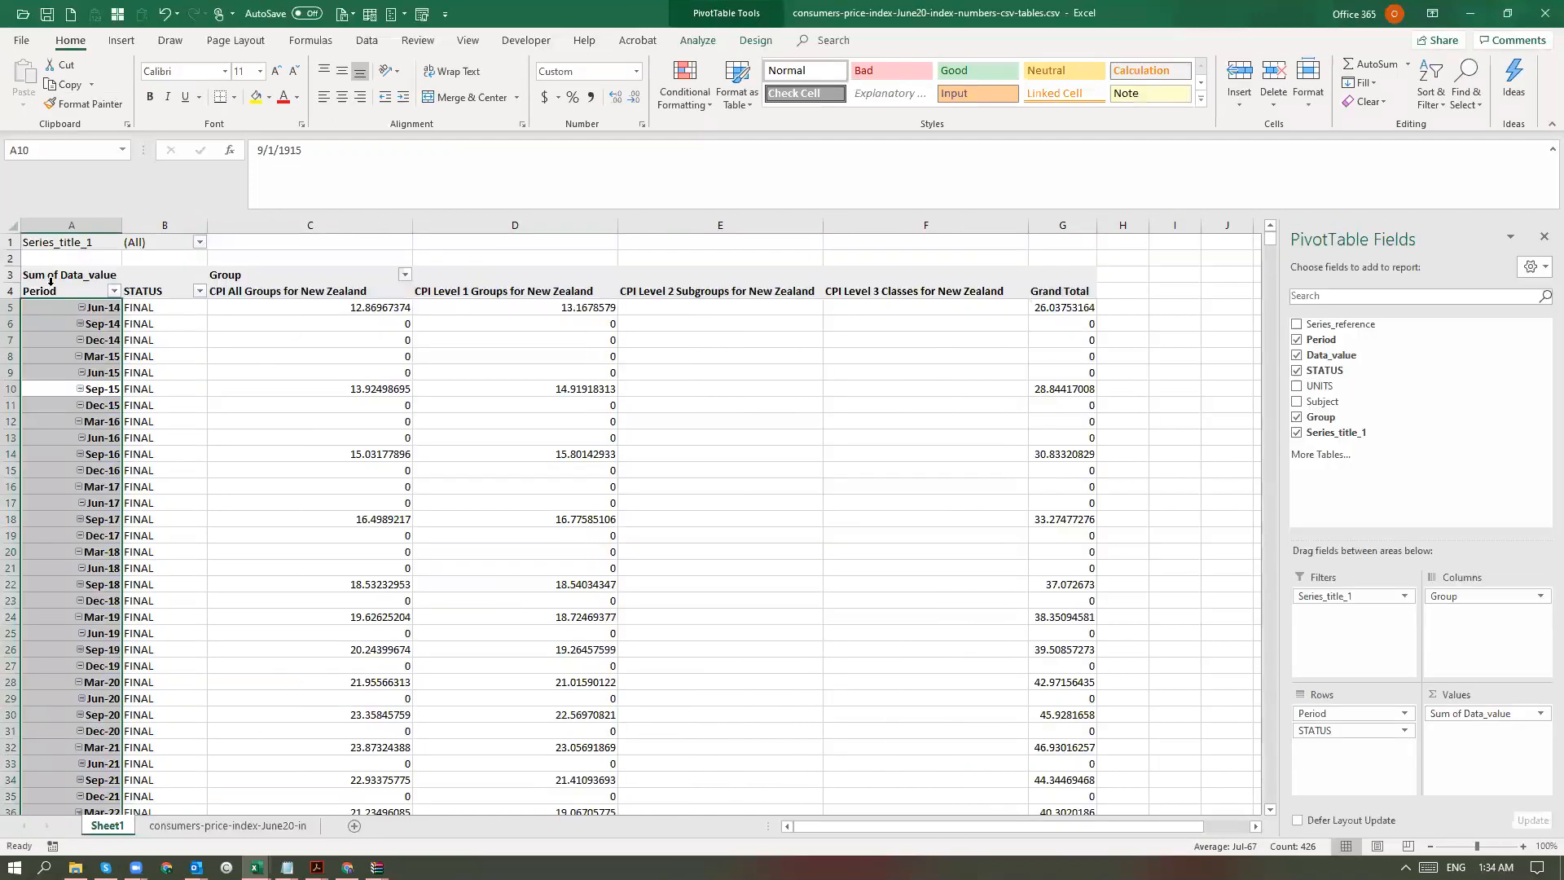
left_click(51, 281)
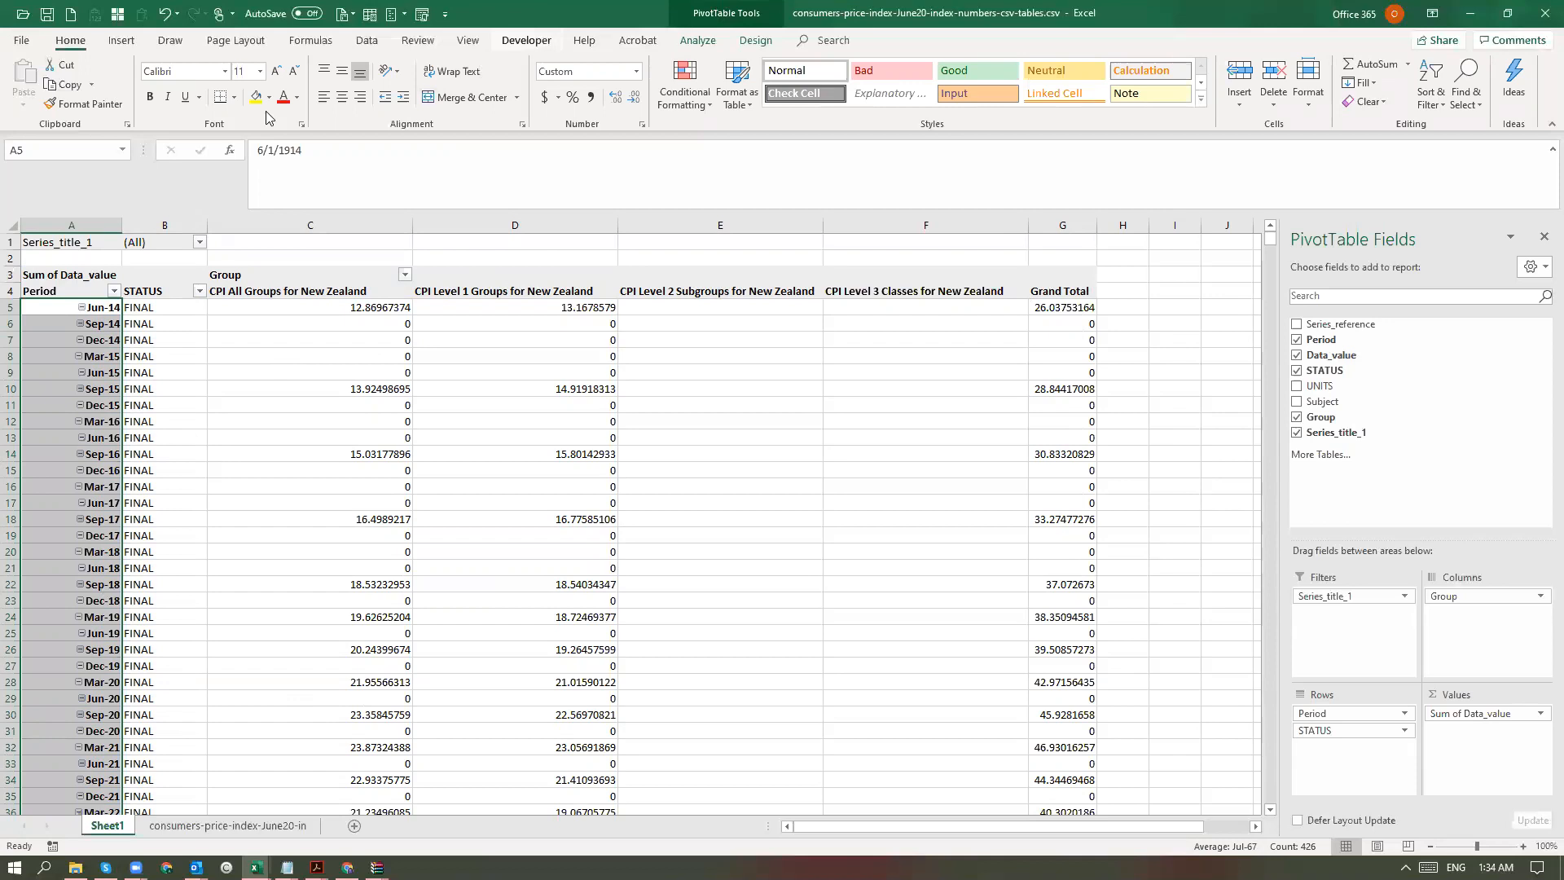
left_click(699, 40)
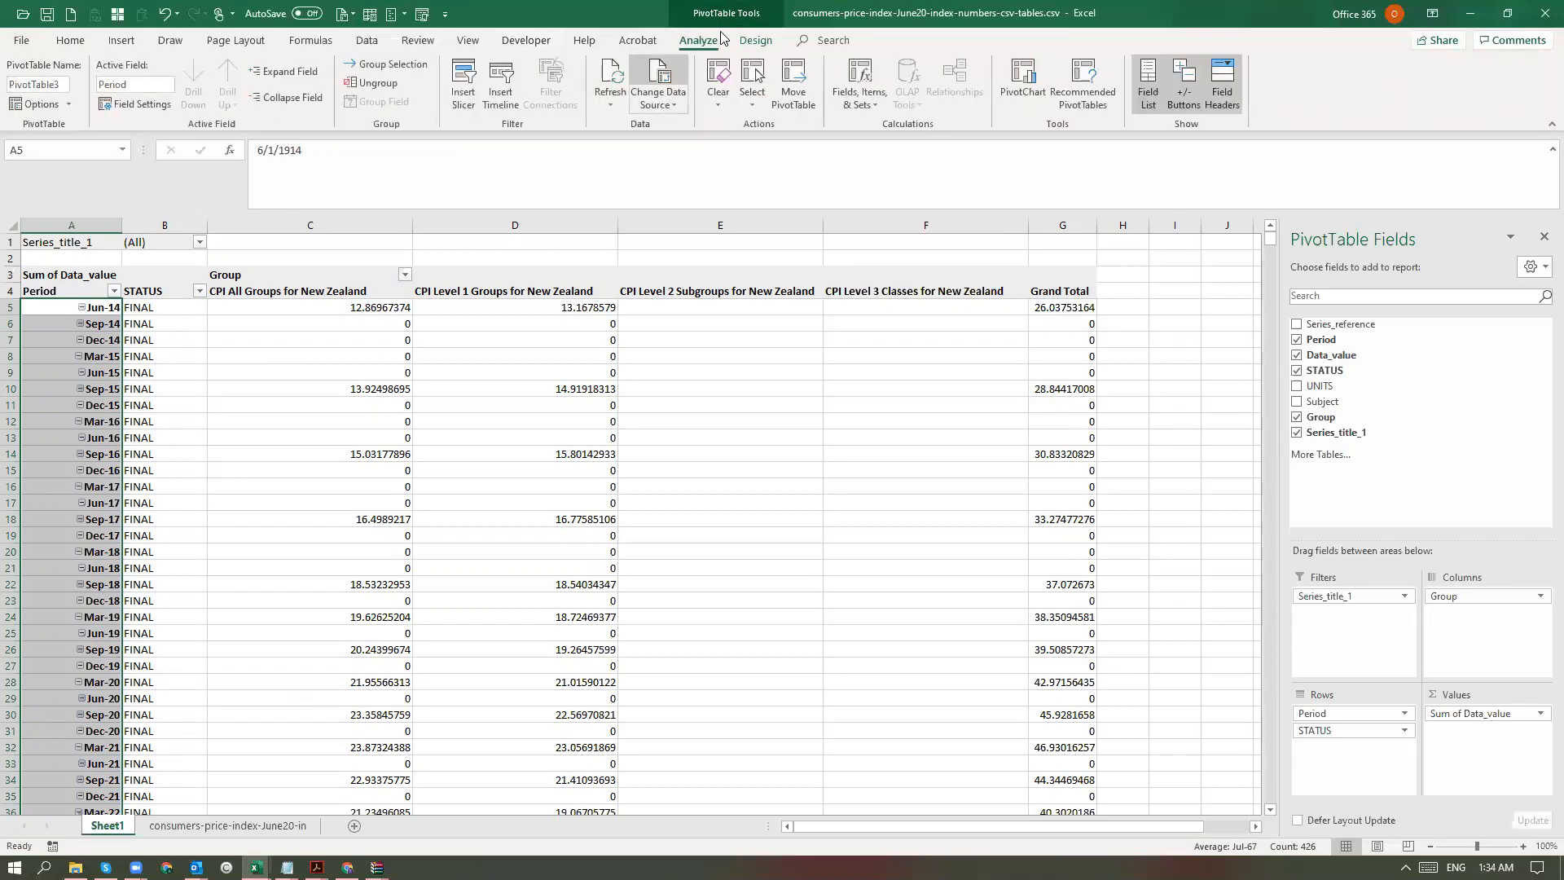
left_click(658, 70)
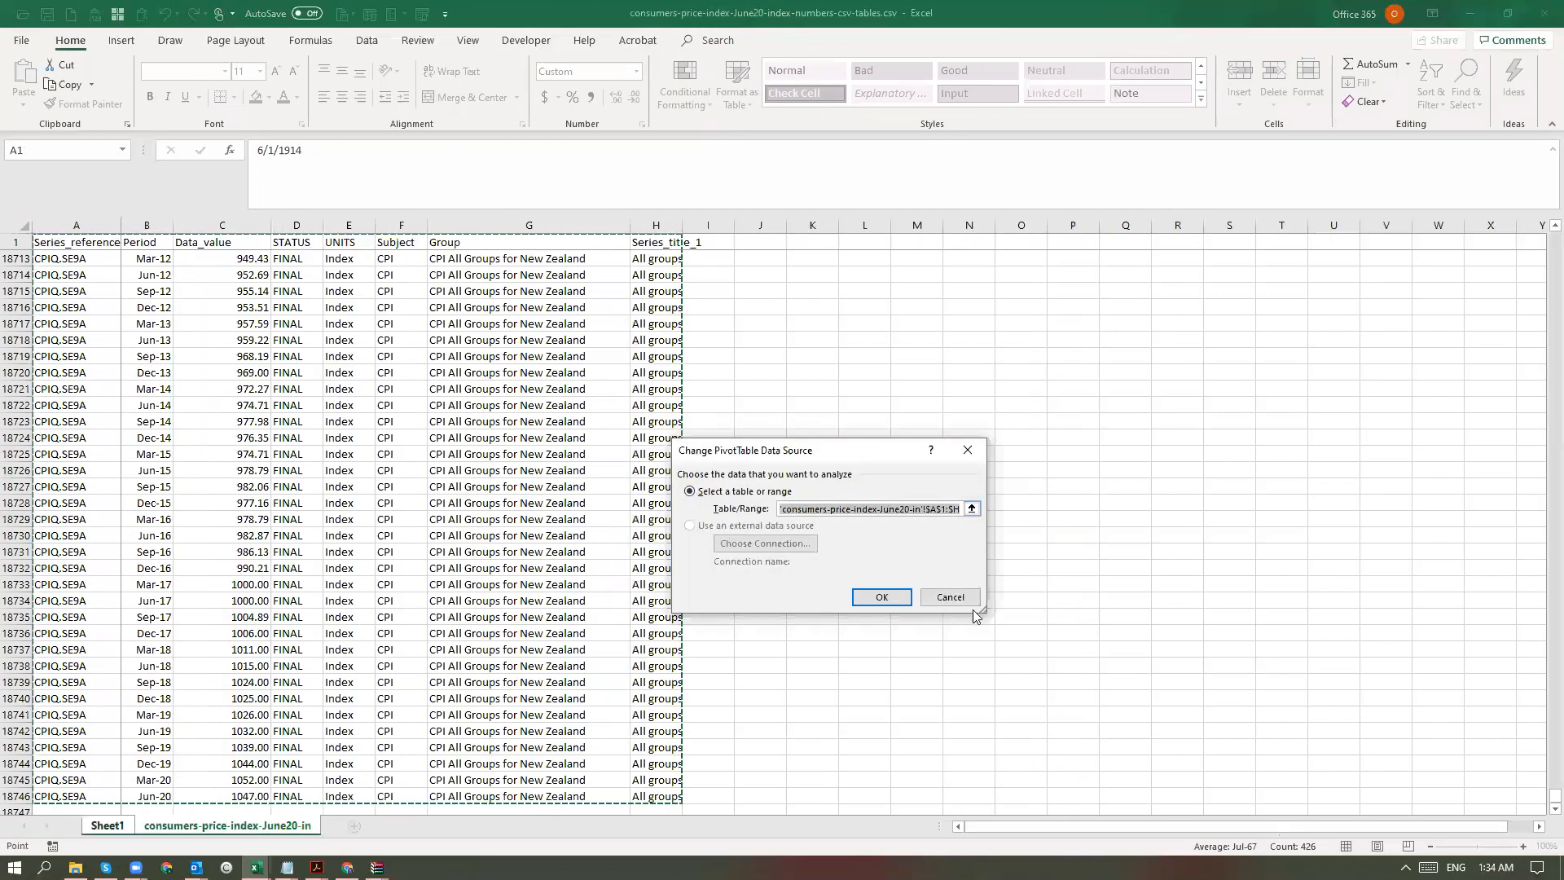
key("Return")
left_click(432, 340)
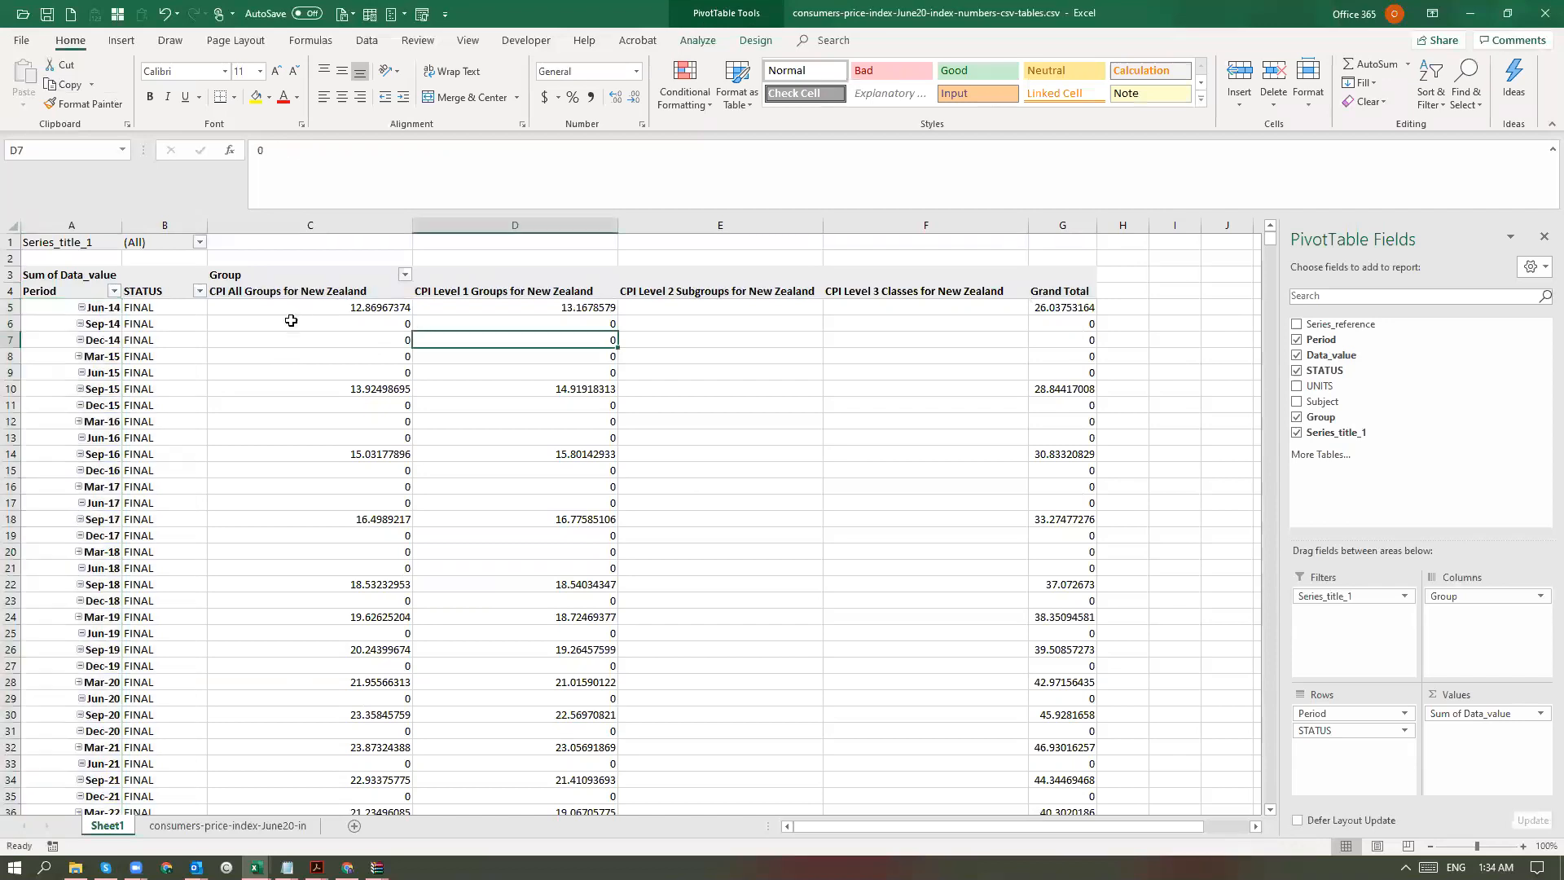
left_click(128, 300)
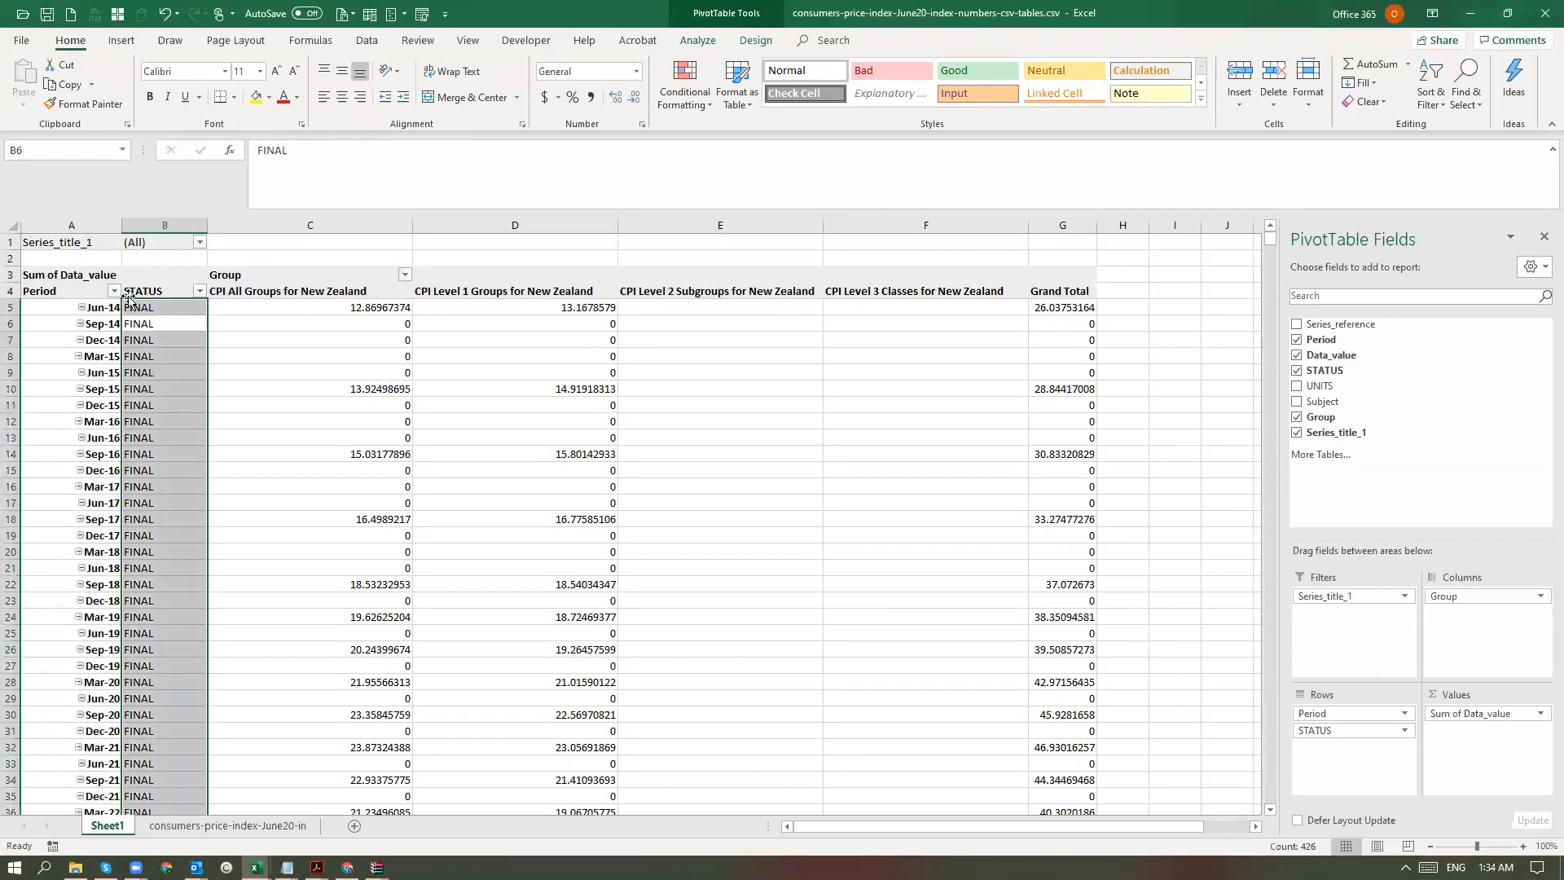
left_click(29, 293)
left_click(718, 15)
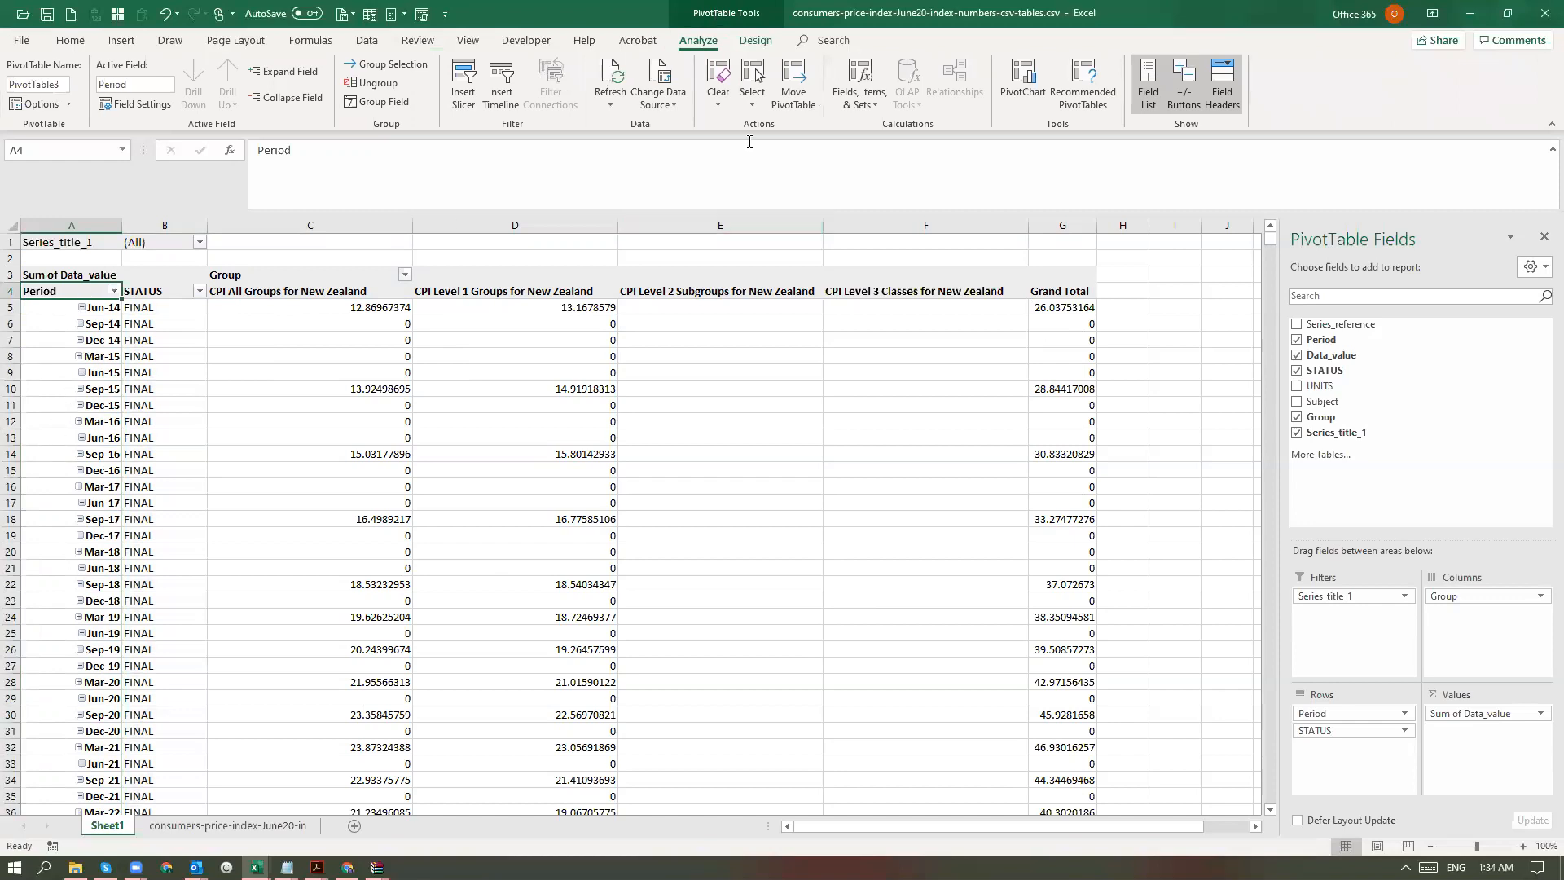
left_click(756, 41)
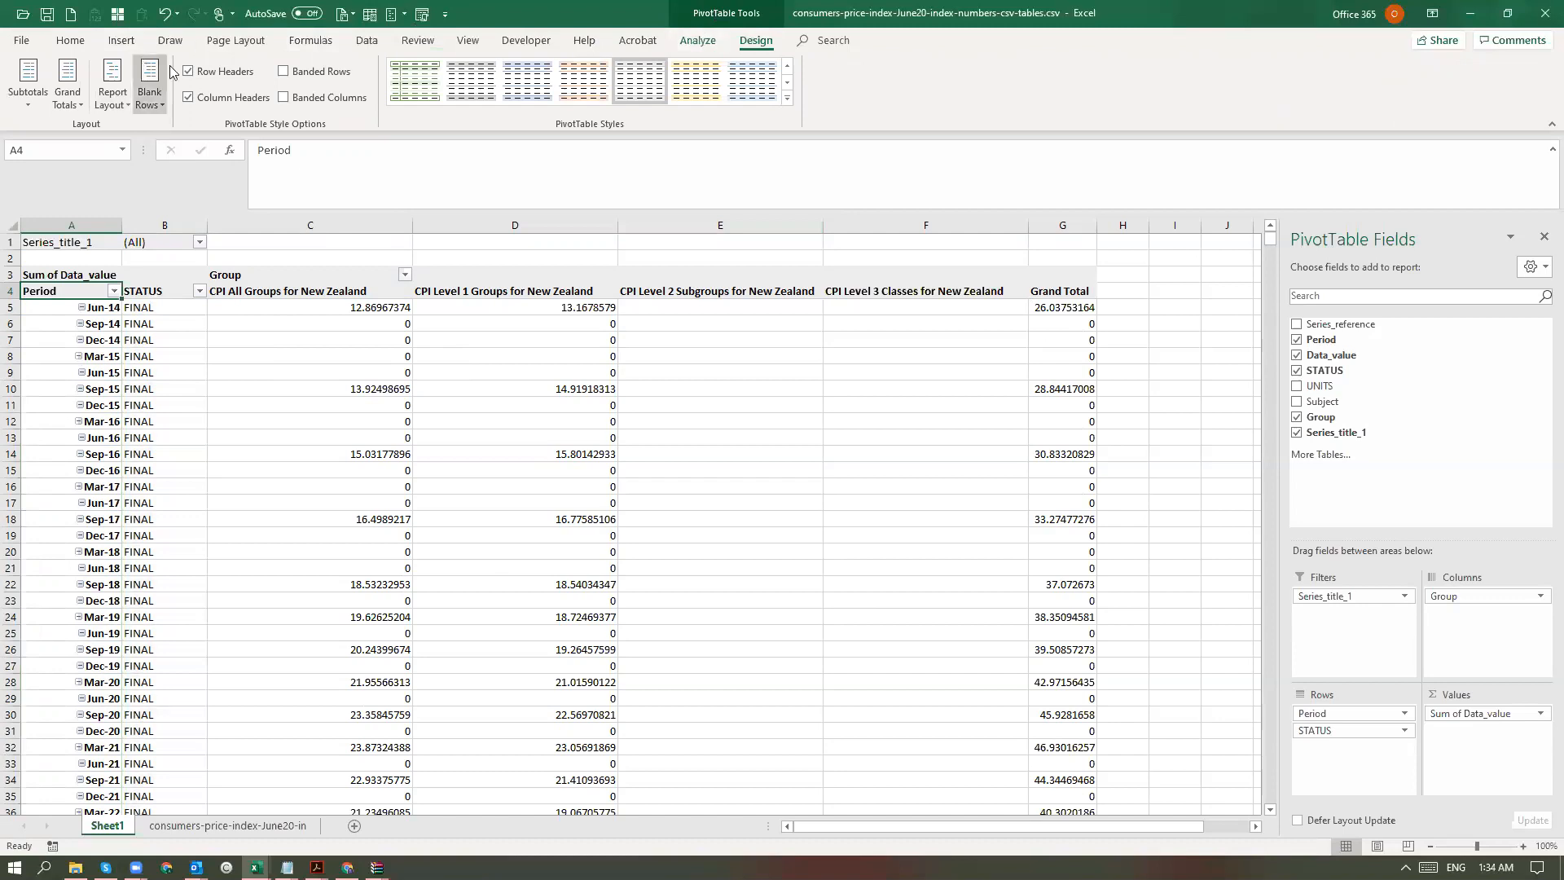
- Inspect the PivotTable's active field name for the Period heading and the Series_title_1 filter
left_click(729, 8)
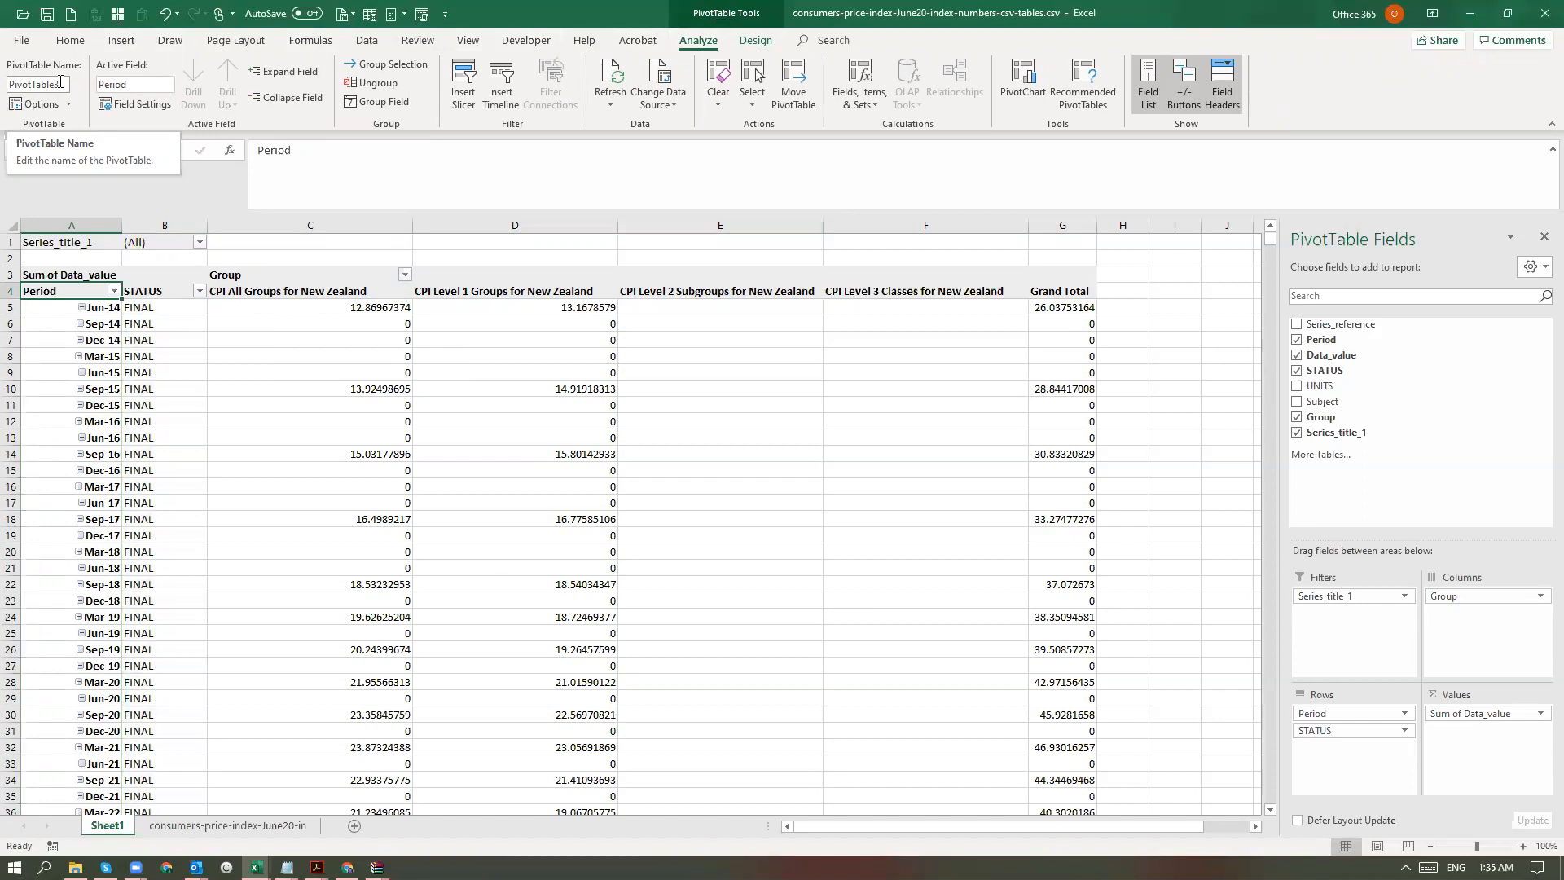
left_click(138, 84)
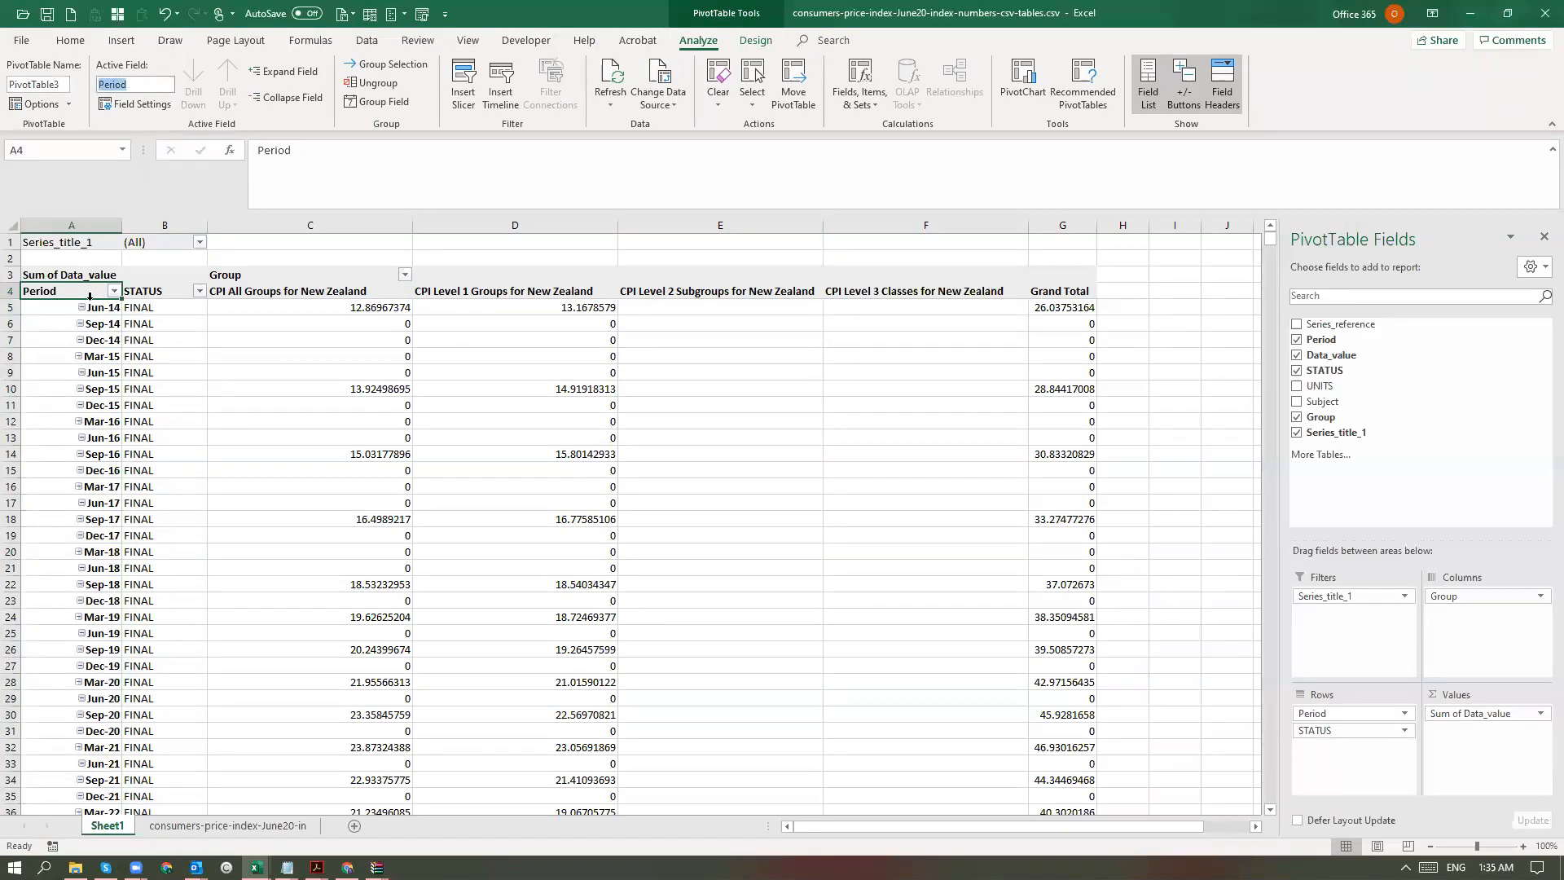
left_click(73, 242)
left_click_drag(150, 84, 53, 72)
left_click_drag(164, 84, 82, 77)
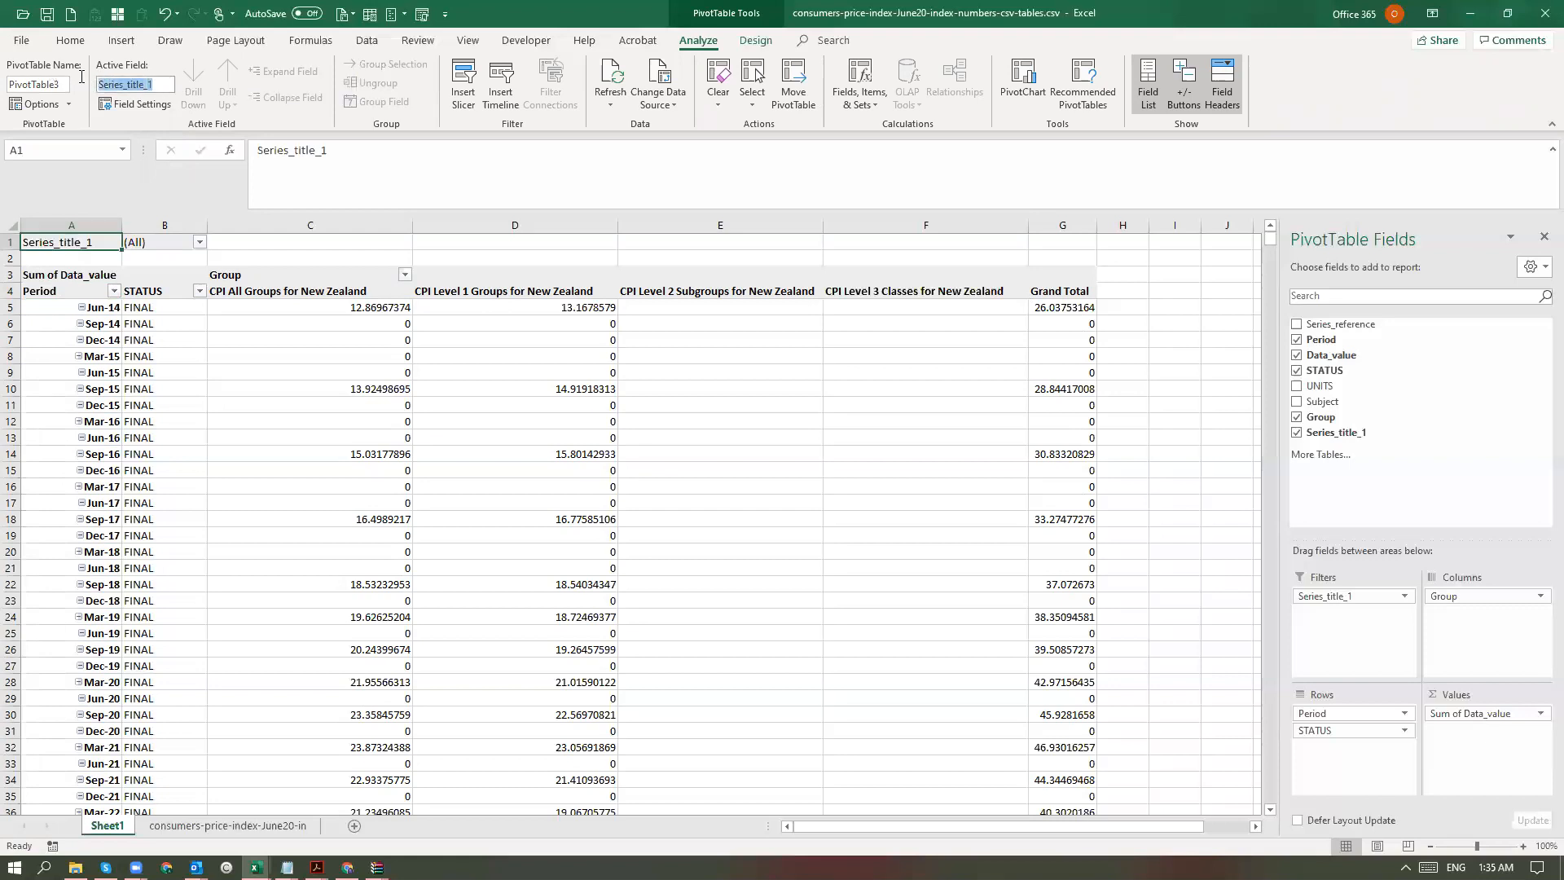
left_click(156, 298)
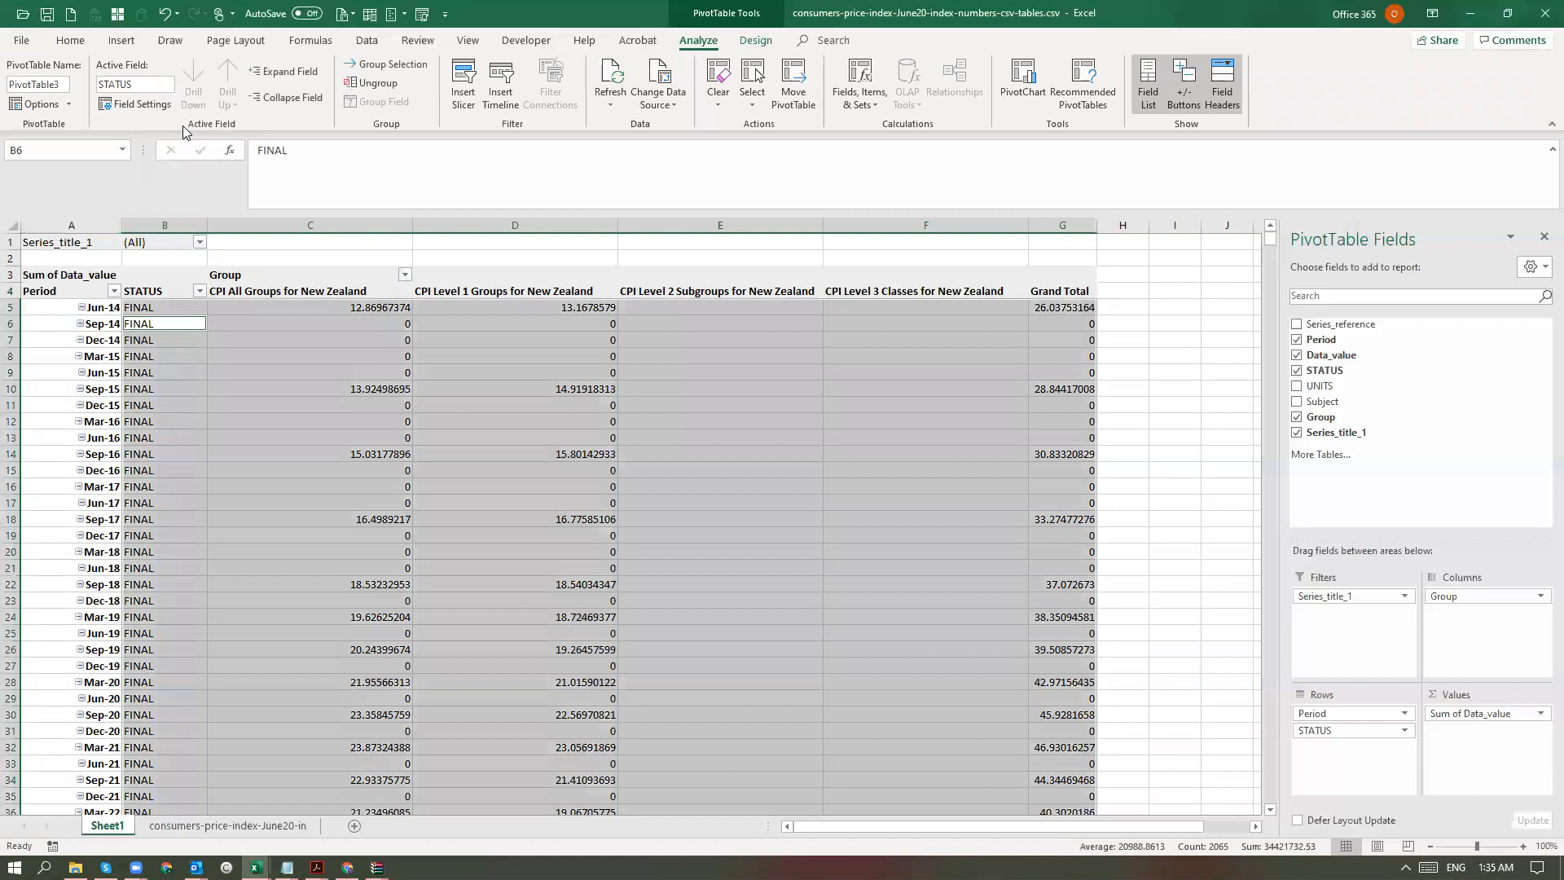
left_click(277, 72)
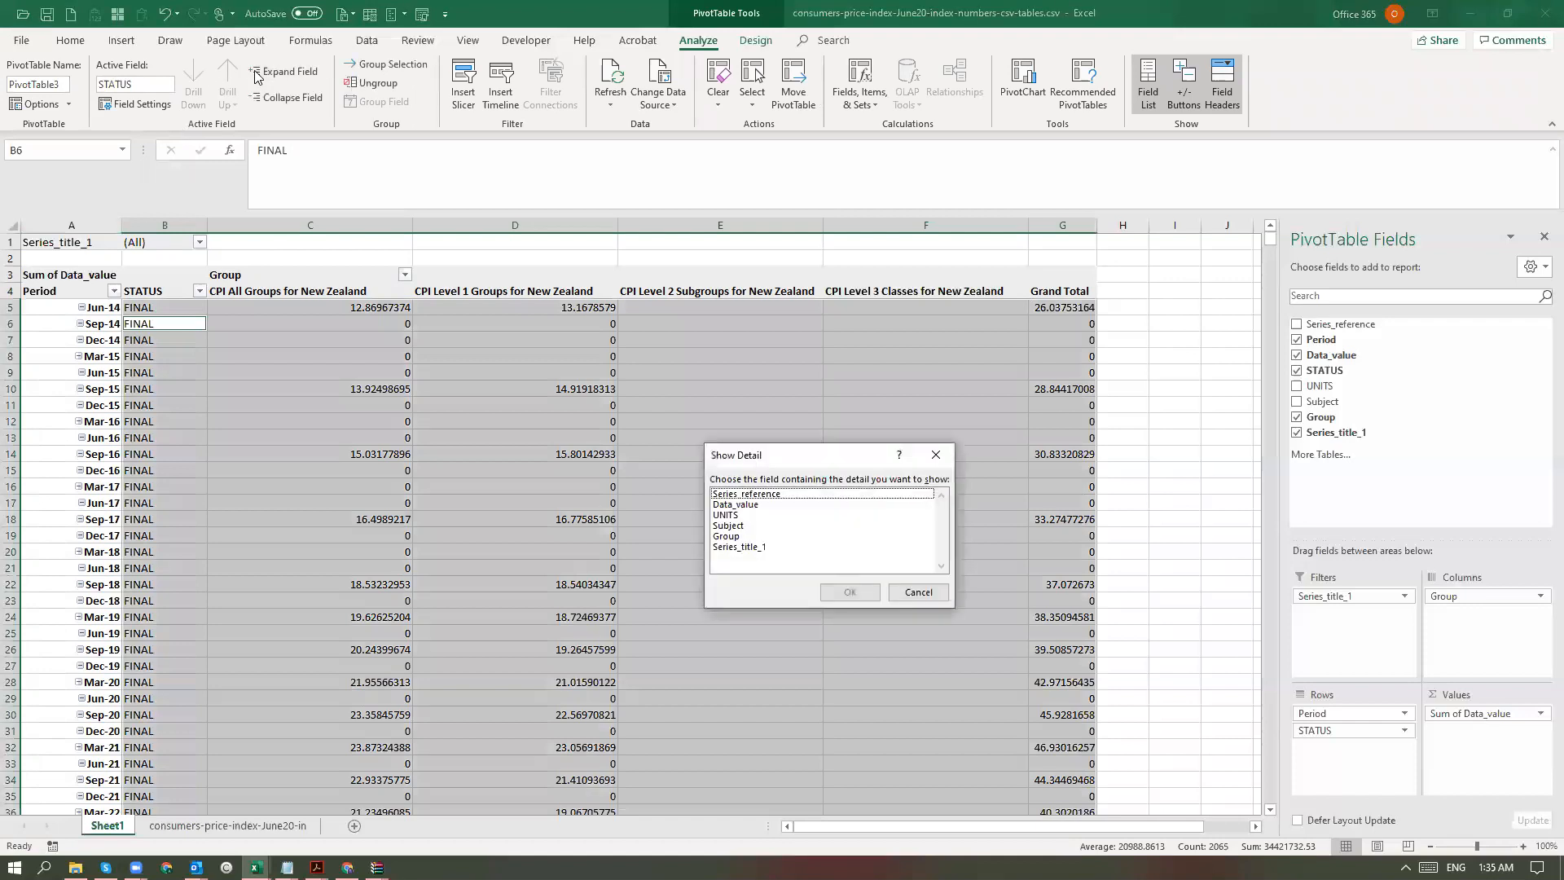
left_click(928, 588)
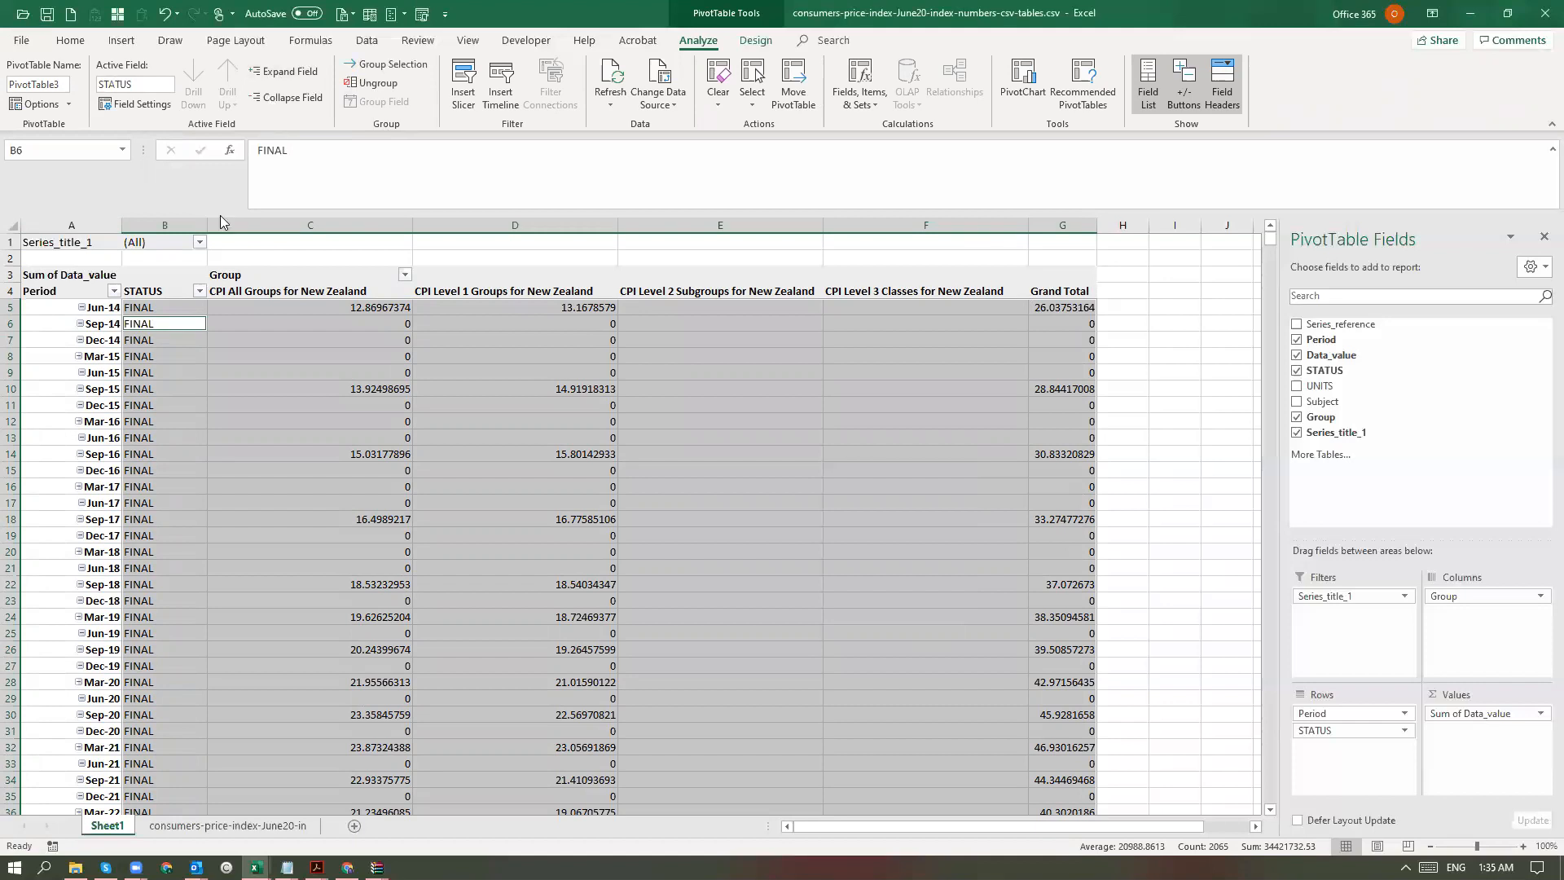
- Expand the entire Period field in the PivotTable and look through its rows, ending at the Jun-14 row
left_click(163, 291)
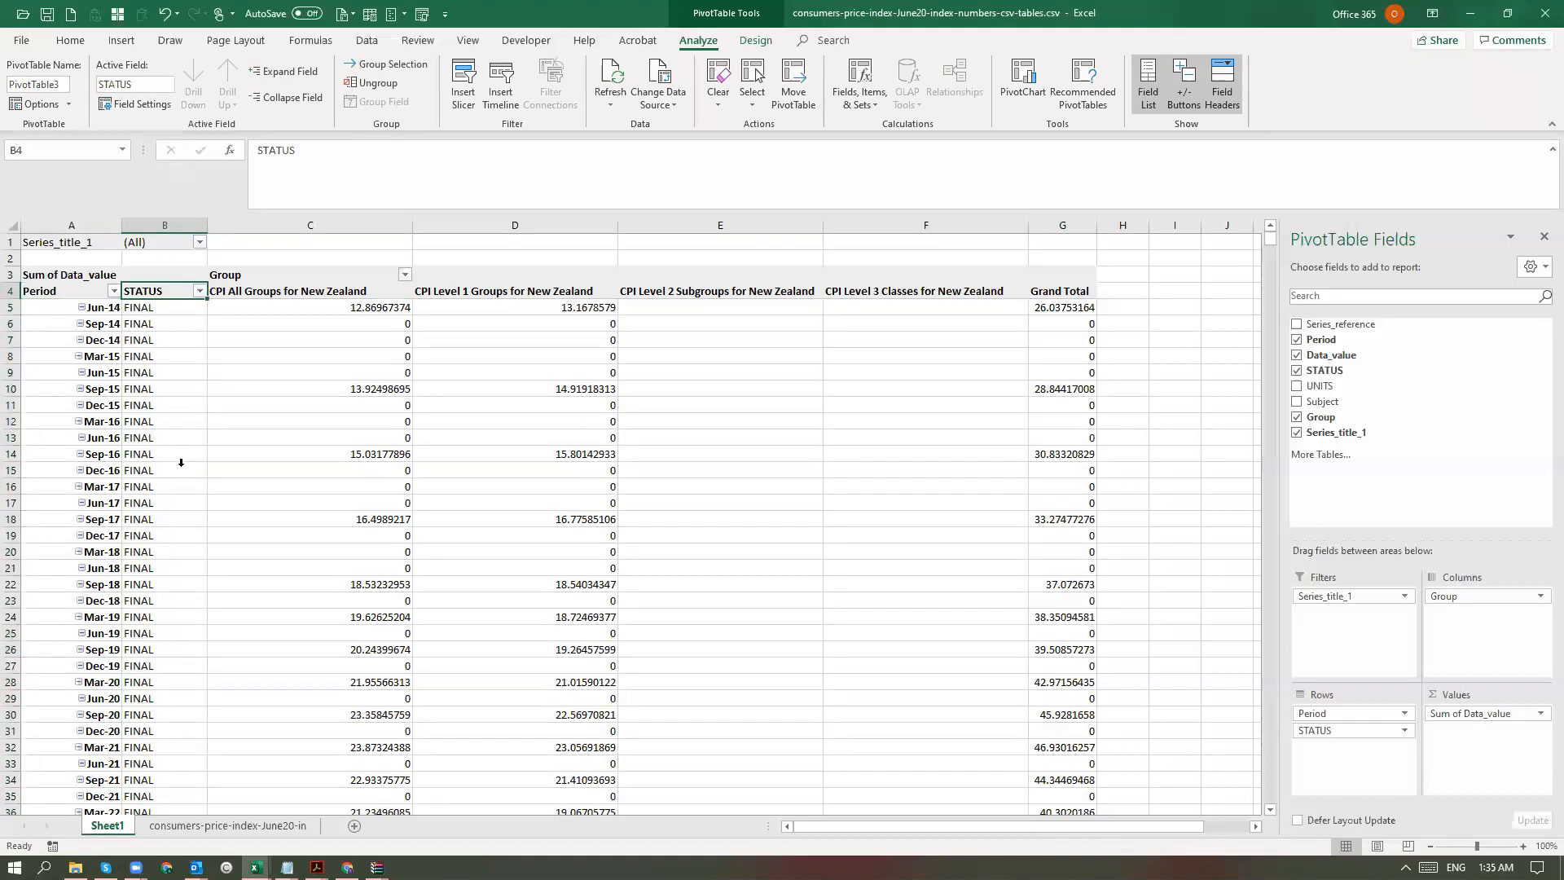
right_click(111, 320)
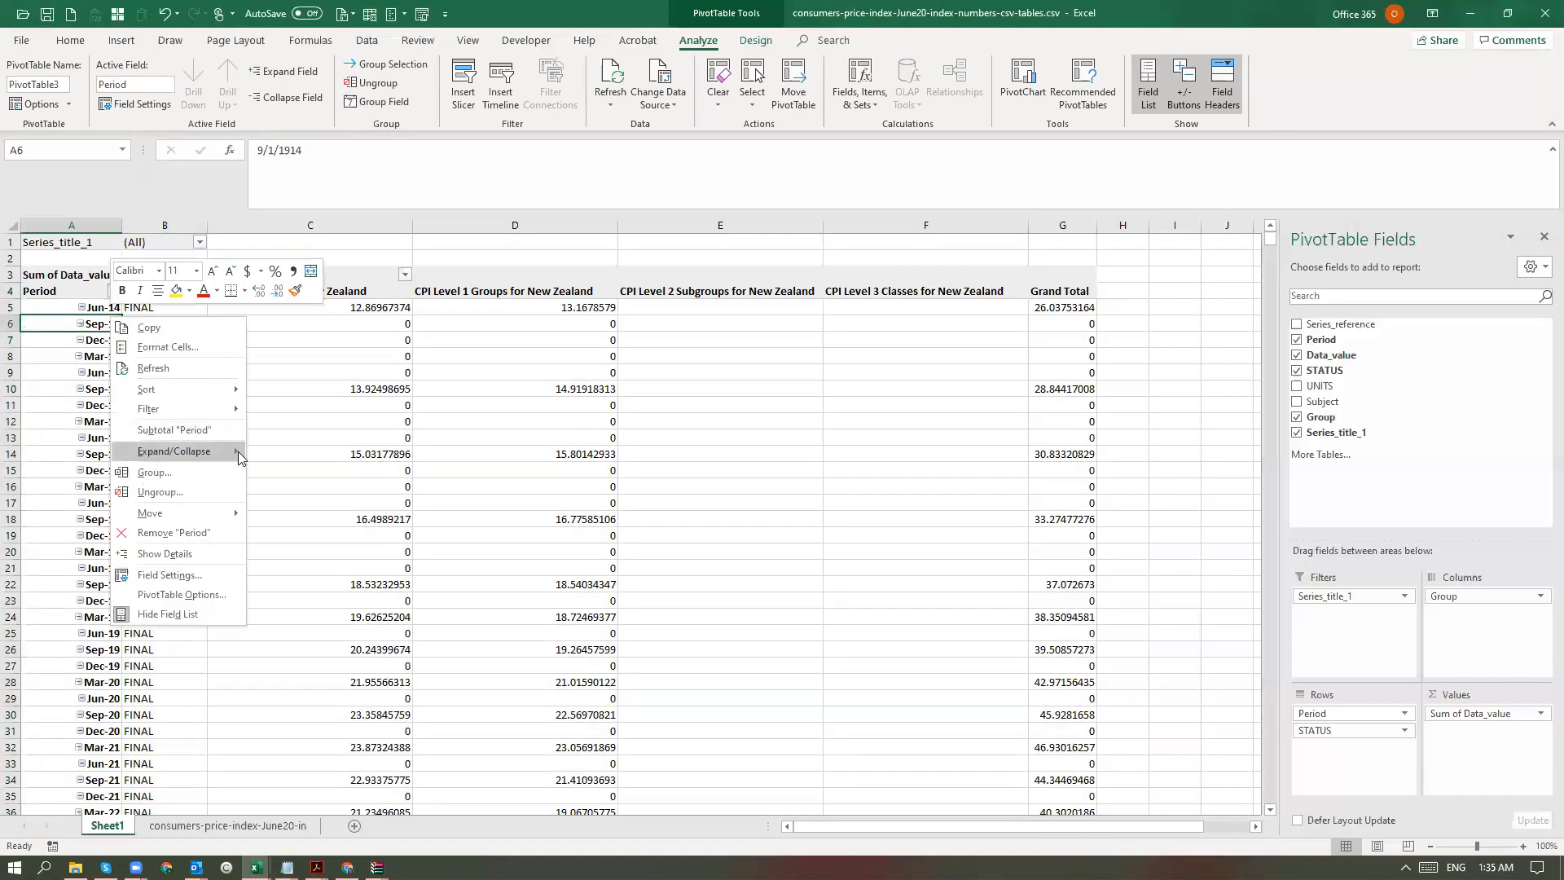
mouse_move(238, 451)
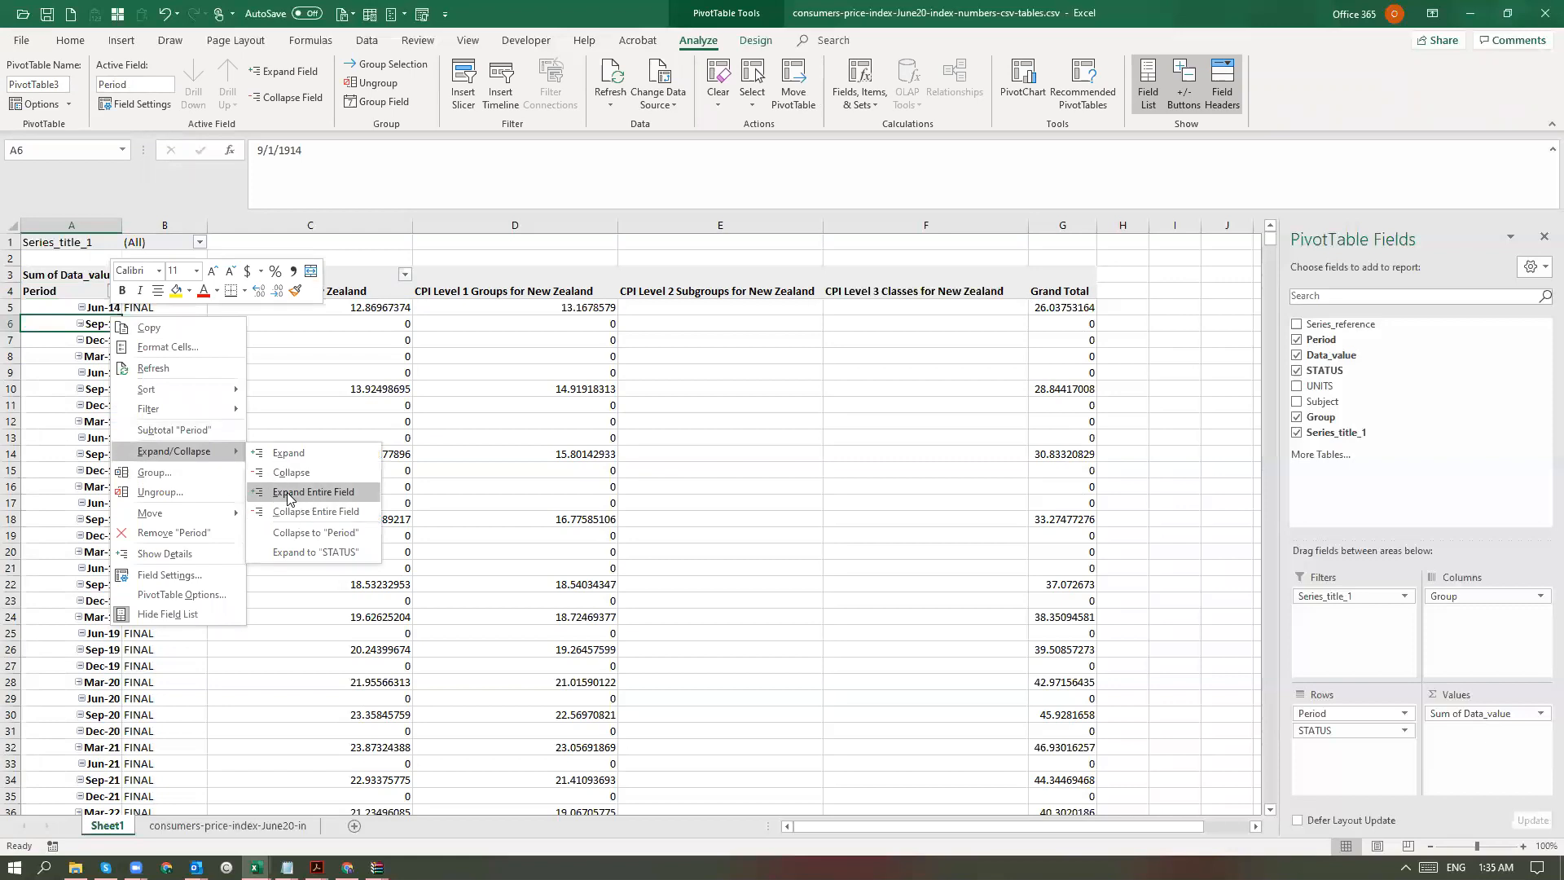
left_click(290, 493)
scroll(235, 522, "down", 20)
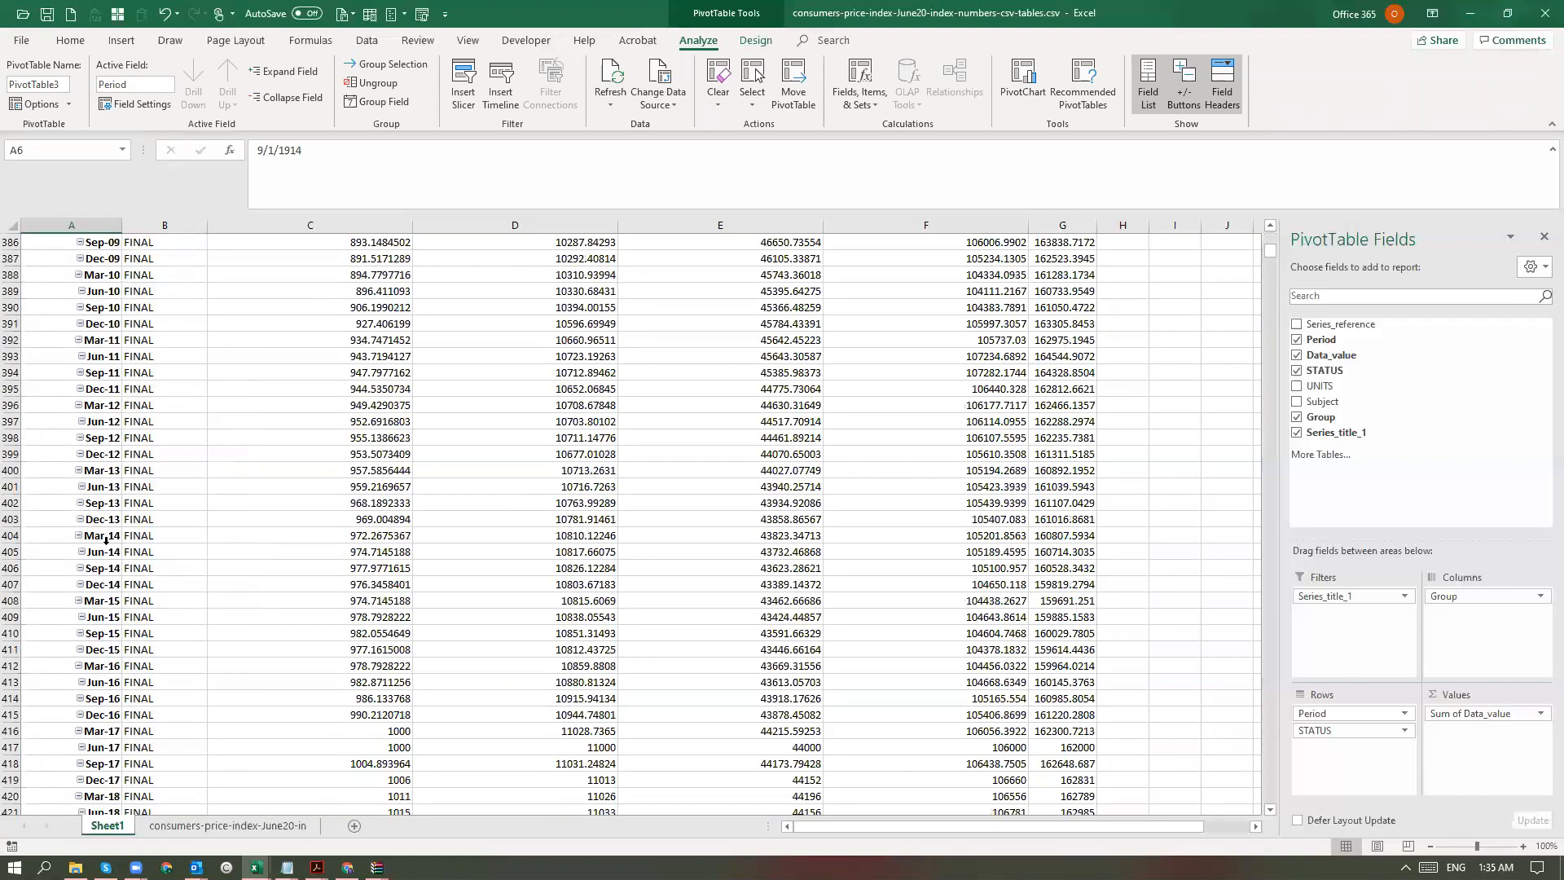
scroll(163, 472, "up", 20)
left_click(118, 323)
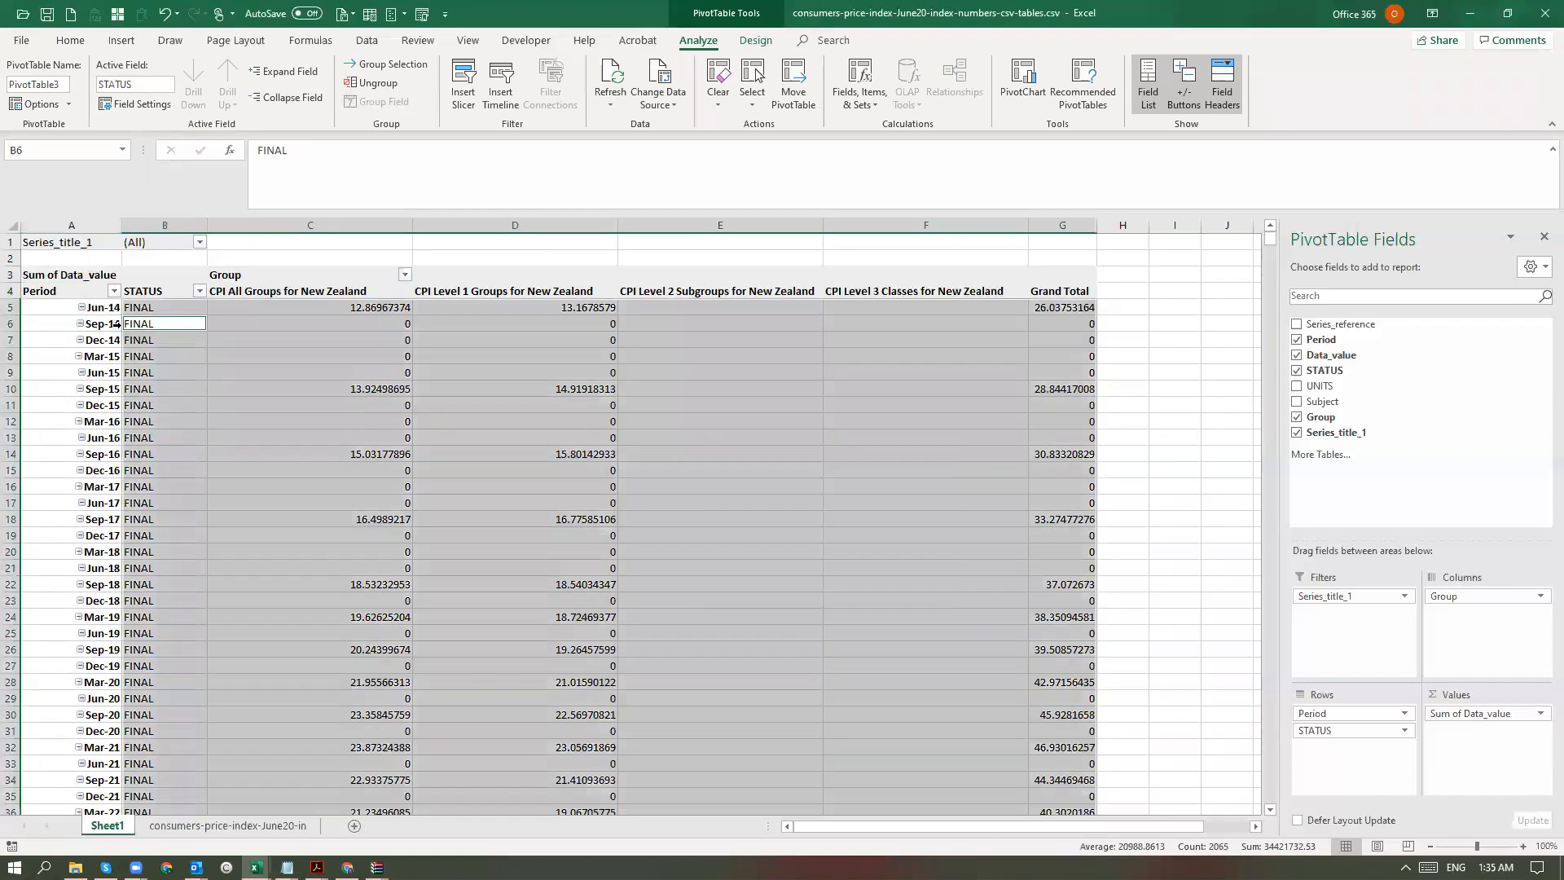
left_click(135, 307)
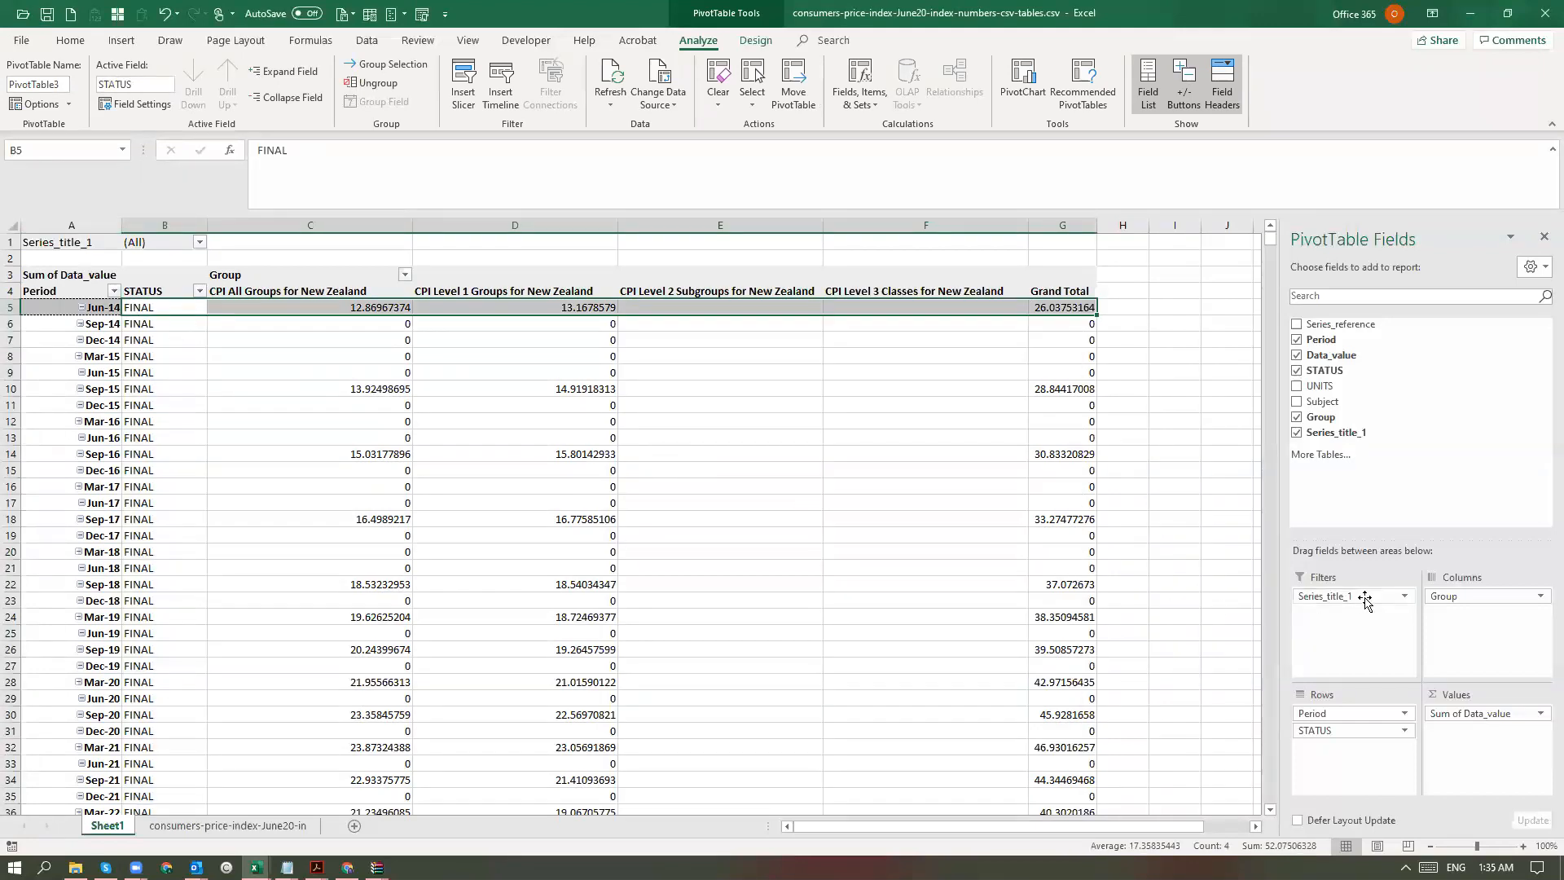
- Move the Series_title_1 field from the report filters to the row fields, between Period and STATUS
left_click_drag(1364, 599, 1354, 731)
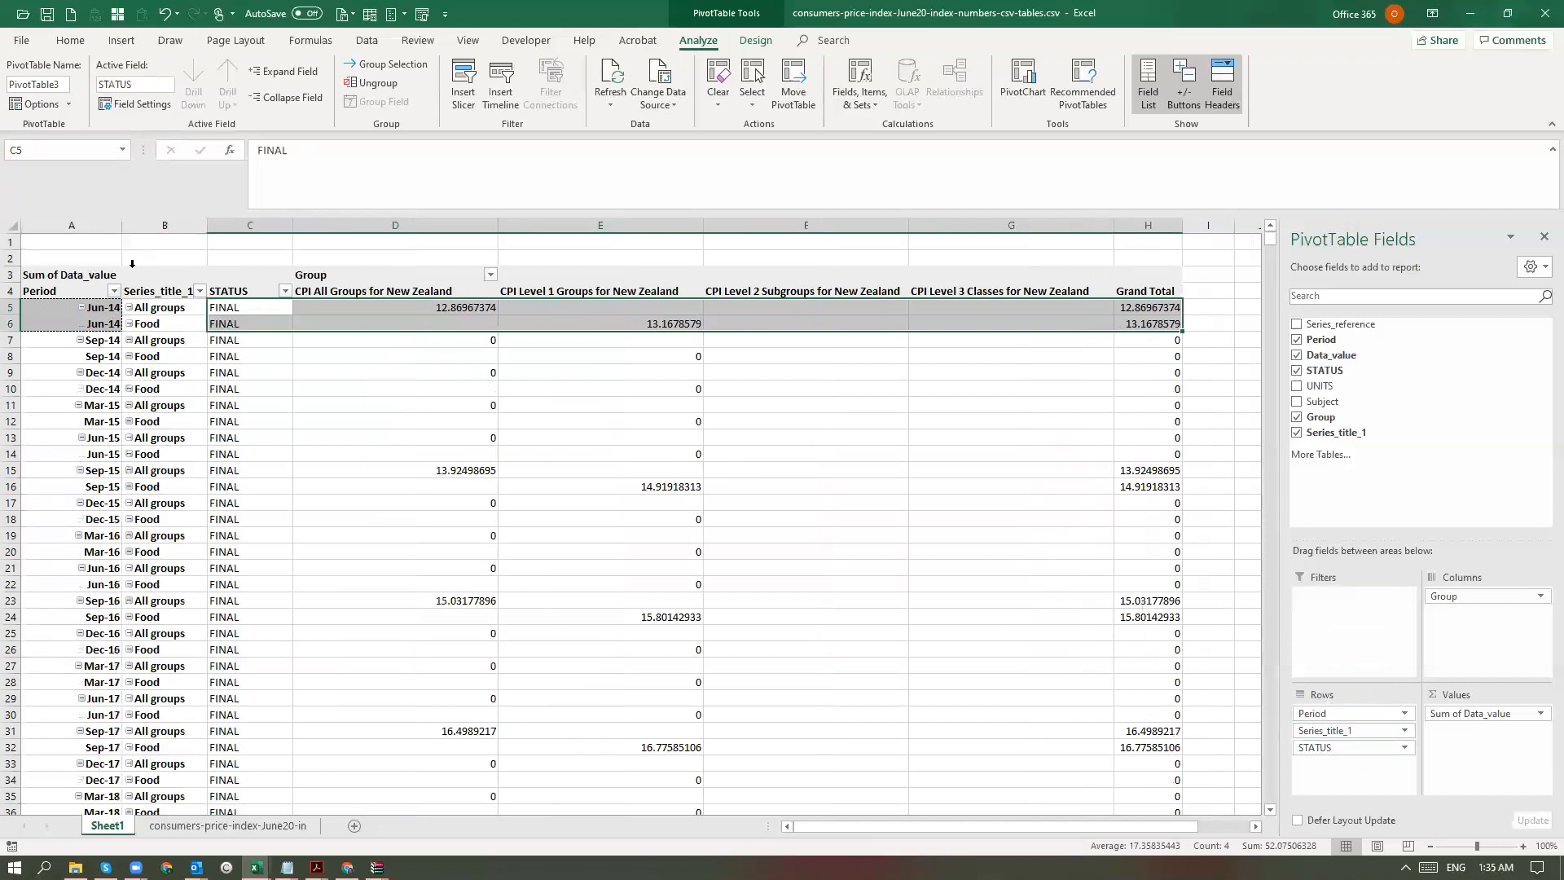
left_click(150, 321)
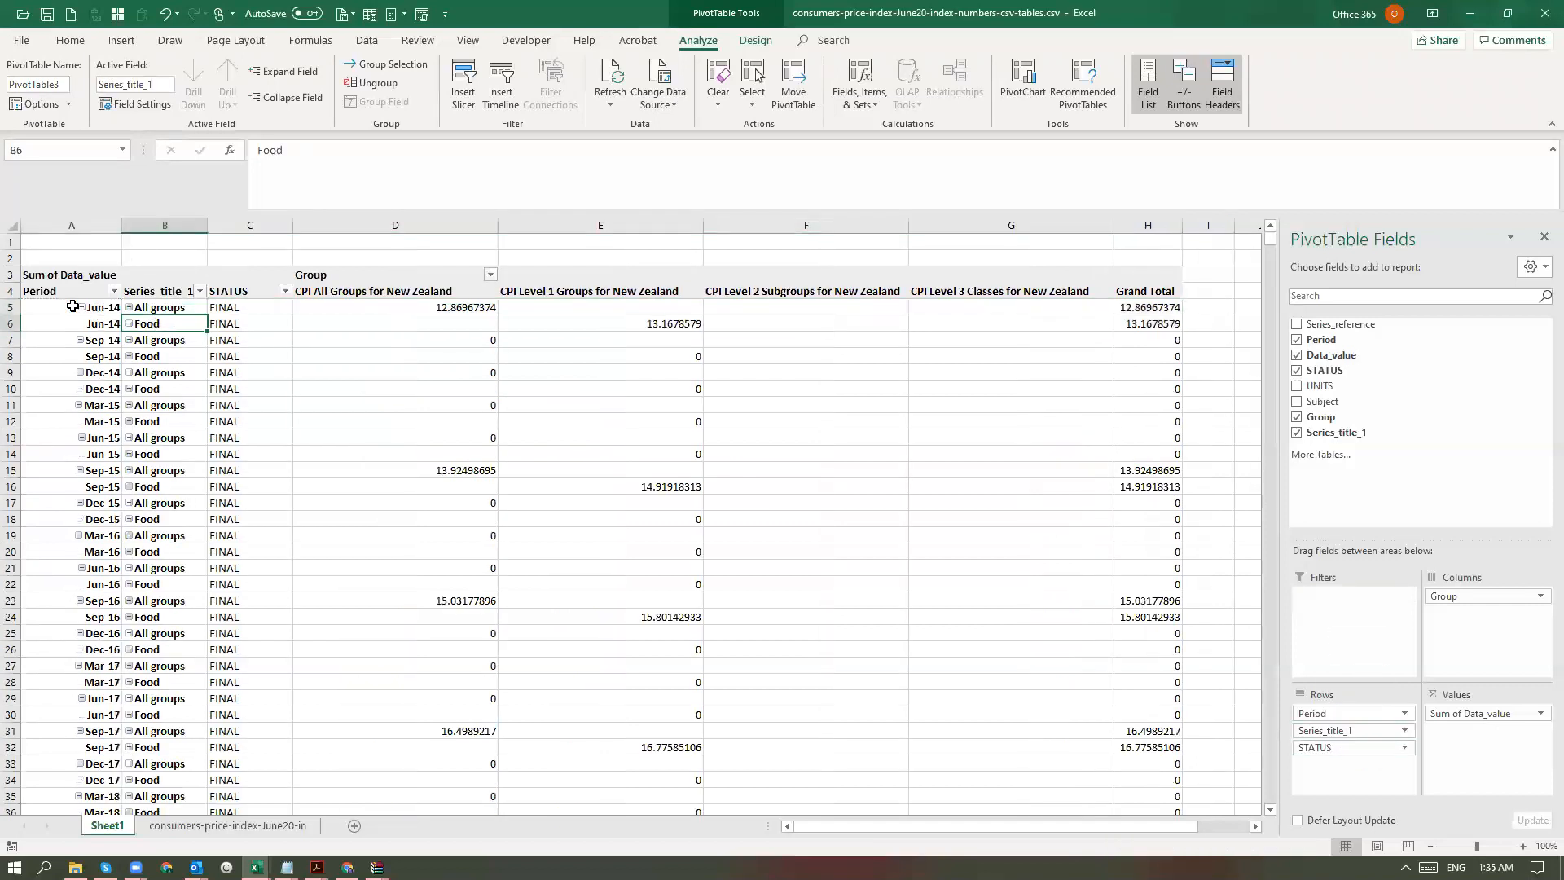
- Collapse the entire Period field in the pivot table
left_click(97, 309)
right_click(97, 309)
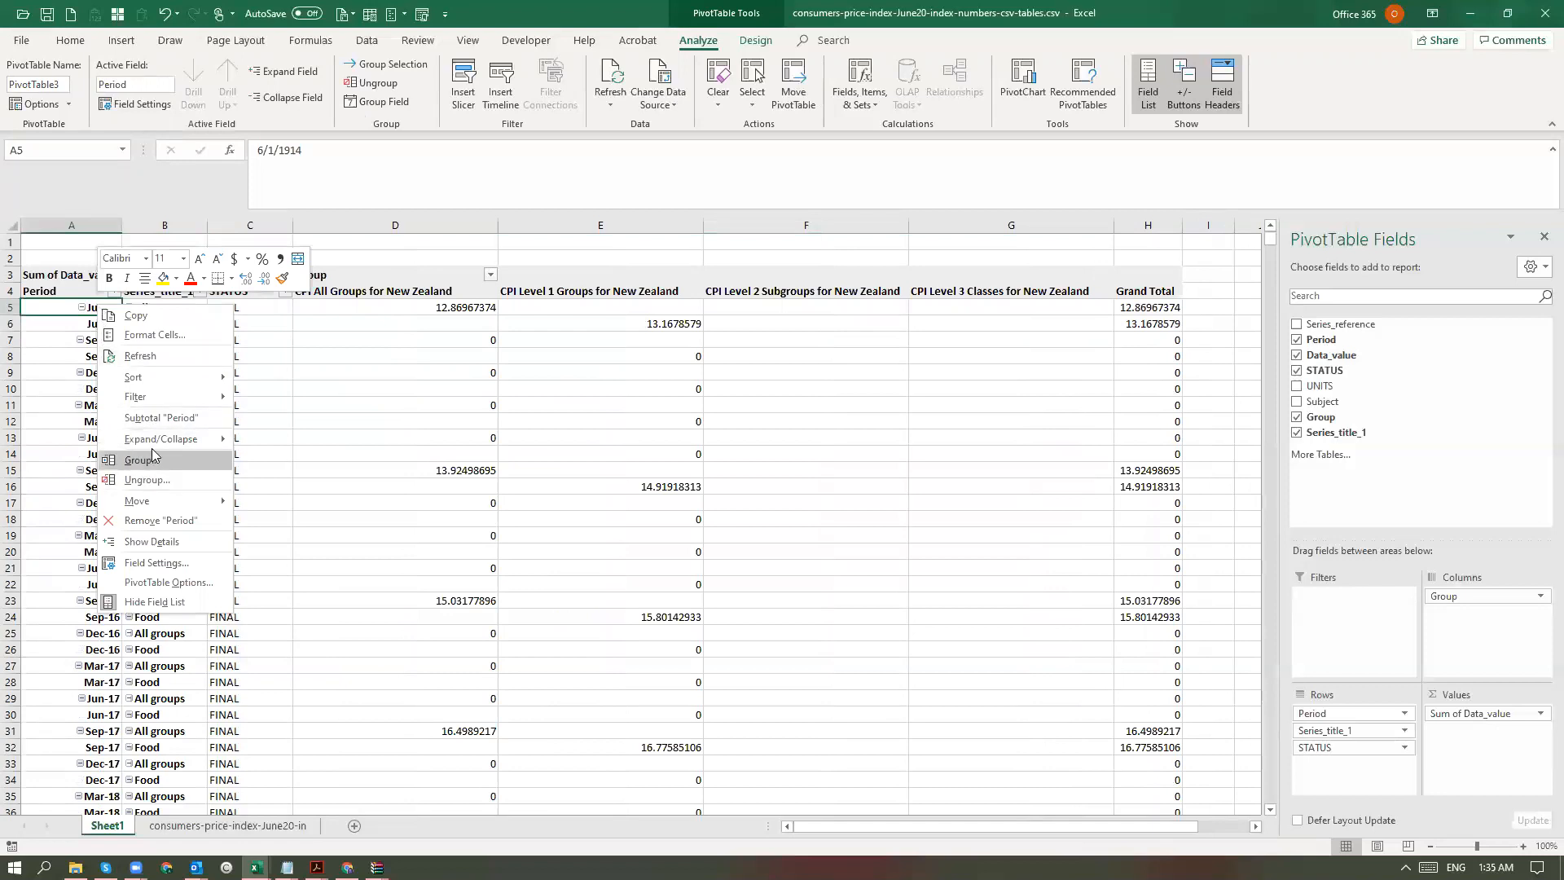
mouse_move(152, 440)
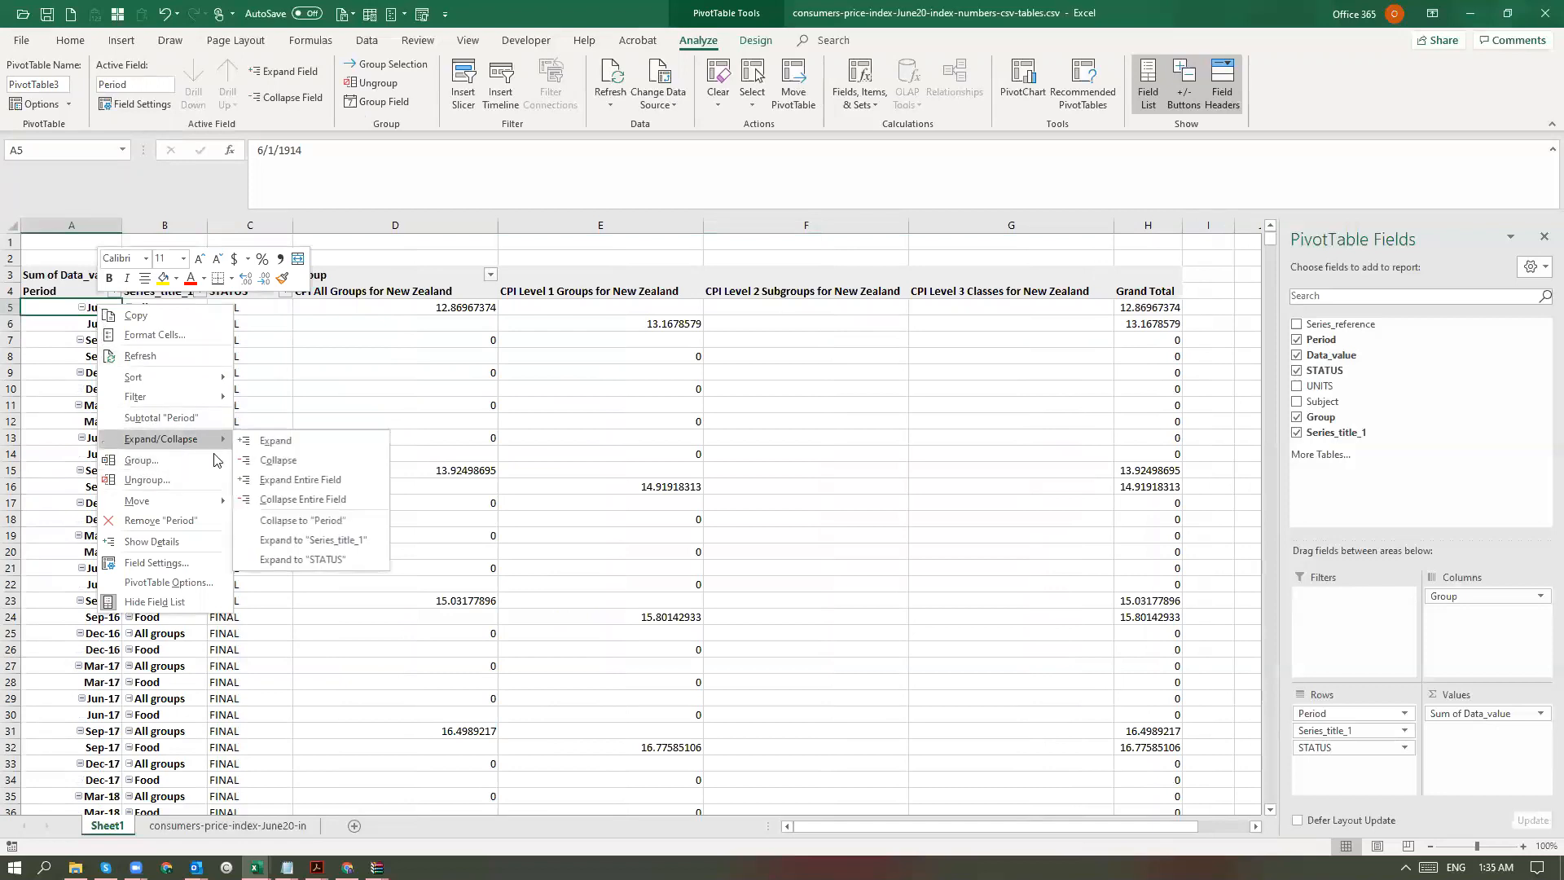
left_click(288, 499)
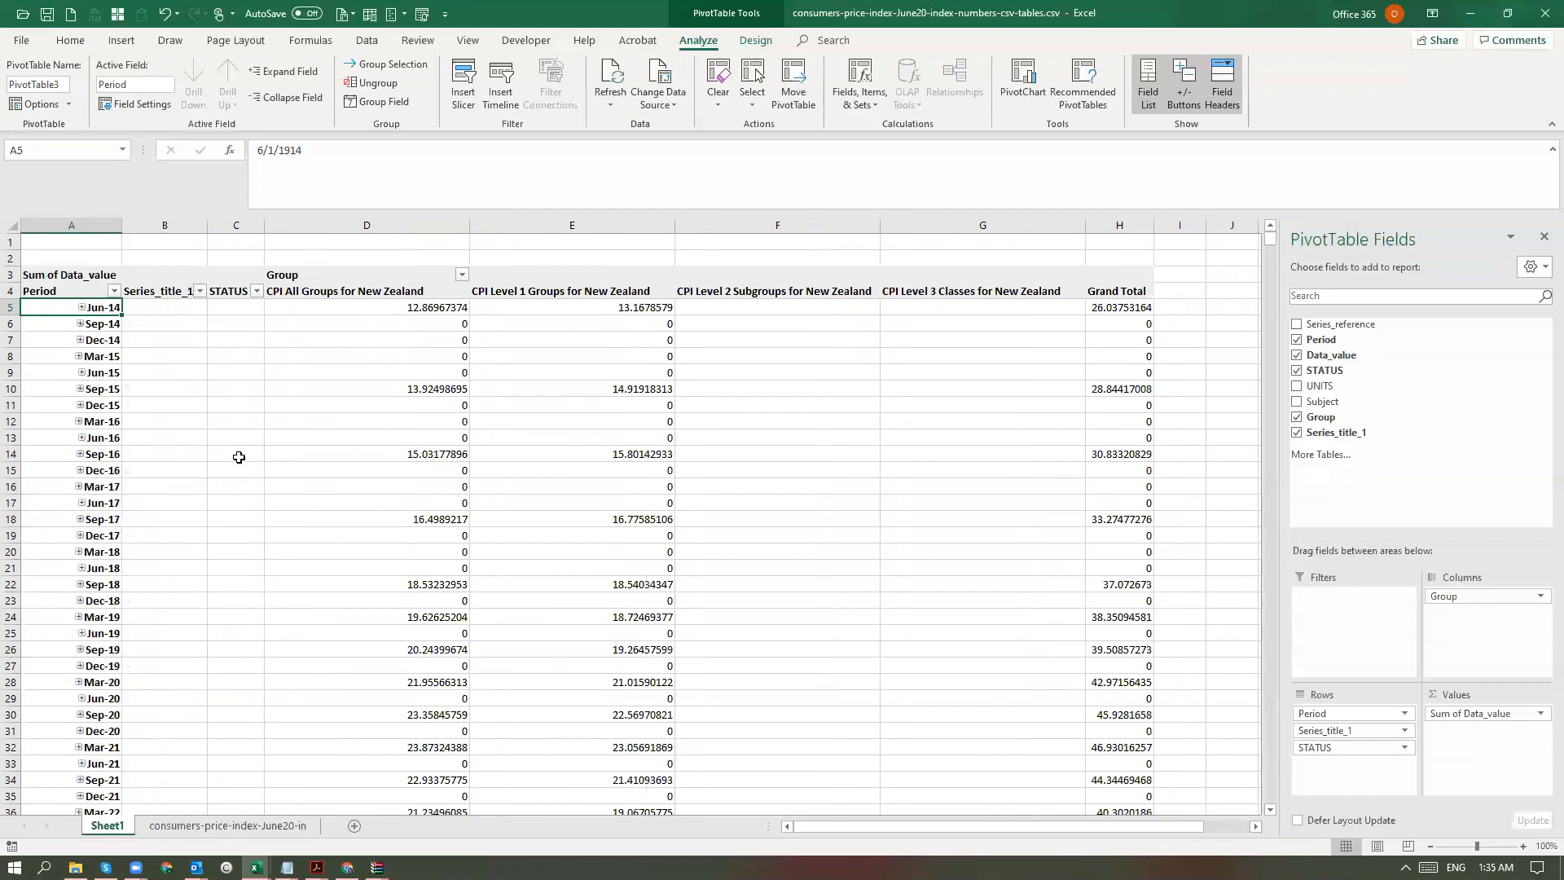
left_click_drag(151, 313, 258, 481)
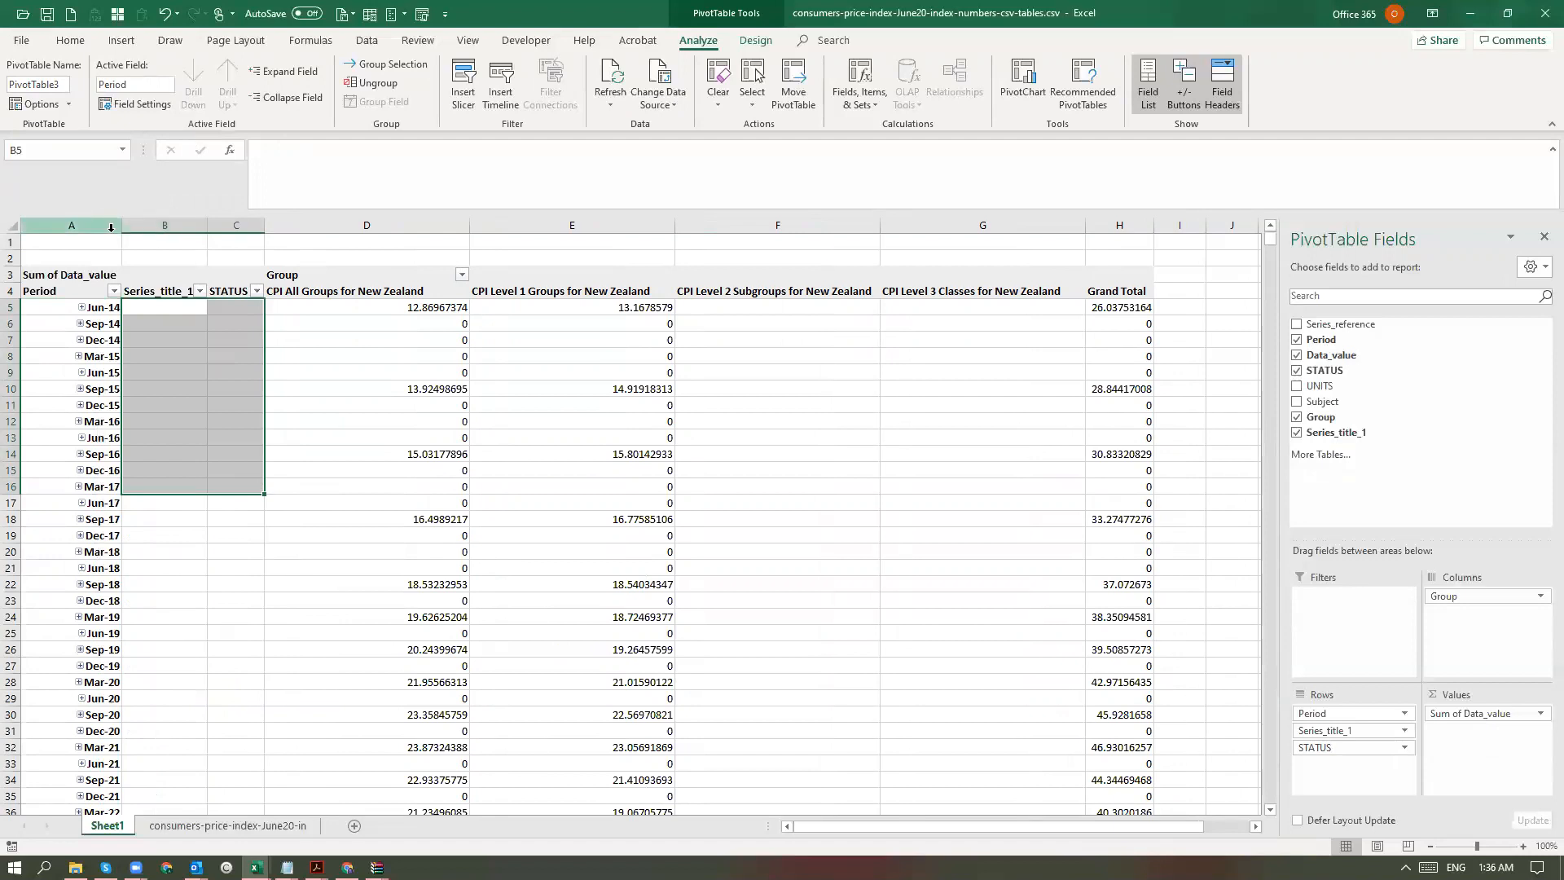
- Expand the entire Period field again to show its Series_title_1 and STATUS rows
right_click(104, 358)
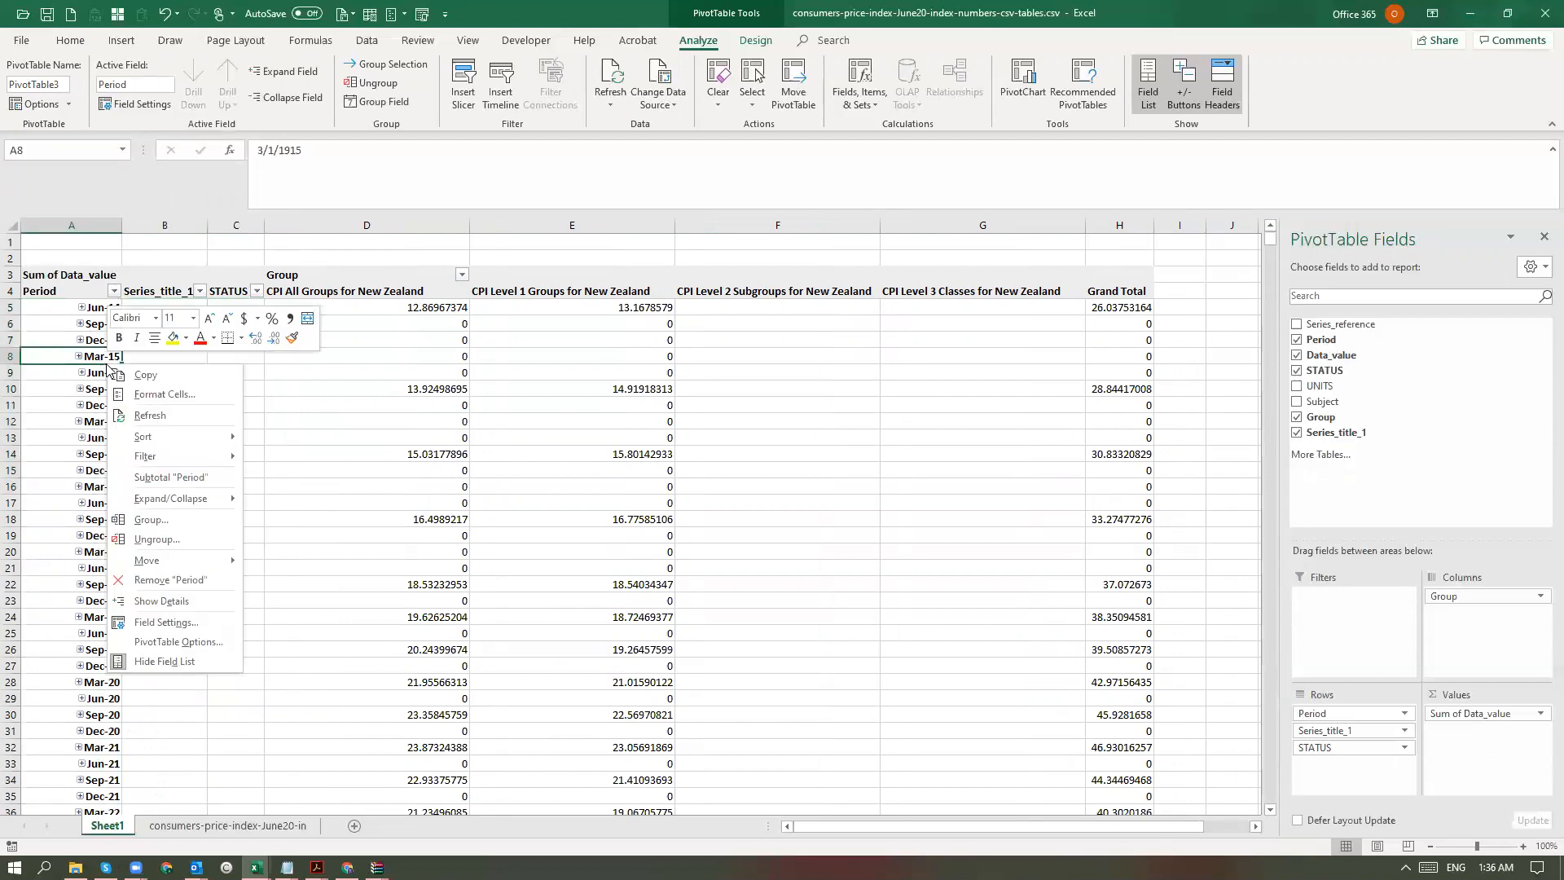
mouse_move(163, 500)
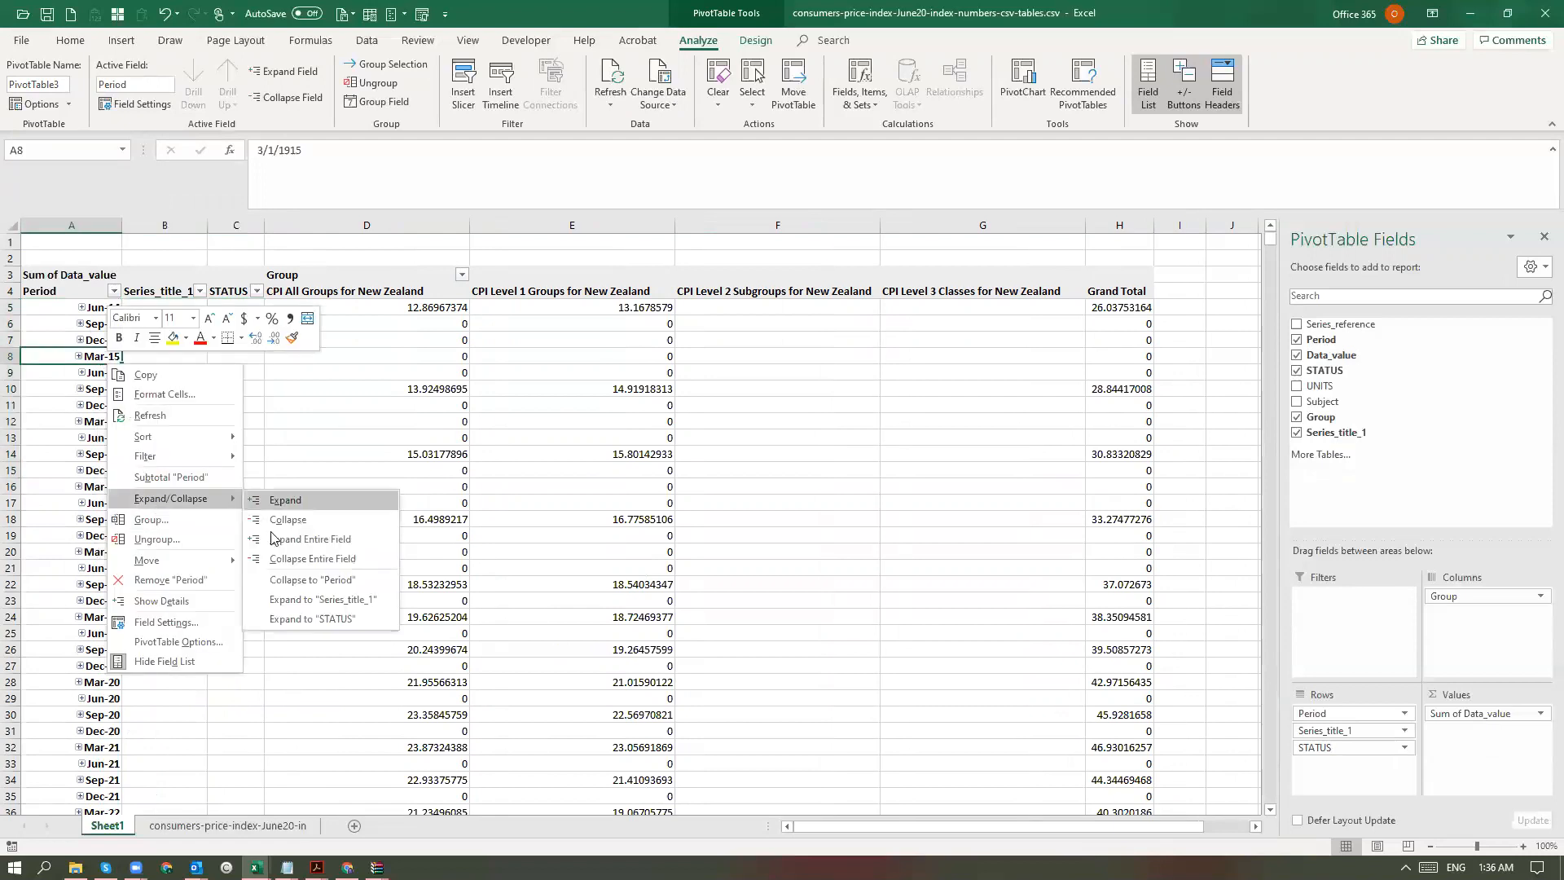
left_click(303, 540)
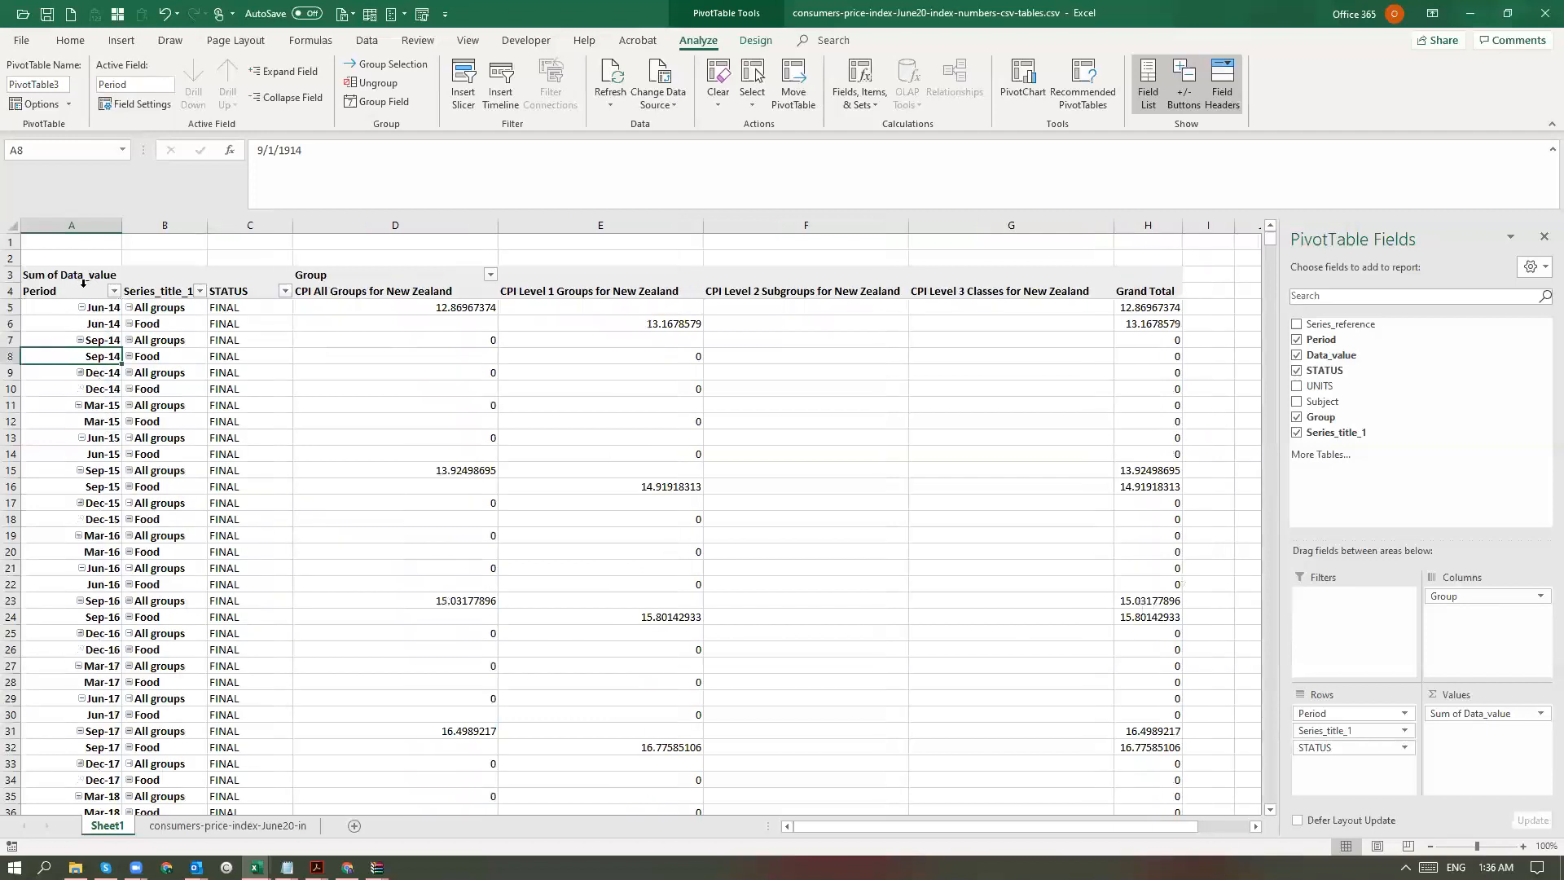
left_click(185, 343)
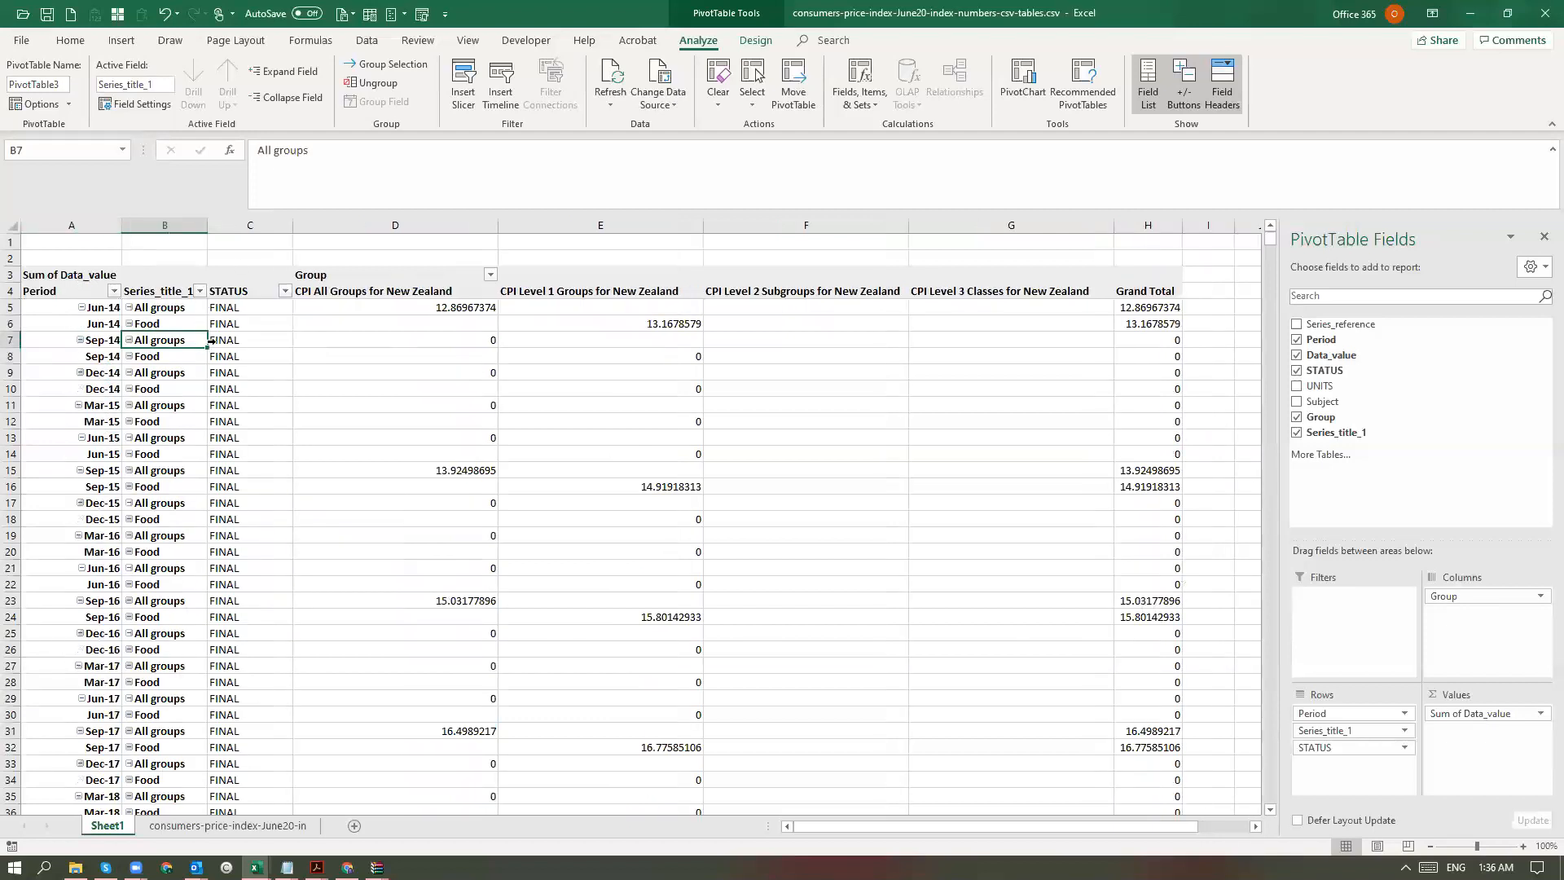
left_click(167, 295)
left_click(167, 295)
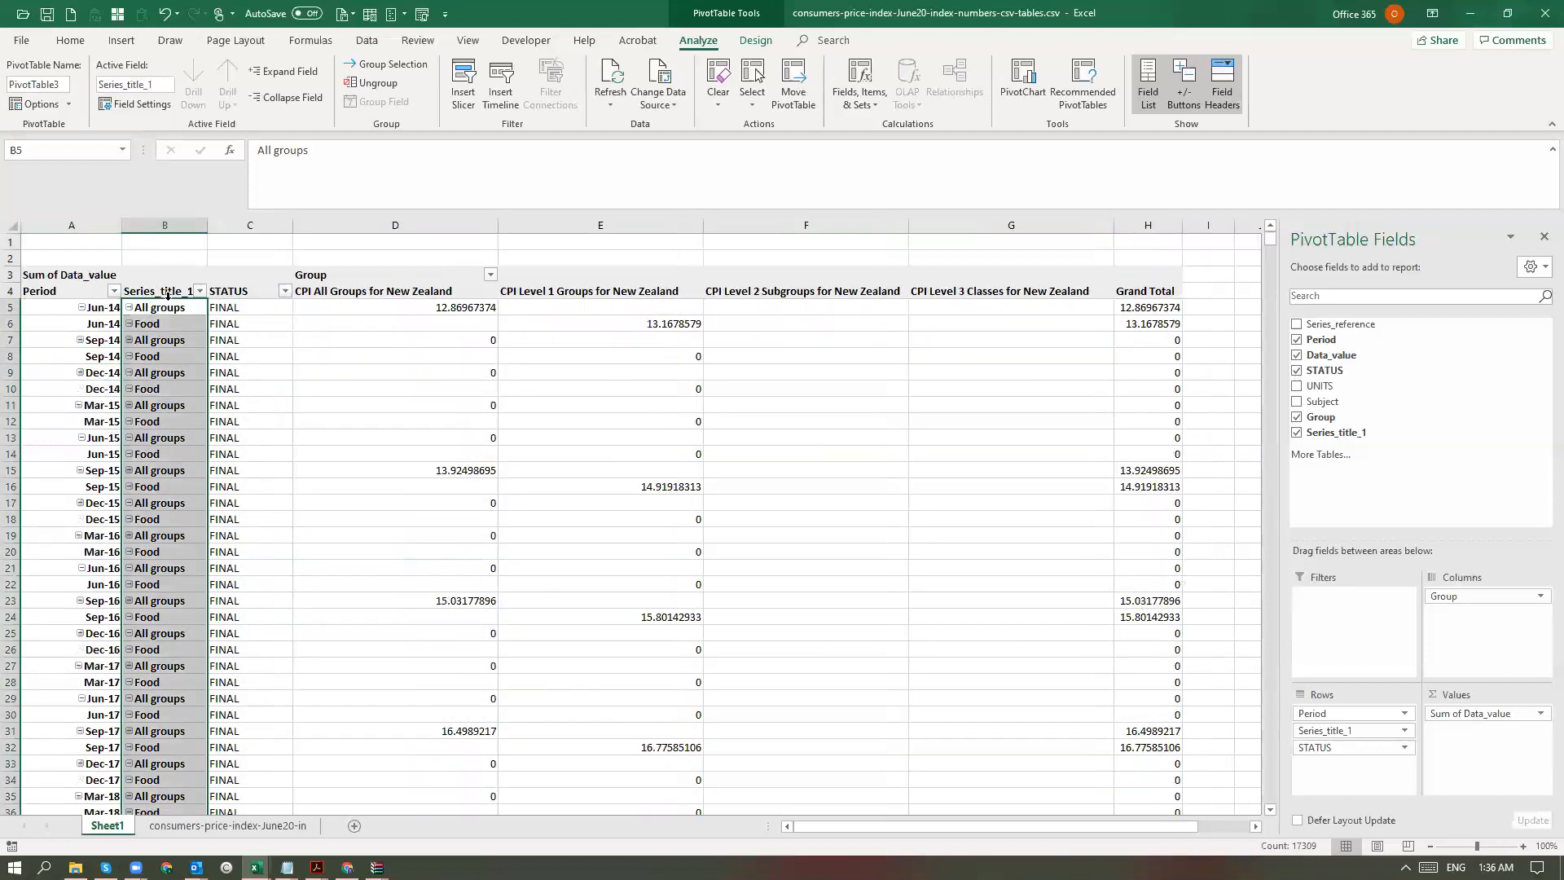
left_click(443, 324)
left_click(1167, 440)
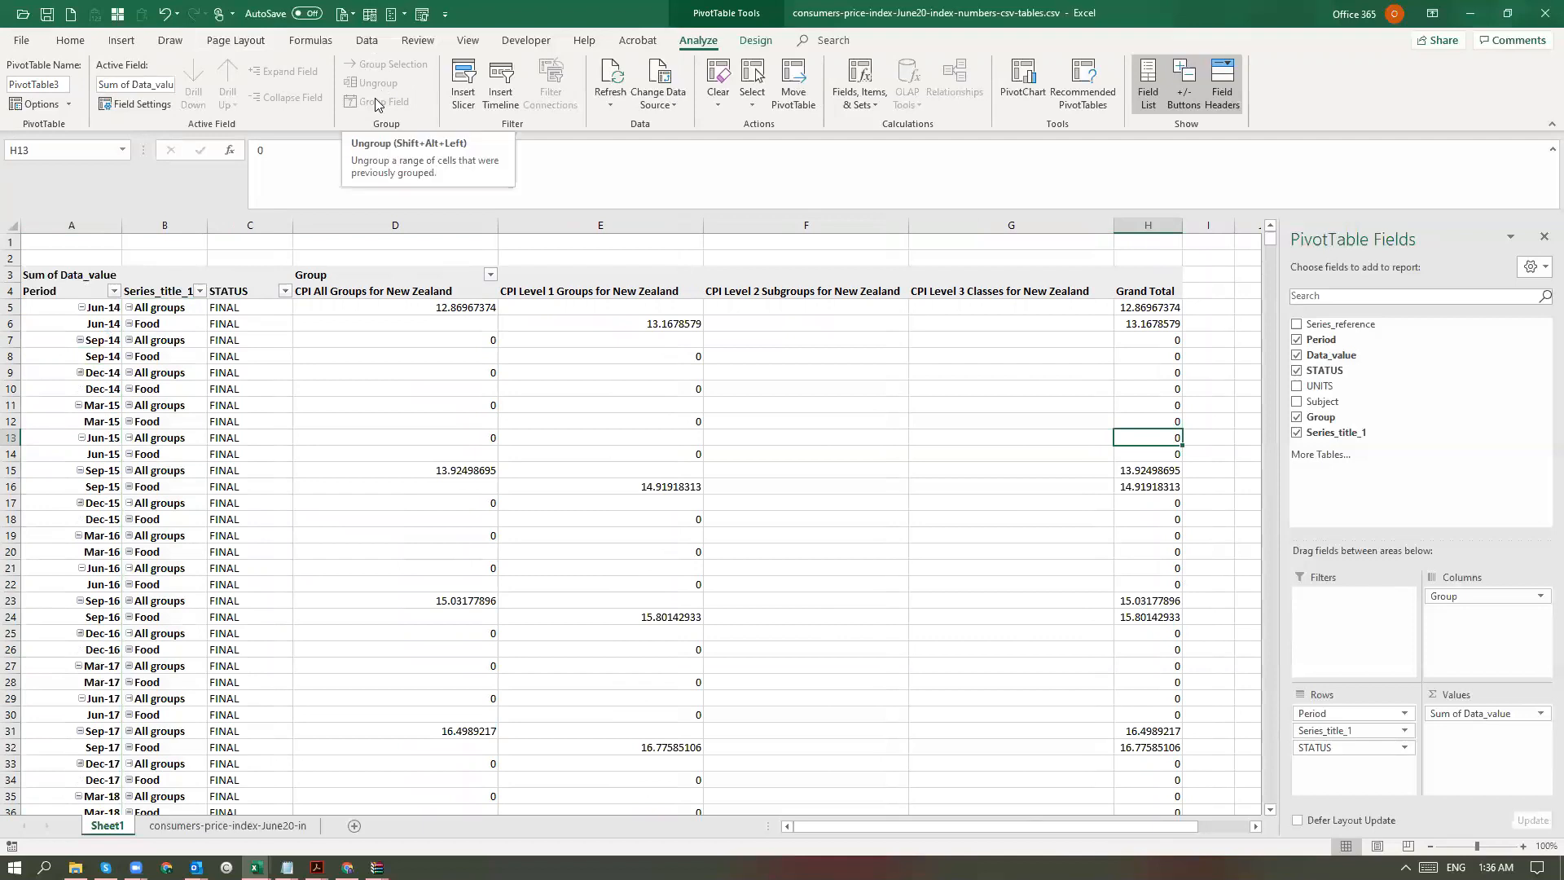
- Group the pivot table's Period dates by Years only, without Months
right_click(112, 454)
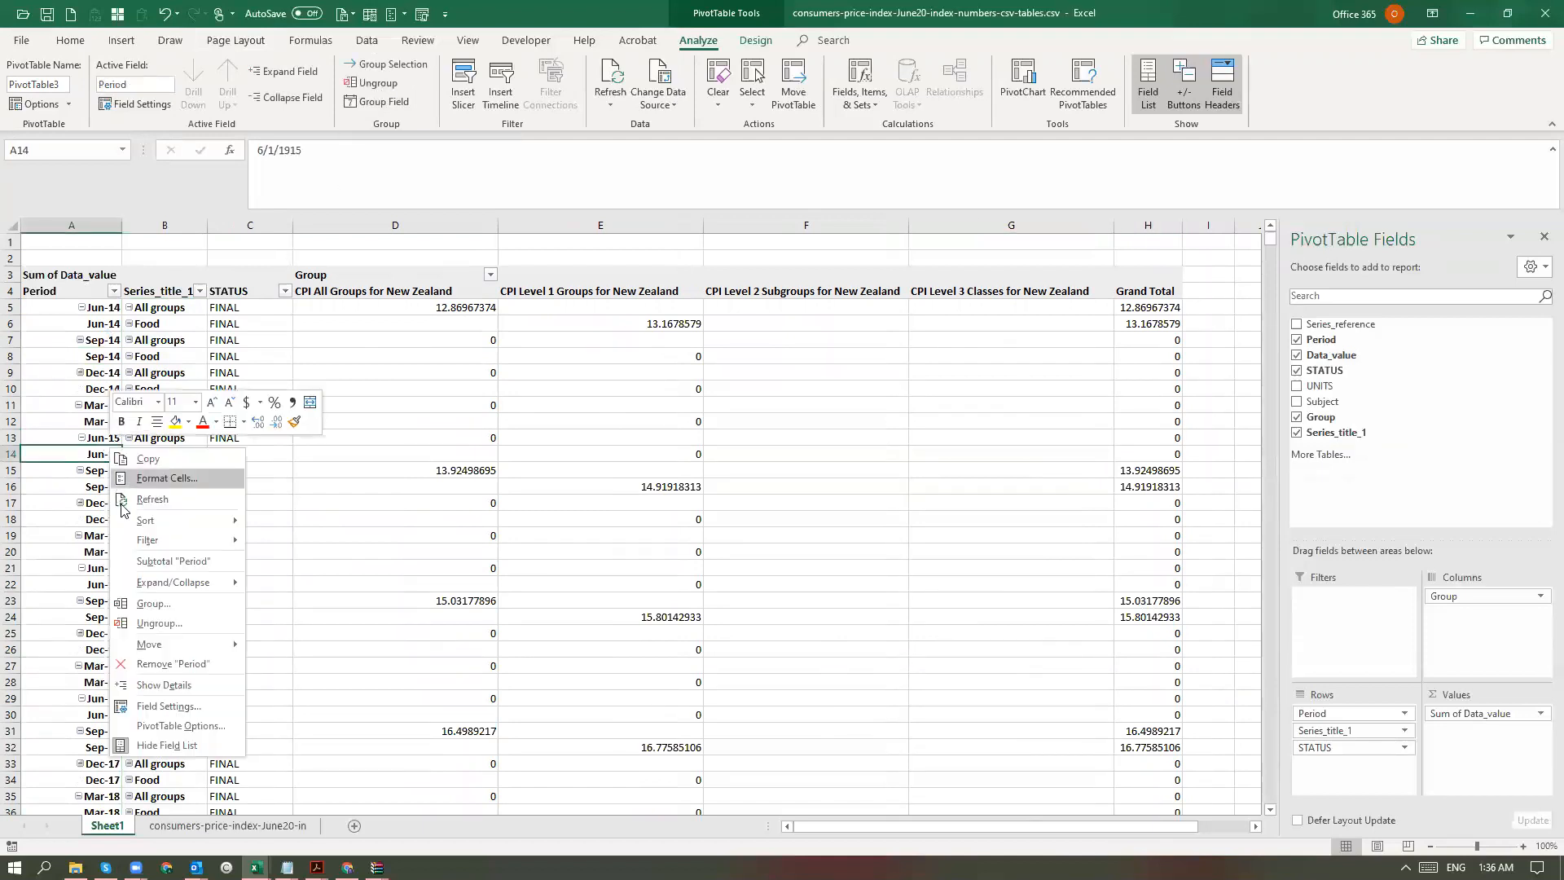
left_click(155, 605)
left_click(112, 649)
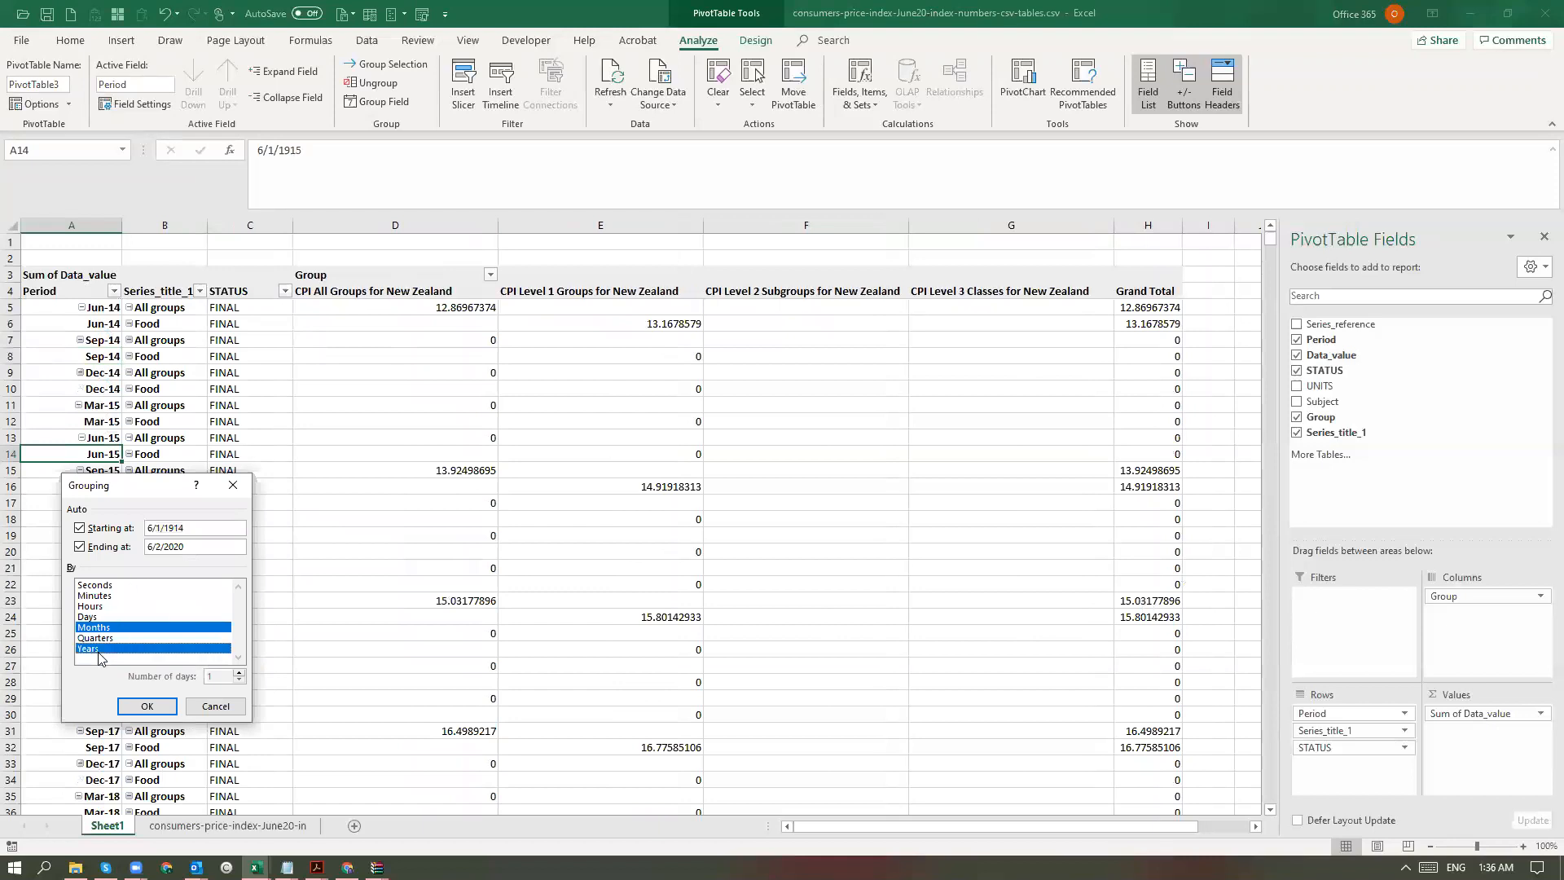
left_click(101, 628)
left_click(146, 706)
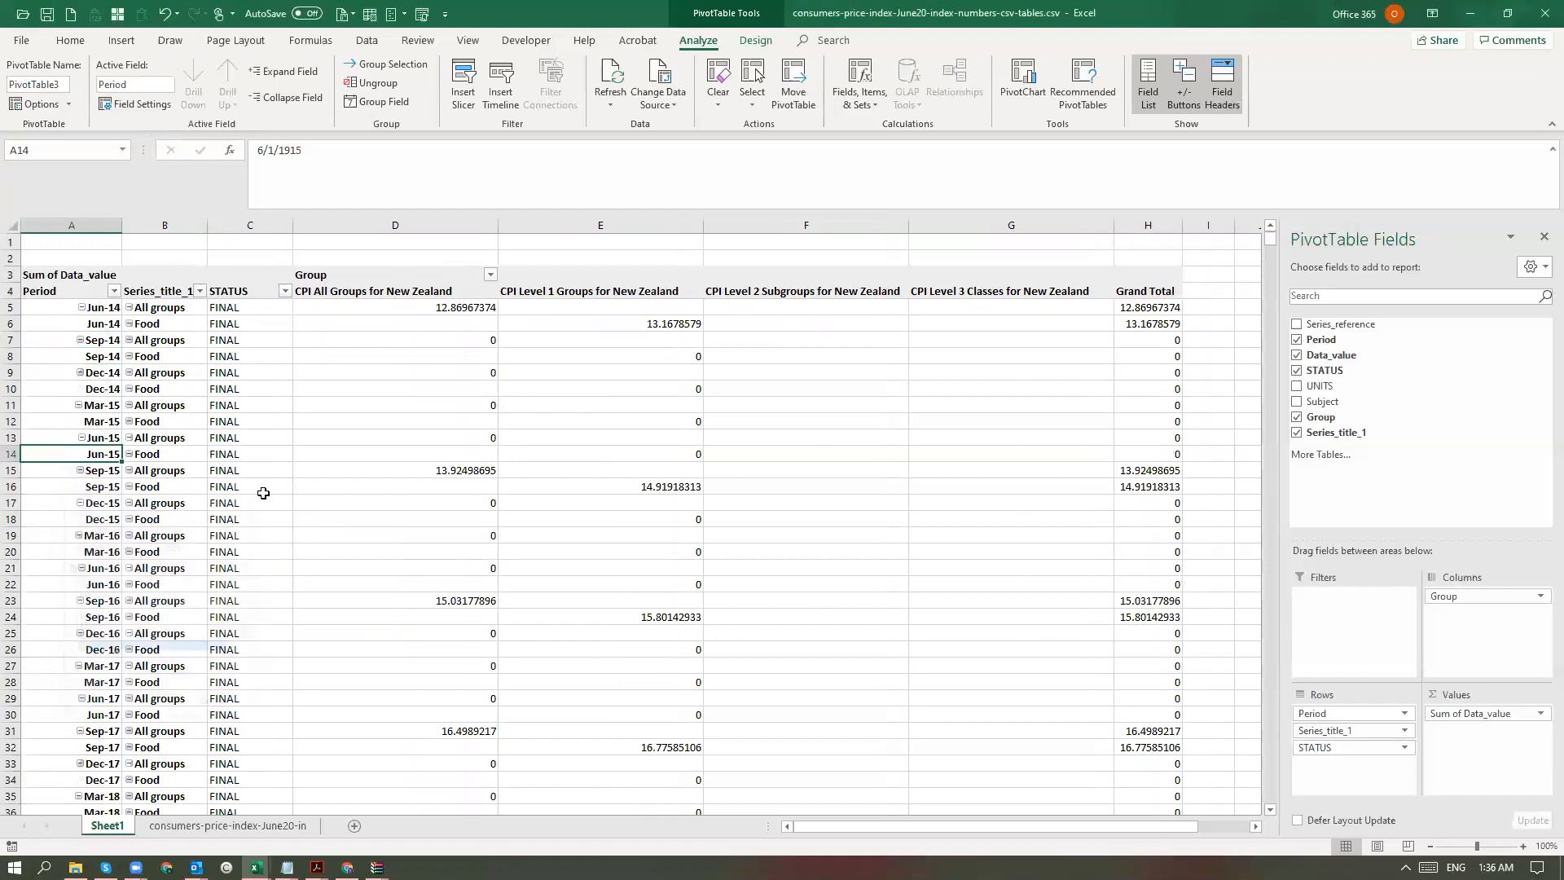
- Examine the year-grouped Period rows from the first year through to the Grand Total row
left_click(60, 325)
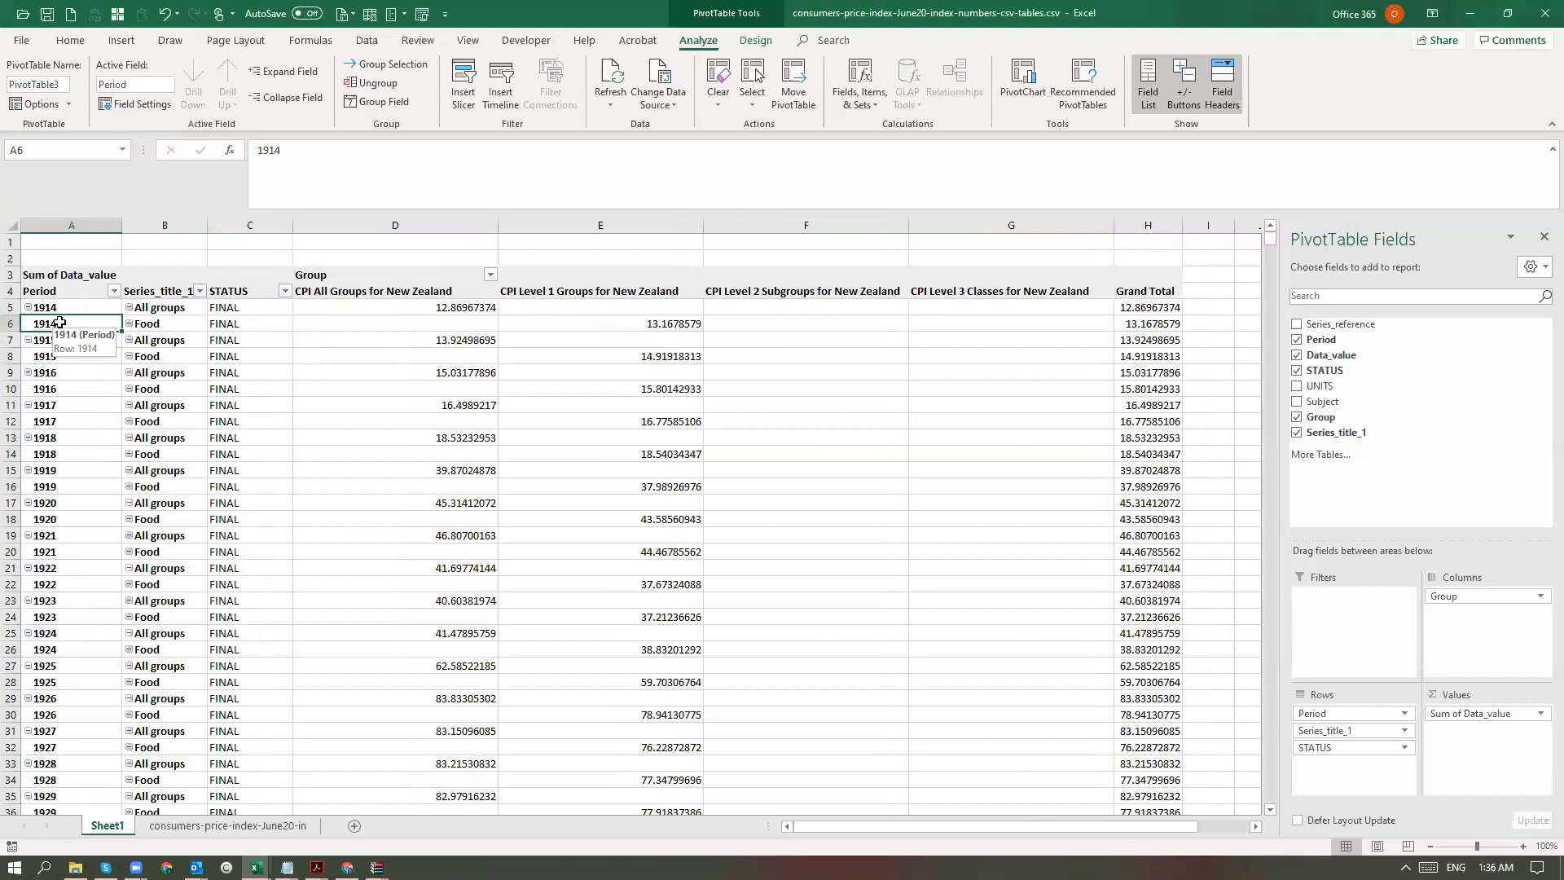
left_click(29, 454)
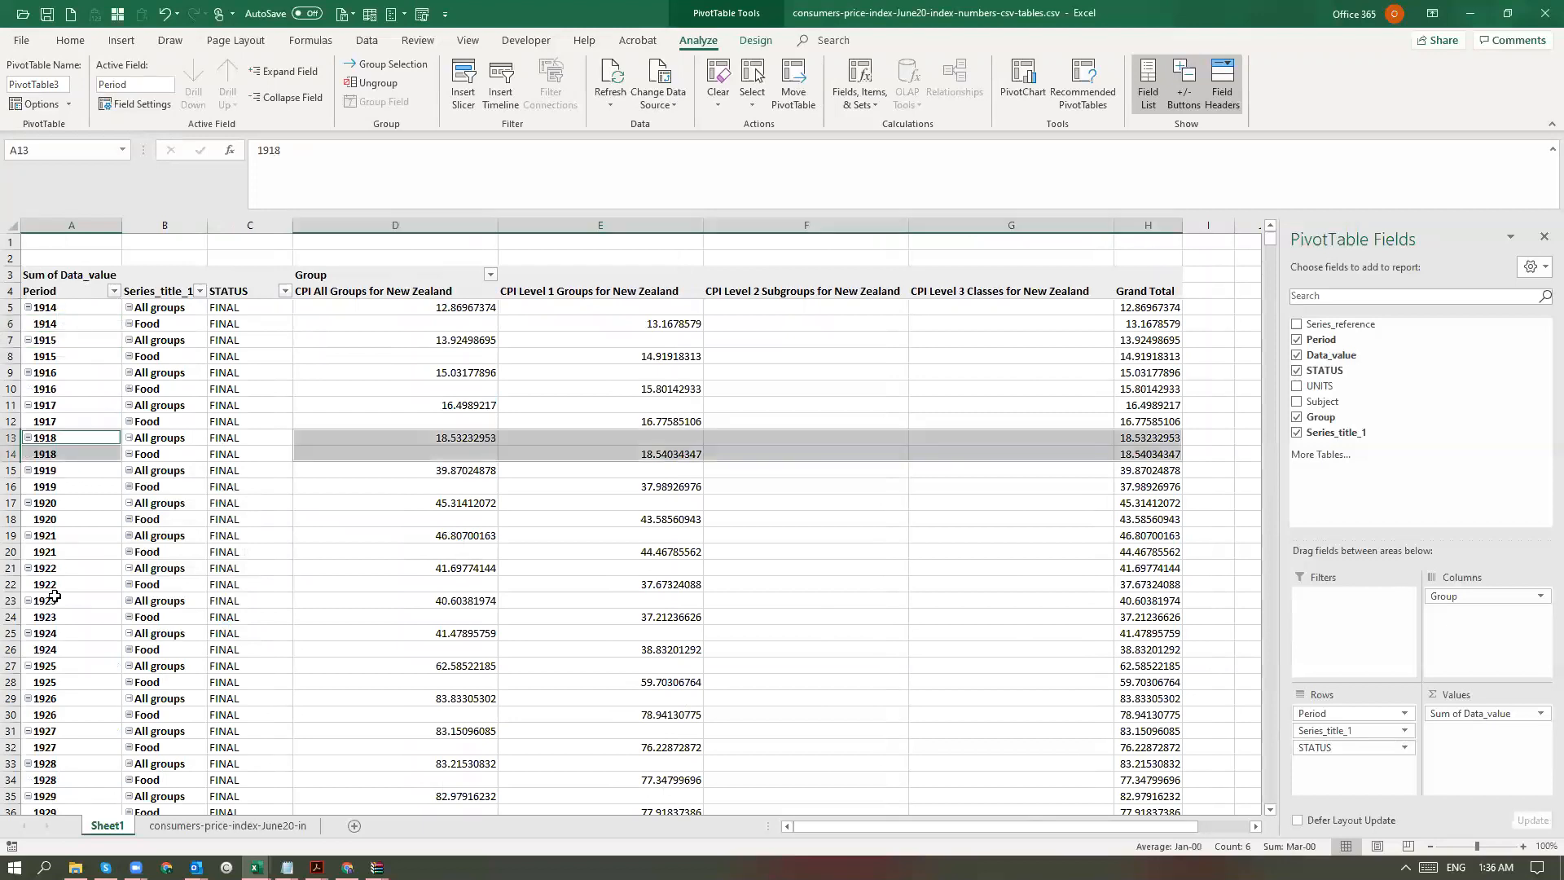
scroll(50, 599, "down", 20)
left_click(66, 538)
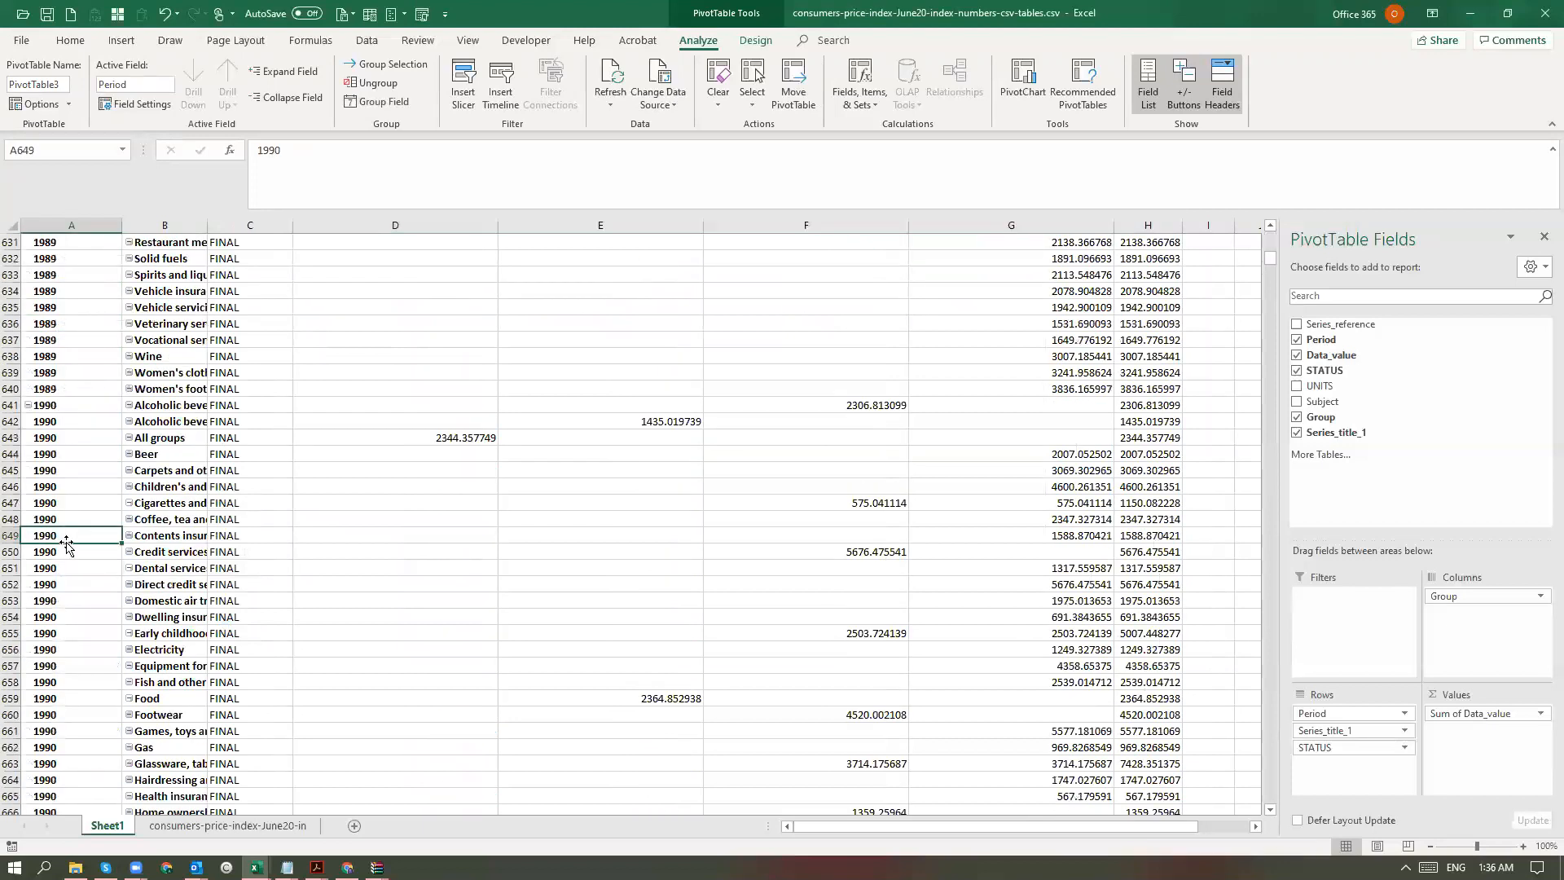
key("ctrl+Down")
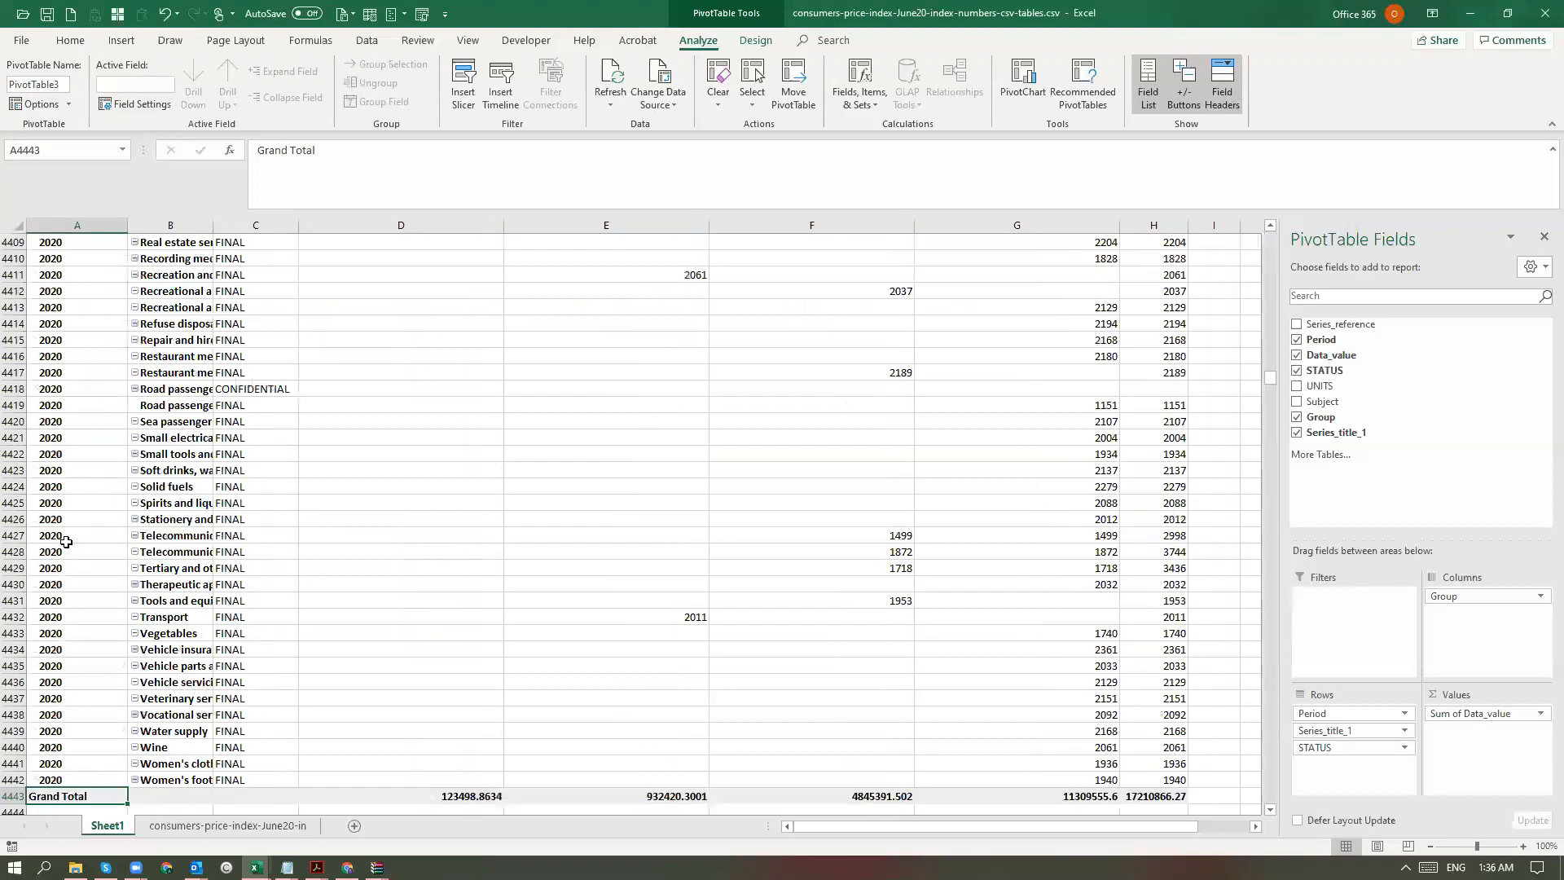
key("ctrl+Up")
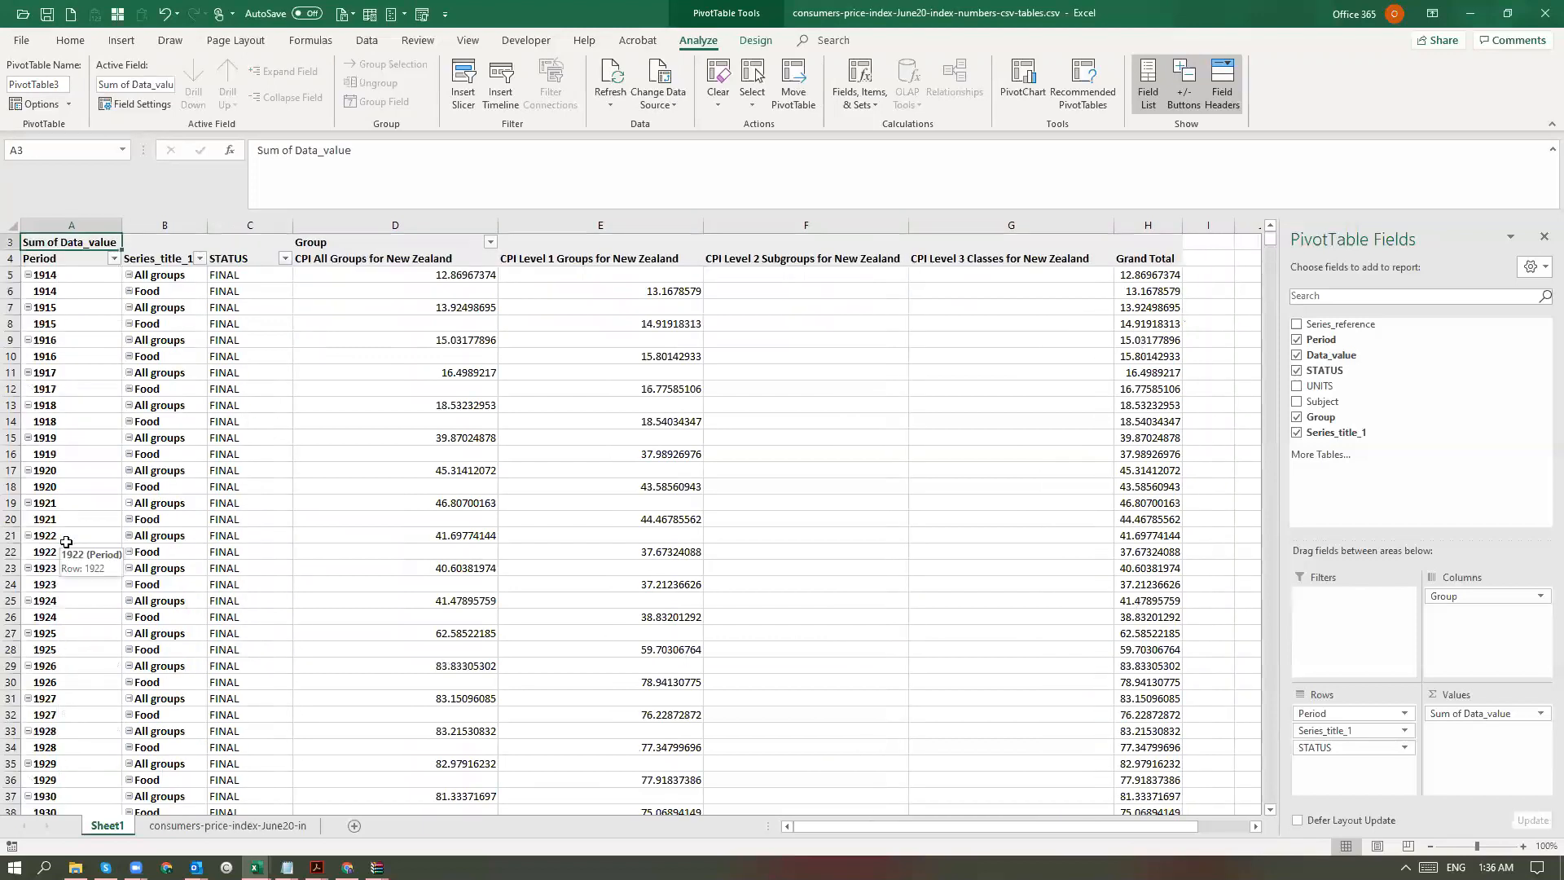
- Ungroup the Period field so its rows are individual dates again
right_click(91, 356)
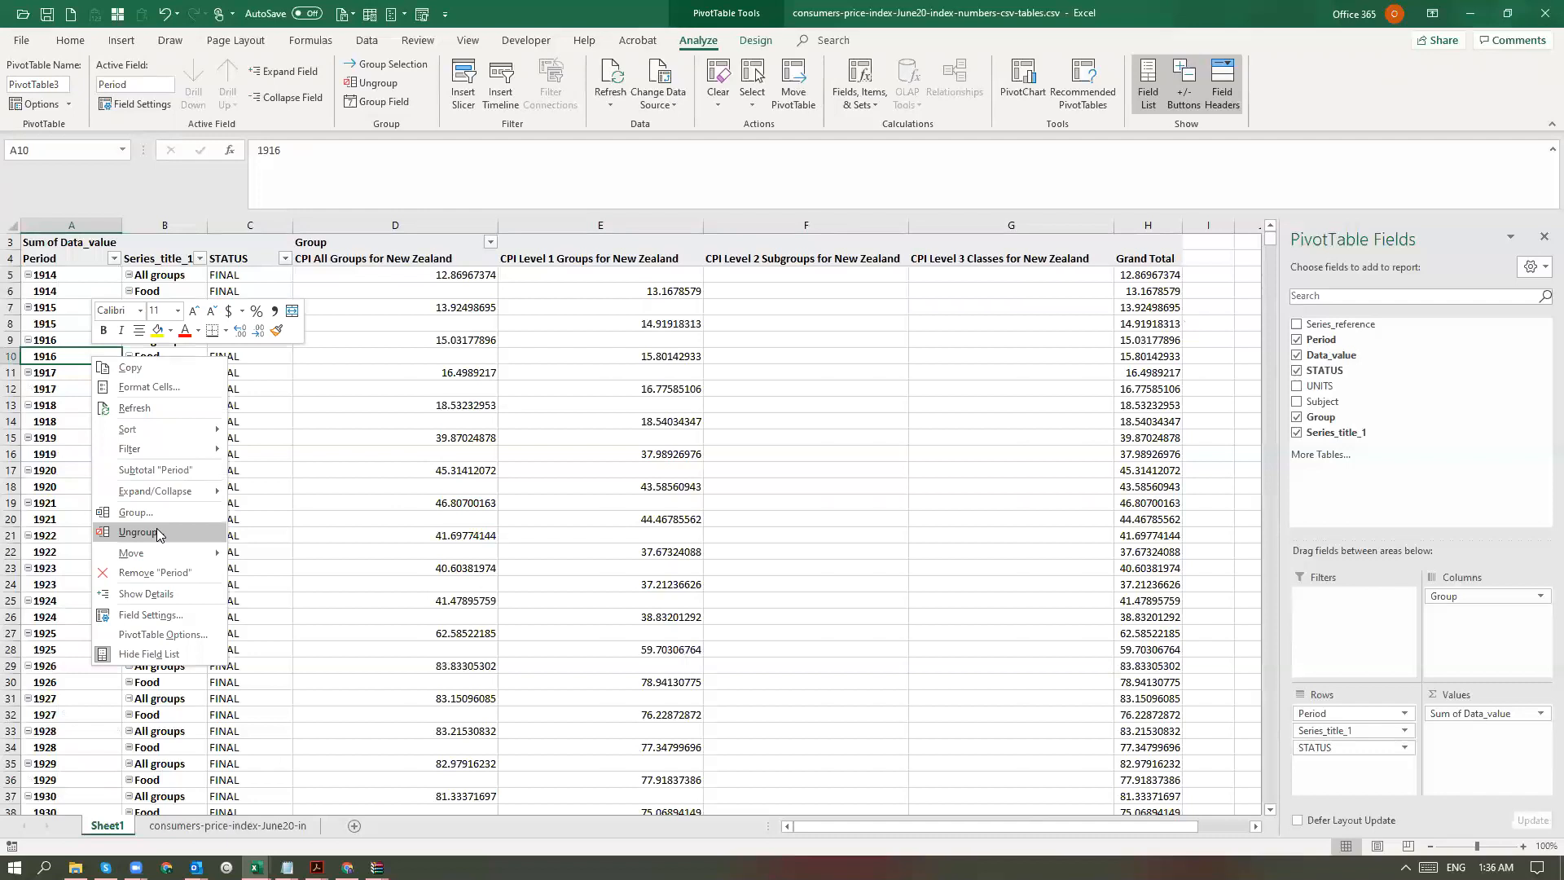
left_click(163, 518)
right_click(102, 389)
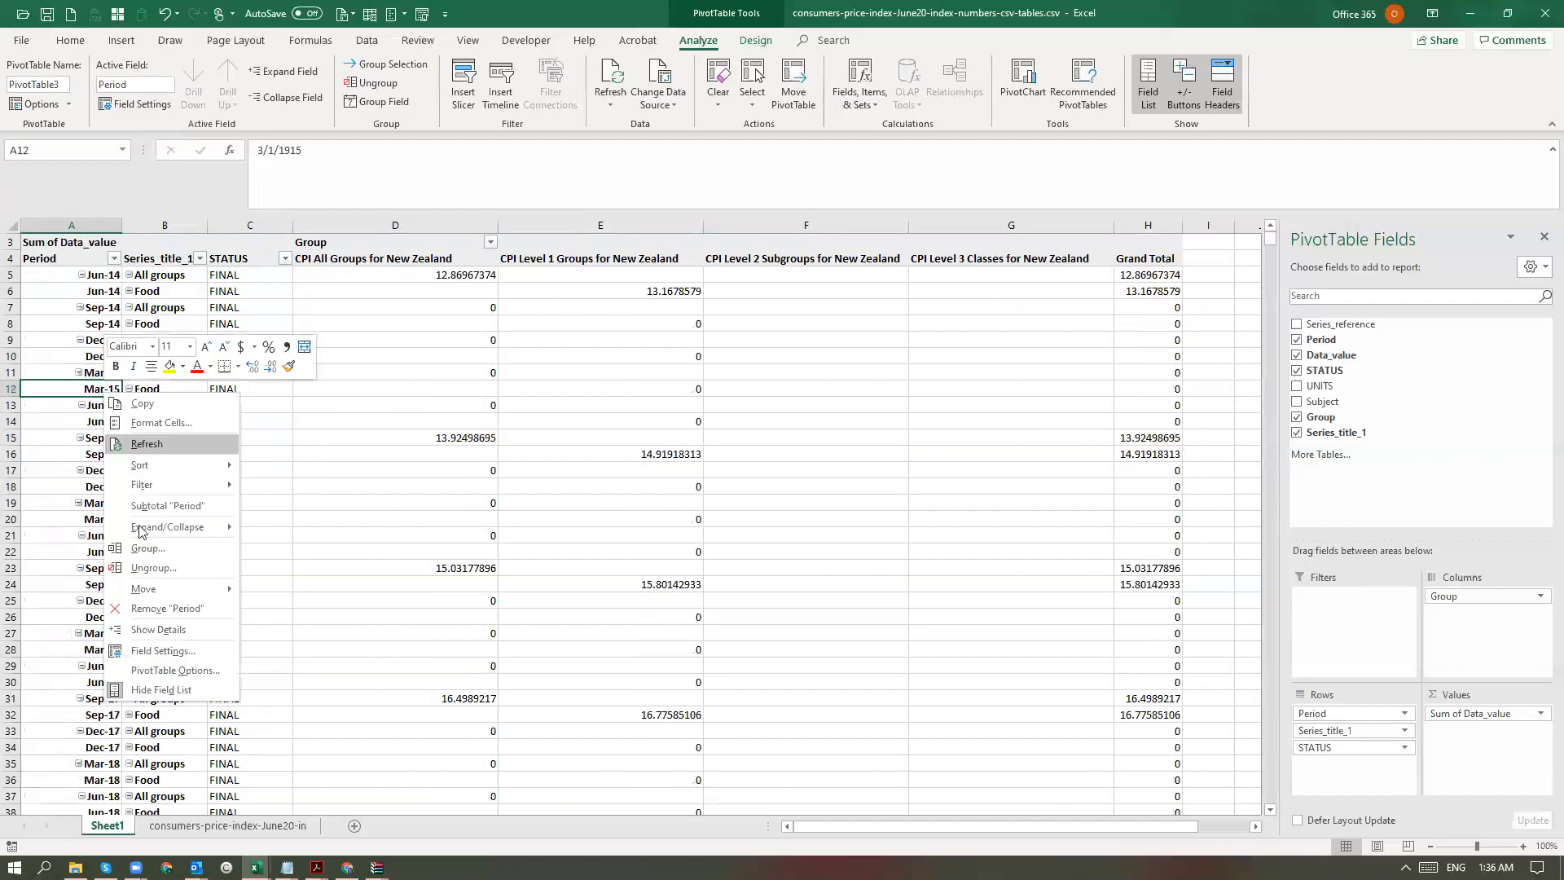
left_click(149, 569)
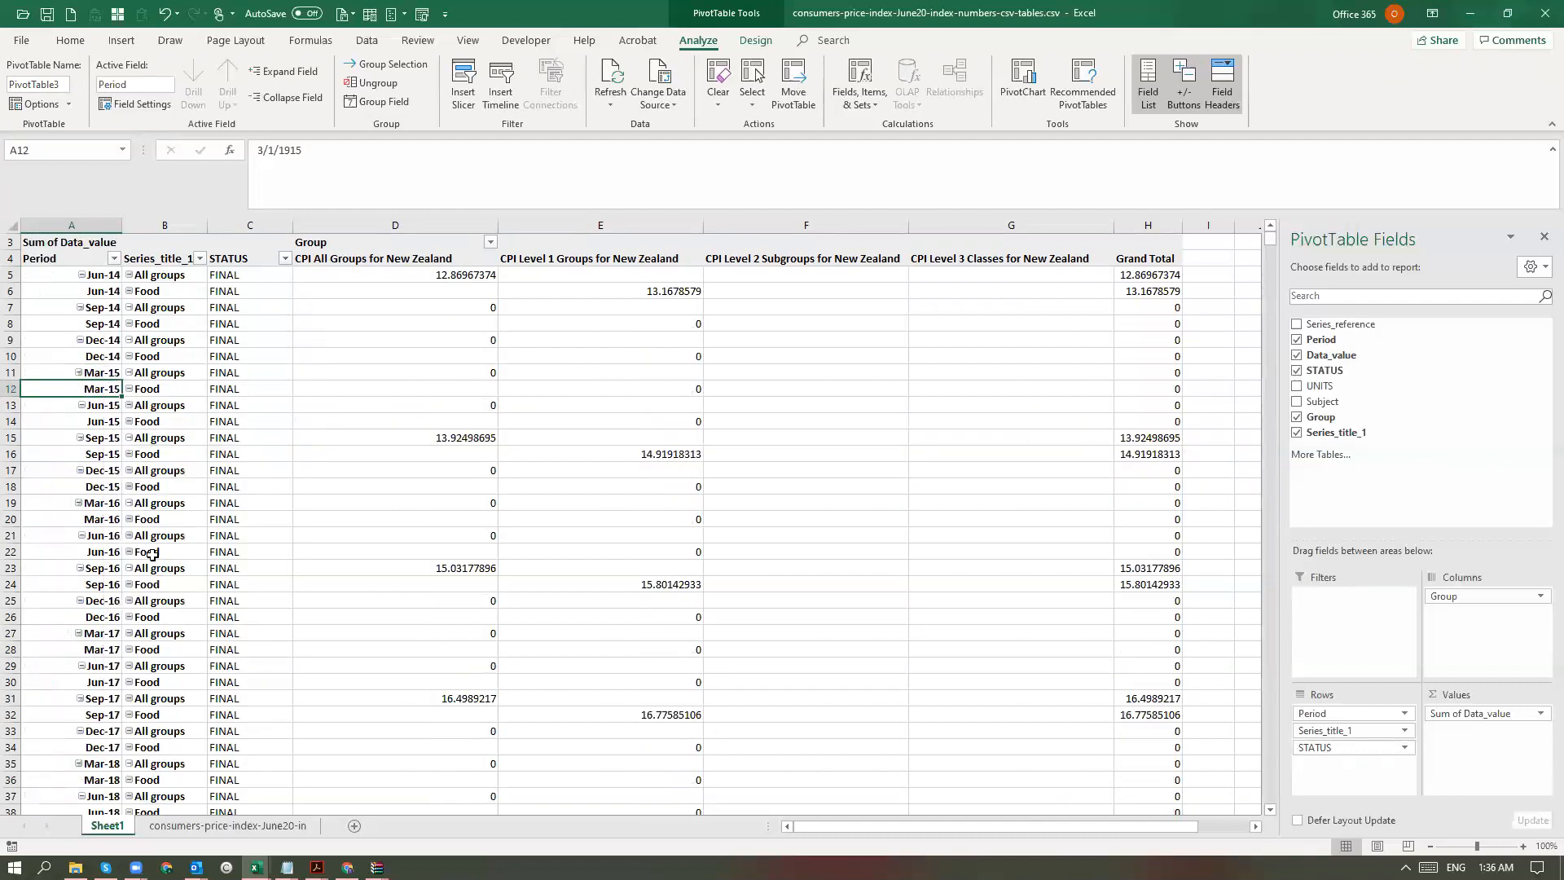
right_click(98, 454)
left_click(155, 611)
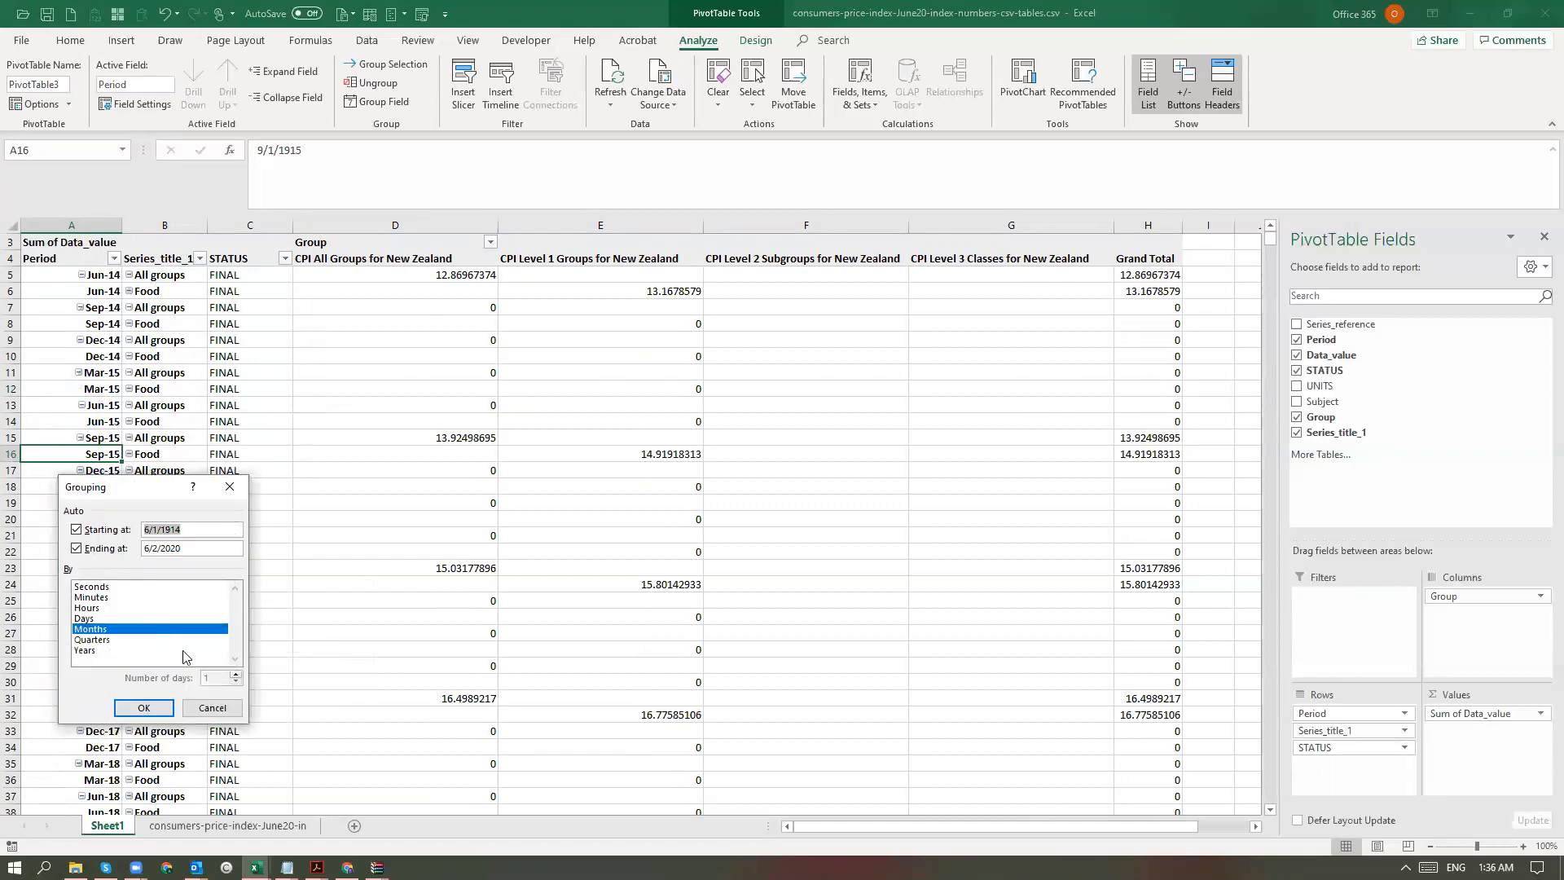
left_click(211, 709)
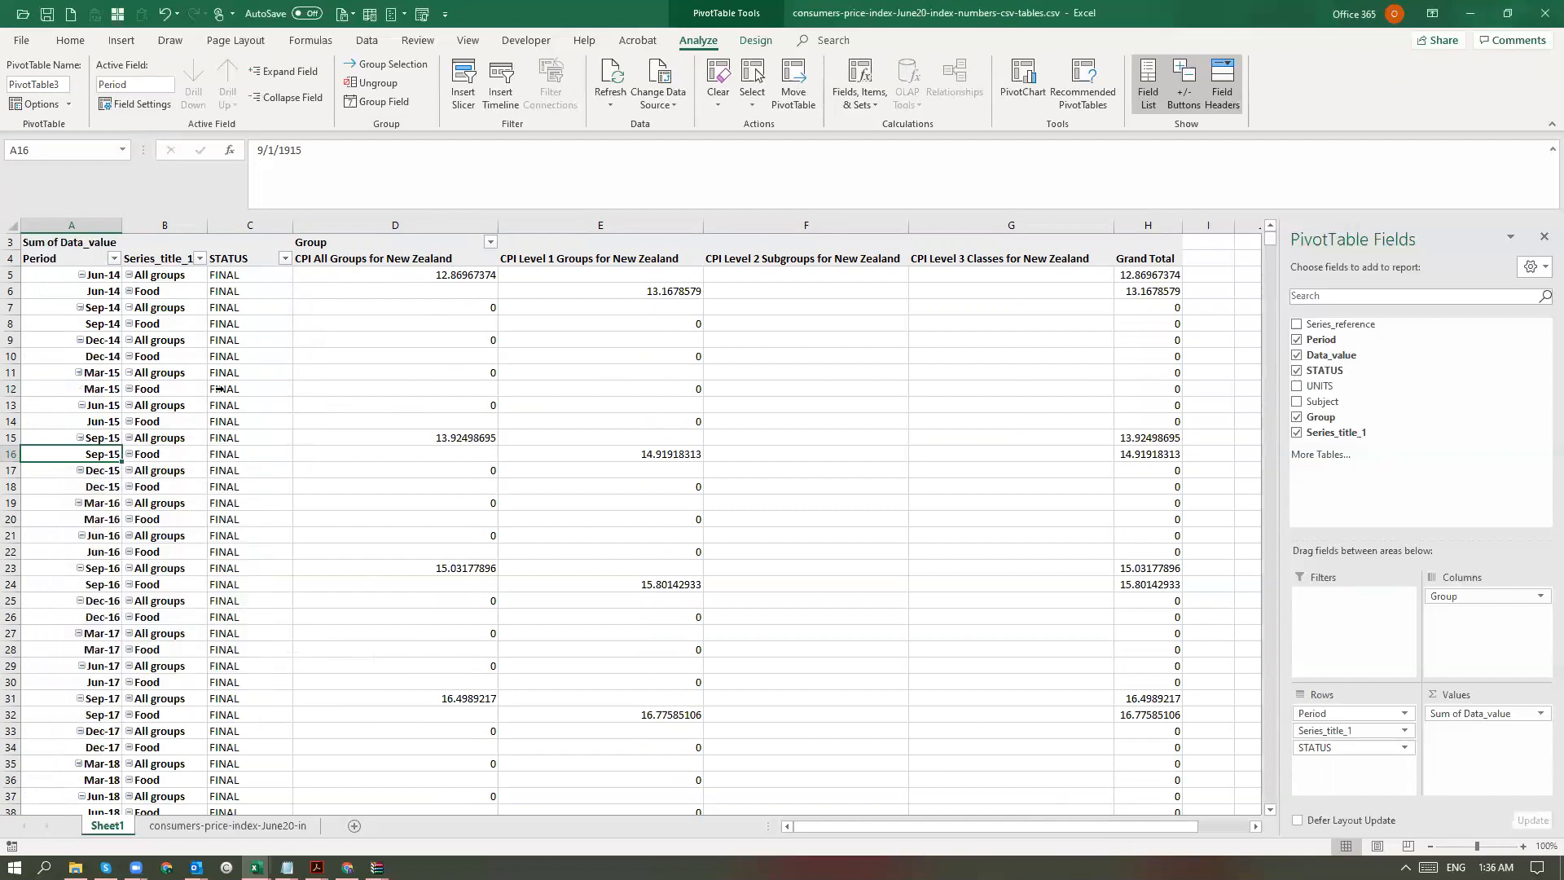
- Hide the PivotTable field list and insert a slicer for the Period field
left_click(172, 341)
left_click(240, 326)
scroll(350, 347, "up", 1)
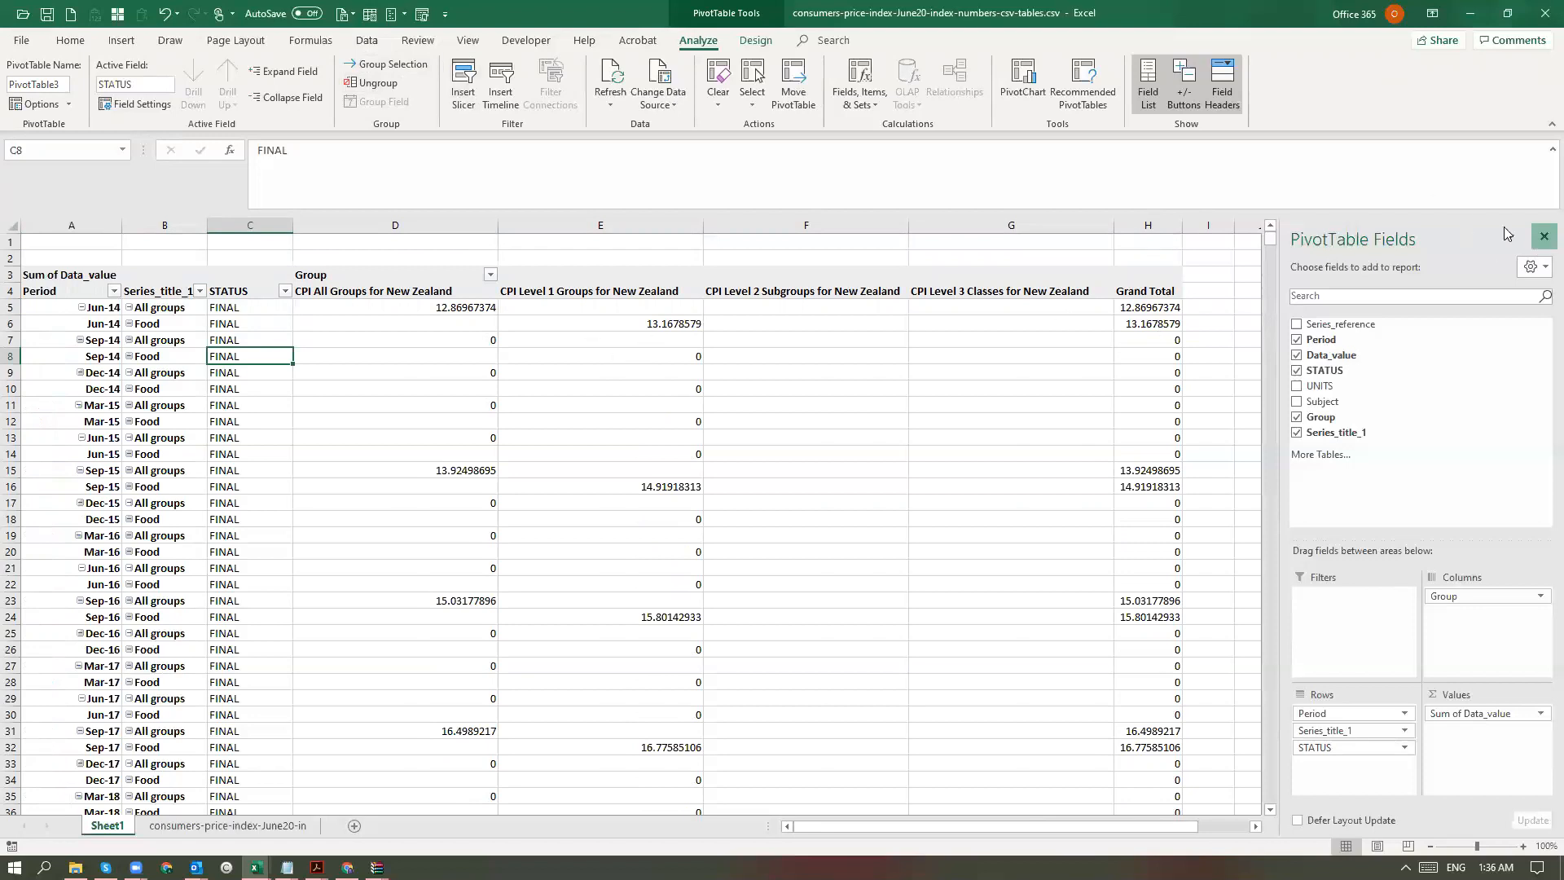
left_click(1544, 237)
left_click(462, 86)
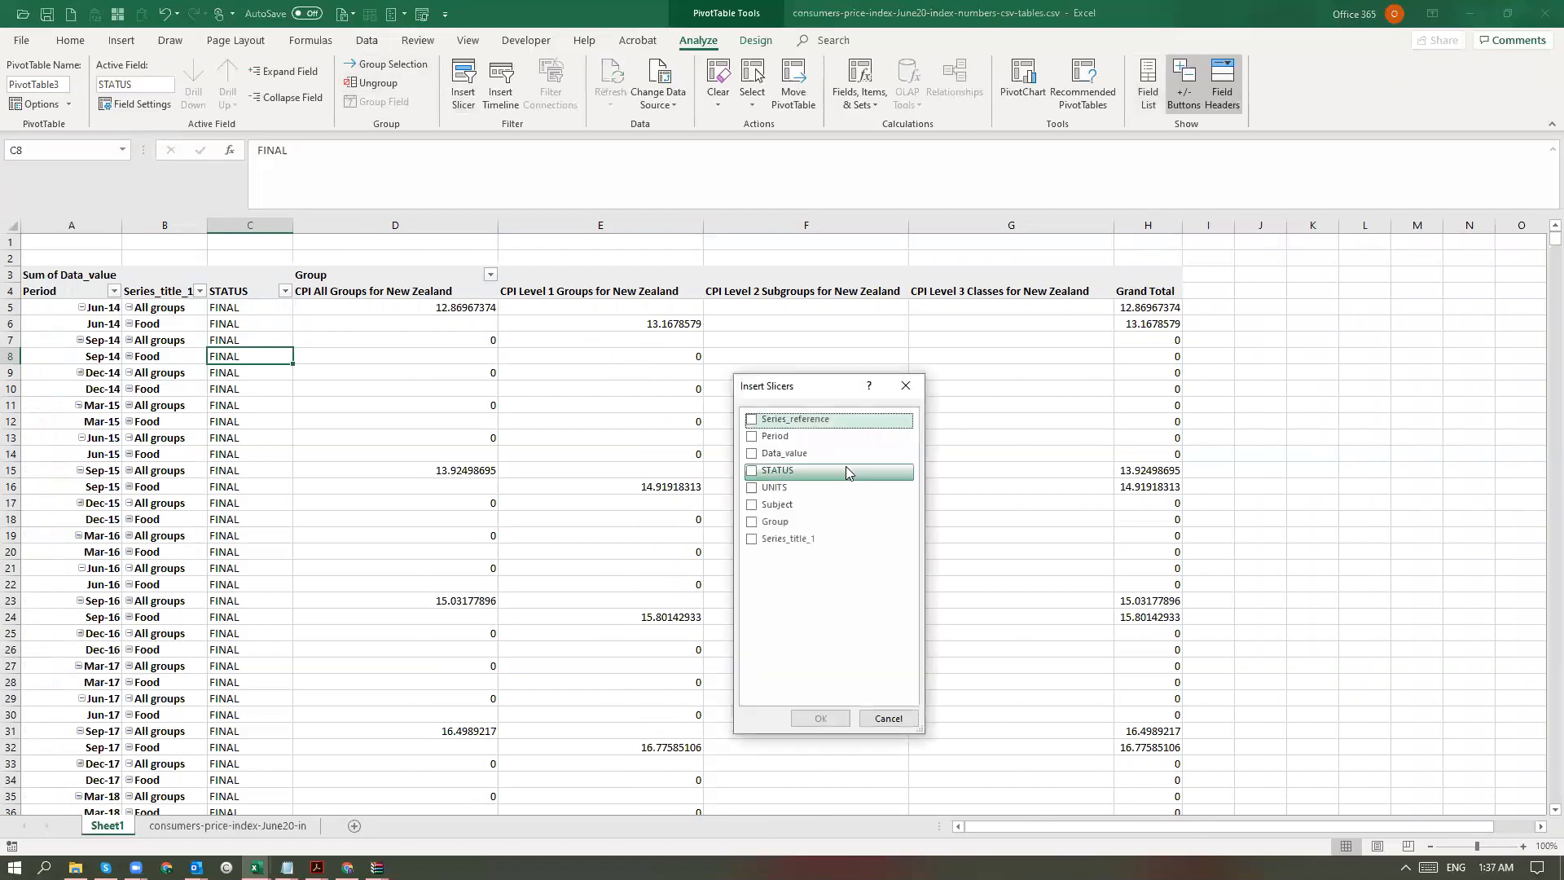
left_click(751, 437)
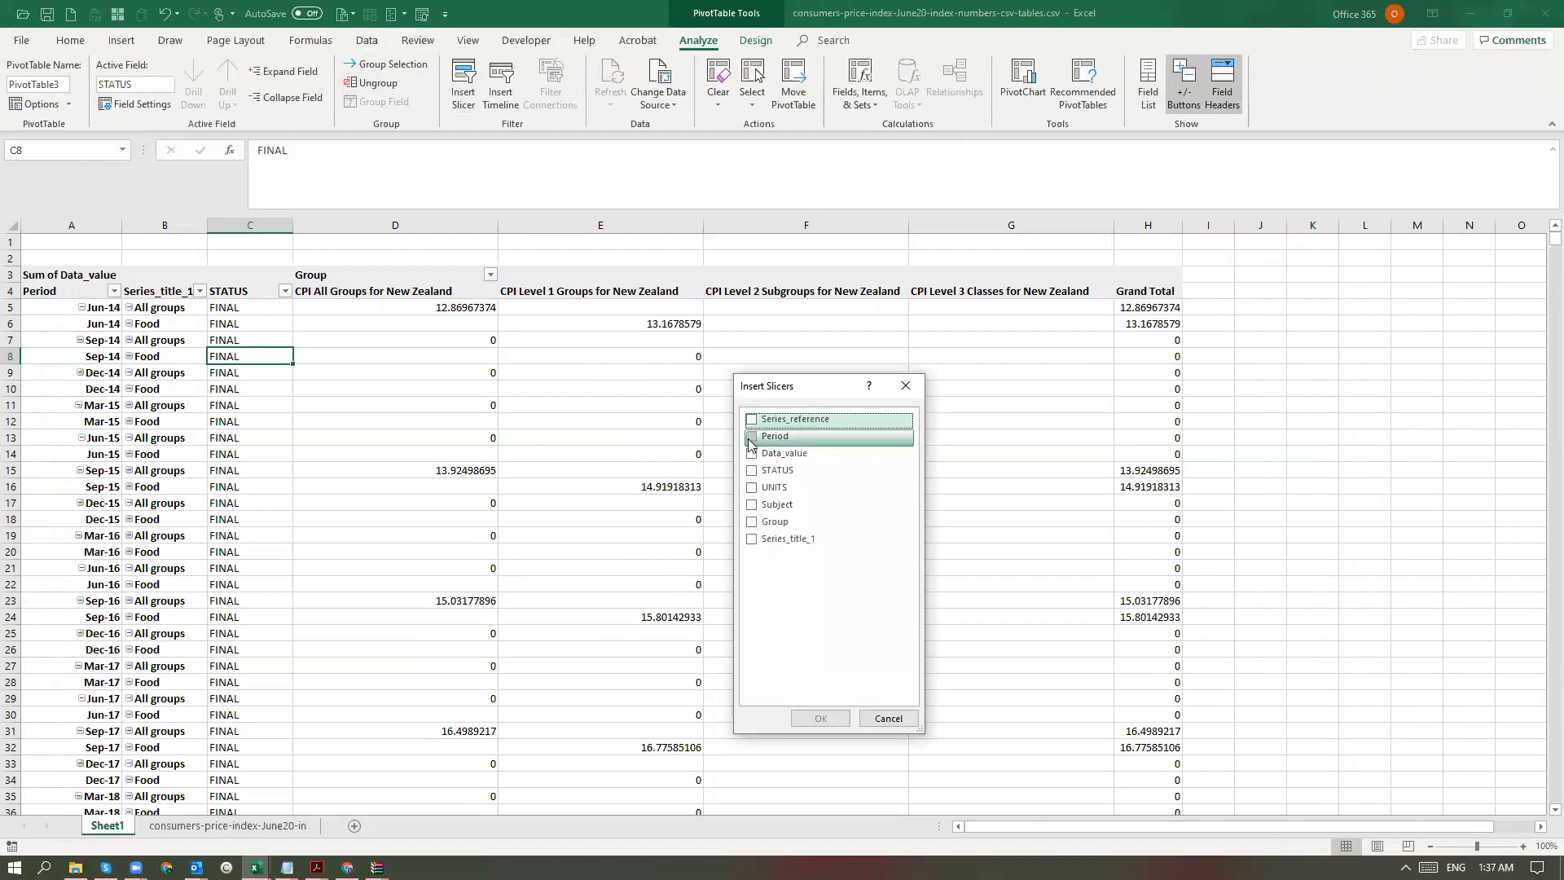
left_click(750, 438)
left_click(819, 718)
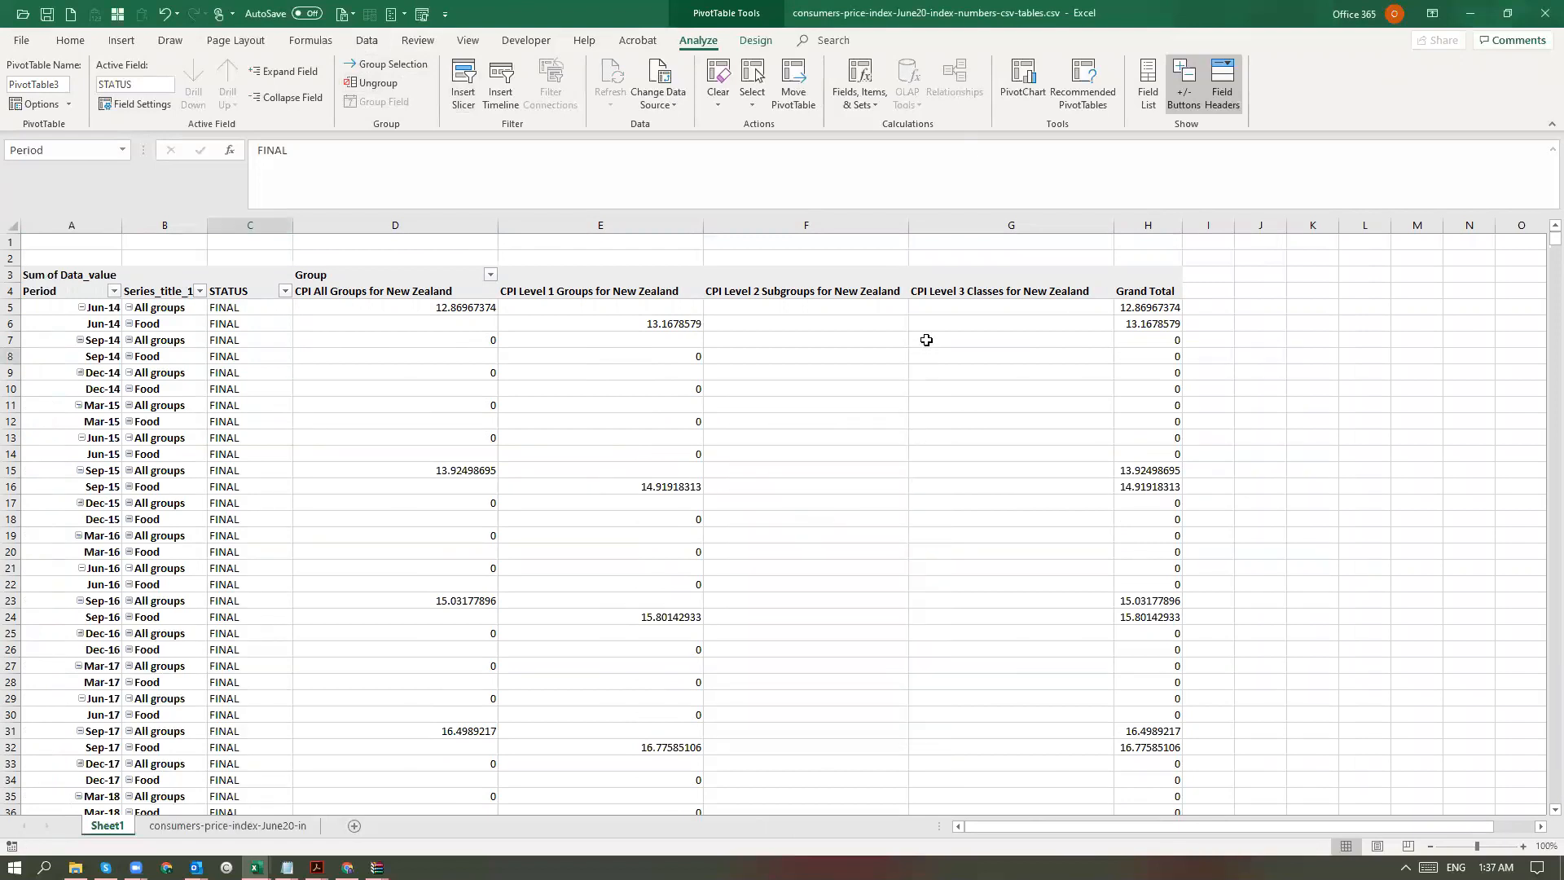
- Place the Period slicer beside the Grand Total column and use it to filter the pivot table to Mar-20
left_click_drag(782, 422, 96, 256)
left_click_drag(926, 261, 1275, 272)
left_click_drag(1366, 288, 1373, 446)
left_click(1259, 416)
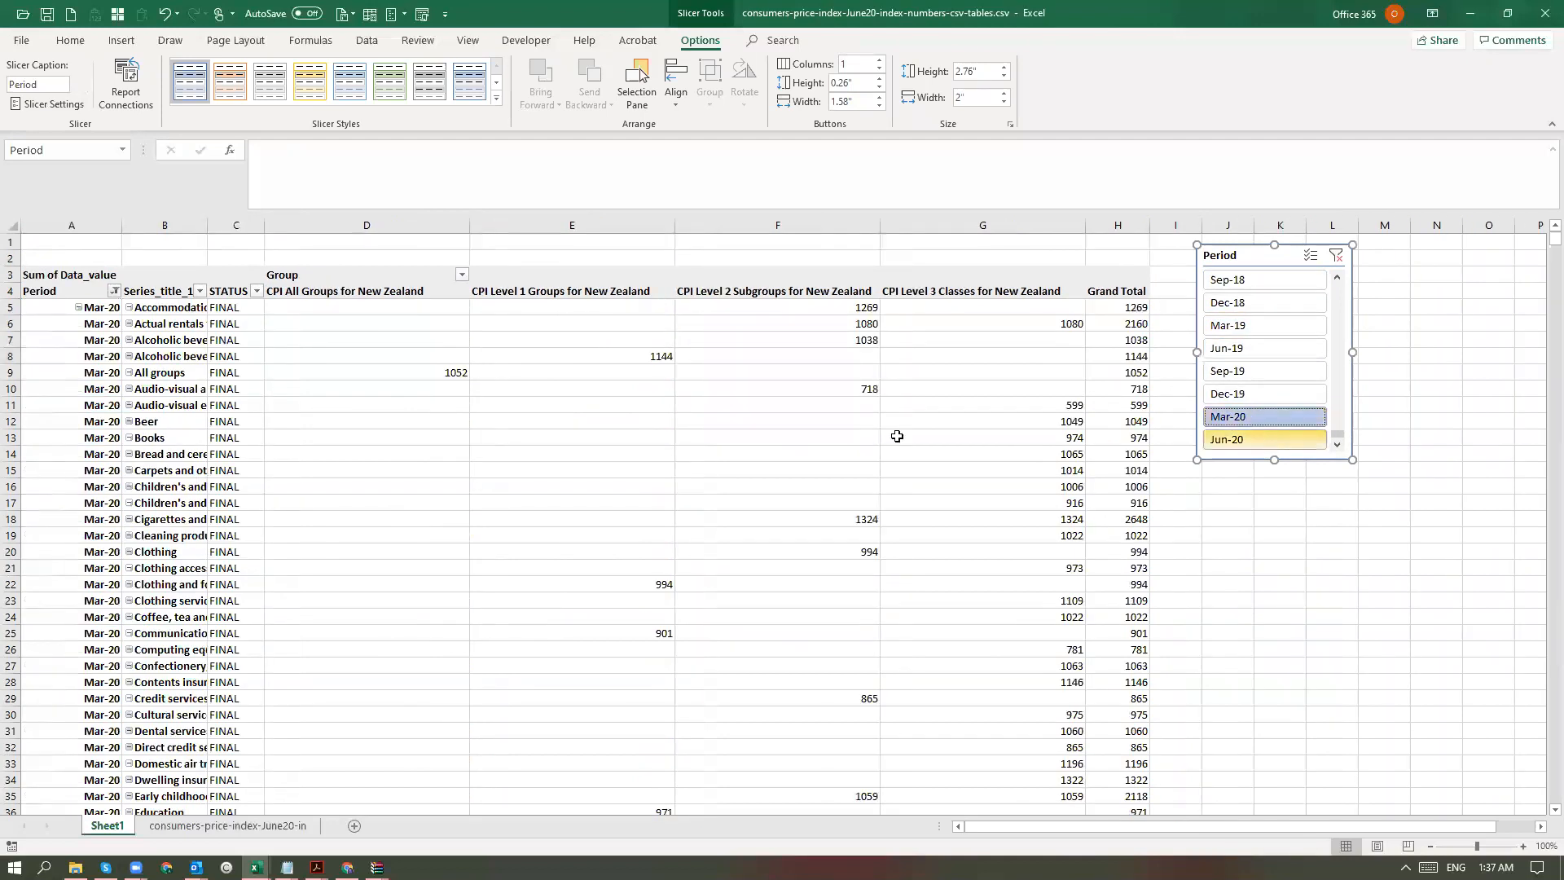
- Examine the filtered pivot rows, the Period column's filter choices and the earliest periods in the slicer
left_click(204, 409)
scroll(206, 522, "down", 20)
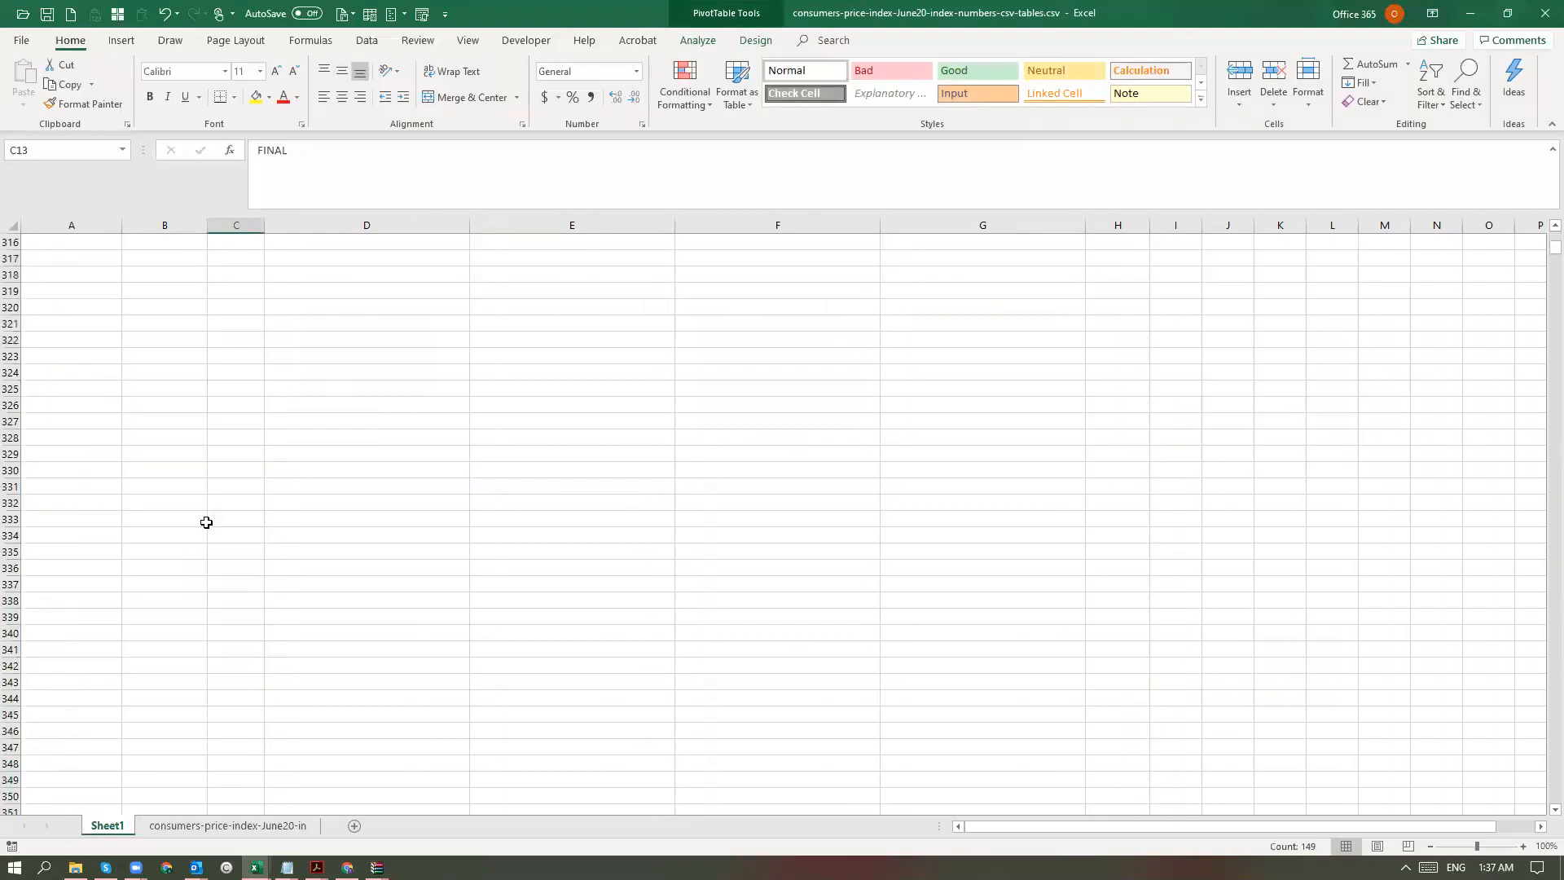
scroll(207, 522, "up", 20)
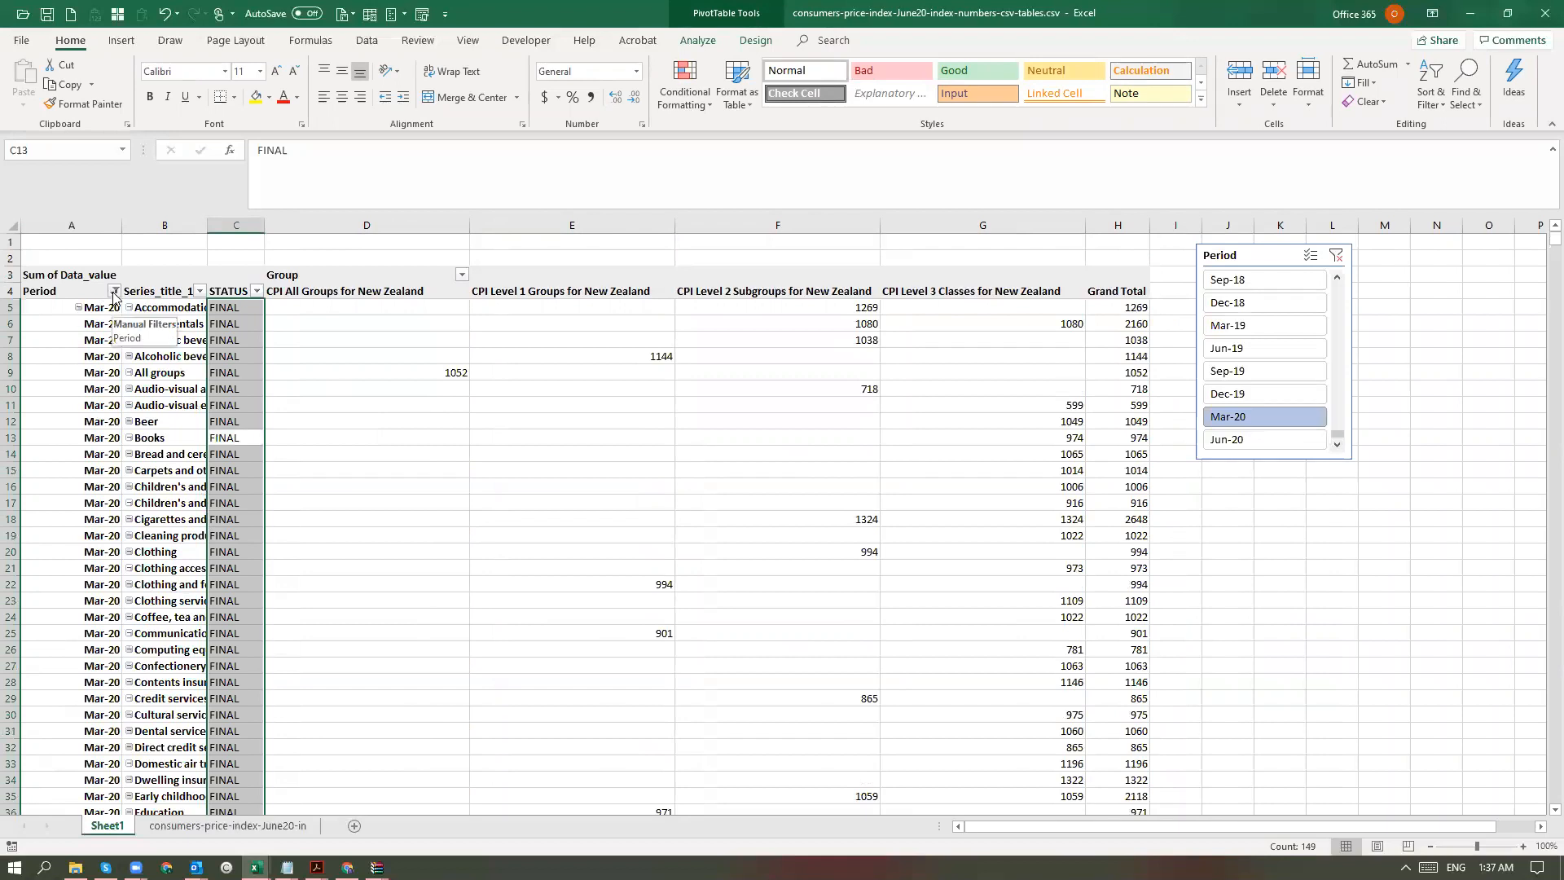
left_click(115, 292)
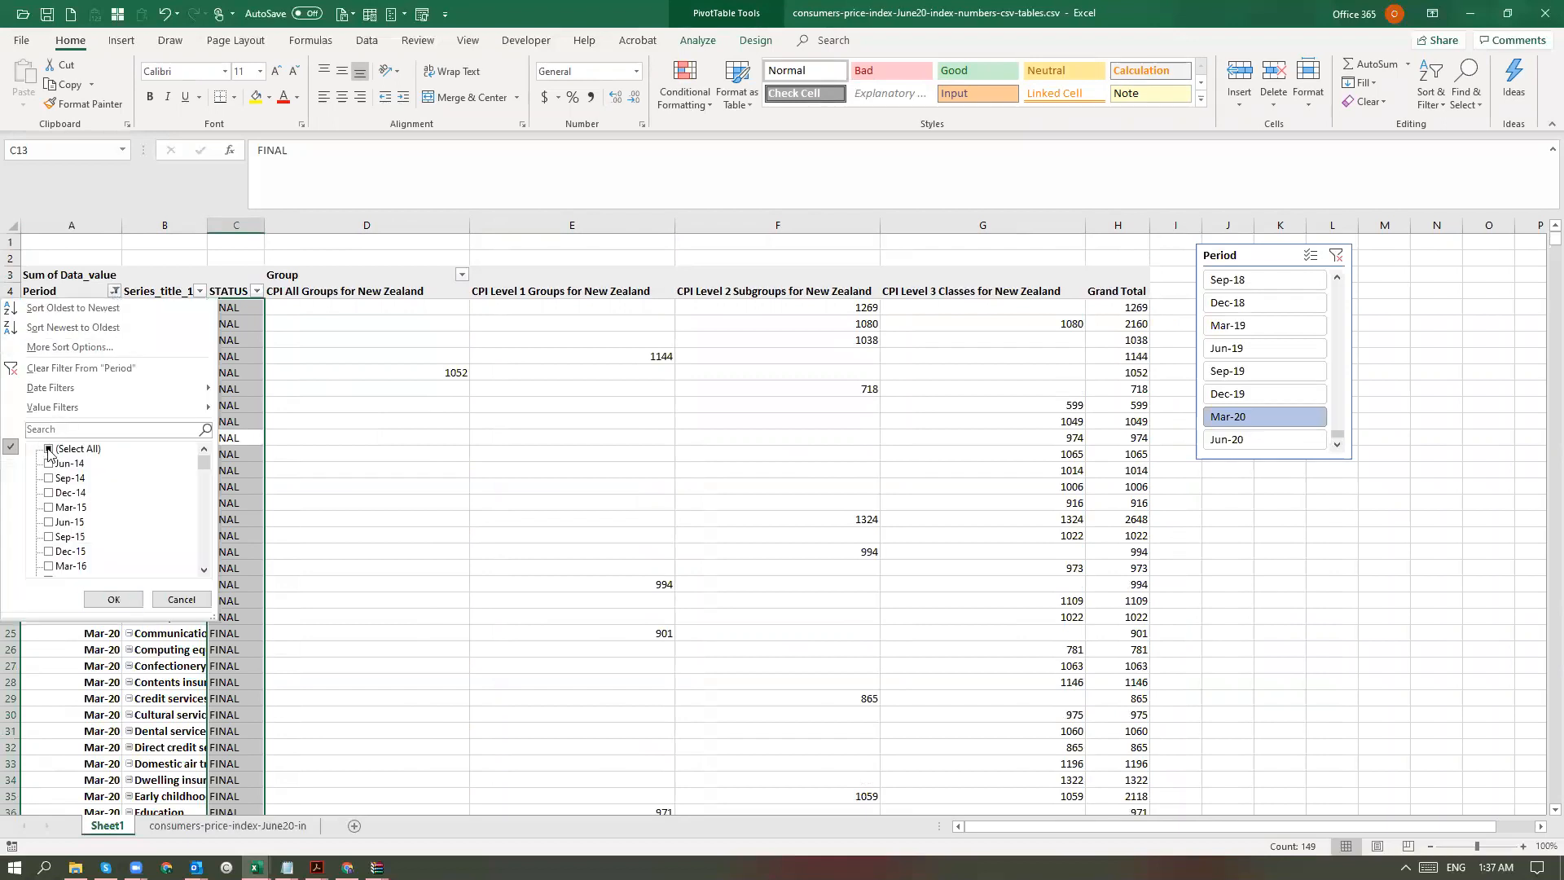
left_click(182, 600)
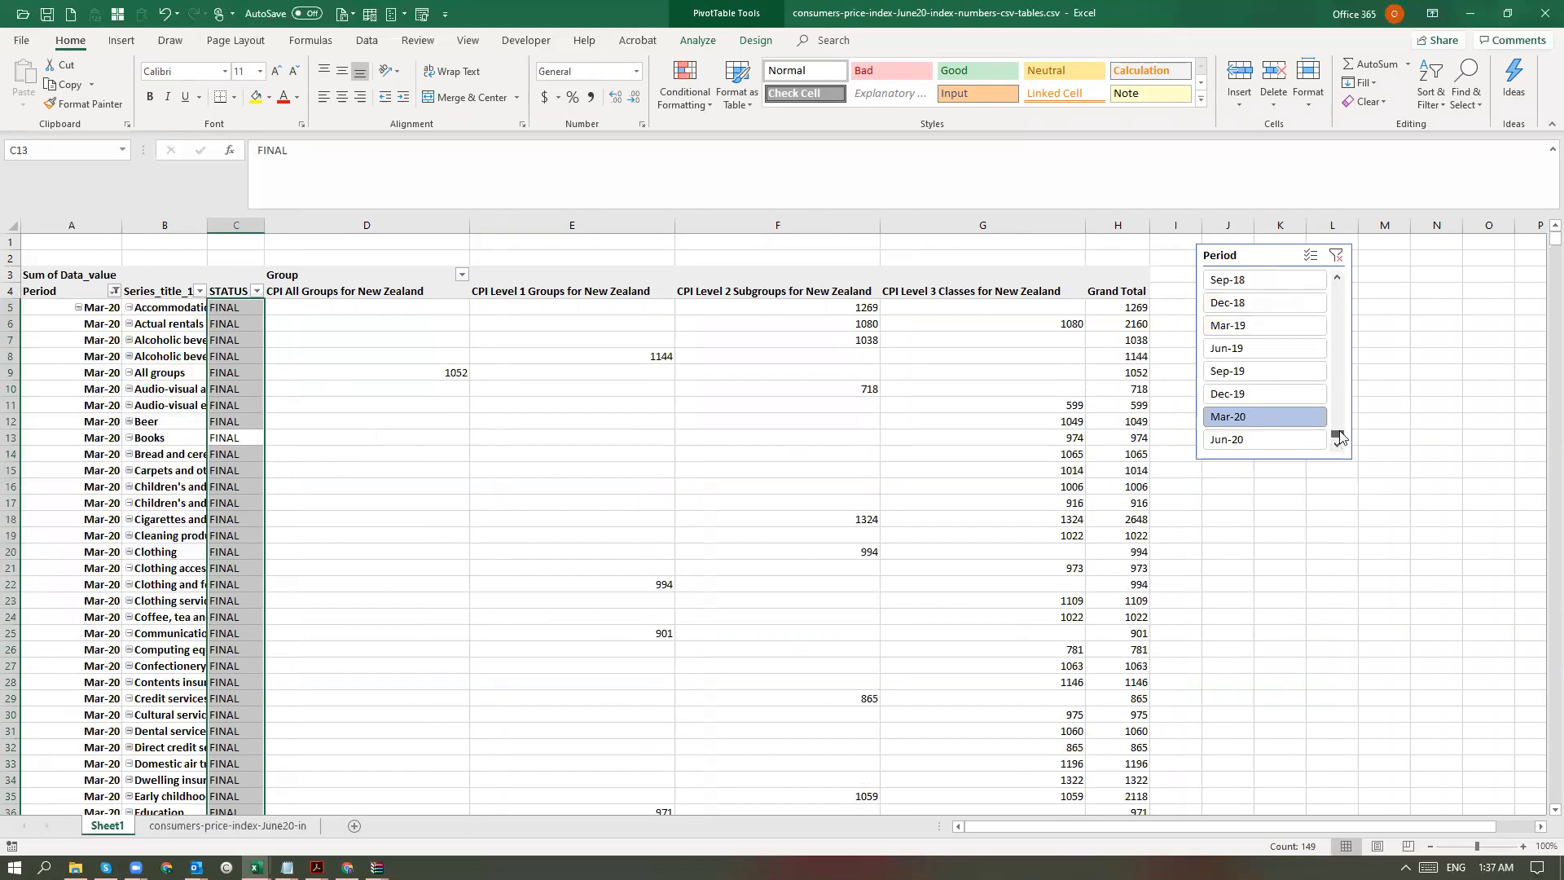
left_click_drag(1337, 435, 1337, 261)
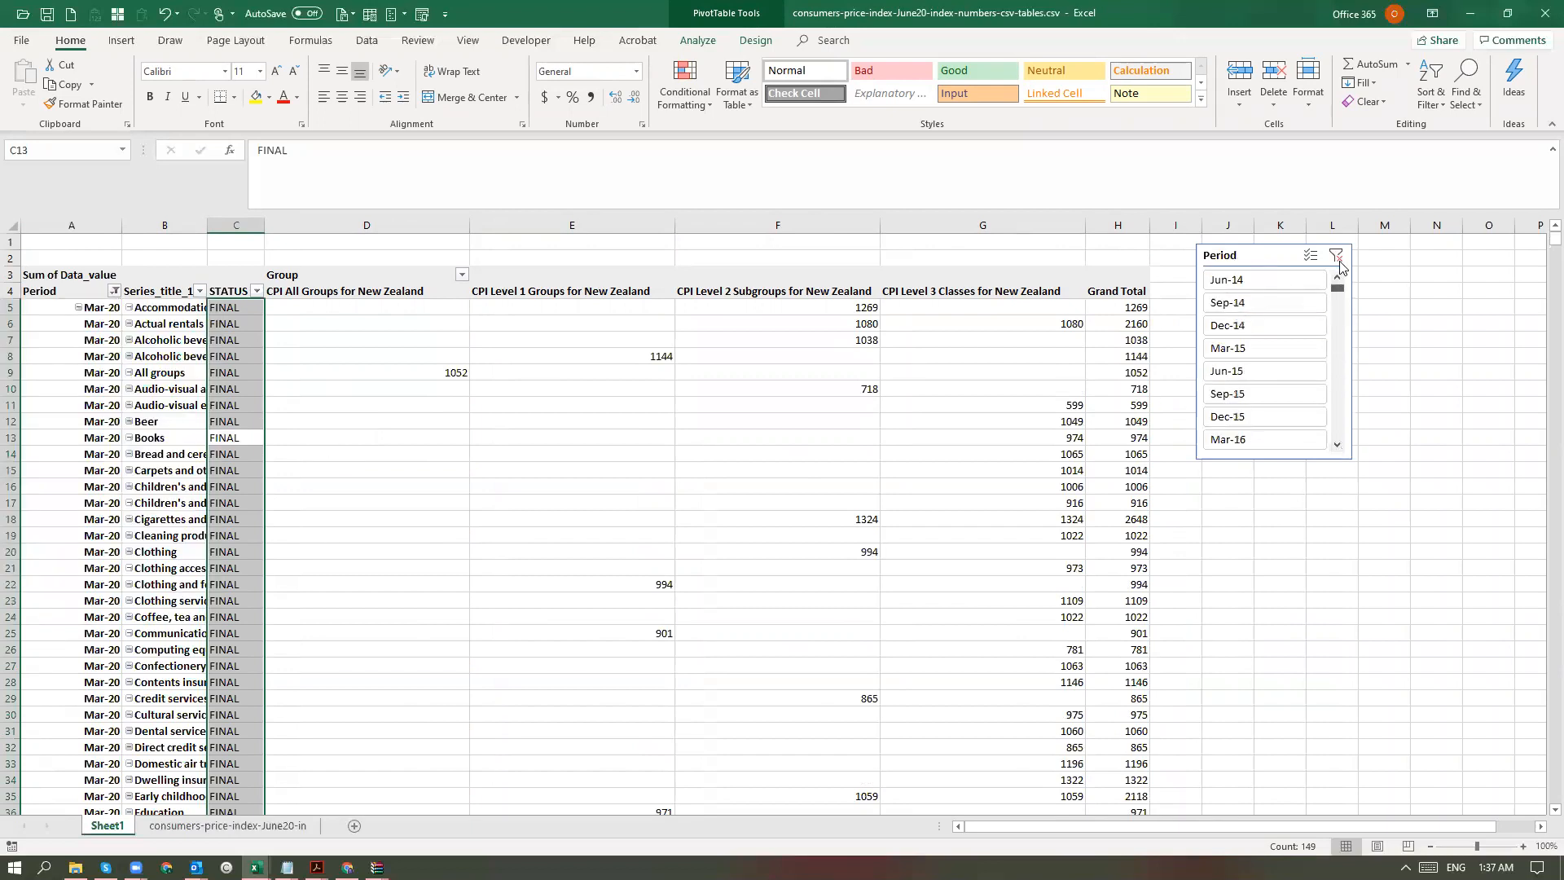
- Insert 17 blank rows above the pivot table, starting at row 1
left_click(7, 244)
left_click_drag(7, 244, 10, 502)
right_click(244, 446)
left_click(285, 559)
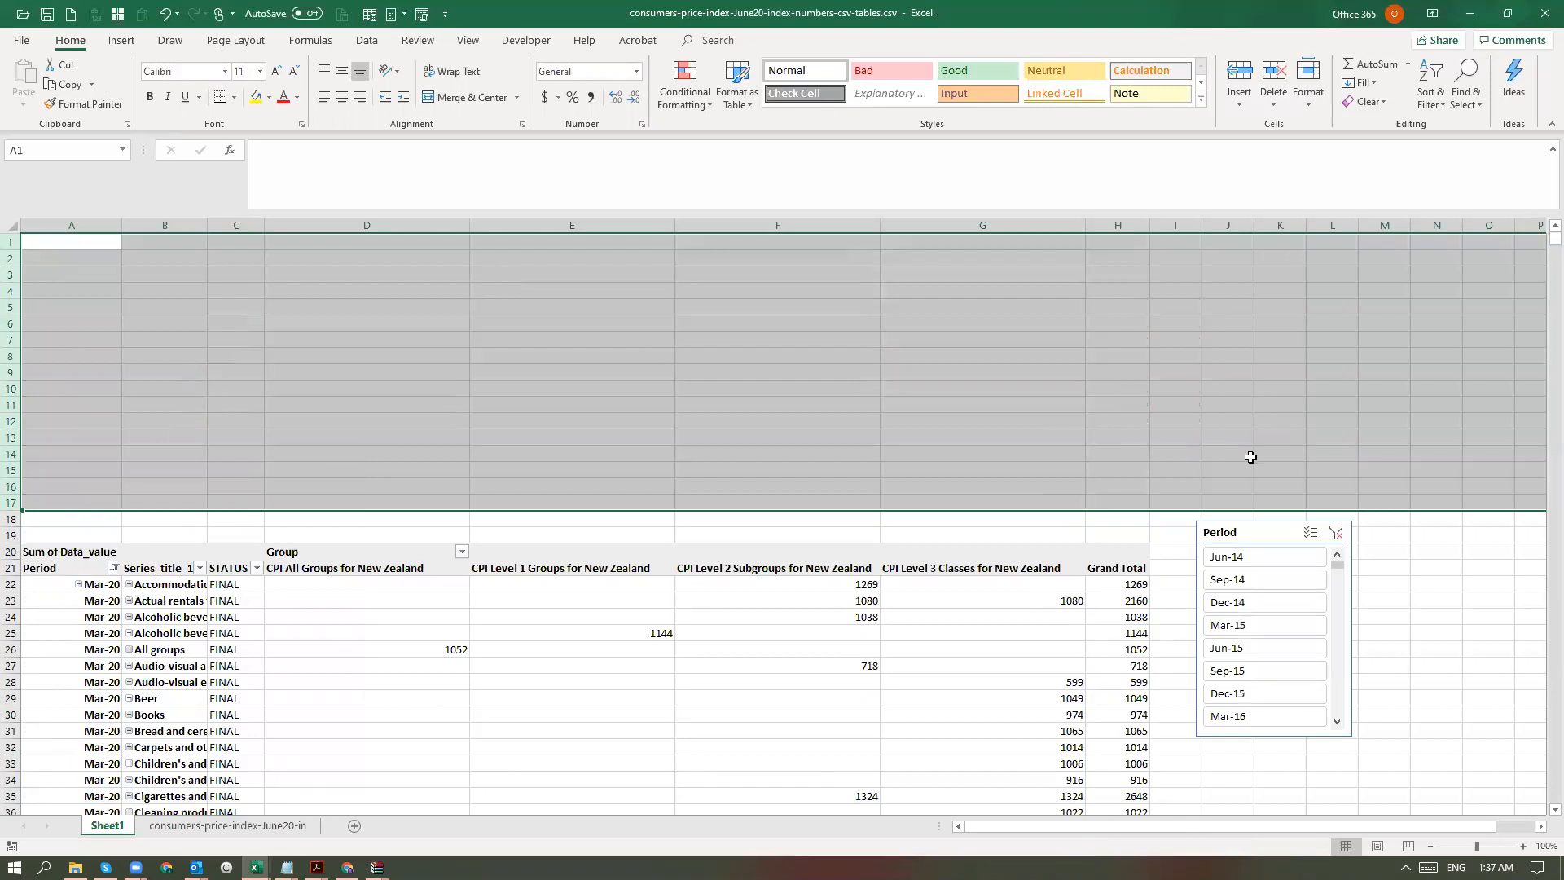
- Move the Period slicer into the blank rows above the pivot table so its corner sits at cell A1
left_click(1251, 457)
left_click_drag(1229, 524, 53, 236)
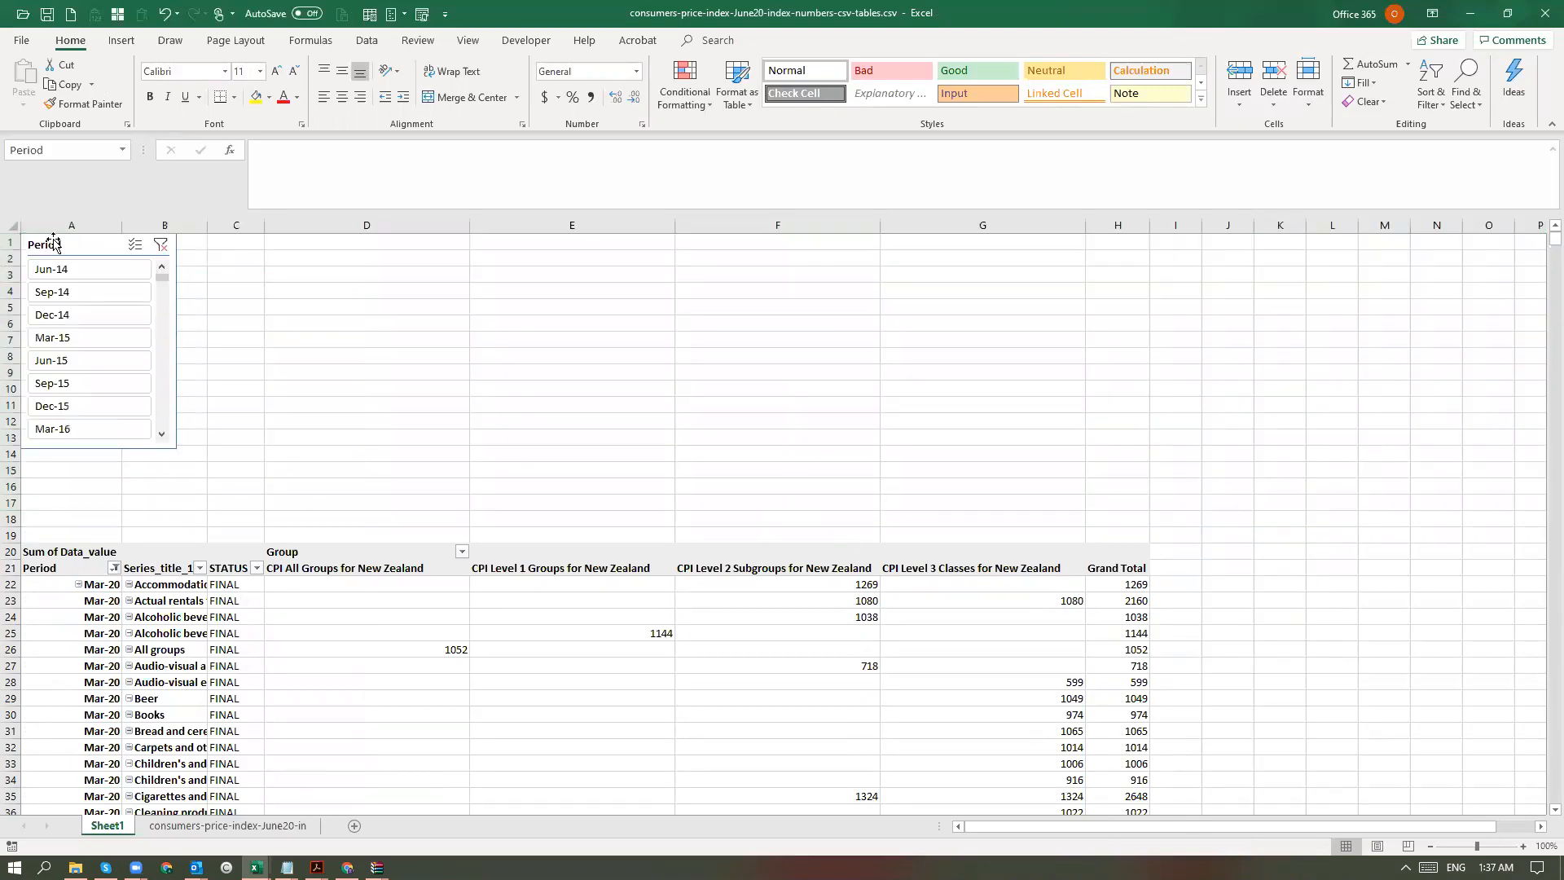
left_click(330, 428)
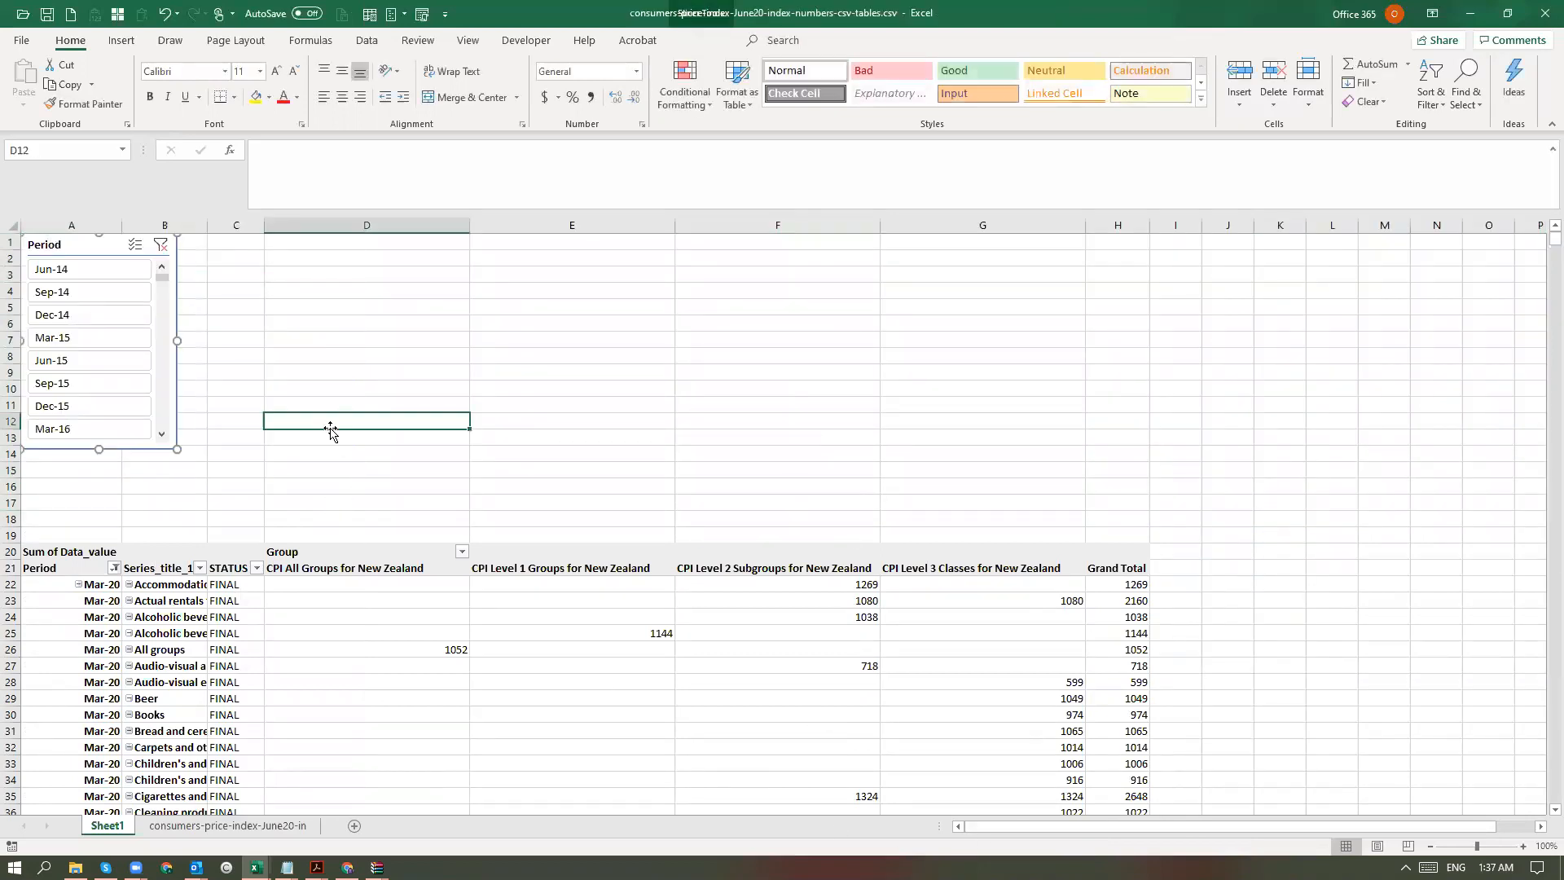
left_click(99, 487)
left_click(94, 472)
- Clear the Period slicer's filter and look through the unfiltered pivot rows
left_click(163, 247)
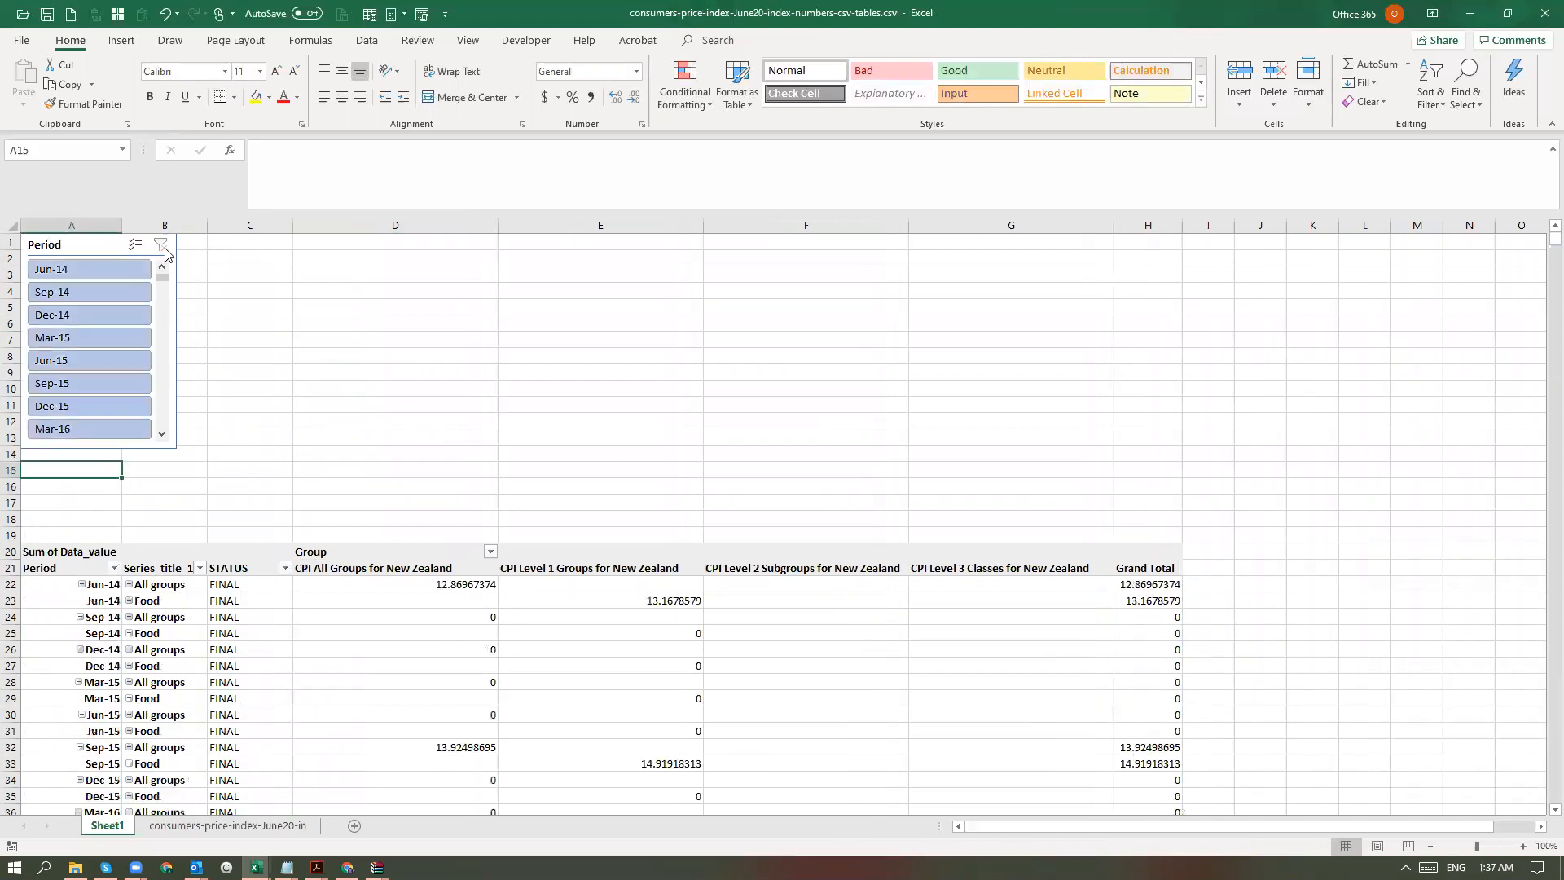
scroll(148, 571, "down", 20)
scroll(151, 572, "up", 20)
- Filter the pivot table with the Period slicer, first to Dec-19 and finally to Mar-19
left_click_drag(163, 290, 163, 423)
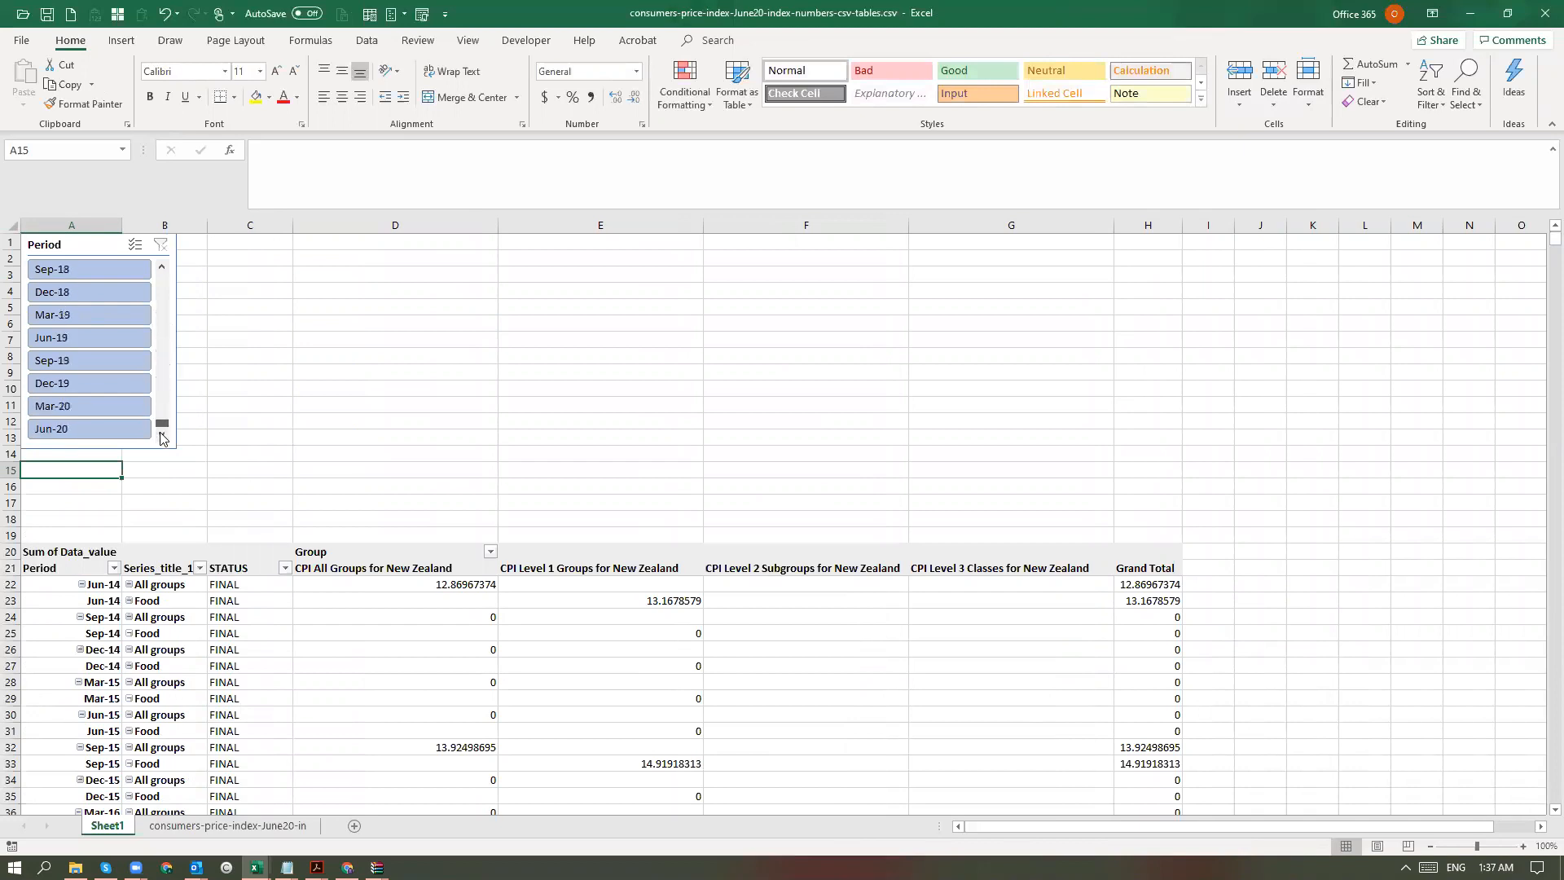
left_click(73, 384)
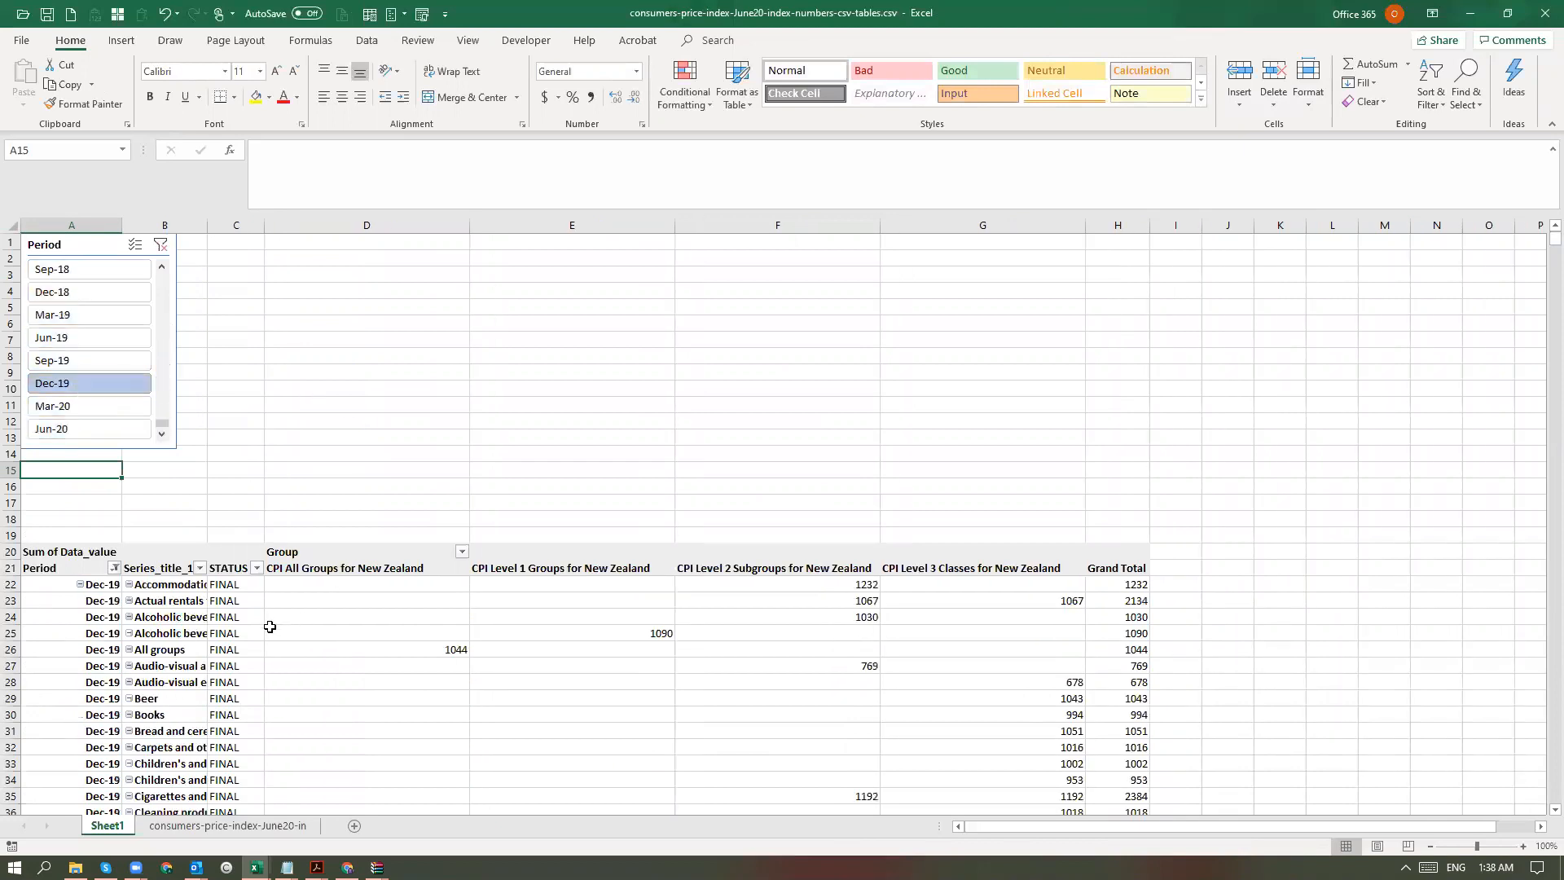
left_click(227, 278)
left_click(123, 315)
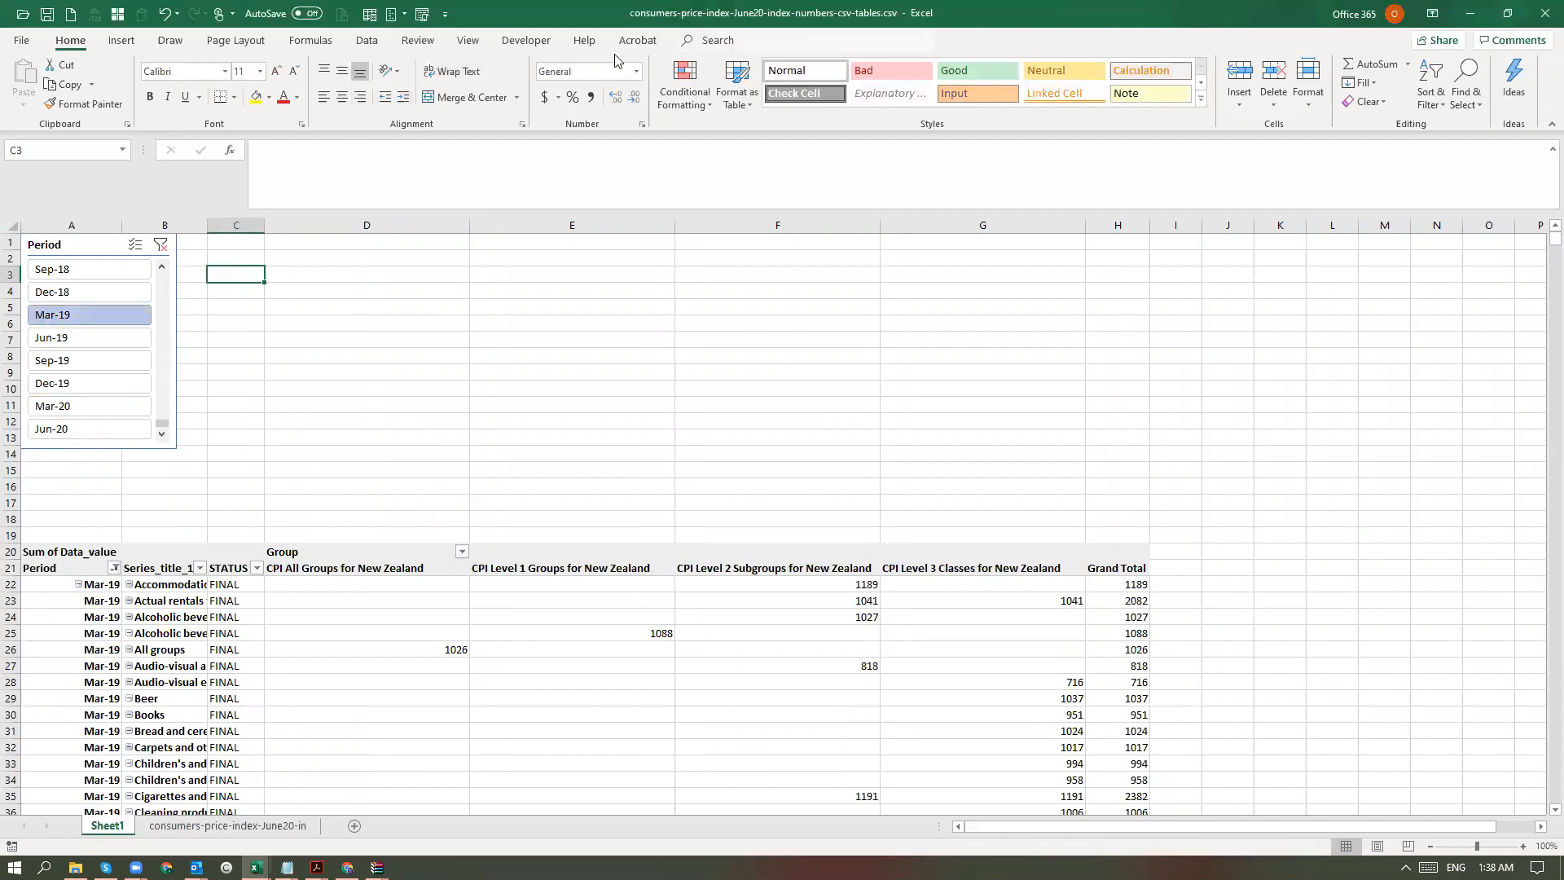
- Insert a slicer for the Series_title_1 field and place it directly beside the Period slicer
left_click(163, 661)
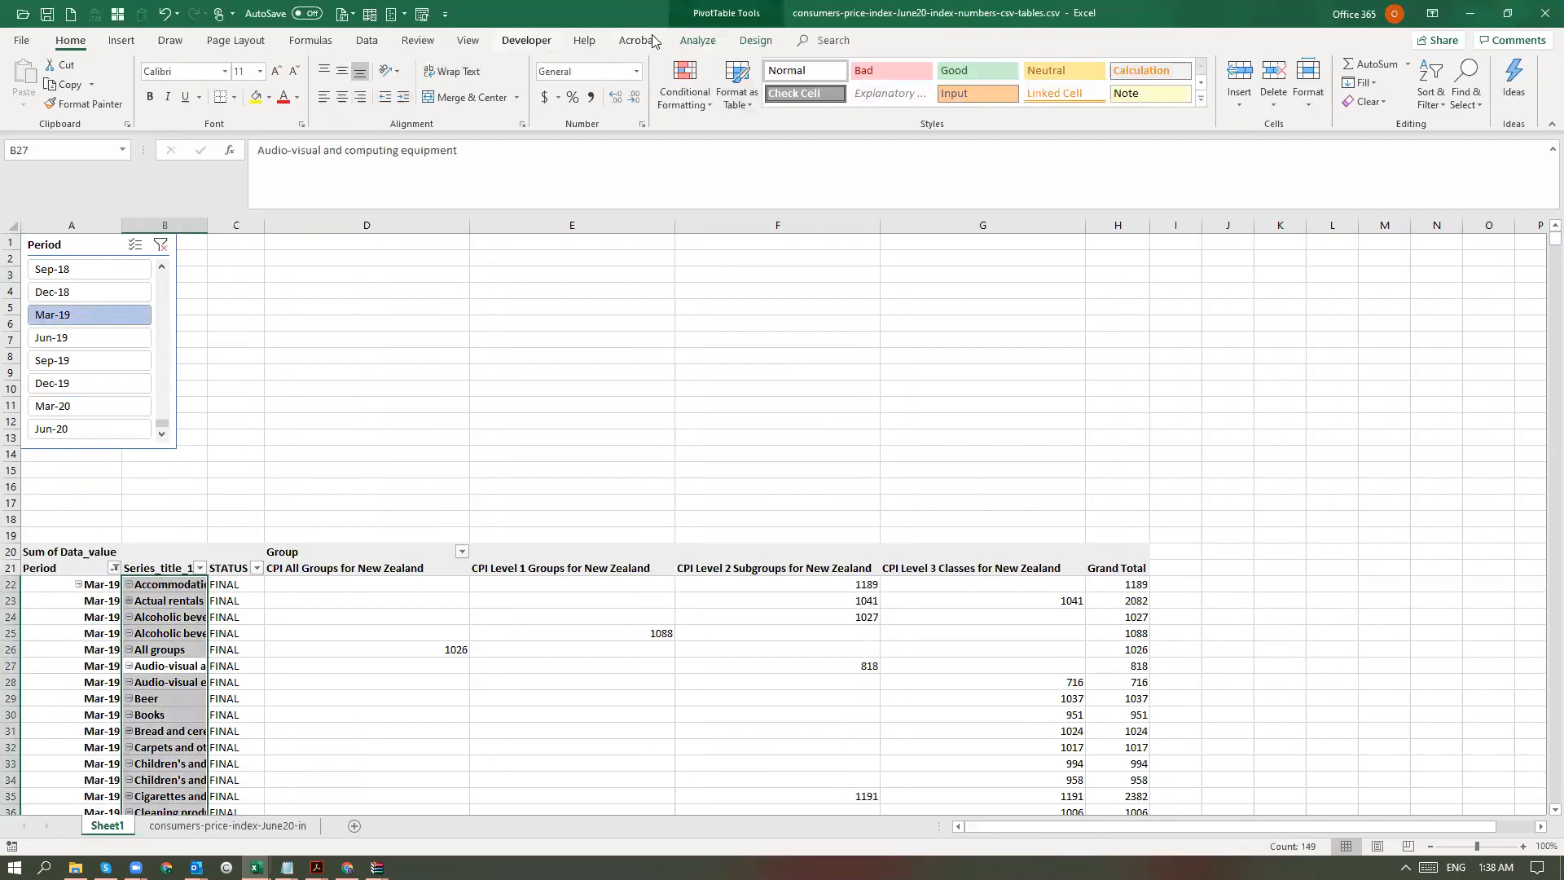
left_click(698, 41)
left_click(475, 92)
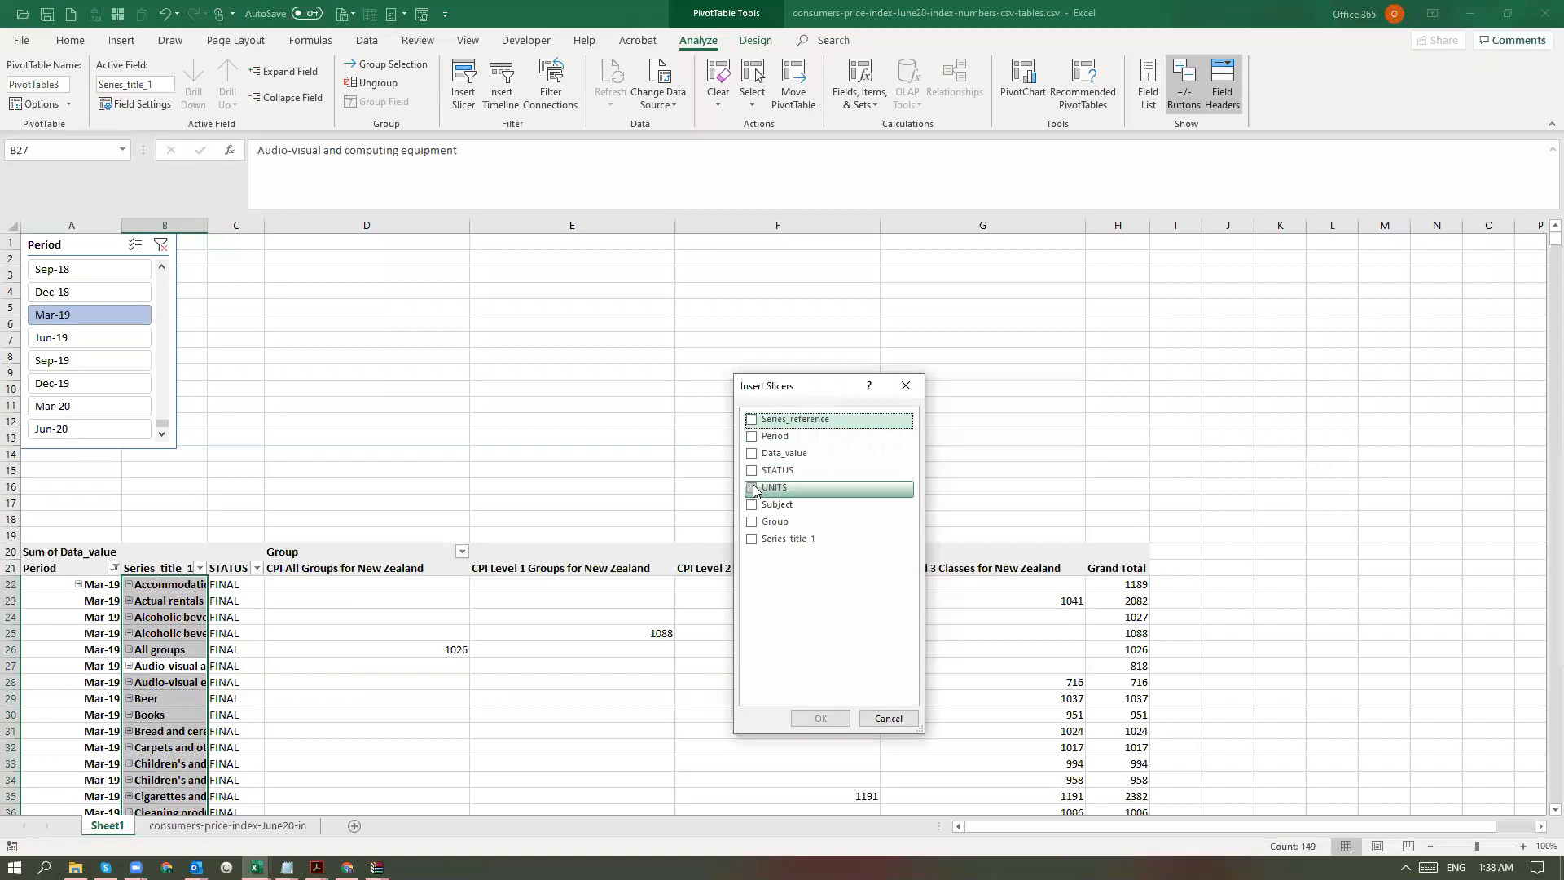
left_click(751, 538)
left_click(815, 719)
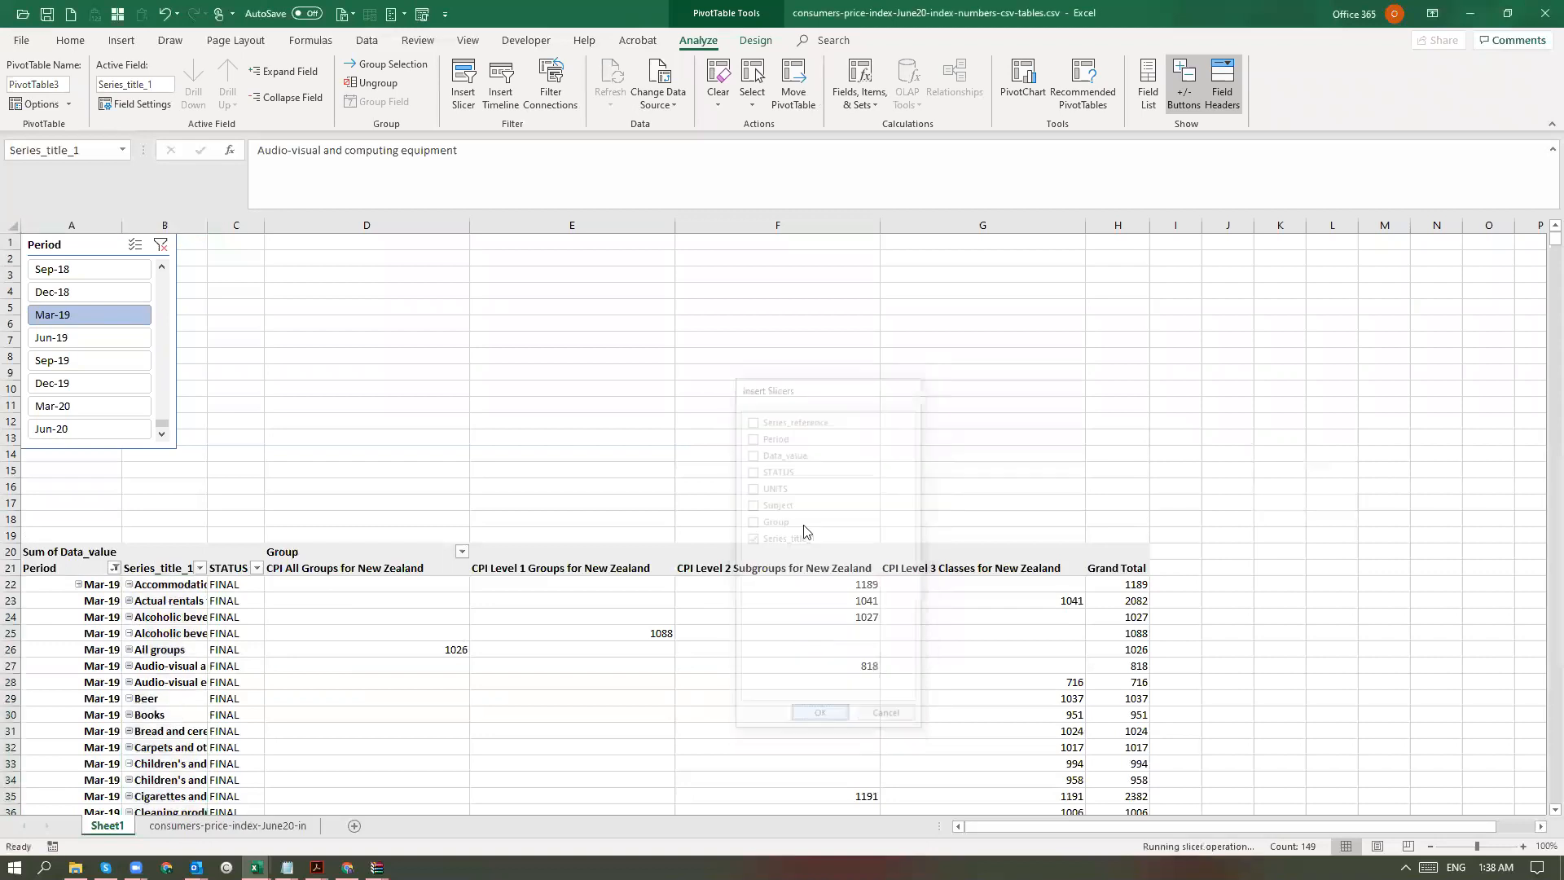
left_click_drag(741, 436, 199, 248)
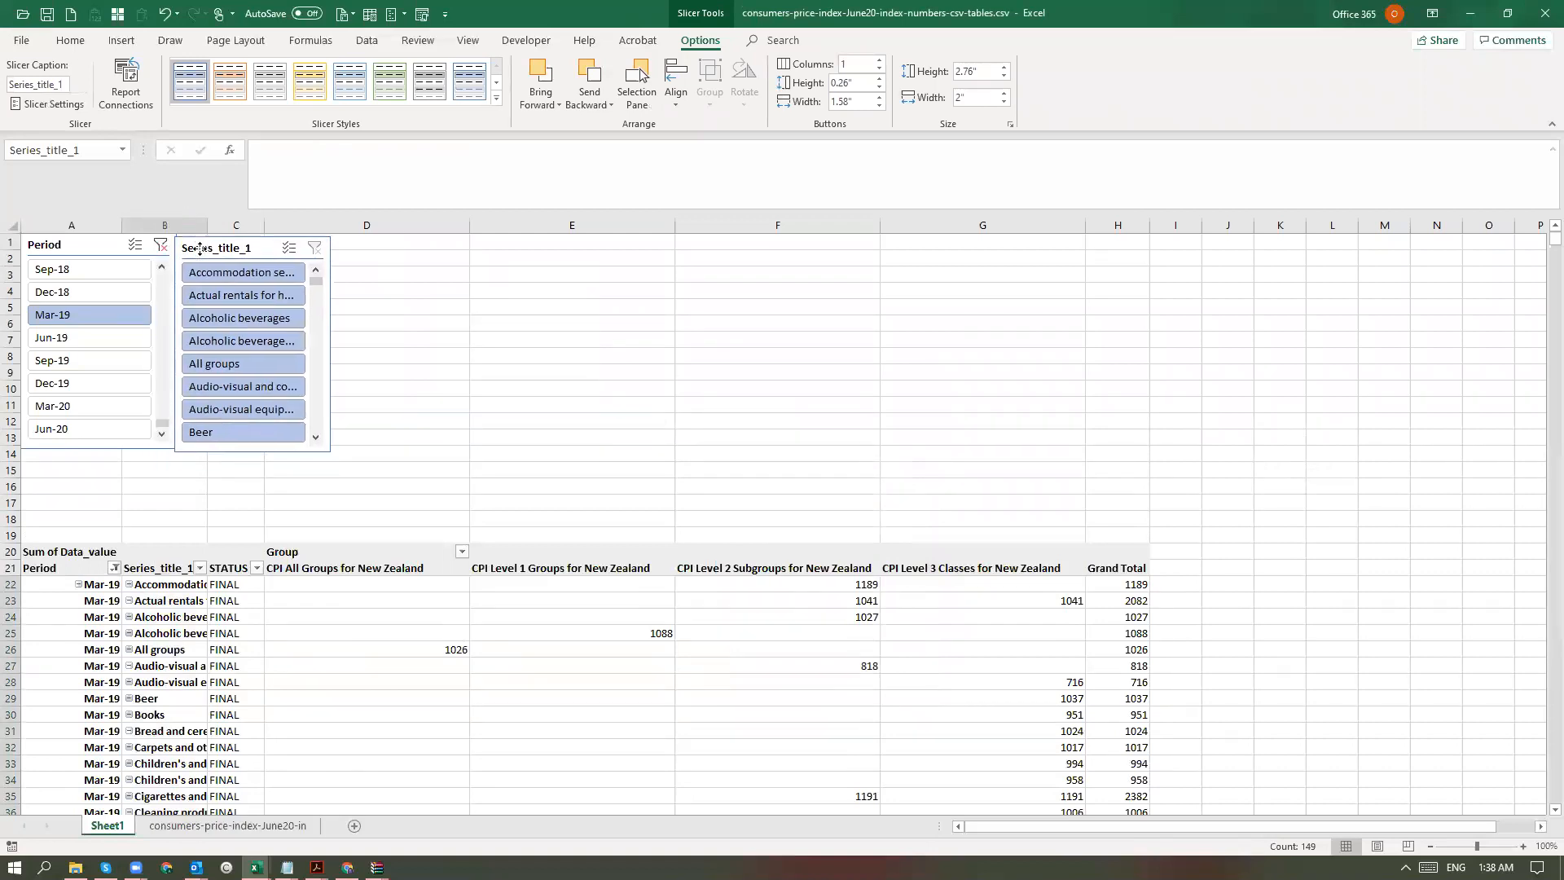
- With Mar-19 selected, try single-item filtering in the Series_title_1 slicer on Alcoholic beverages, Alcoholic beverages and tobacco, Actual rentals, and Alcoholic beverages again
left_click(92, 318)
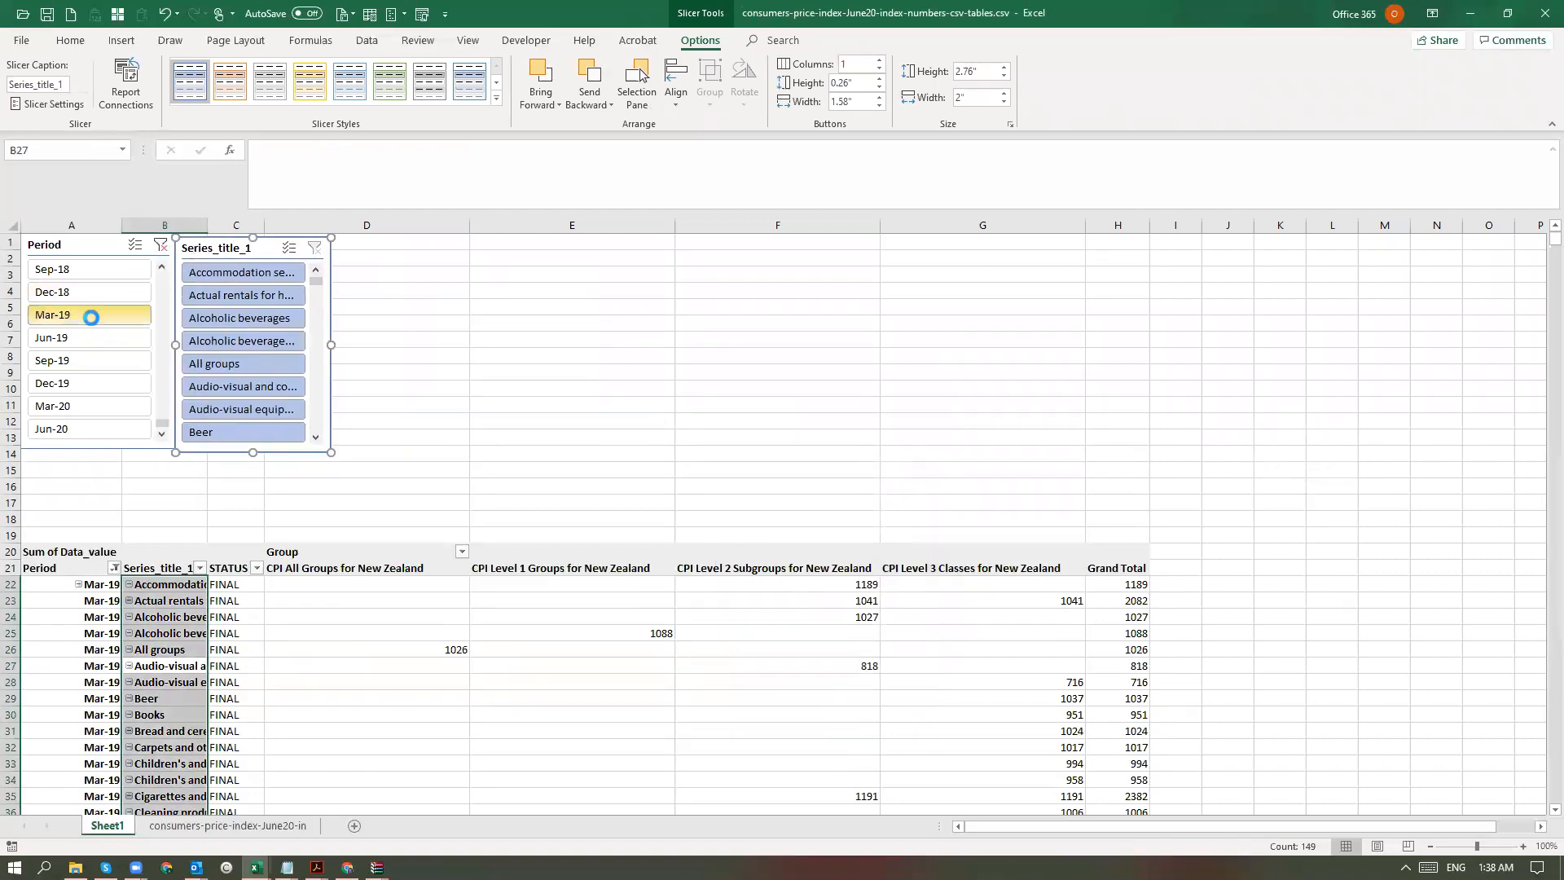
left_click(248, 319)
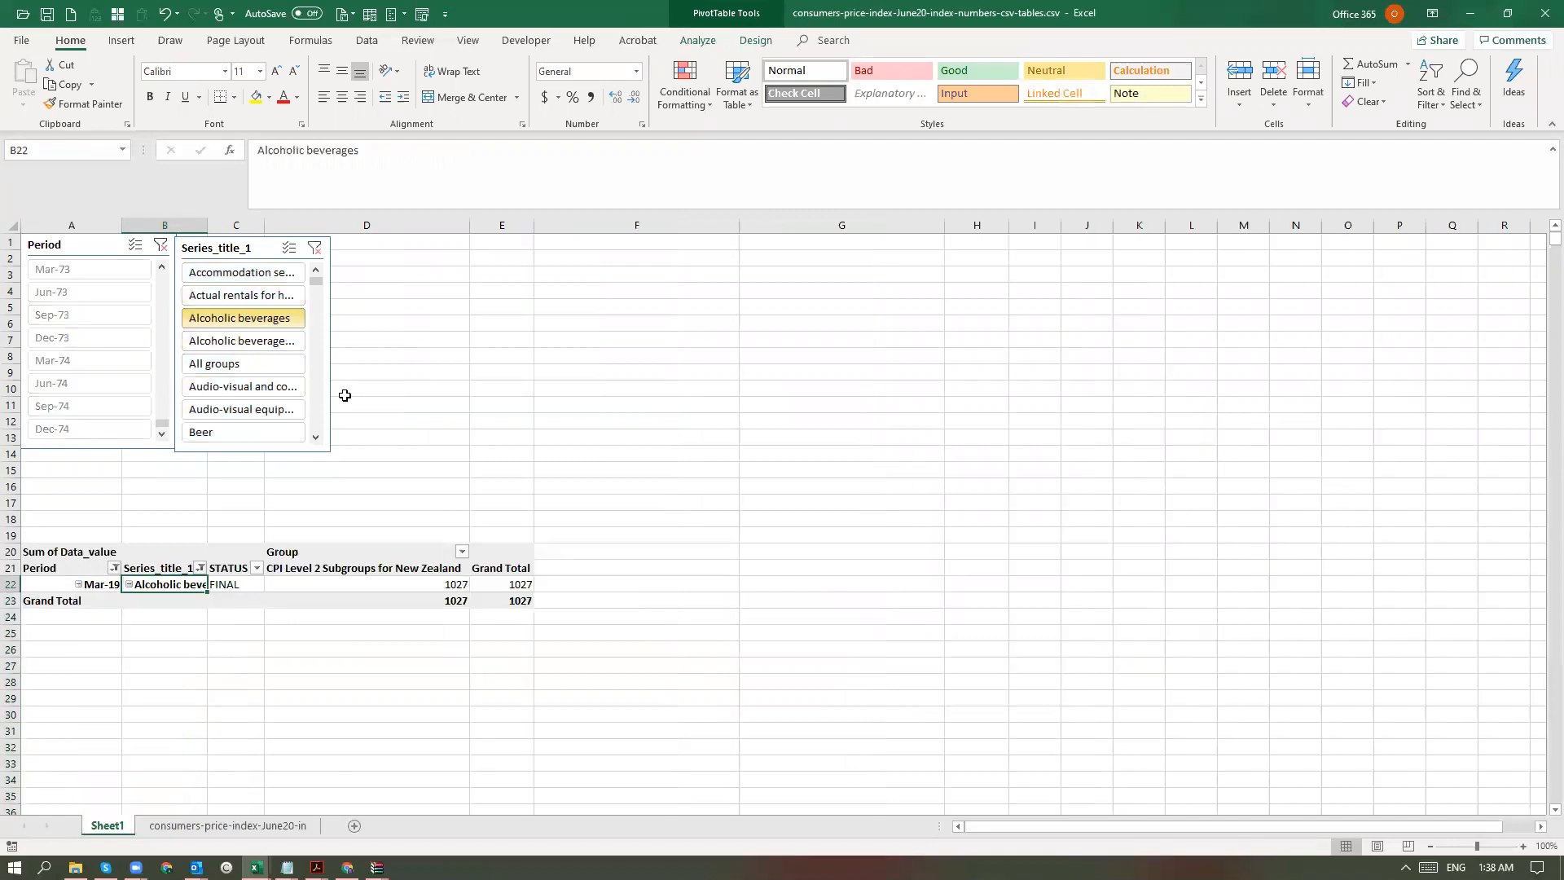
left_click(238, 340)
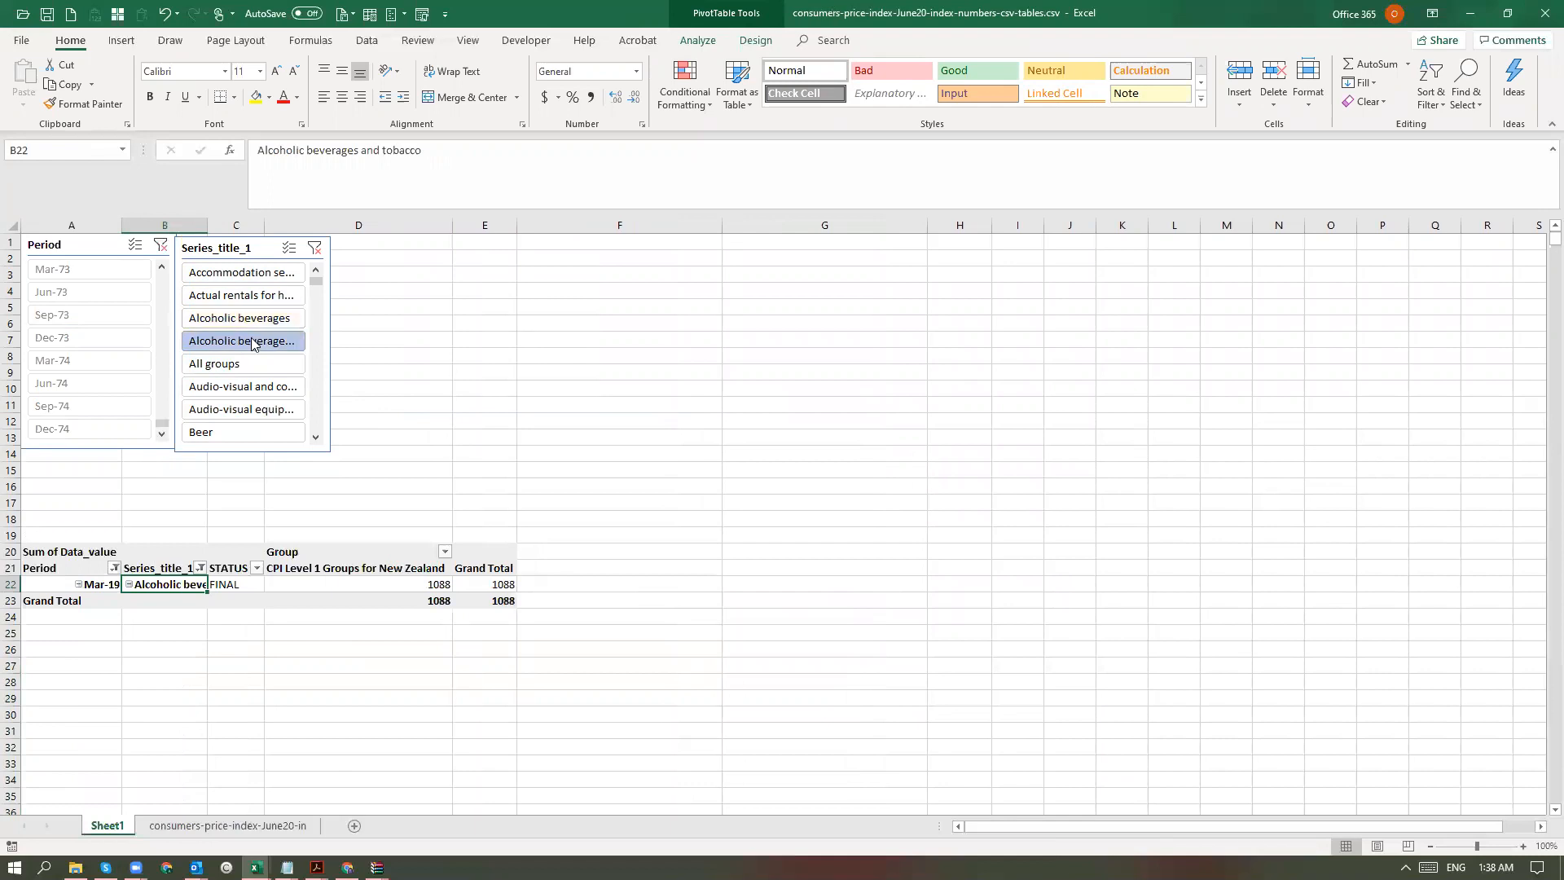
left_click(253, 300)
left_click(259, 321)
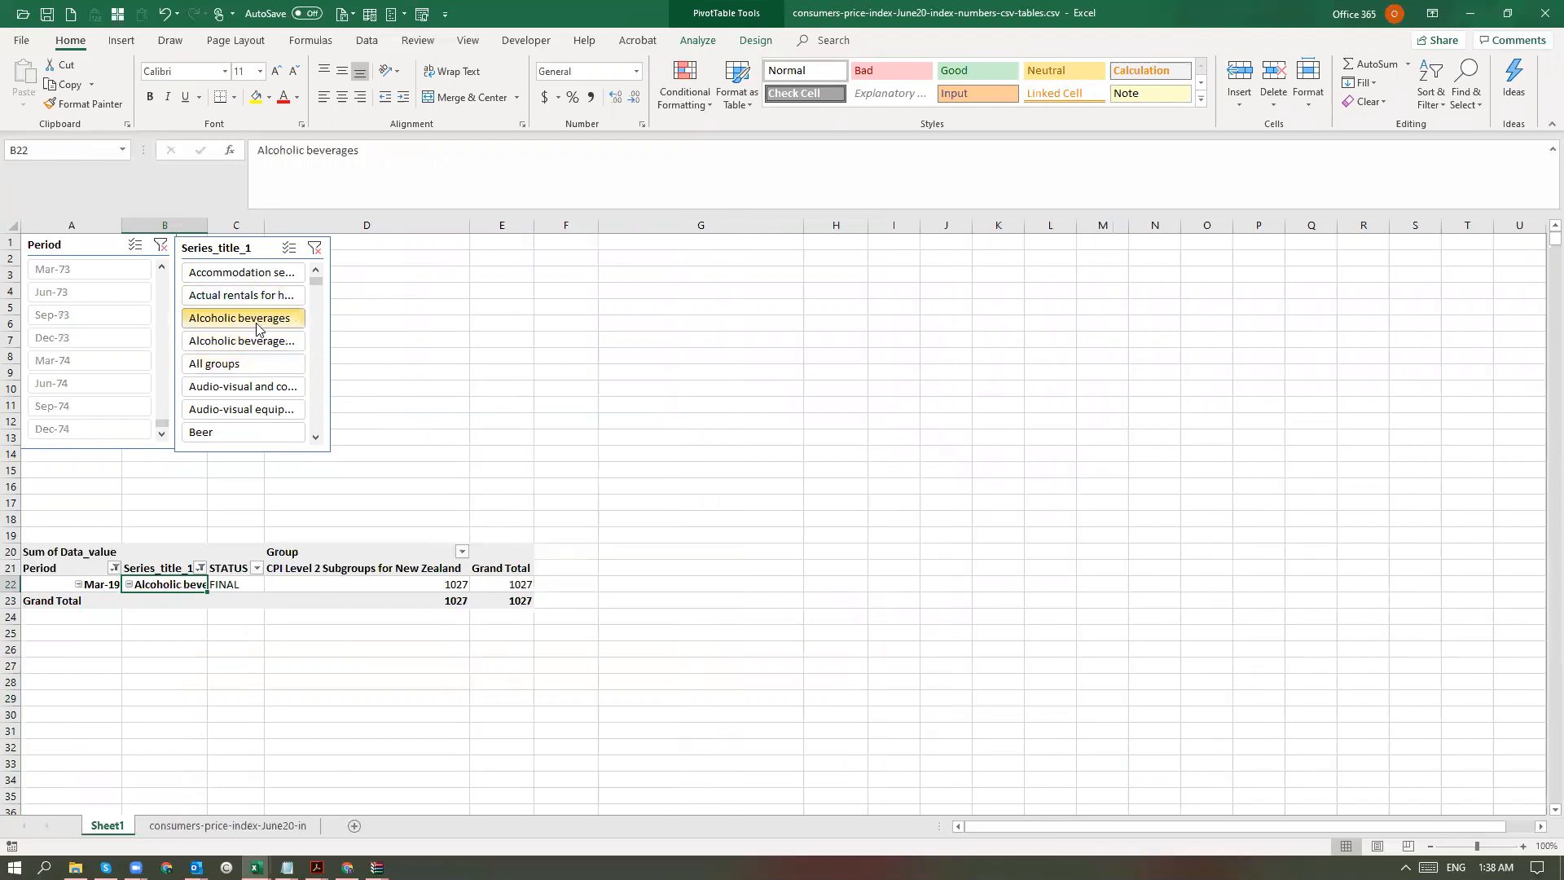
- Extend the Series_title_1 filter with Alcoholic beverages and tobacco, All groups, both Audio-visual items and Actual rentals for housing
left_click(253, 342, "ctrl")
right_click(254, 341)
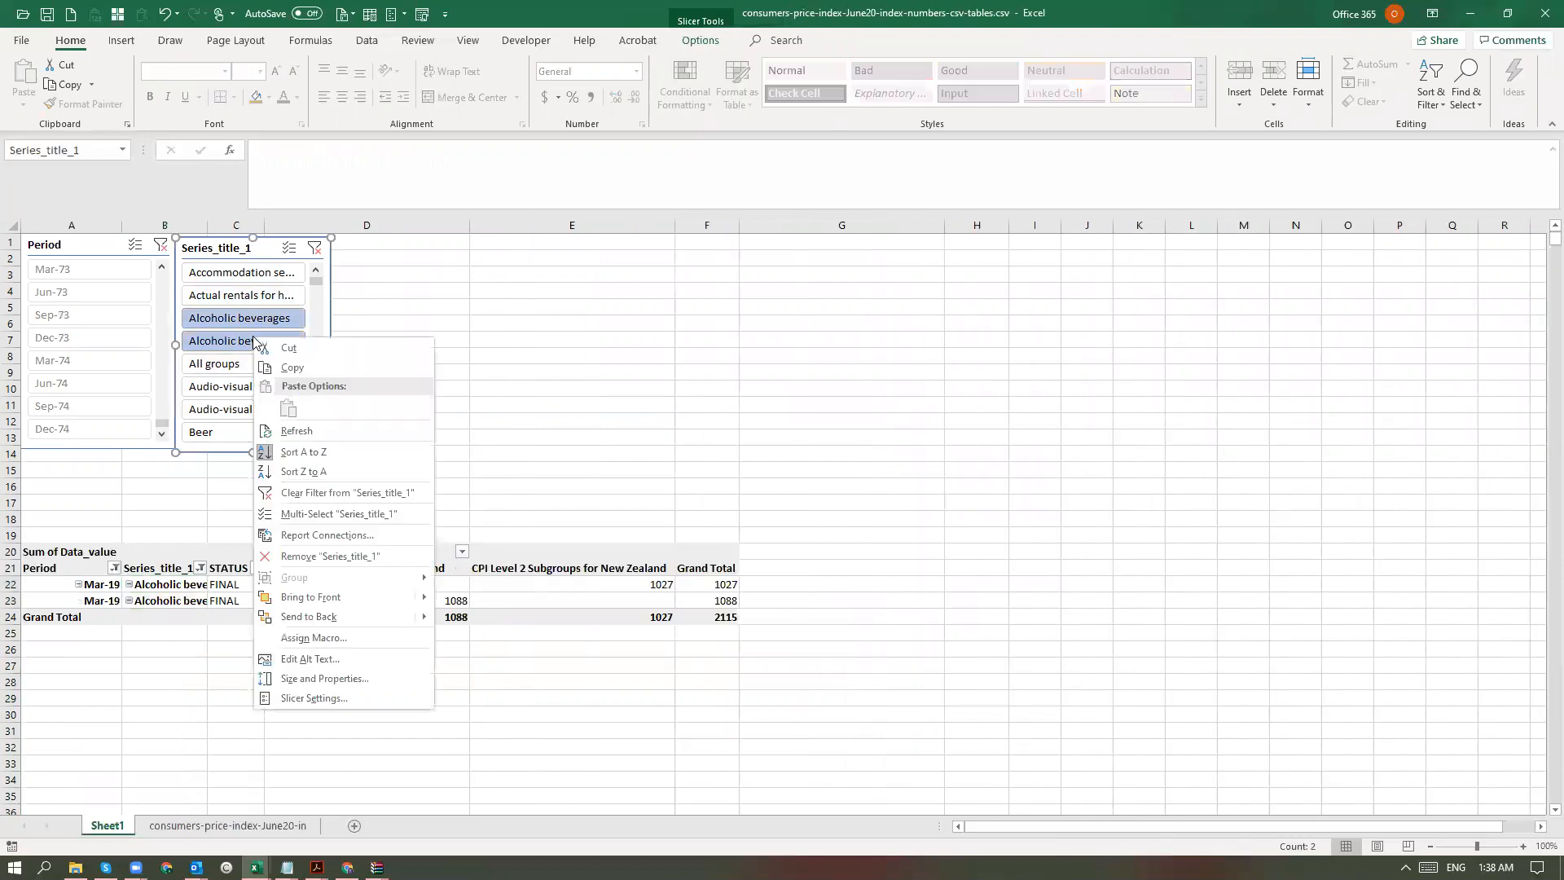
key("Escape")
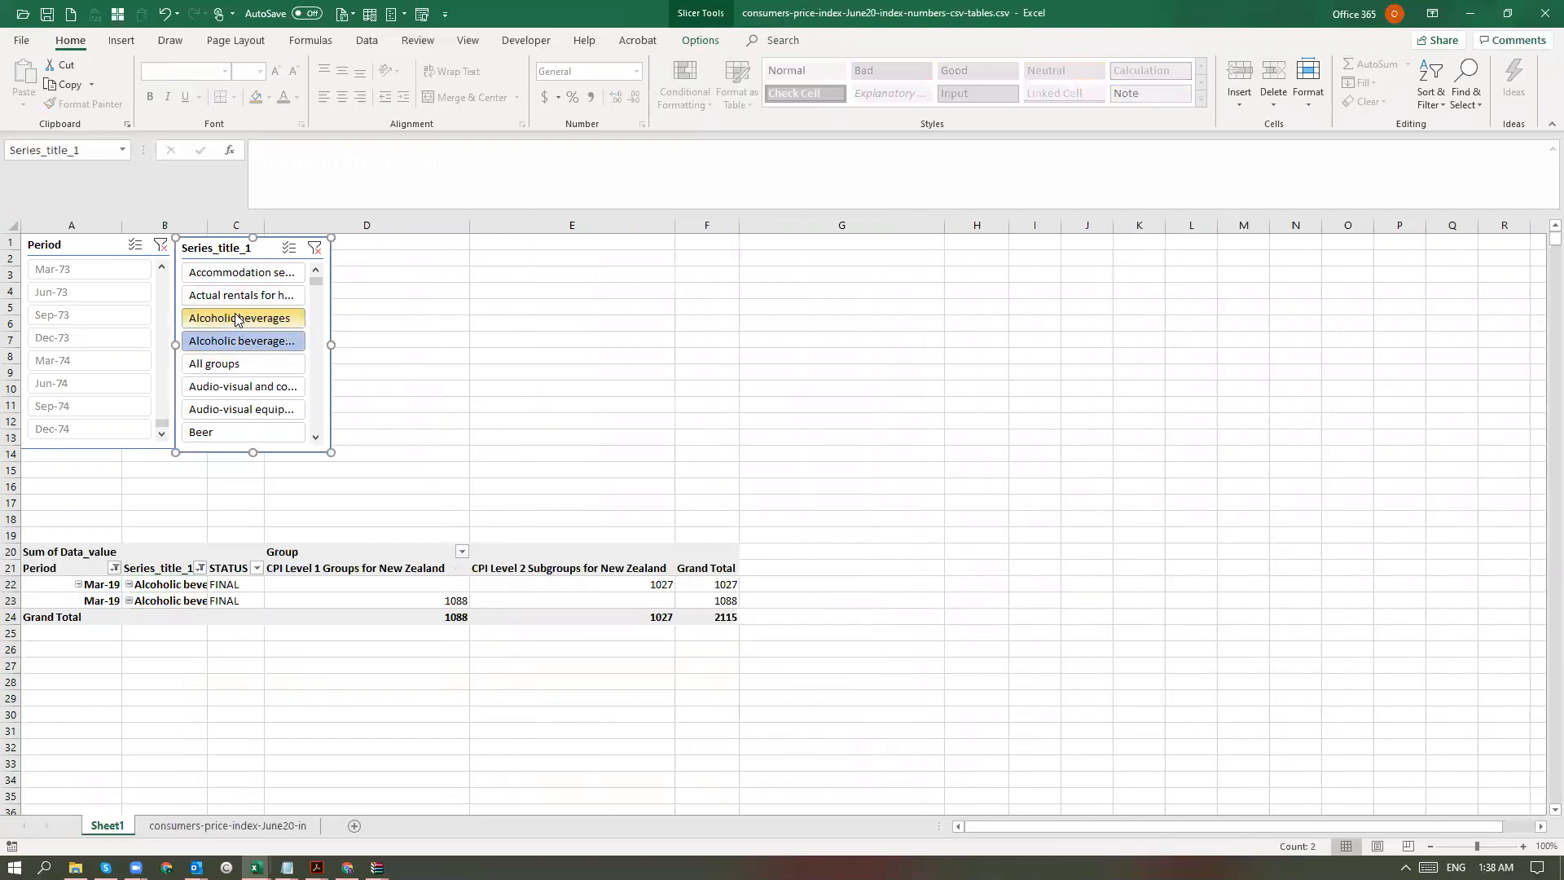
left_click(232, 364, "ctrl")
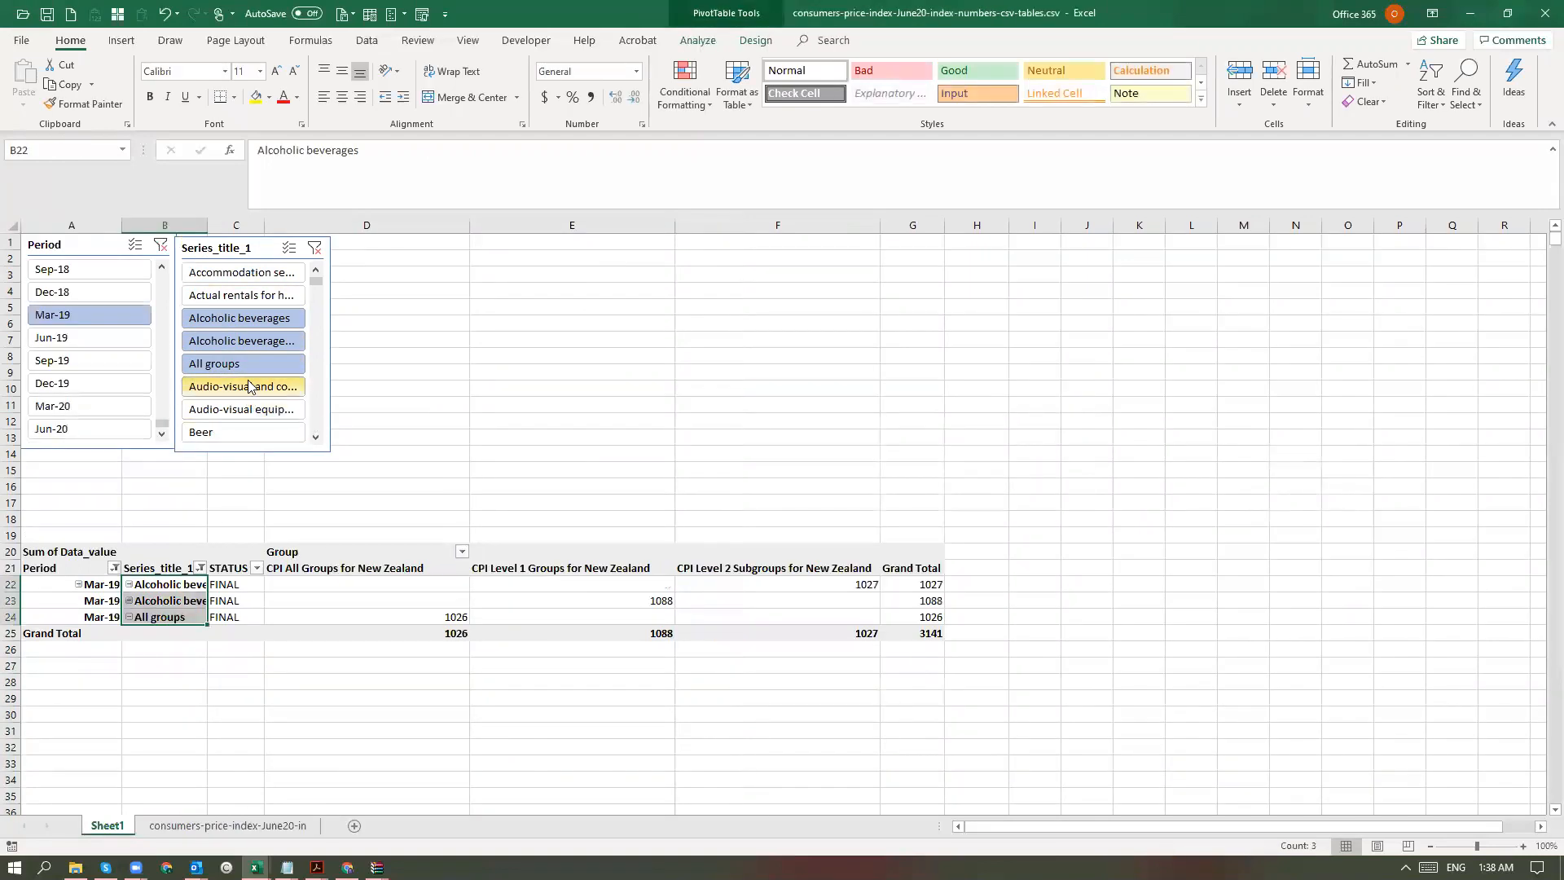
left_click(244, 390, "ctrl")
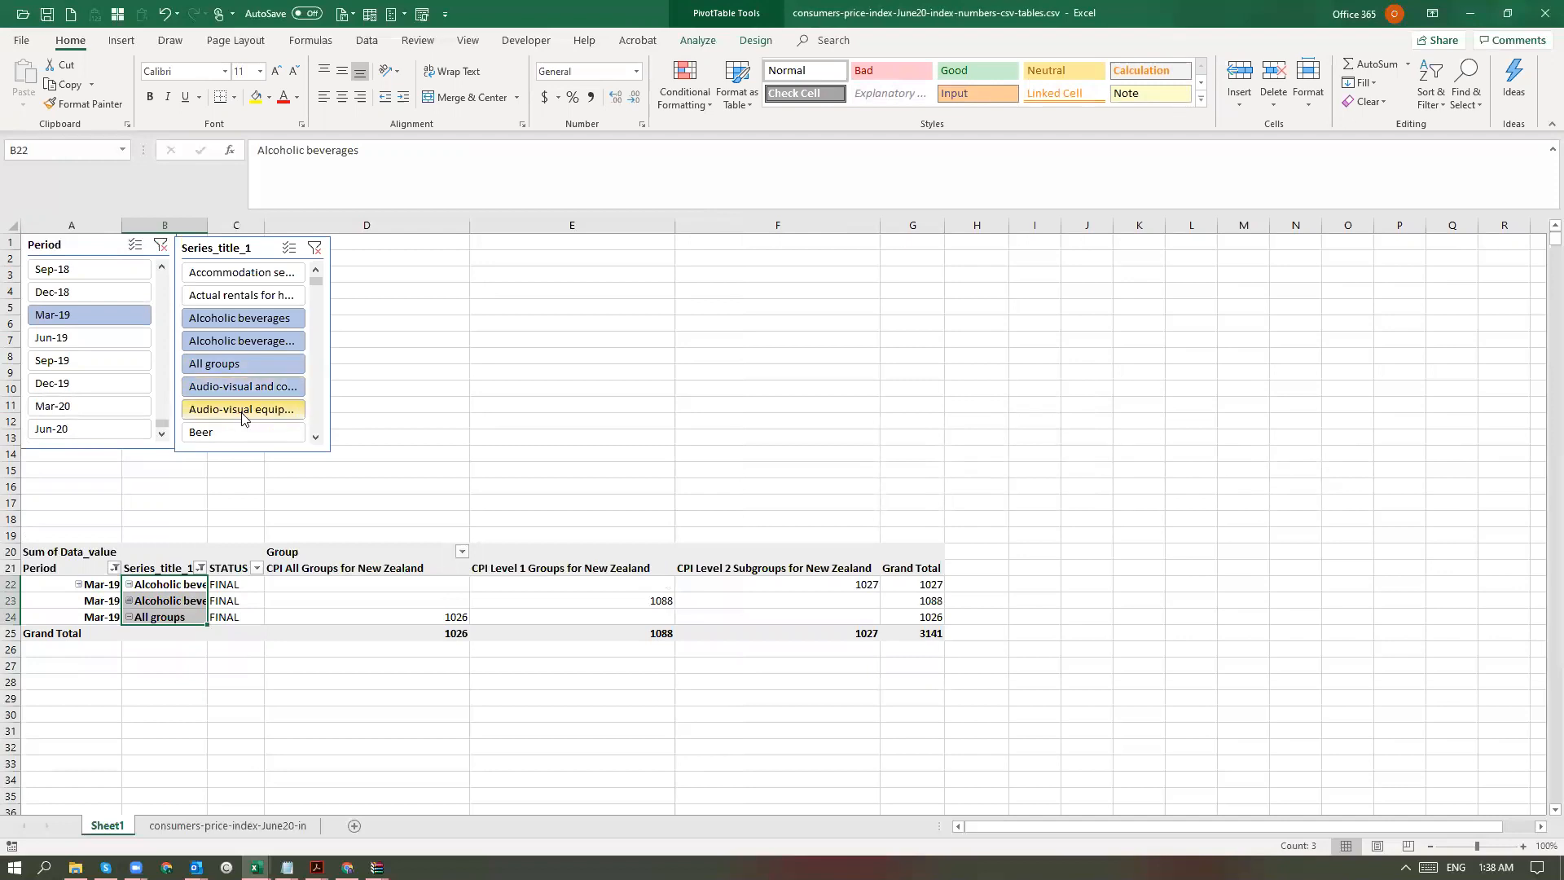
left_click(240, 409, "ctrl")
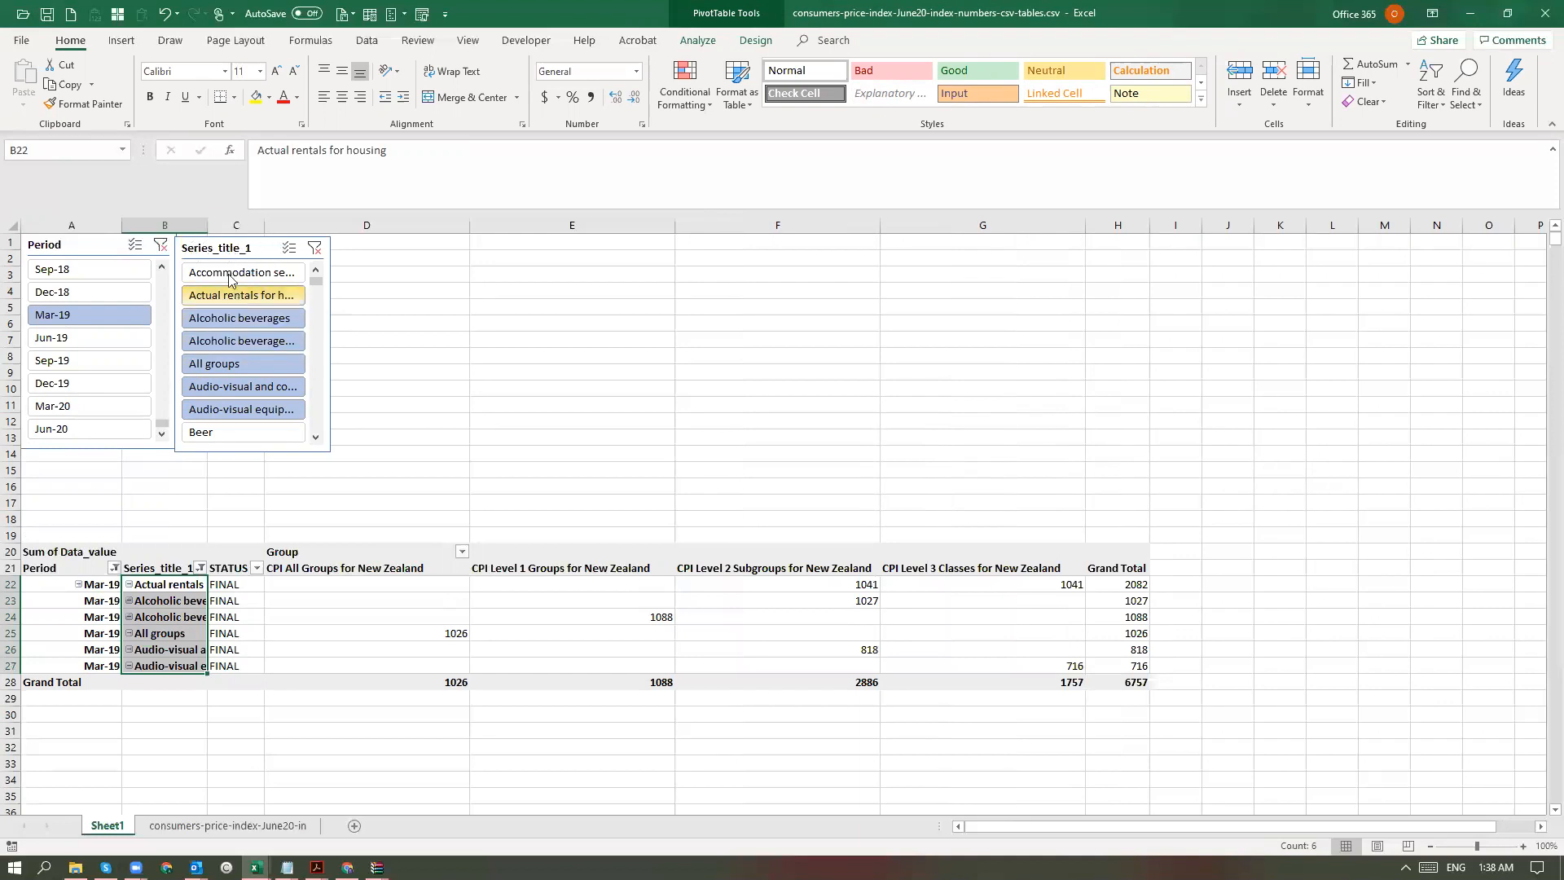
- Filter the Series_title_1 slicer to the first seven items, from Accommodation services through the Audio-visual equipment item
left_click(227, 265)
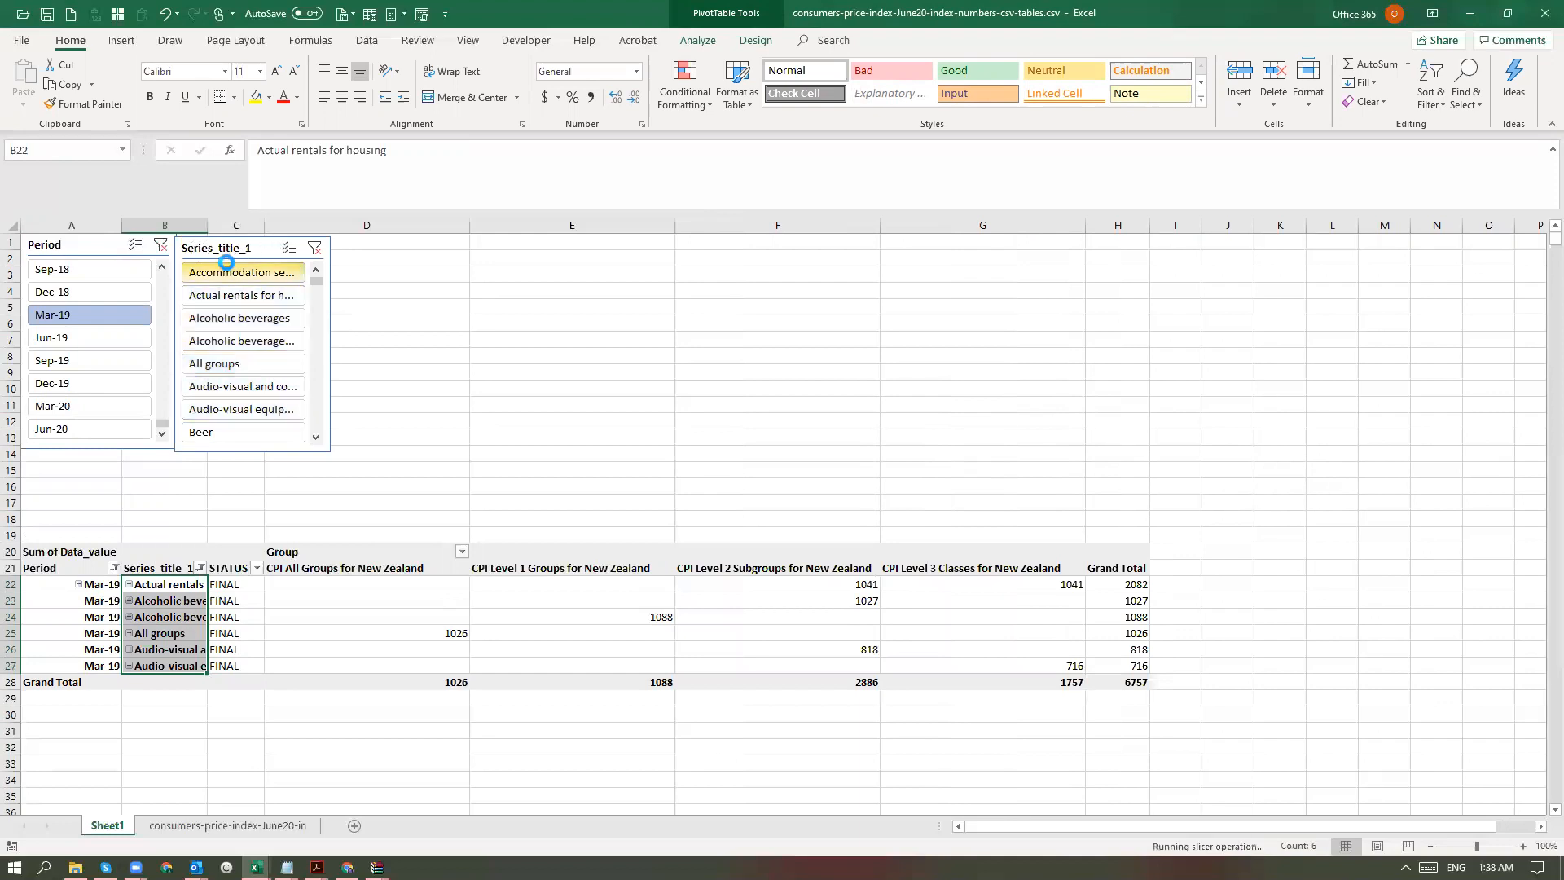
left_click(234, 298, "ctrl")
left_click(231, 321, "ctrl")
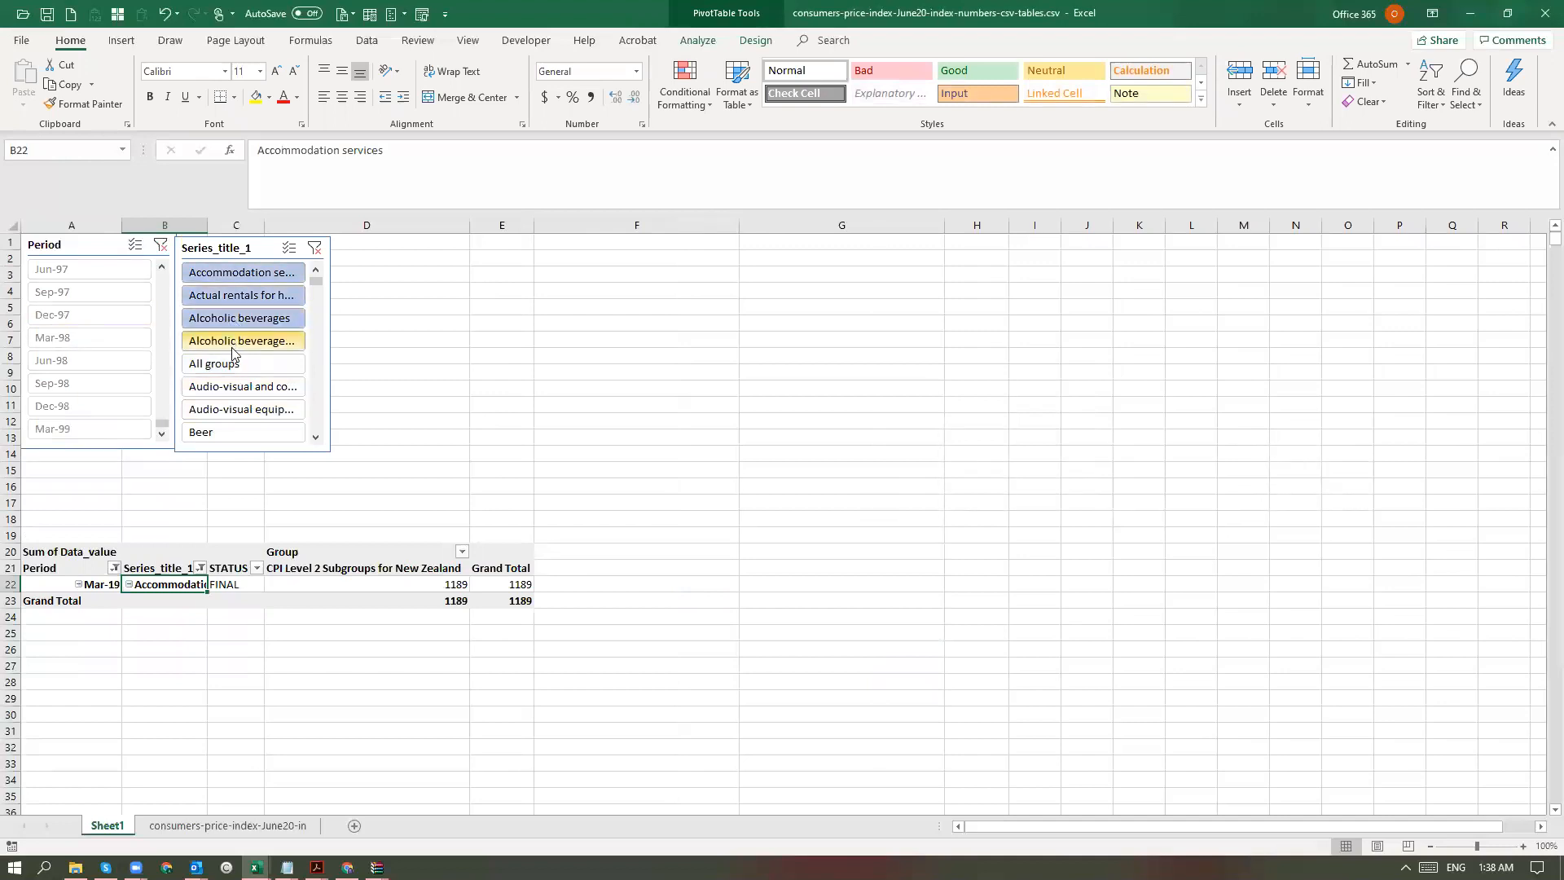
left_click(234, 350, "ctrl")
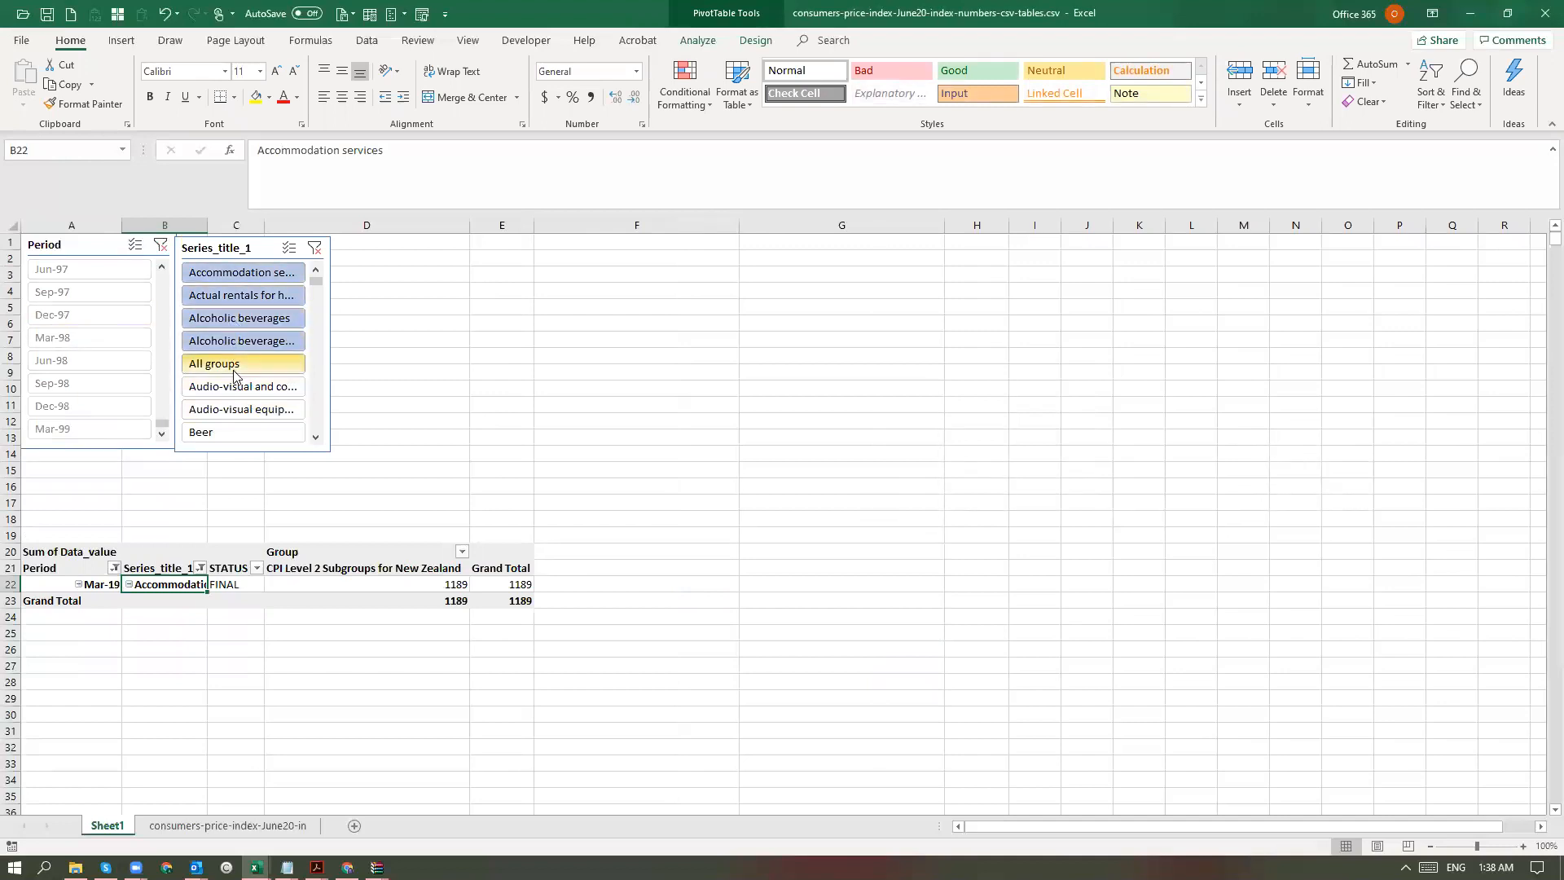
left_click(234, 364, "ctrl")
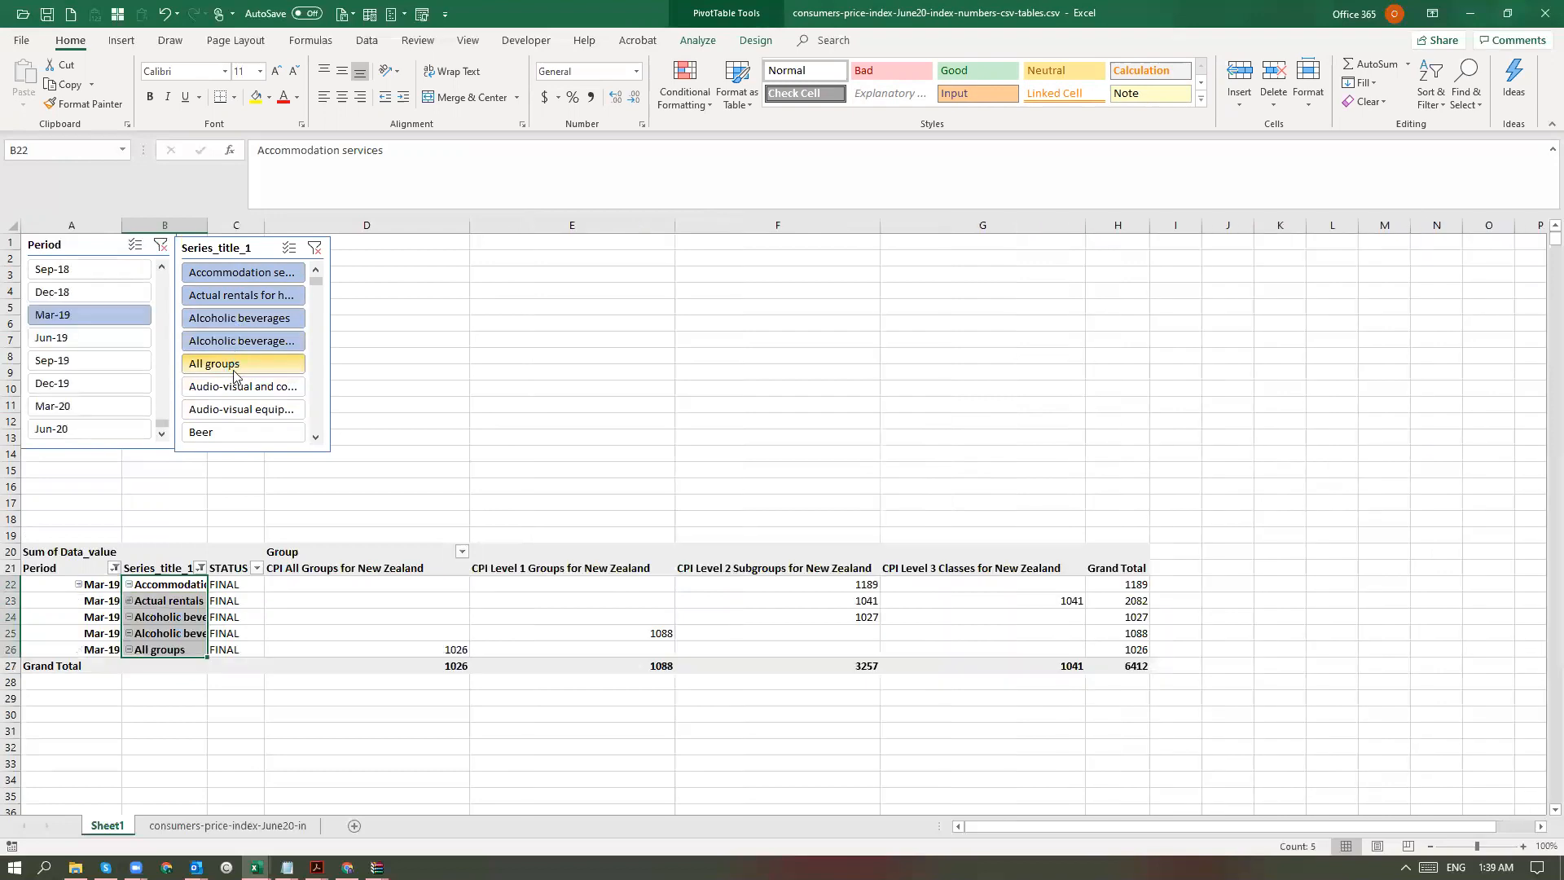
left_click(237, 403, "shift")
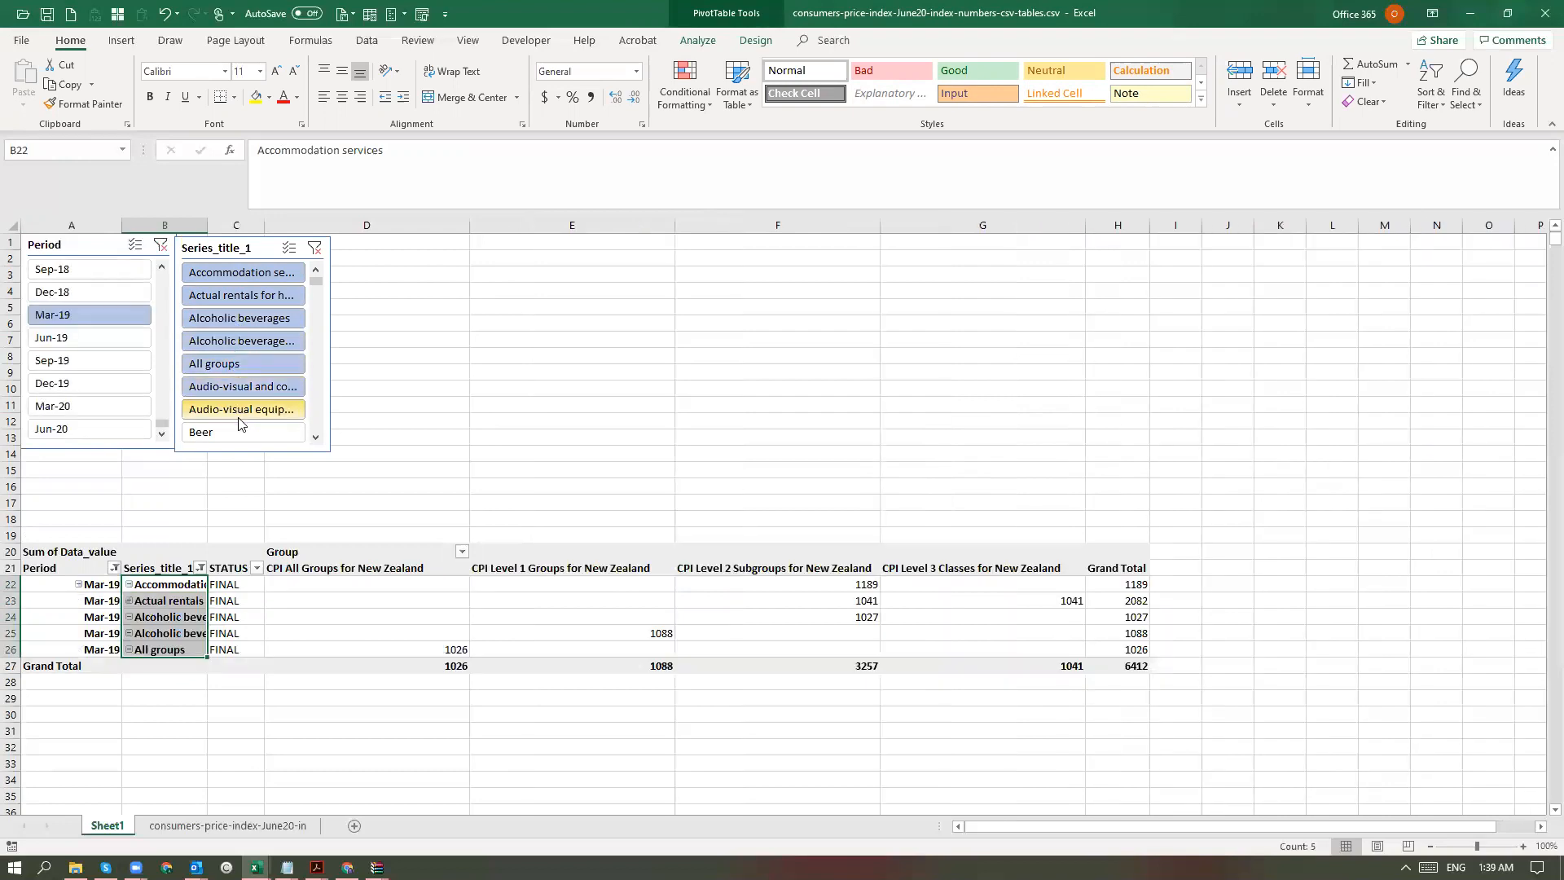
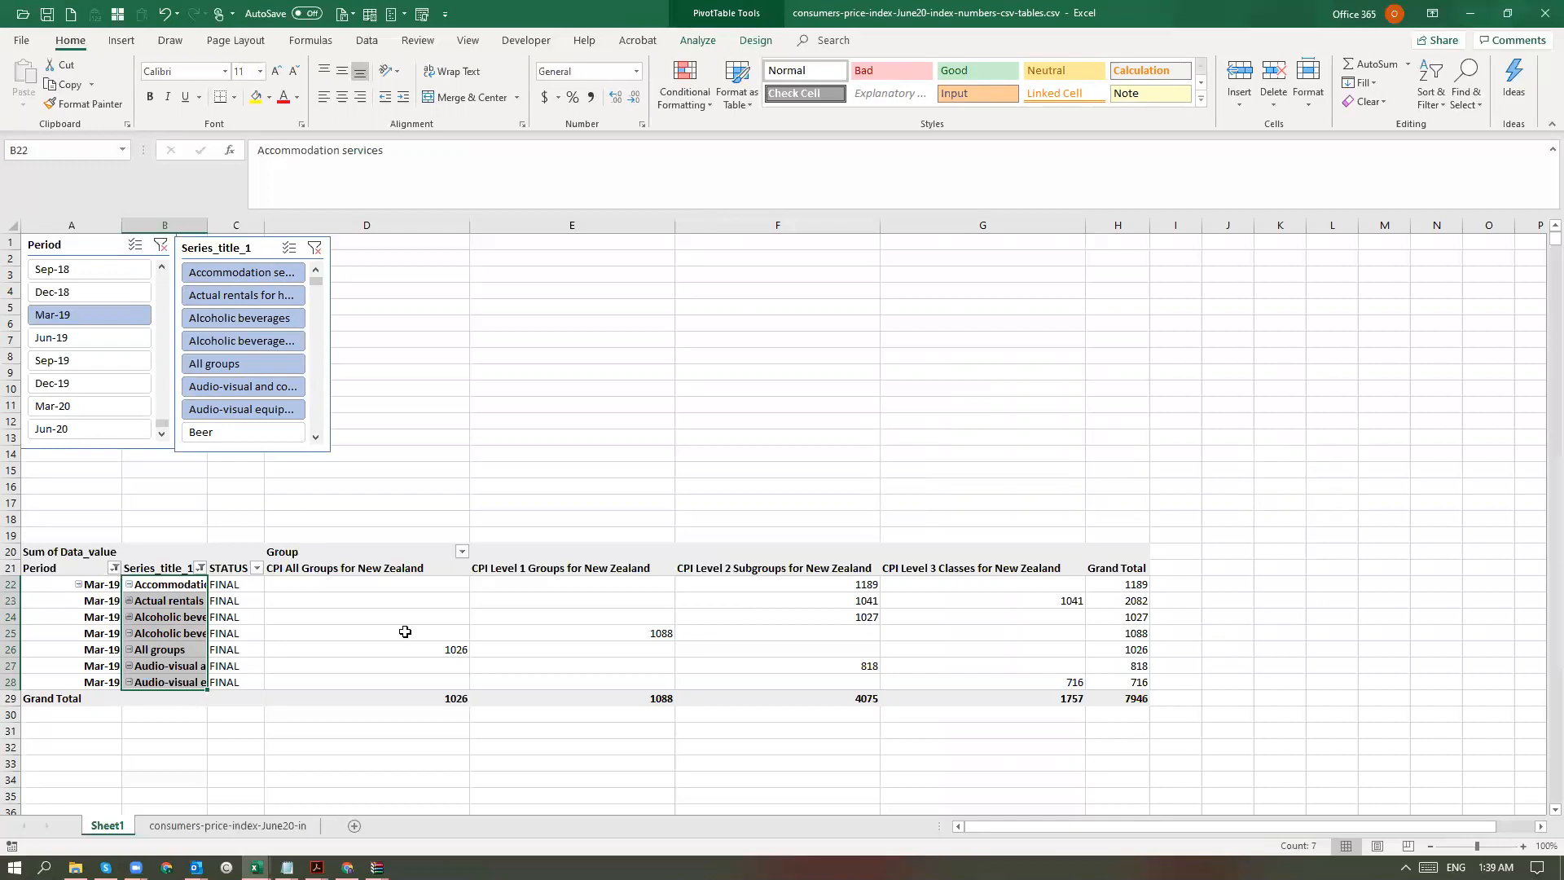
- Move the Series_title_1 slicer to the edge of column C and apply a blue gradient slicer style after trying the yellow one
left_click_drag(208, 252, 253, 249)
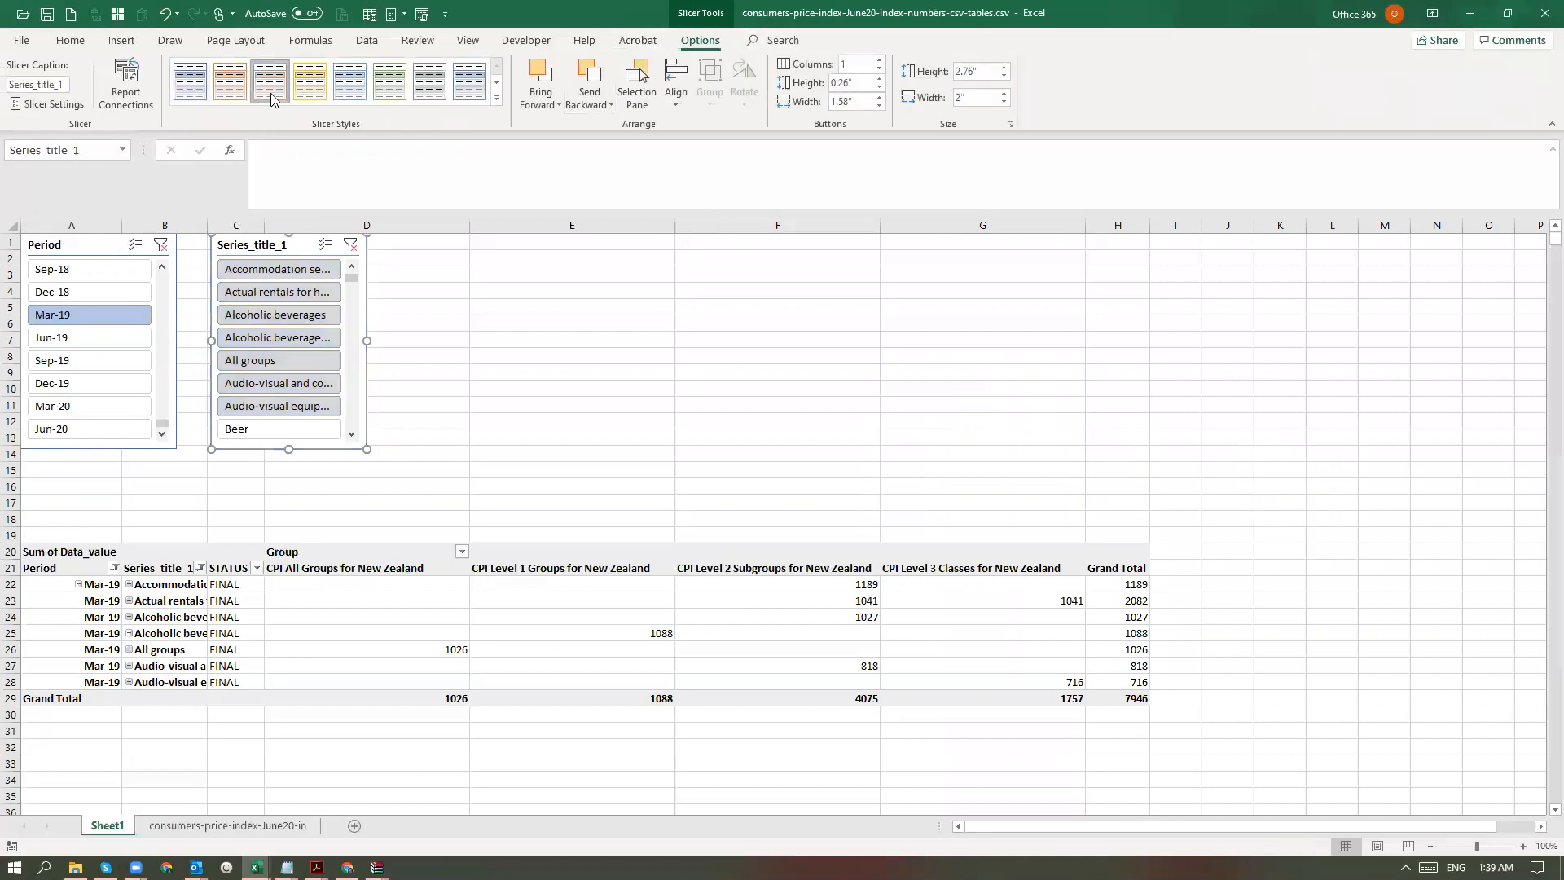
left_click(311, 88)
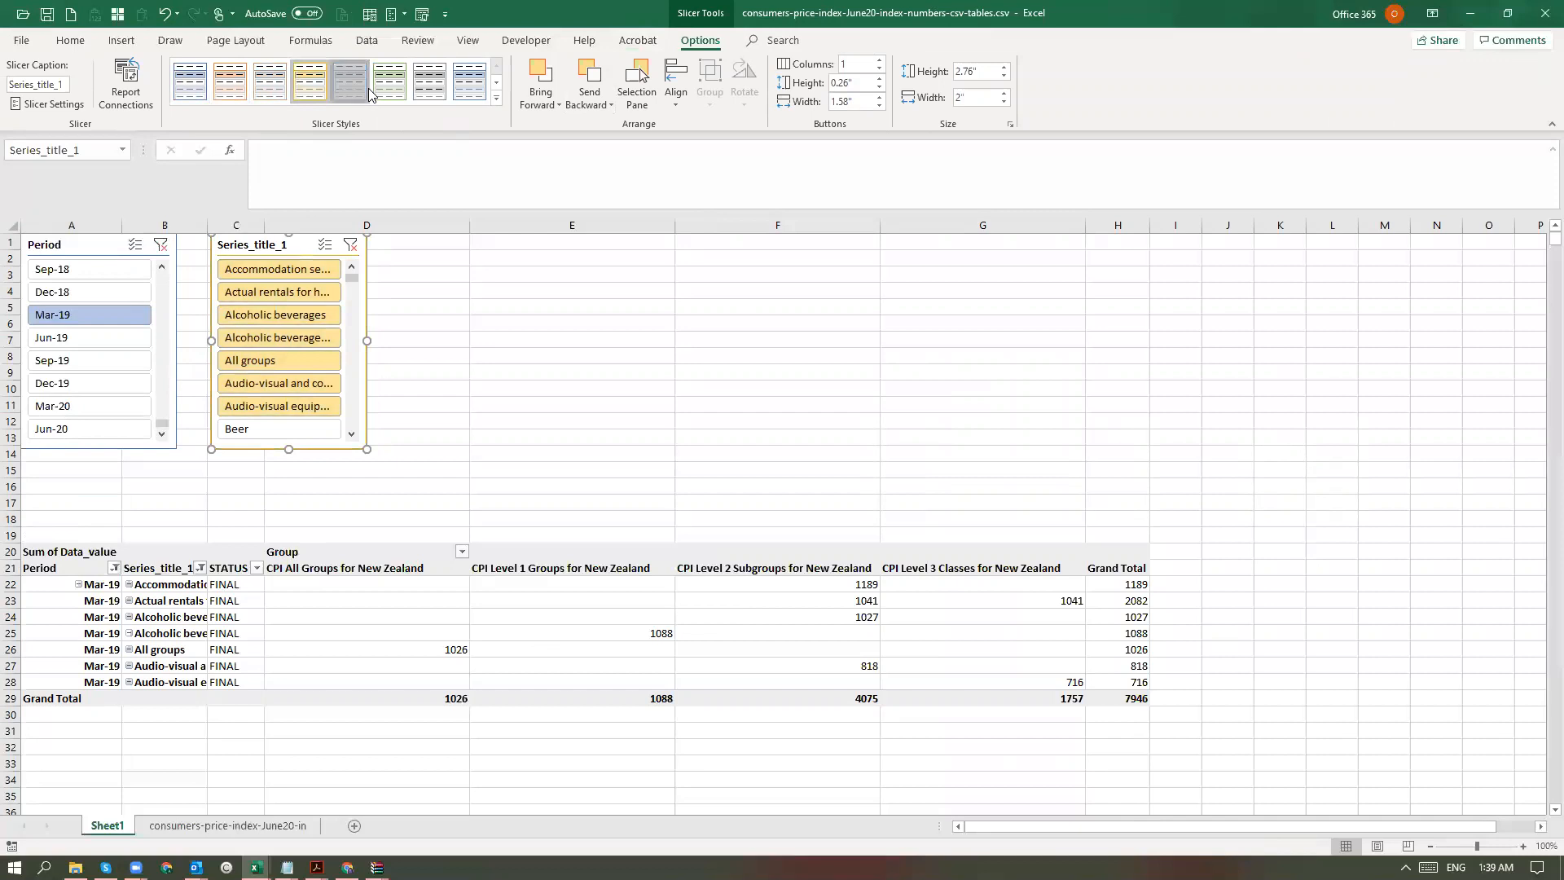
left_click(470, 81)
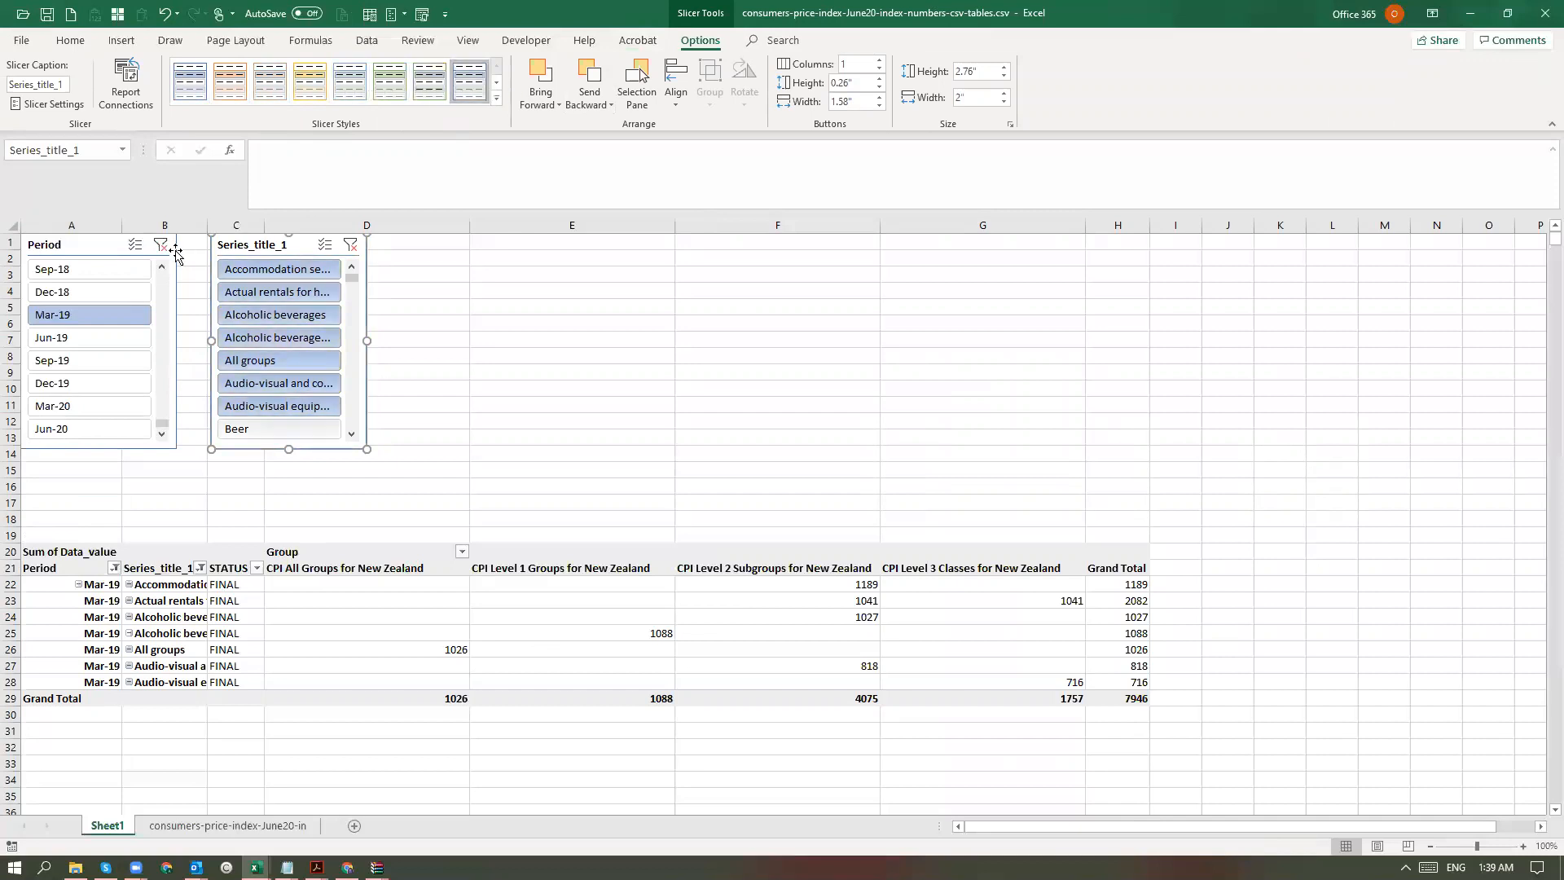
- Apply the light green slicer style to the Period slicer and deselect it
left_click(92, 238)
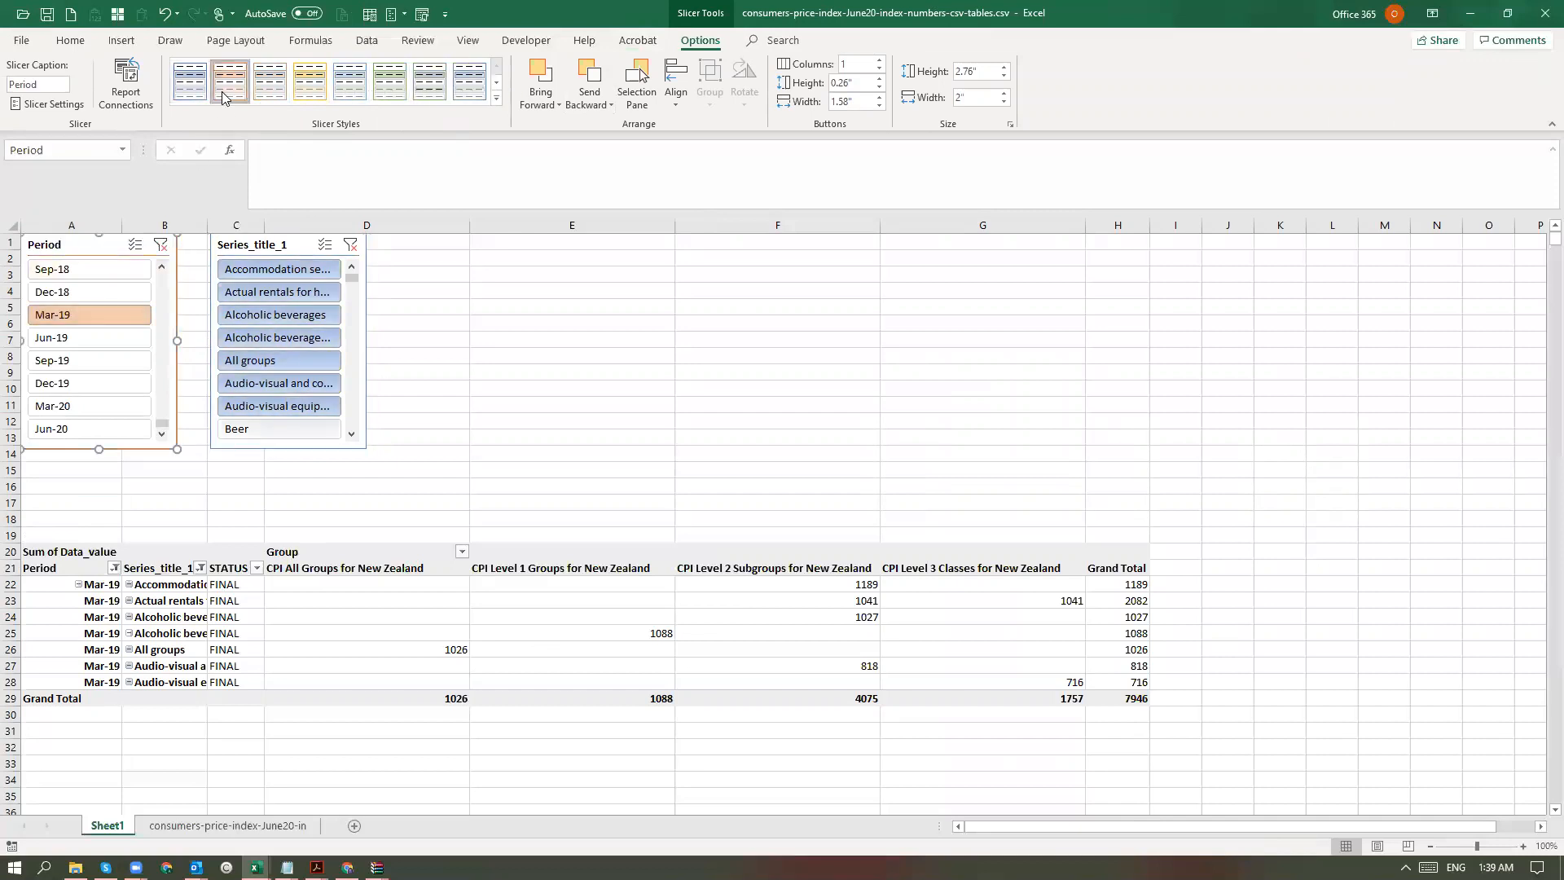
left_click(392, 88)
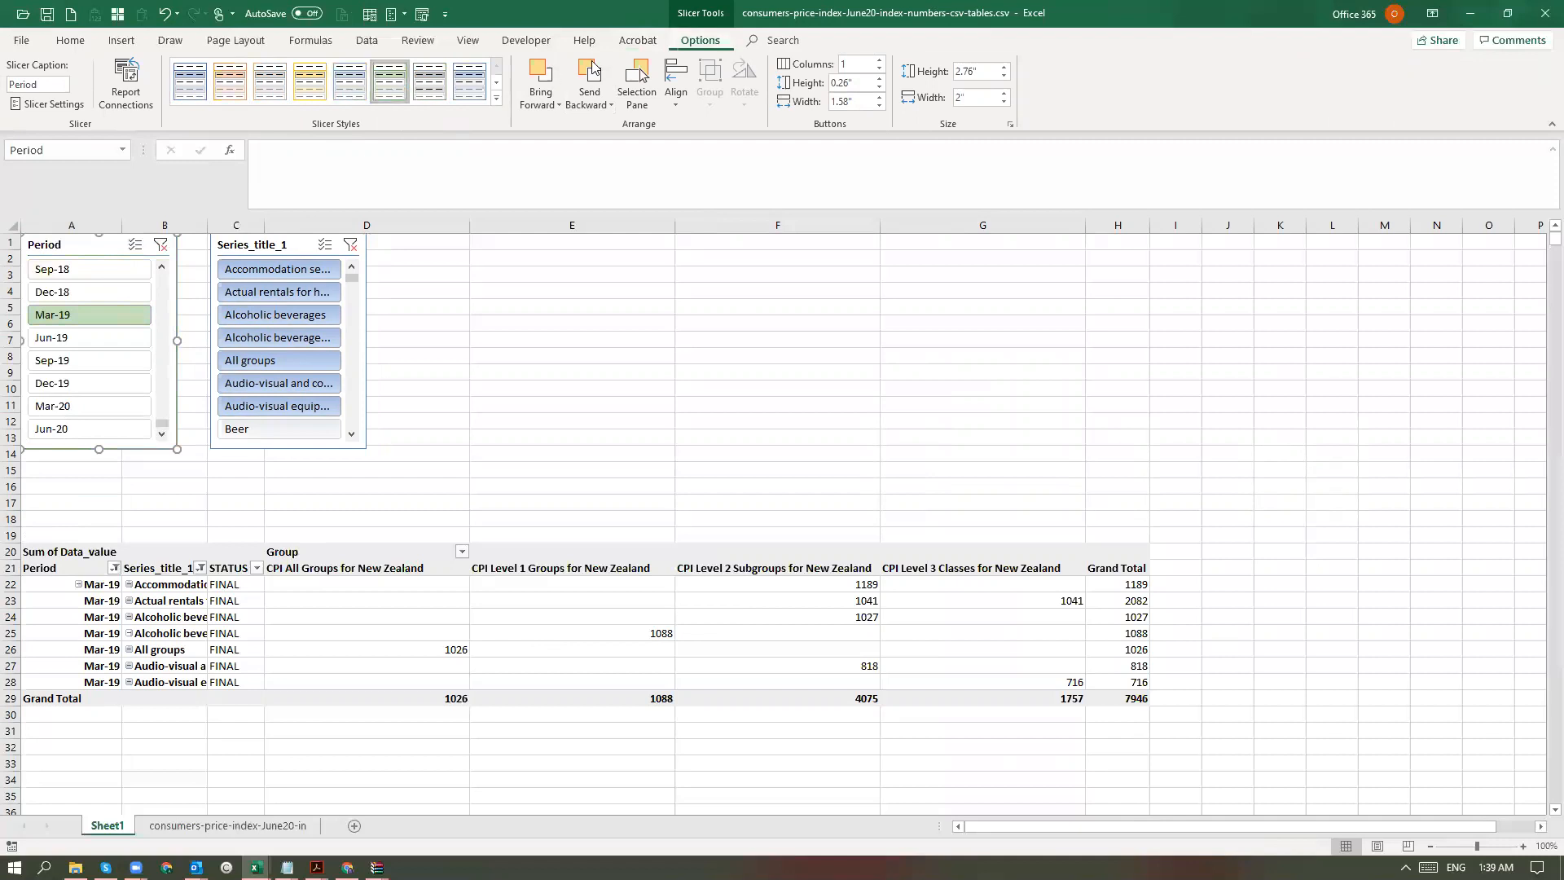
left_click(397, 338)
- Refresh the pivot table's data and leave the table by selecting an empty cell below it
left_click(362, 584)
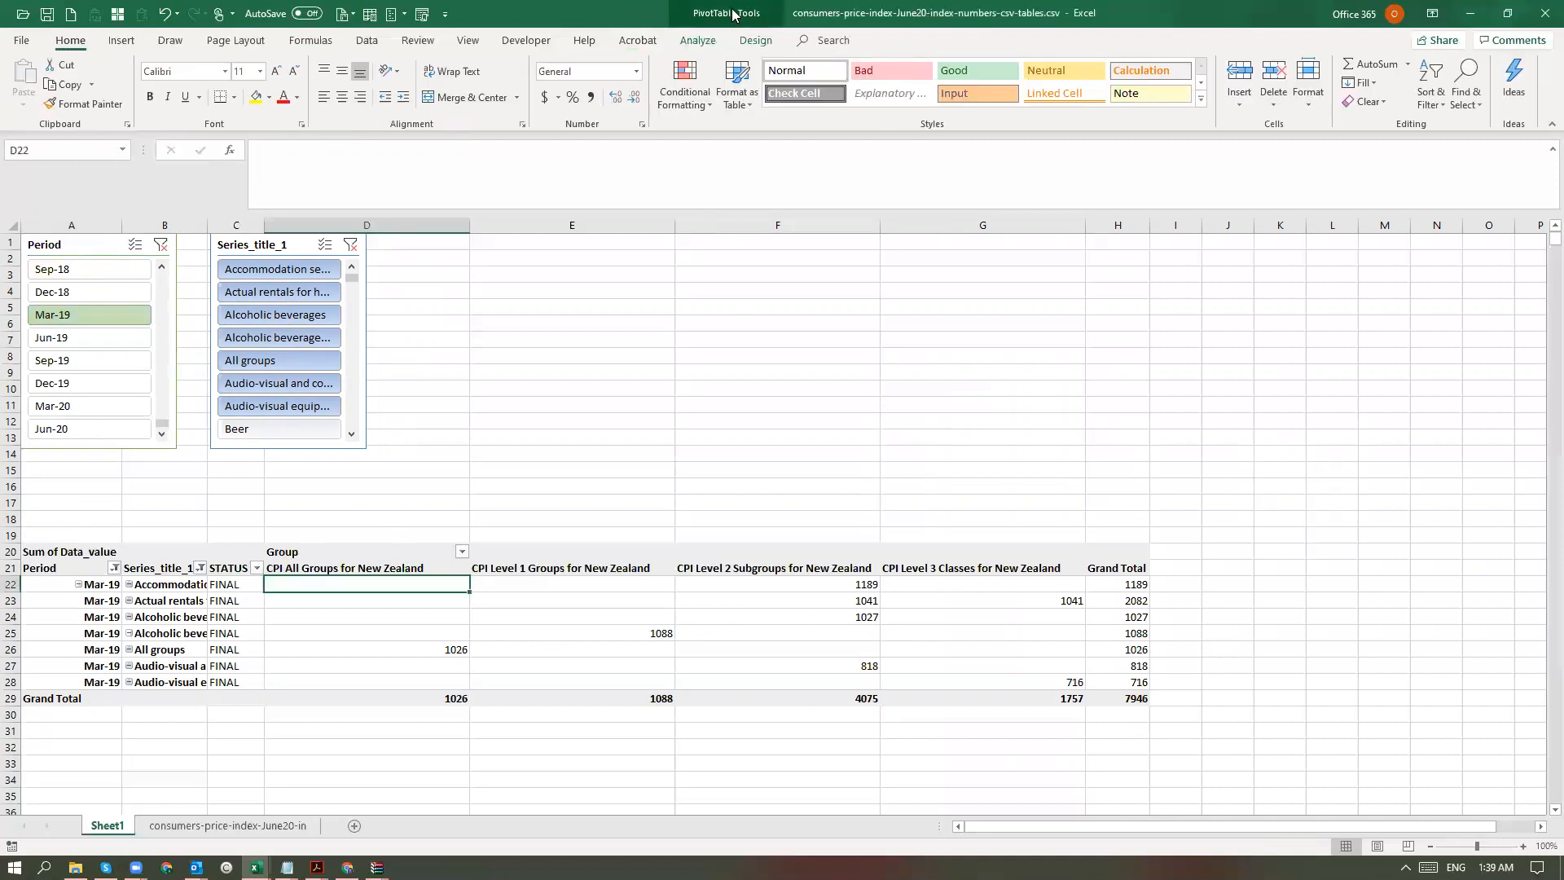
left_click(698, 40)
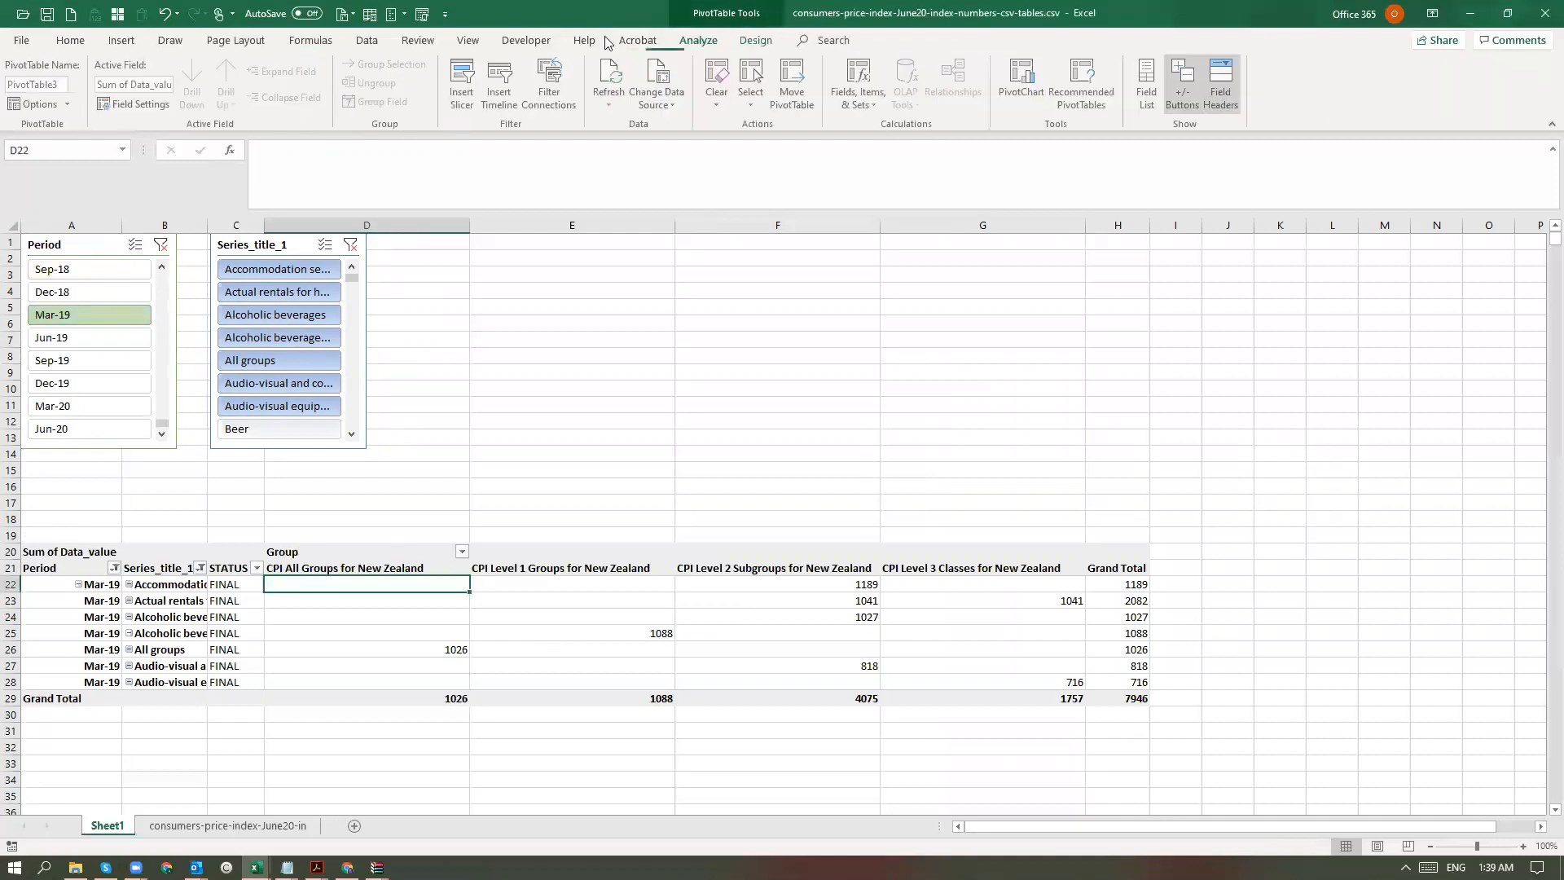
left_click(610, 82)
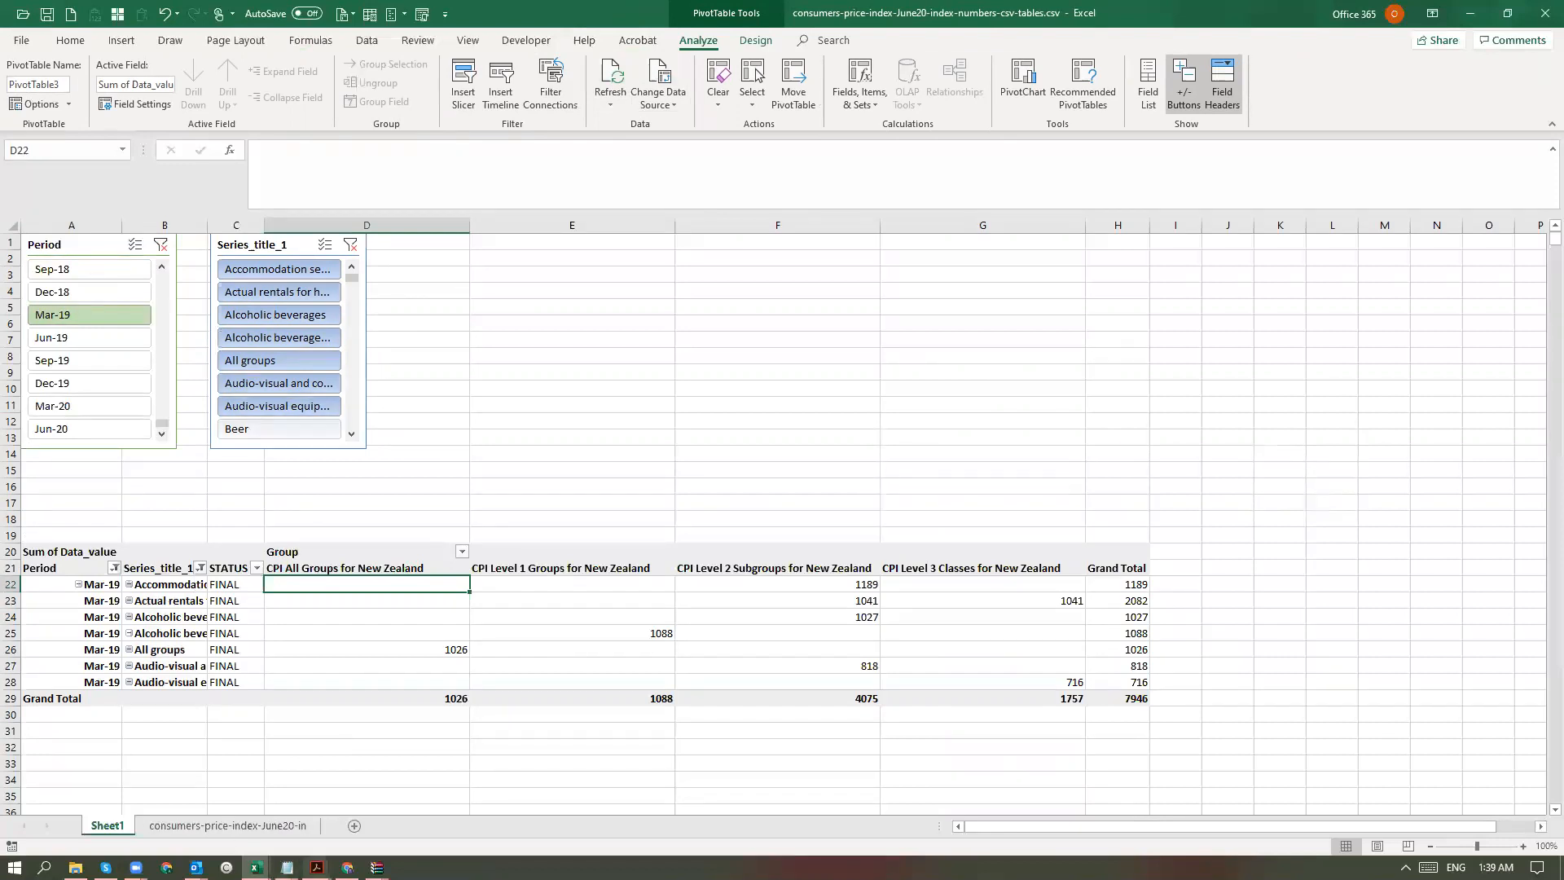
left_click(923, 786)
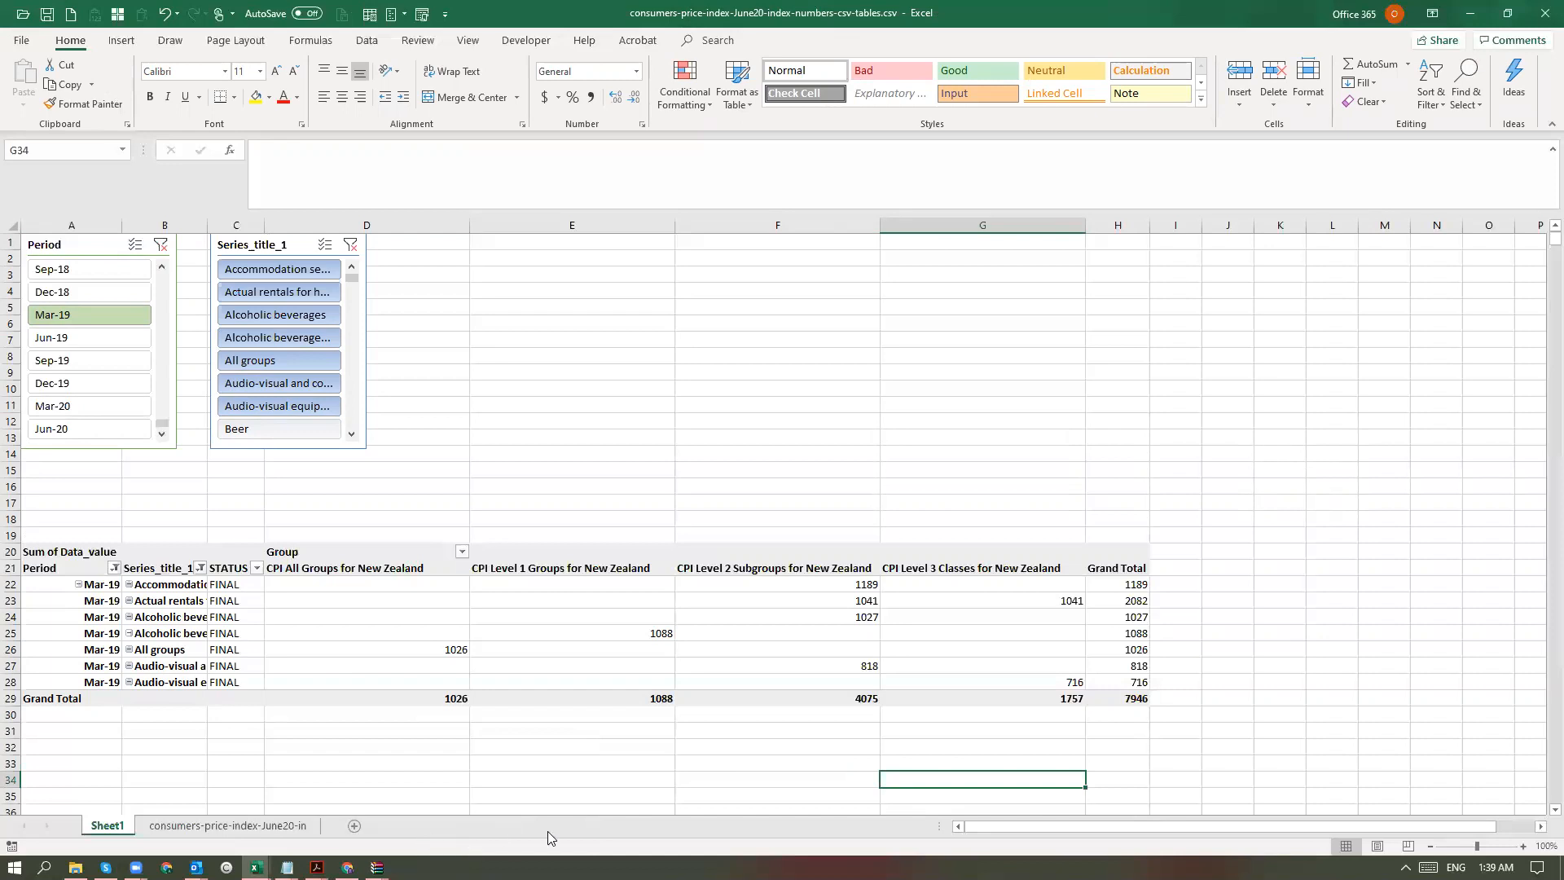
- Create a copy of Sheet1, including its pivot table and slicers, and place it before the original Sheet1
left_click(159, 635)
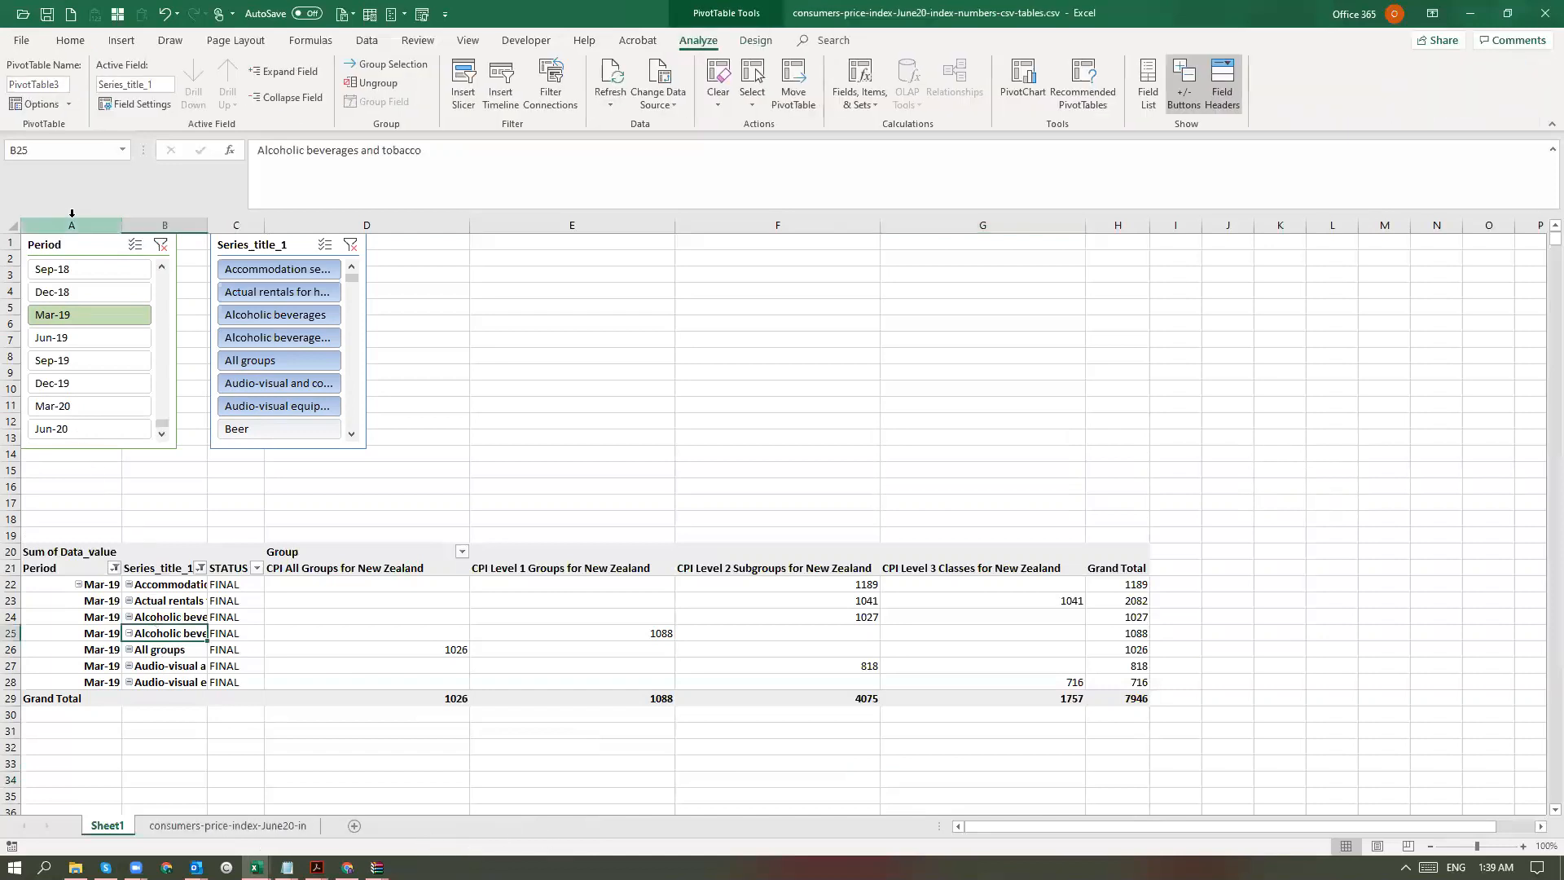
right_click(114, 828)
left_click(188, 690)
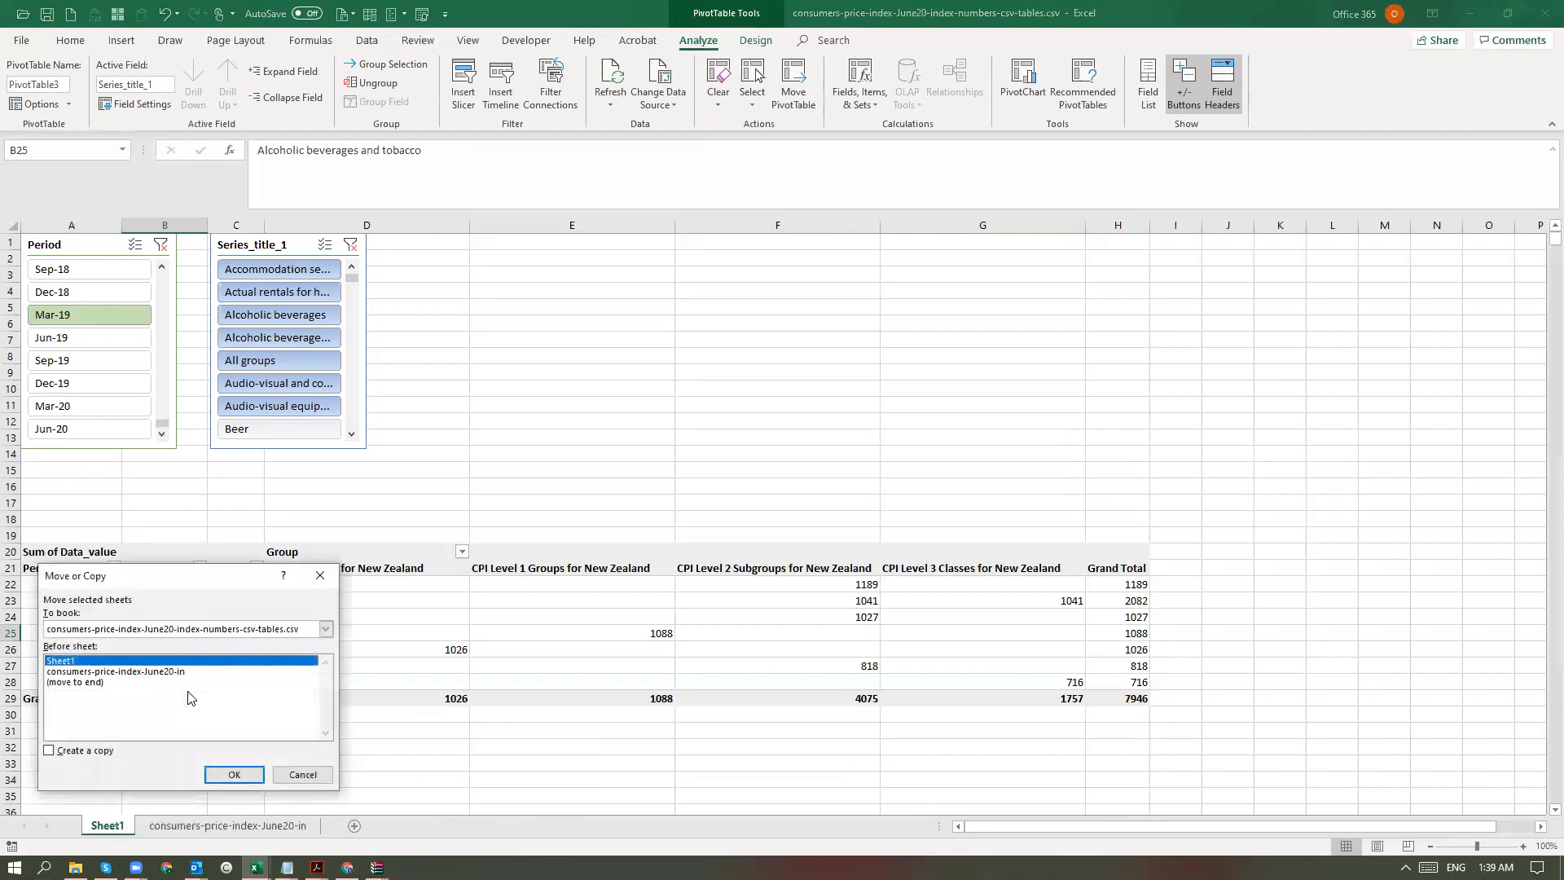
left_click(217, 776)
- Rename the original Sheet1 as June
right_click(163, 828)
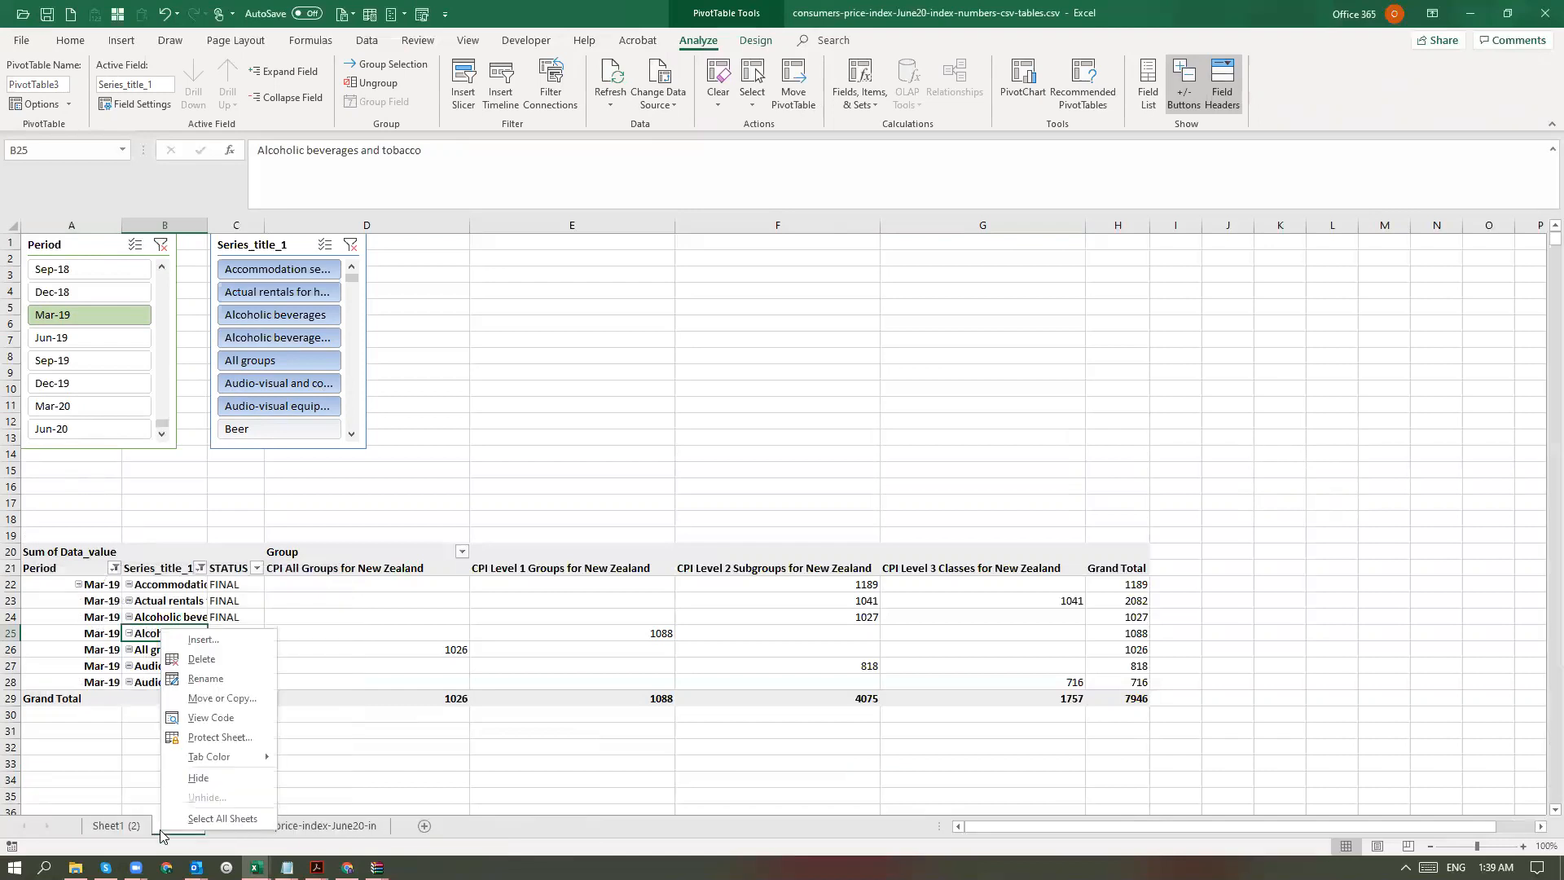
left_click(194, 680)
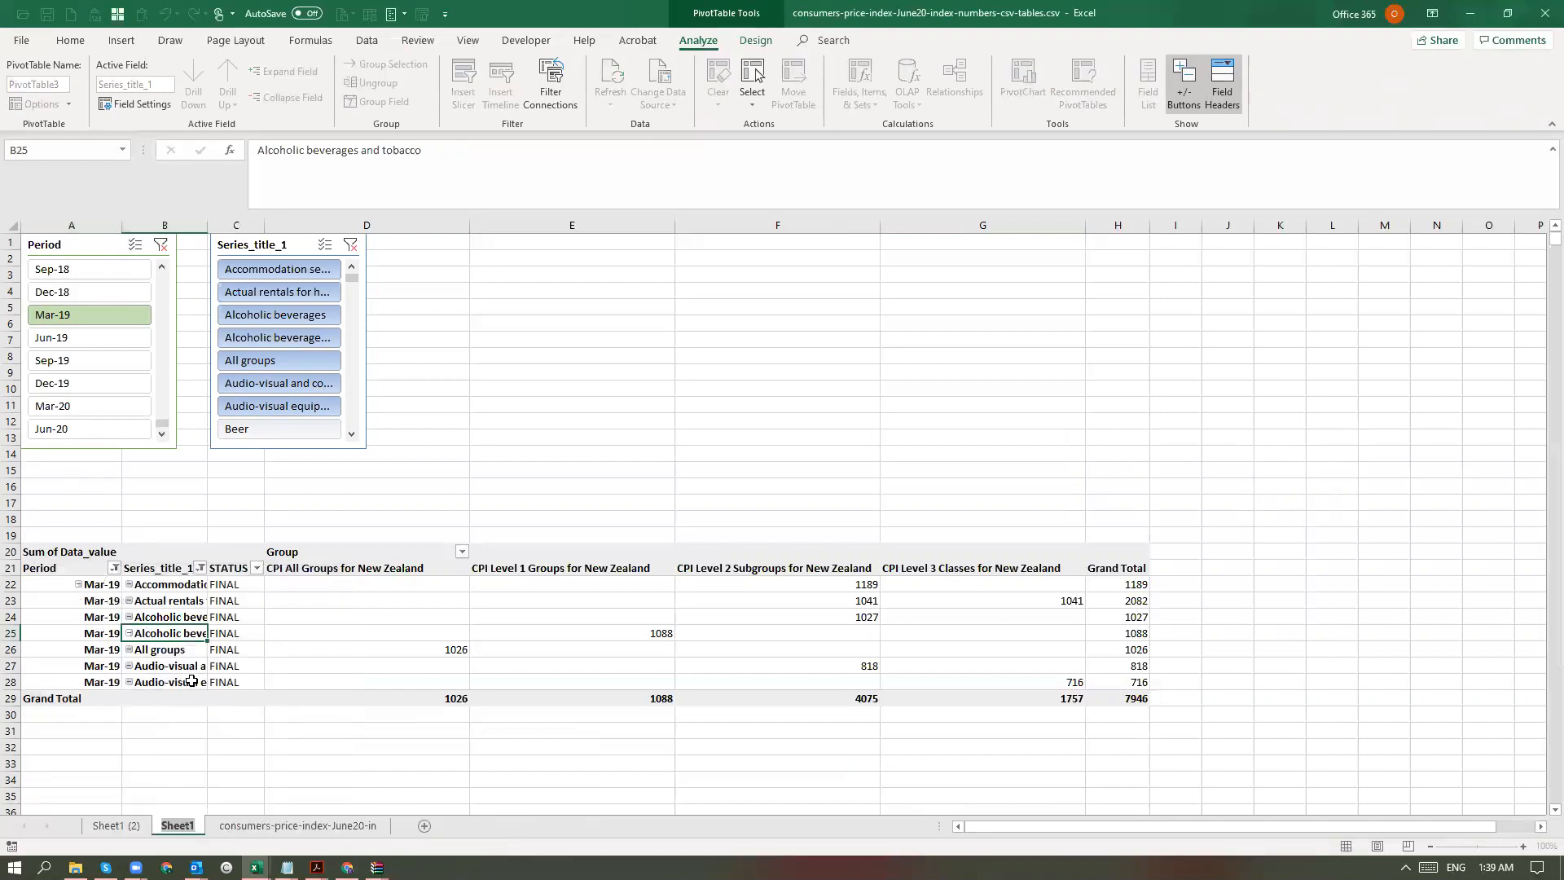
type("j")
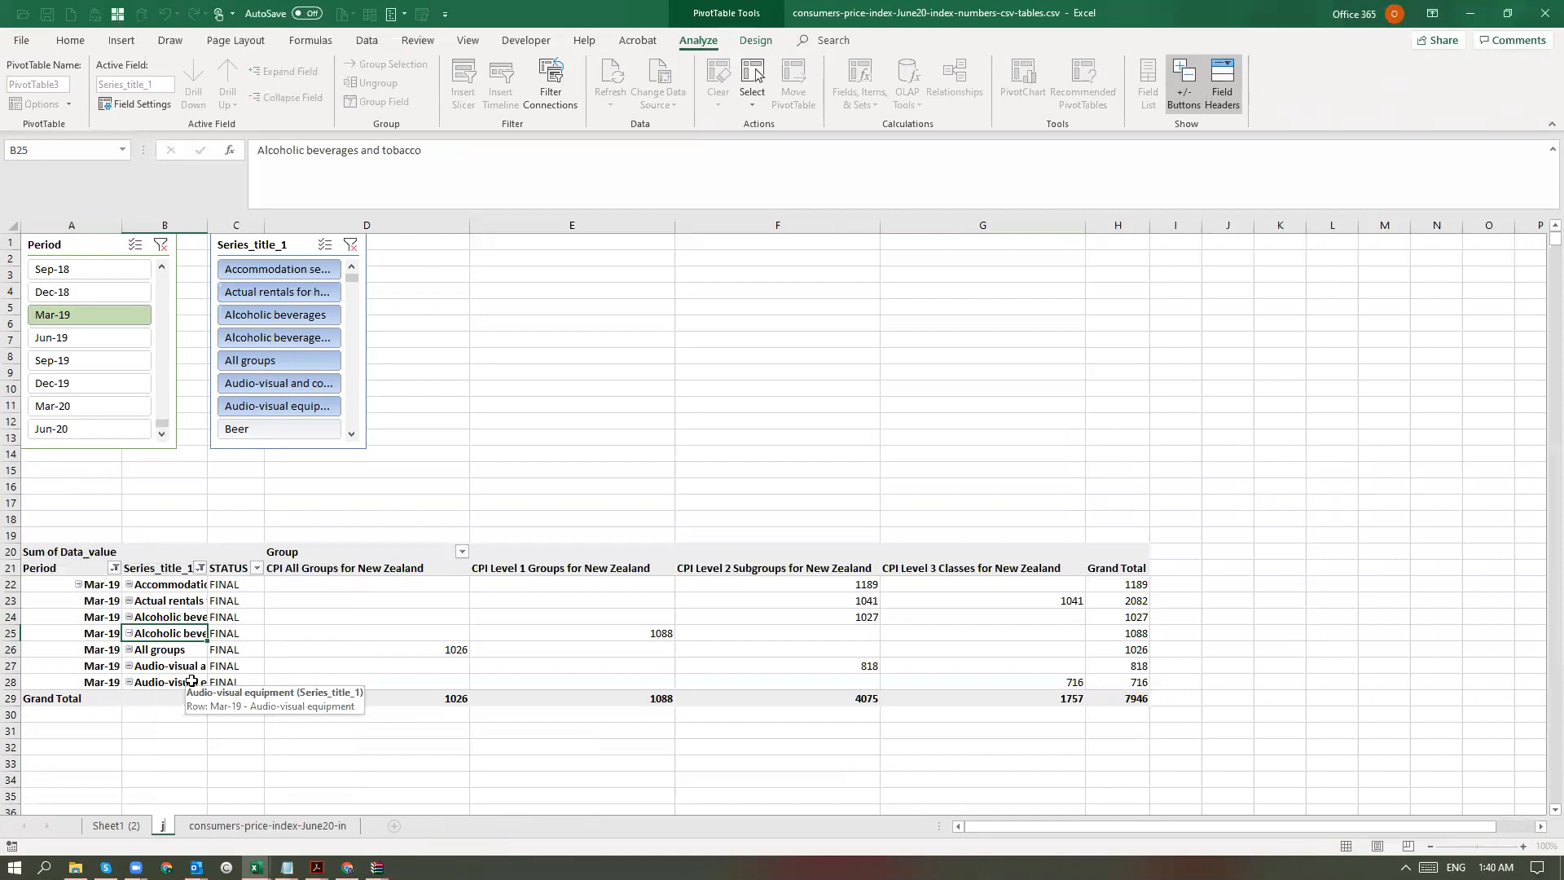
type("une")
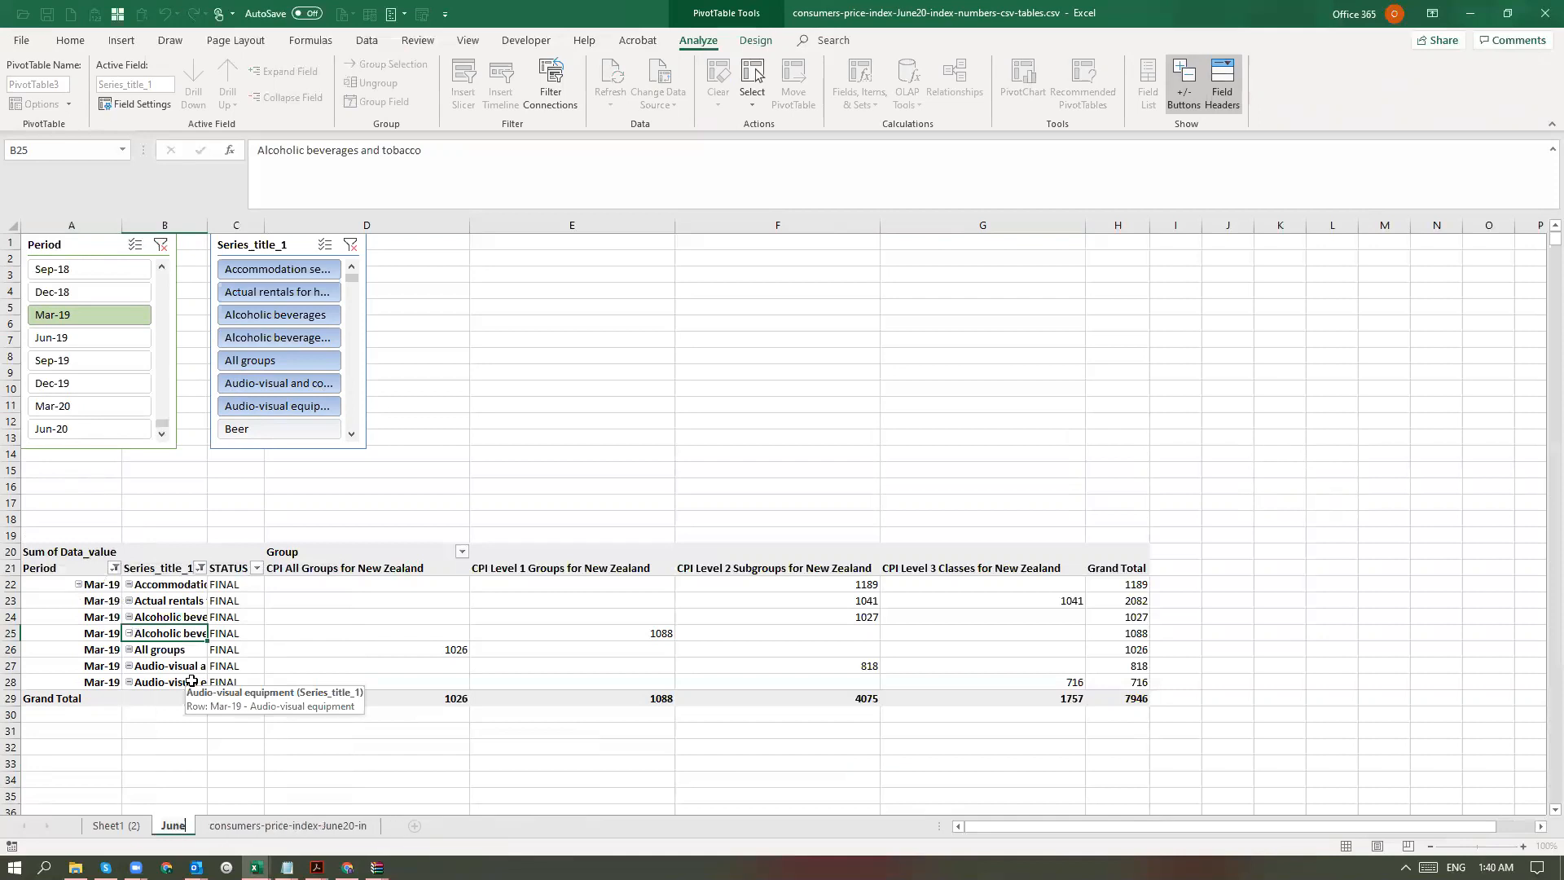
key("Return")
- Rename the copied sheet, Sheet1 (2), as July
right_click(116, 826)
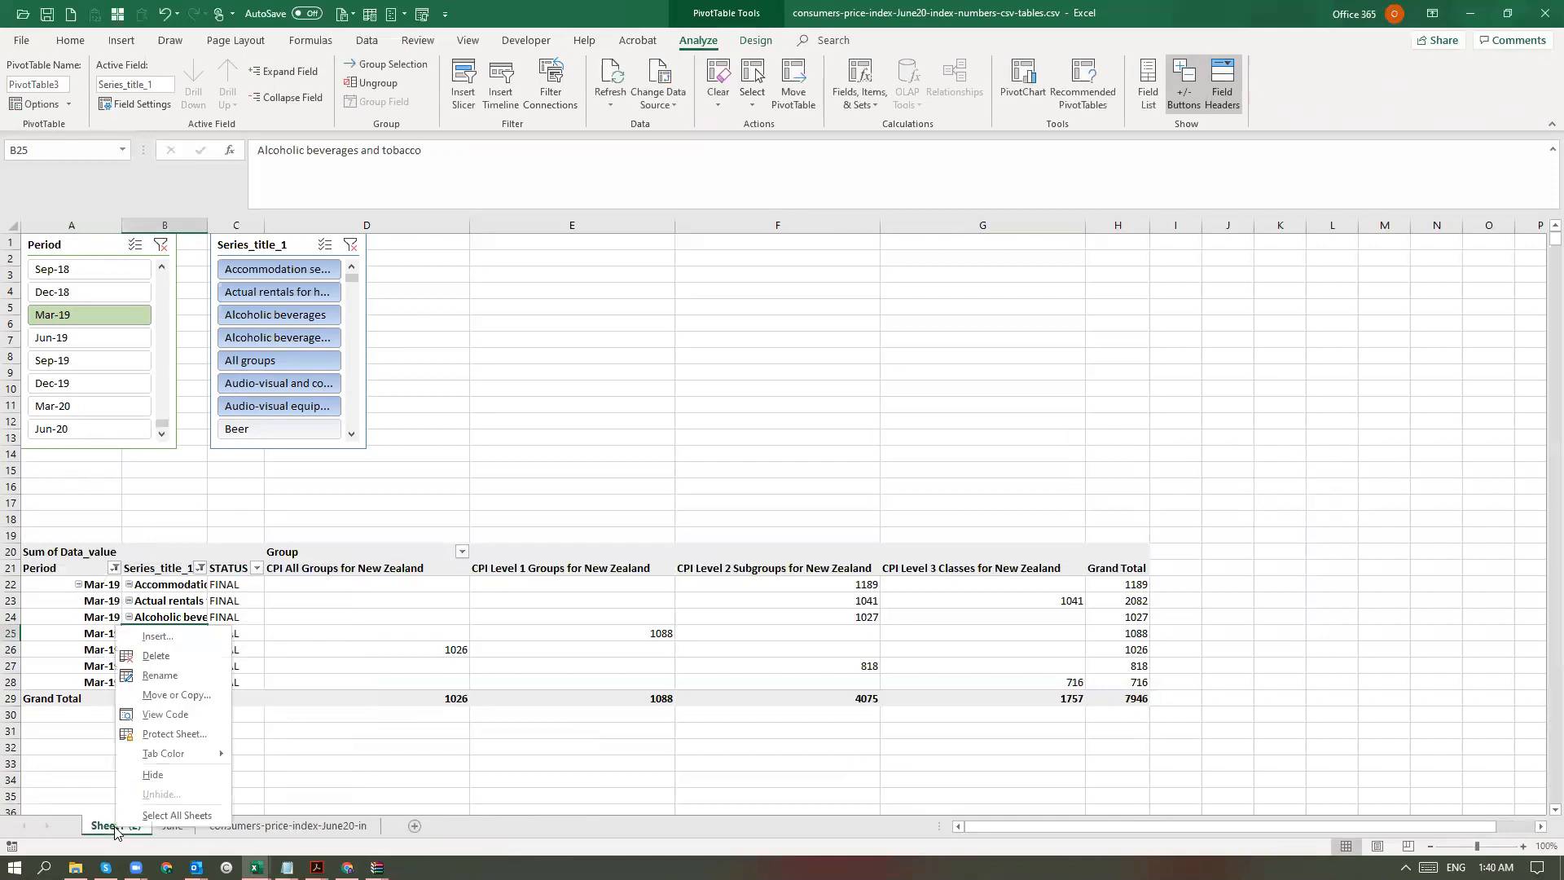
left_click(144, 677)
type("July")
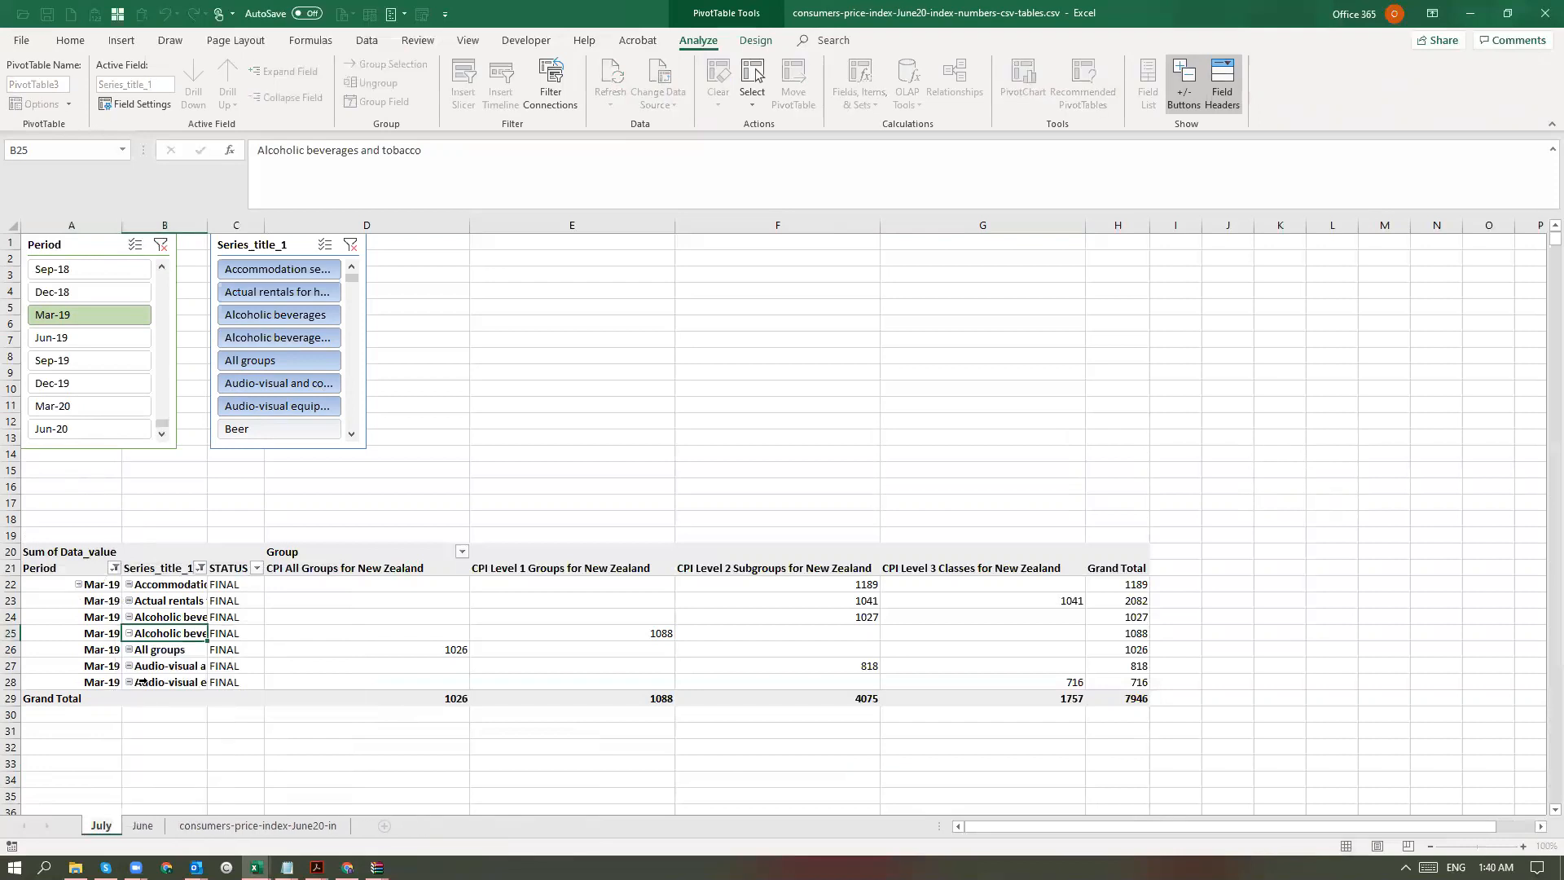
key("Return")
- View the July pivot table's current source range in the Change PivotTable Data Source dialog and close it without changes
left_click(195, 641)
left_click(183, 636)
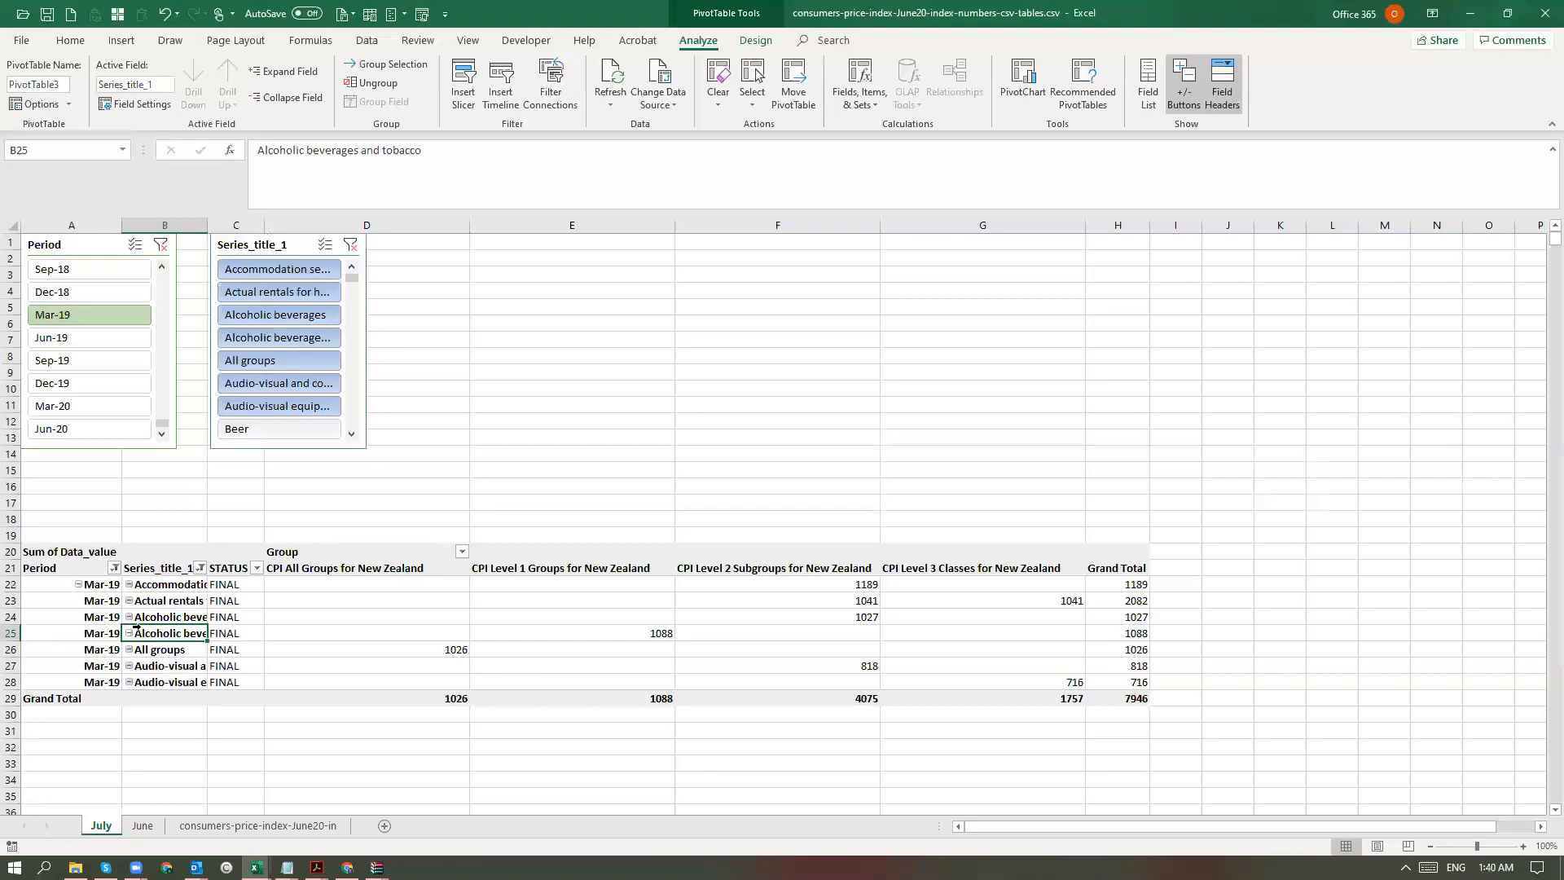
left_click(660, 74)
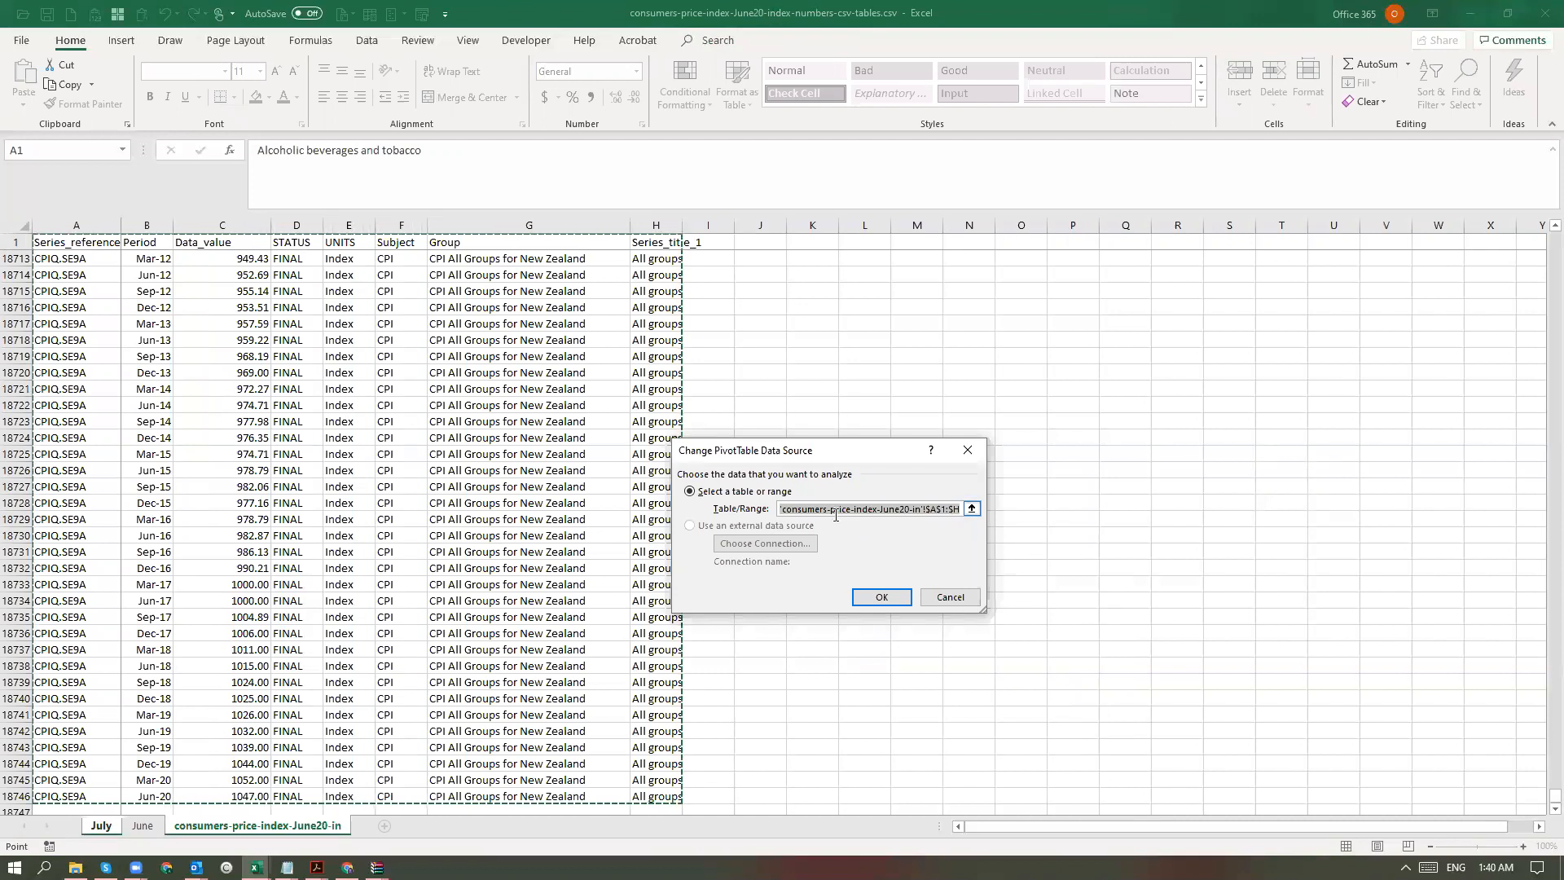
left_click(951, 601)
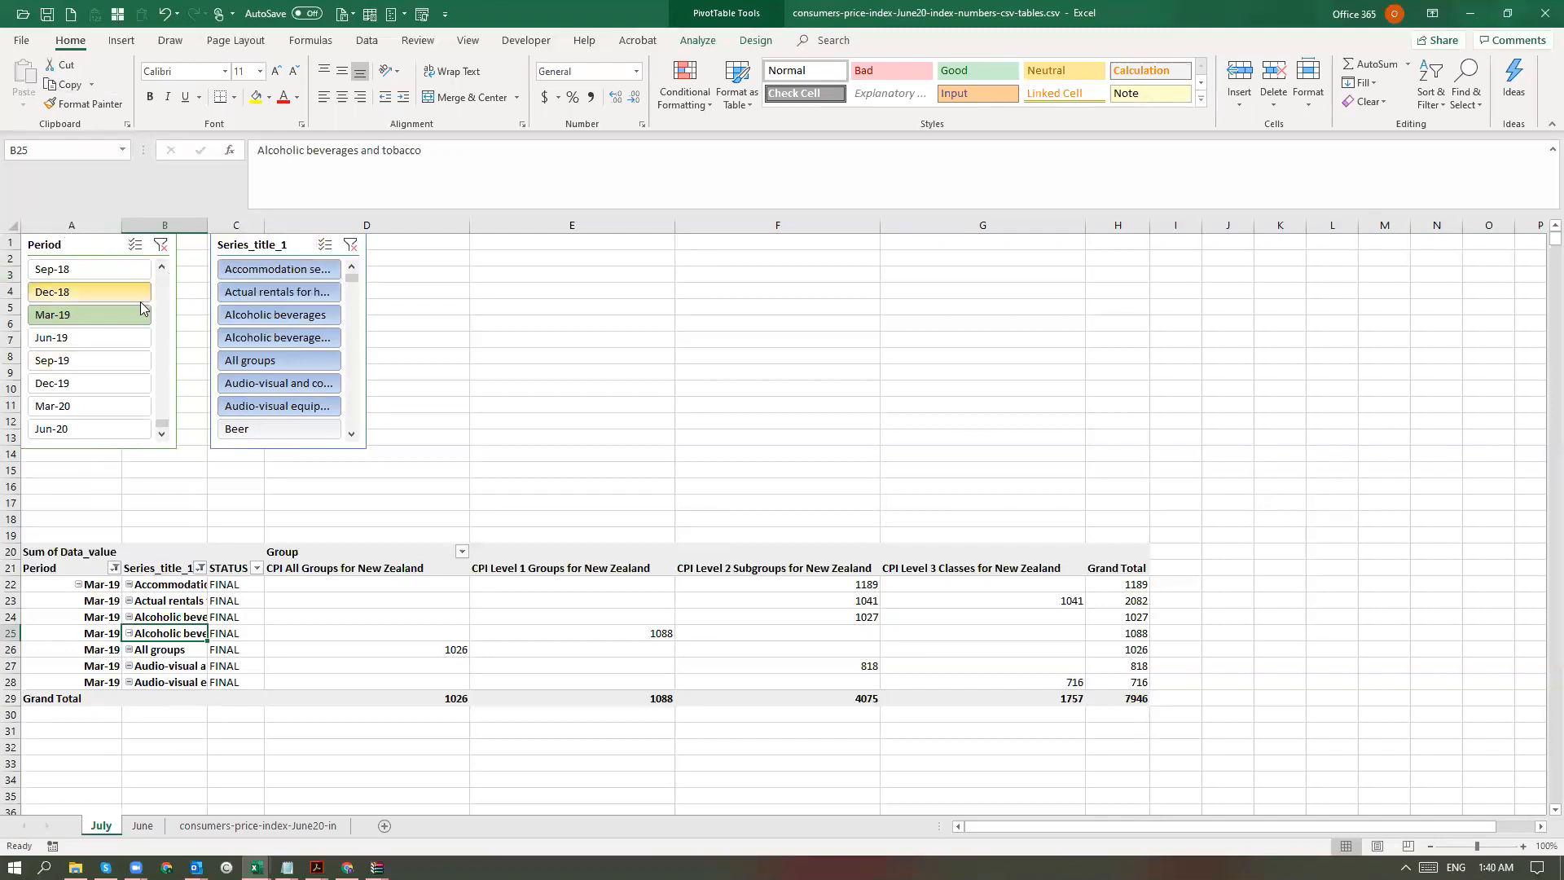
- Examine the July pivot table's Series_title_1 and Group column headings, its STATUS values and the Alcoholic beverages row
left_click(210, 611)
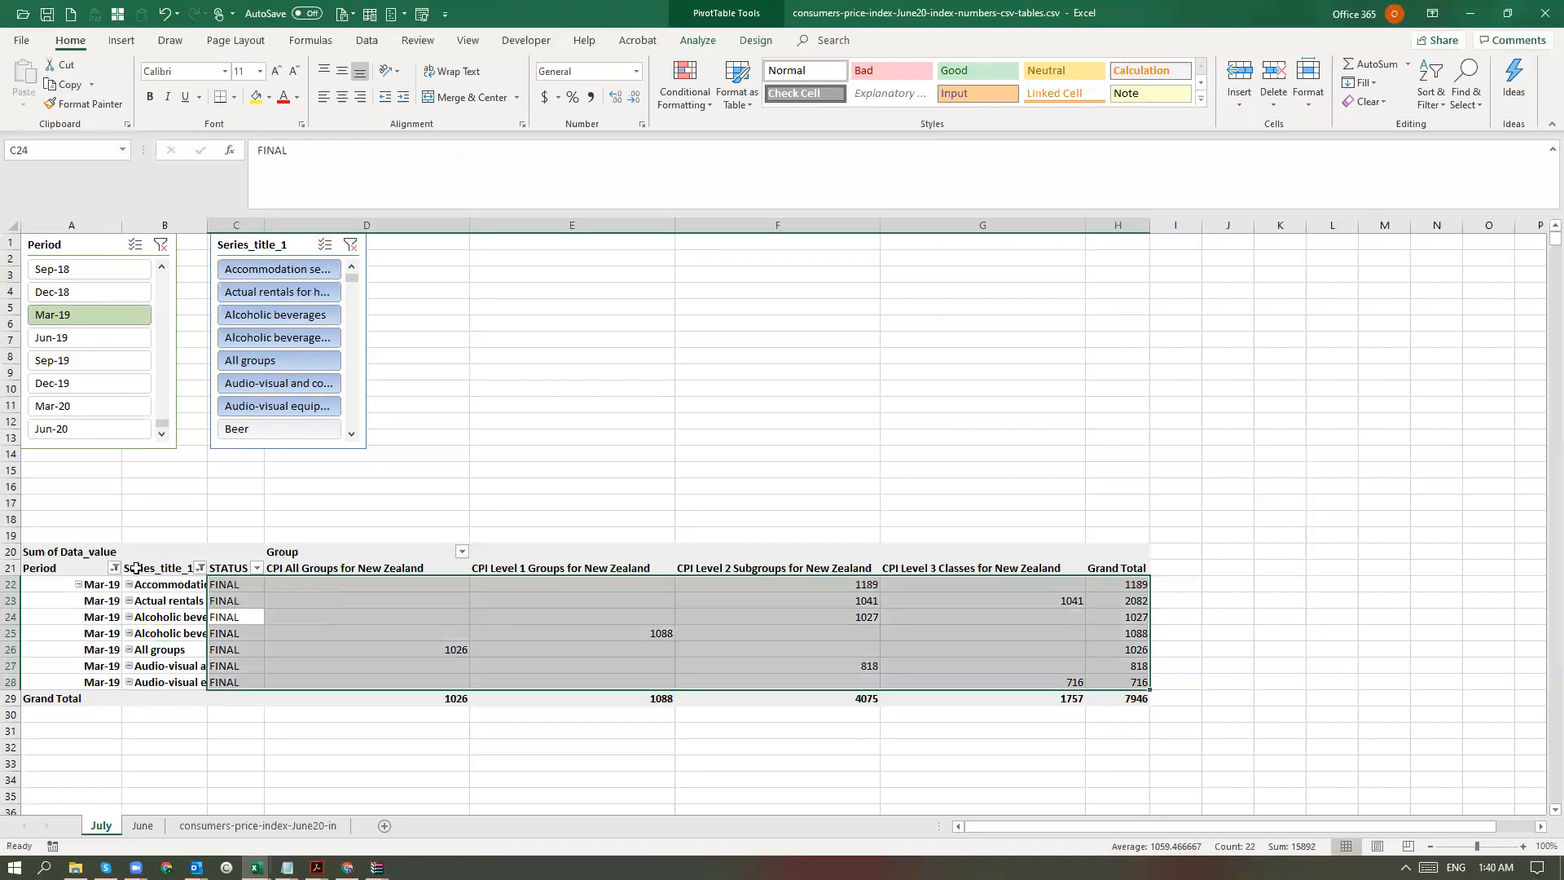
left_click(137, 567)
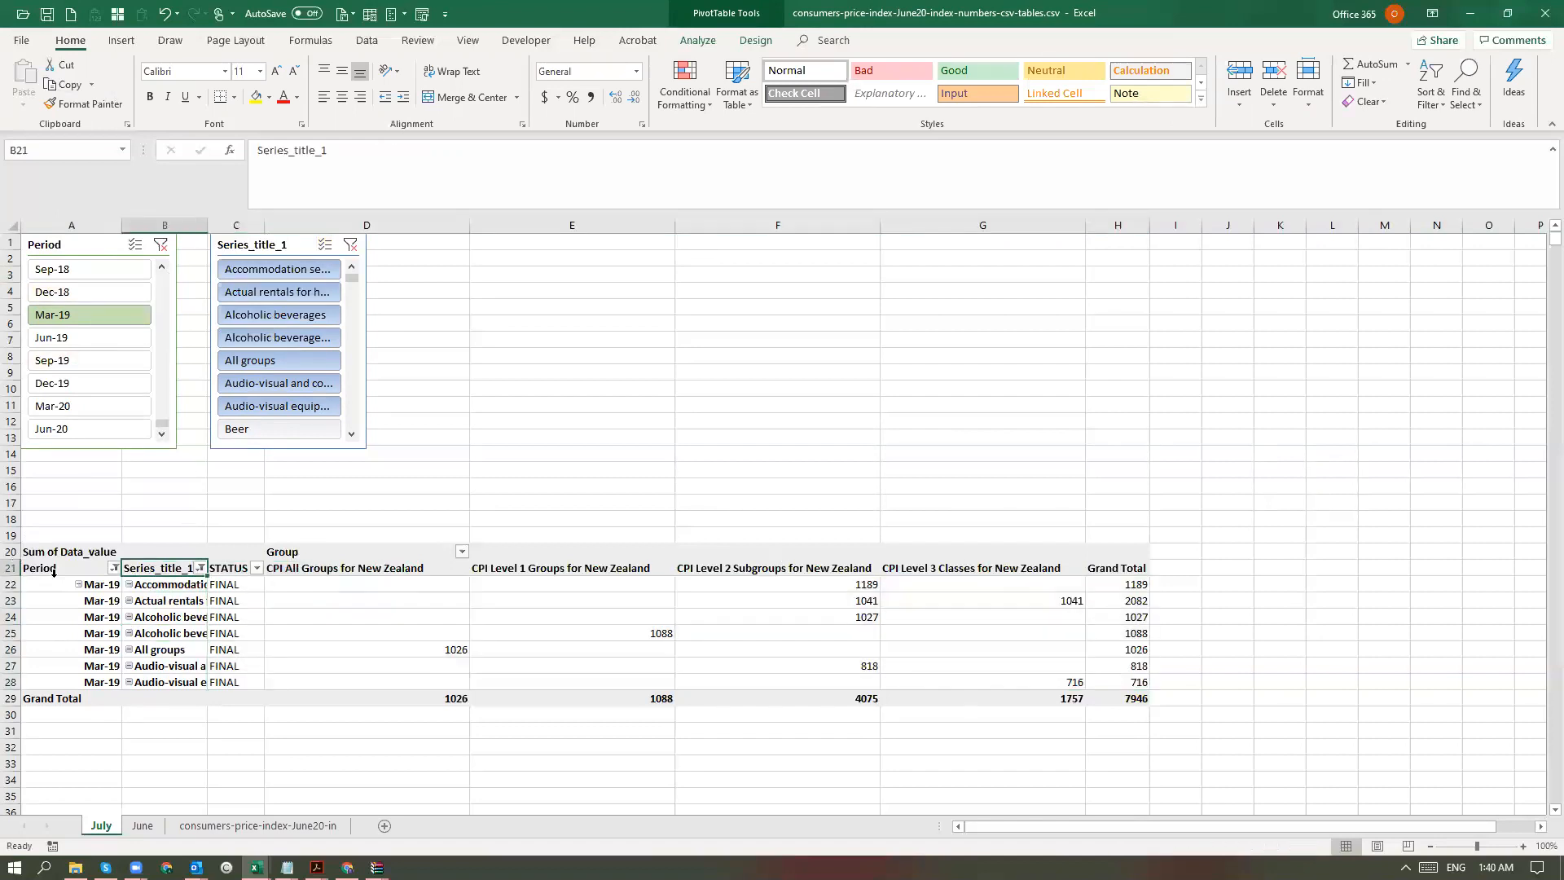
key("Right")
key("Right")
left_click(579, 576)
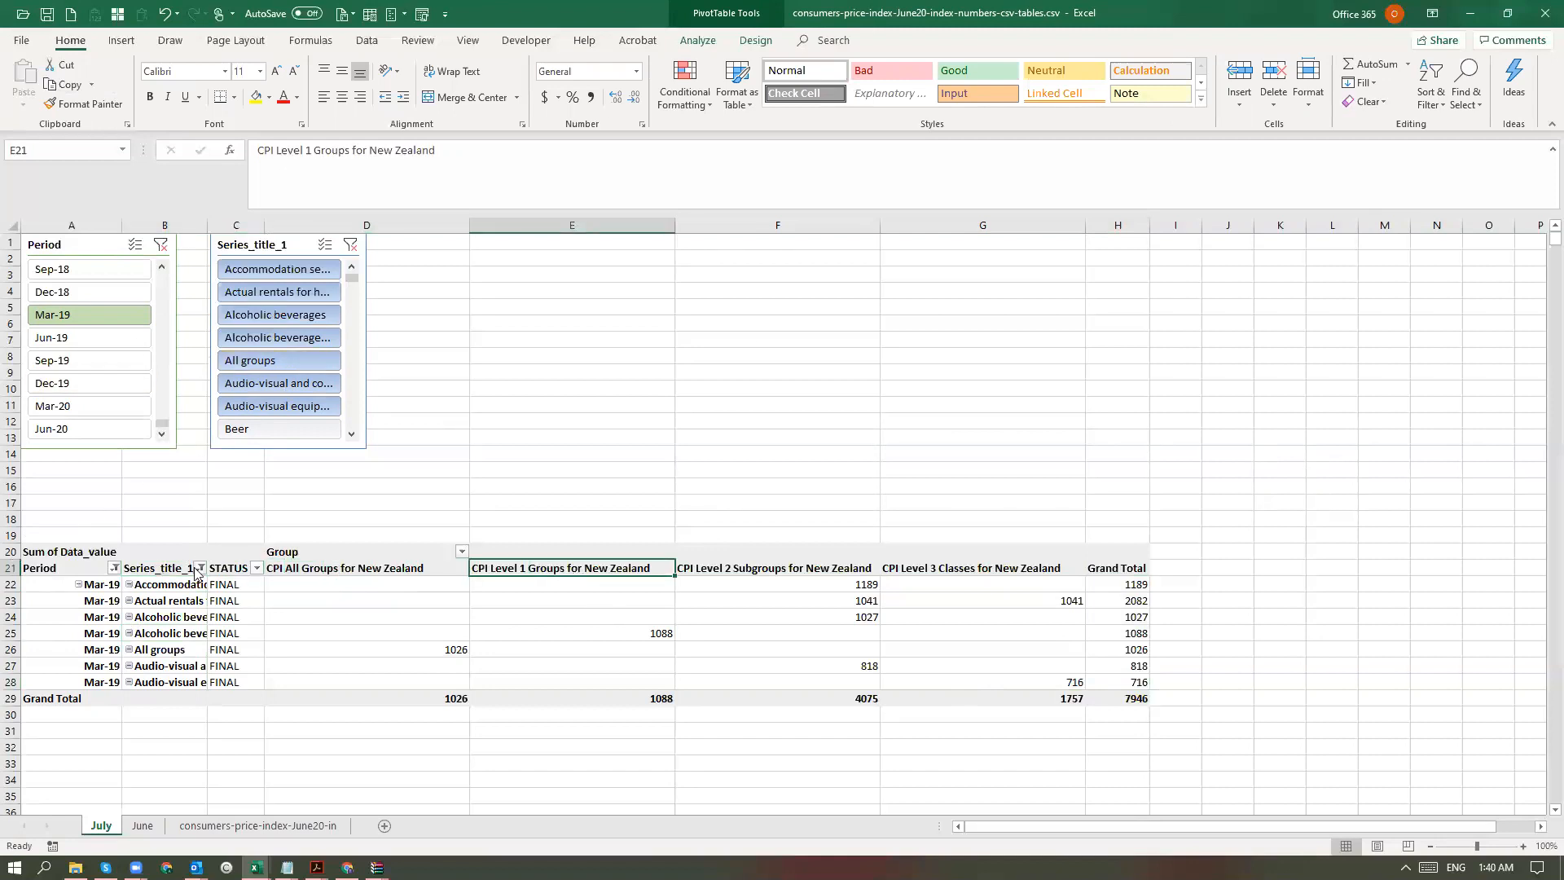
left_click(158, 520)
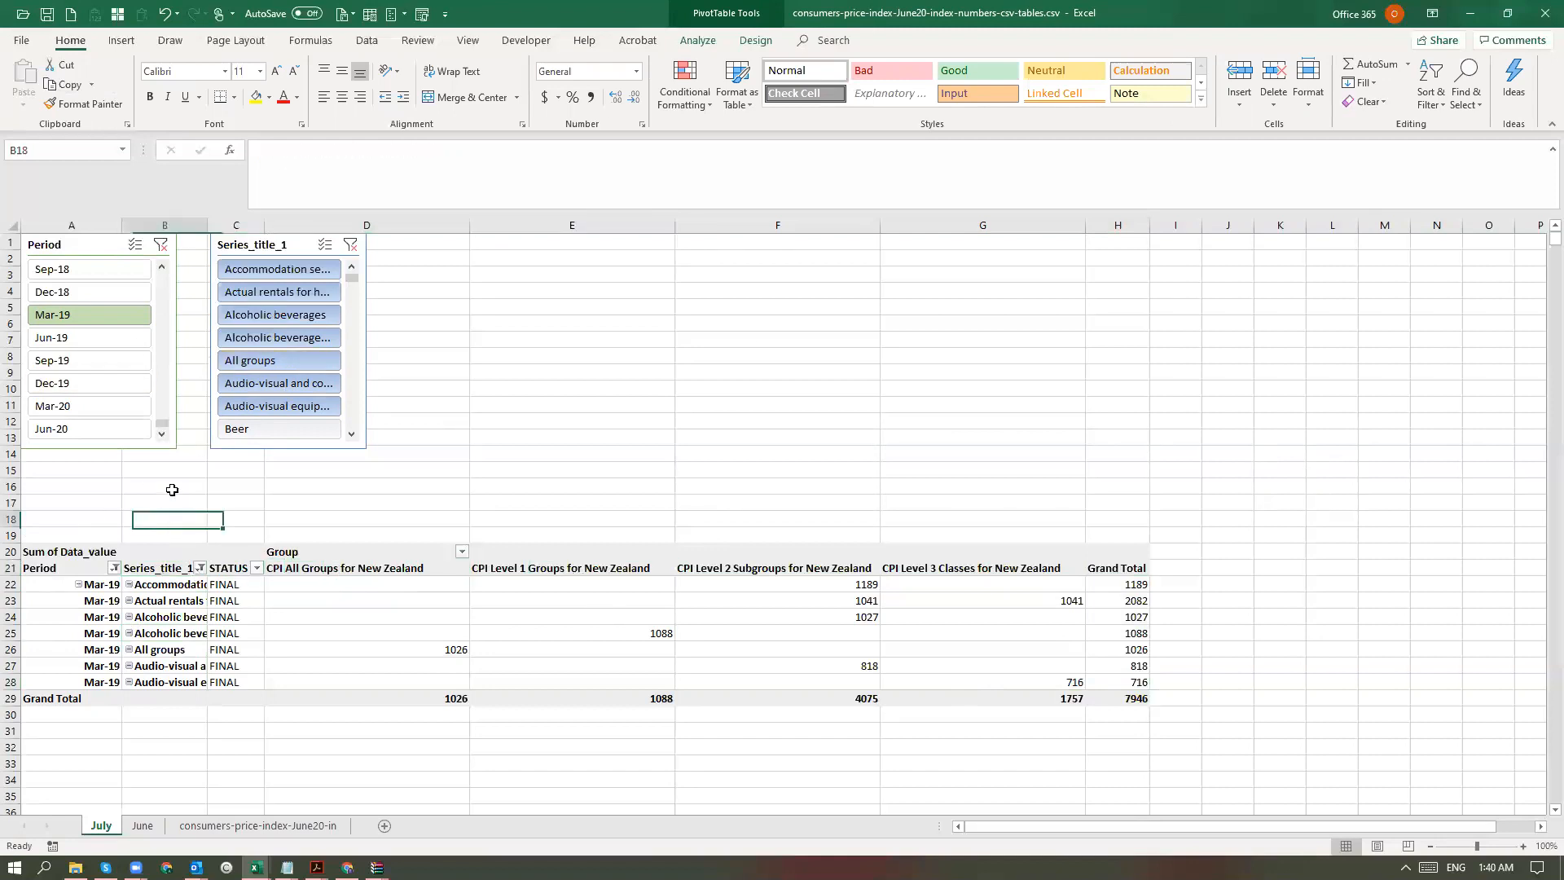
left_click(174, 592)
left_click(121, 621)
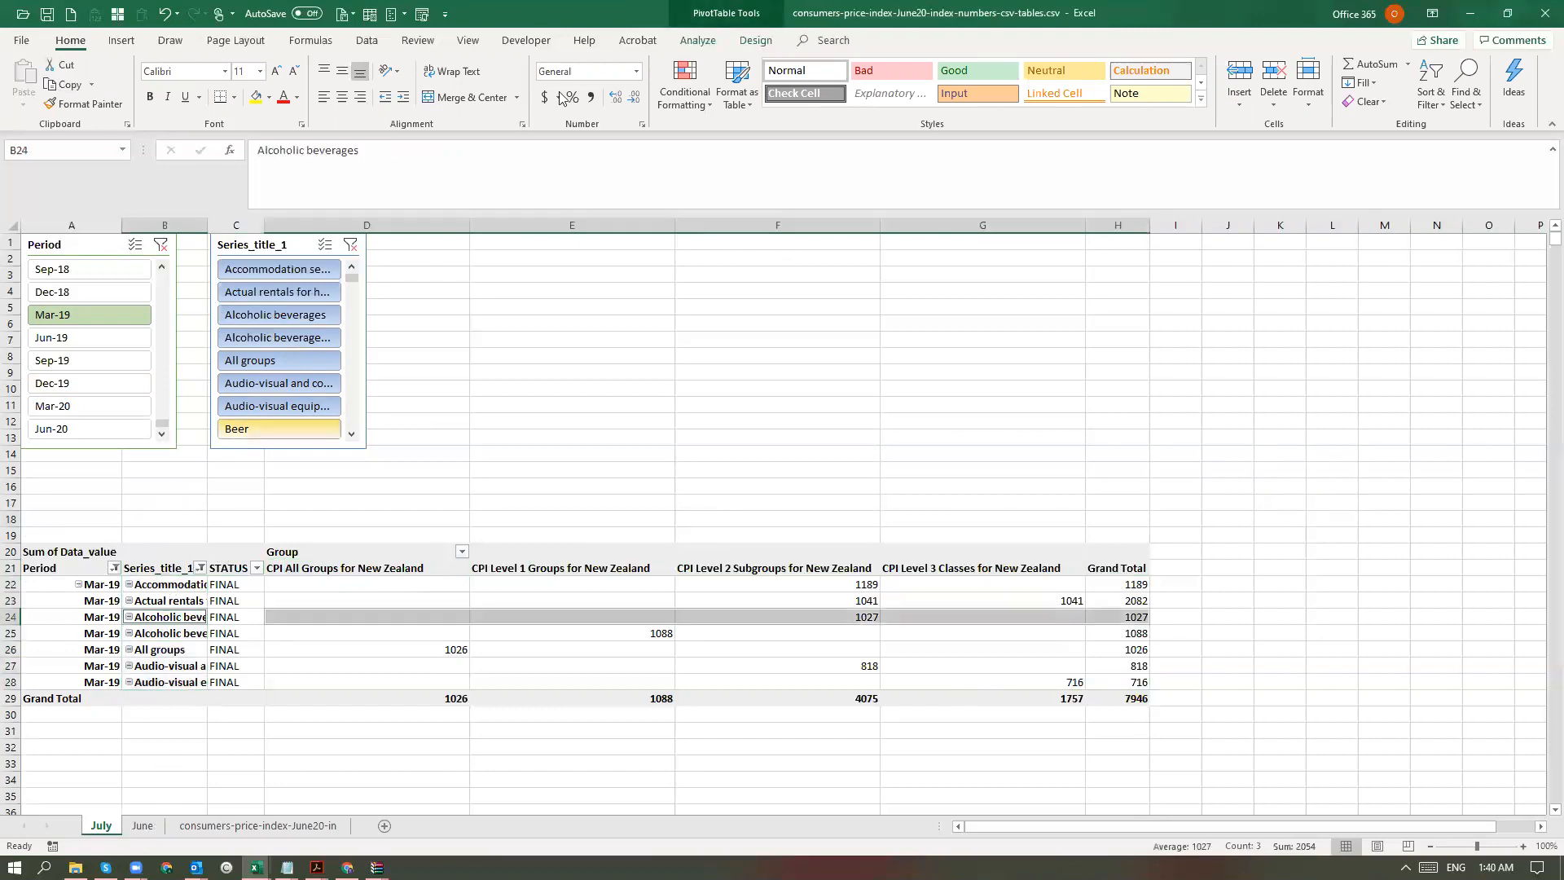
left_click(698, 40)
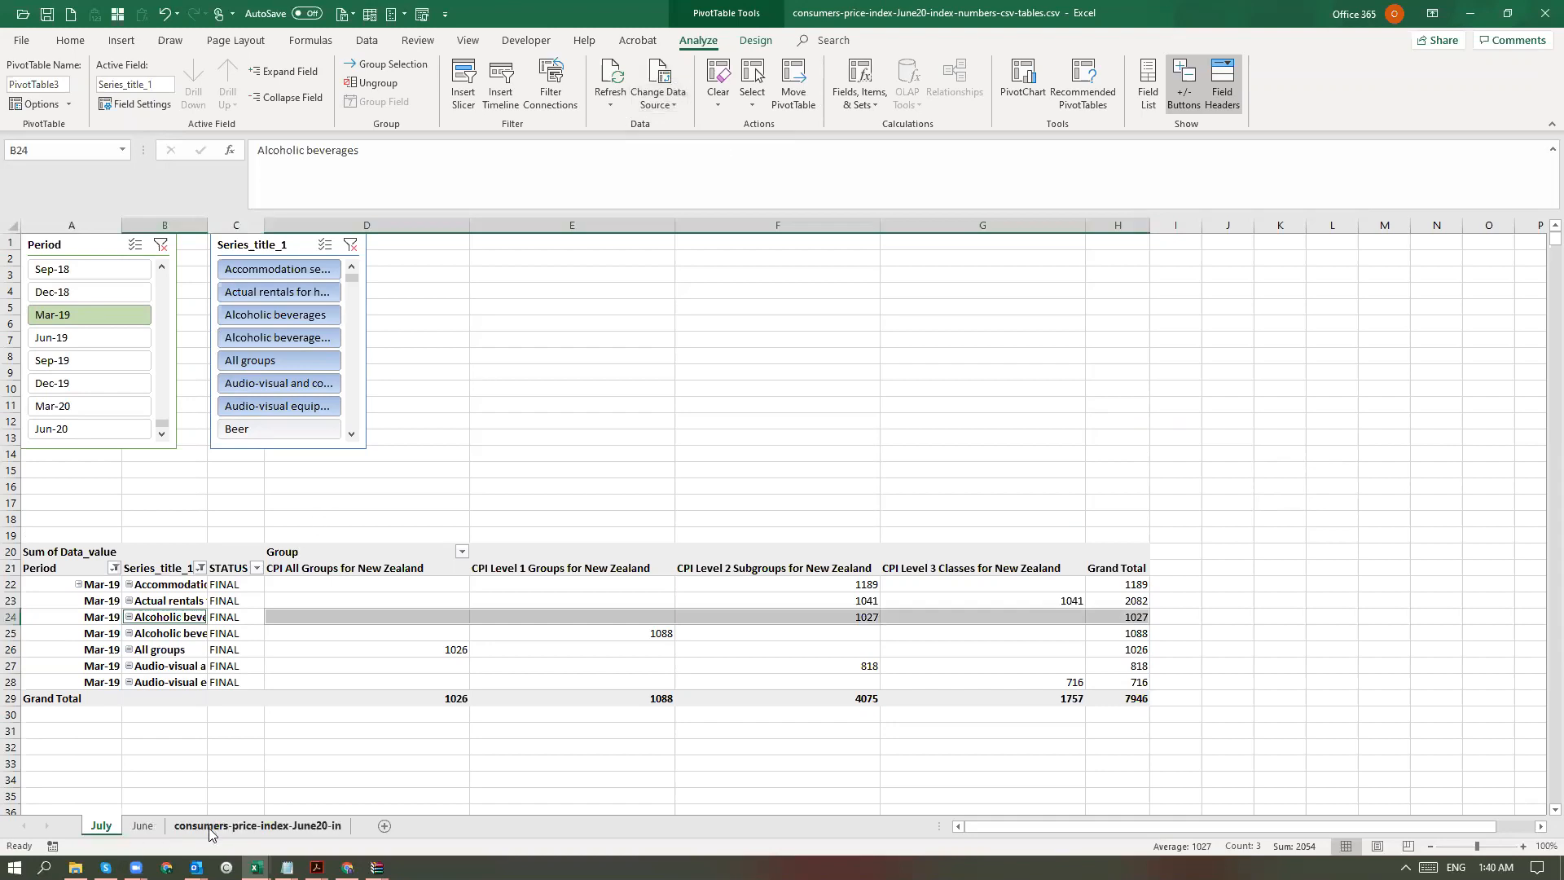
- Inspect the end of the source data on the consumers-price-index-June20-in sheet and select empty cell A18749 below it
left_click(258, 825)
scroll(49, 709, "down", 20)
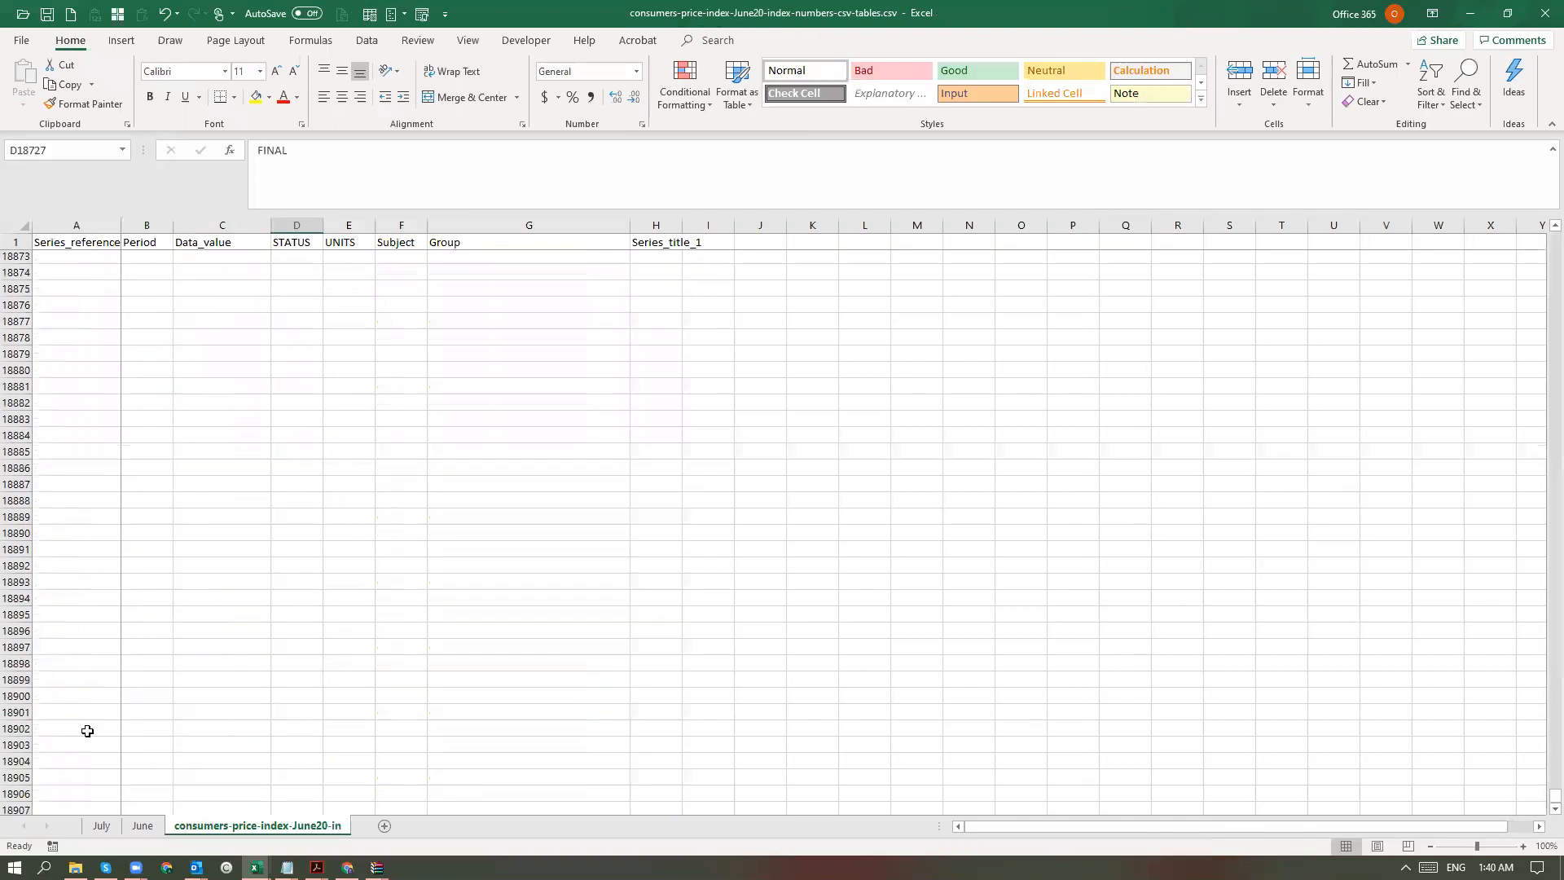
scroll(206, 664, "up", 20)
scroll(193, 660, "down", 20)
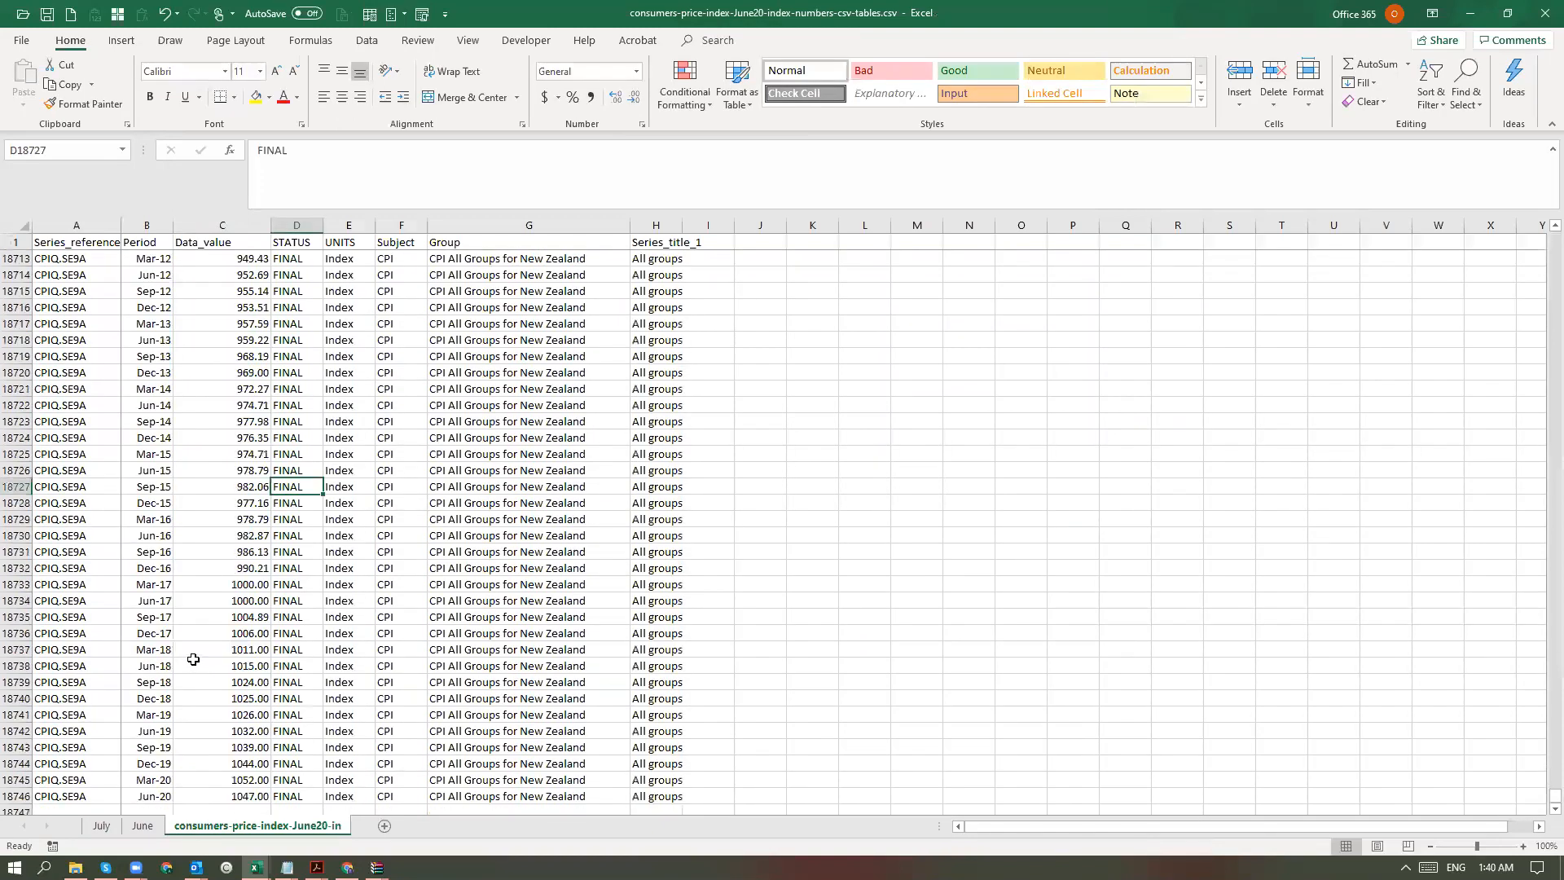
left_click(70, 291)
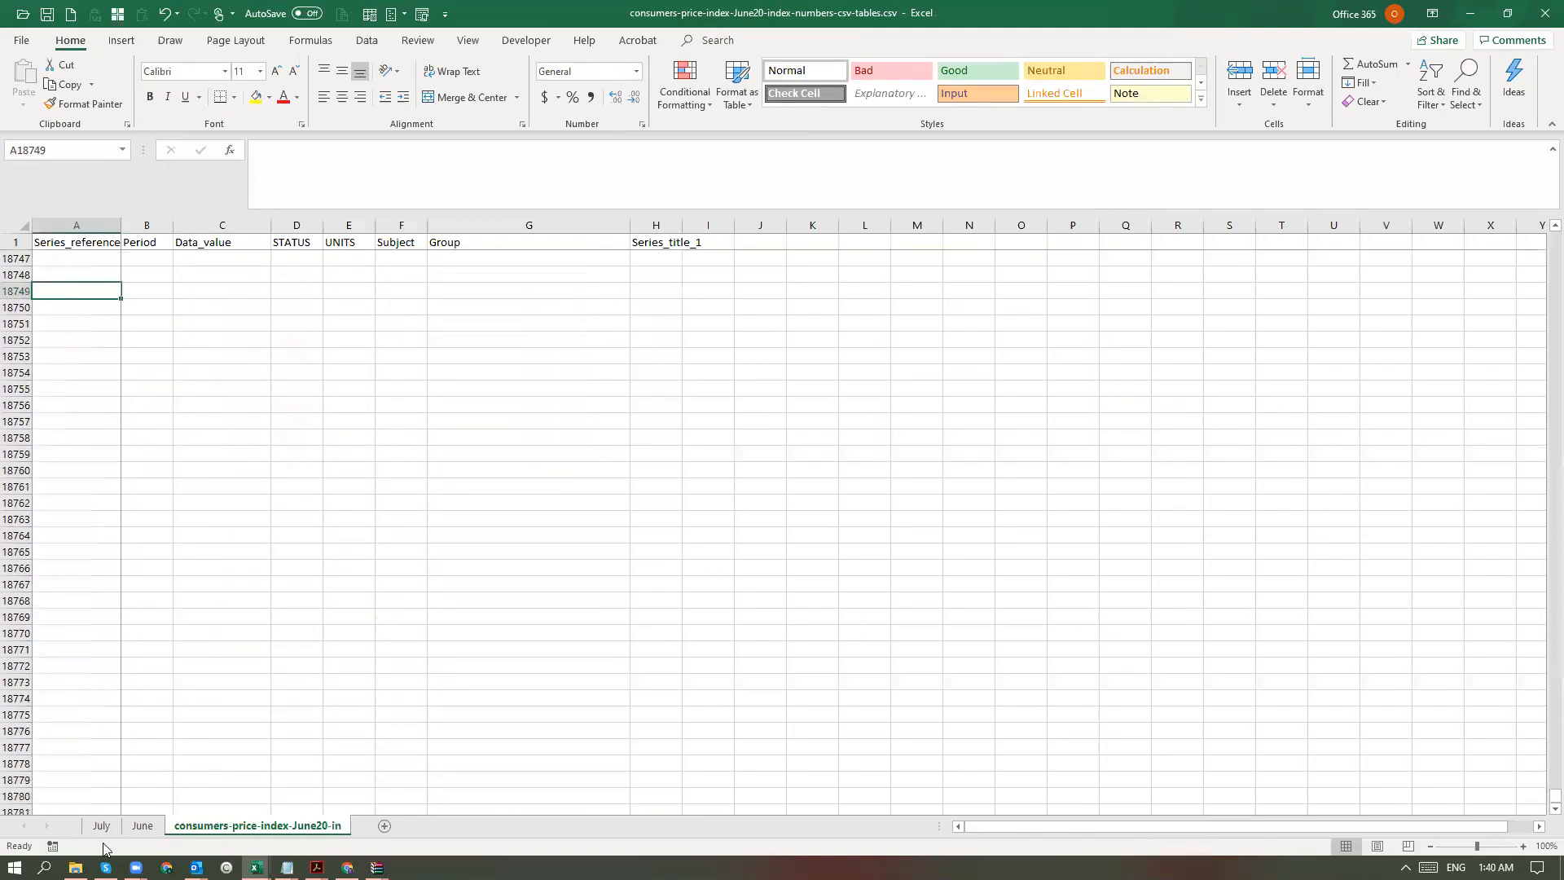
- Change the June pivot table's data source so its range starts at A1 and extends down to row 18750 in column H
left_click(143, 826)
left_click(203, 630)
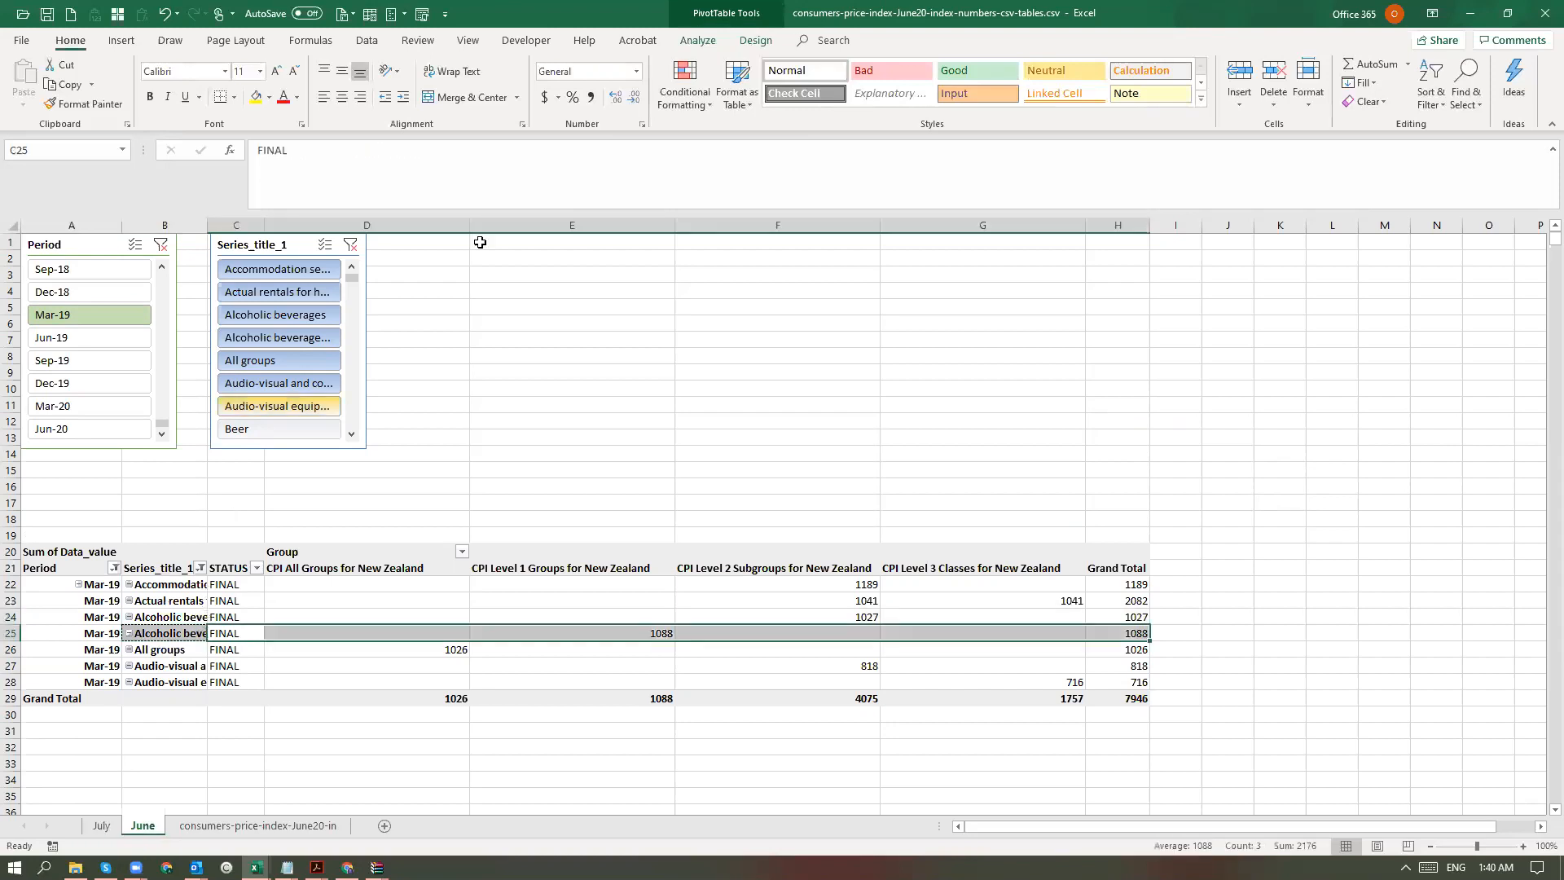
left_click(722, 36)
left_click(658, 75)
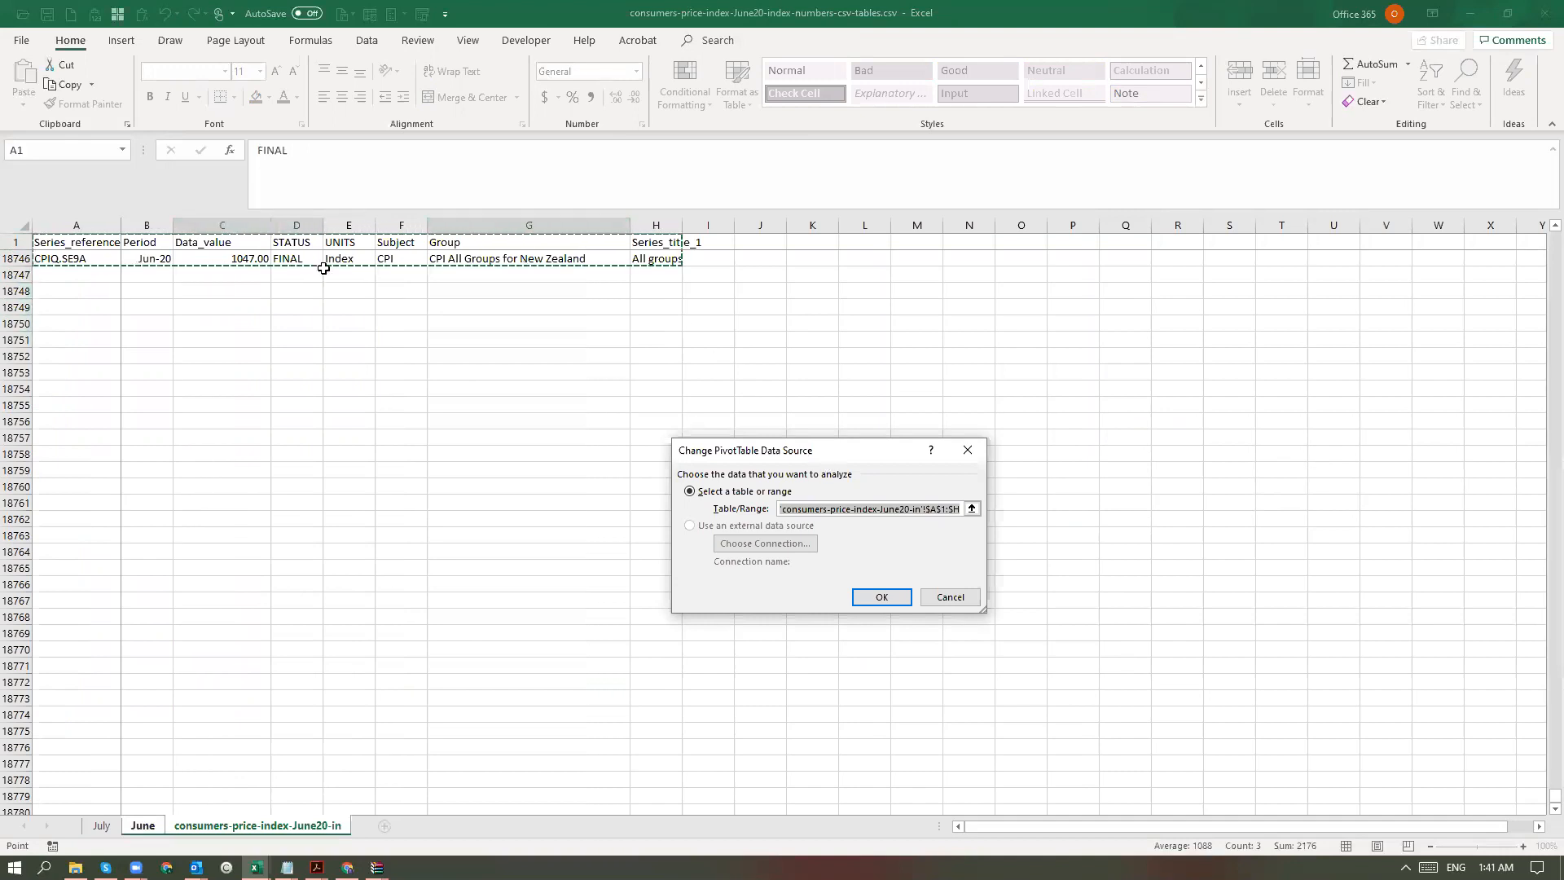
left_click(62, 242)
key("ctrl+shift+Right")
key("ctrl+shift+Down")
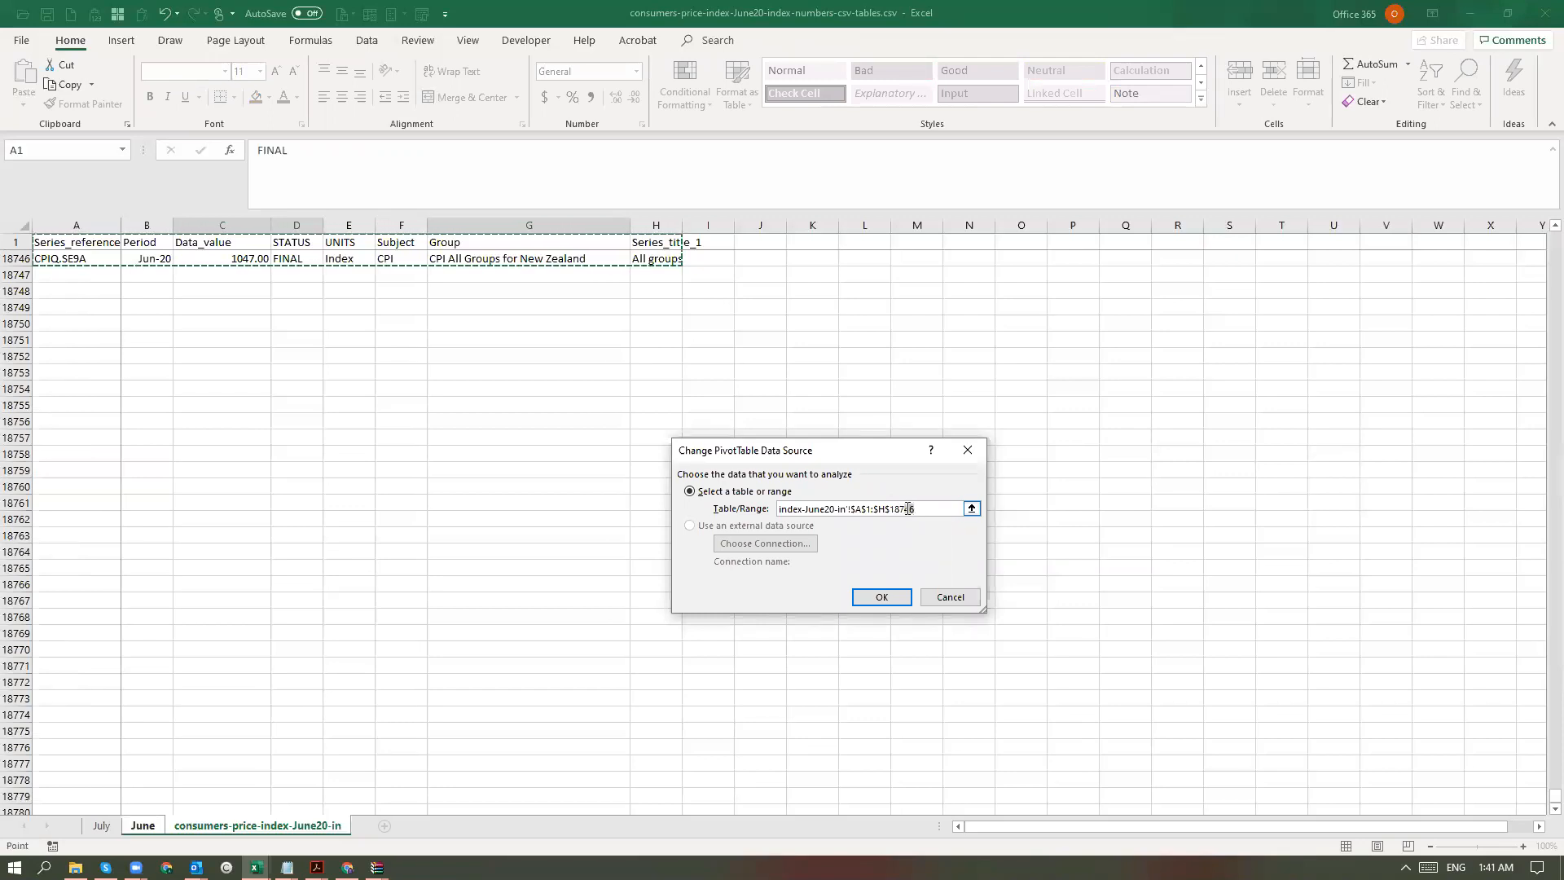
left_click_drag(908, 508, 926, 525)
type("50")
left_click(874, 602)
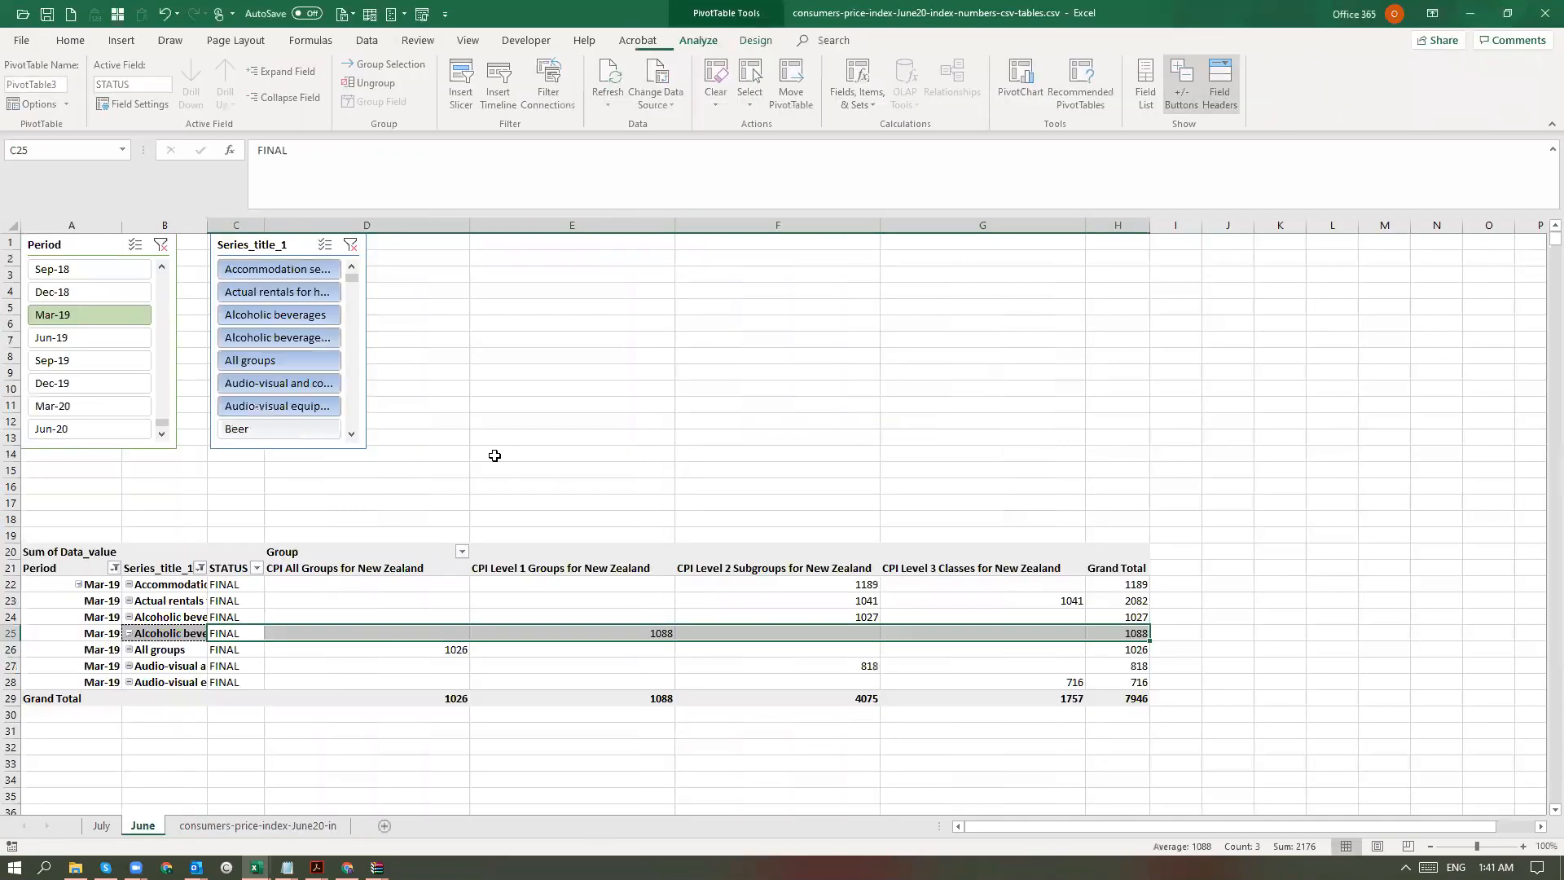
- Clear all filters from the June pivot table
left_click(254, 641)
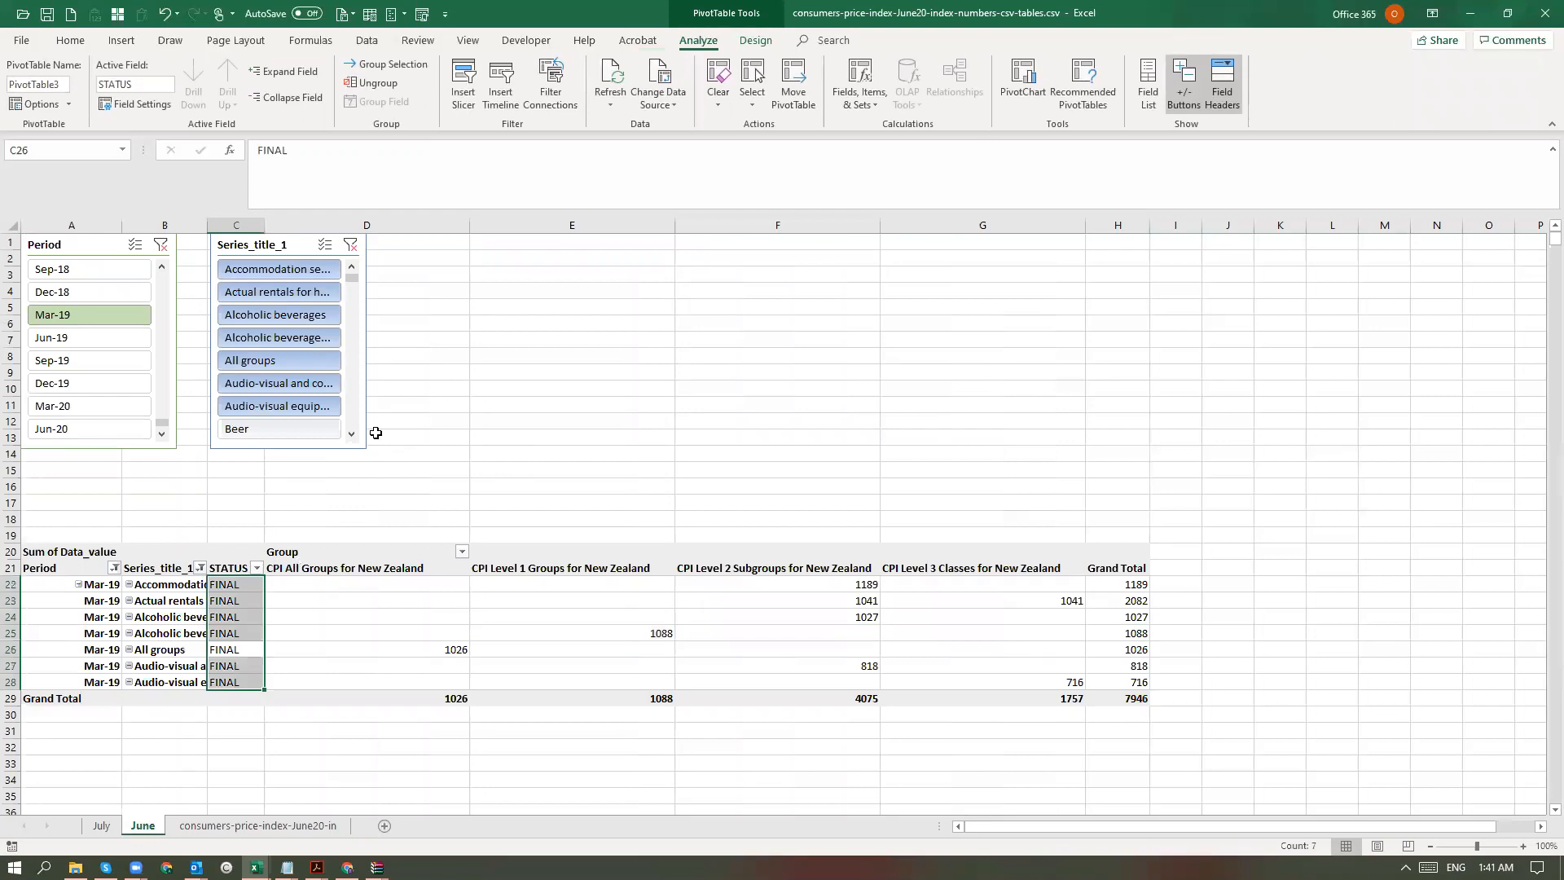
left_click(376, 435)
left_click(204, 588)
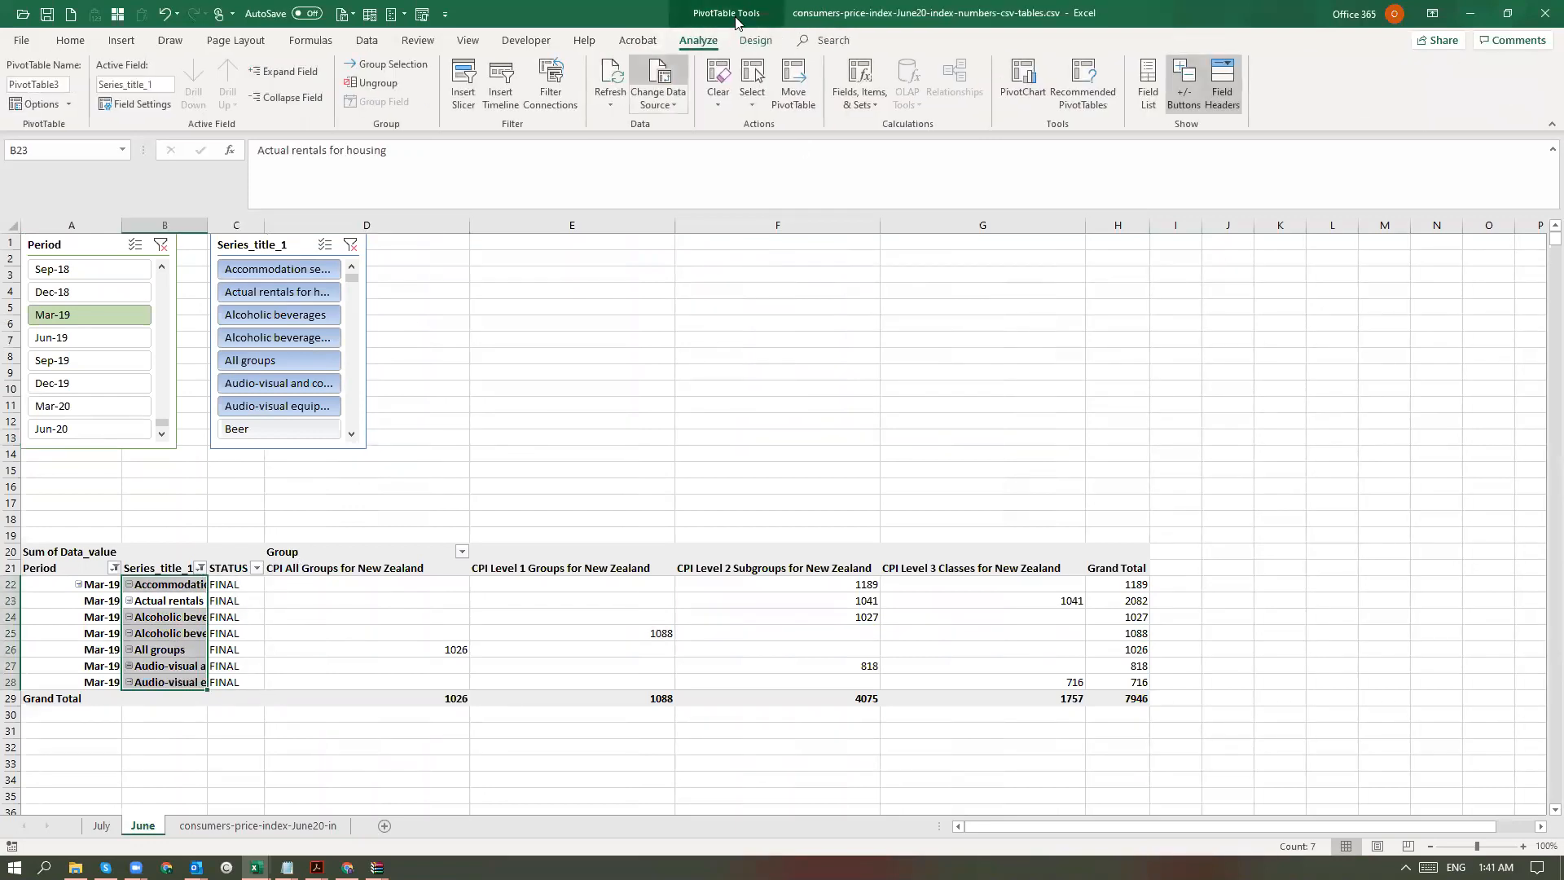
left_click(717, 85)
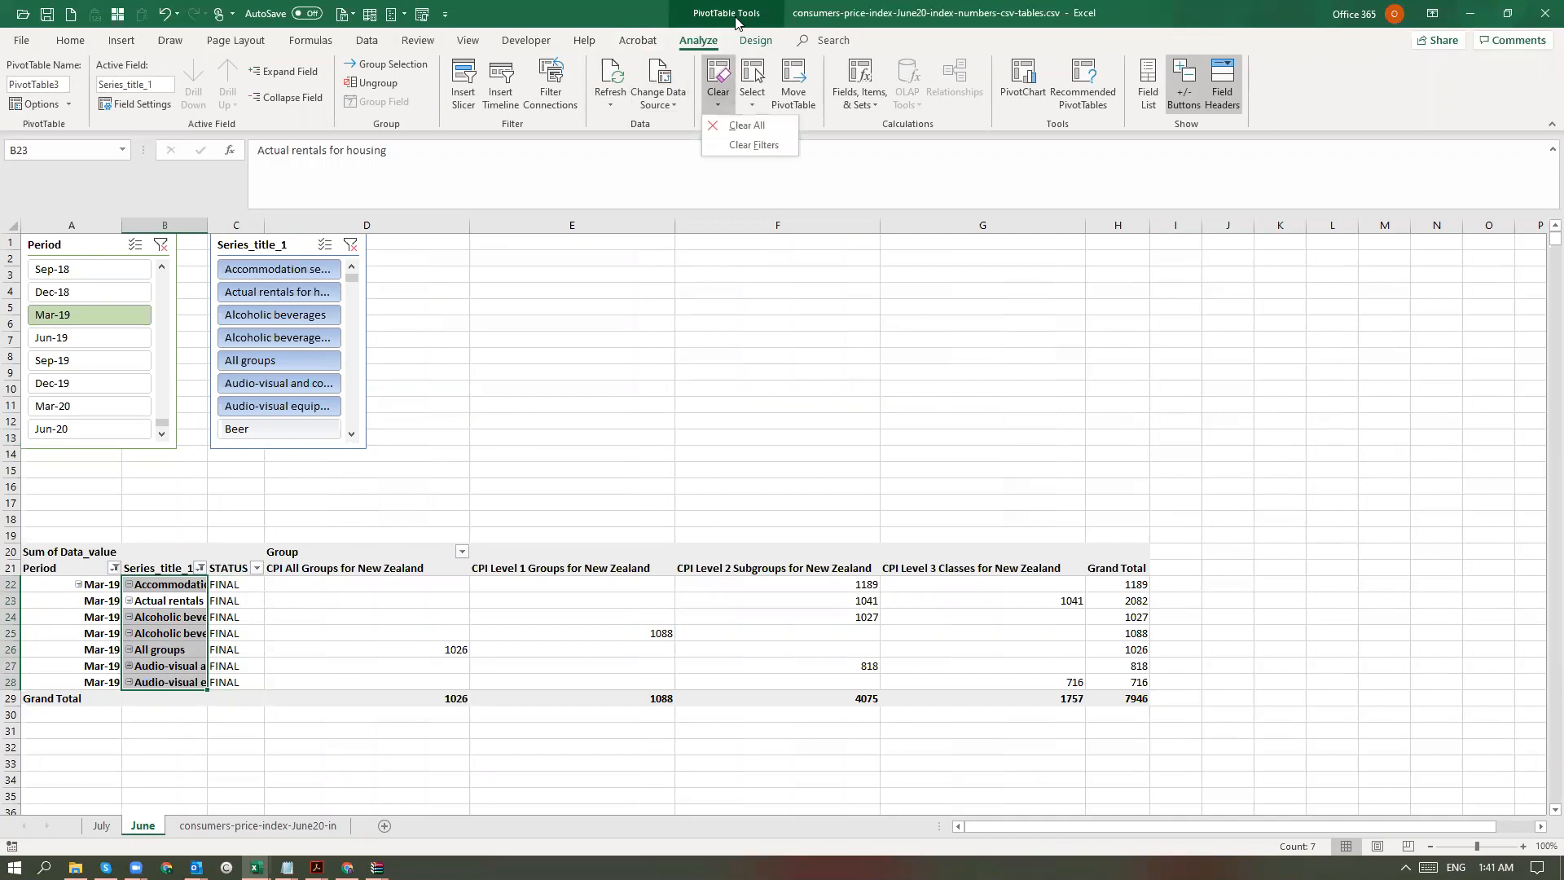
left_click(737, 147)
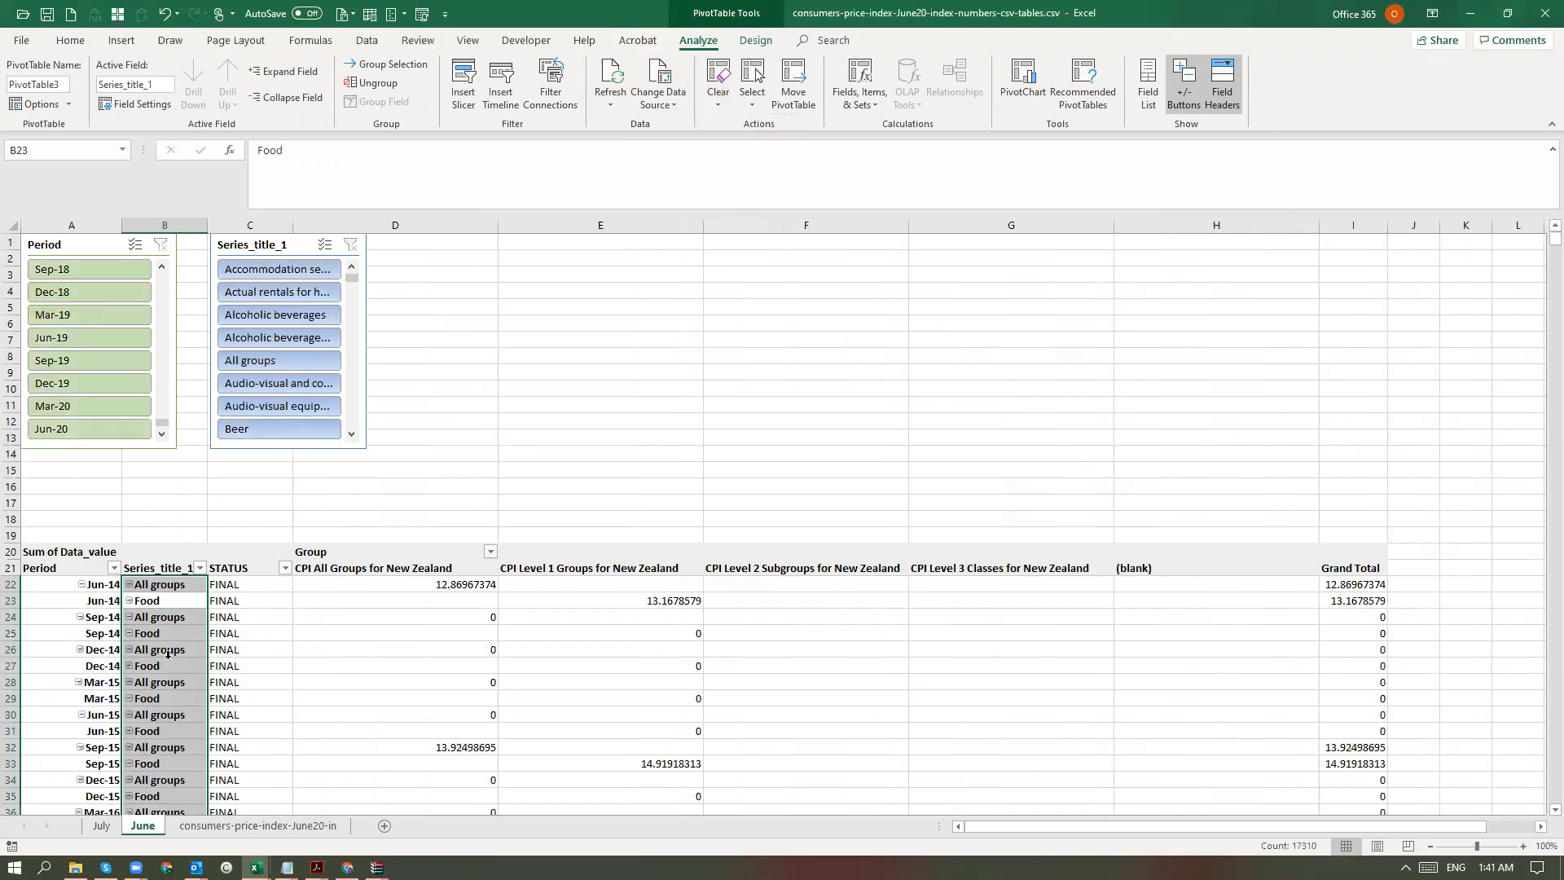
- Clear all fields from the June pivot table with Clear All, and undo that clearing
left_click(718, 90)
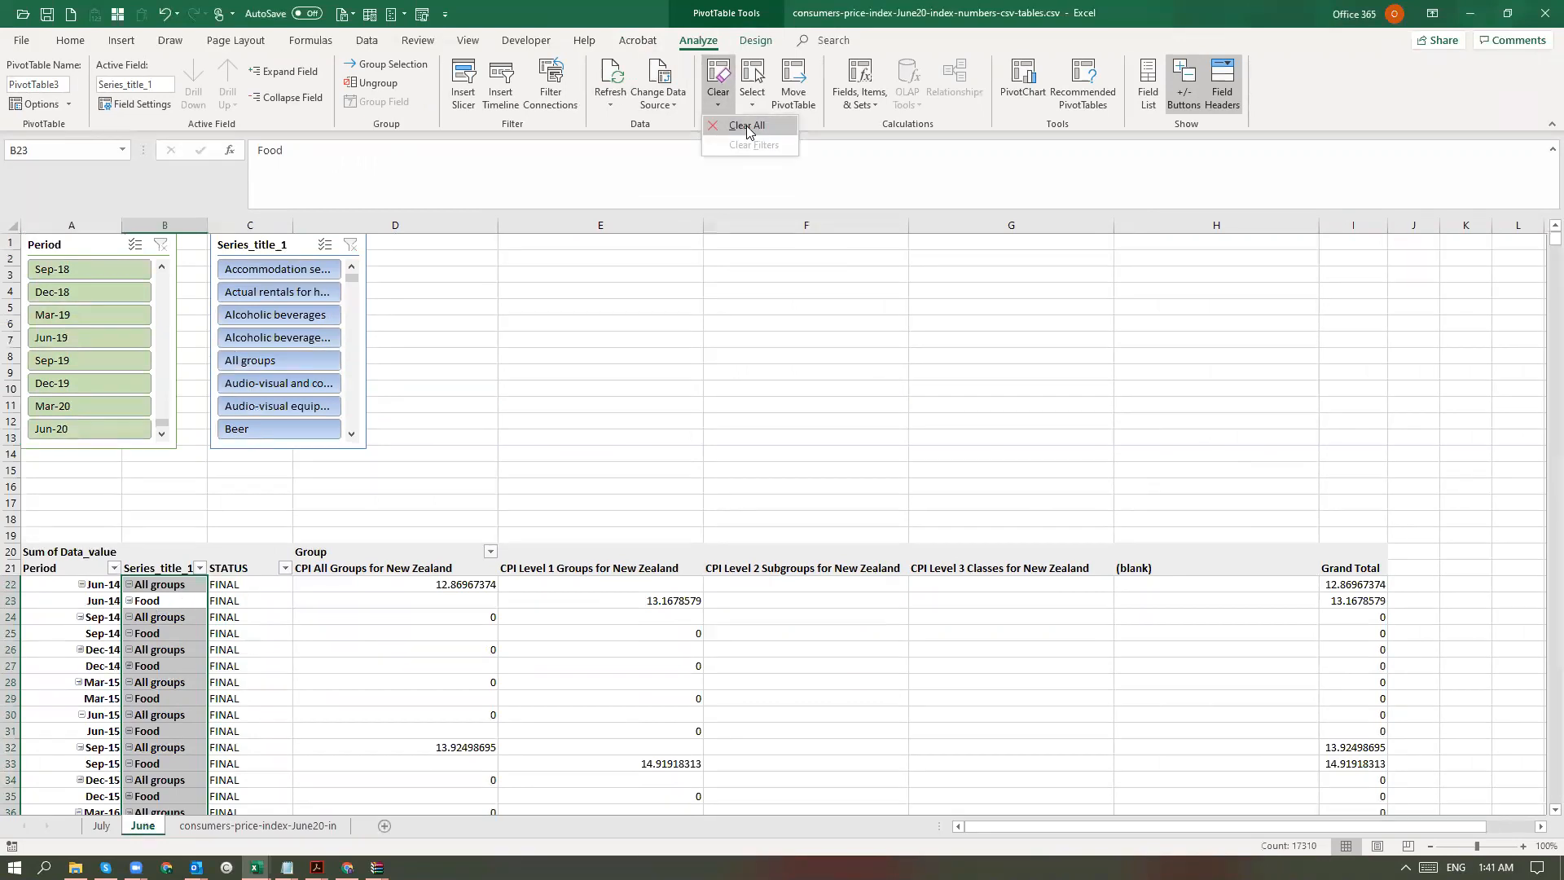
left_click(760, 127)
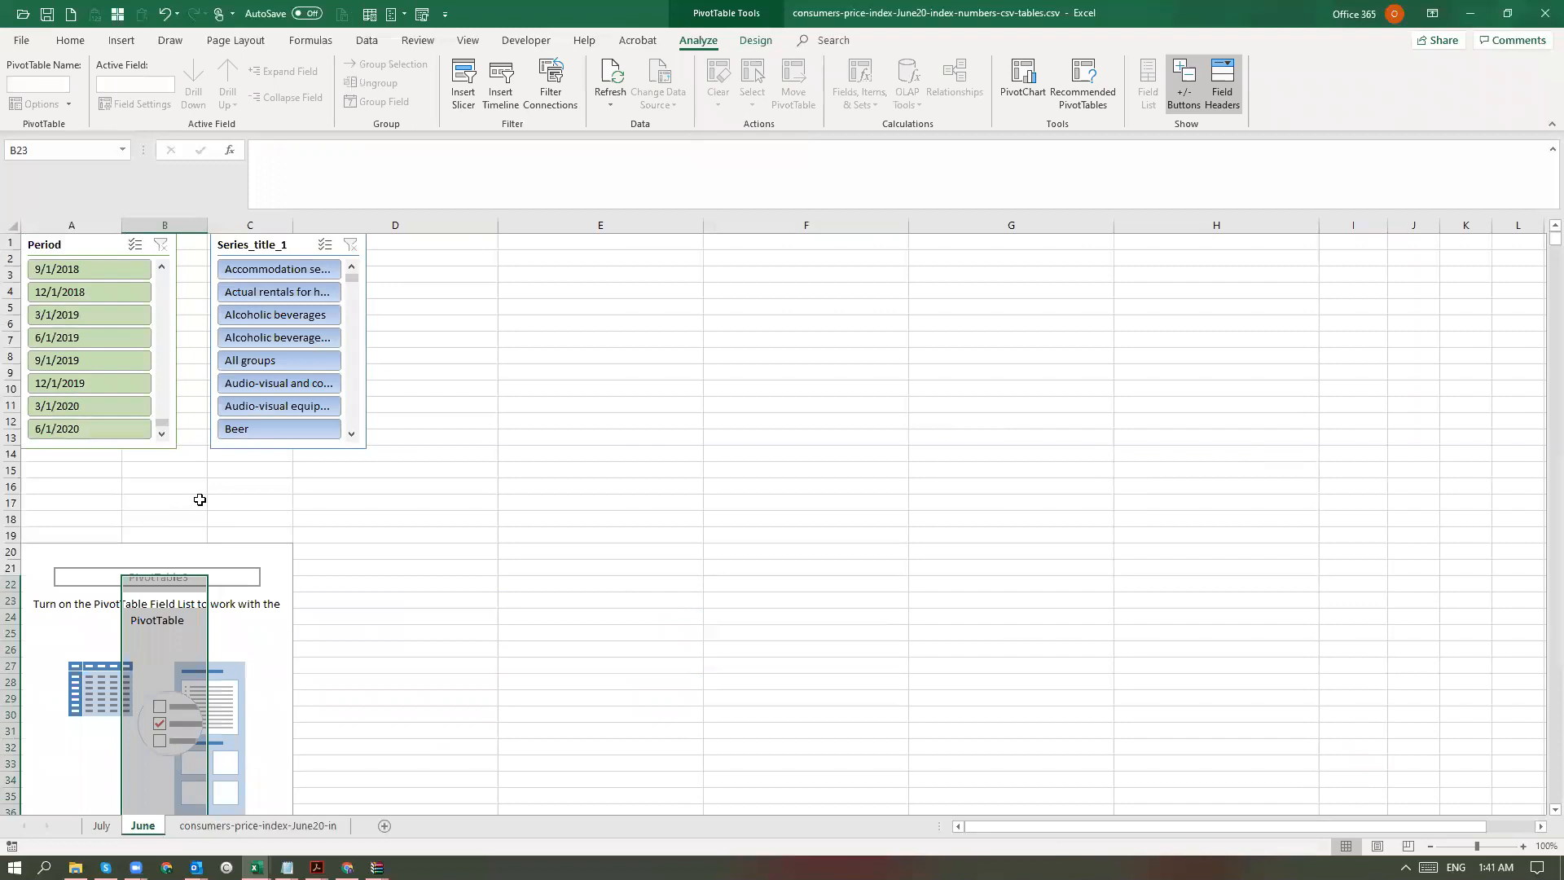
left_click(200, 500)
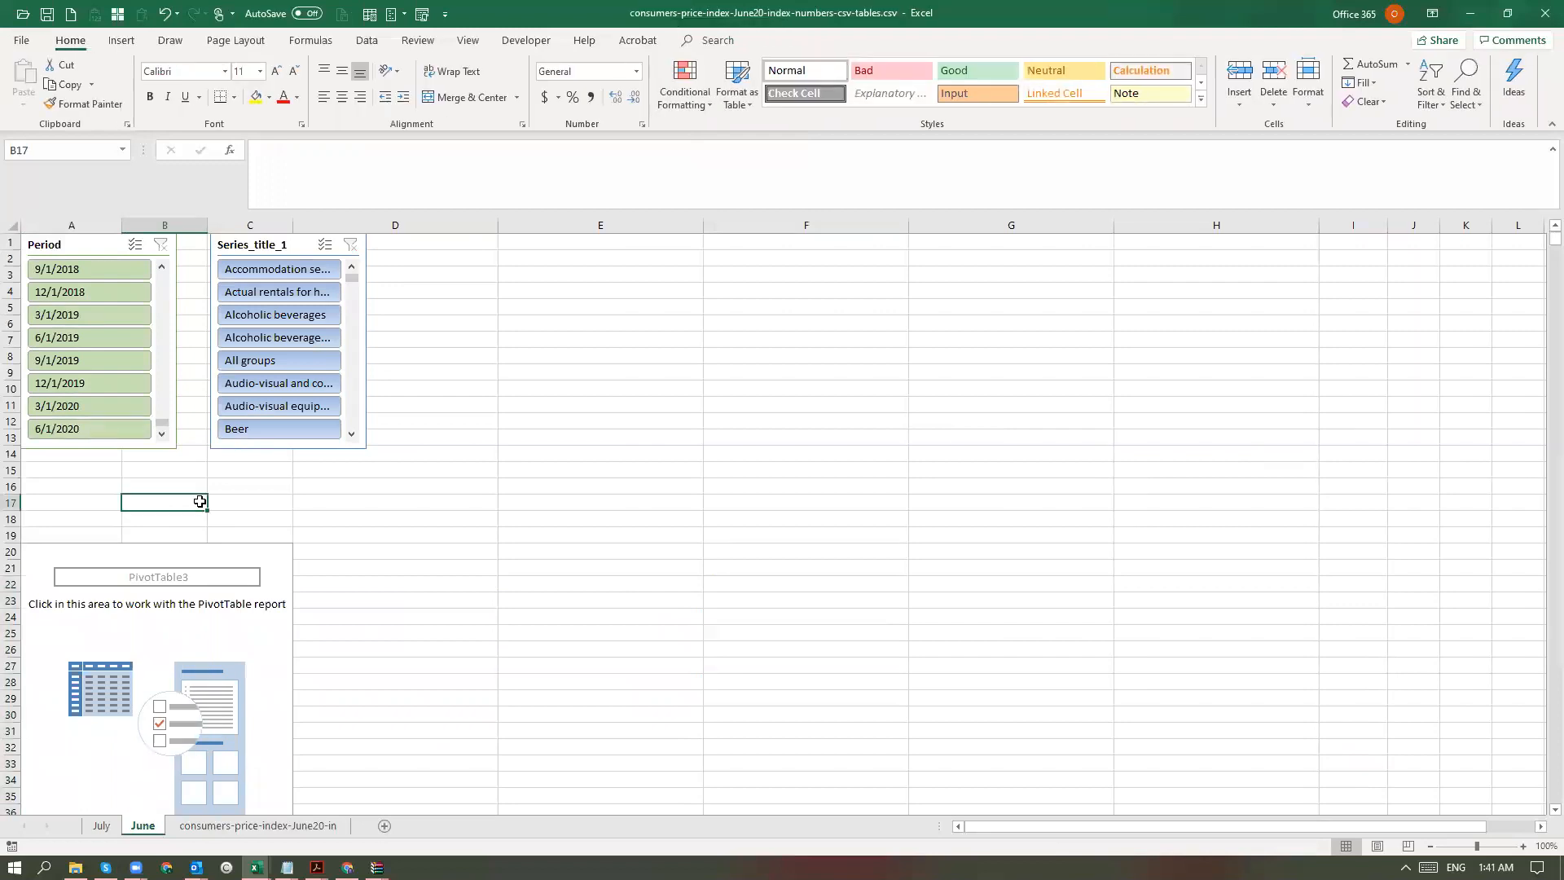
left_click(162, 600)
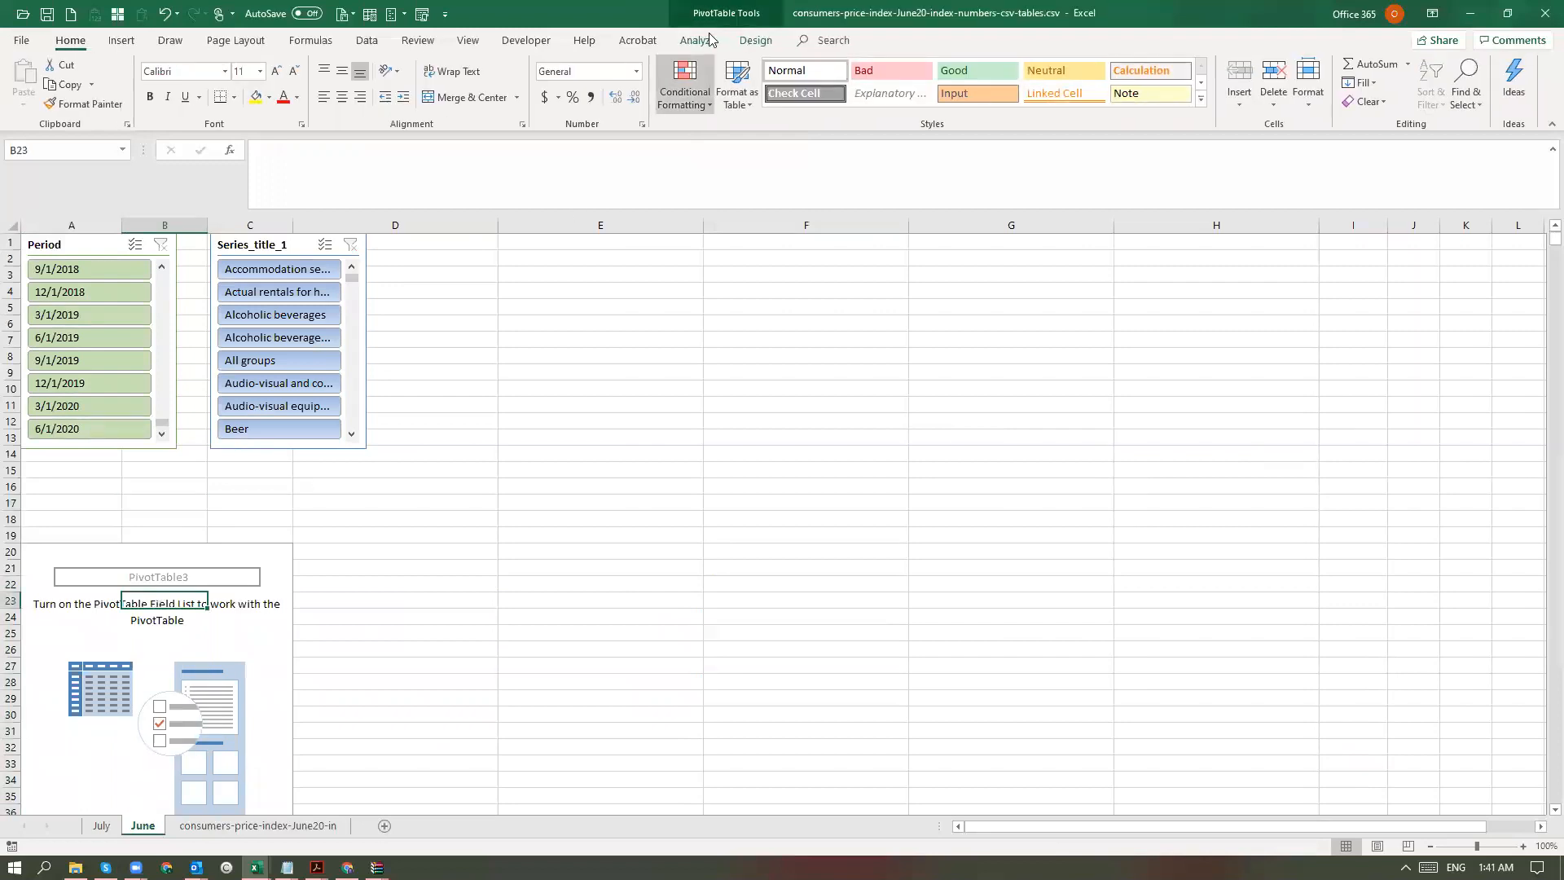
key("ctrl+z")
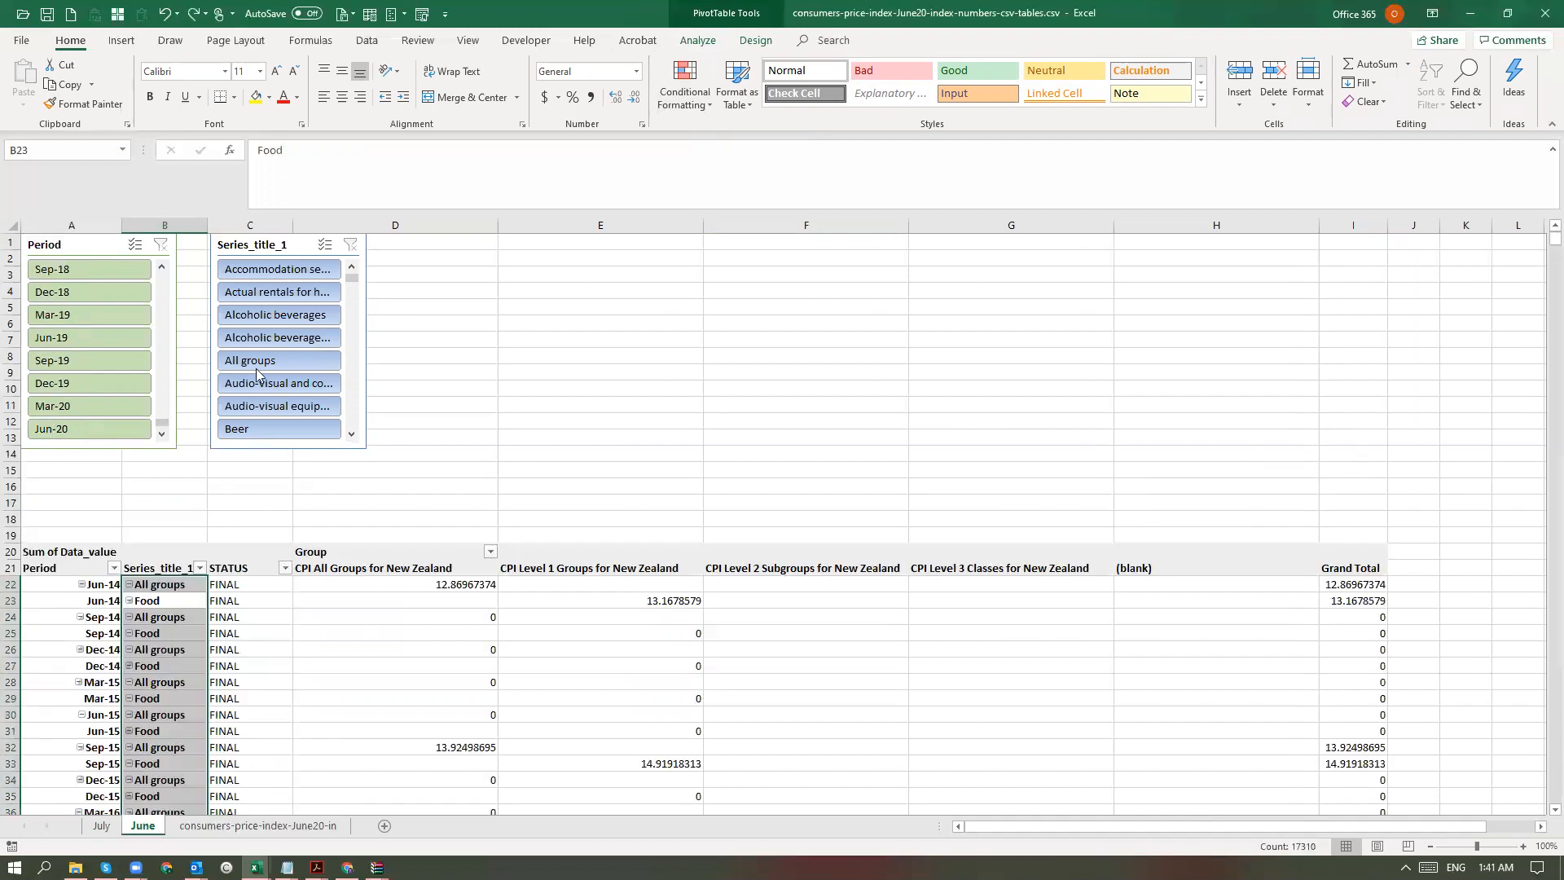
- Enter the note "Ctrl + Z" in cell E6 of the June sheet, and delete it
left_click(582, 320)
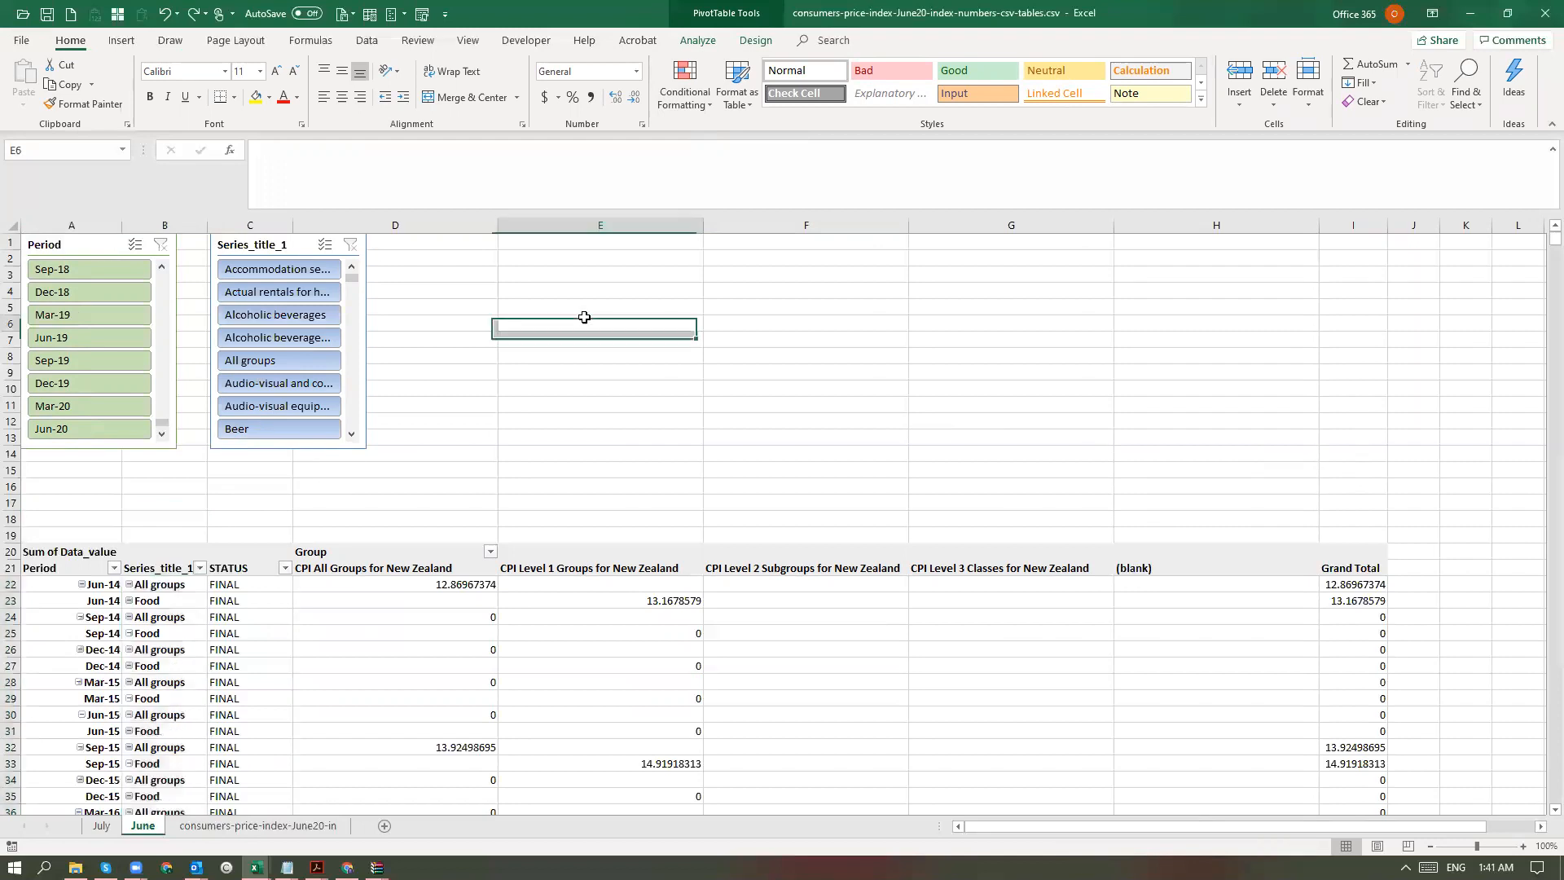
type("CV")
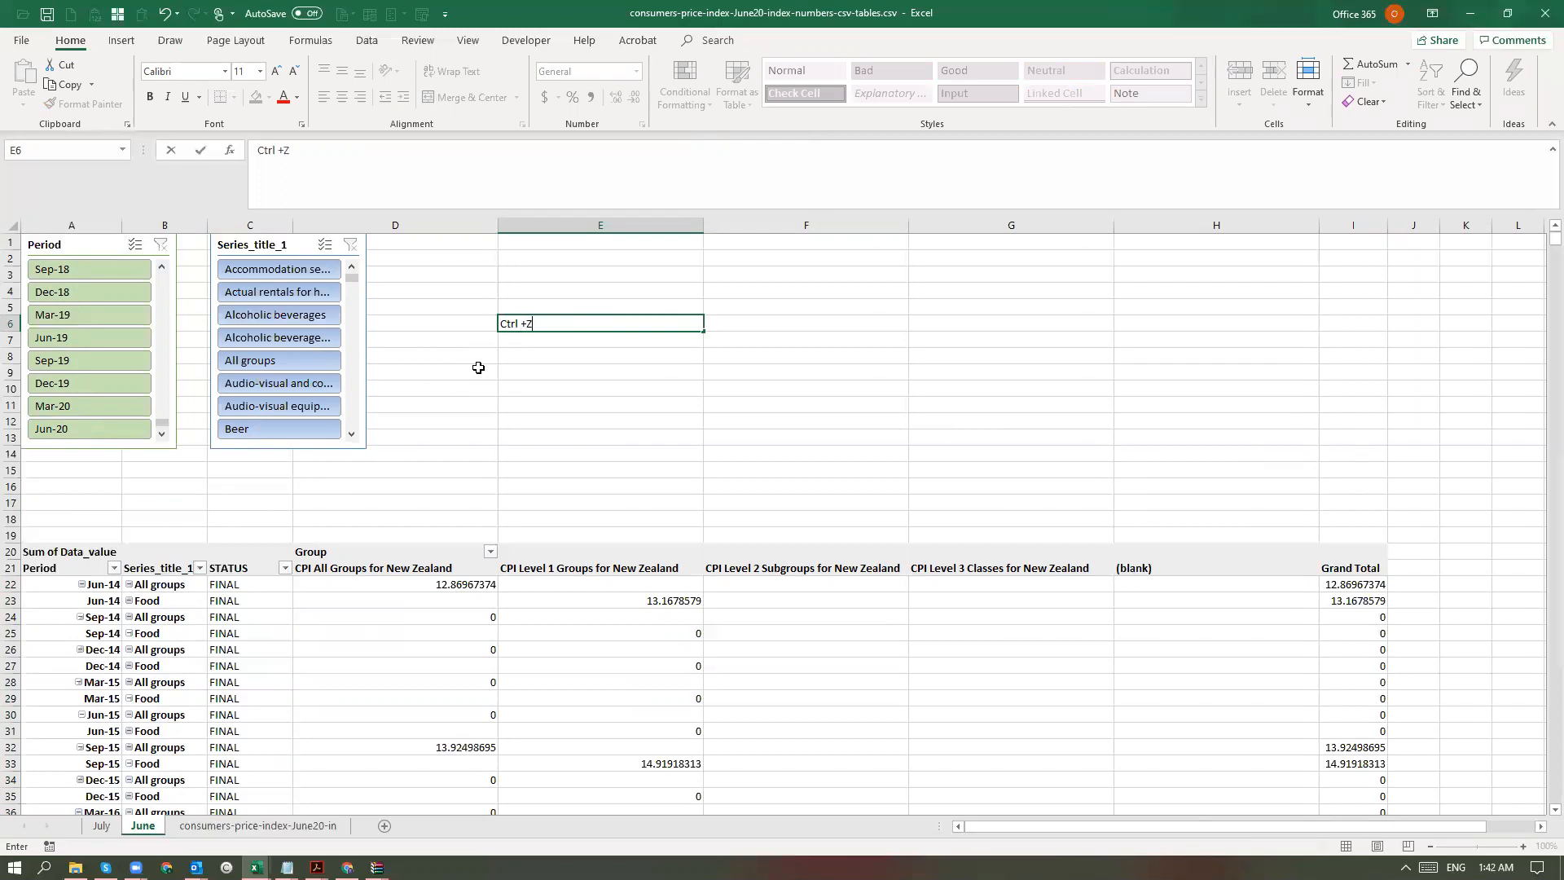
key("Return")
key("Up")
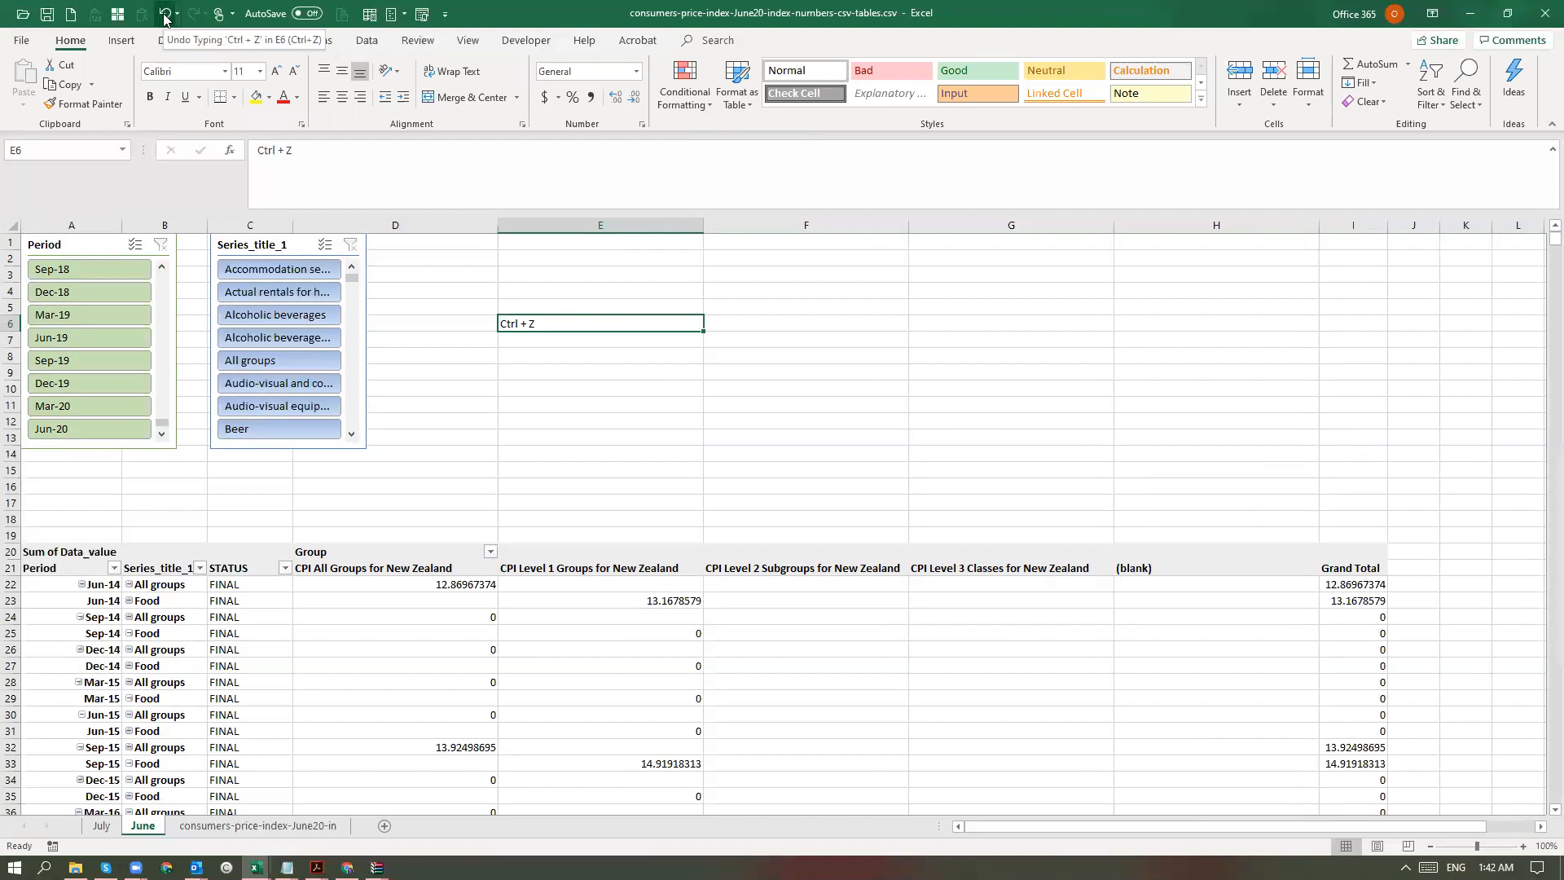
left_click(489, 339)
left_click(514, 326)
key("Delete")
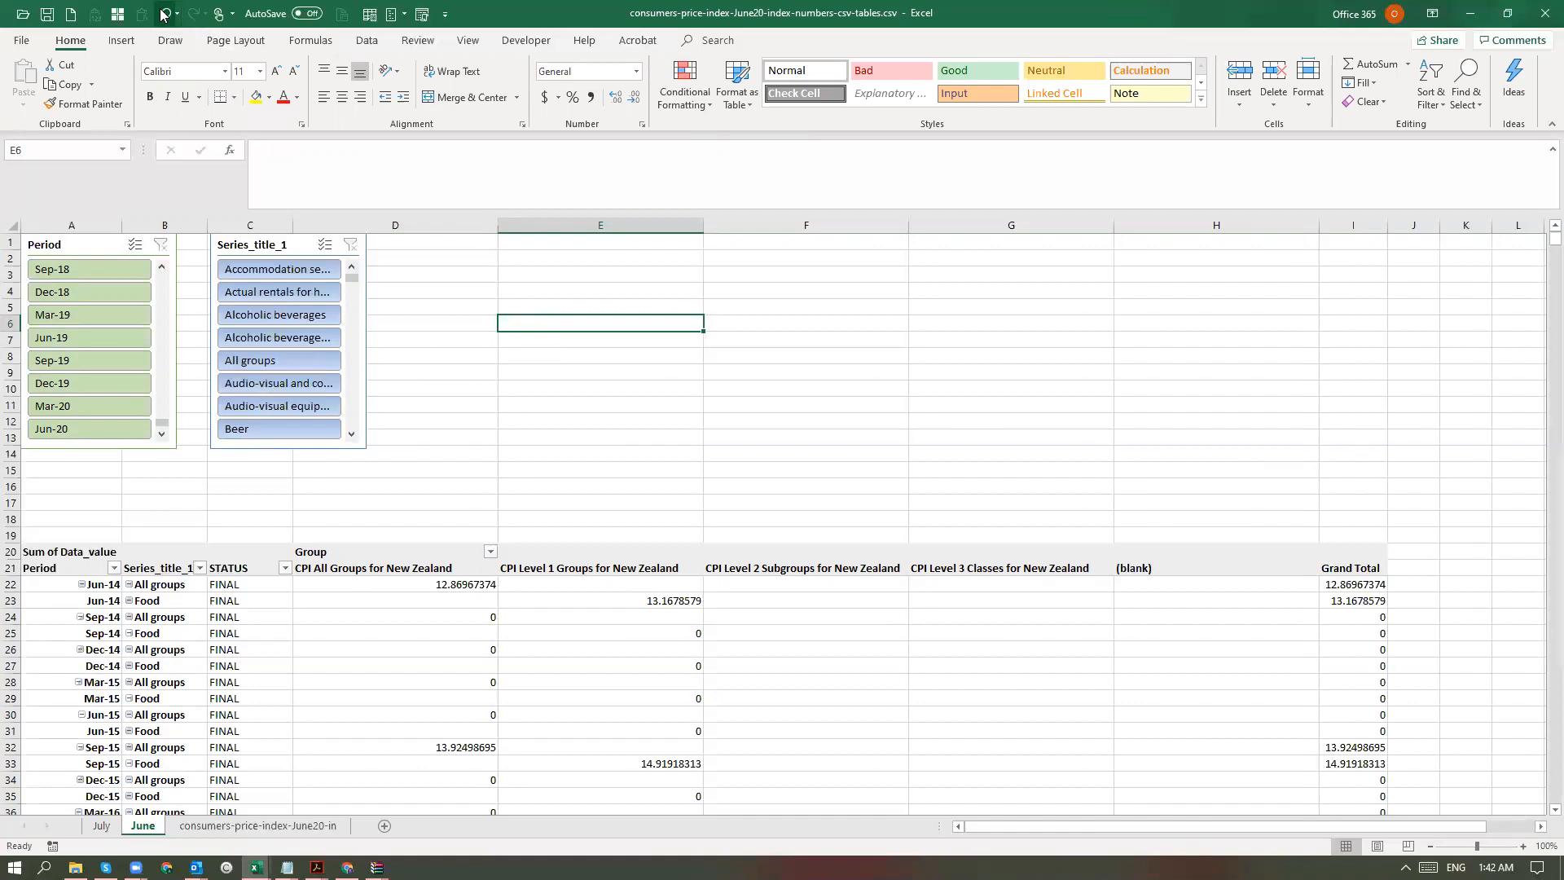
- Review the commands offered for customizing the Quick Access Toolbar
left_click(447, 14)
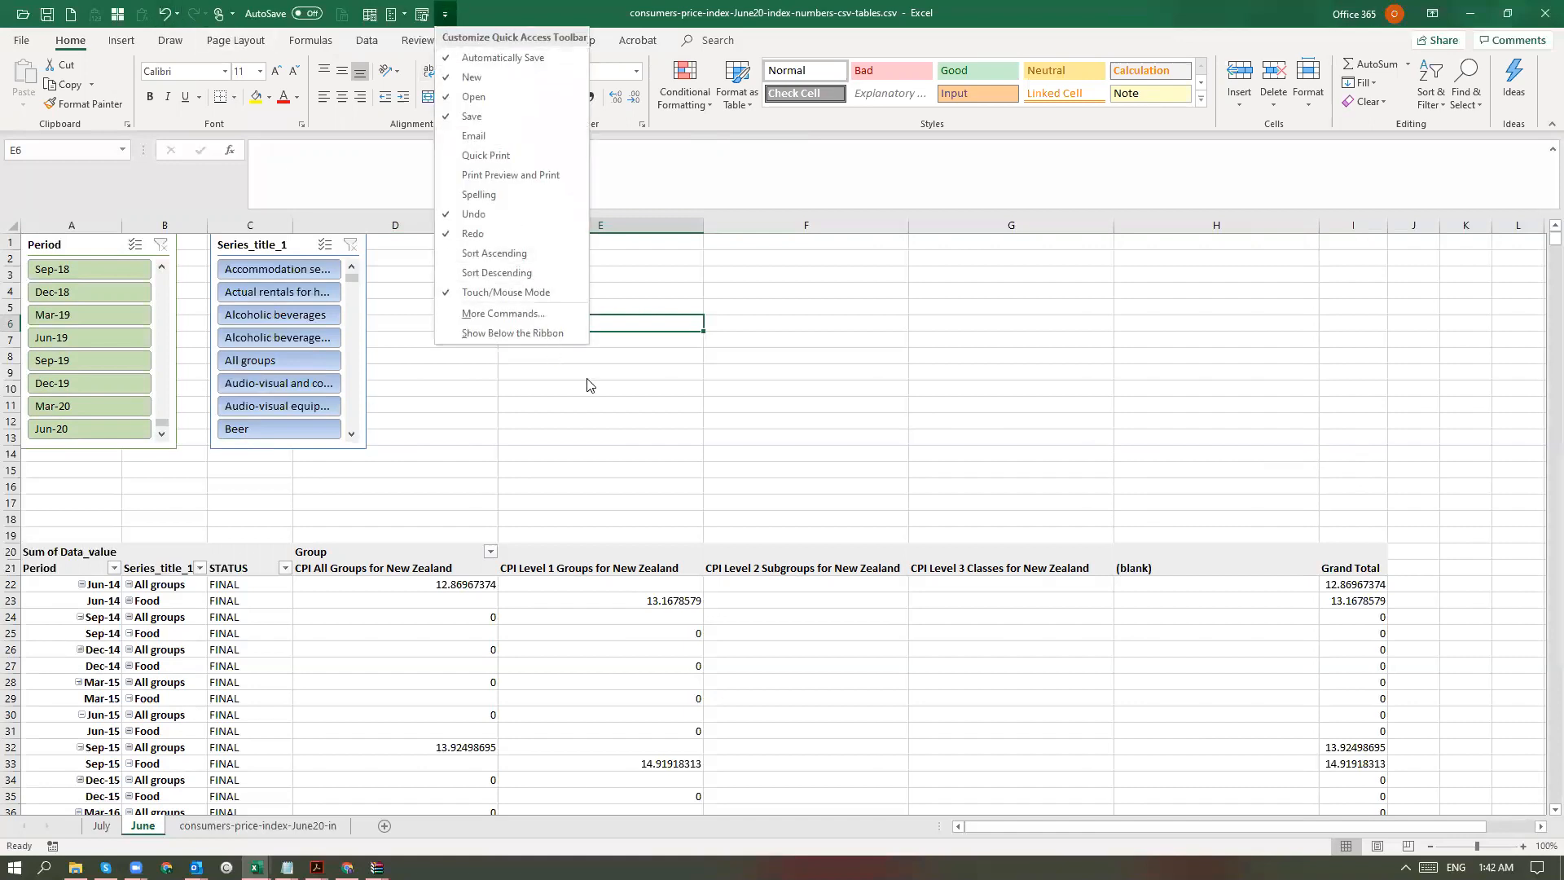
left_click(419, 285)
left_click(418, 281)
left_click(579, 325)
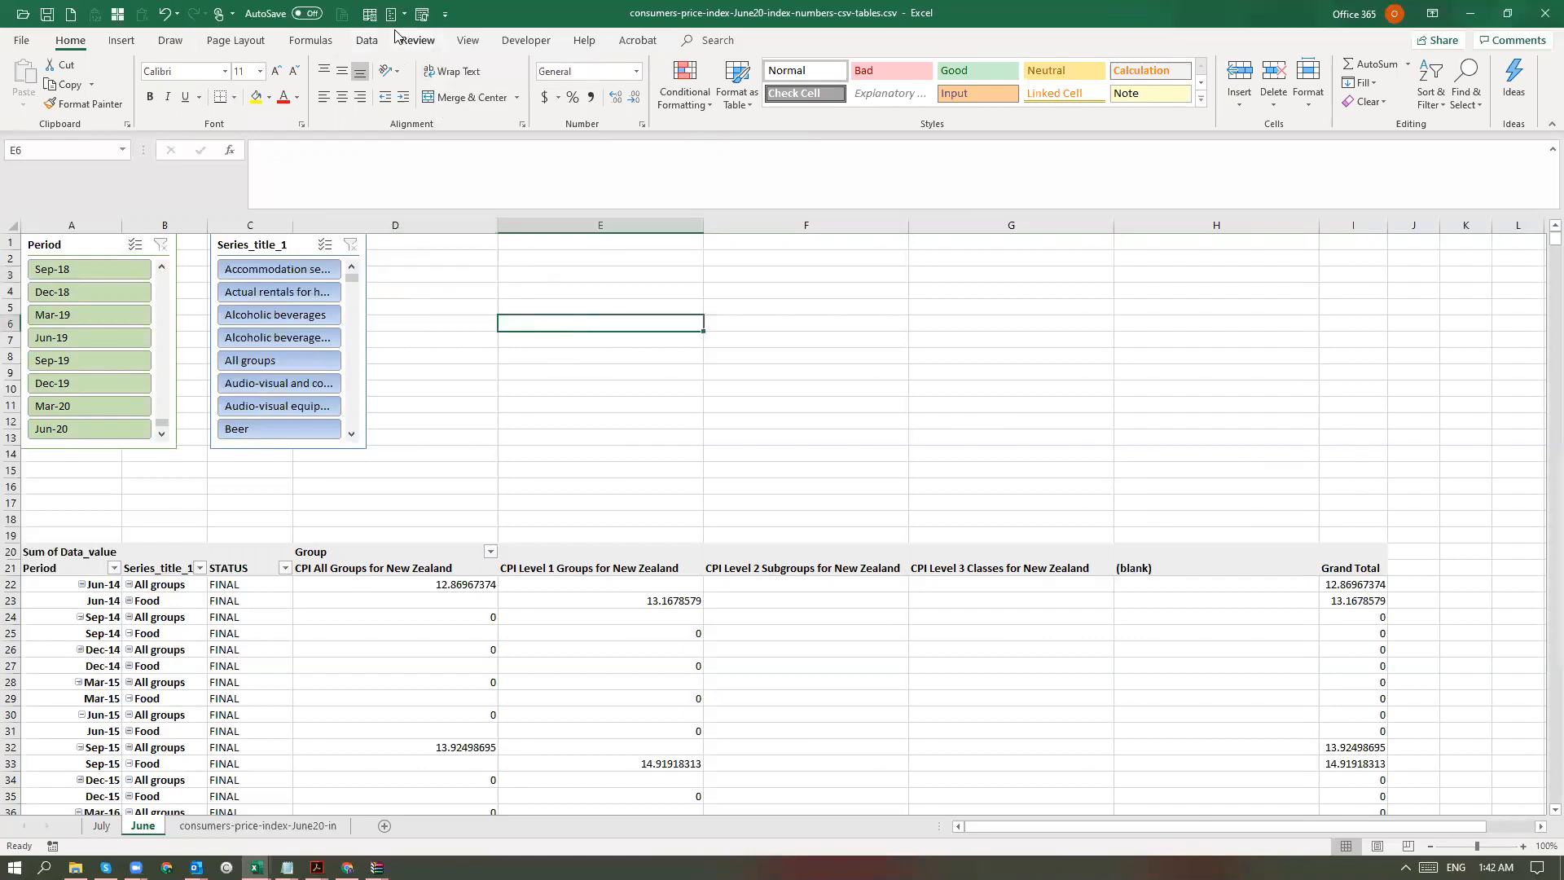
left_click(444, 14)
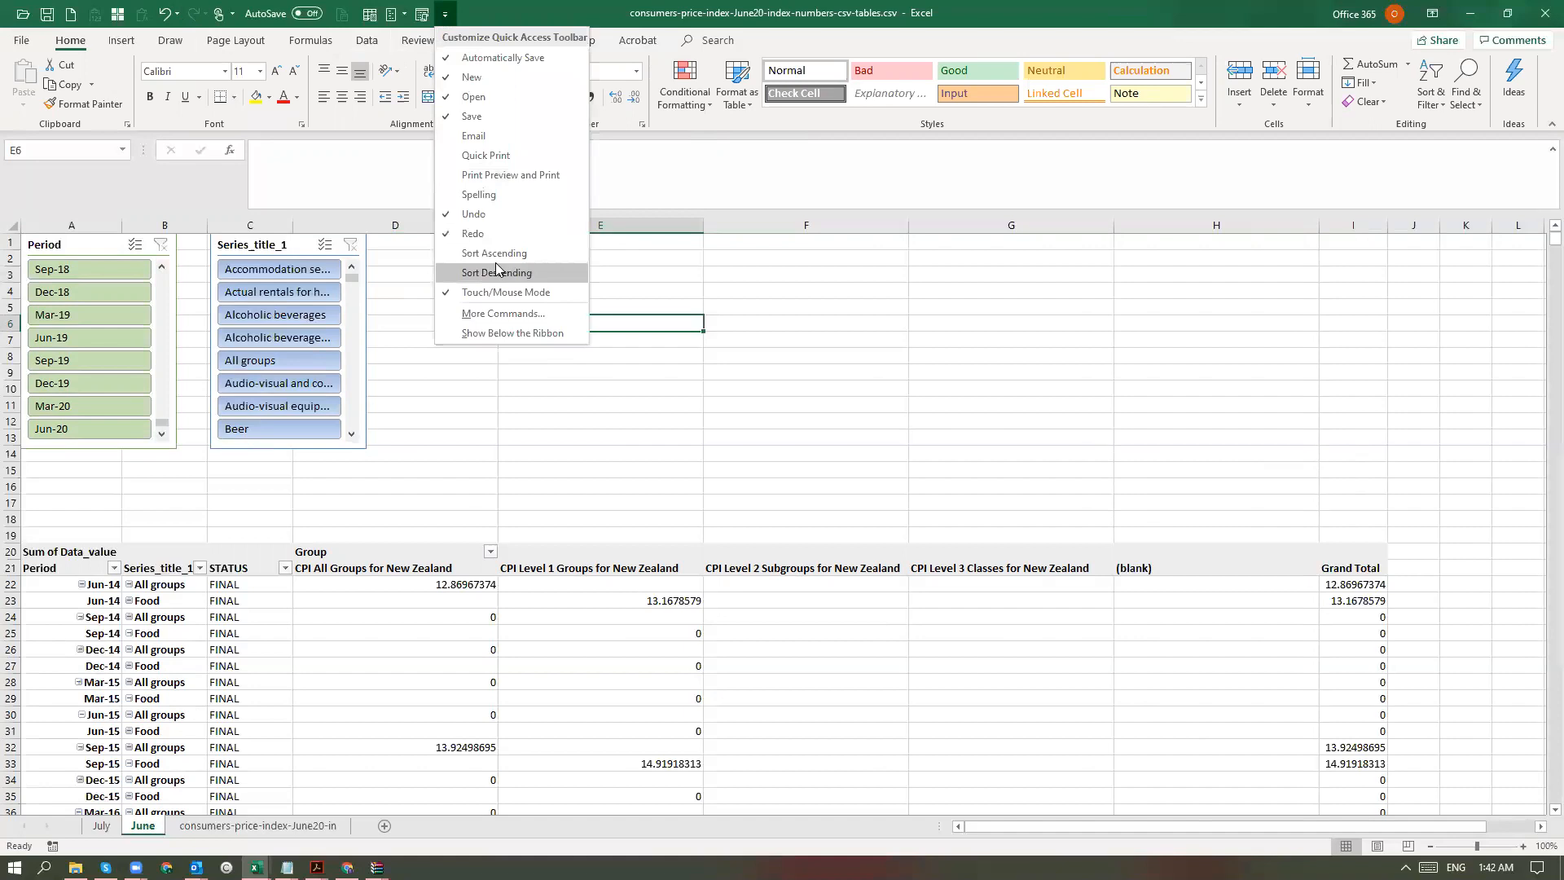
left_click(418, 277)
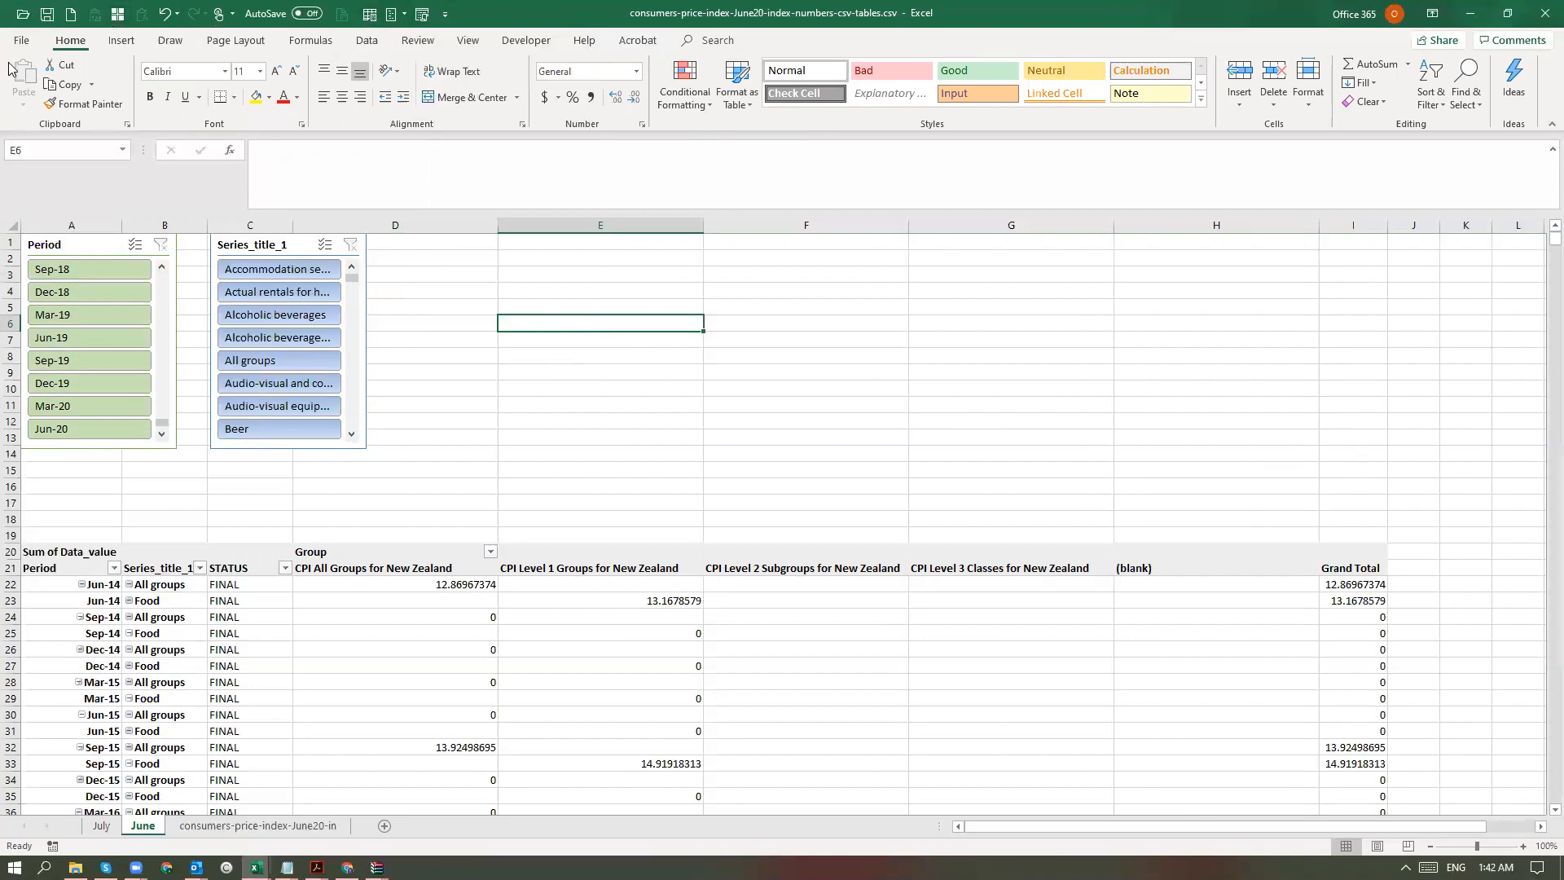
left_click(370, 434)
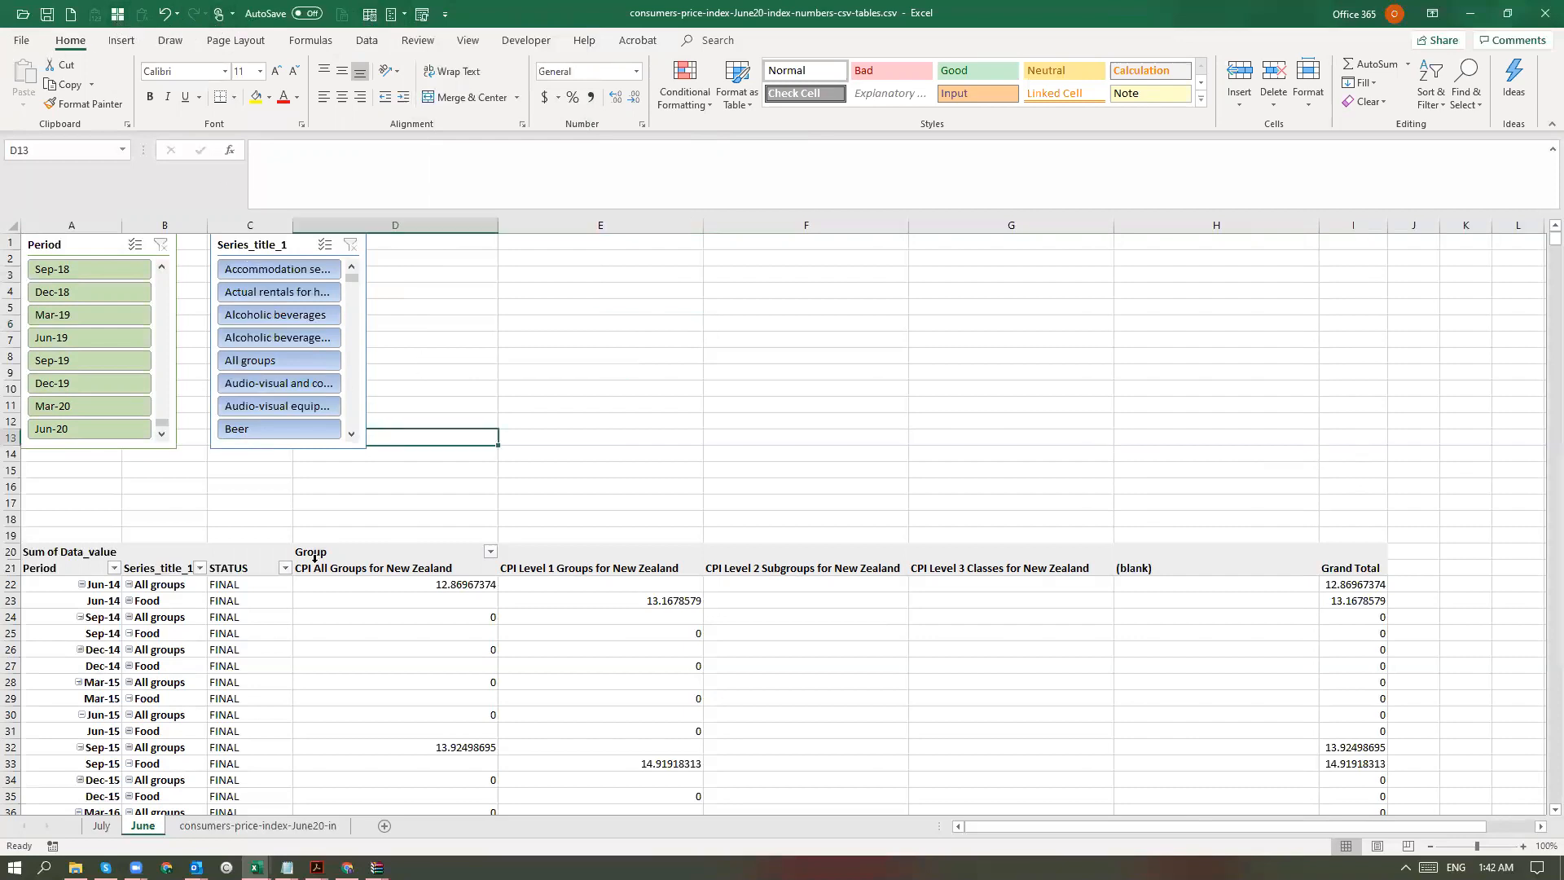
- View the Move PivotTable location options for the June pivot table, and cancel without moving it
left_click(203, 619)
left_click(734, 11)
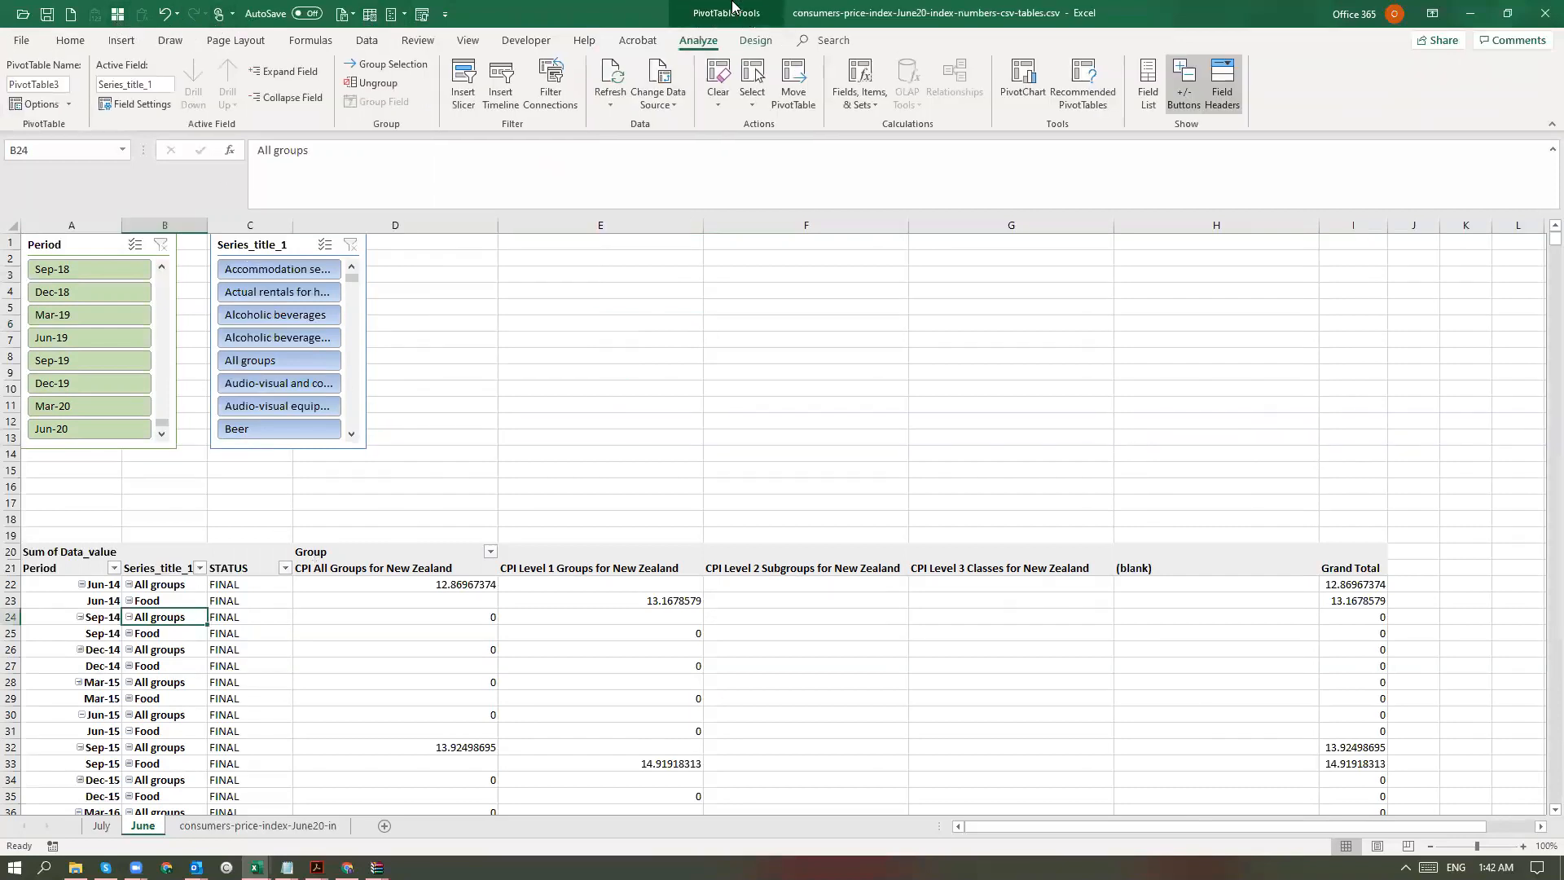
left_click(752, 81)
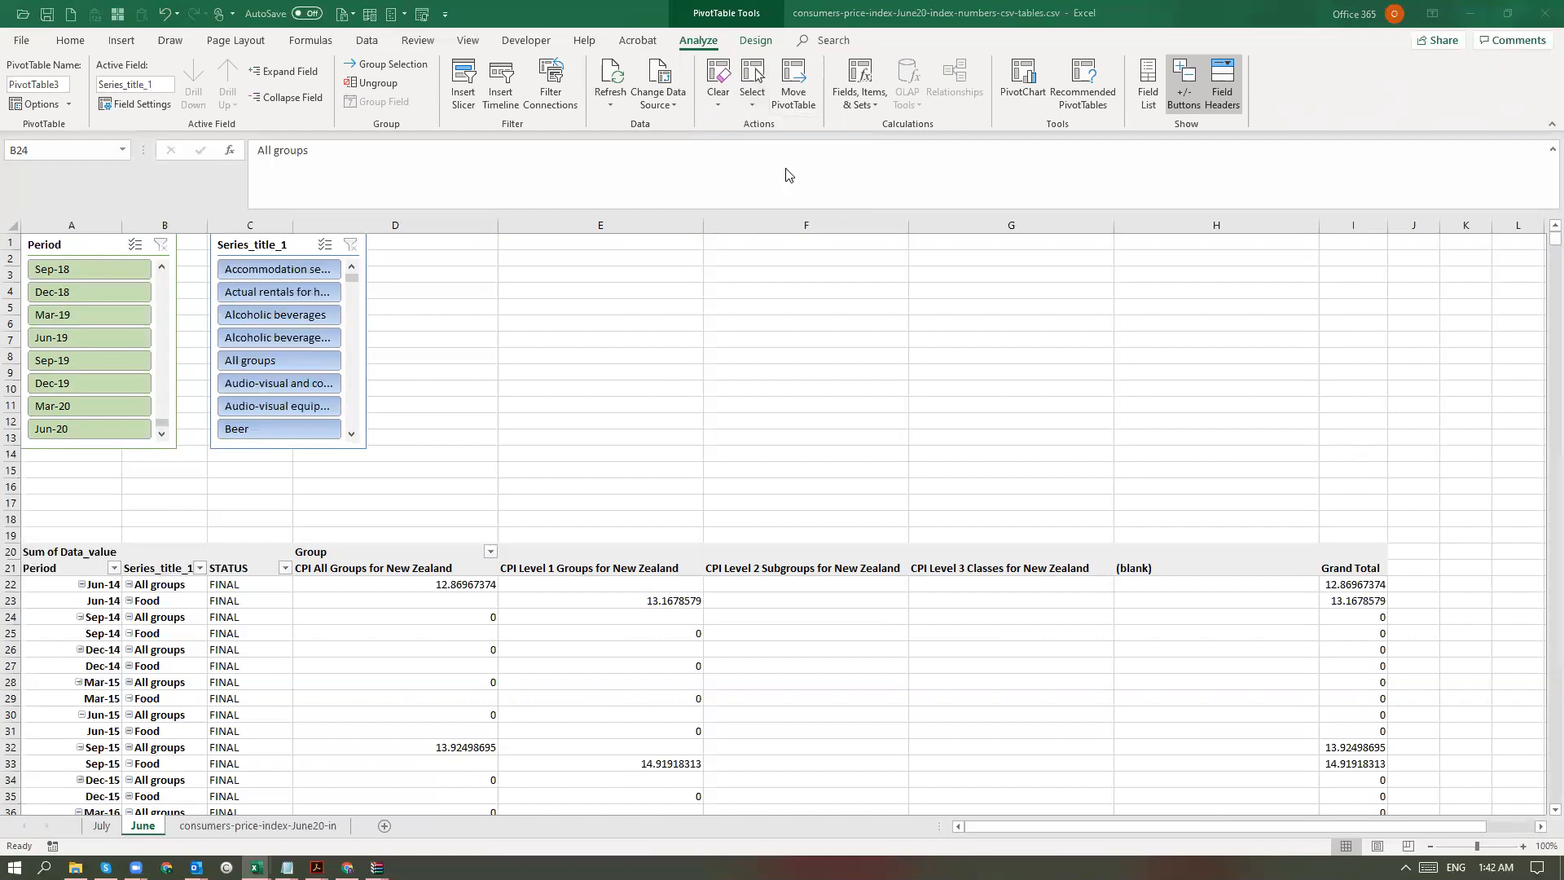
left_click(90, 554)
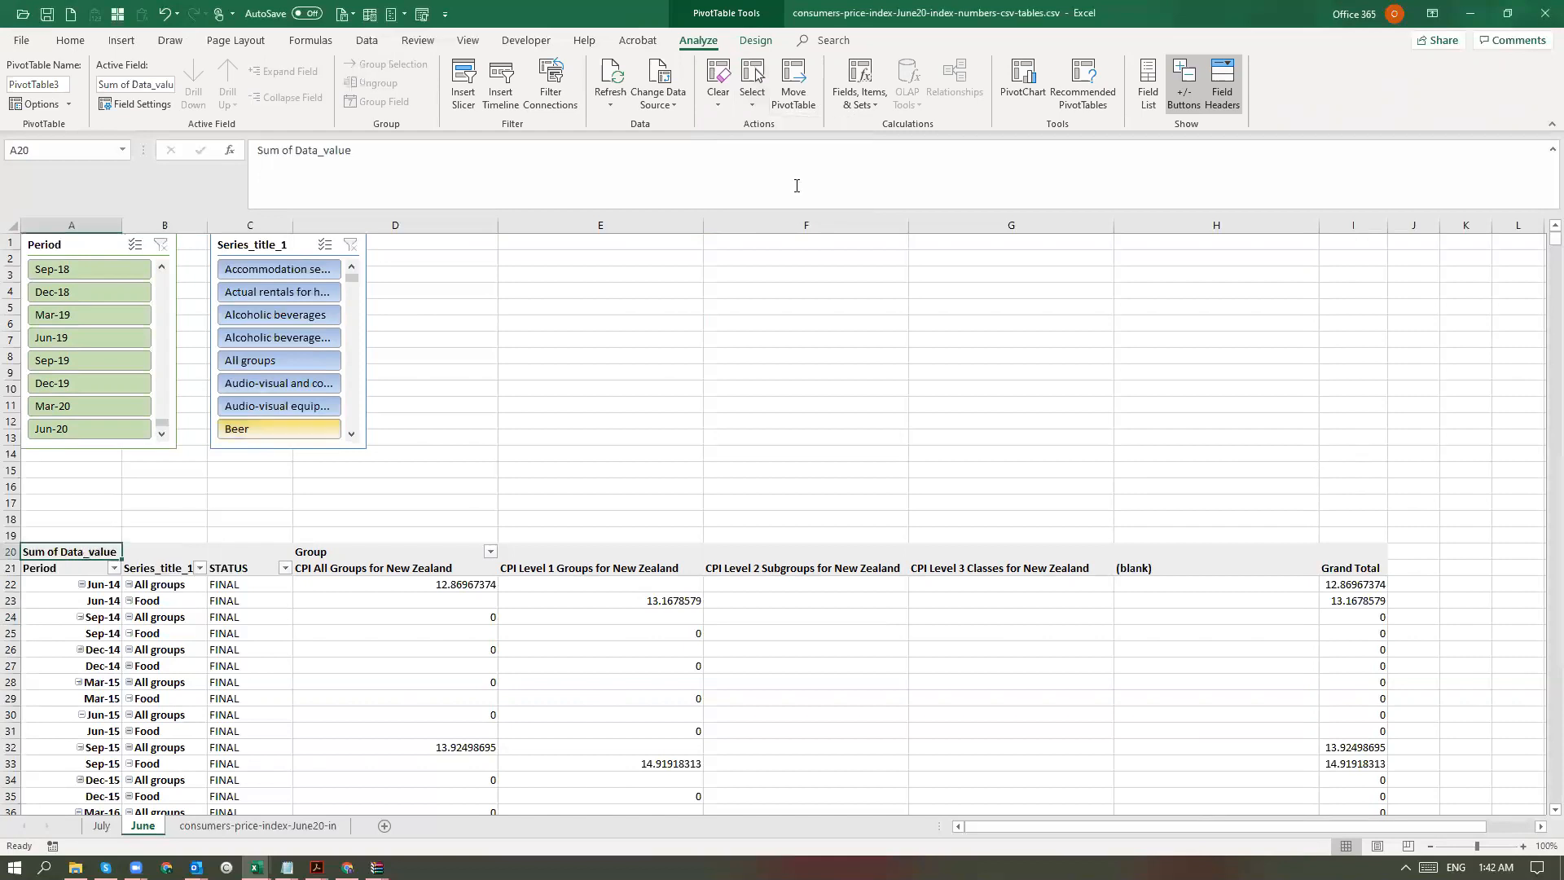
left_click(794, 86)
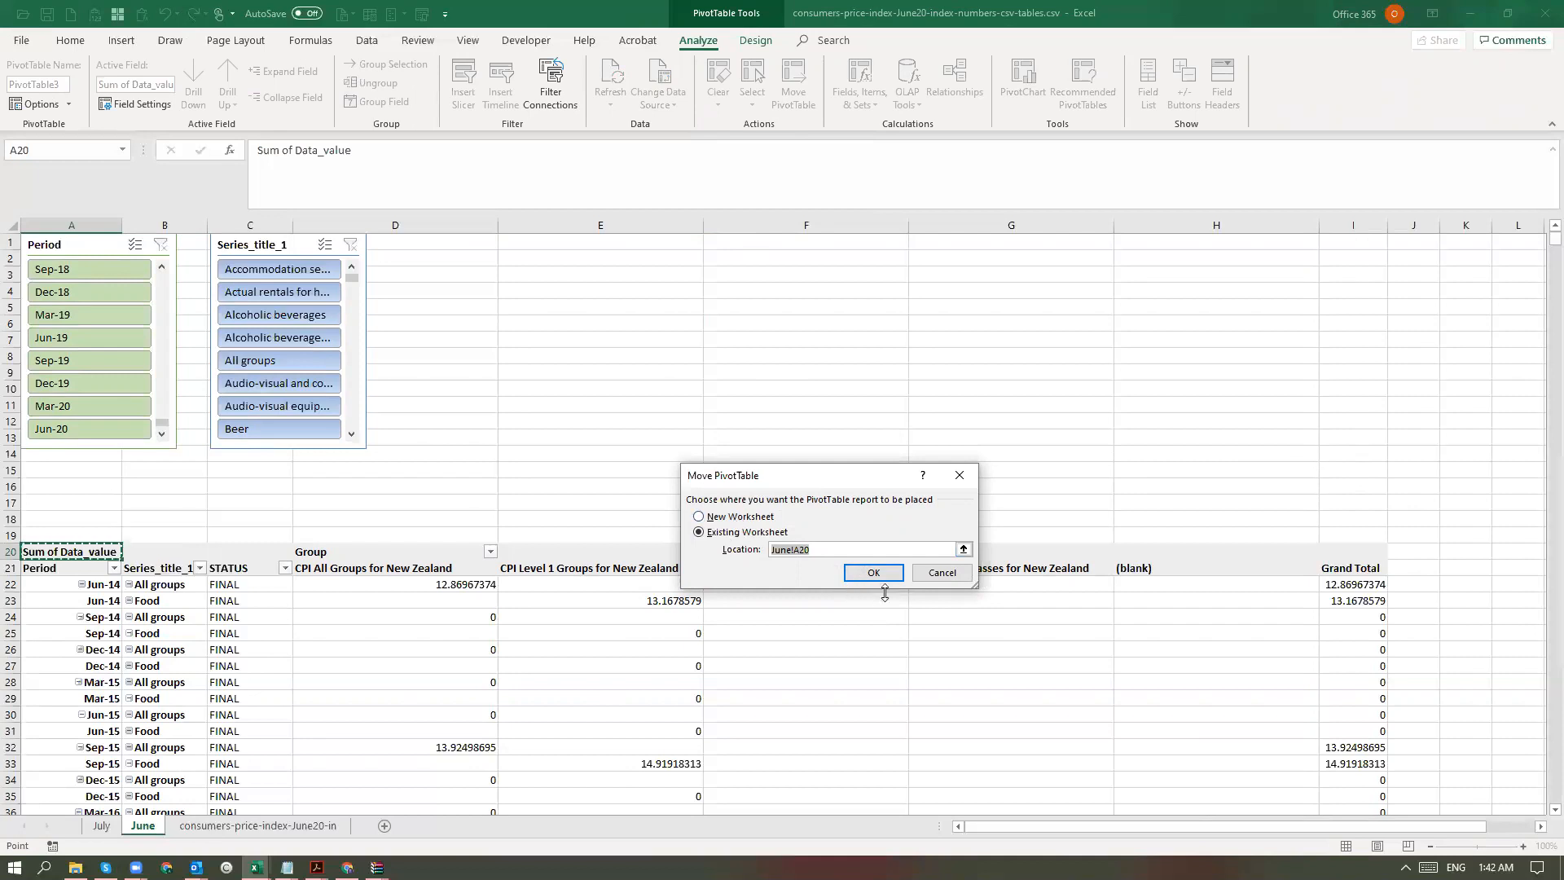
left_click(918, 578)
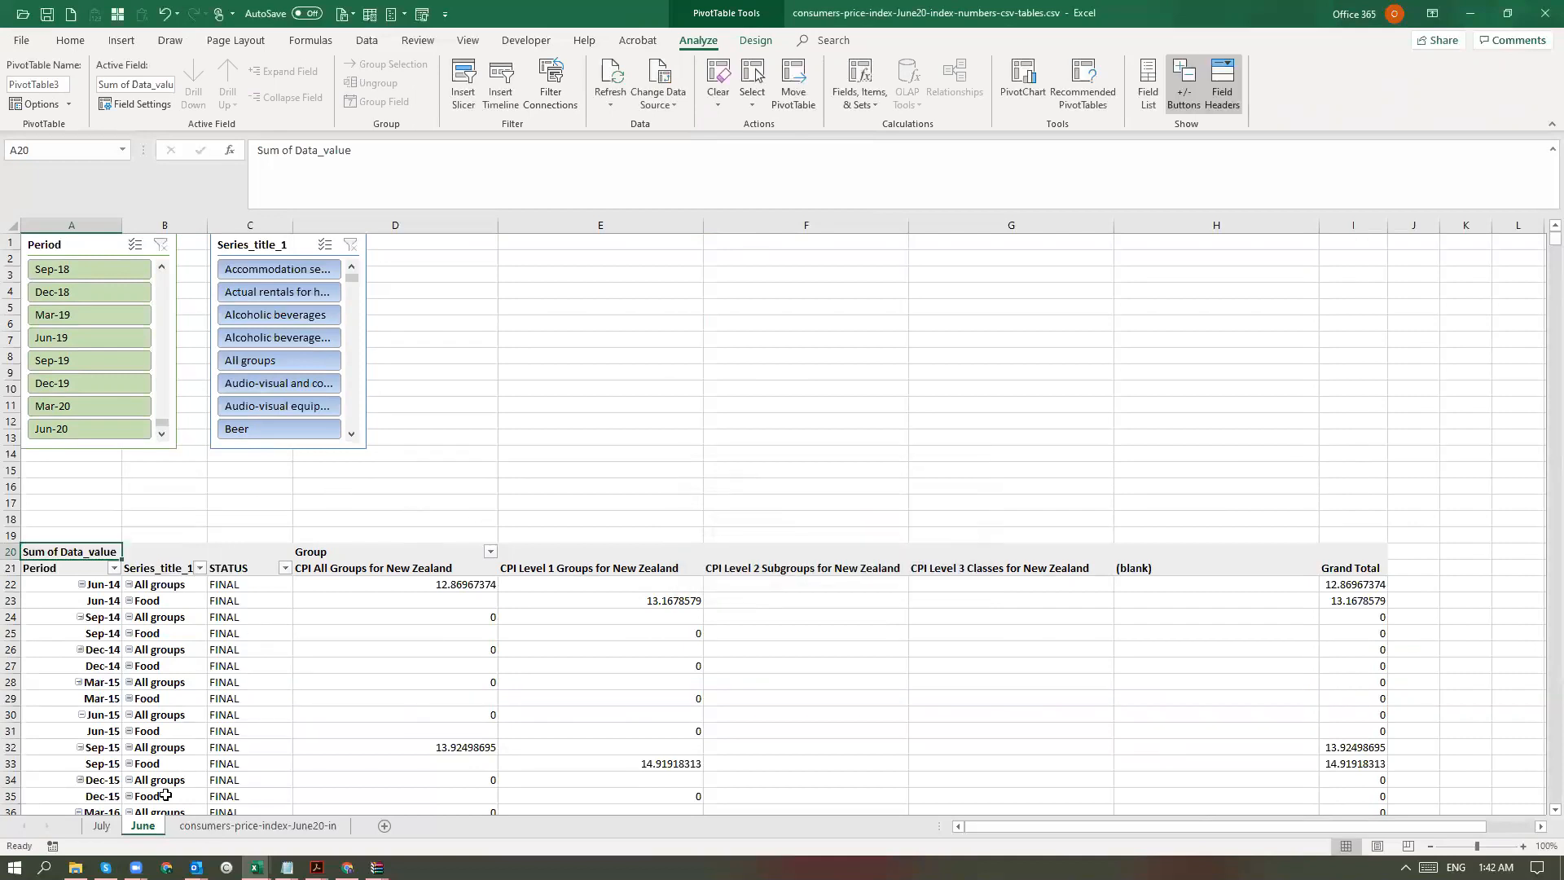
- Show the June sheet's options, including moving or copying the sheet, and dismiss them
right_click(143, 825)
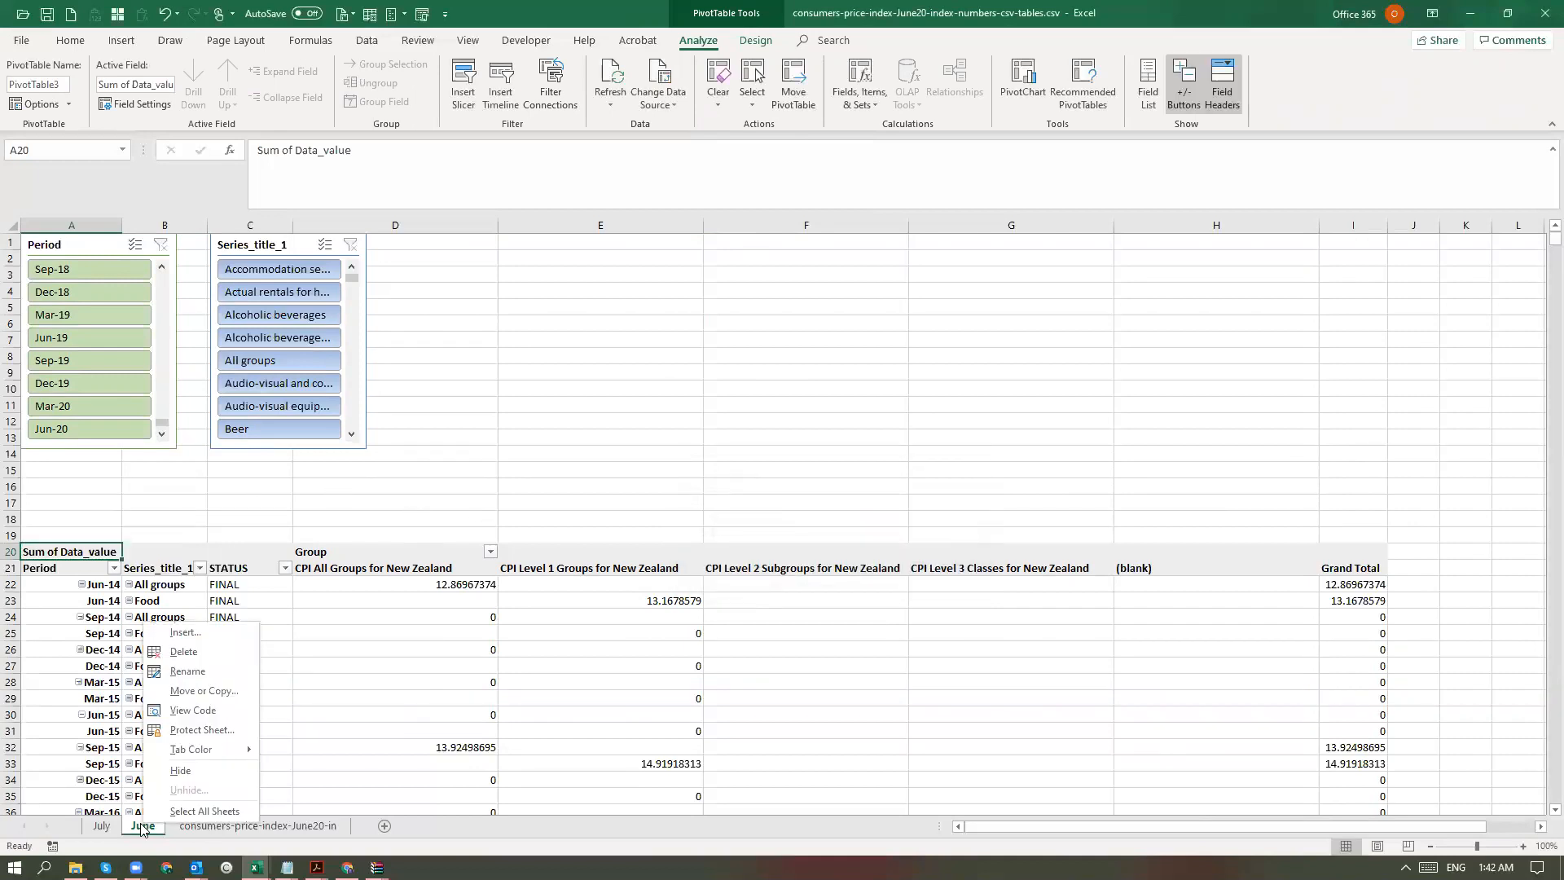
right_click(135, 829)
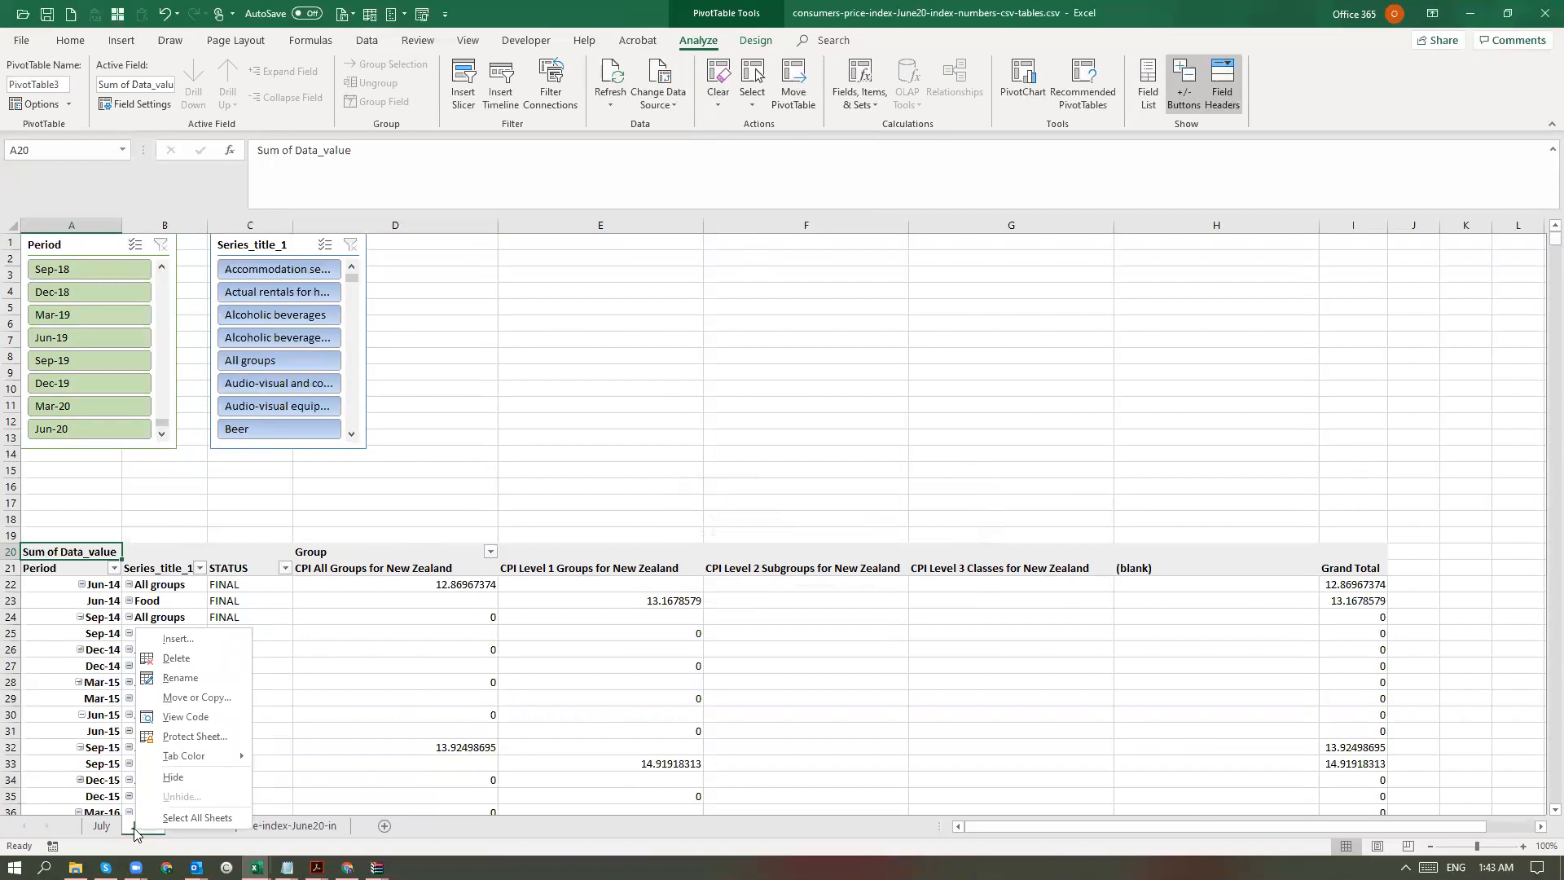
left_click(591, 444)
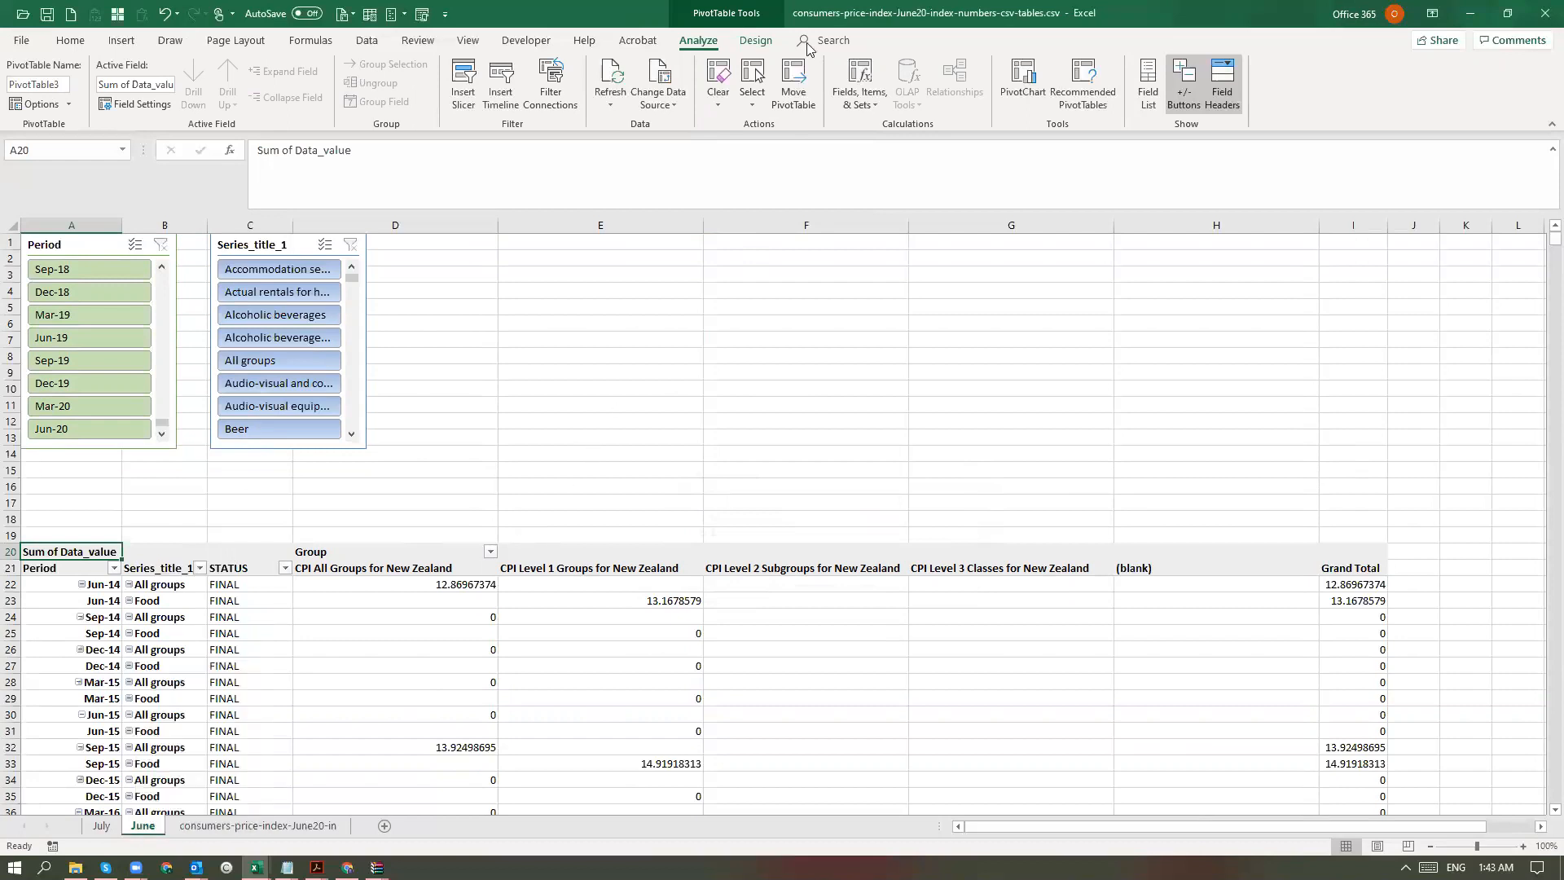
left_click(875, 104)
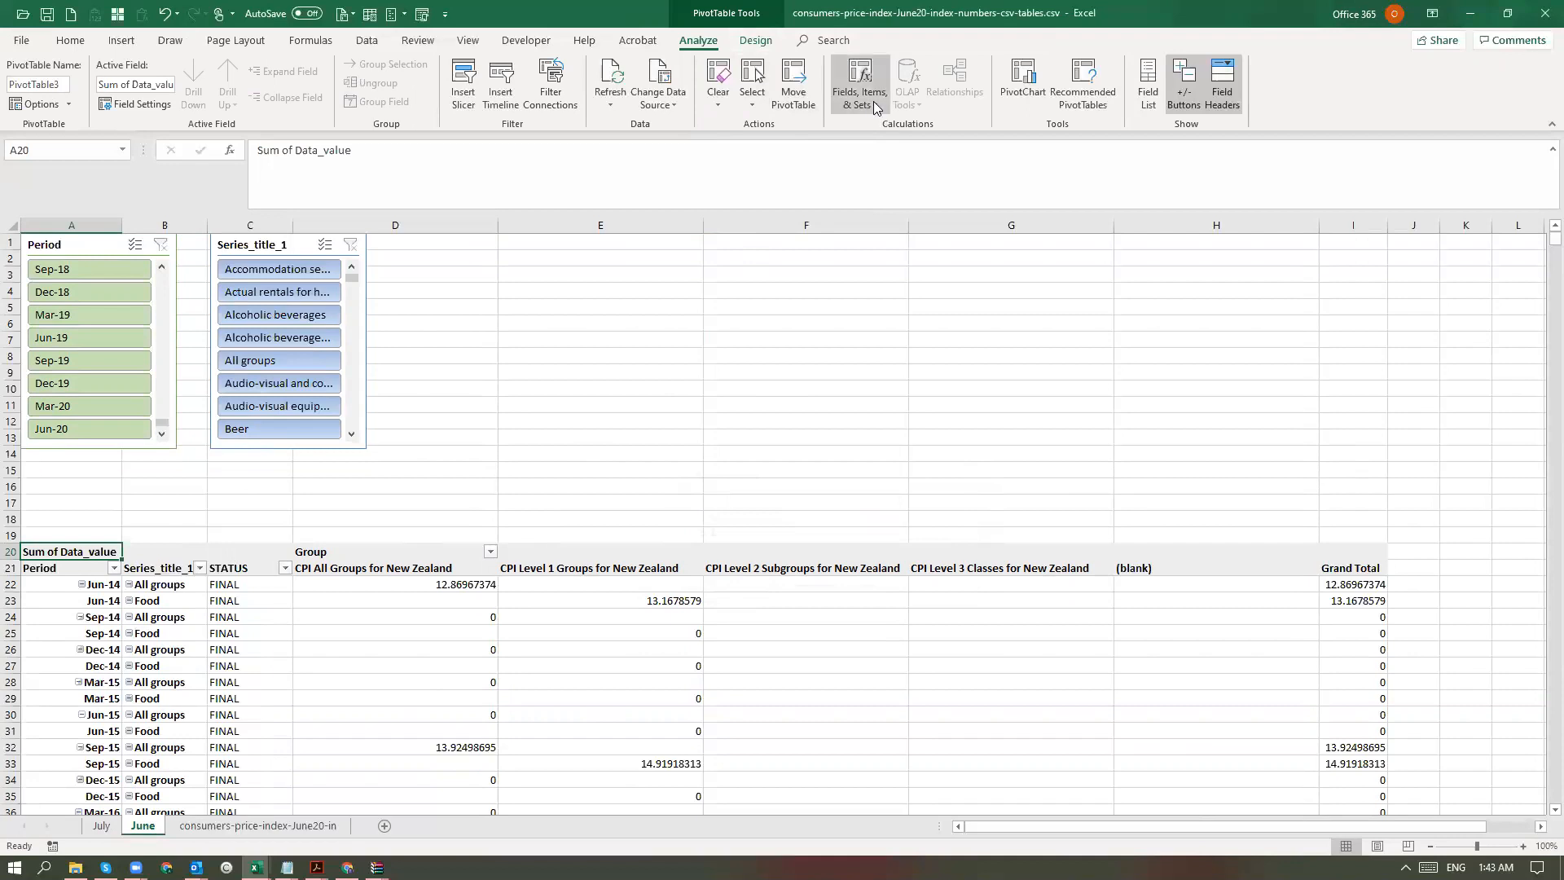
left_click(506, 338)
left_click(387, 599)
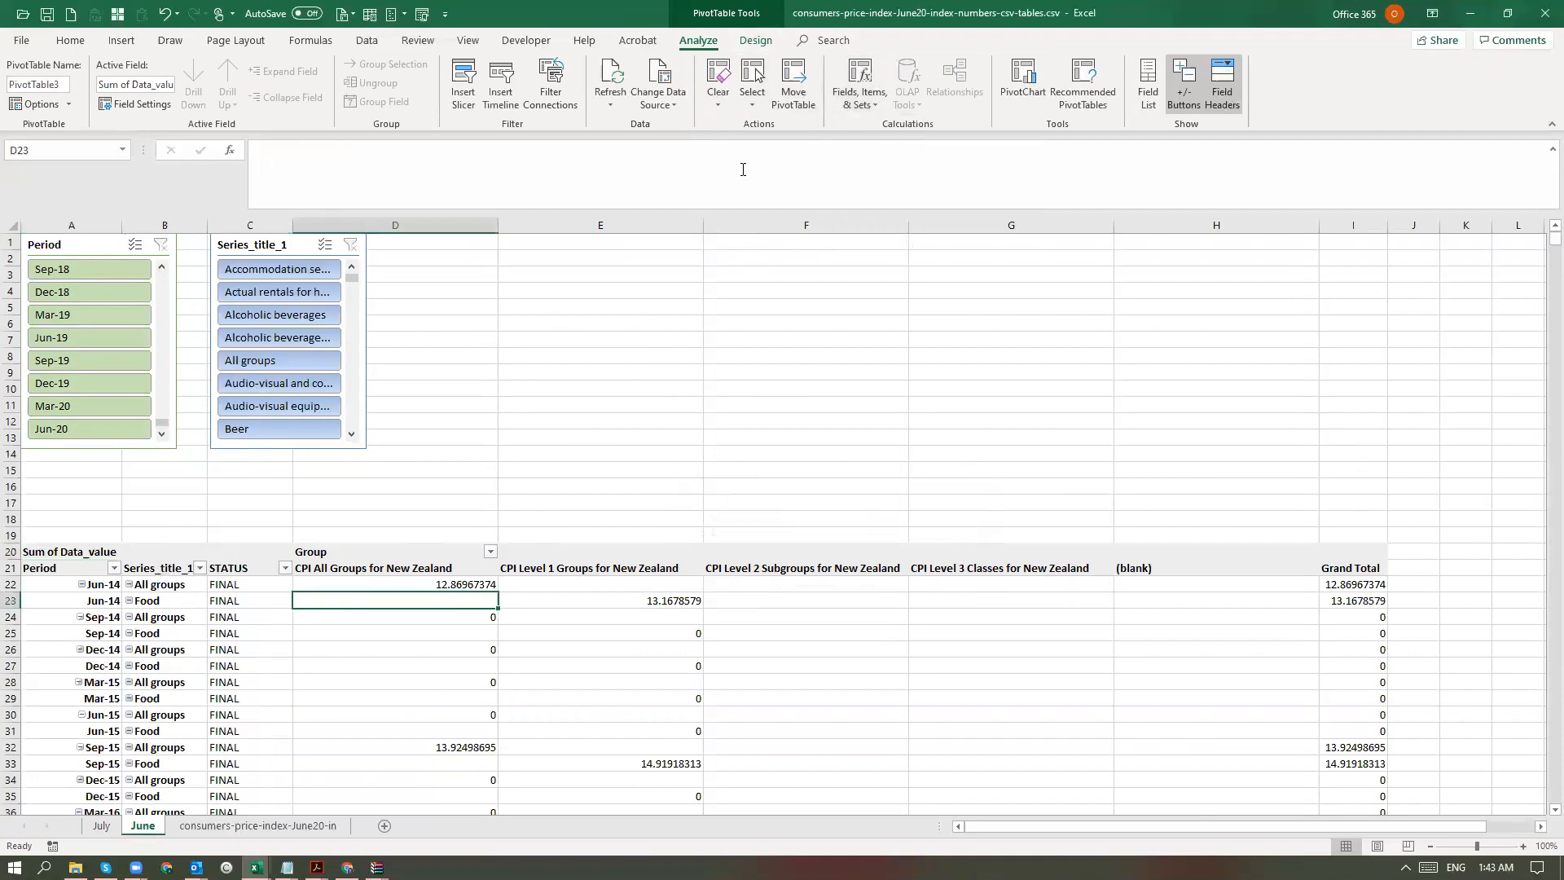
left_click(868, 100)
left_click(886, 130)
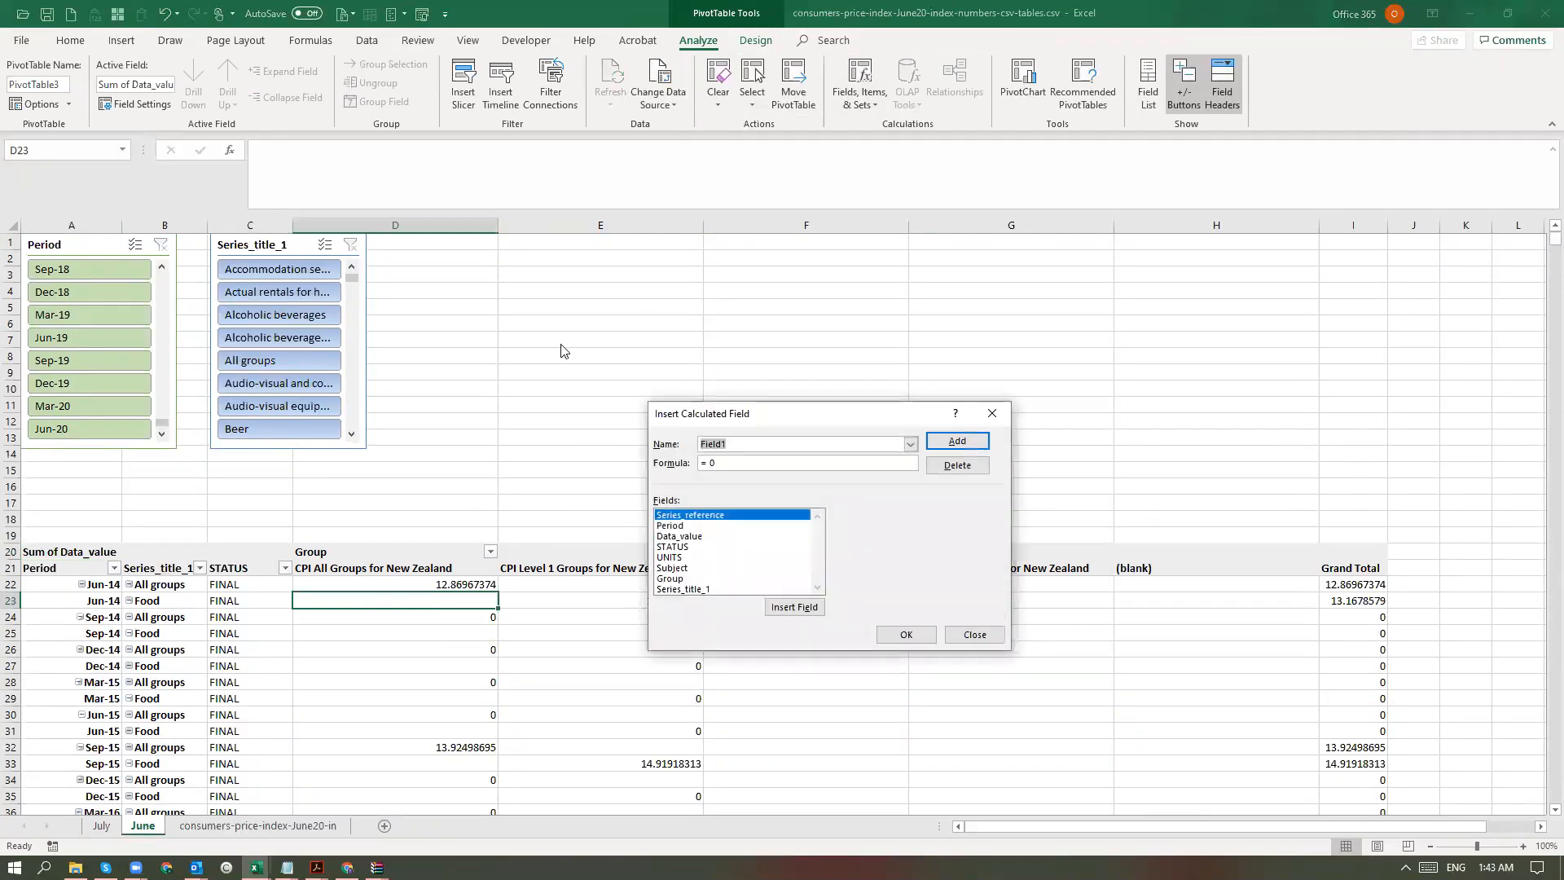
left_click(974, 634)
- Filter the June pivot table to the Jun-20 period with the Period slicer
scroll(888, 578, "down", 6)
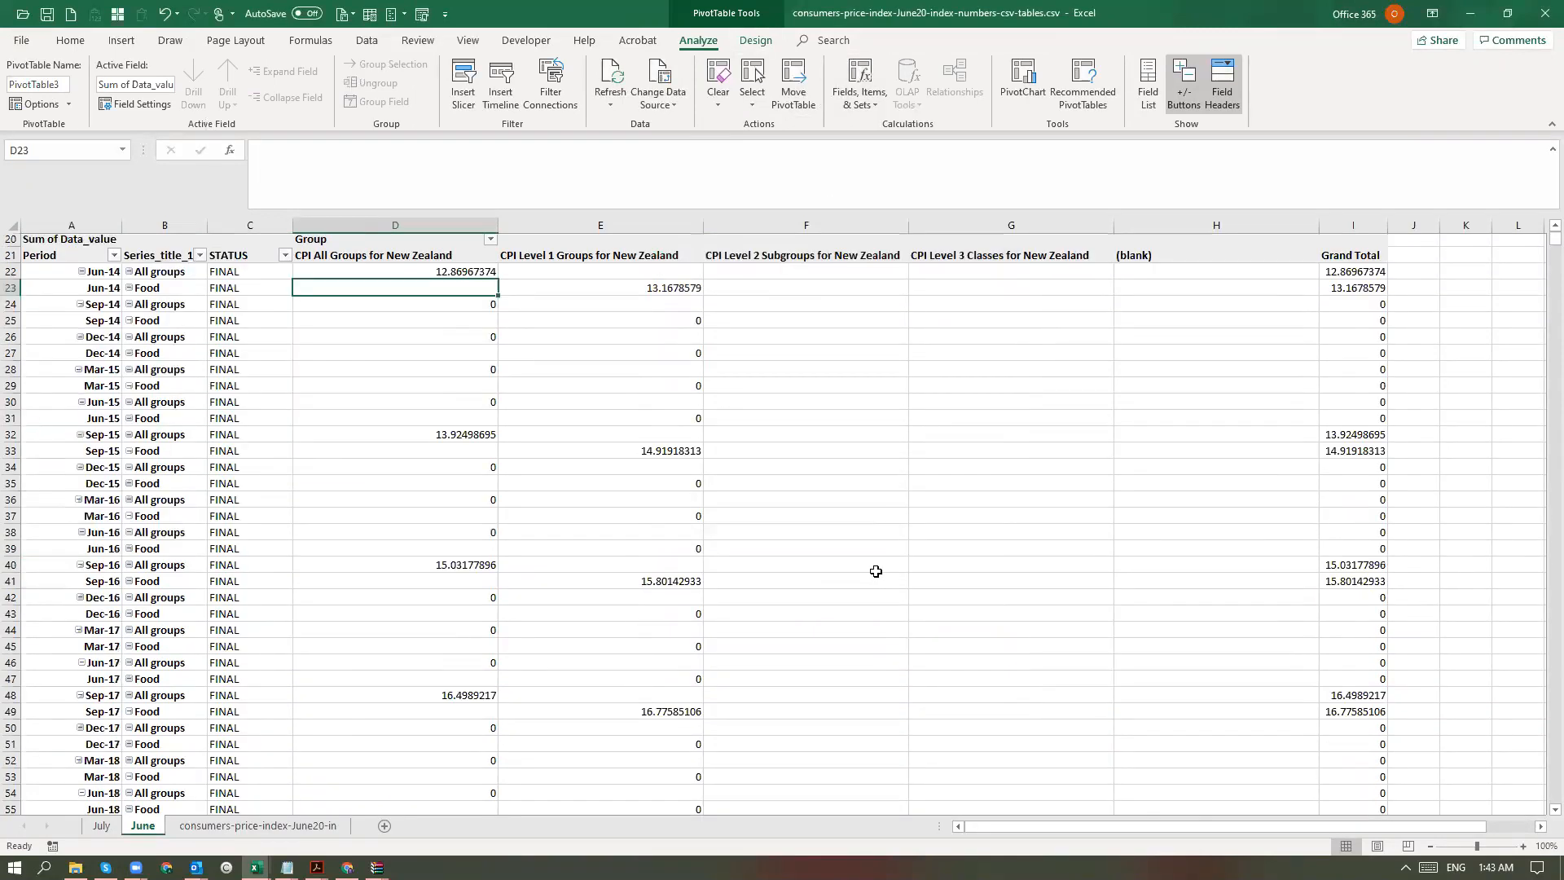
scroll(876, 571, "down", 4)
scroll(964, 448, "up", 10)
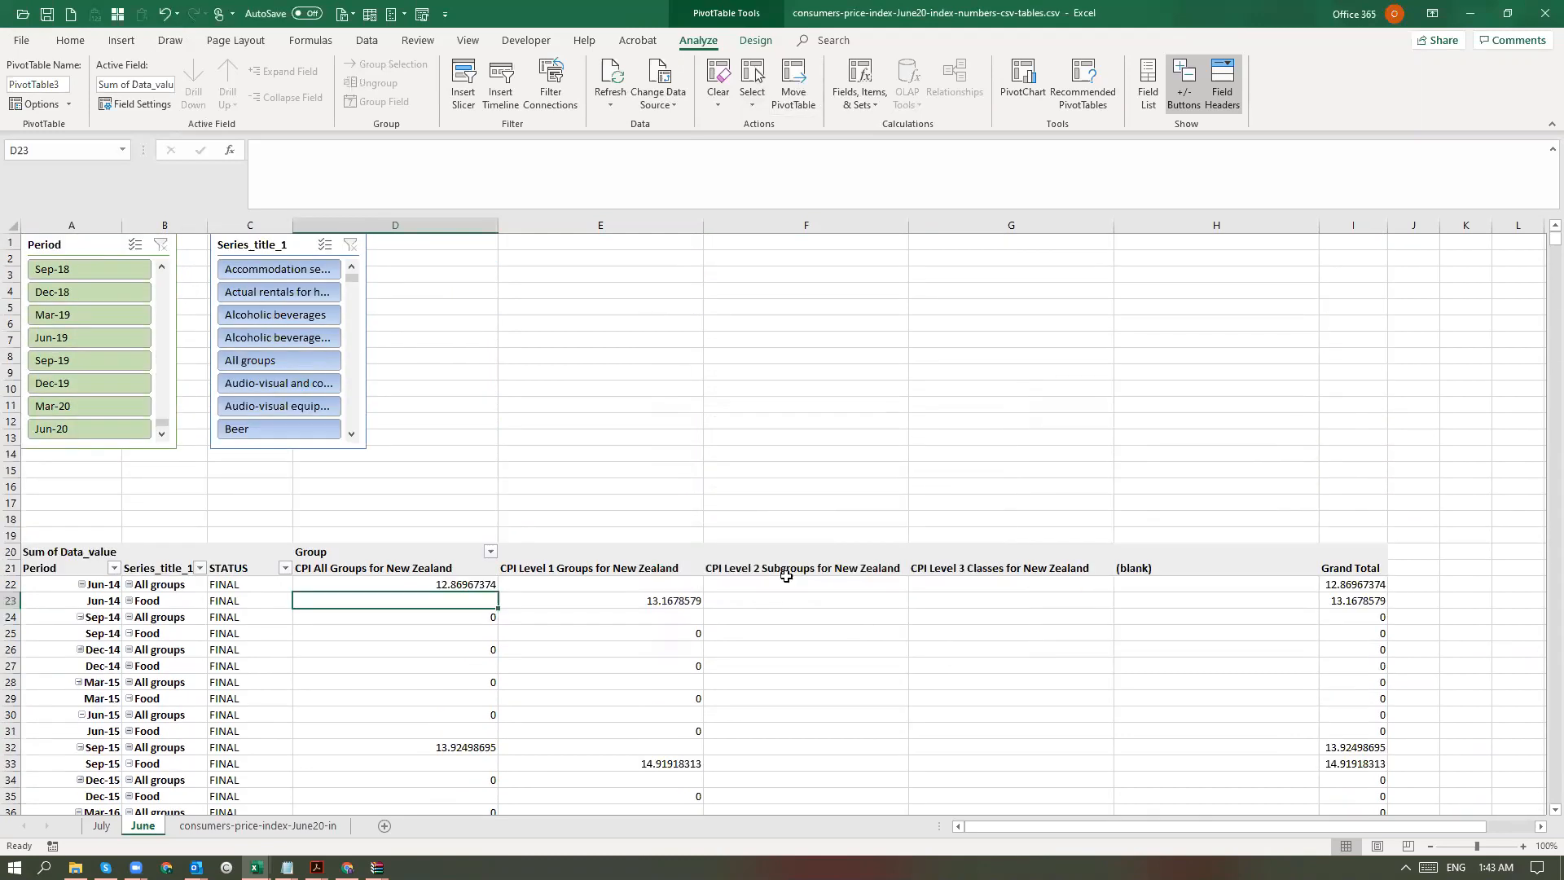
left_click(364, 570)
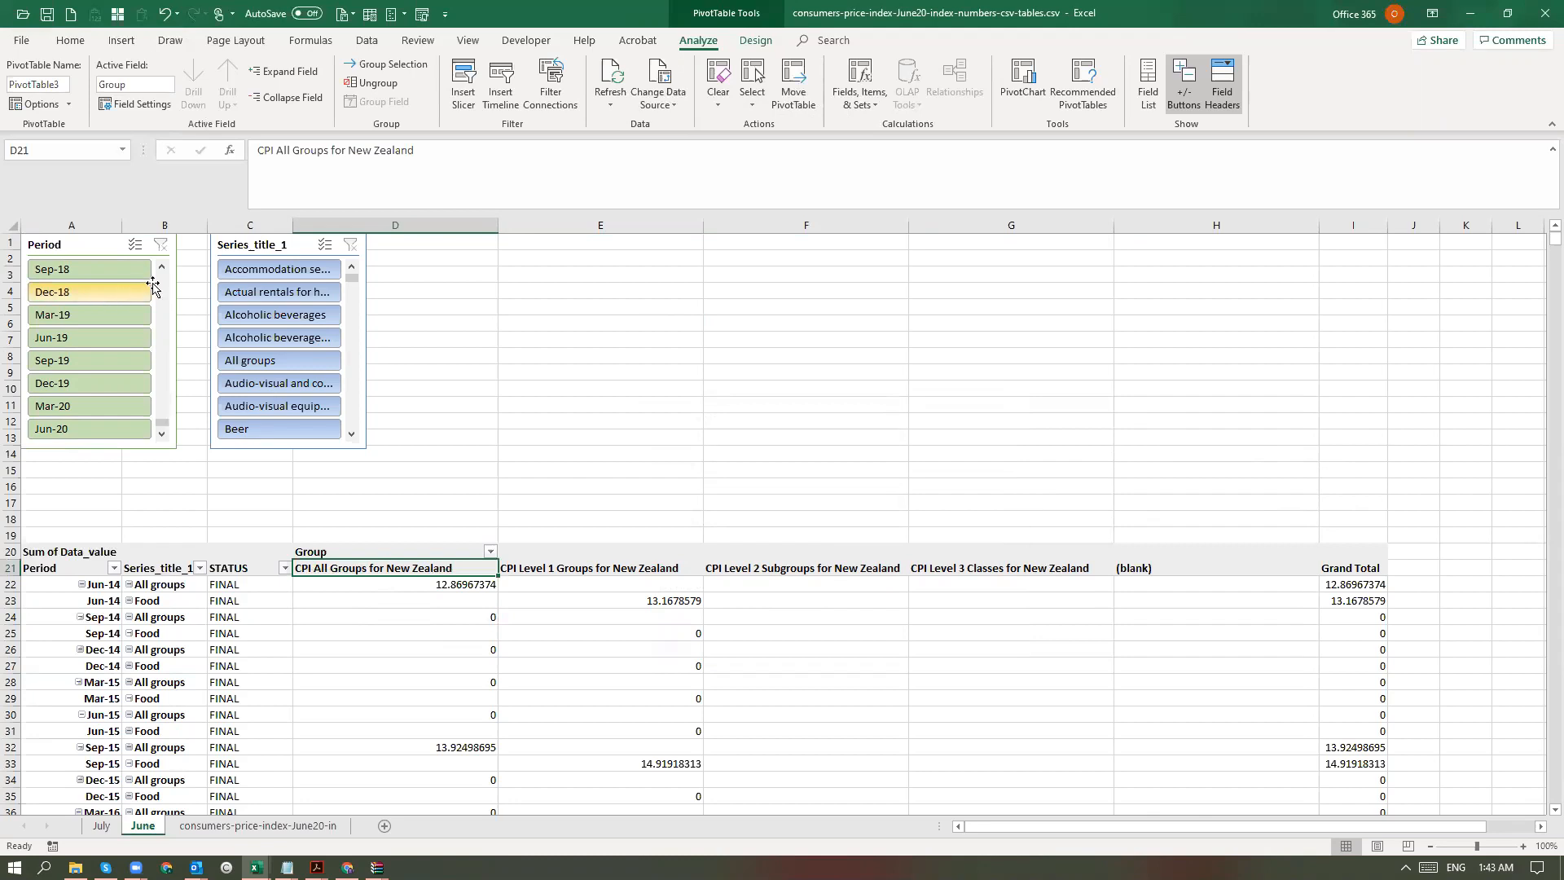
scroll(165, 417, "down", 1)
left_click(110, 407)
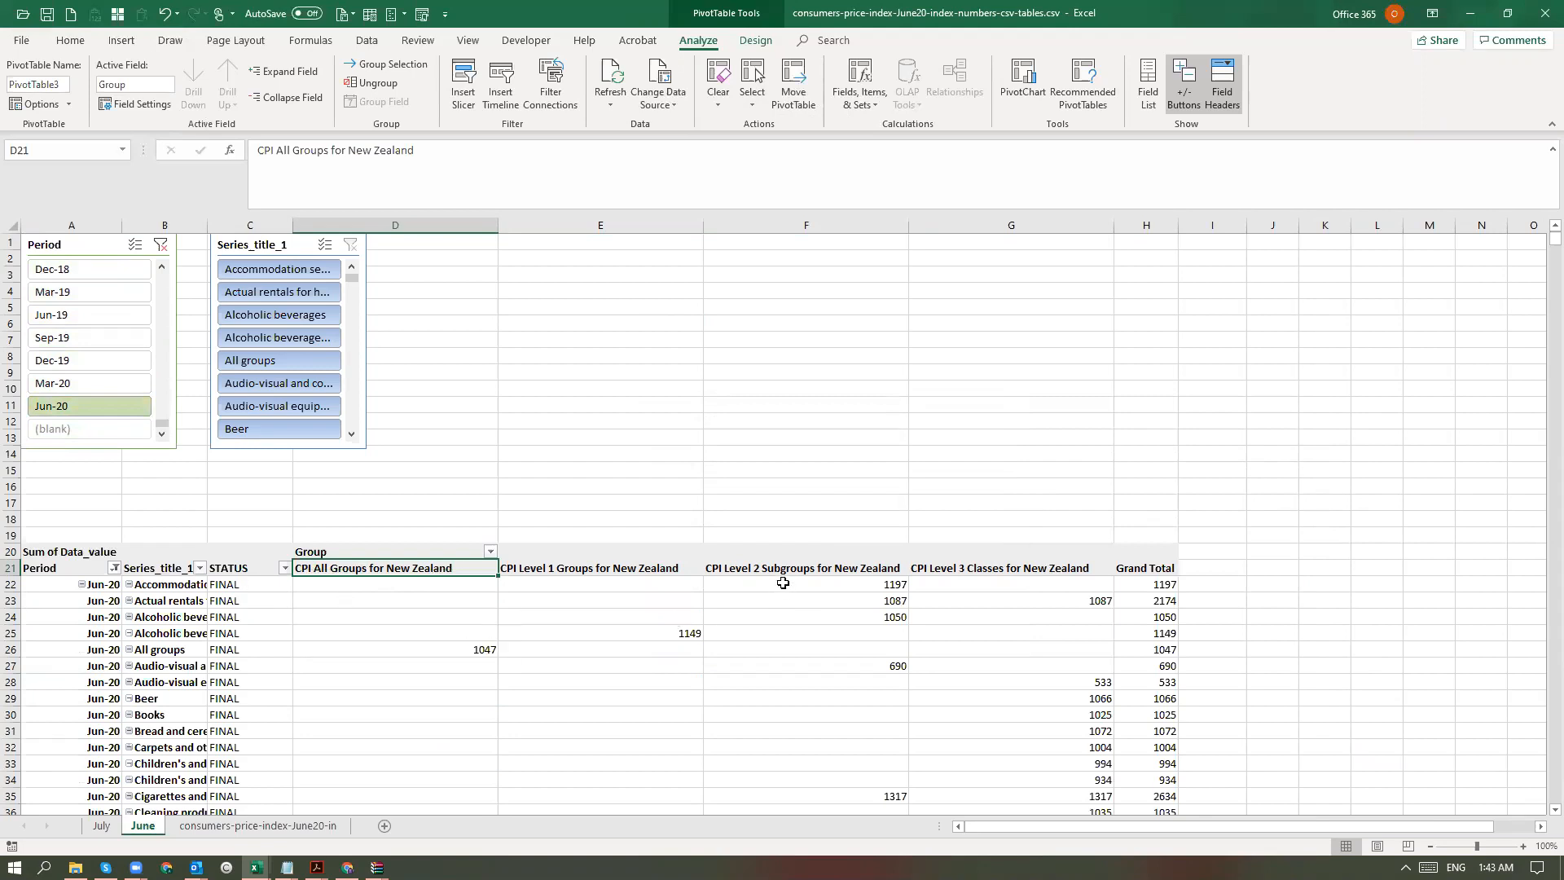
left_click(783, 581)
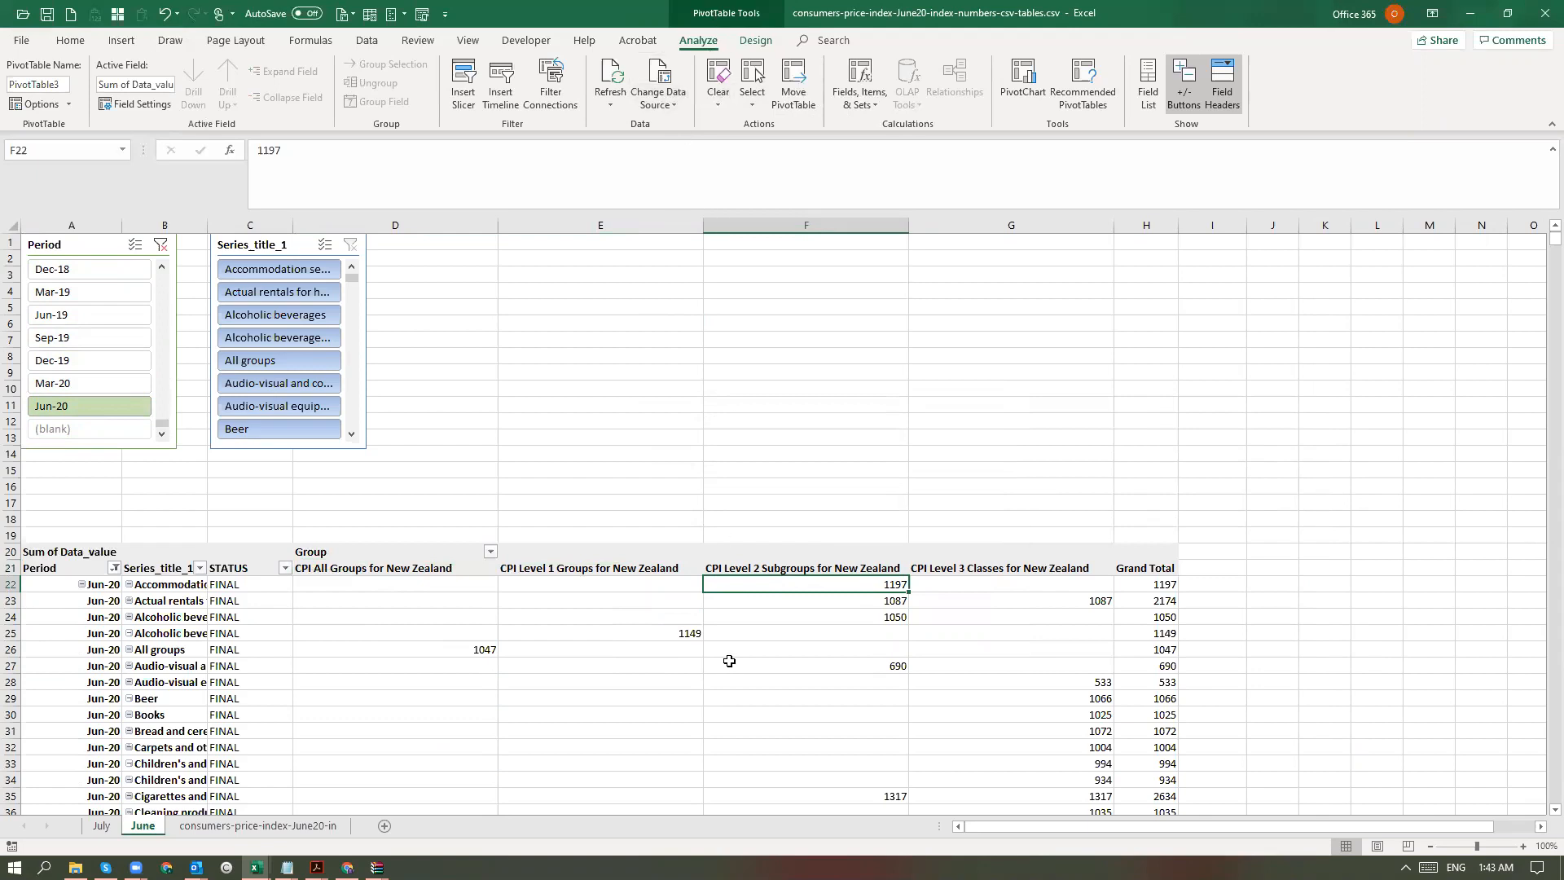
left_click(692, 585)
left_click(176, 594)
double_click(177, 594)
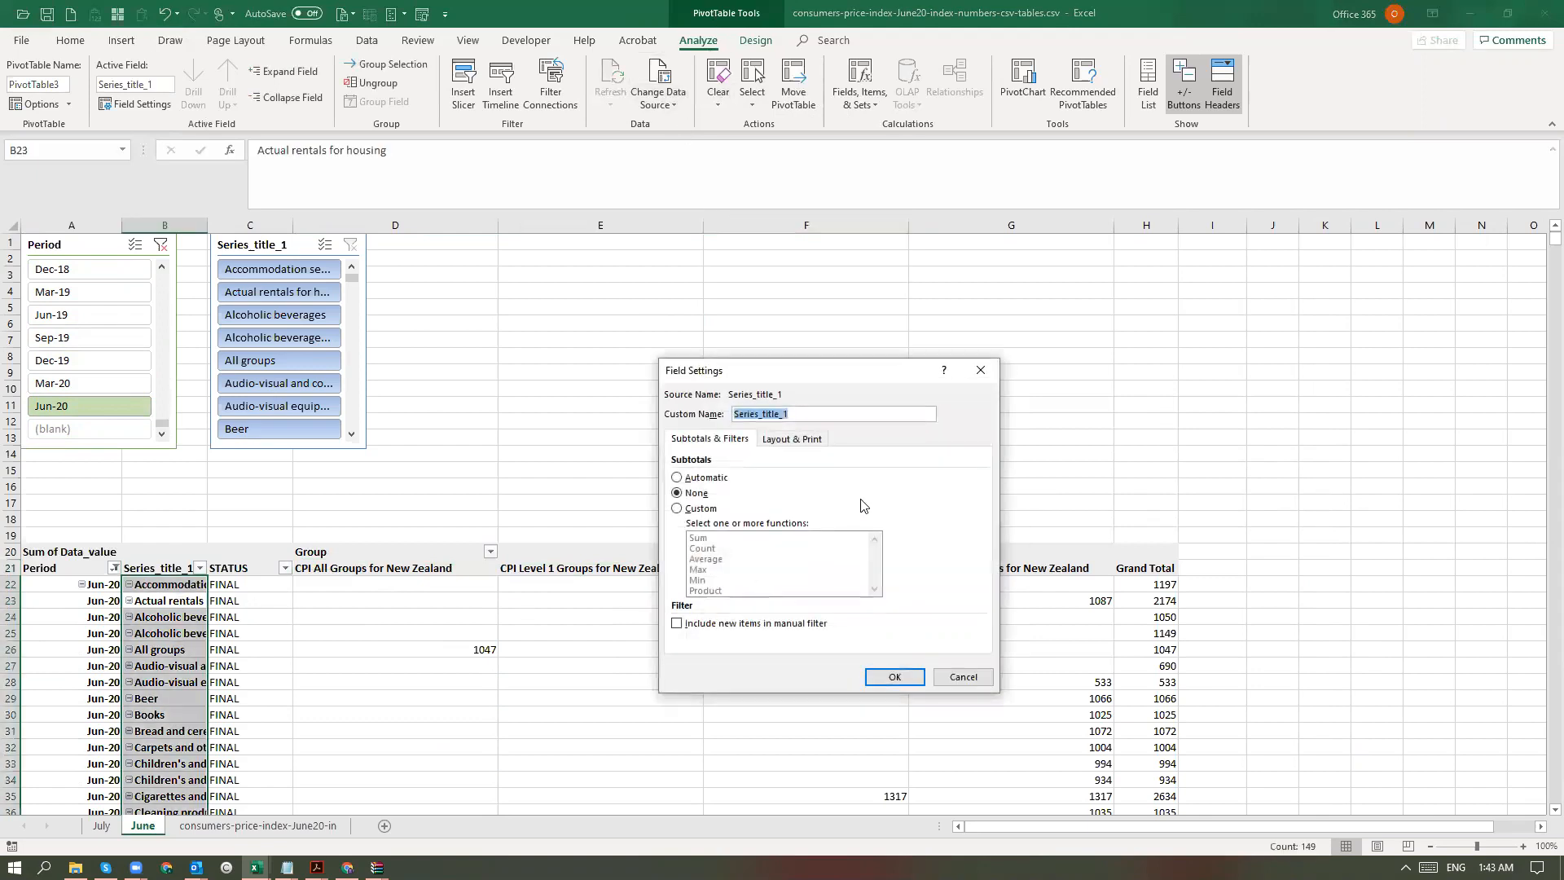
left_click(953, 678)
- Show the PivotTable field list and start a new calculated field named Annual Value
left_click(1151, 80)
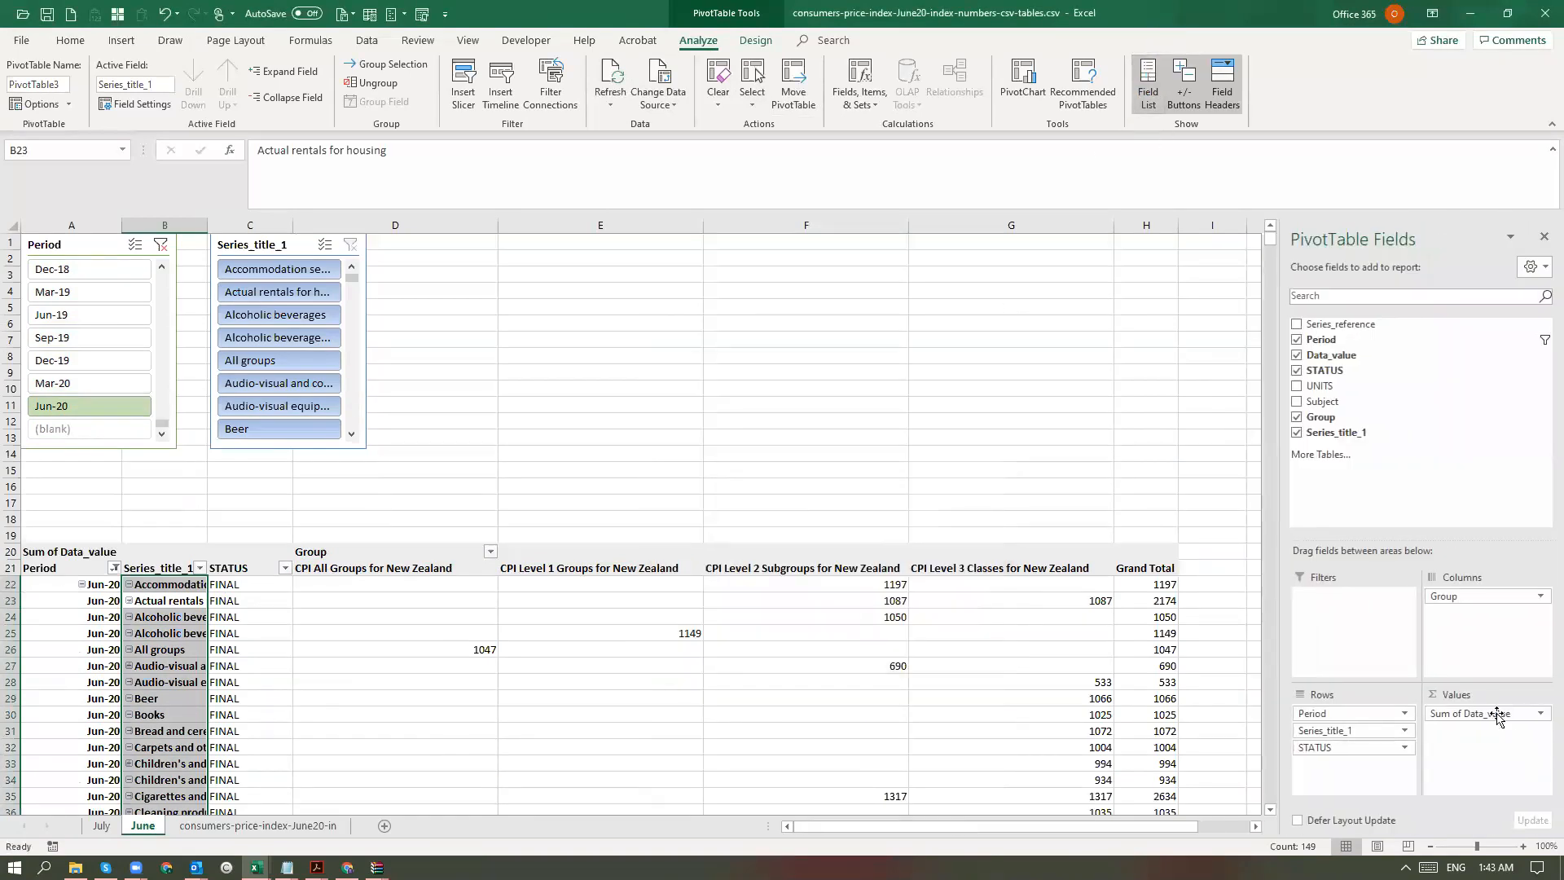
left_click(698, 728)
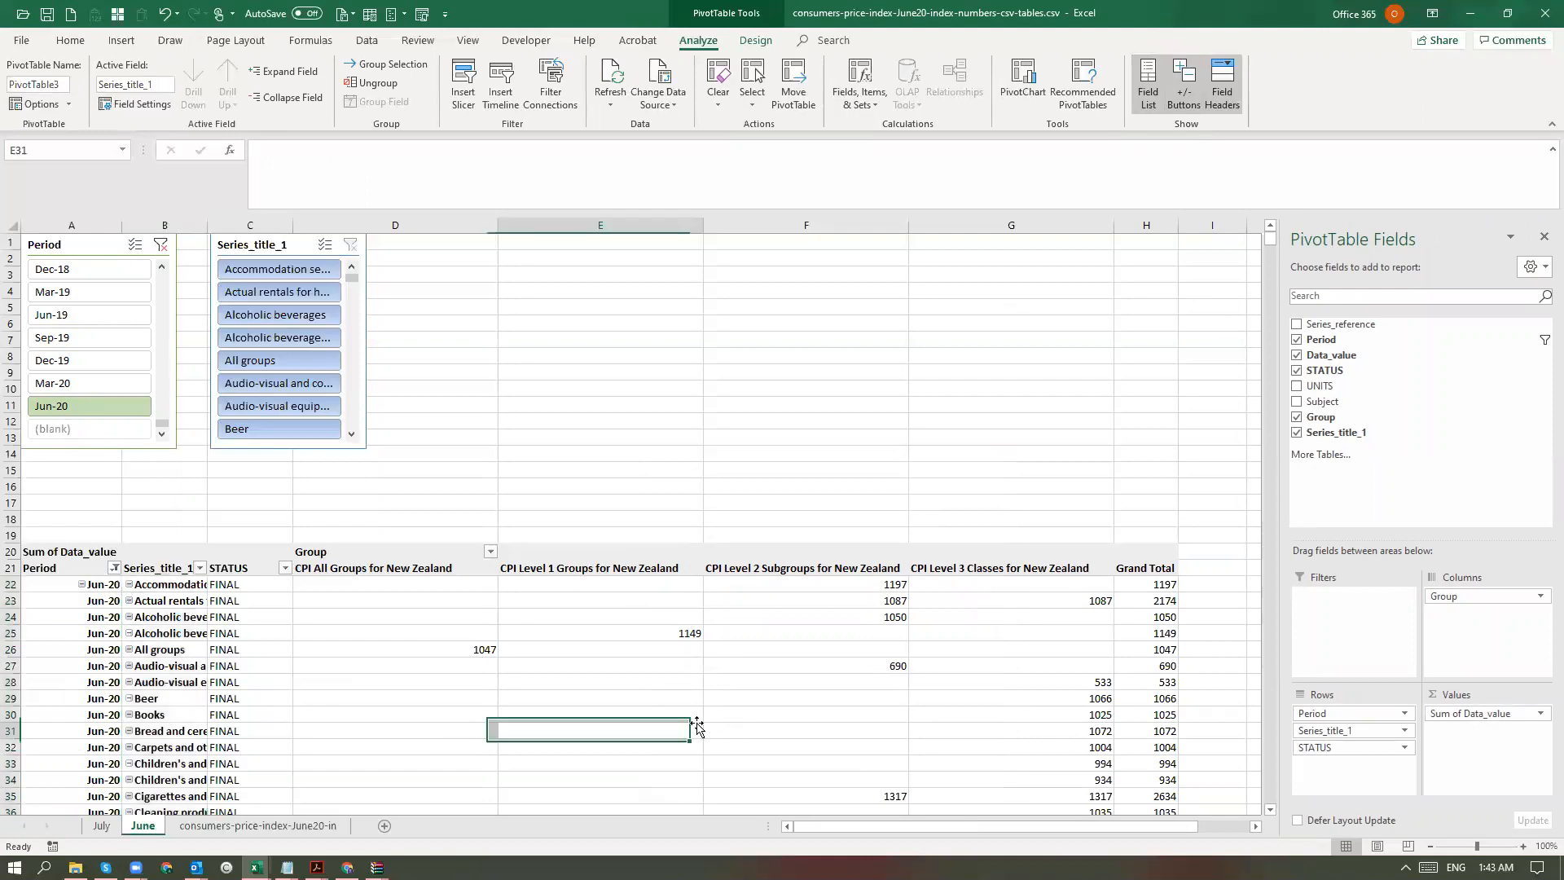
left_click(860, 91)
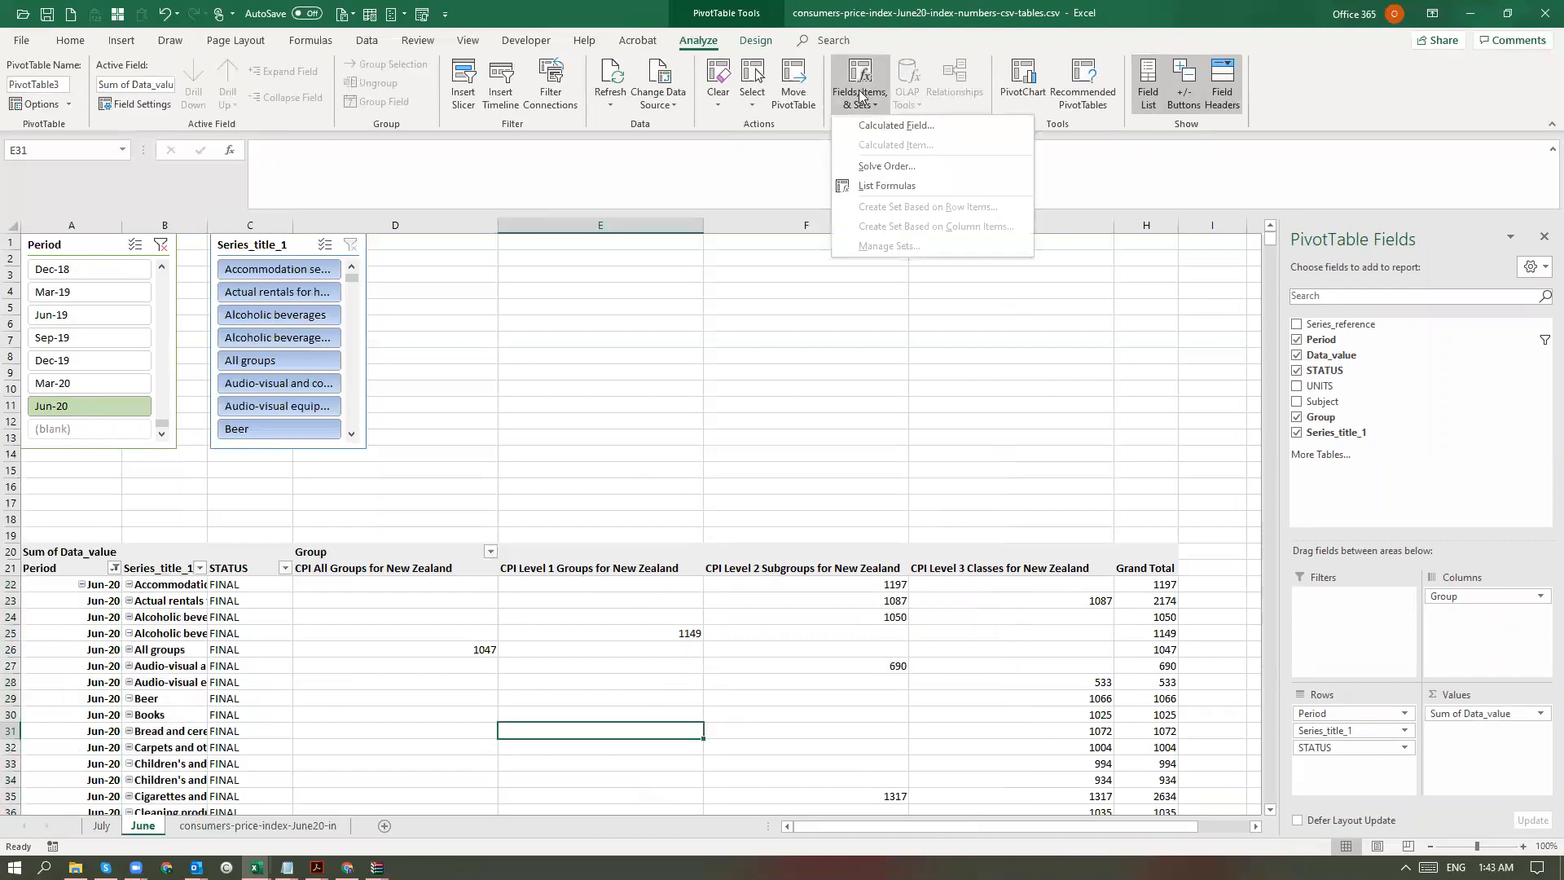
left_click(879, 127)
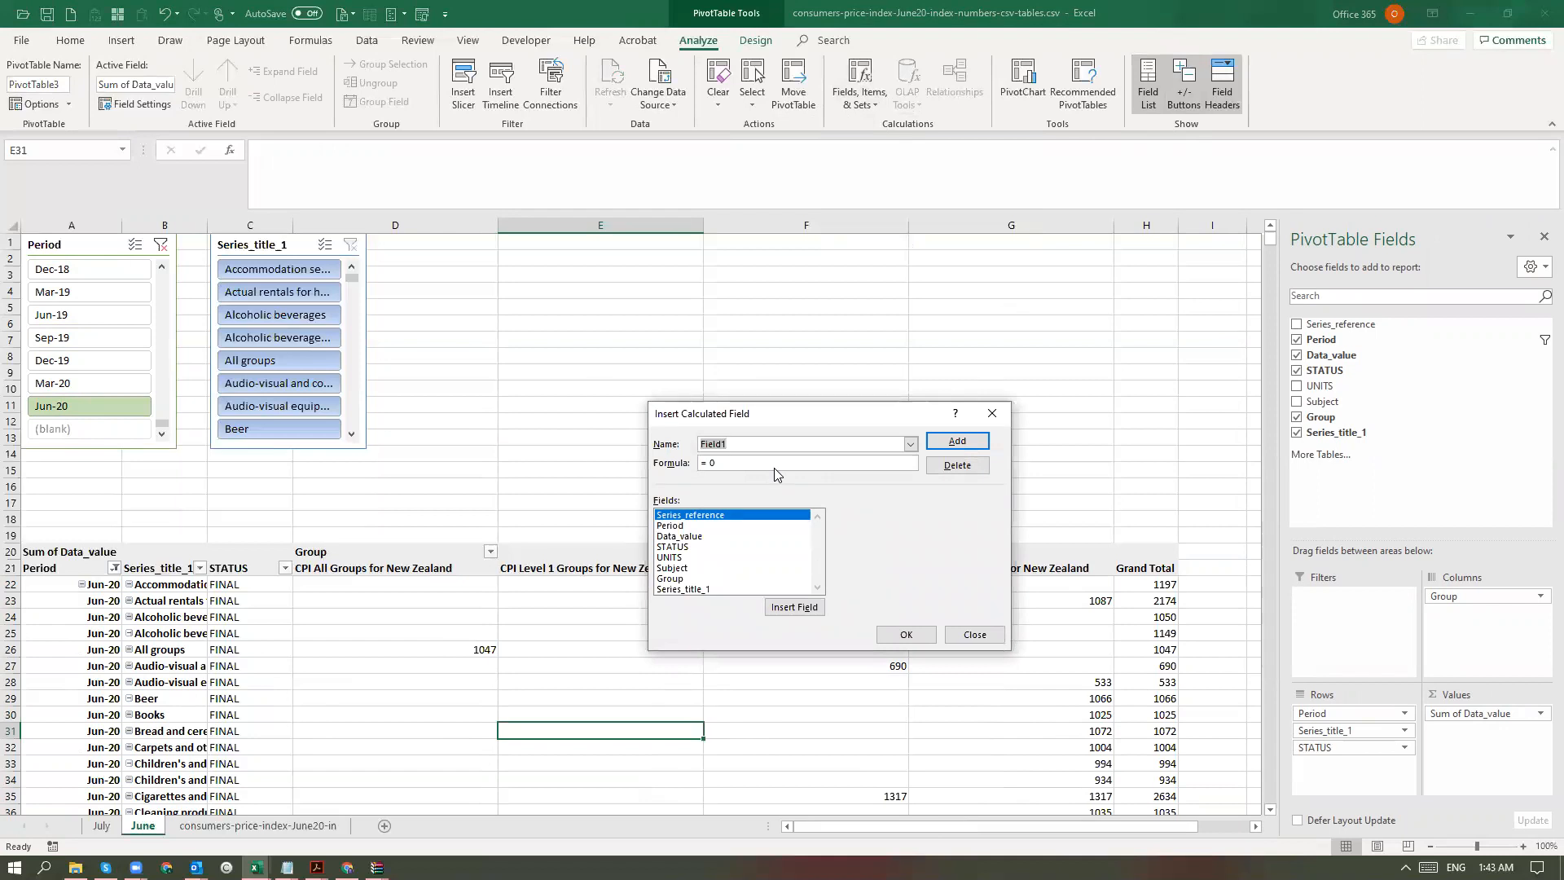
type("Annual Value")
left_click_drag(774, 417, 547, 214)
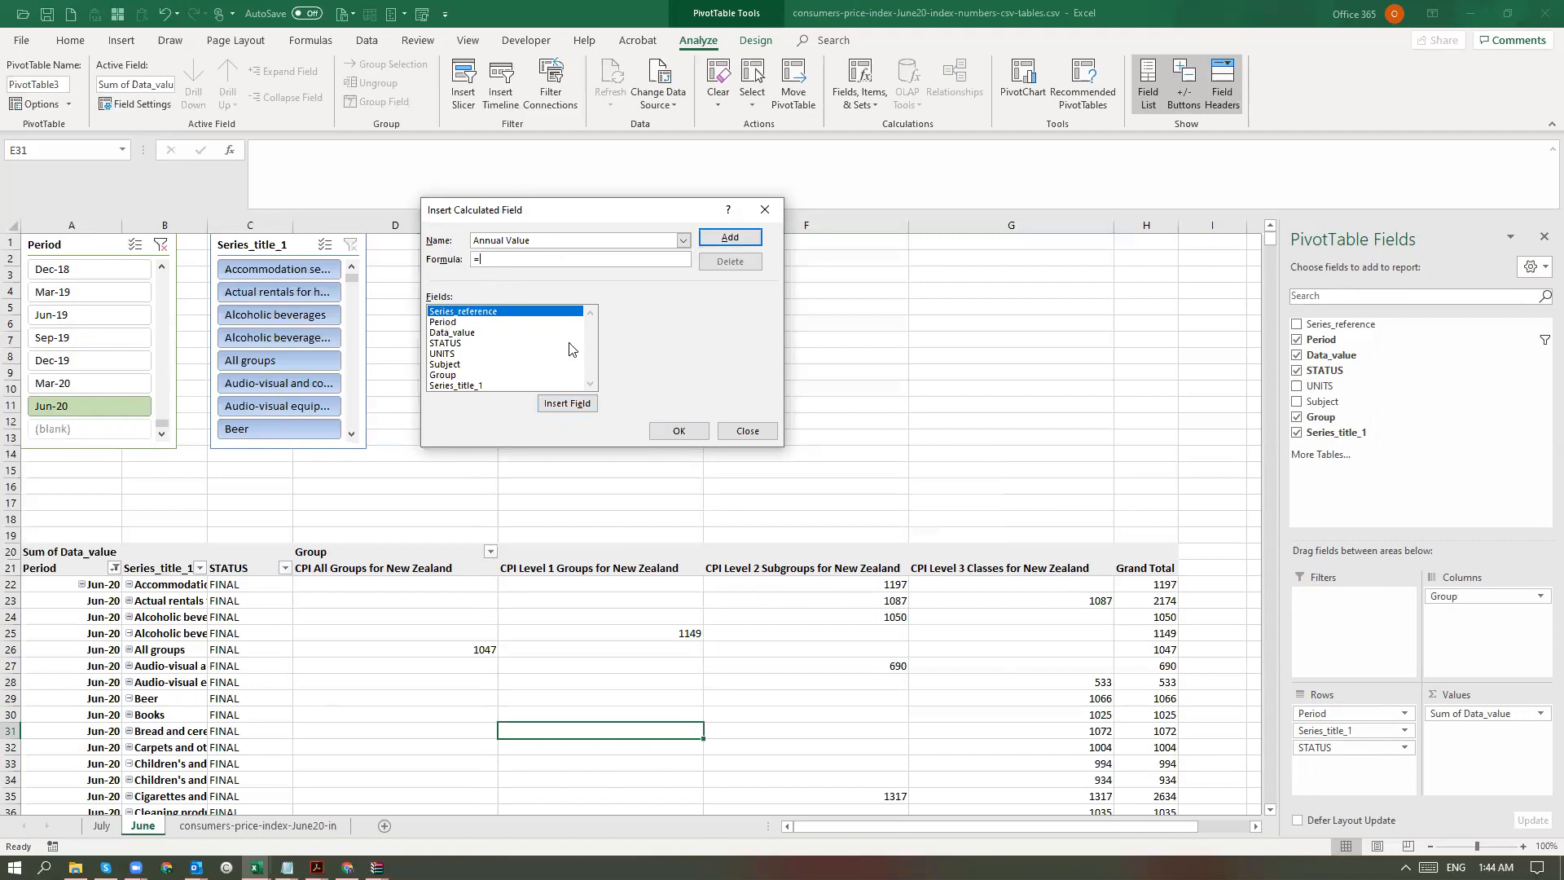
- Define the Annual Value formula as Data_value*12 and add the calculated field to the June pivot table
left_click(454, 333)
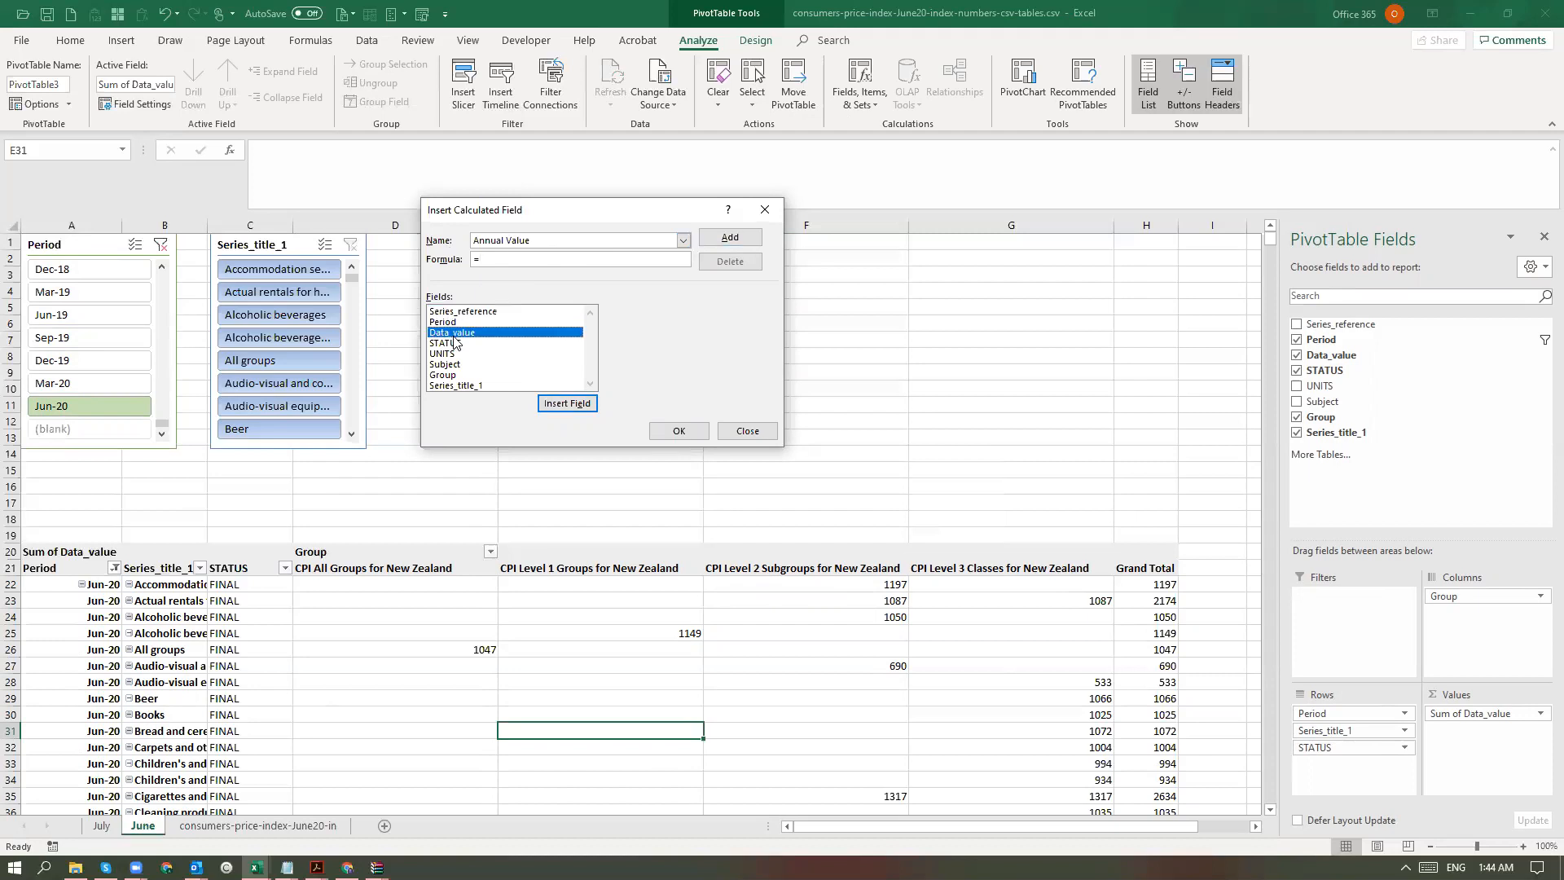
double_click(454, 334)
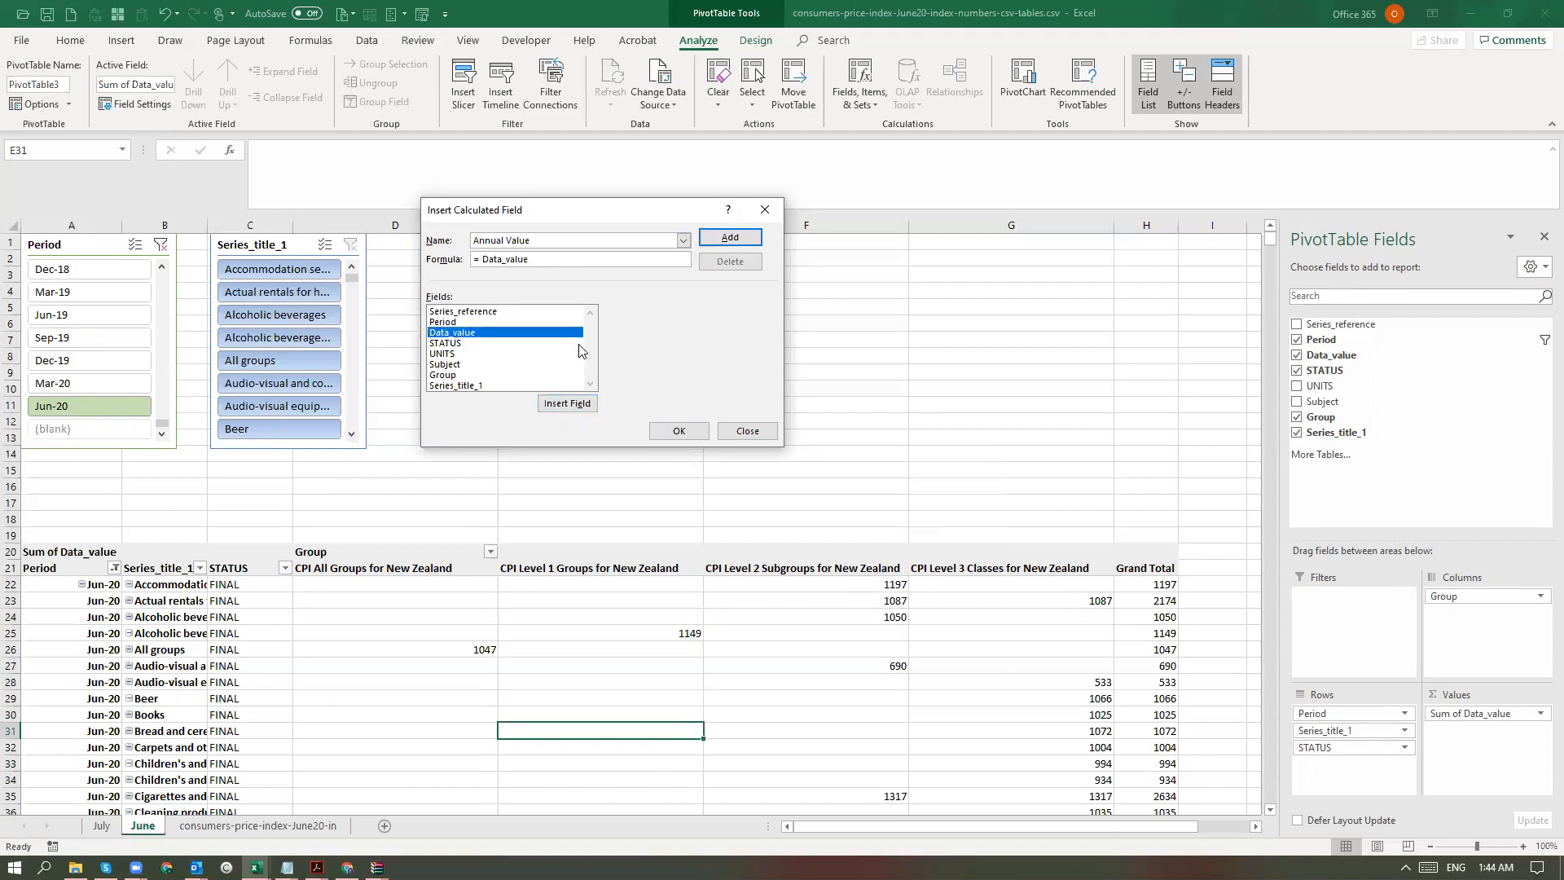
type("*12")
left_click(730, 237)
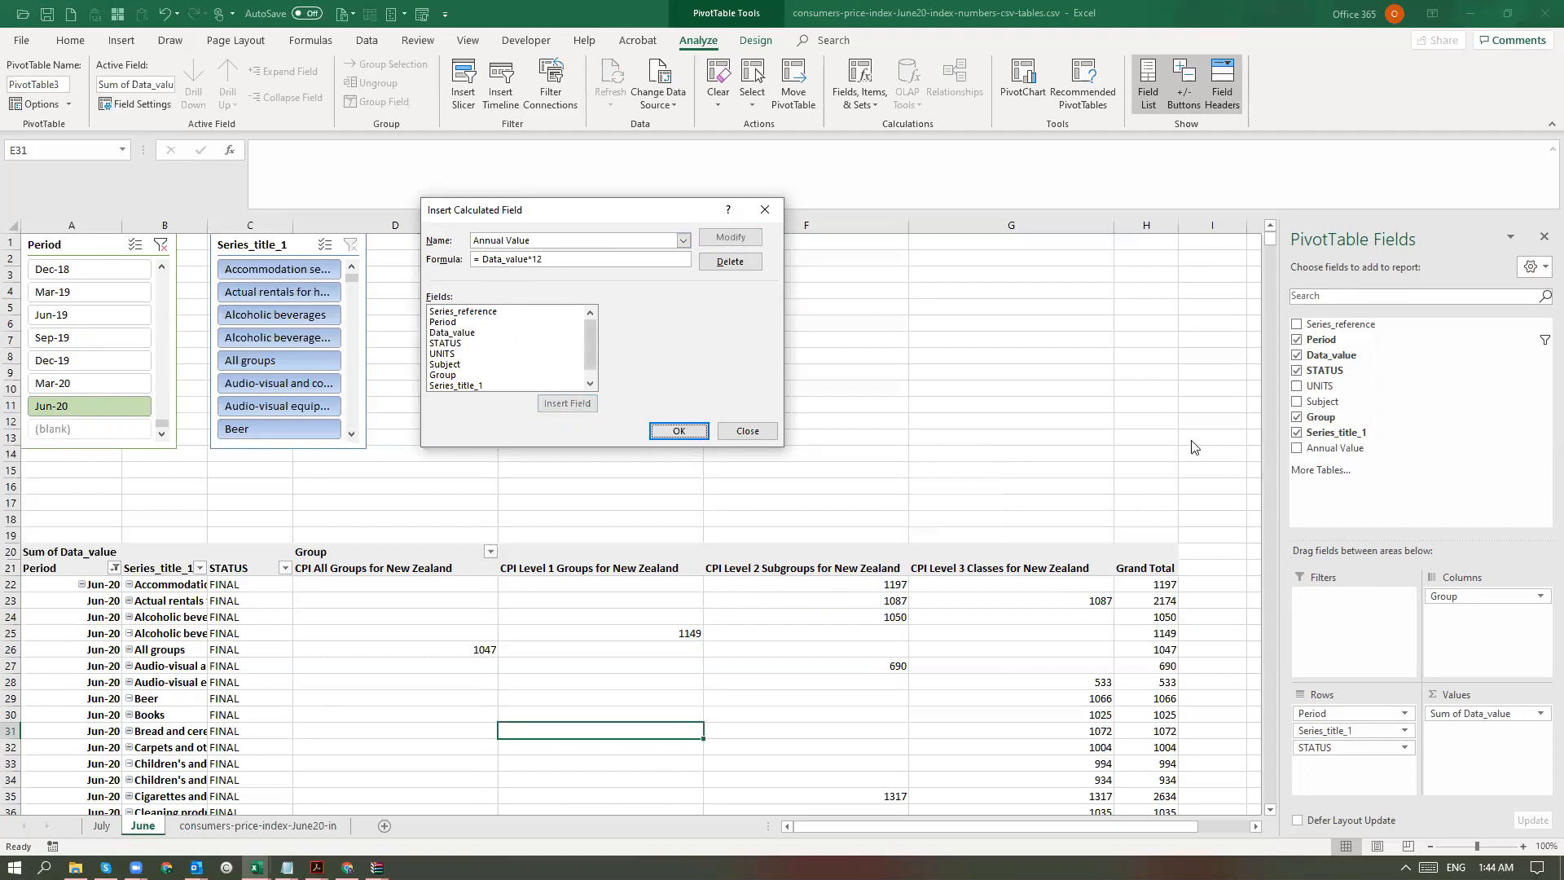
left_click(679, 431)
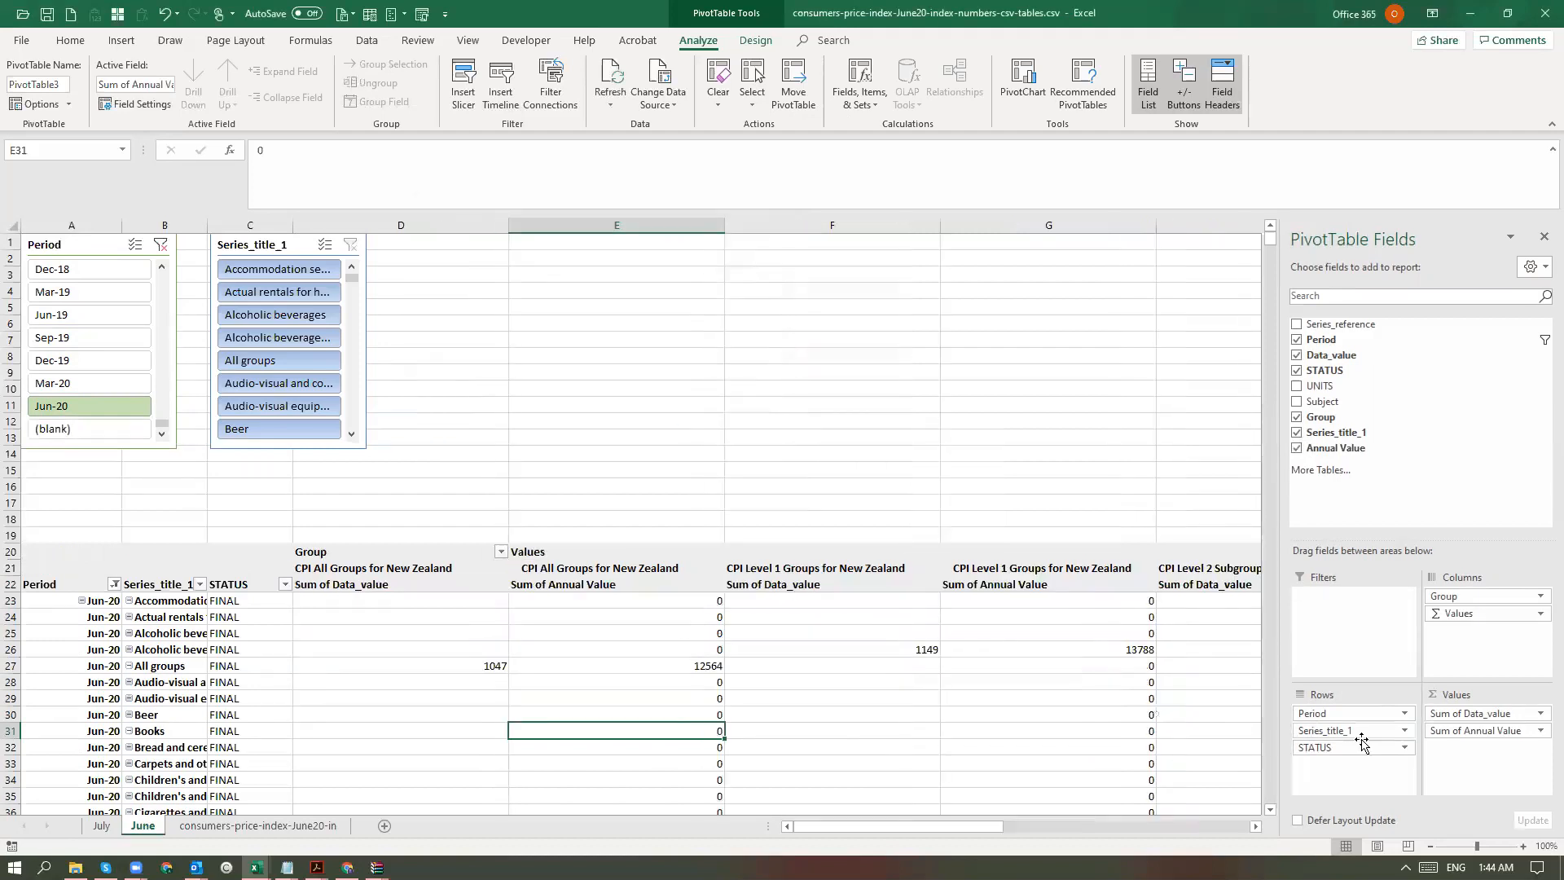
- Remove Sum of Data_value and Sum of Annual Value from the pivot table's values, and add Data_value back as the only value field
left_click_drag(1458, 717, 1401, 489)
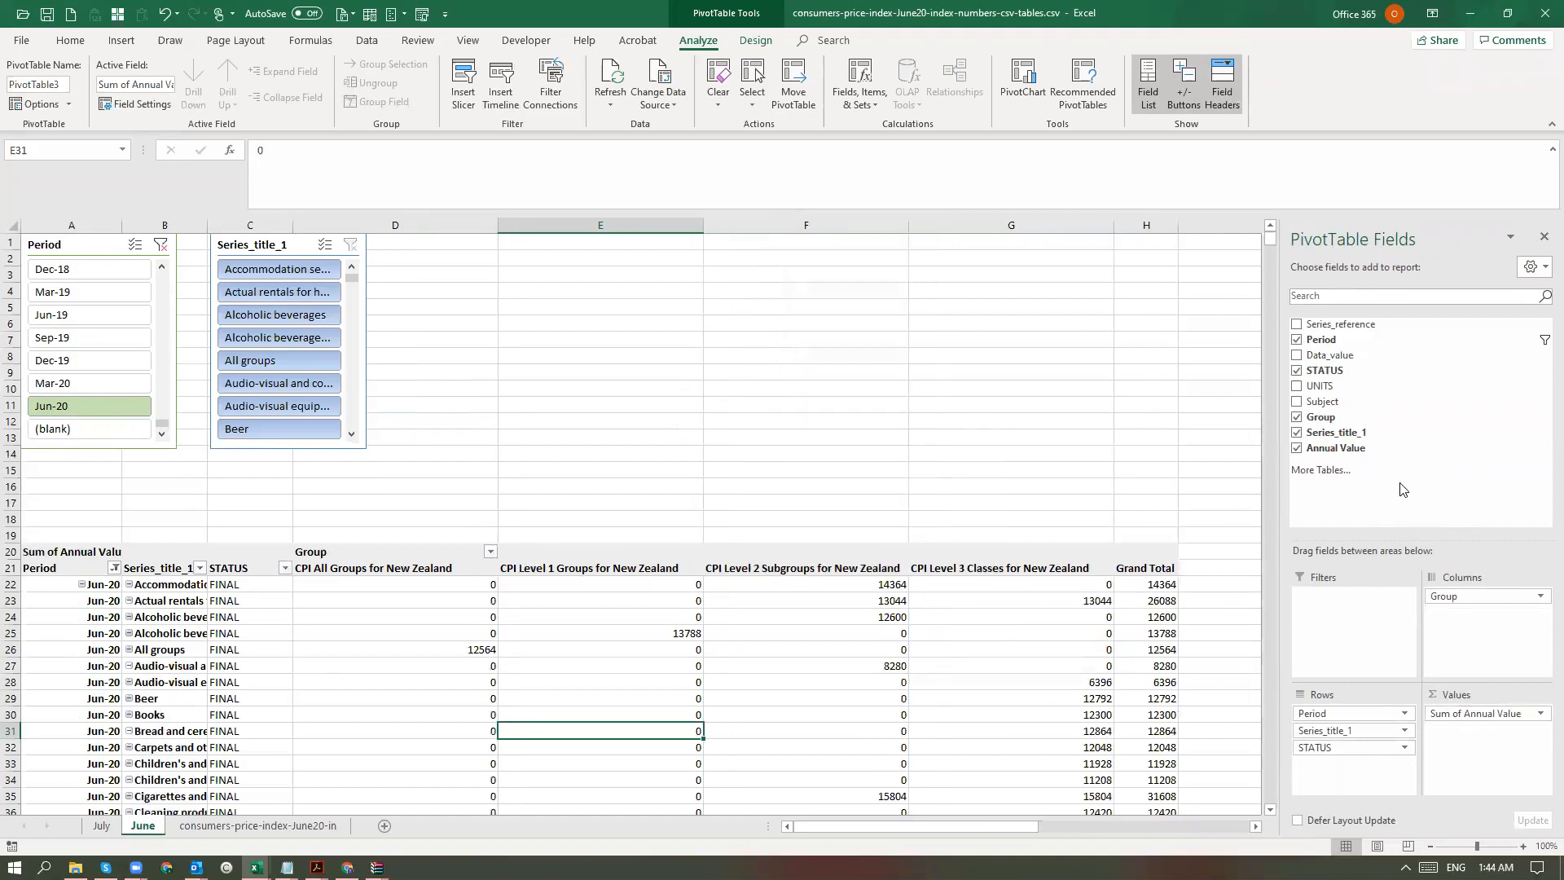
left_click_drag(797, 572, 827, 648)
left_click_drag(1466, 716, 1387, 477)
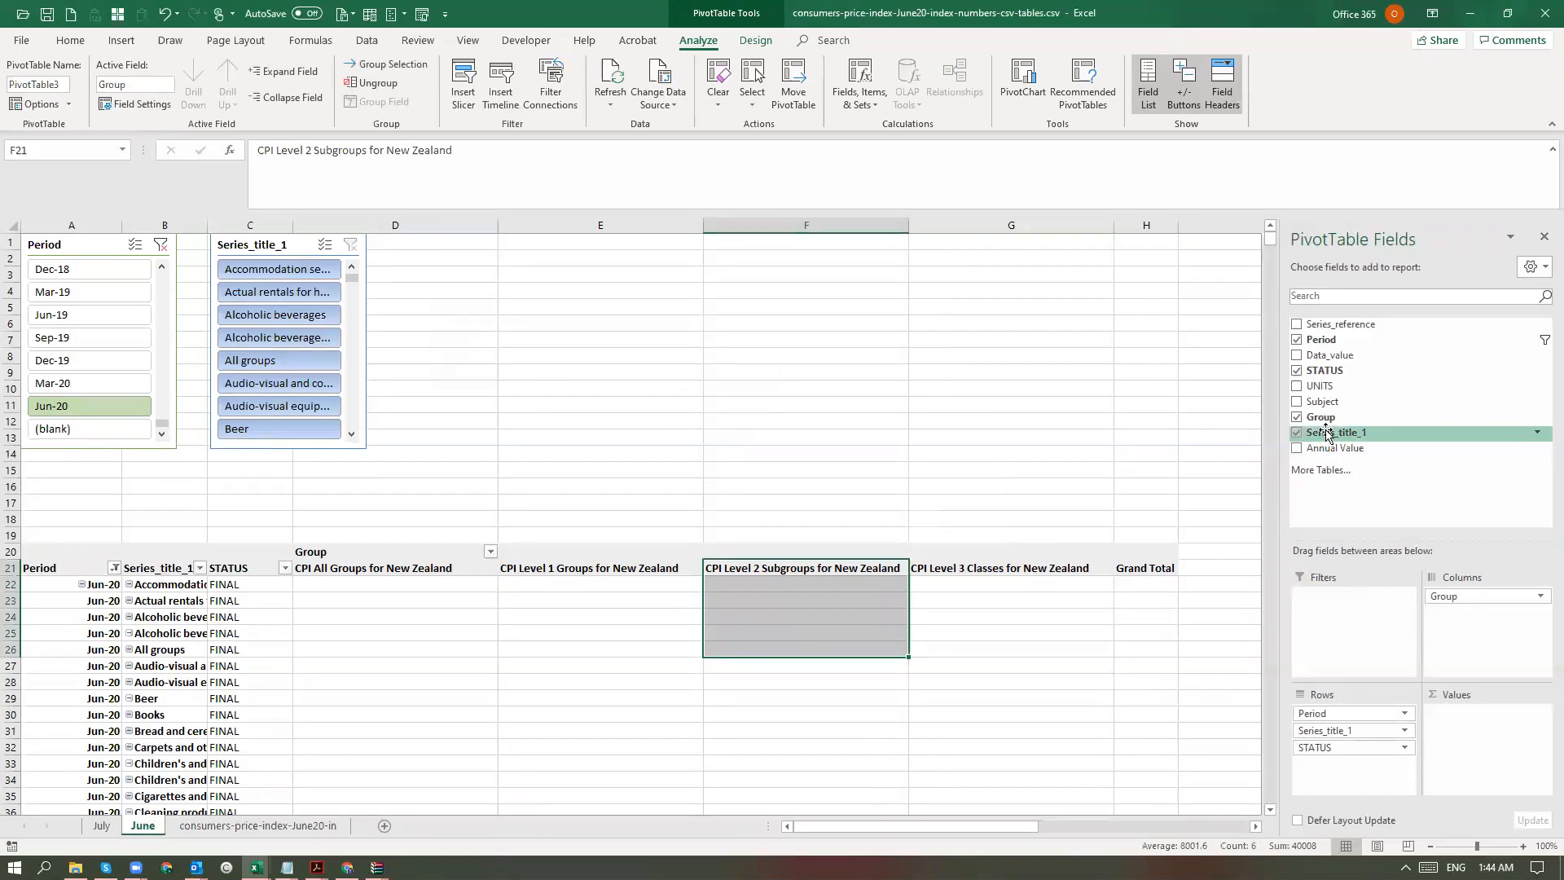
left_click_drag(1328, 355, 1479, 737)
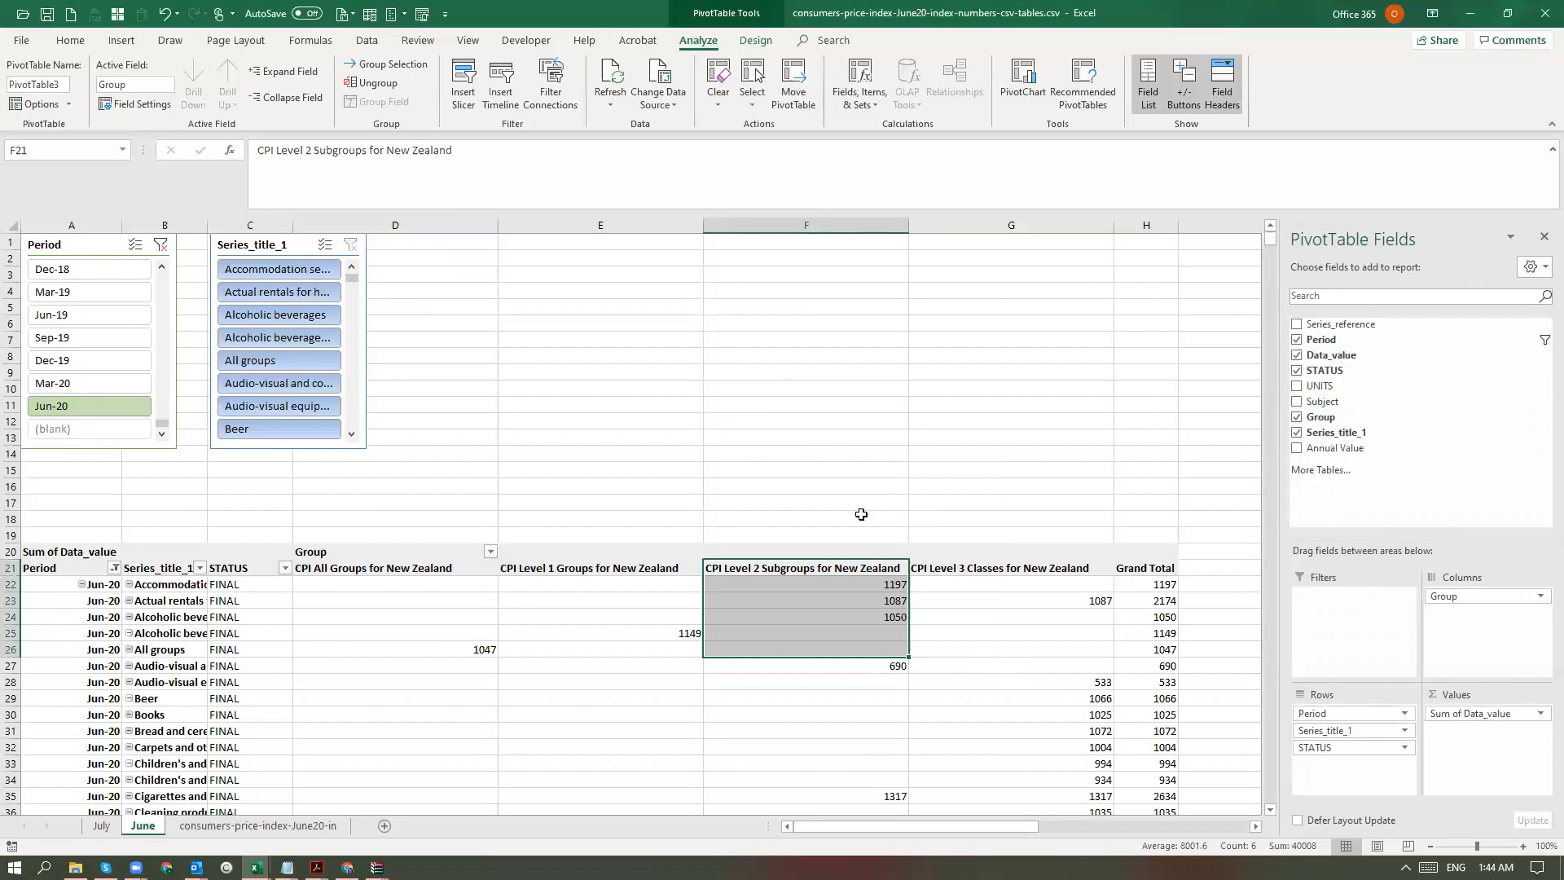
- Enter the check formula =1197*12 in cell F17 above the pivot table
left_click(871, 584)
left_click(863, 498)
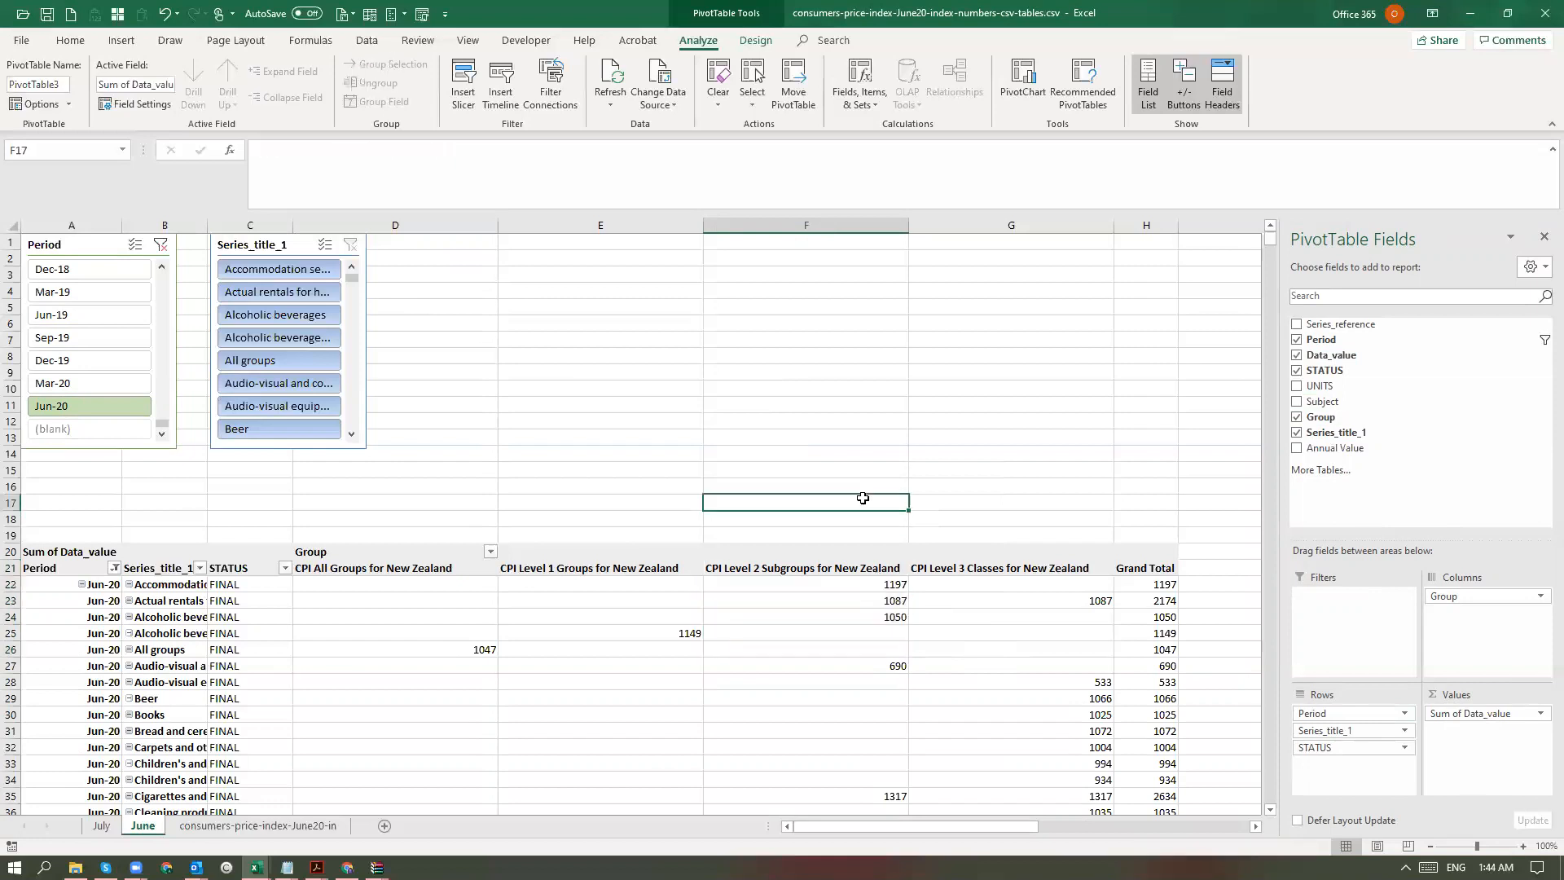
type("=119")
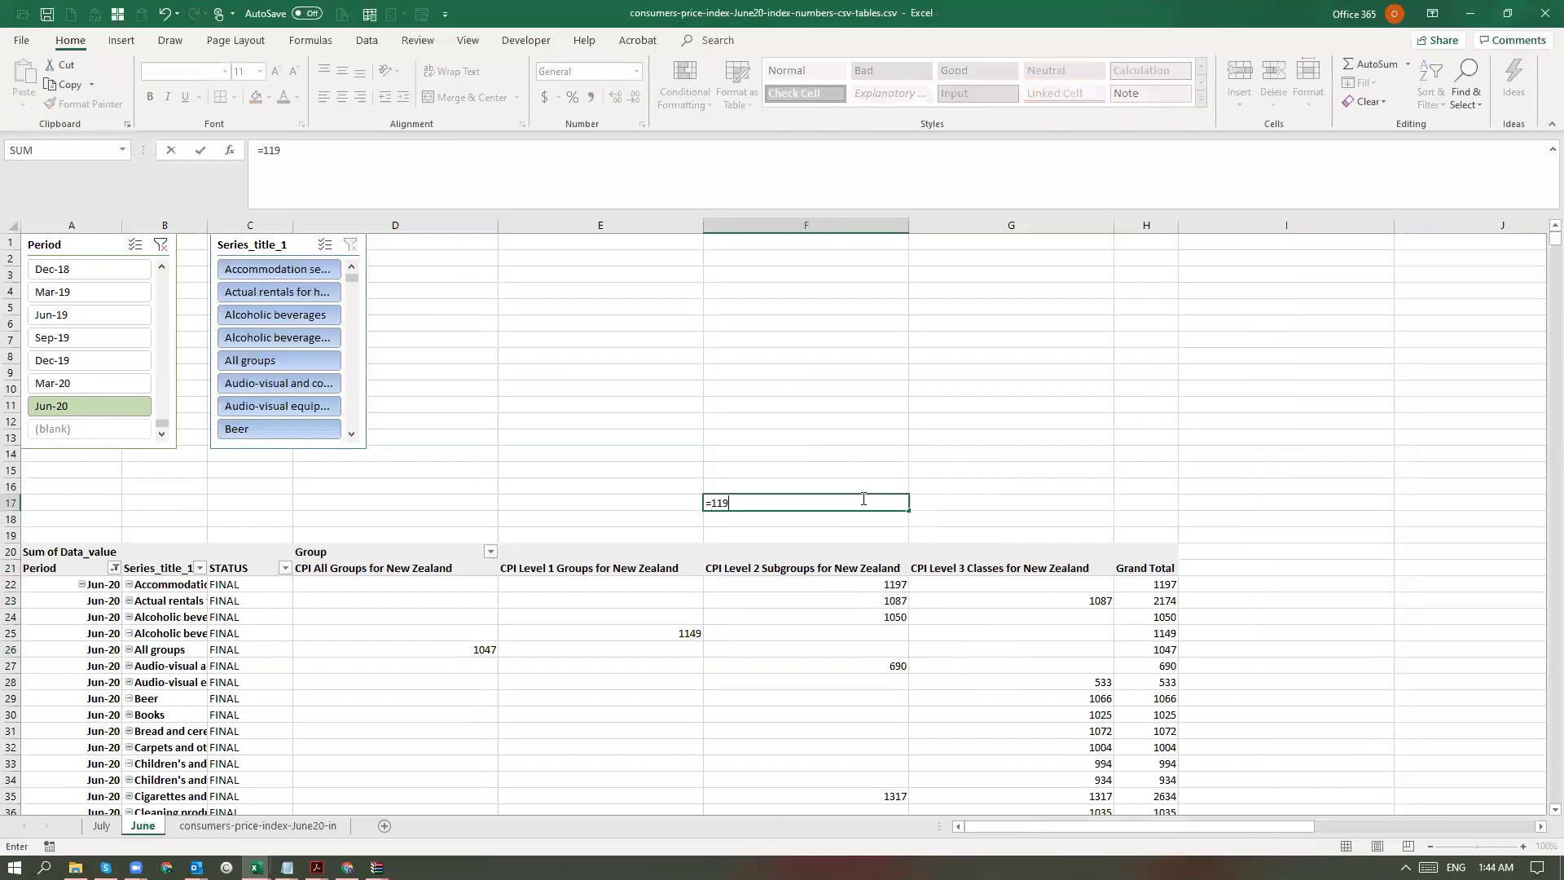
type("7*12")
key("Return")
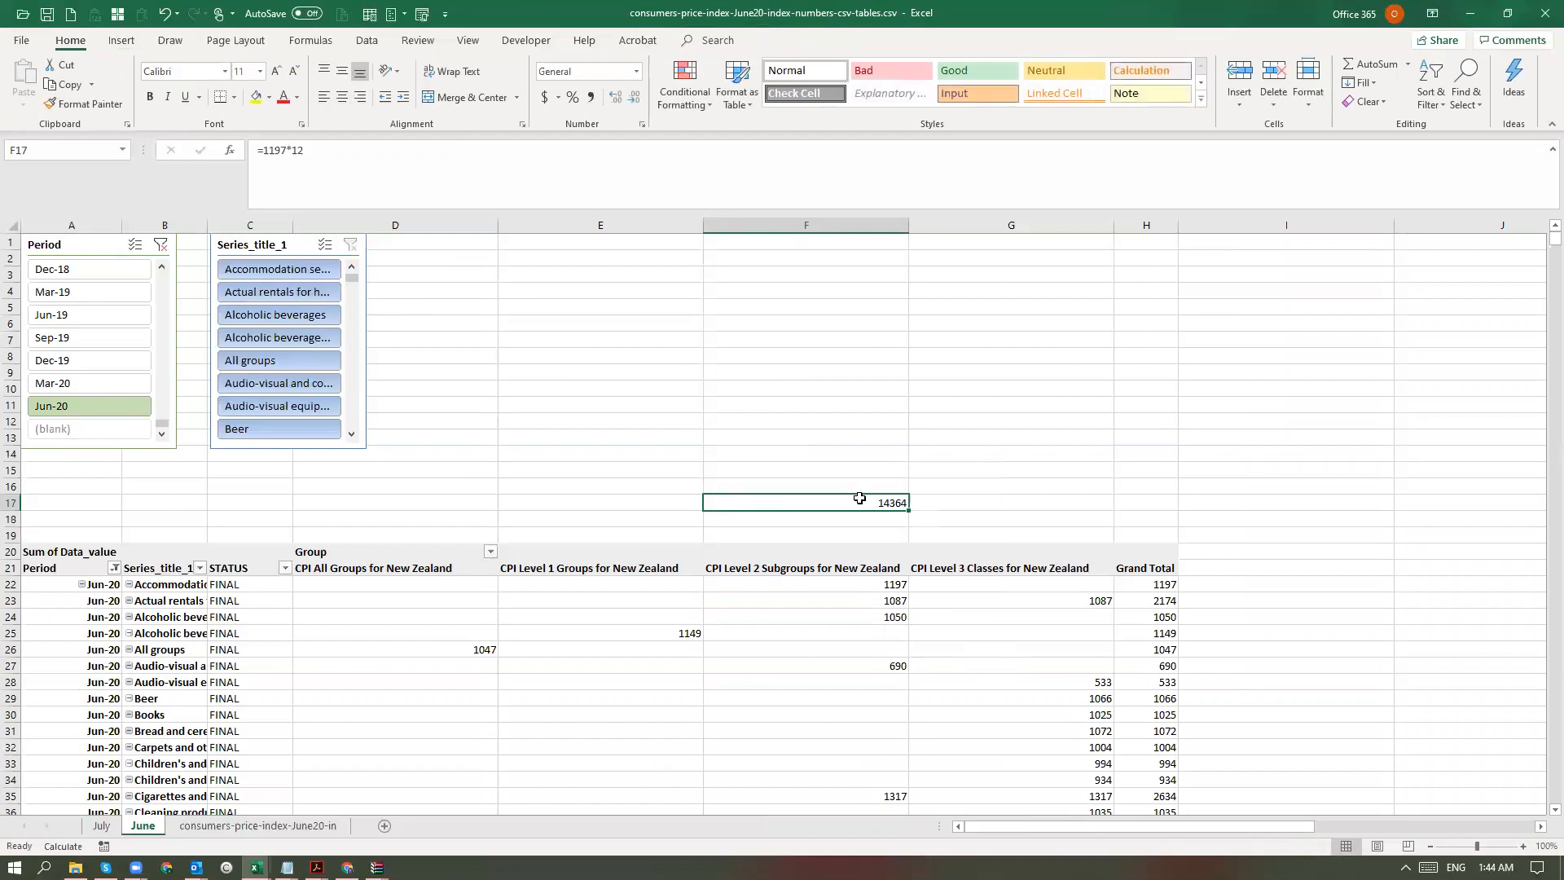
- Replace Data_value with Annual Value in the pivot table's values and compare the Accommodation services amount with cell F17
left_click(826, 616)
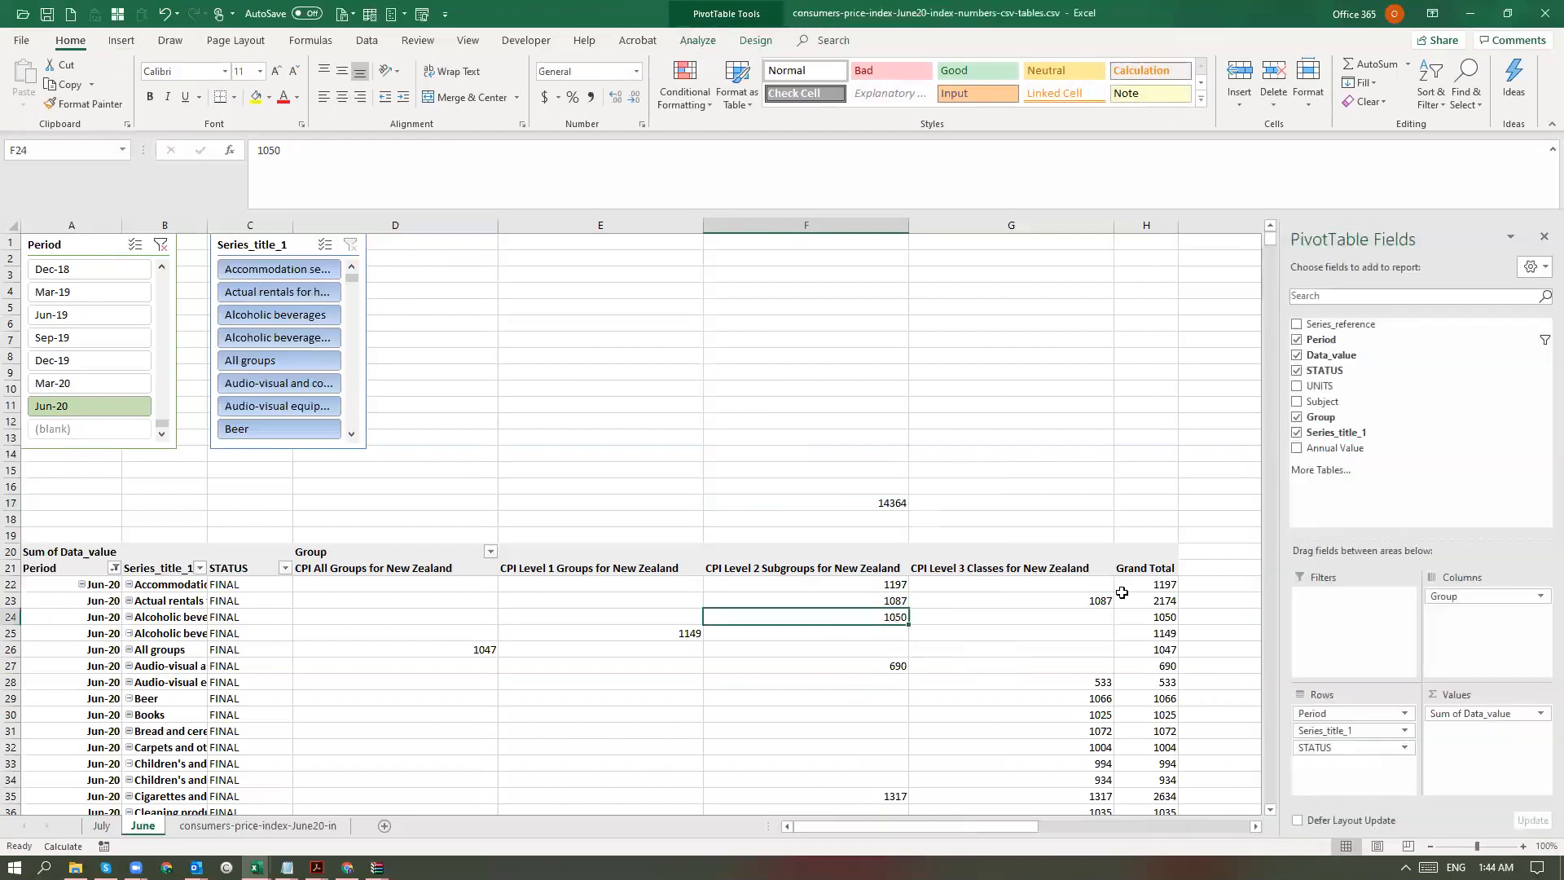
left_click_drag(1476, 713, 1450, 734)
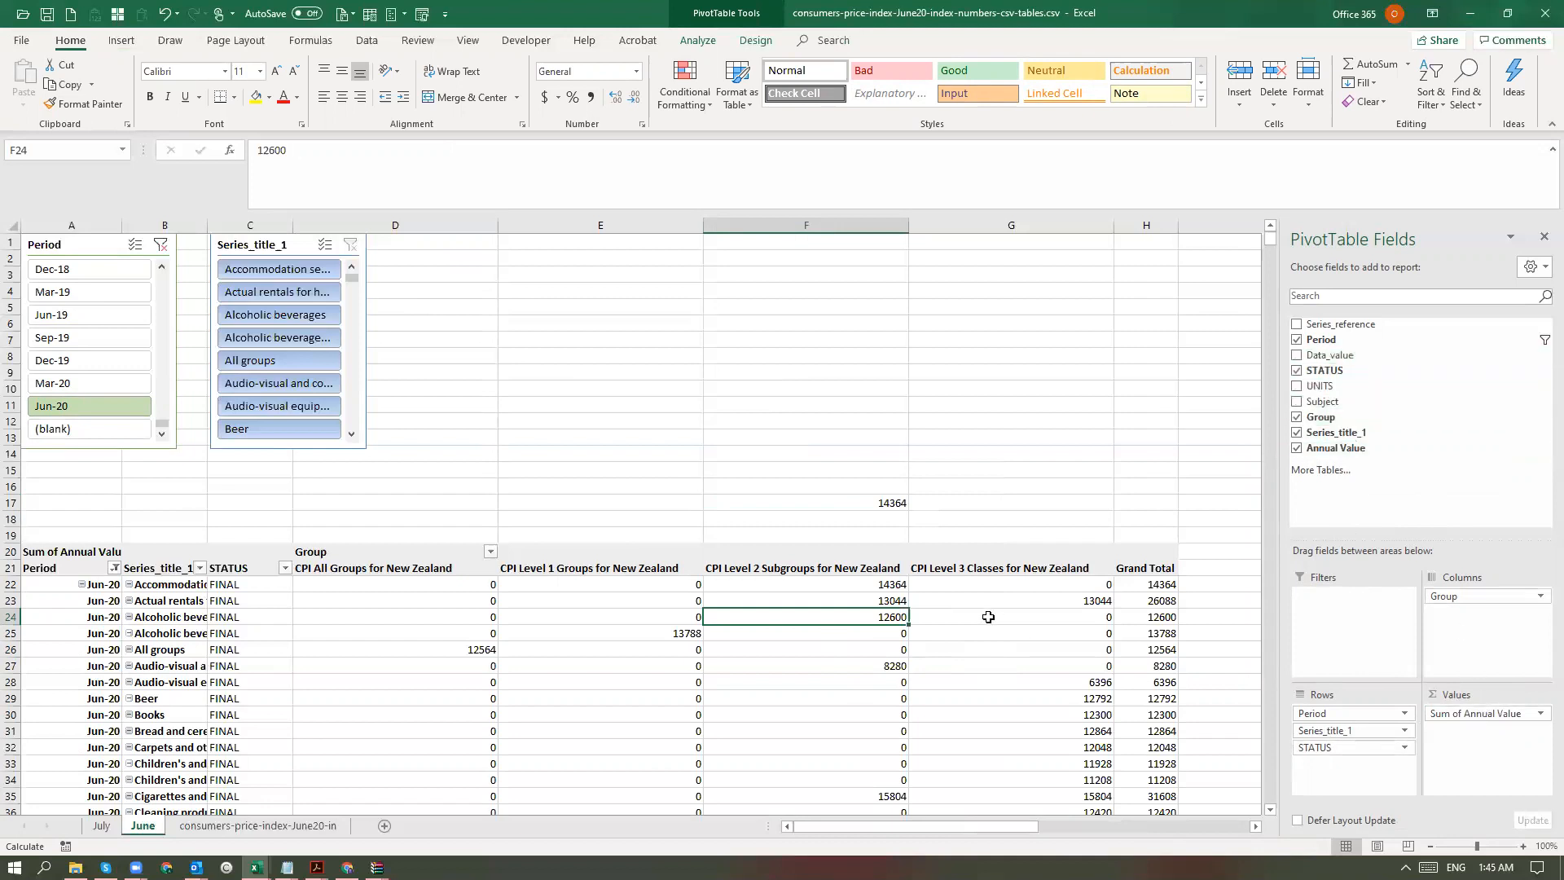
left_click(875, 586)
left_click(847, 499)
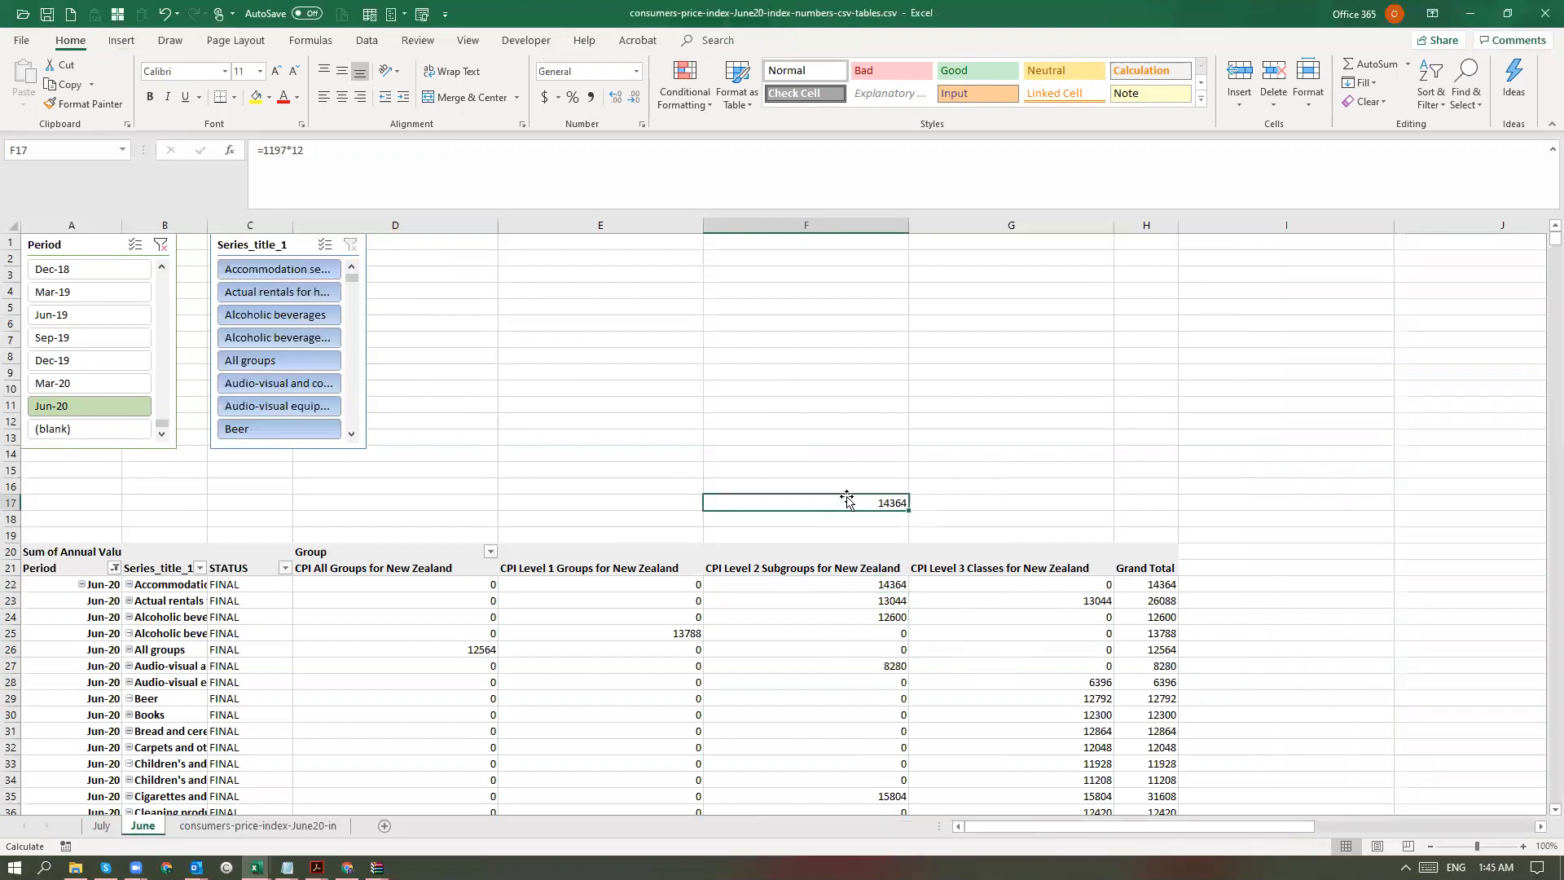
left_click(843, 588)
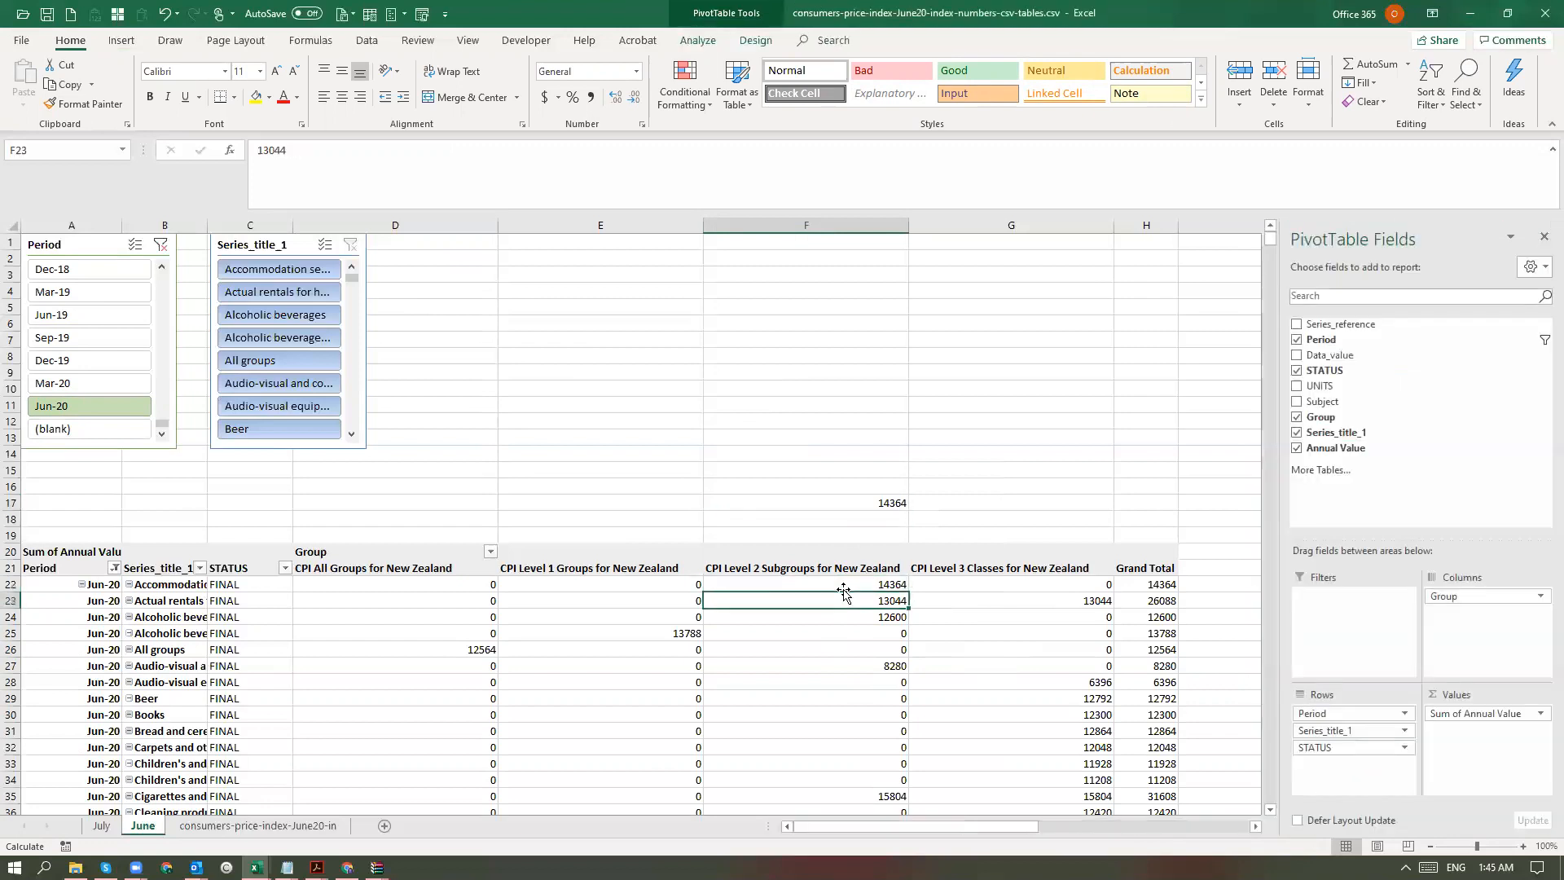
key("Left")
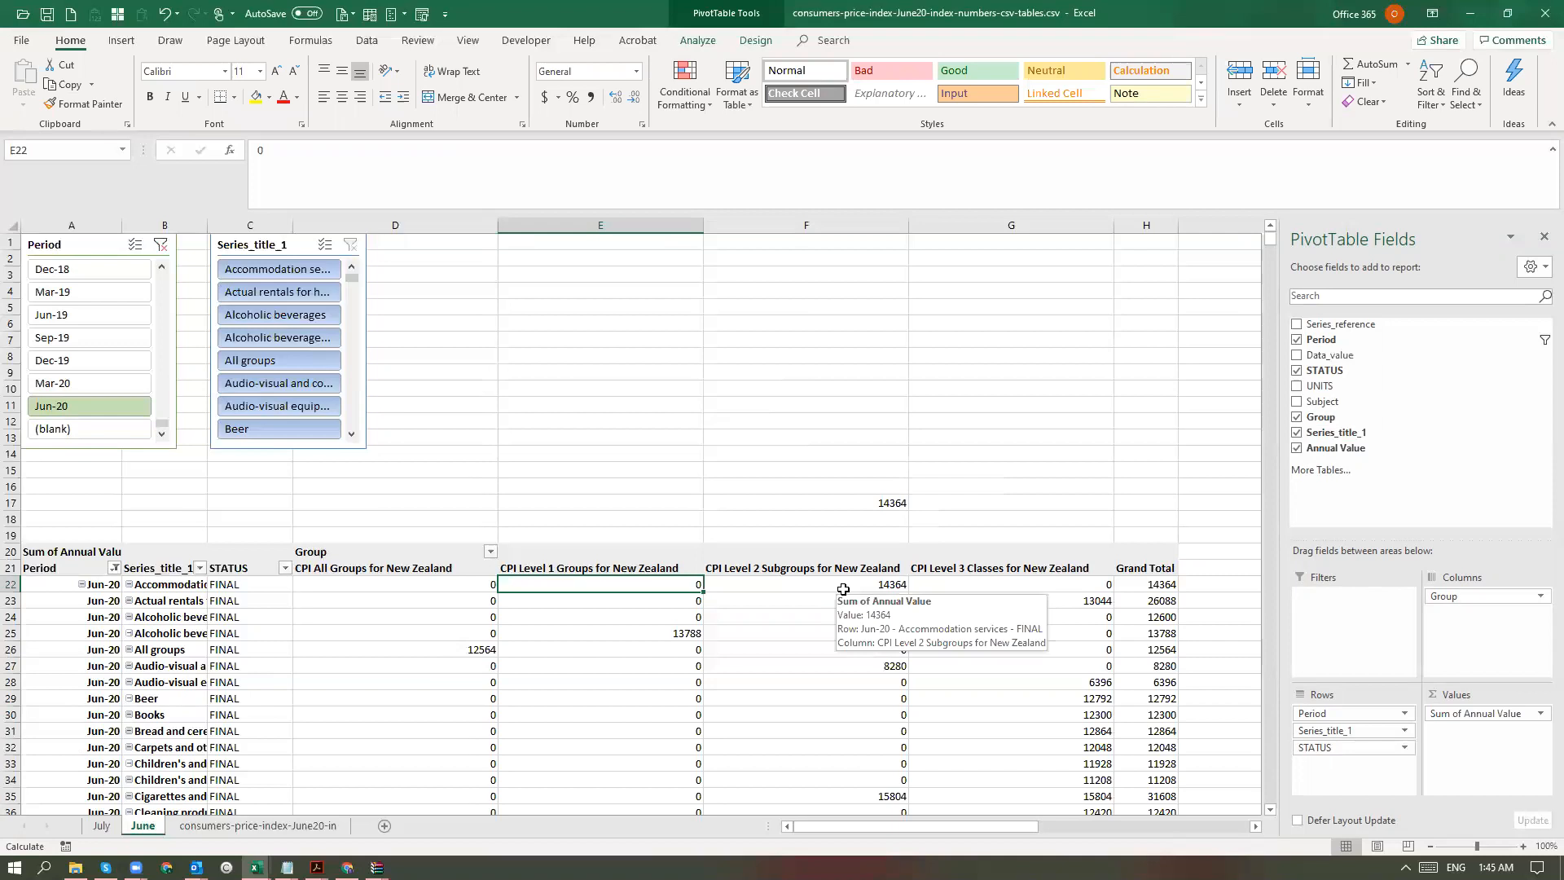
left_click(843, 589)
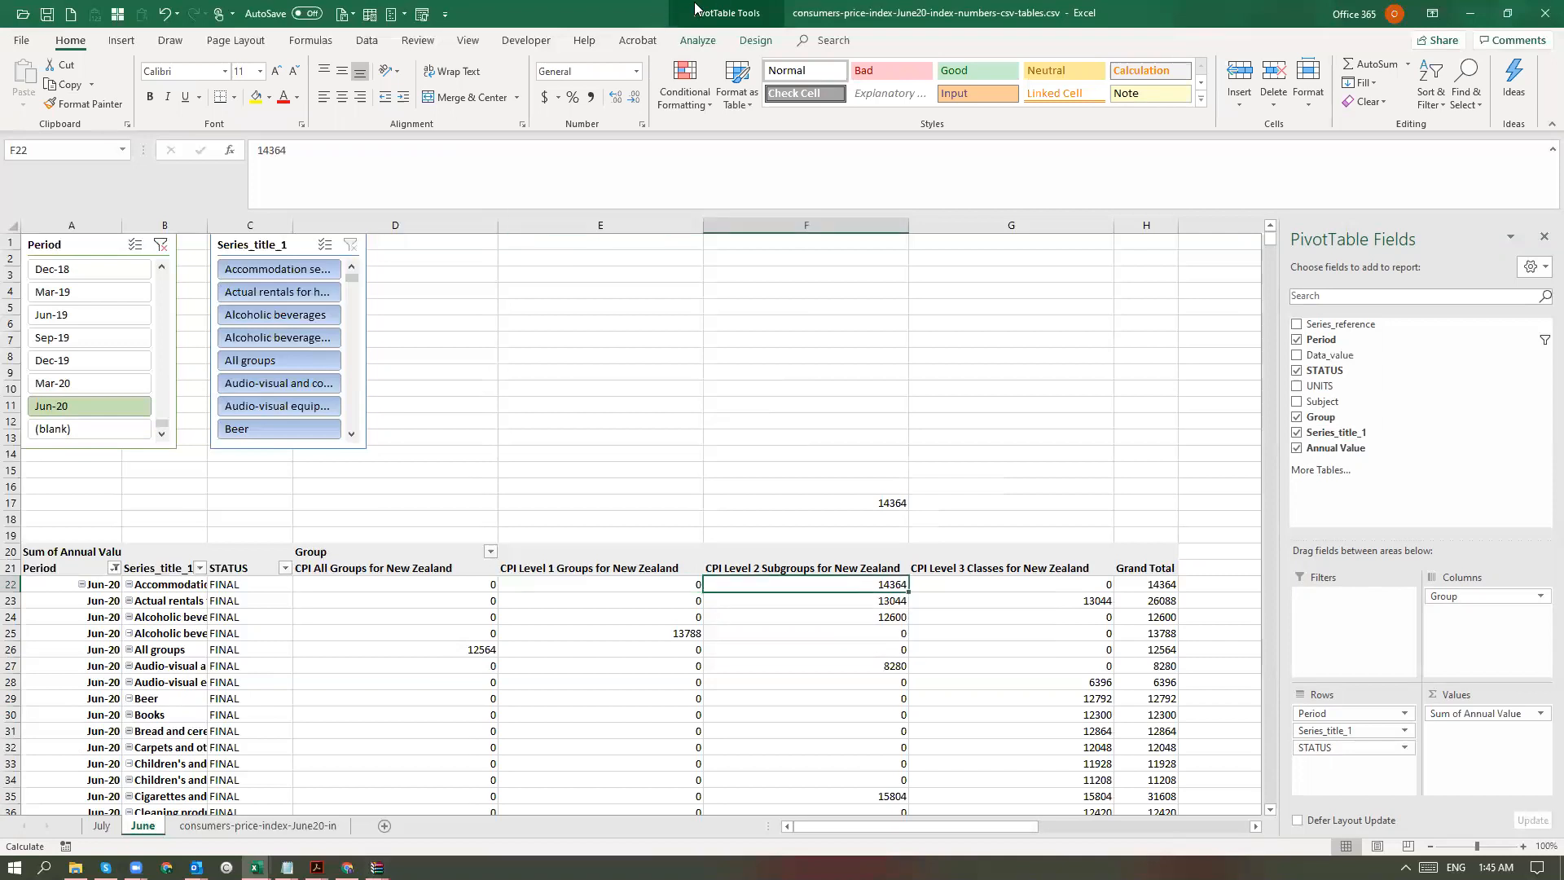
- Change the Annual Value calculated field's formula to =Data_value/12
left_click(699, 40)
left_click(860, 96)
left_click(871, 117)
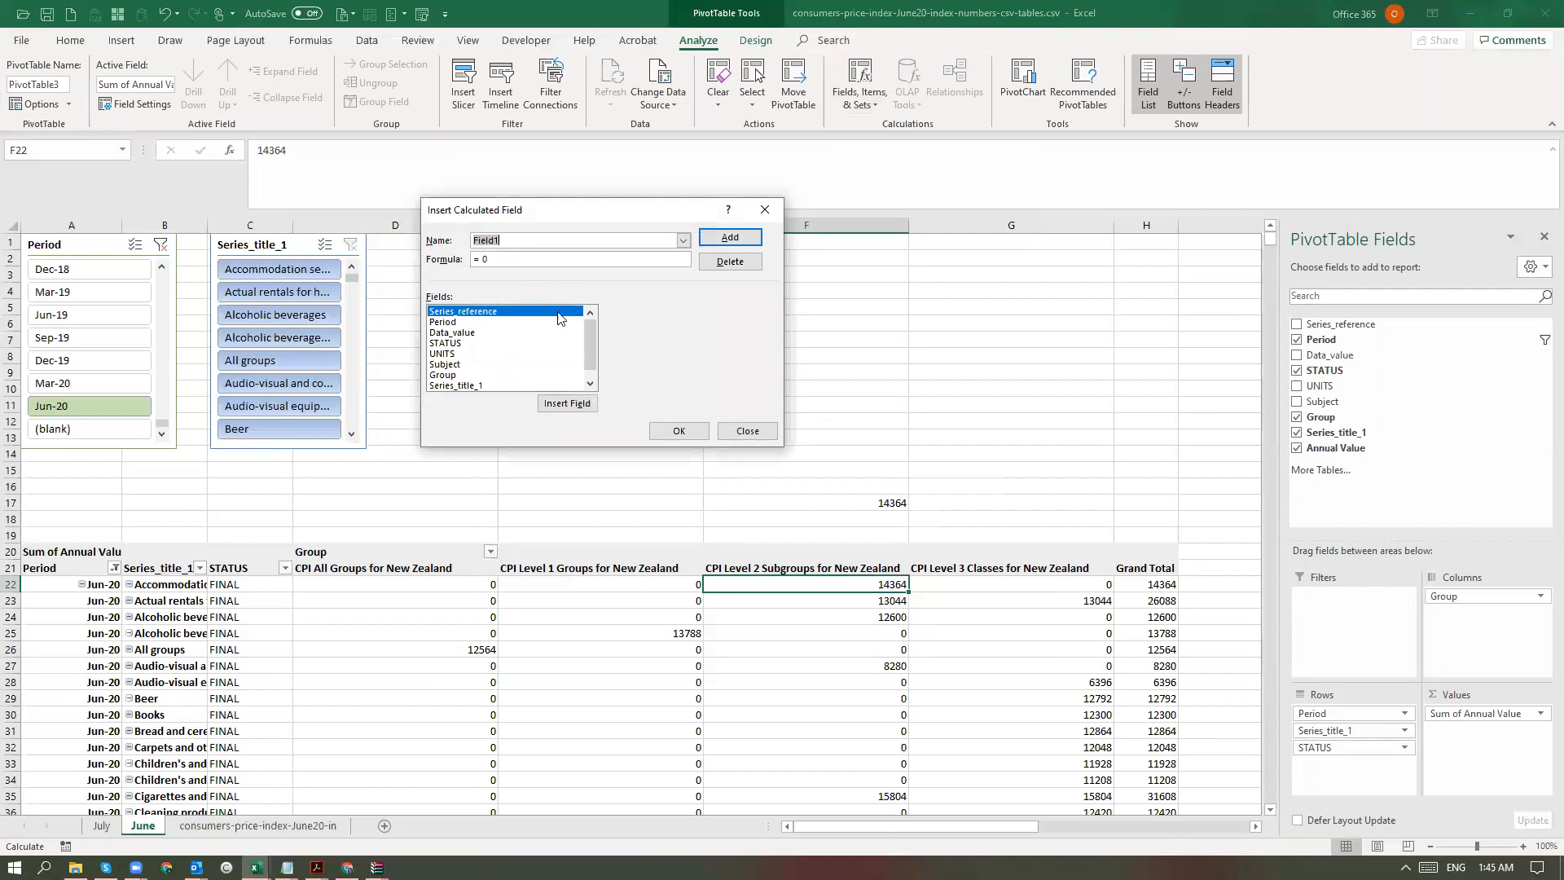
left_click(685, 243)
left_click(538, 255)
left_click(528, 259)
left_click(679, 436)
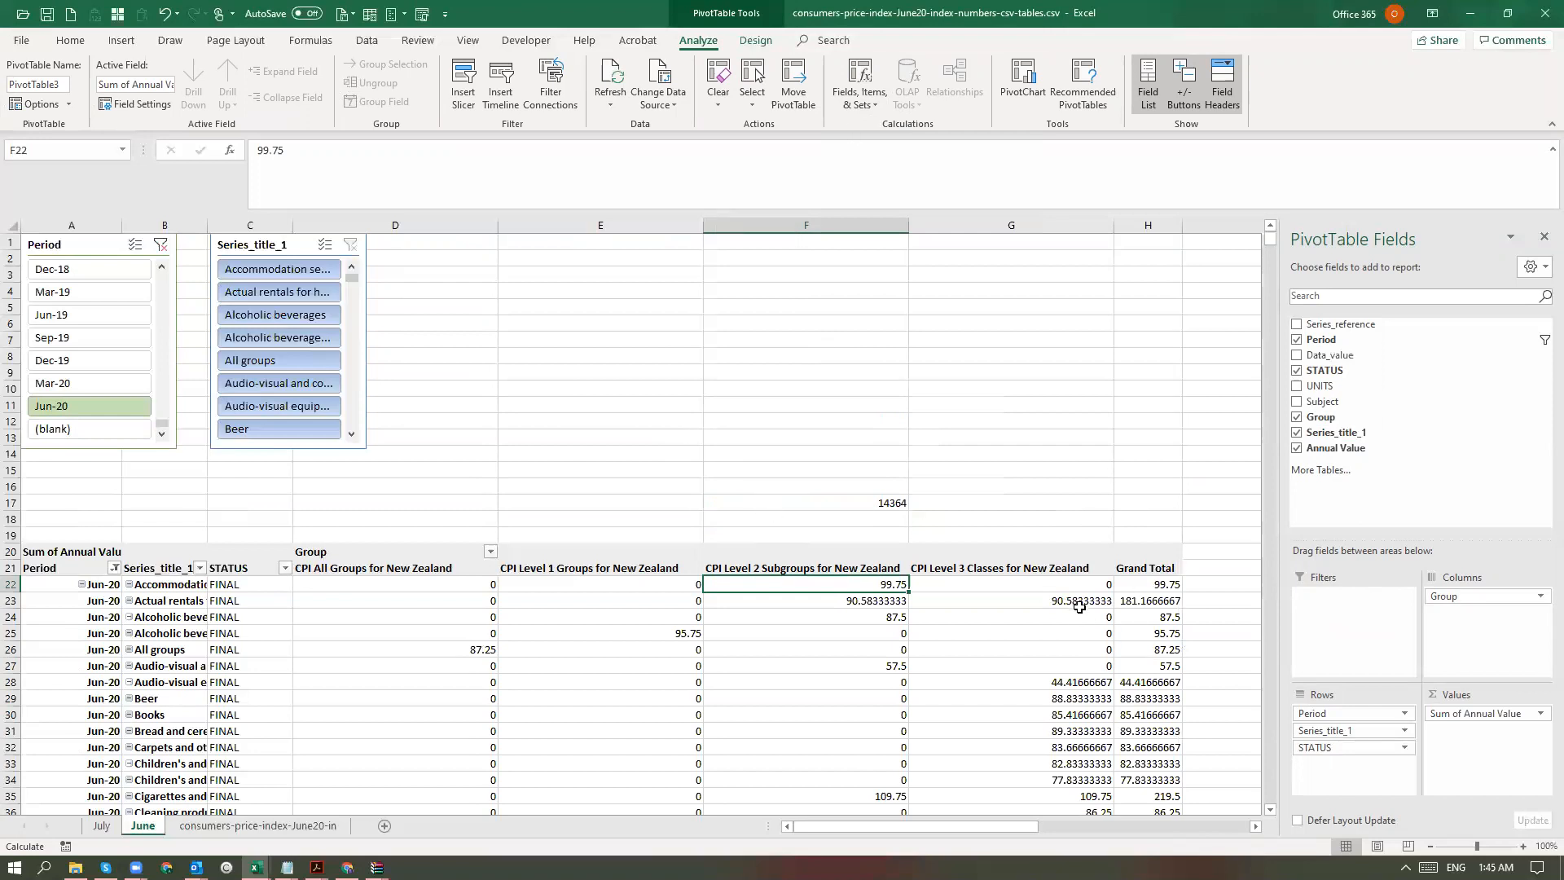
- Modify the Annual Value calculated field's formula to =round(Data_value/12,2) so the results are rounded to two decimals
left_click(861, 96)
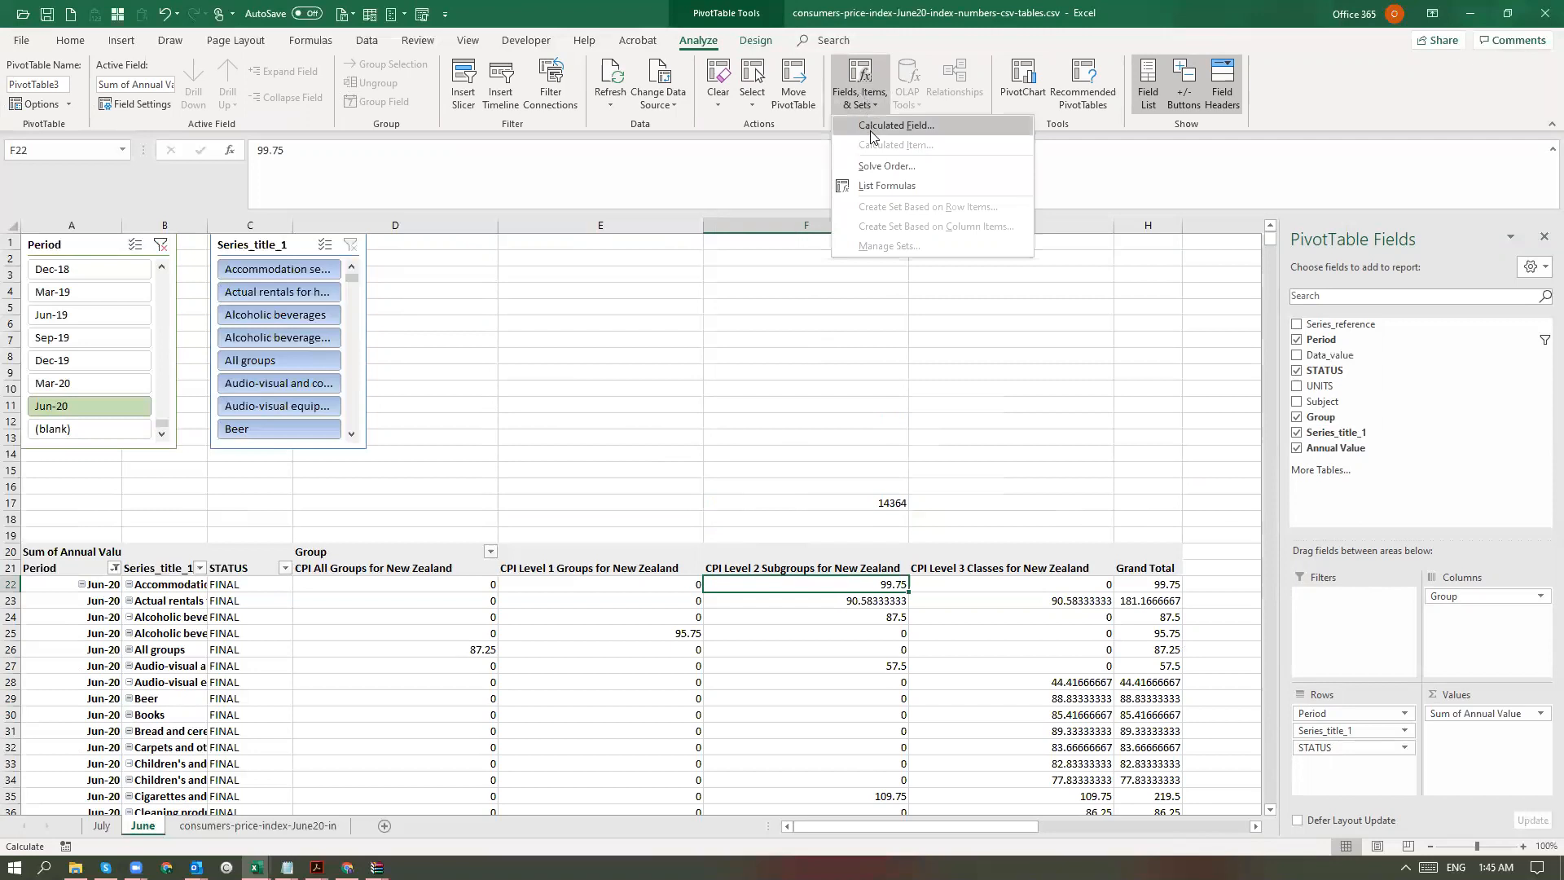
left_click(870, 130)
left_click(684, 240)
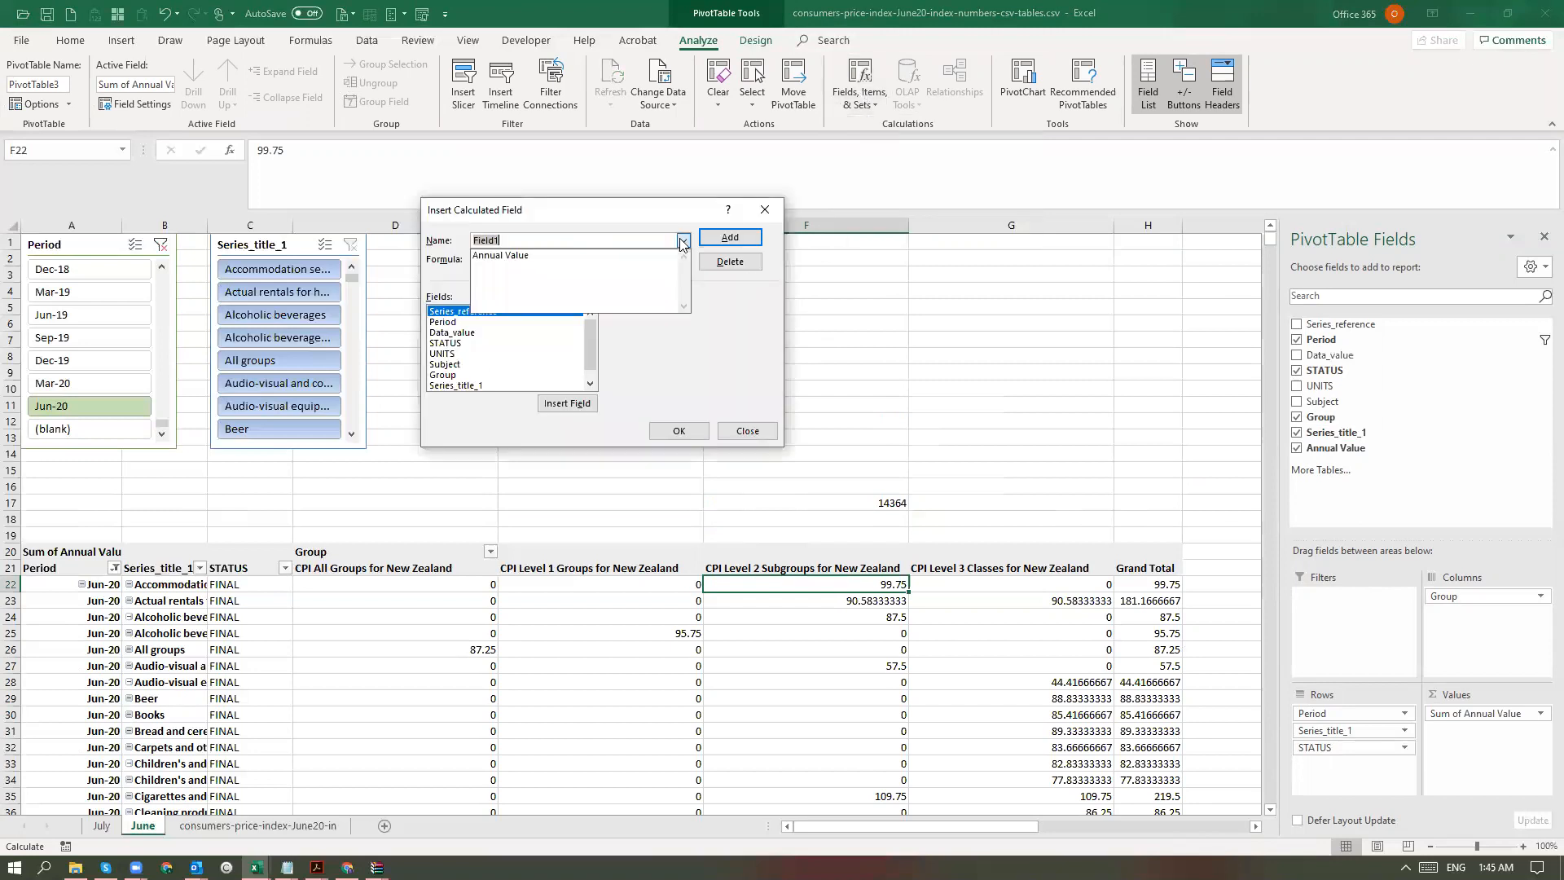
left_click(669, 237)
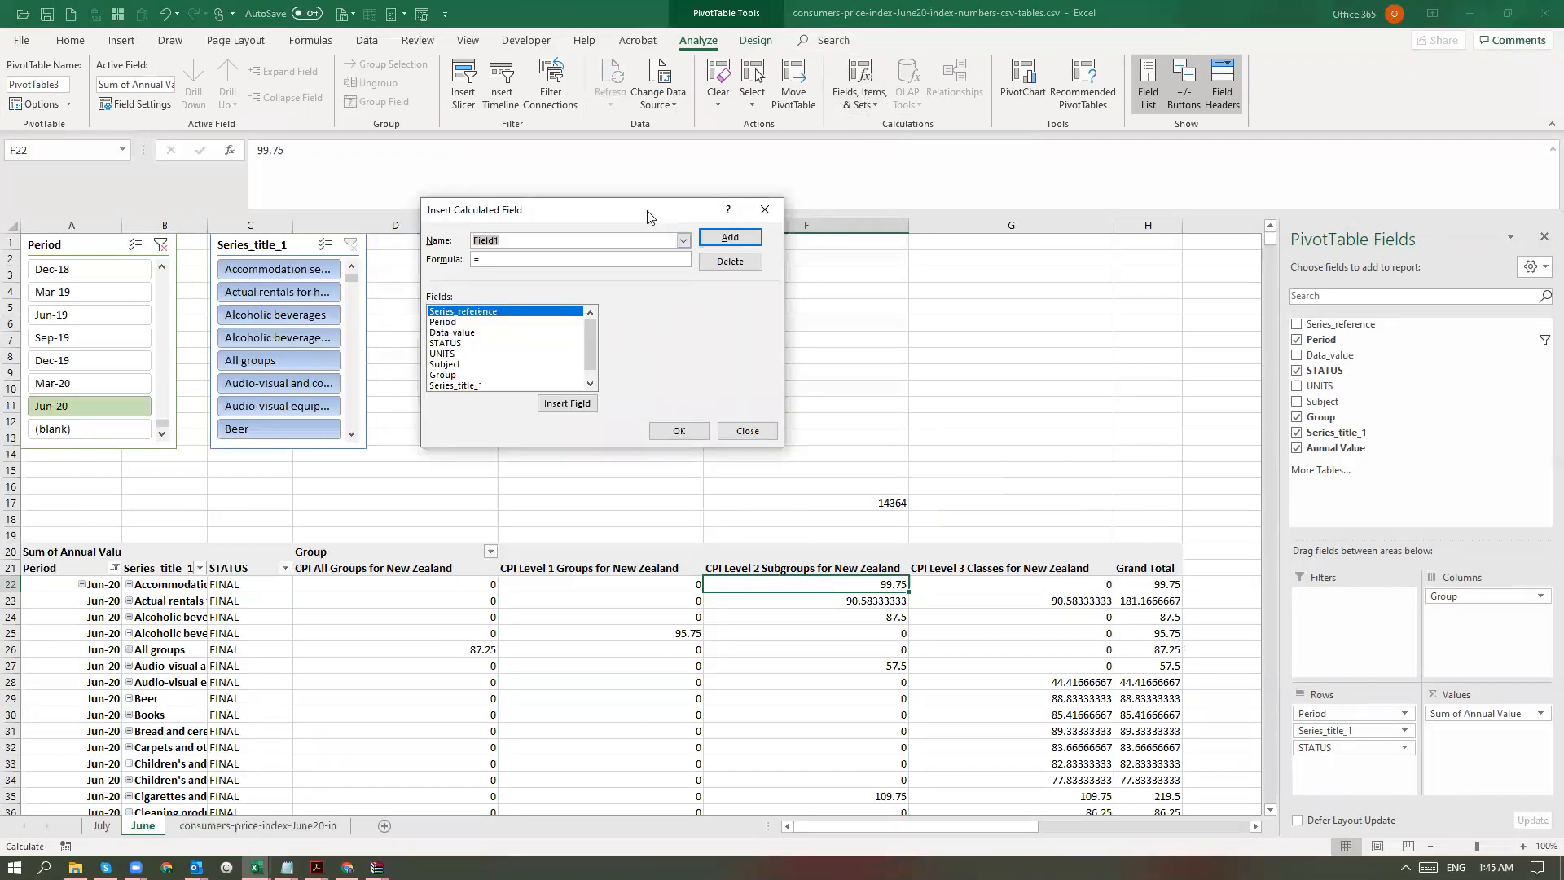
left_click(683, 240)
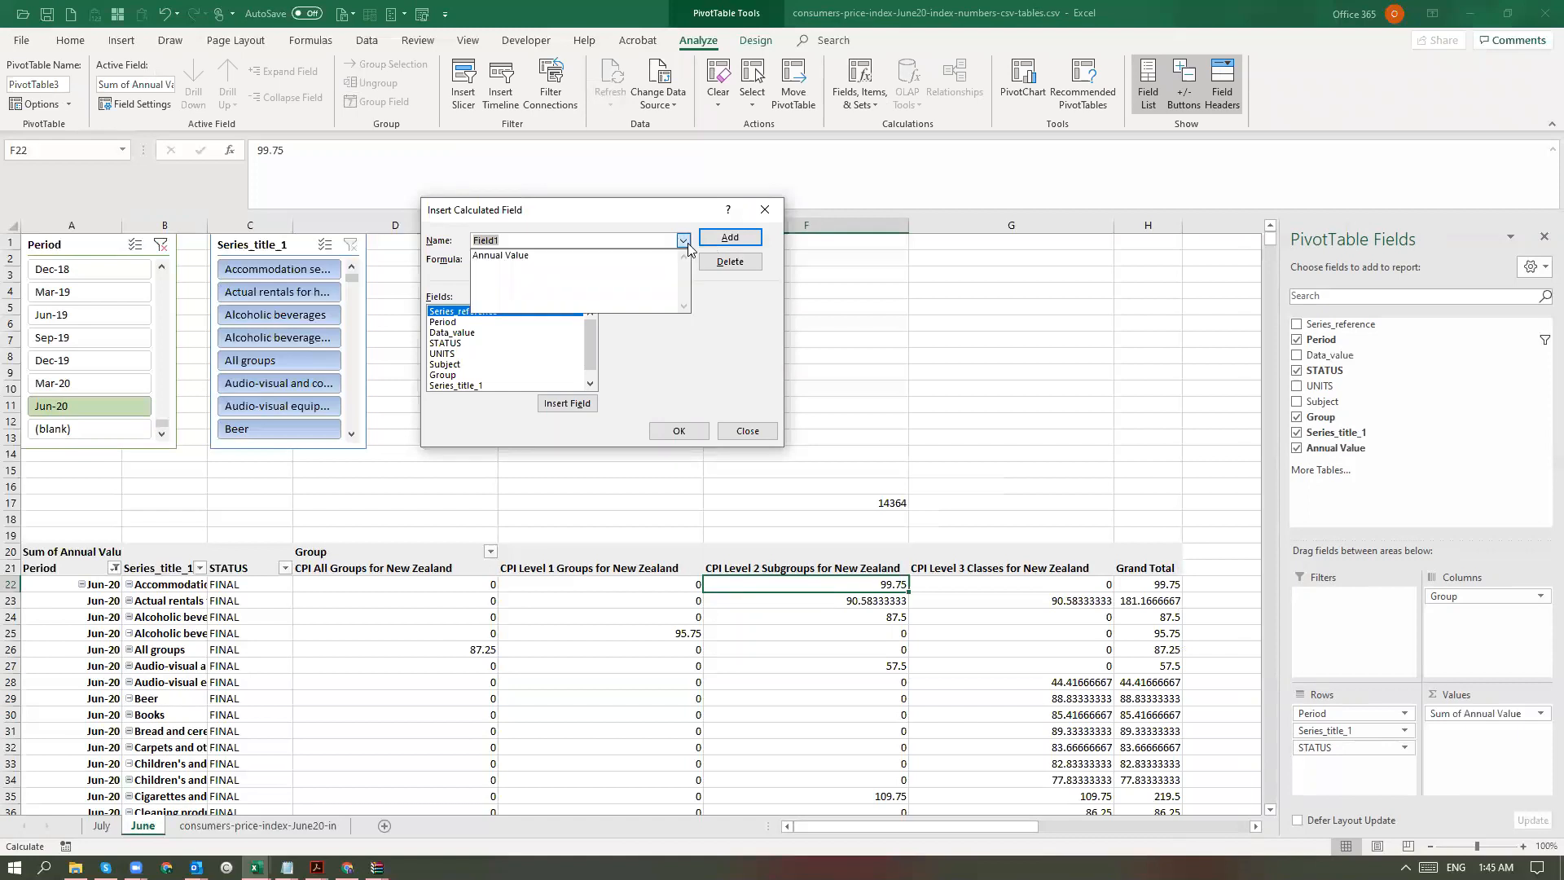
left_click(646, 216)
left_click(683, 239)
left_click(652, 254)
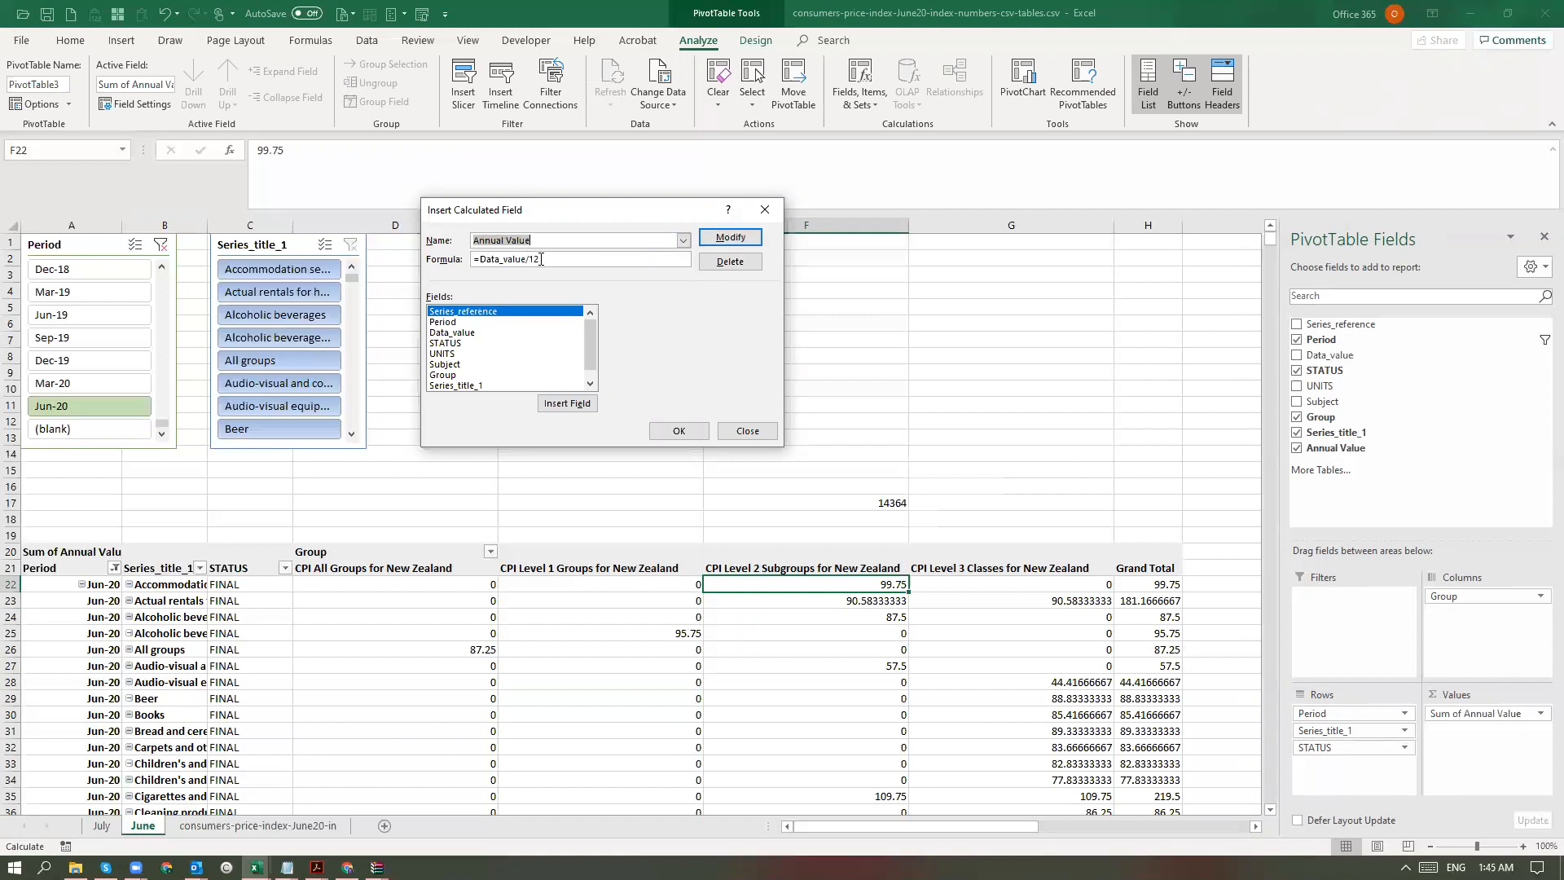
left_click(482, 259)
type("round(")
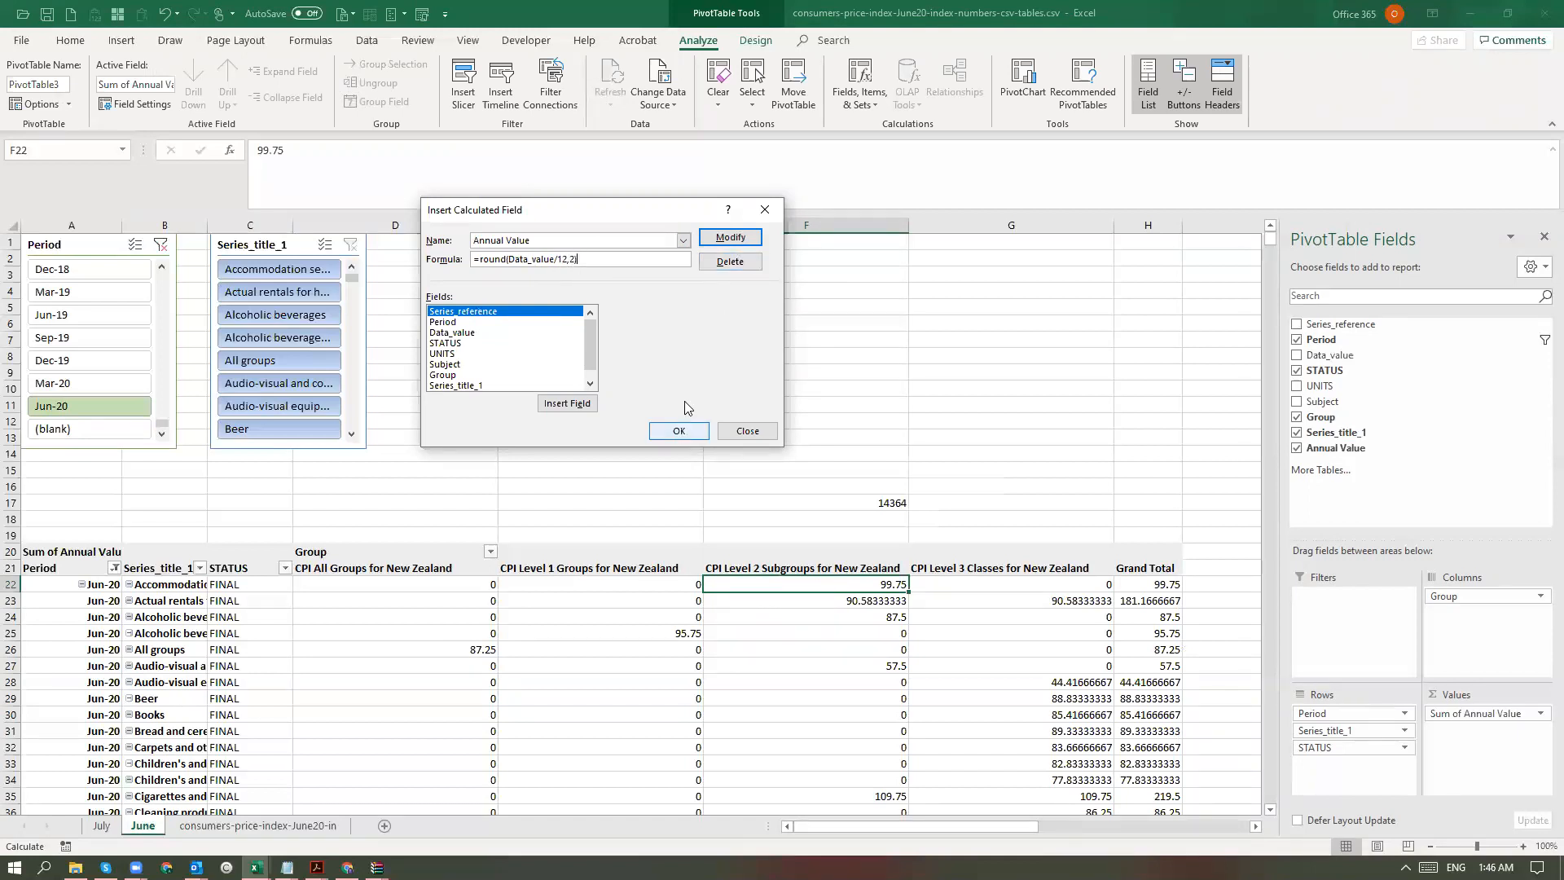
left_click(712, 238)
left_click(677, 430)
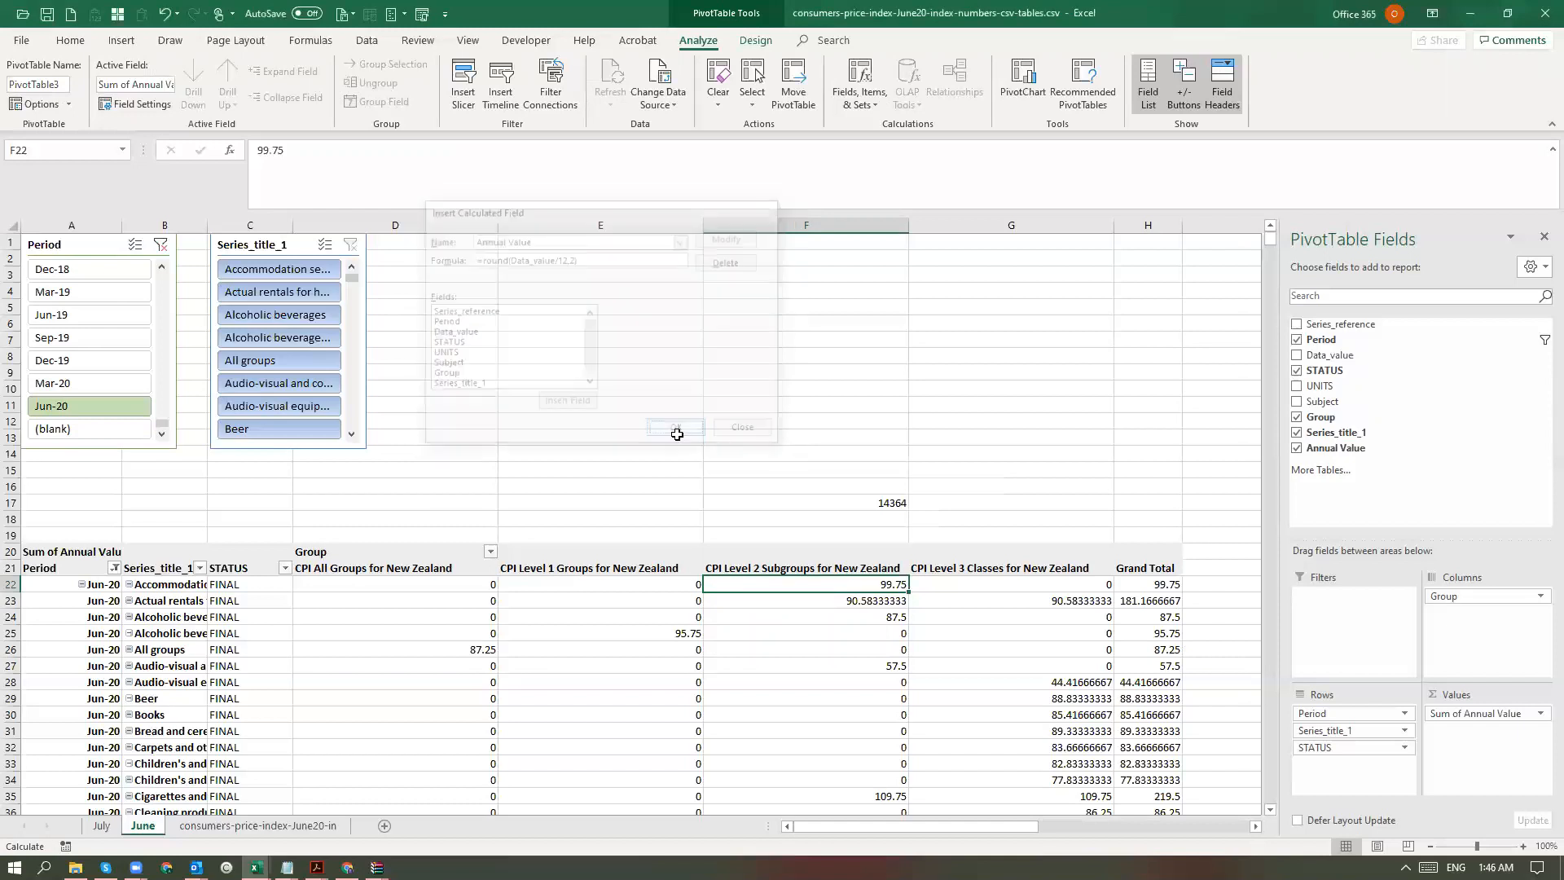
- Check the rounded pivot table values, and view the empty calculated field dialog again before closing it
left_click(1023, 615)
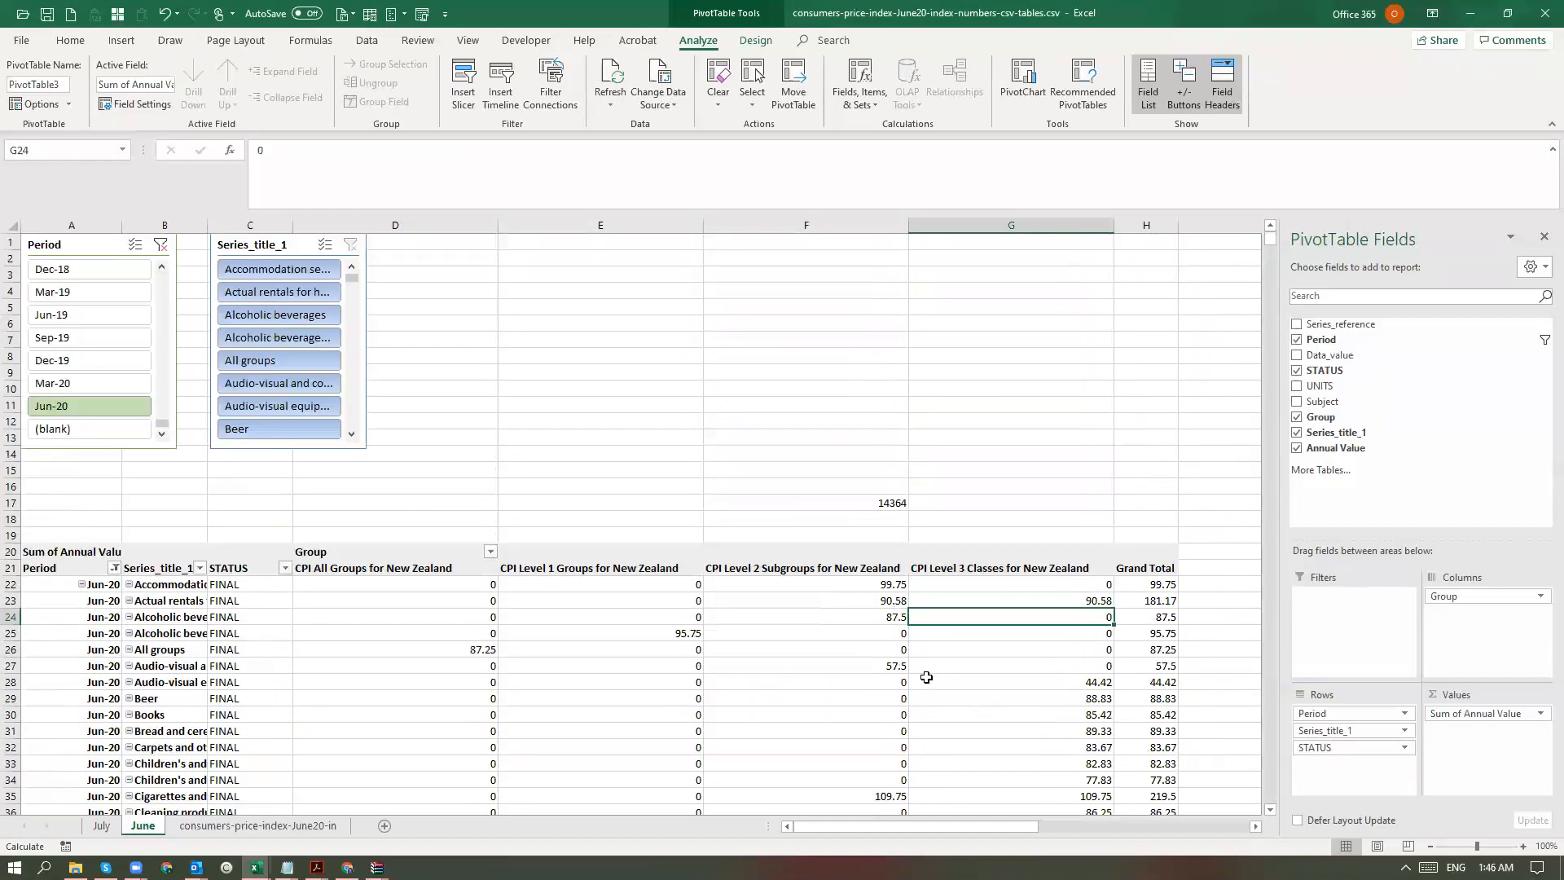
left_click(838, 580)
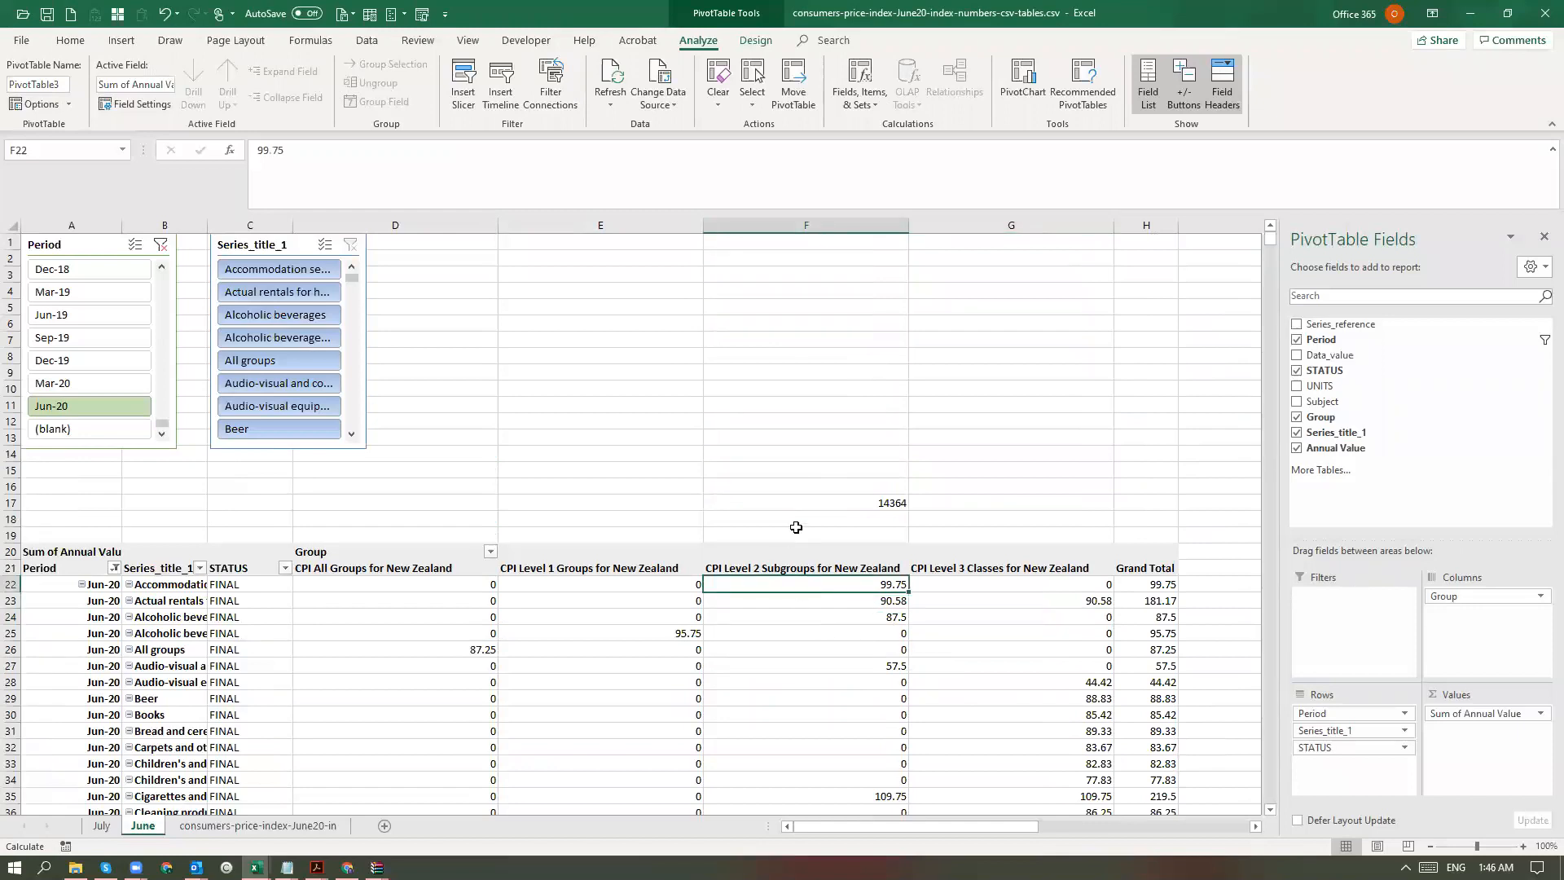
left_click(862, 91)
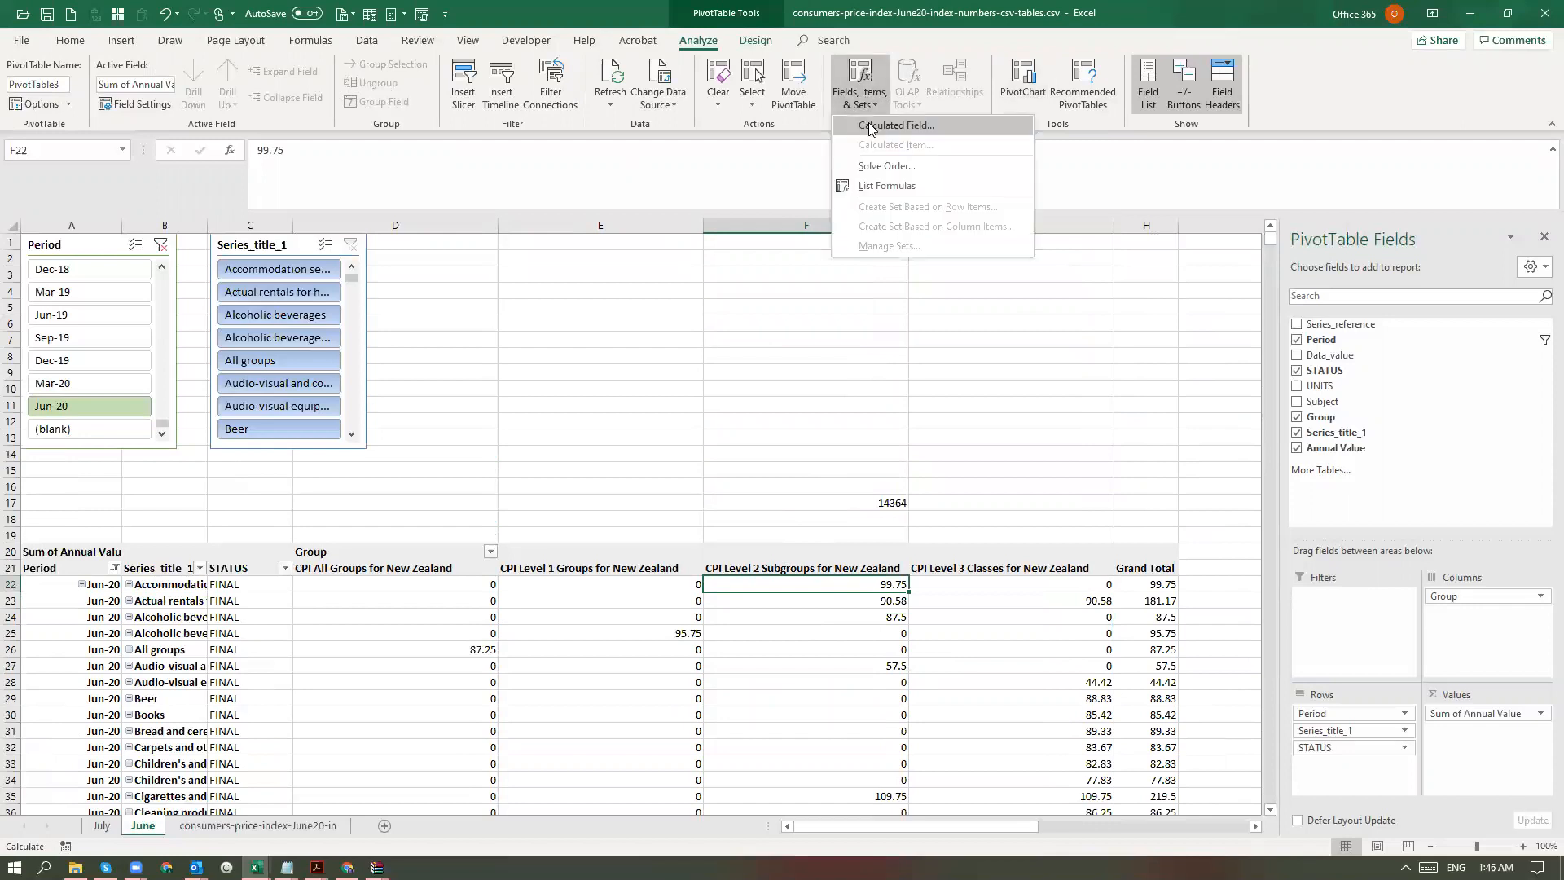
left_click(868, 125)
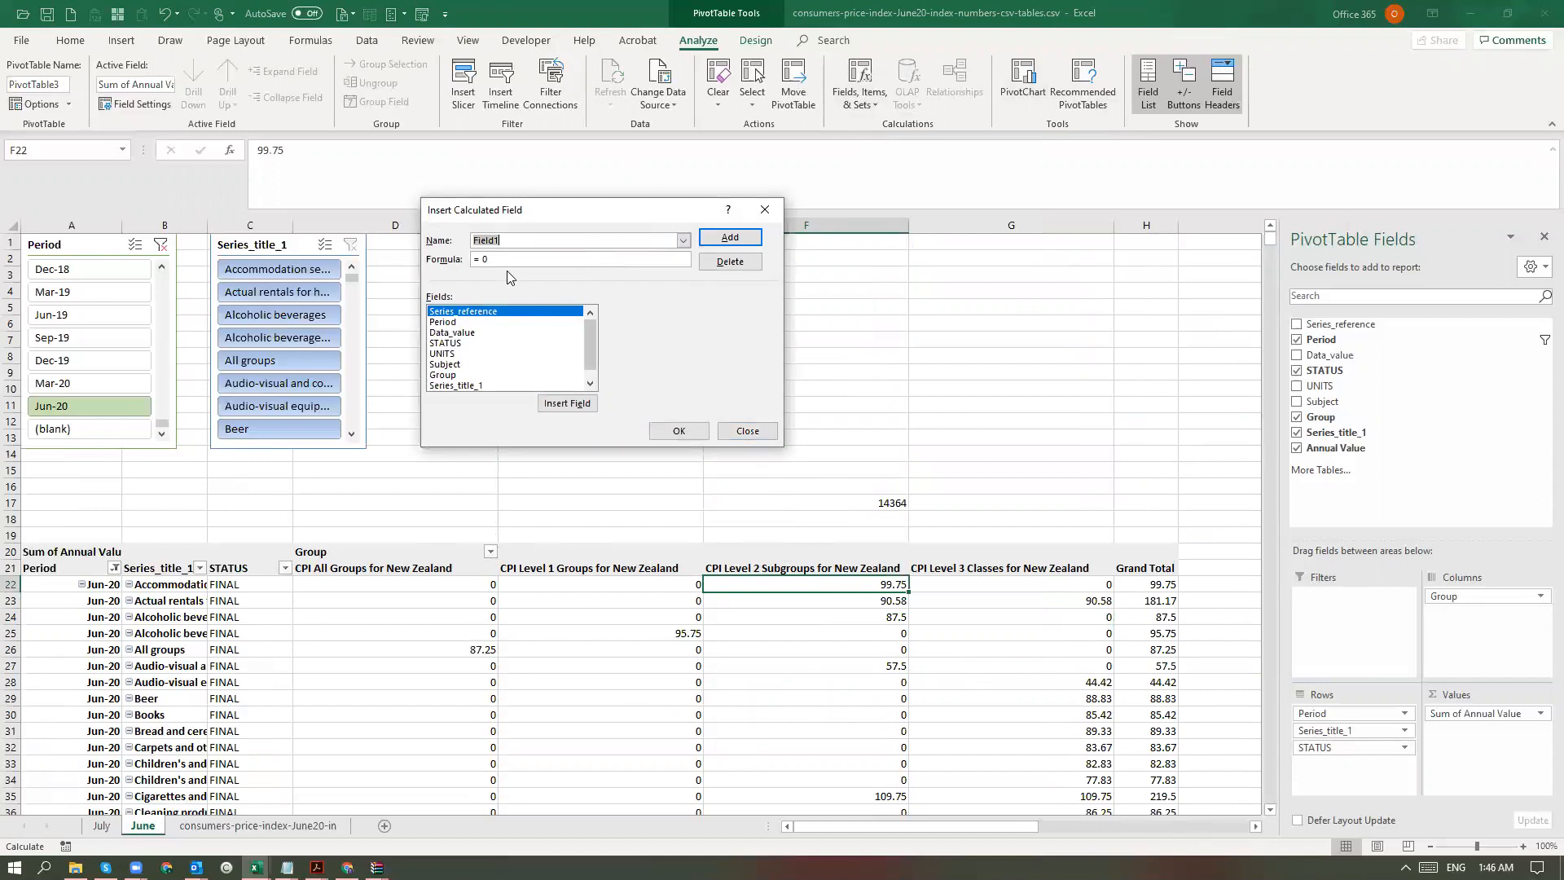
left_click(741, 433)
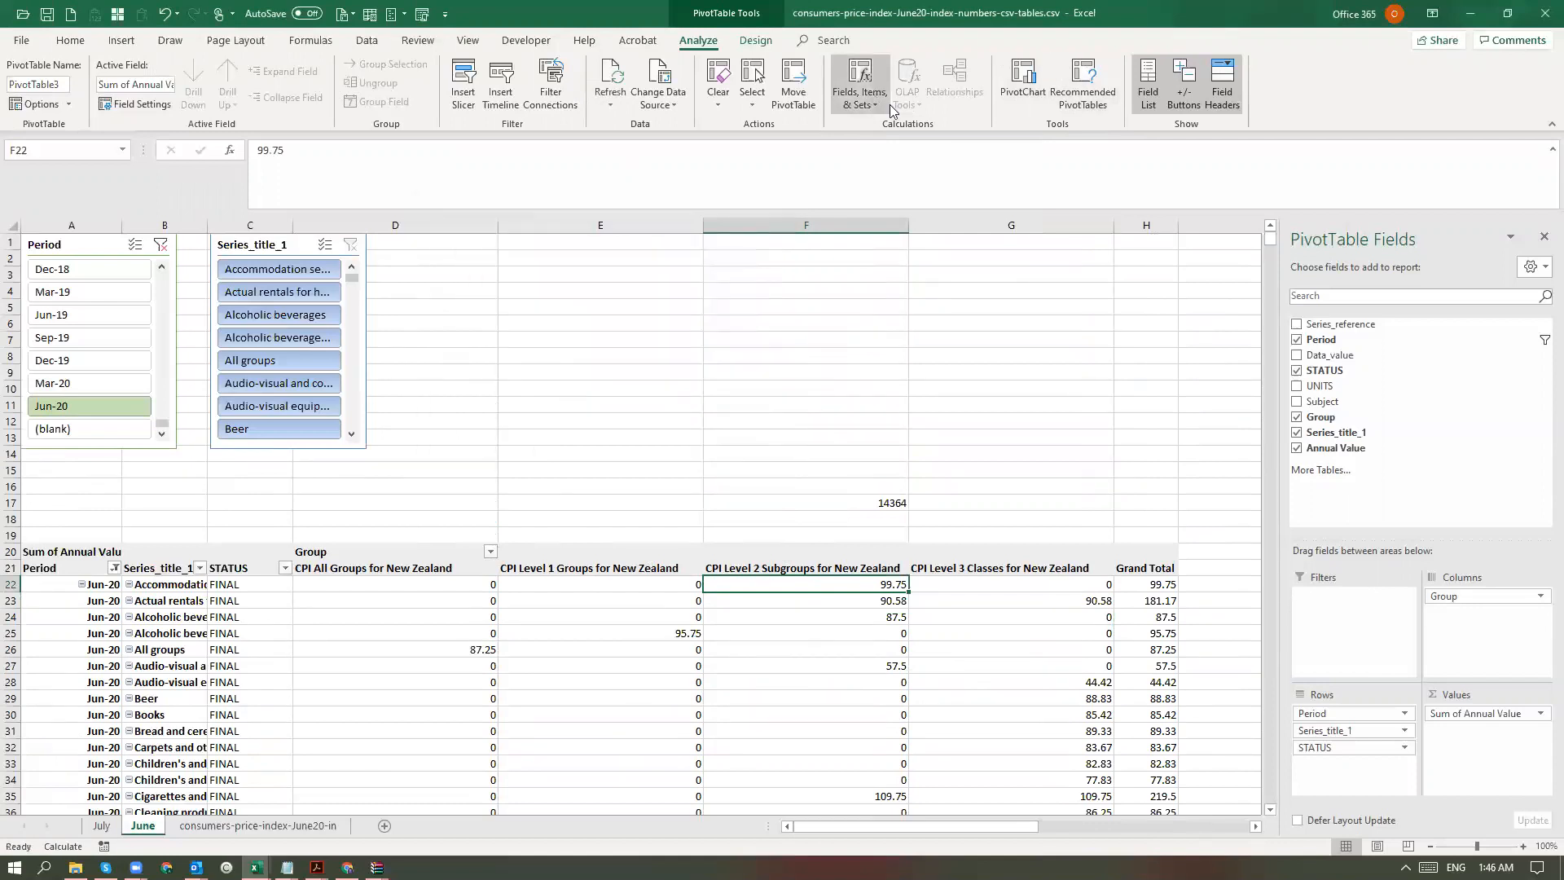
- Preview the recommended PivotTable Sum of Data_value by Series_title_1 and close the recommendations without inserting one
left_click(1074, 104)
left_click(481, 315)
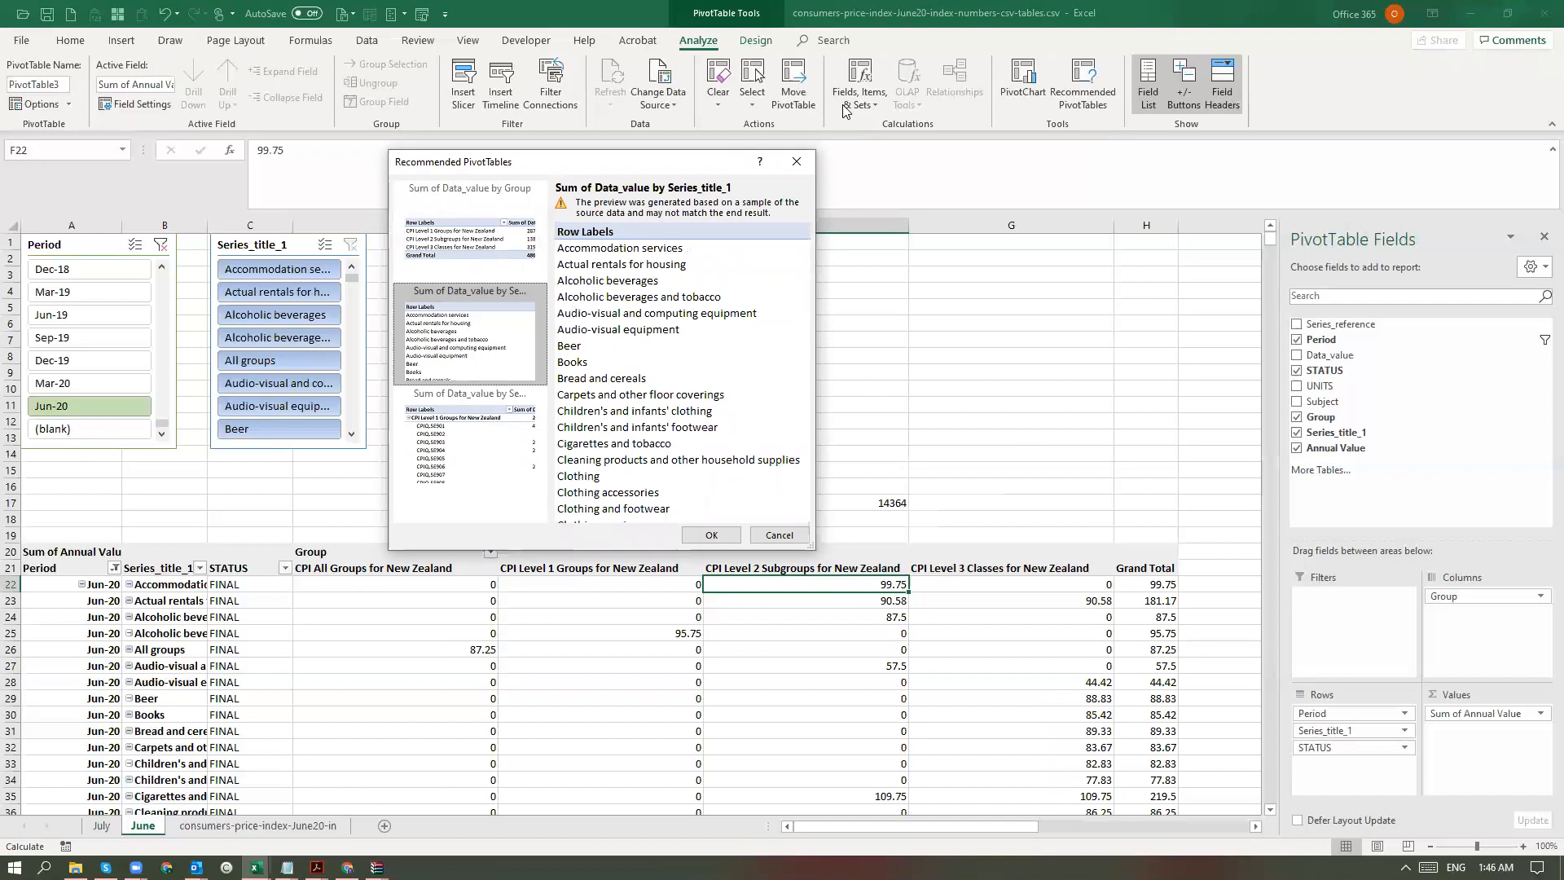
left_click(798, 161)
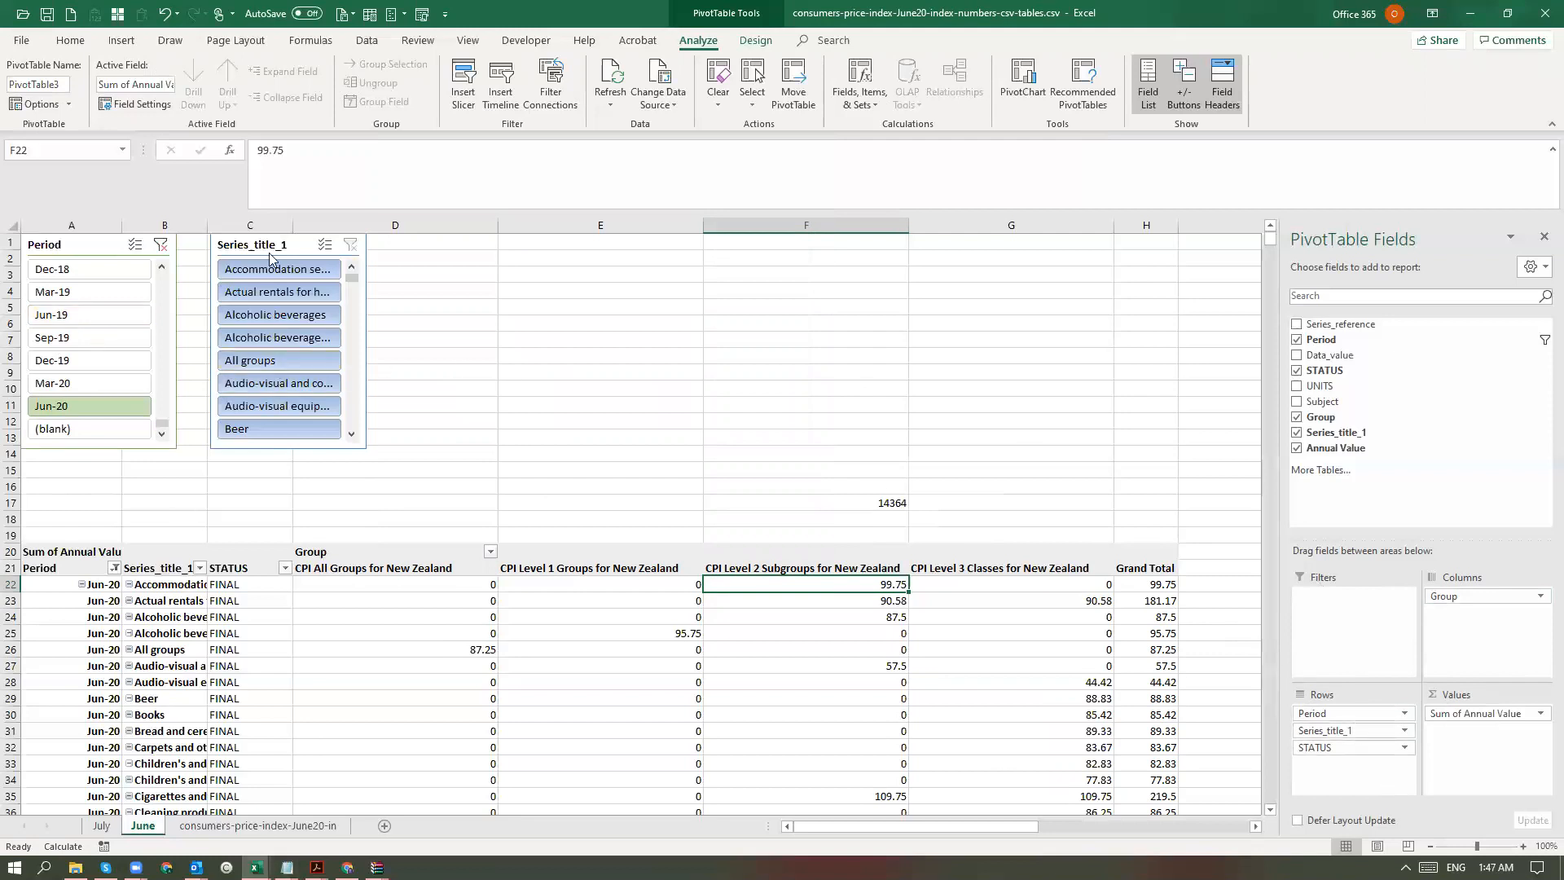
- Move the Series_title_1 and Period slicers slightly down on the sheet and show the slicer options
left_click_drag(251, 247, 253, 261)
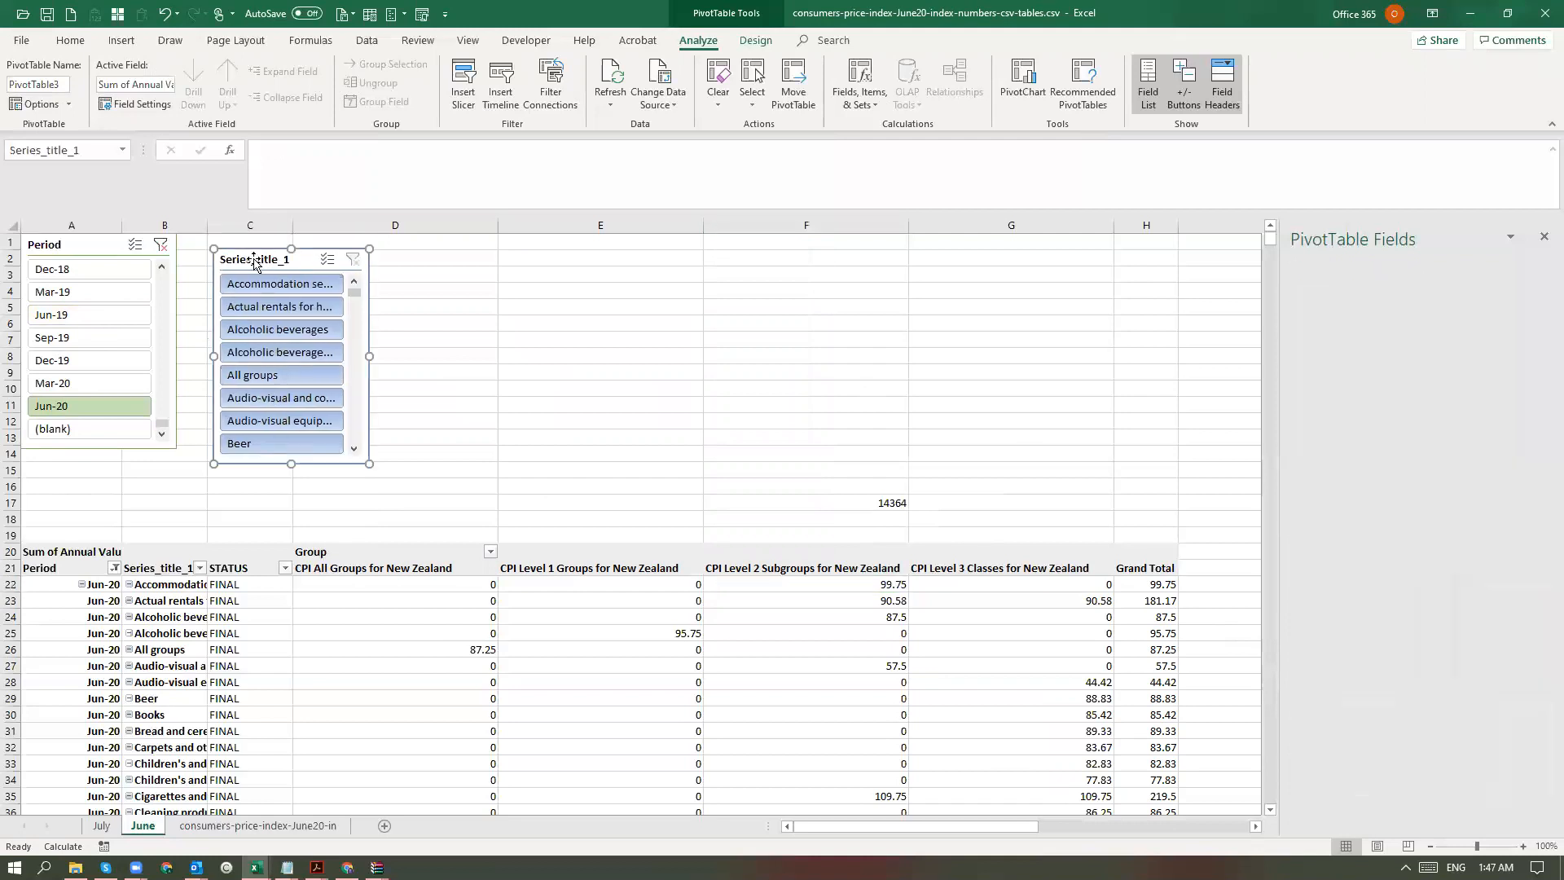
left_click_drag(73, 243, 85, 260)
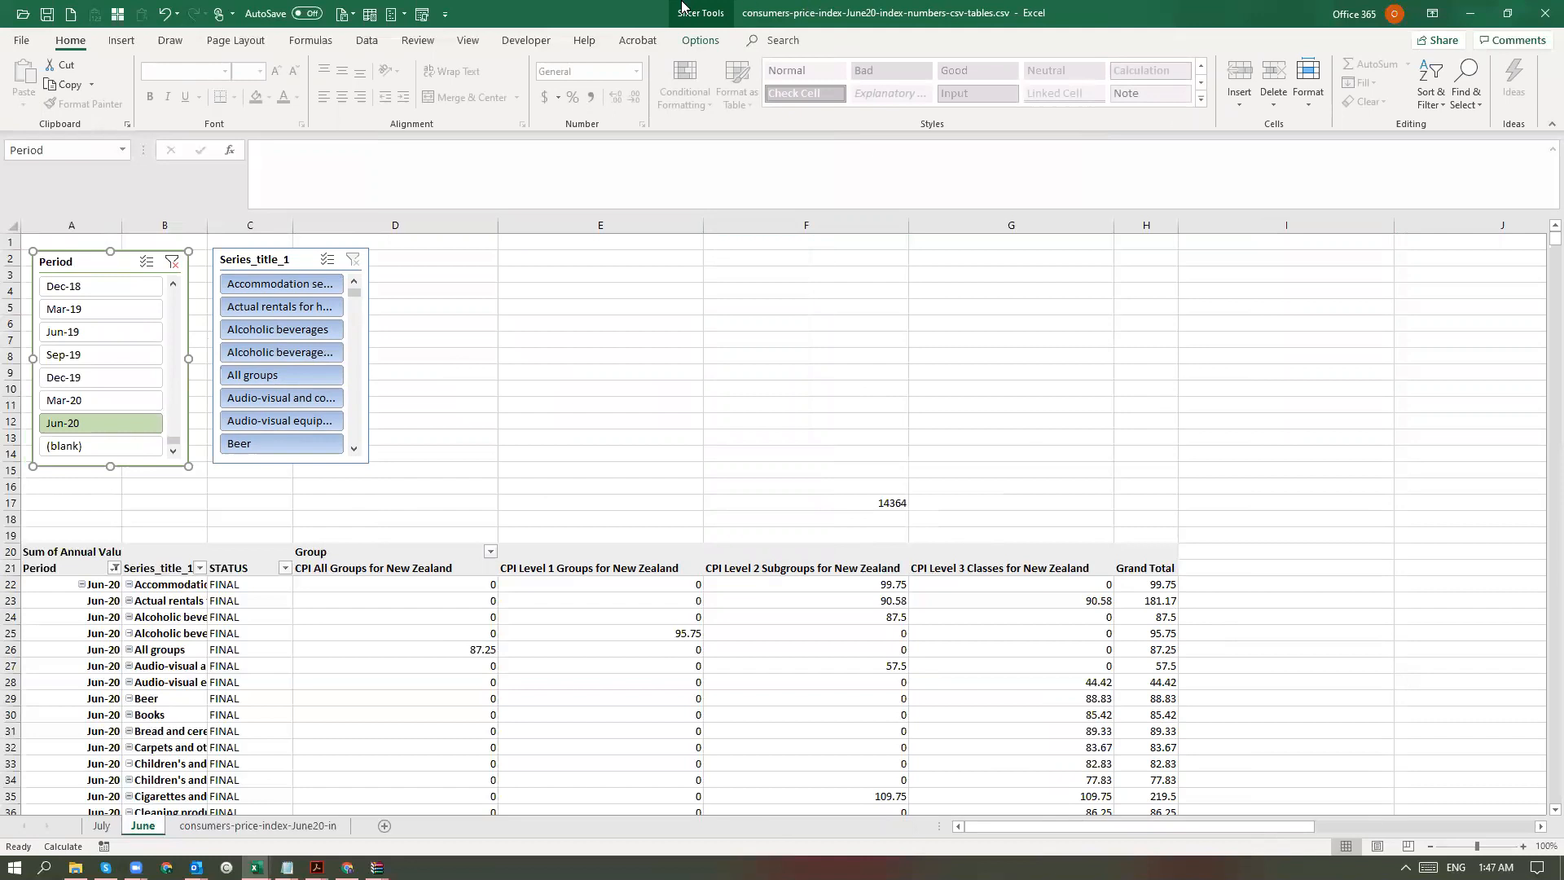
left_click(700, 40)
- Examine the June pivot table's row entries, the four Group column headings and the CPI Level 2 Subgroups values
left_click(211, 730)
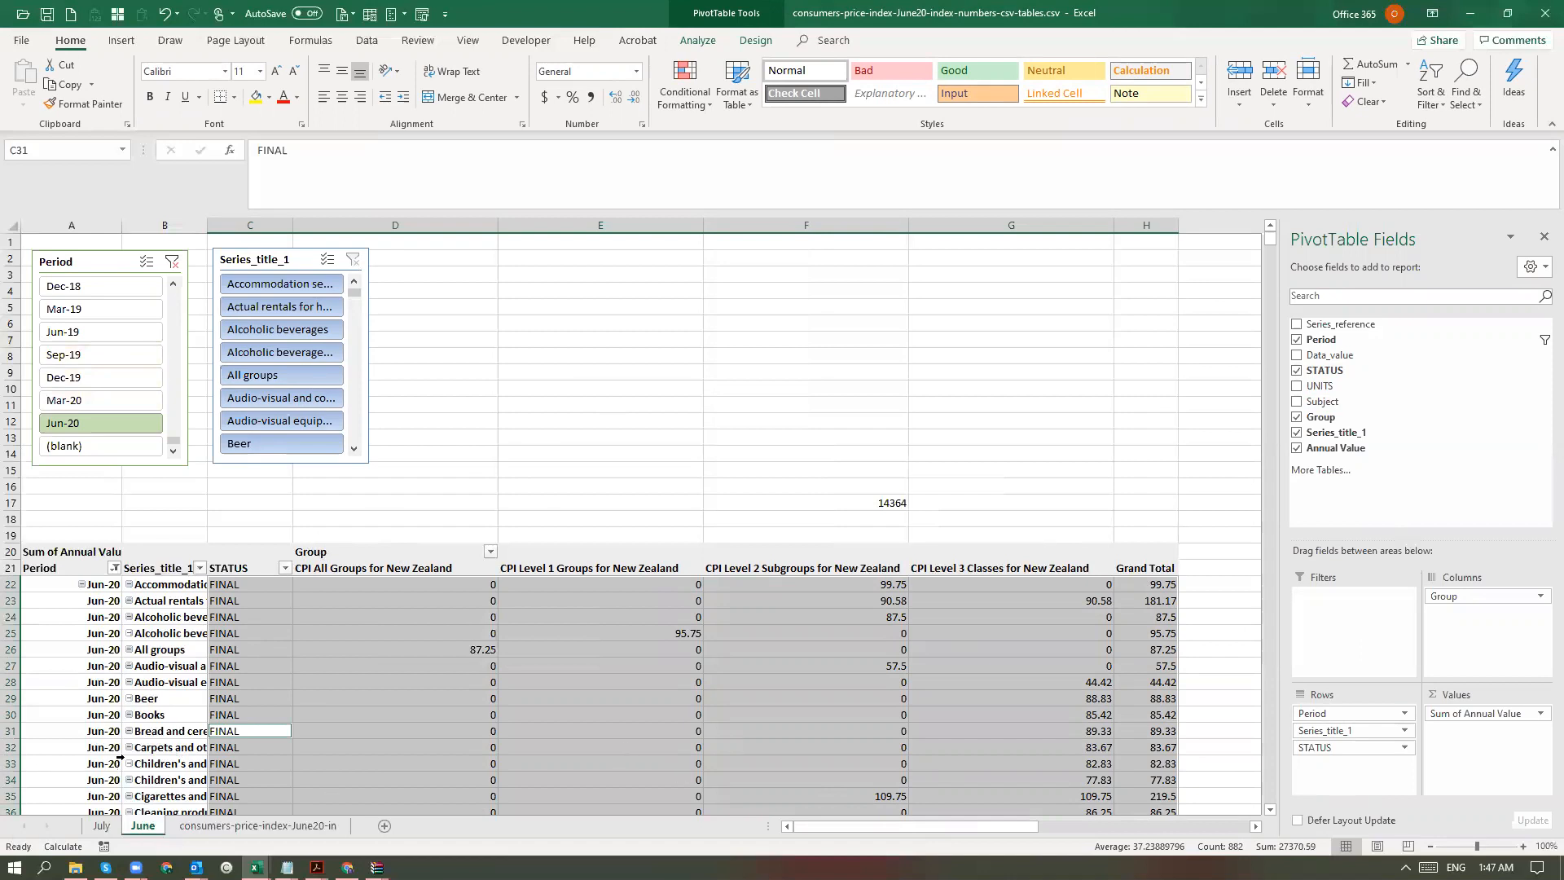
scroll(119, 759, "down", 12)
left_click(383, 568)
left_click(525, 552)
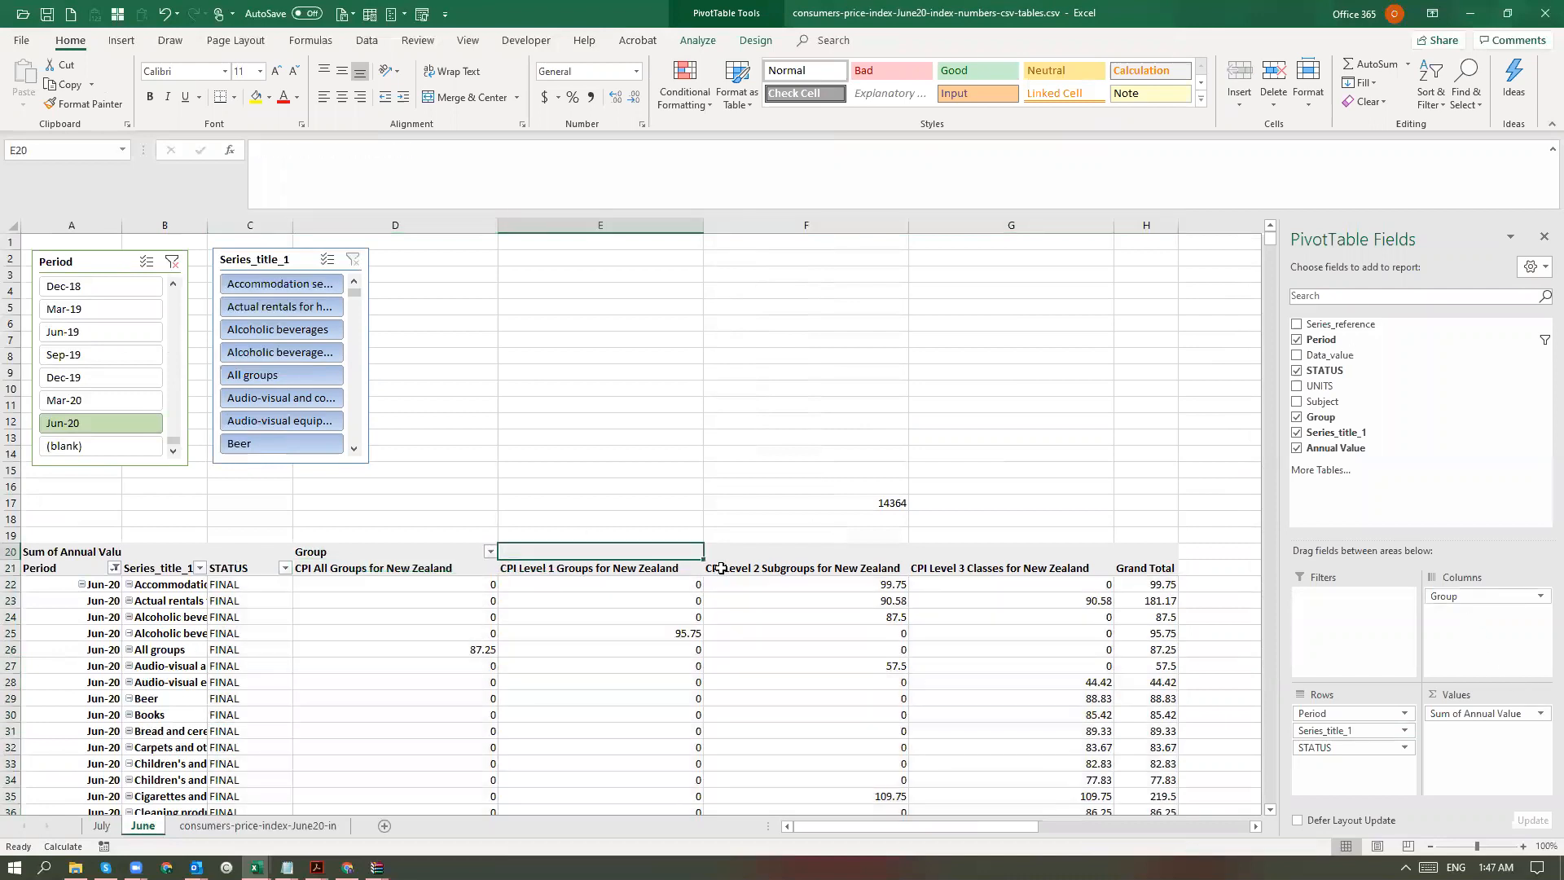
left_click(721, 568)
left_click(994, 556)
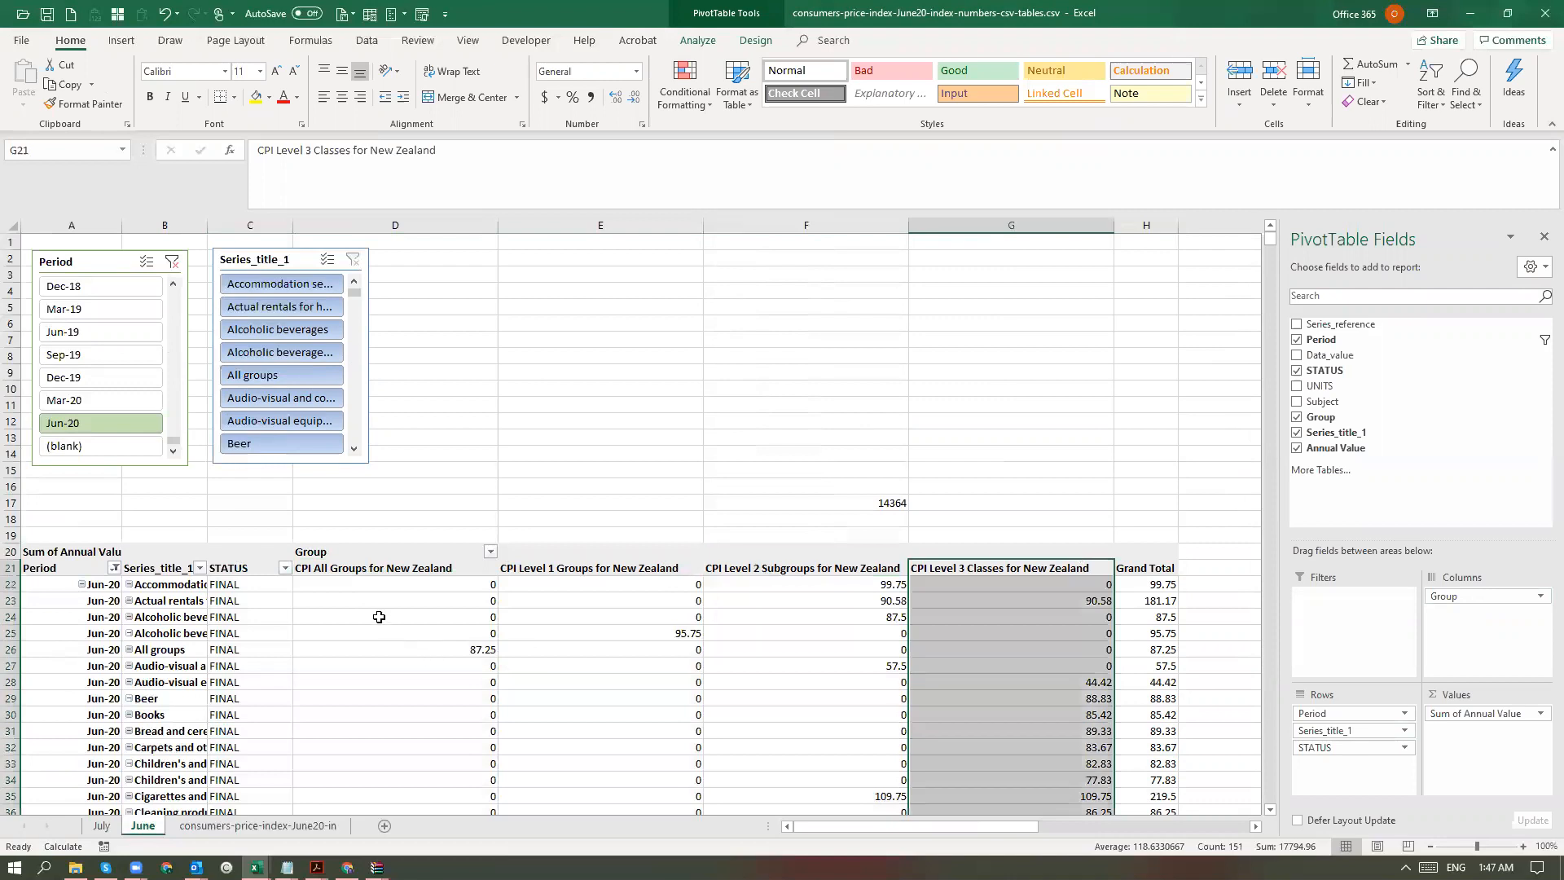
left_click_drag(358, 568, 1013, 568)
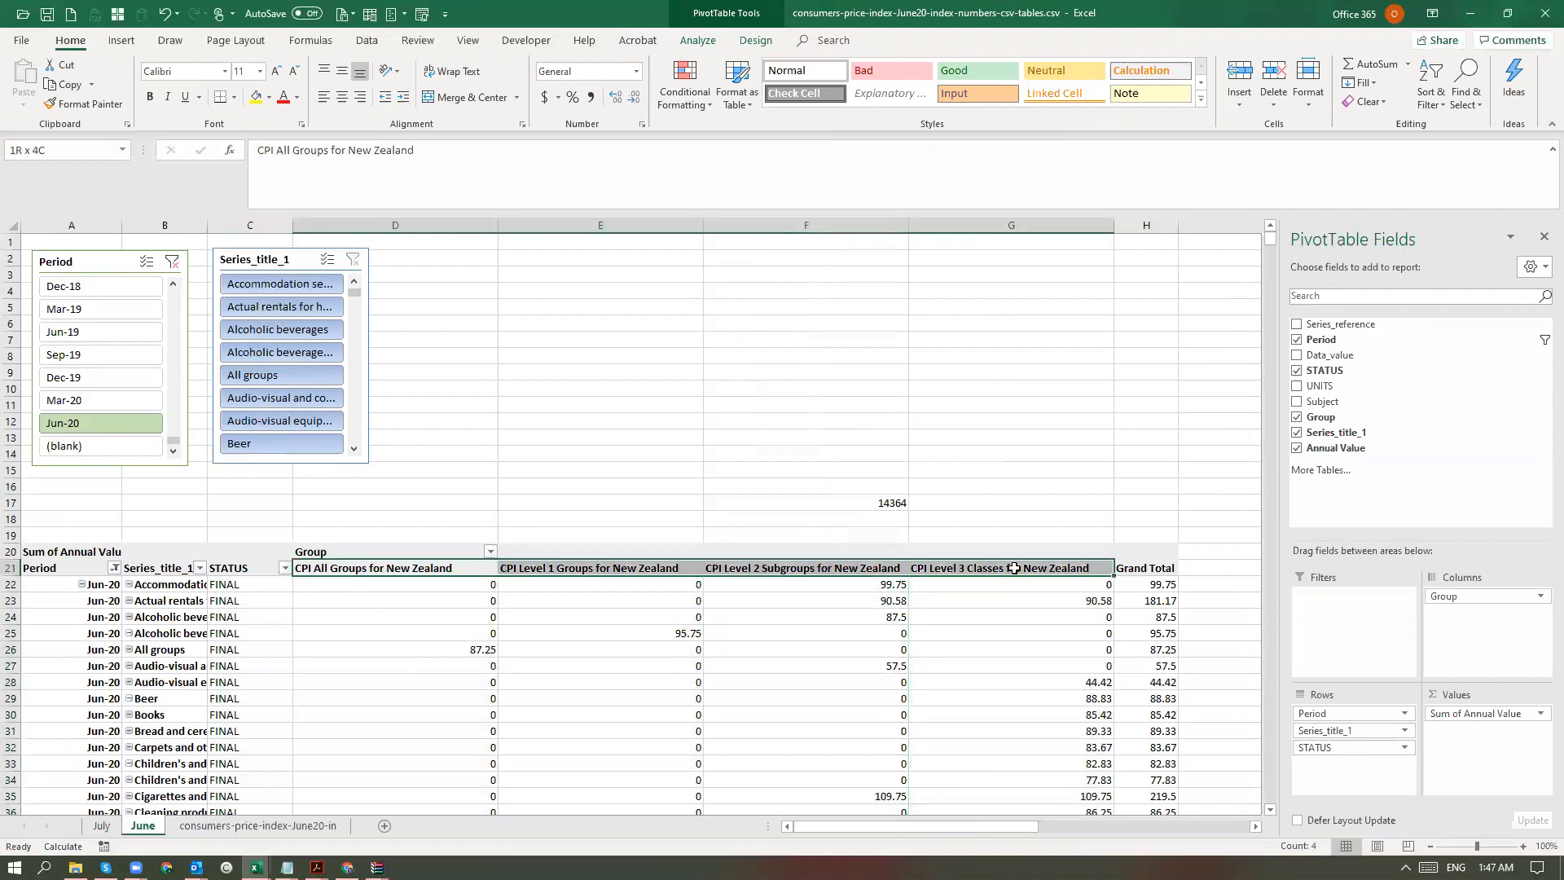
left_click_drag(863, 584, 862, 705)
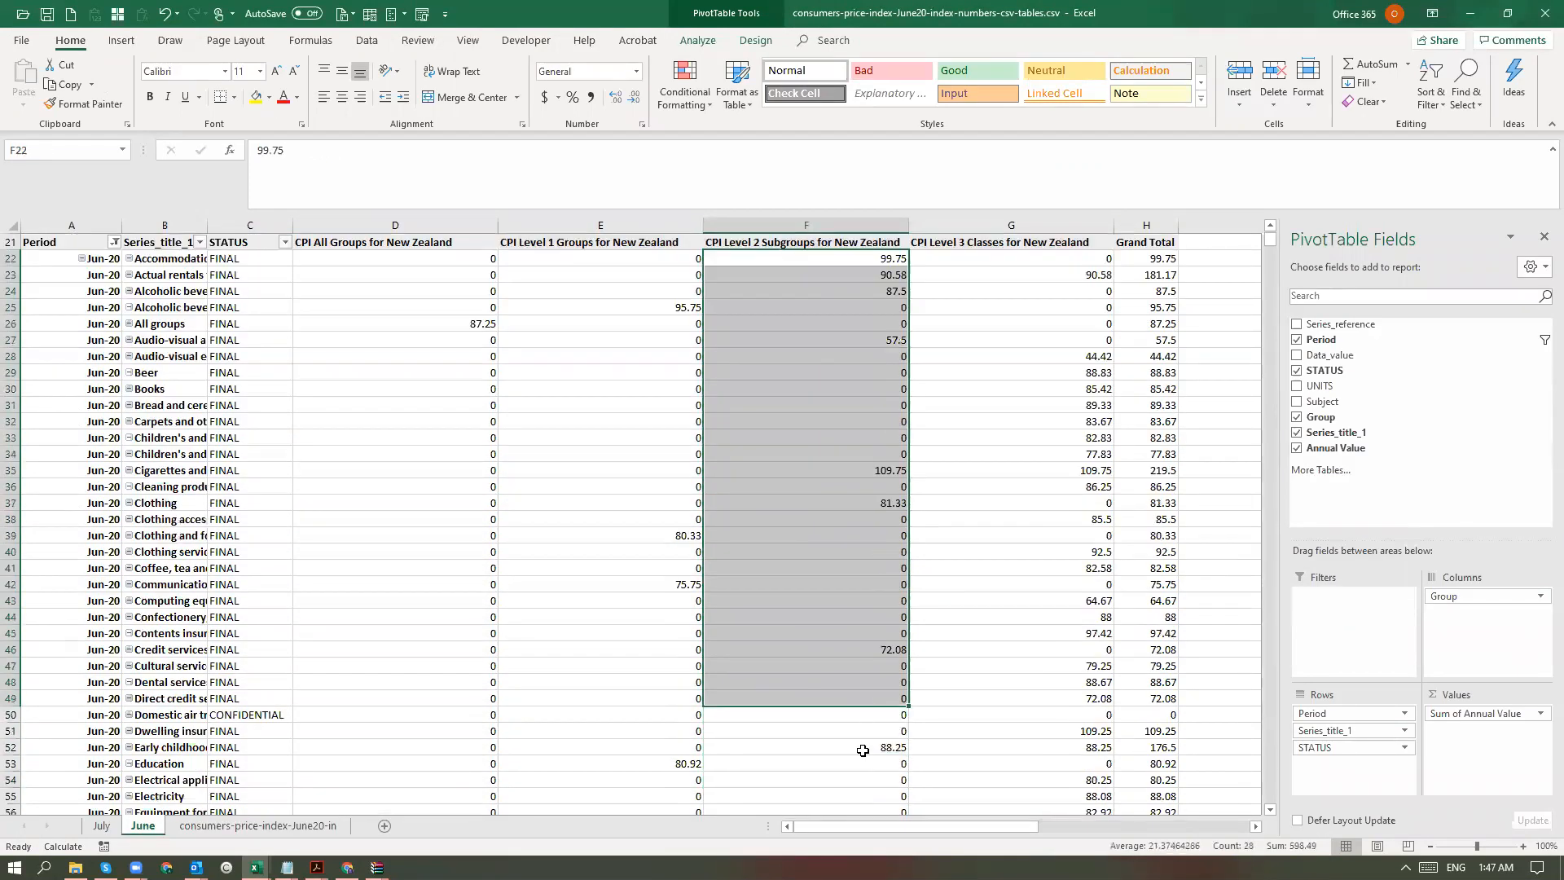
- Open the value field settings of Sum of Annual Value in the June pivot table
left_click(1471, 715)
left_click(1471, 739)
scroll(617, 612, "up", 7)
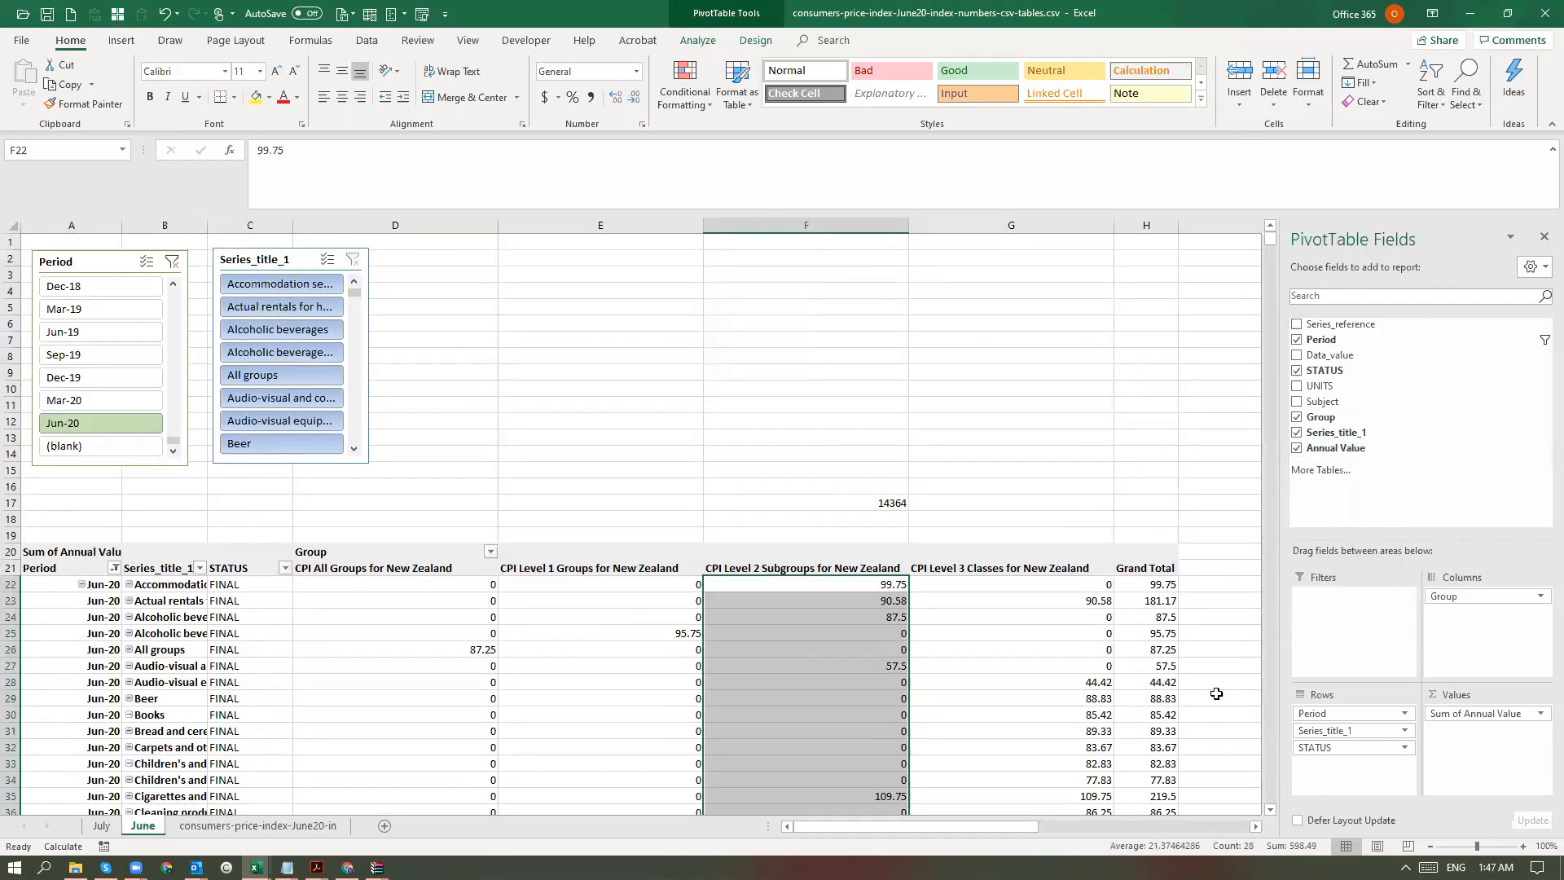
left_click(1487, 714)
left_click(1473, 733)
left_click(1474, 715)
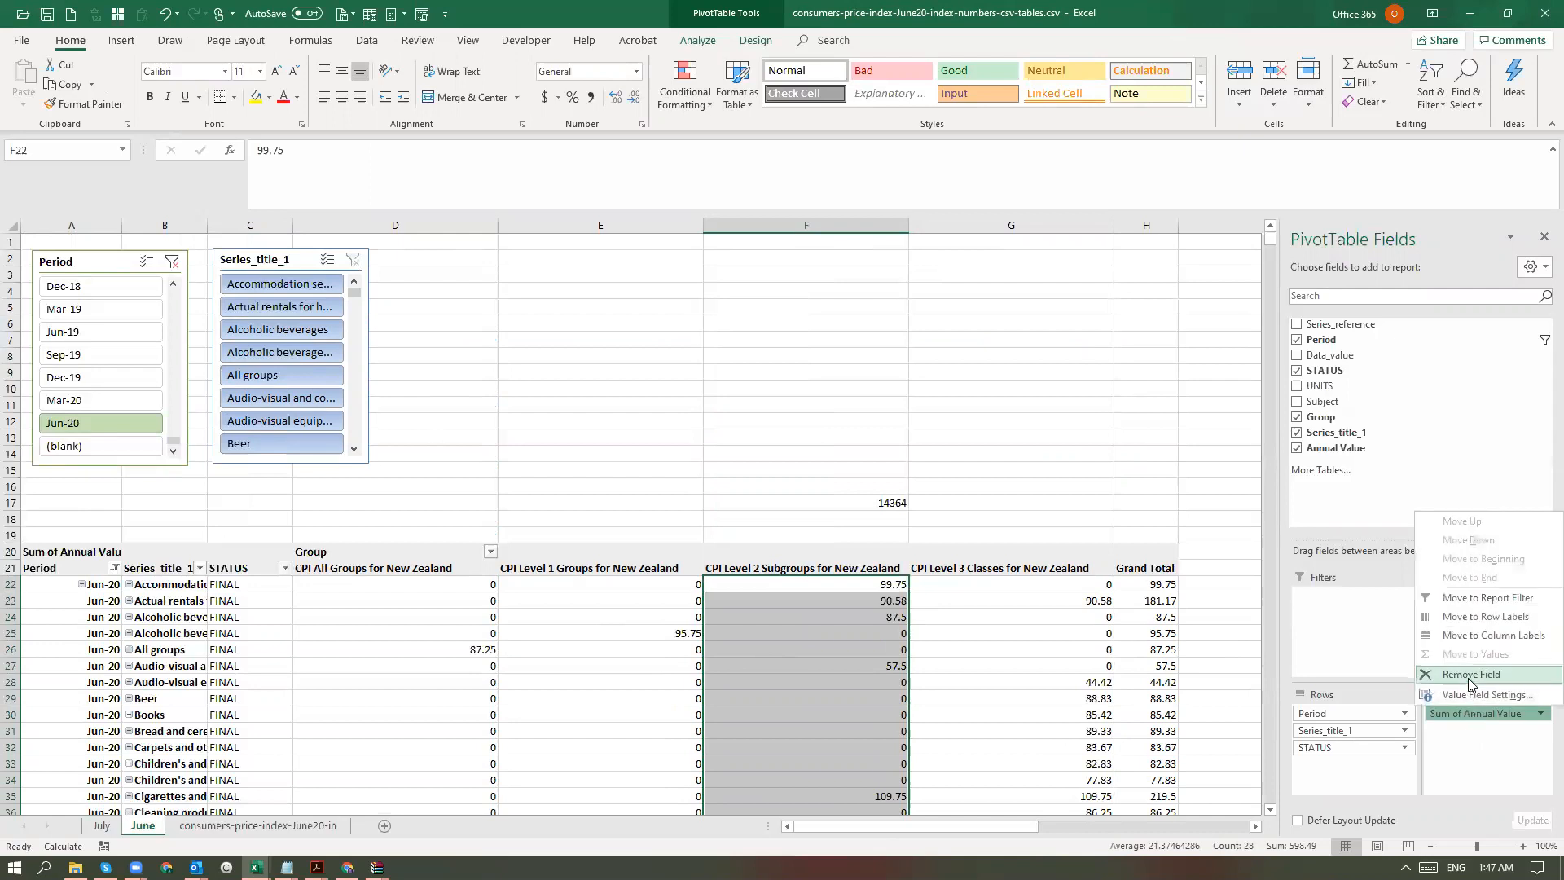
left_click(1479, 695)
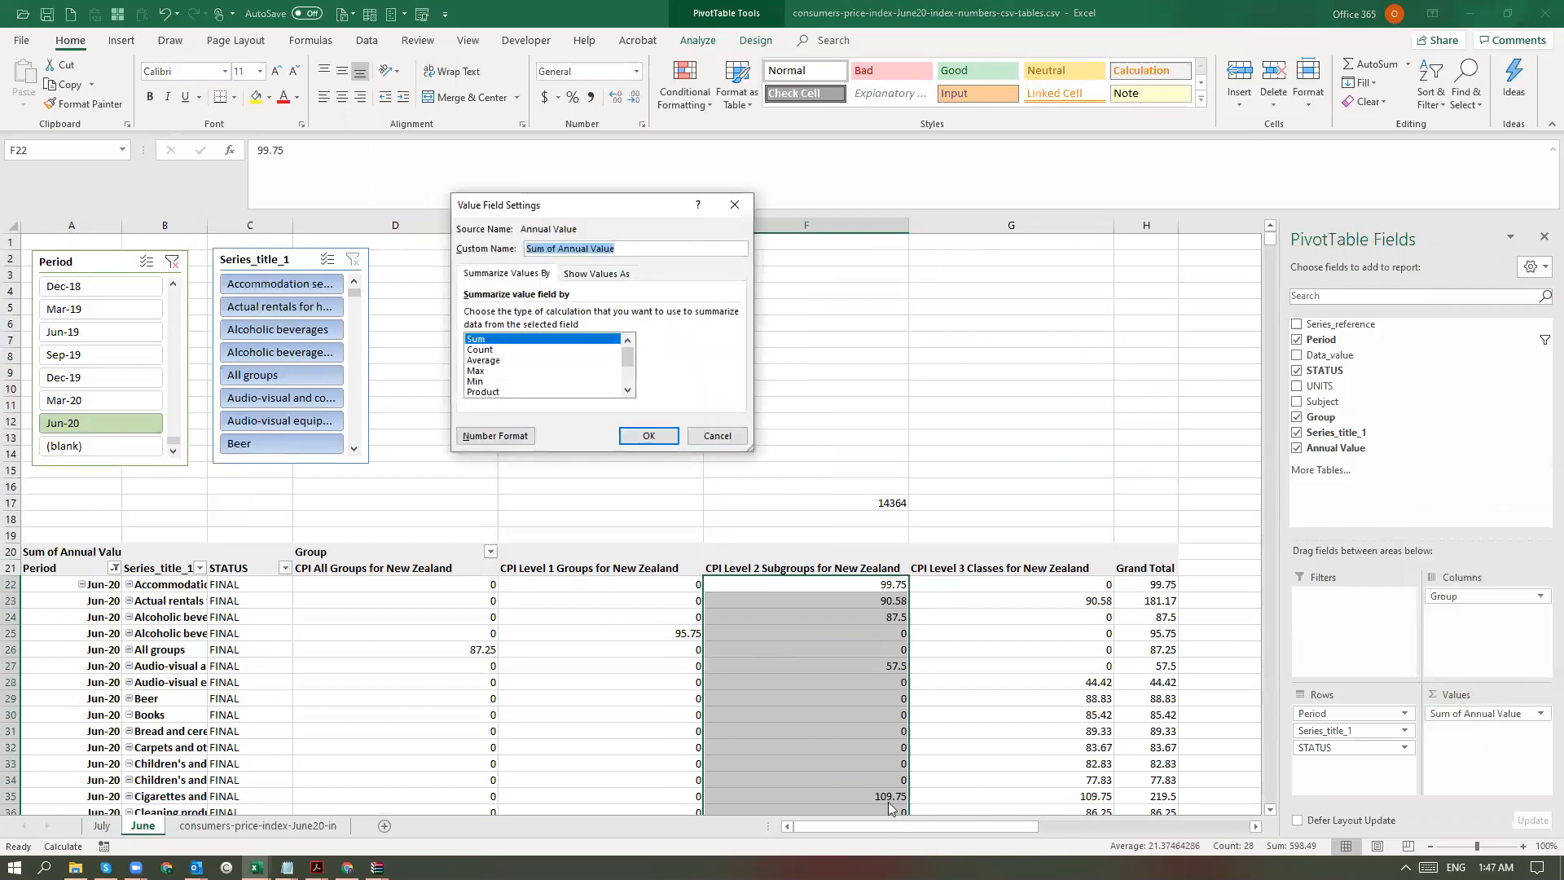
- Preview the Count, Average, Max, Min, Product, Count Numbers, StdDev and Var summary functions for Annual Value, and keep Sum
left_click(510, 351)
left_click(506, 361)
left_click(502, 371)
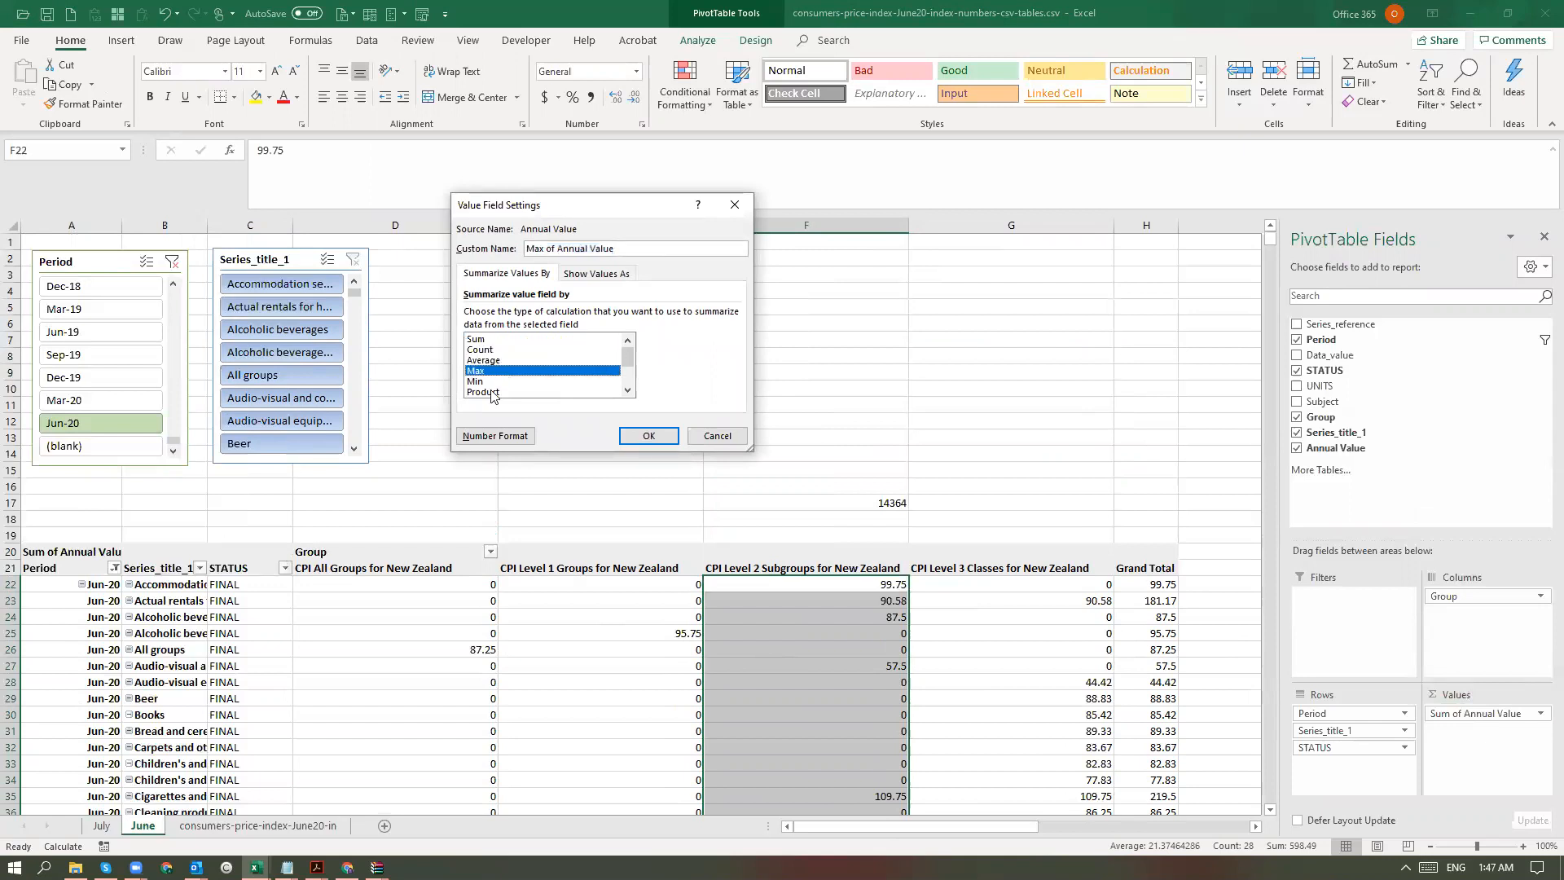
left_click(489, 382)
left_click(489, 393)
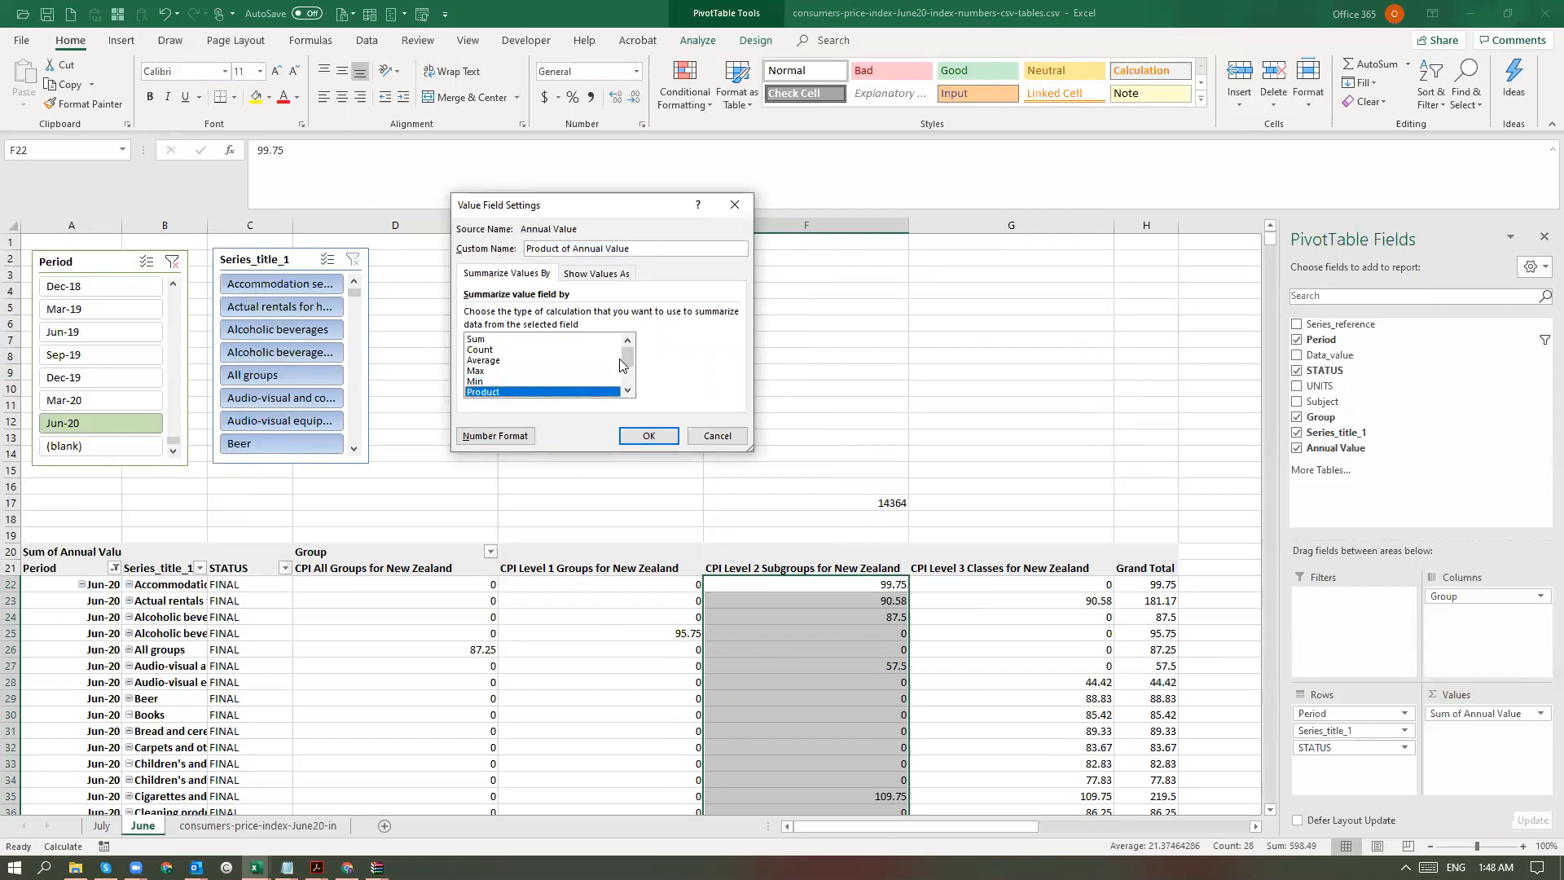
scroll(628, 357, "down", 2)
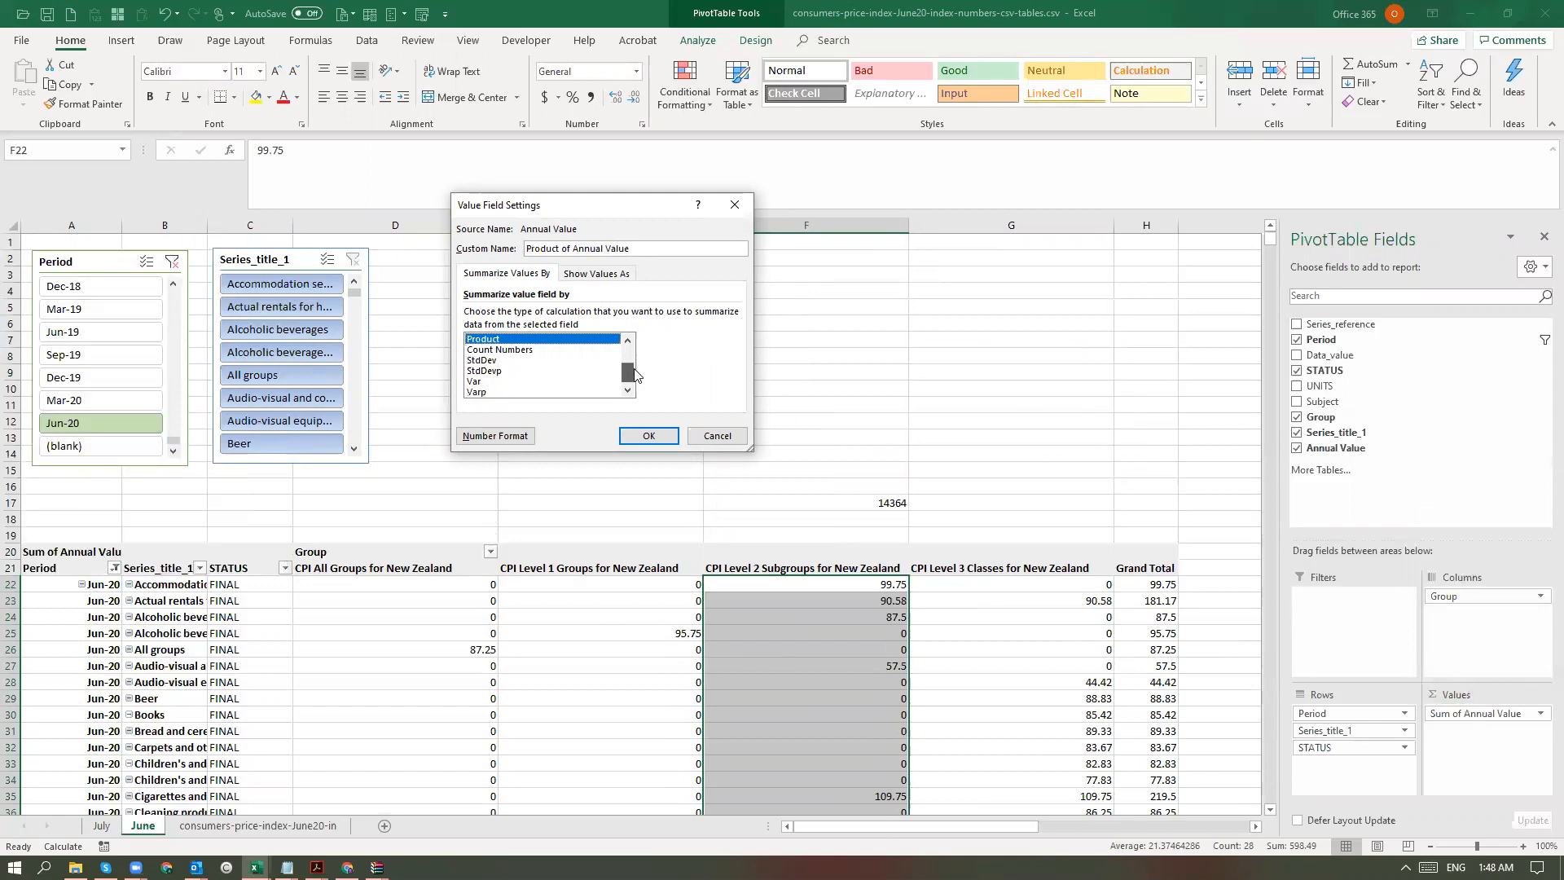
left_click(555, 350)
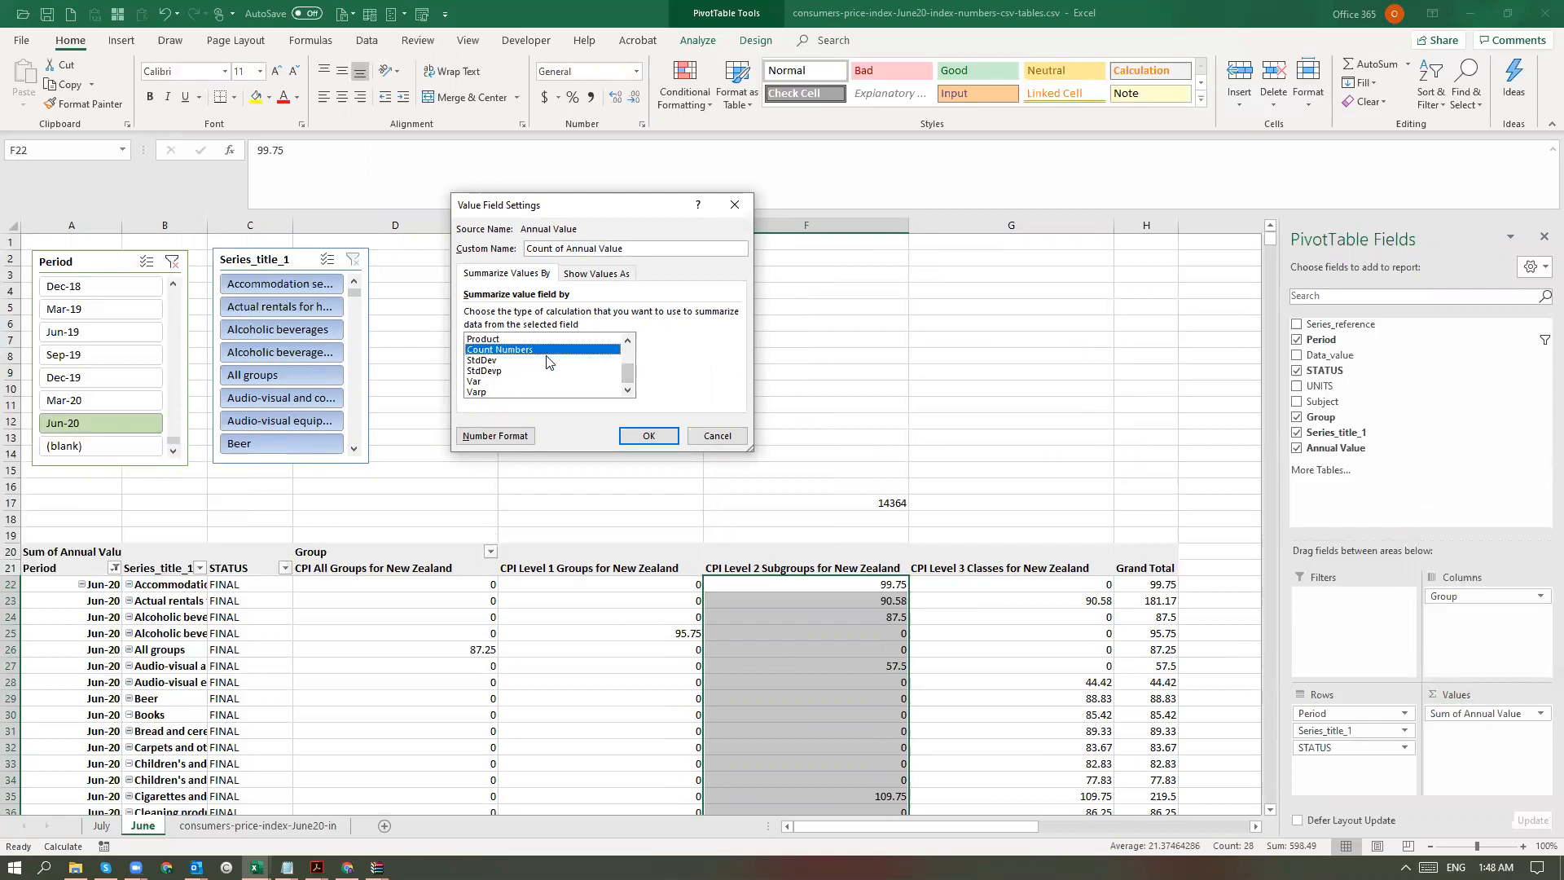
left_click(536, 363)
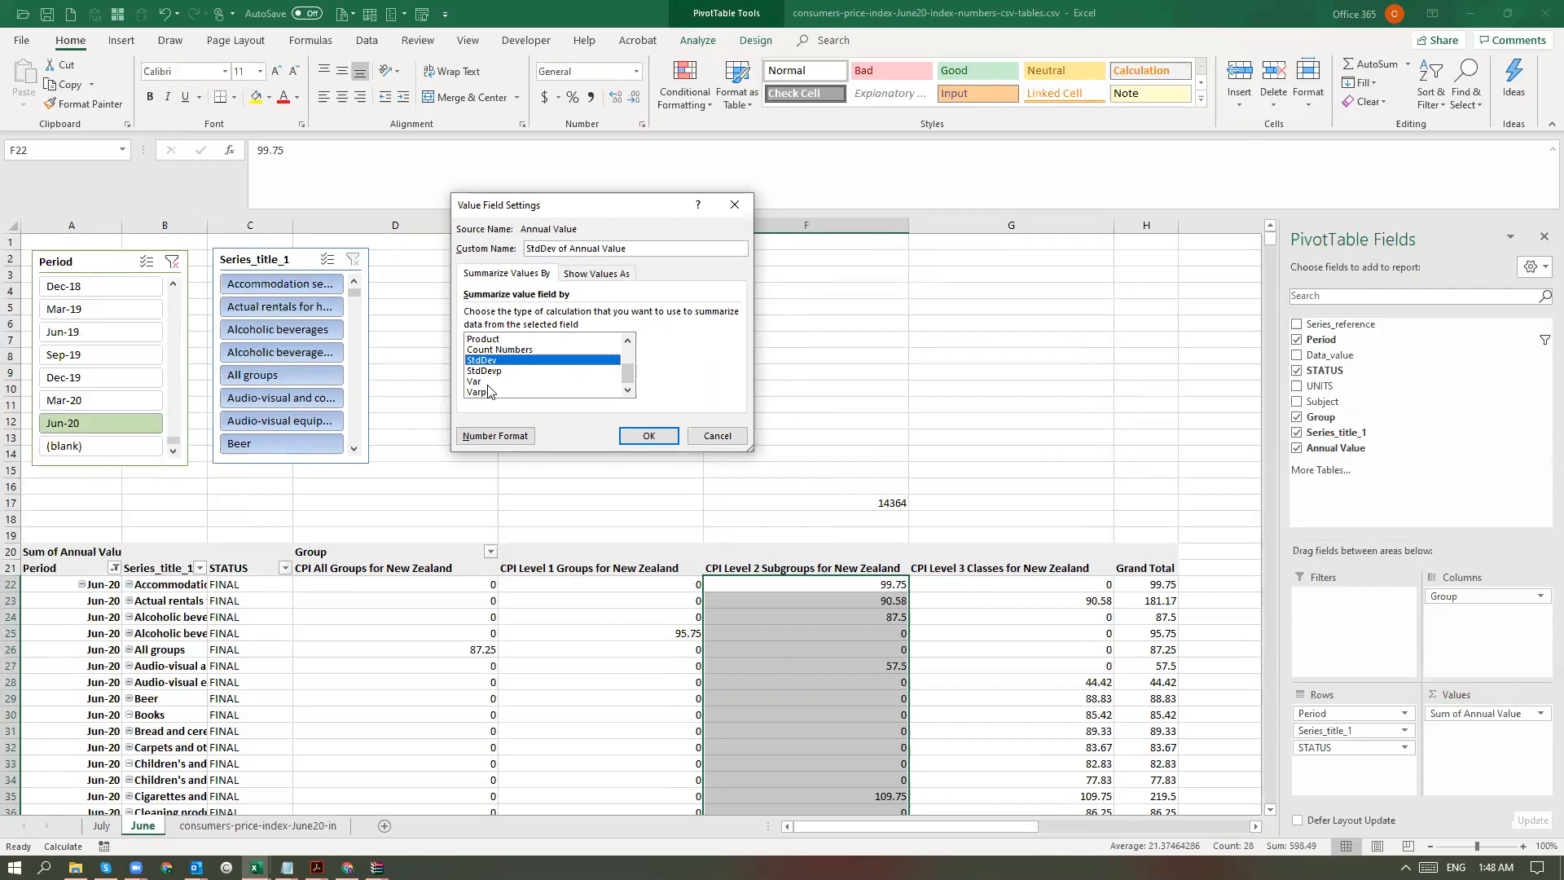
left_click(488, 384)
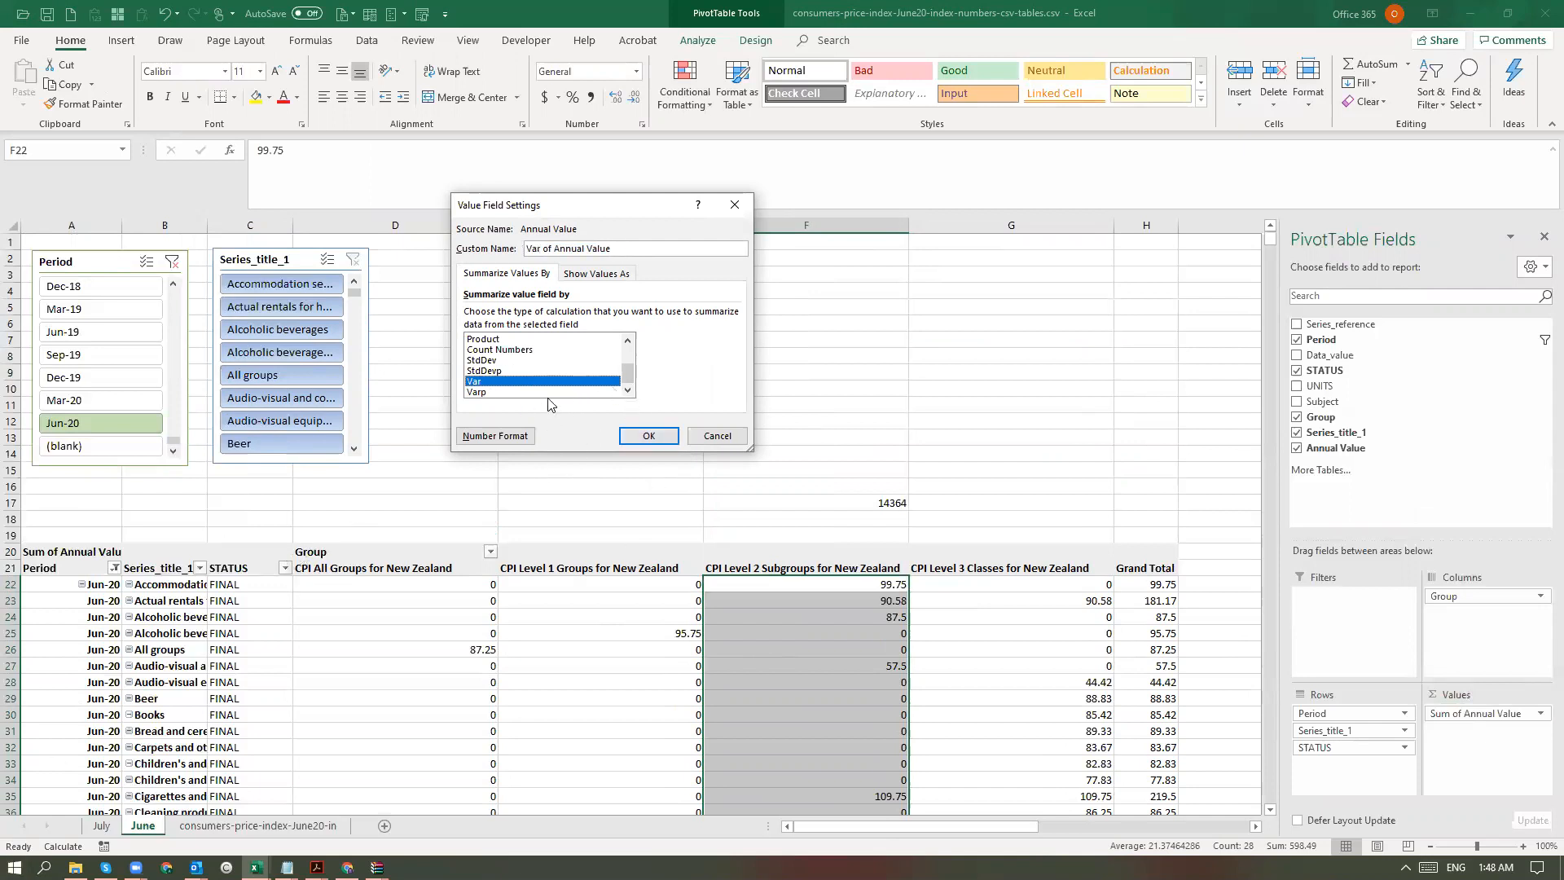
scroll(611, 351, "up", 2)
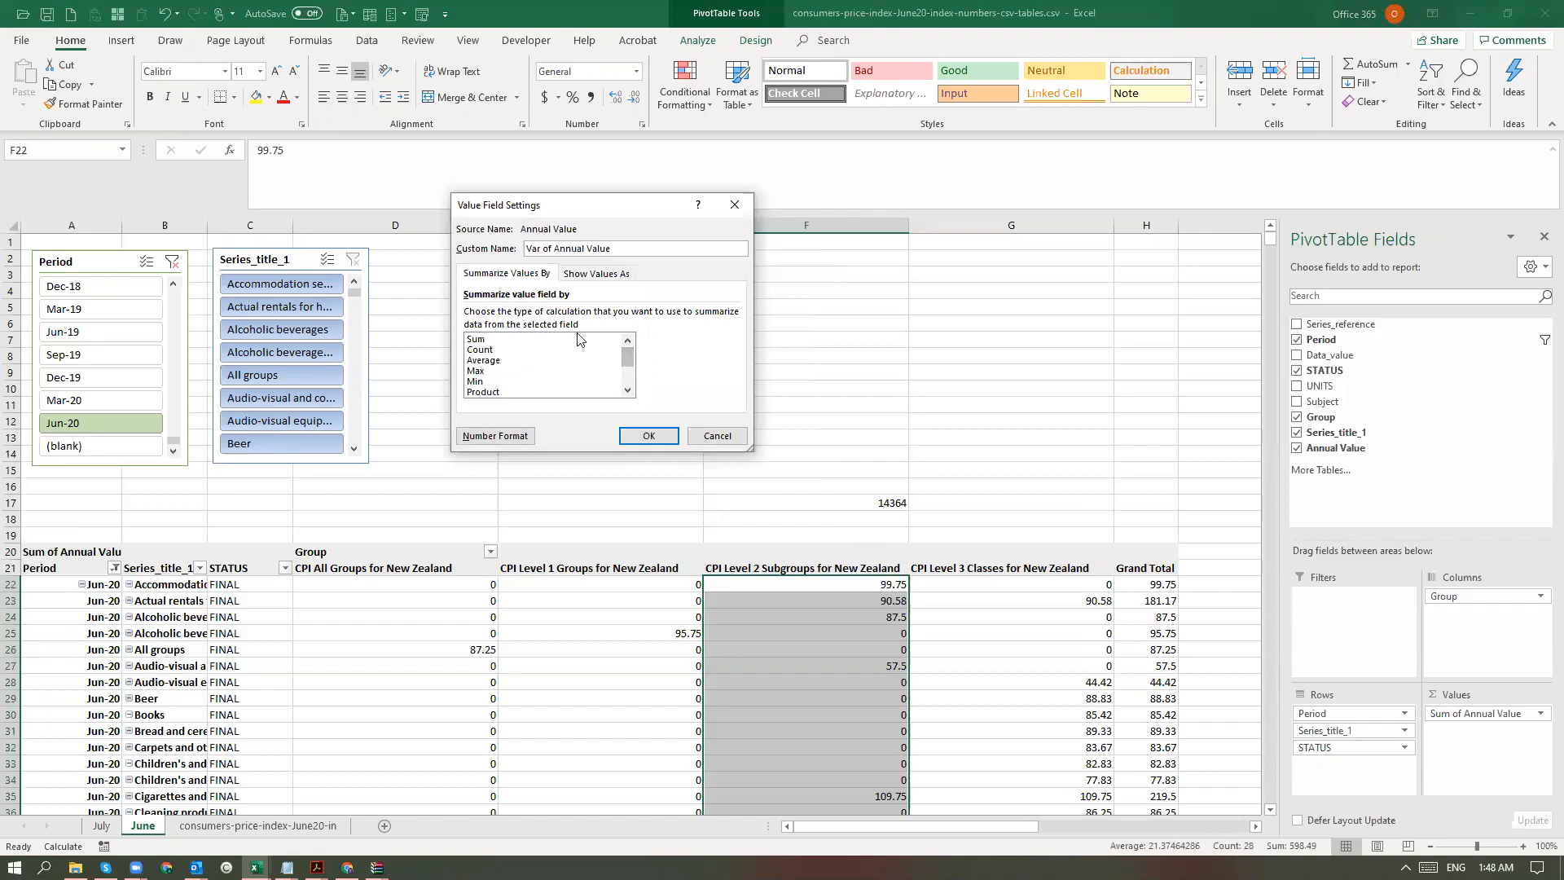
left_click(578, 339)
left_click(648, 436)
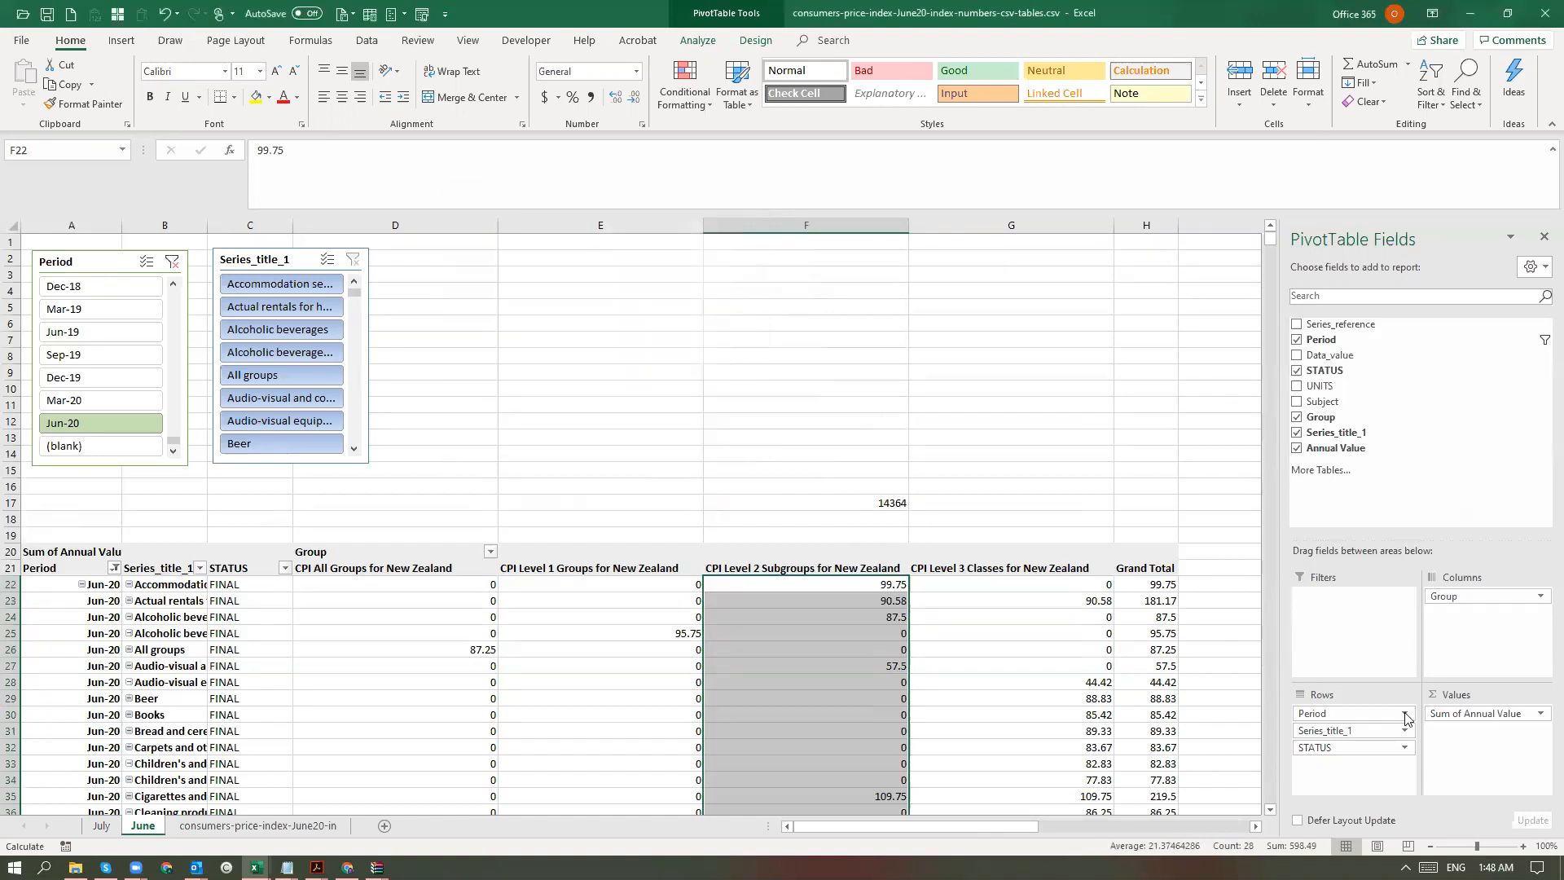
- View the value field settings of Sum of Annual Value again and close them without making changes
left_click(1496, 723)
left_click(1474, 739)
left_click(1475, 714)
left_click(1473, 692)
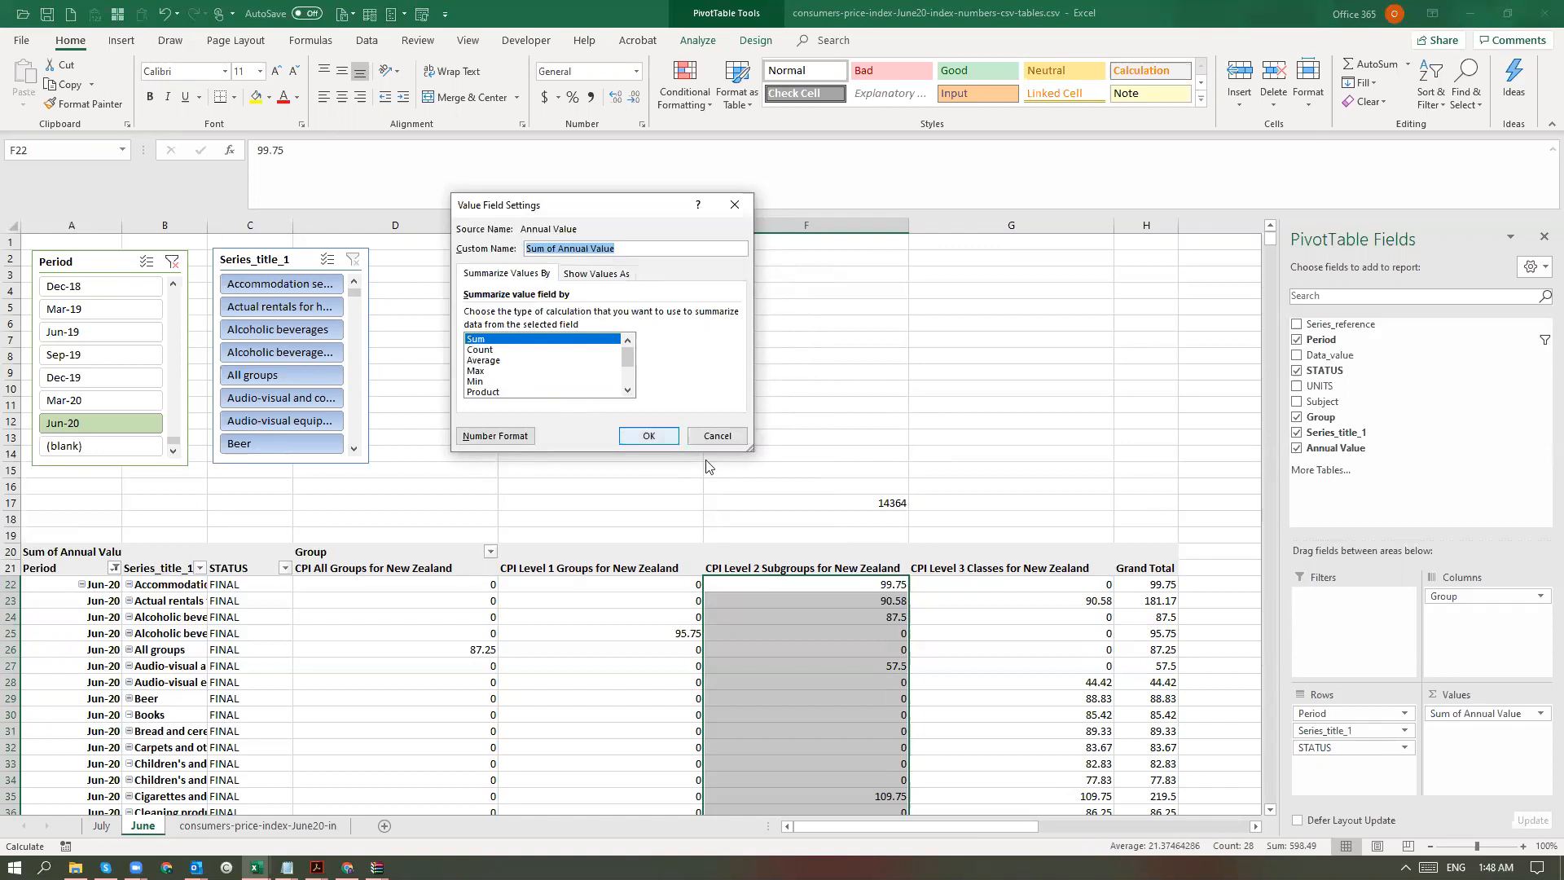
left_click(729, 439)
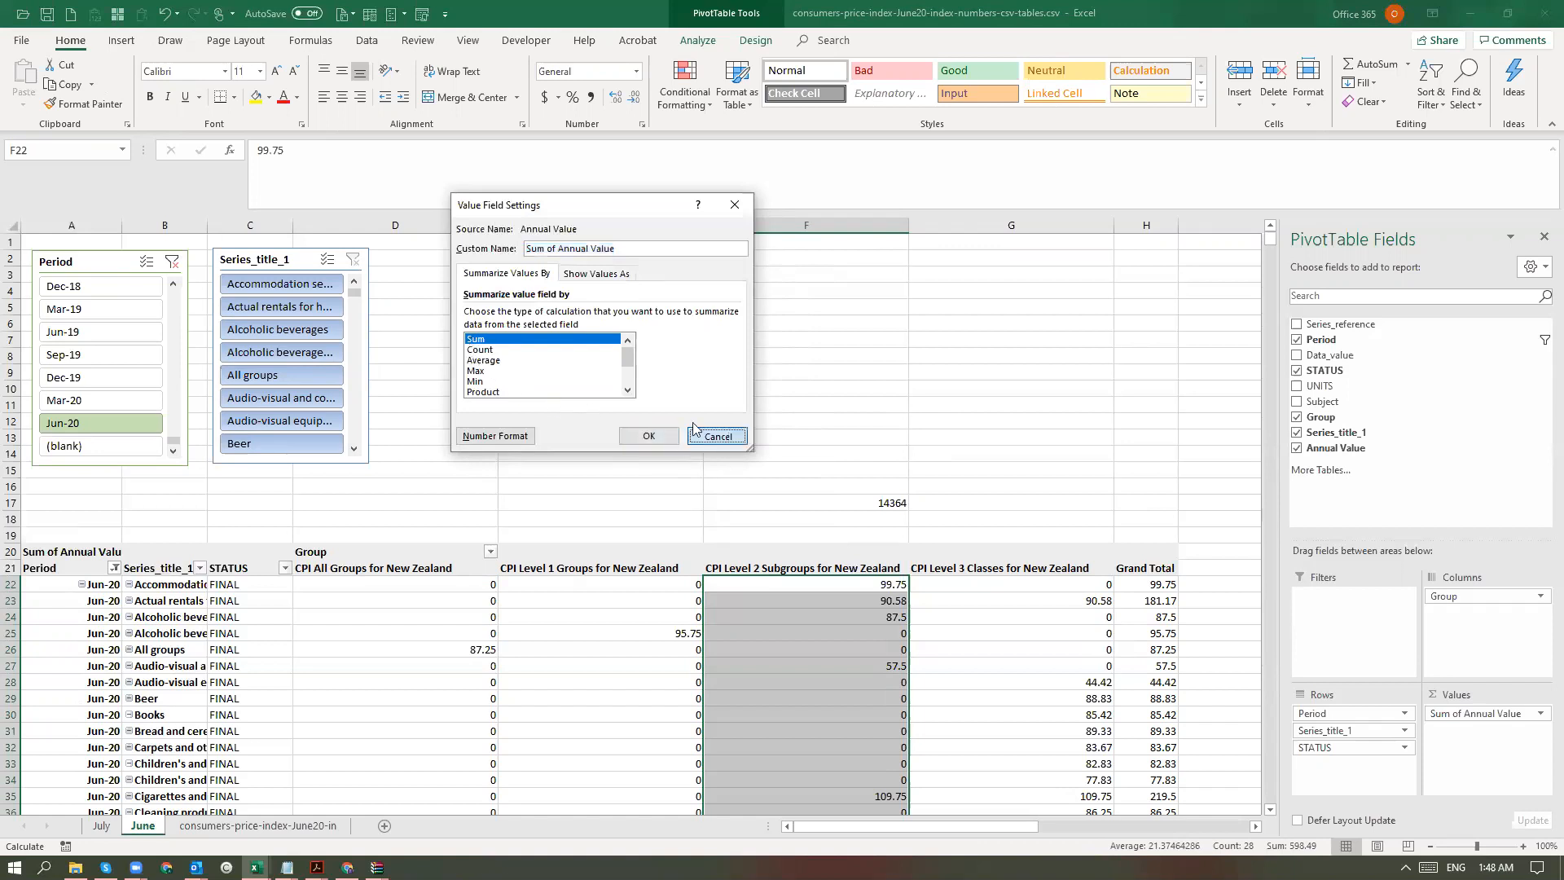
left_click(707, 435)
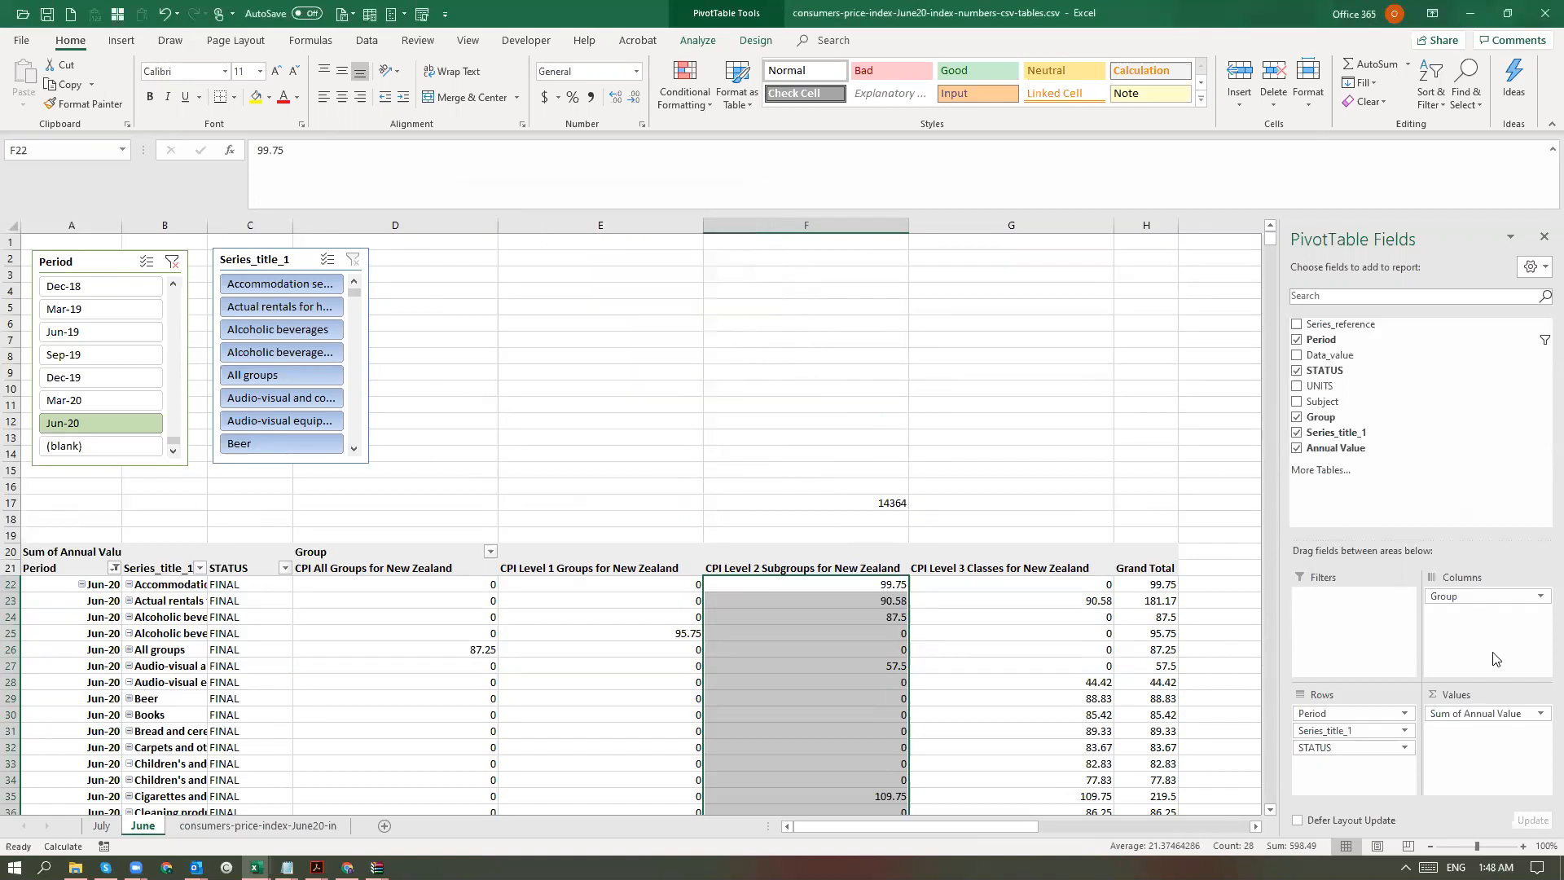
- Clear the loose number in cells F16:F18 above the June pivot table
left_click(1096, 522)
left_click(870, 487)
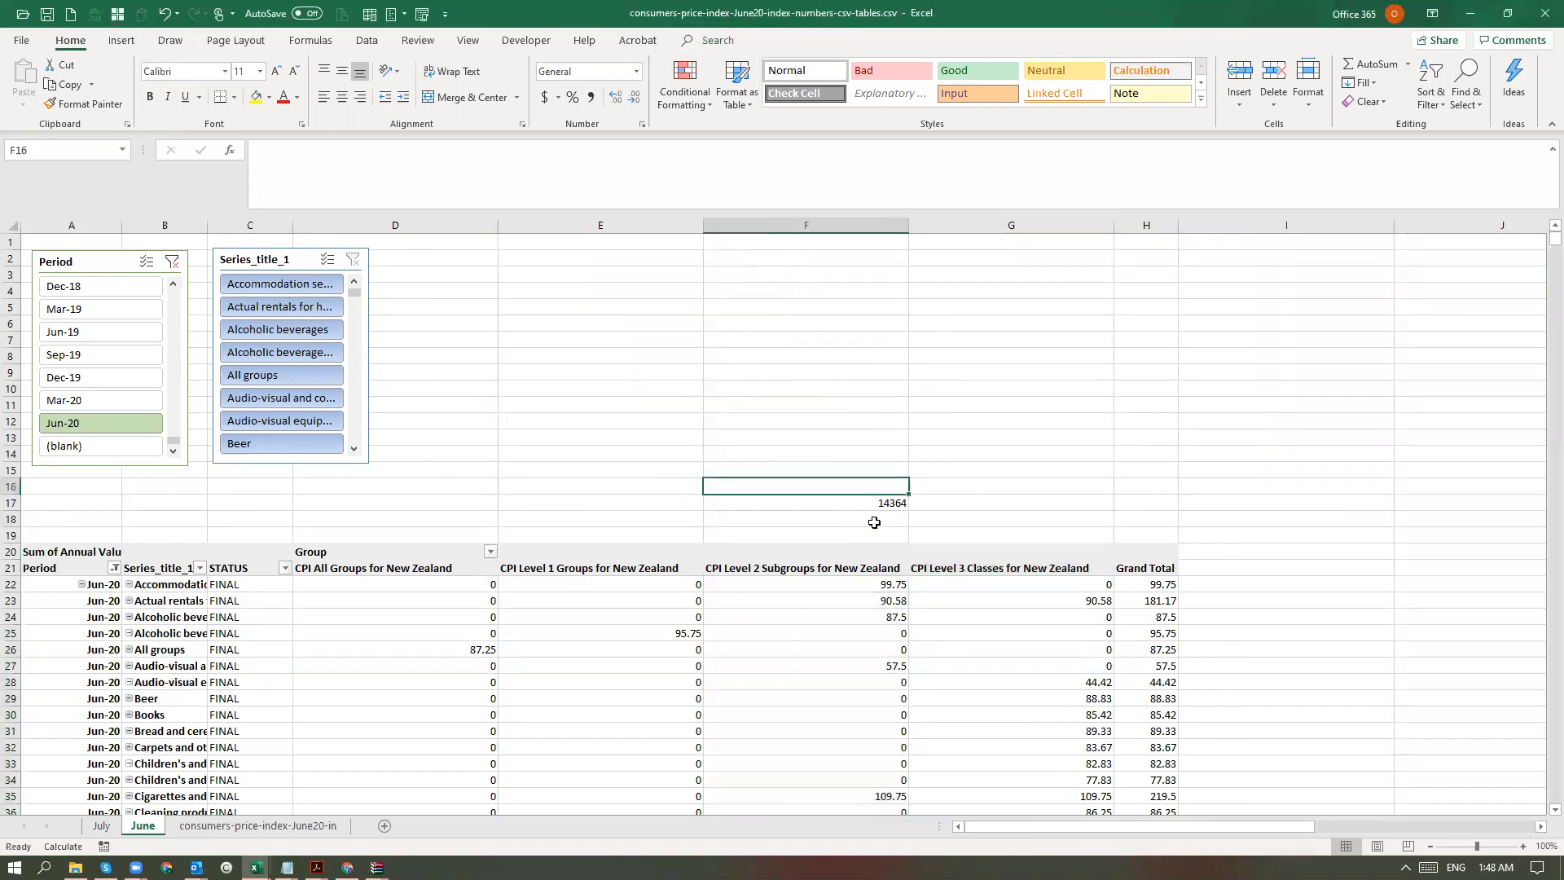
left_click_drag(871, 487, 874, 522)
key("Delete")
- Widen column B of the June sheet to show more of the Series_title_1 entries
left_click(189, 612)
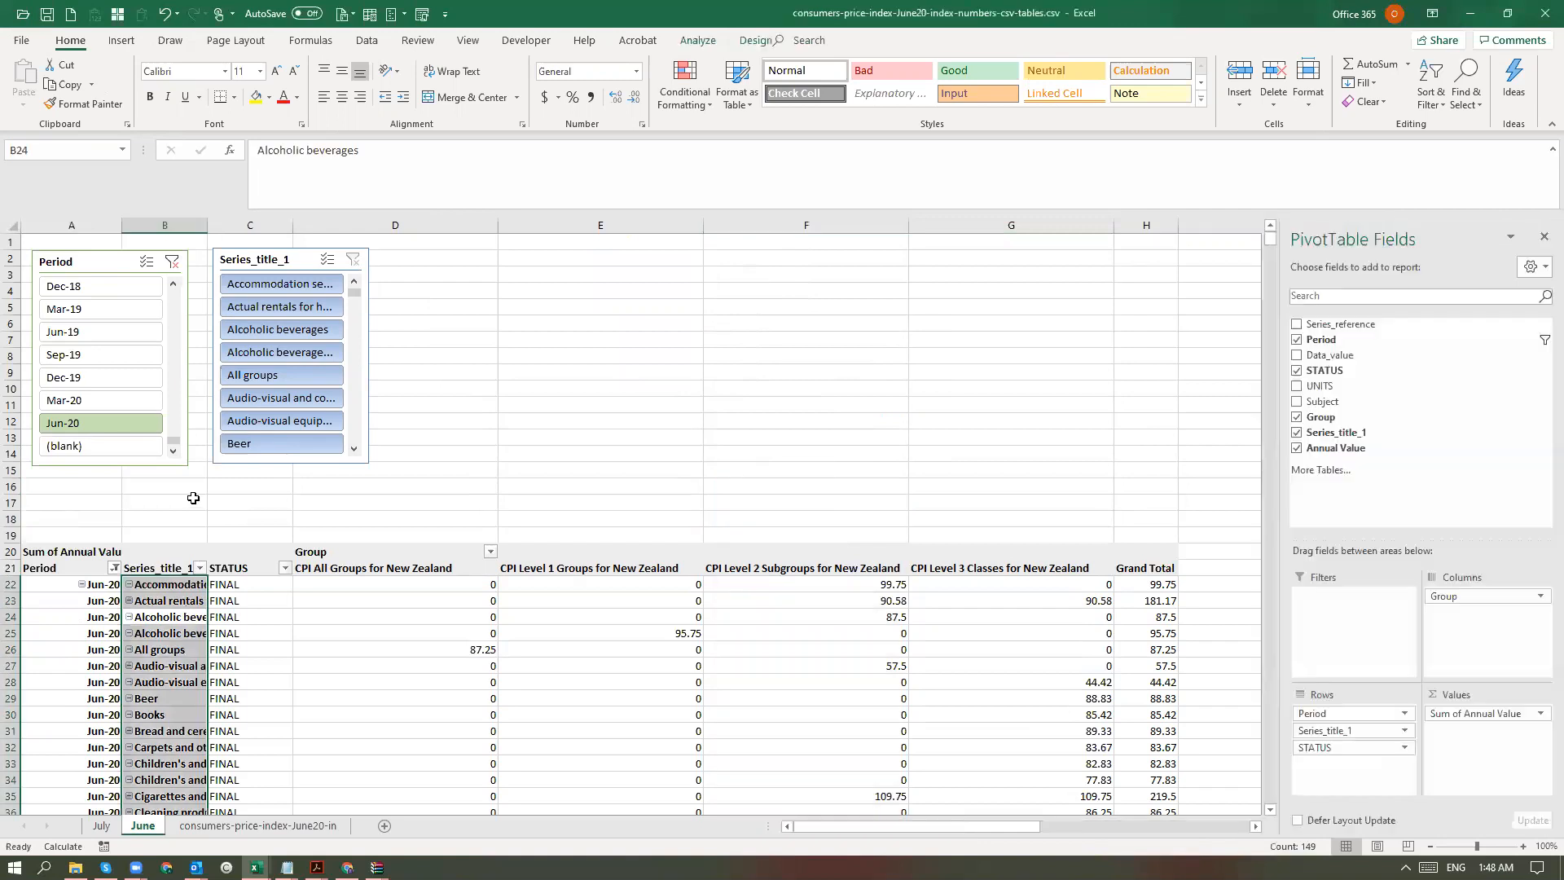
left_click_drag(210, 226, 254, 226)
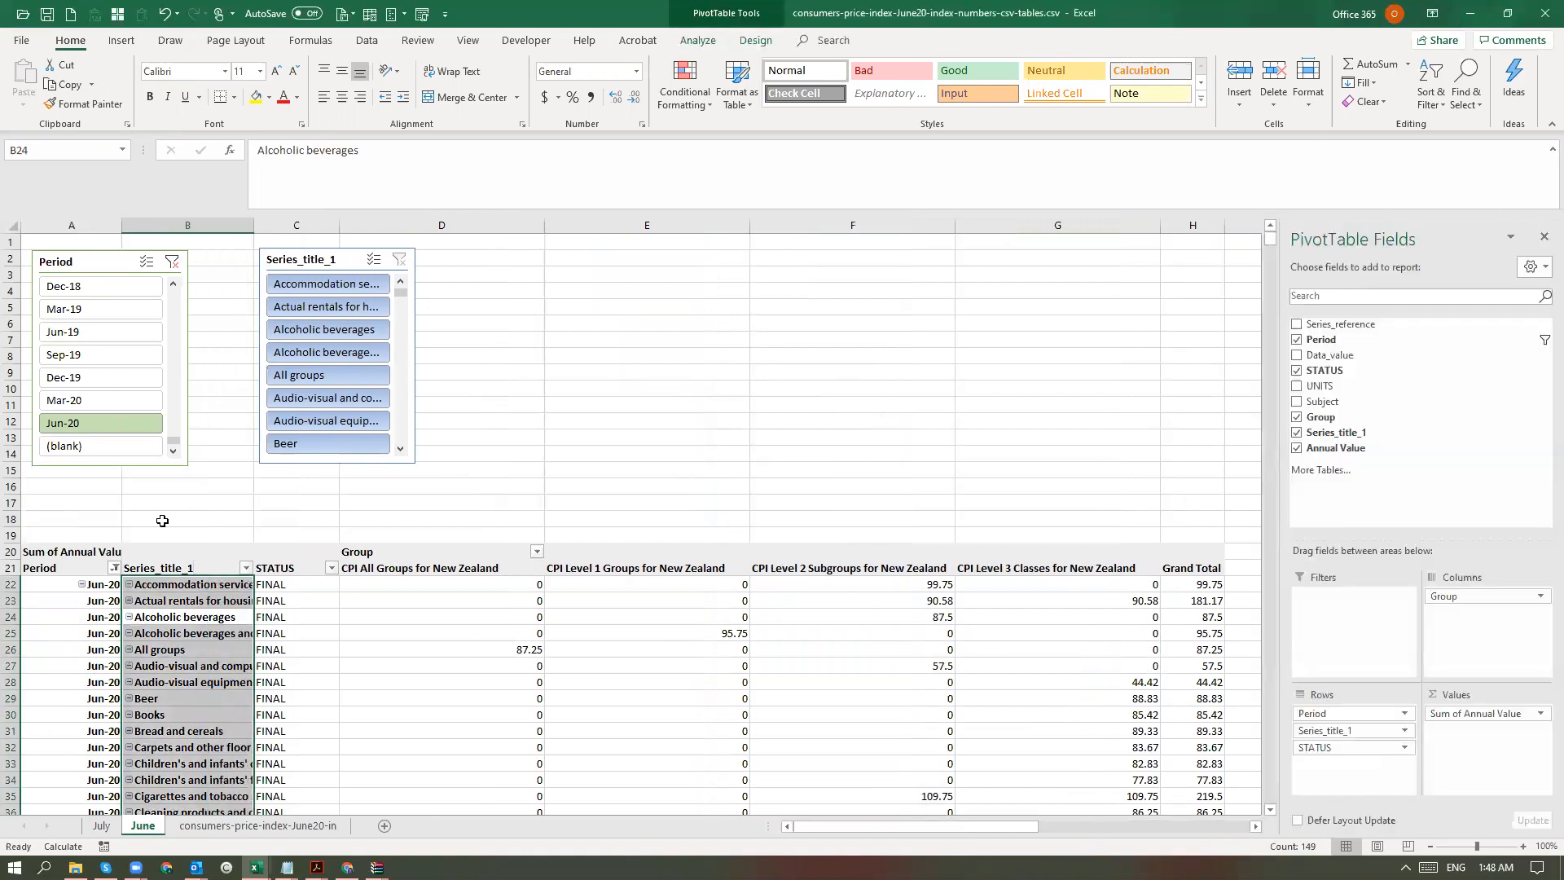
left_click(187, 519)
- Apply banded rows to the June pivot table
left_click(127, 603)
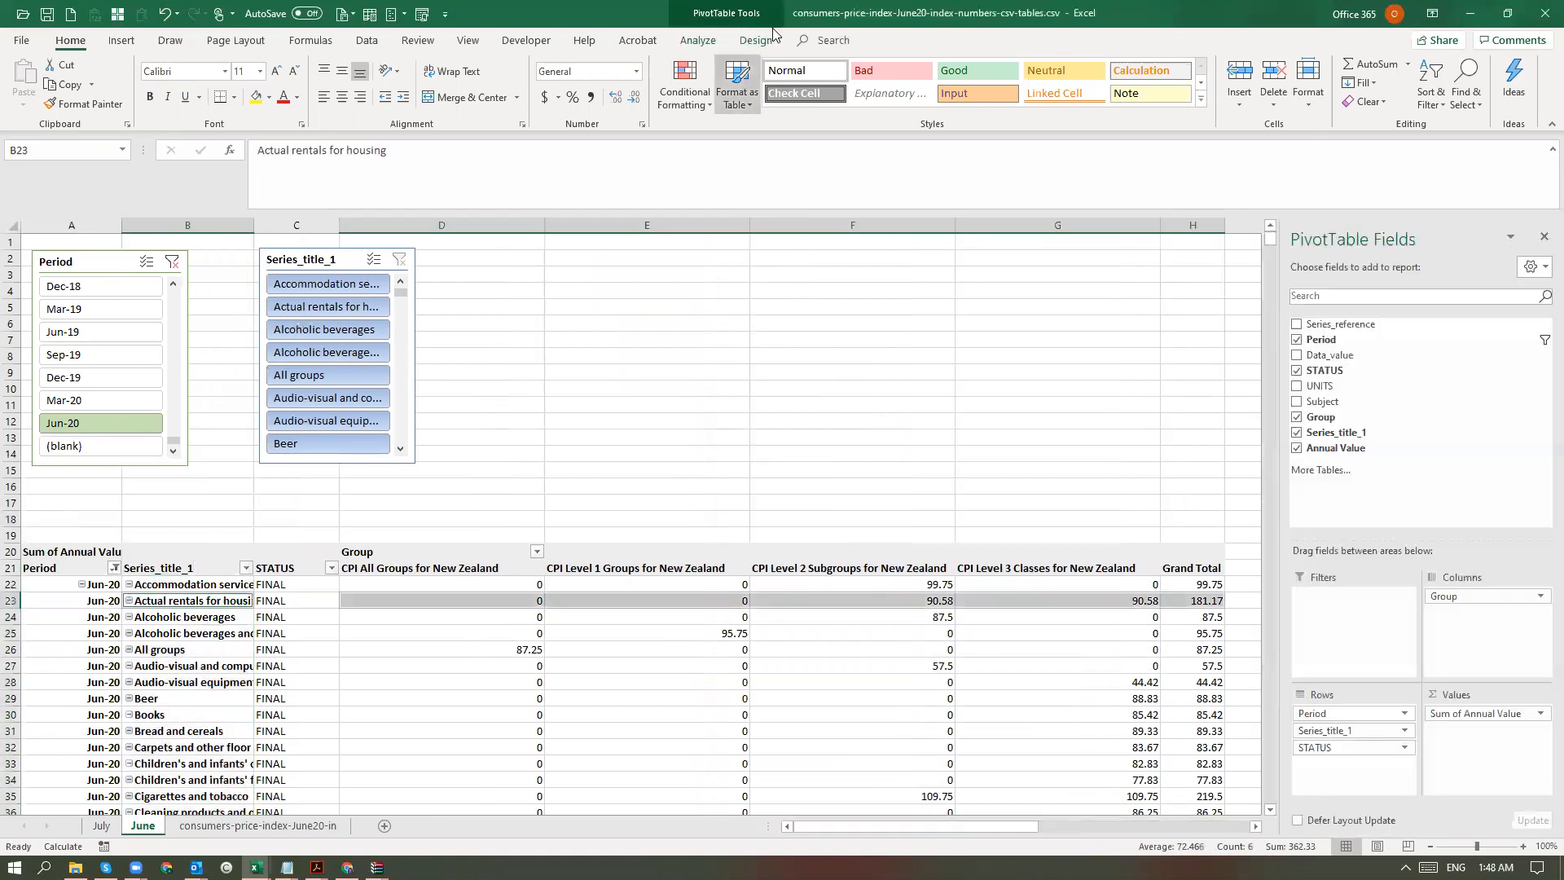
left_click(757, 17)
left_click(755, 40)
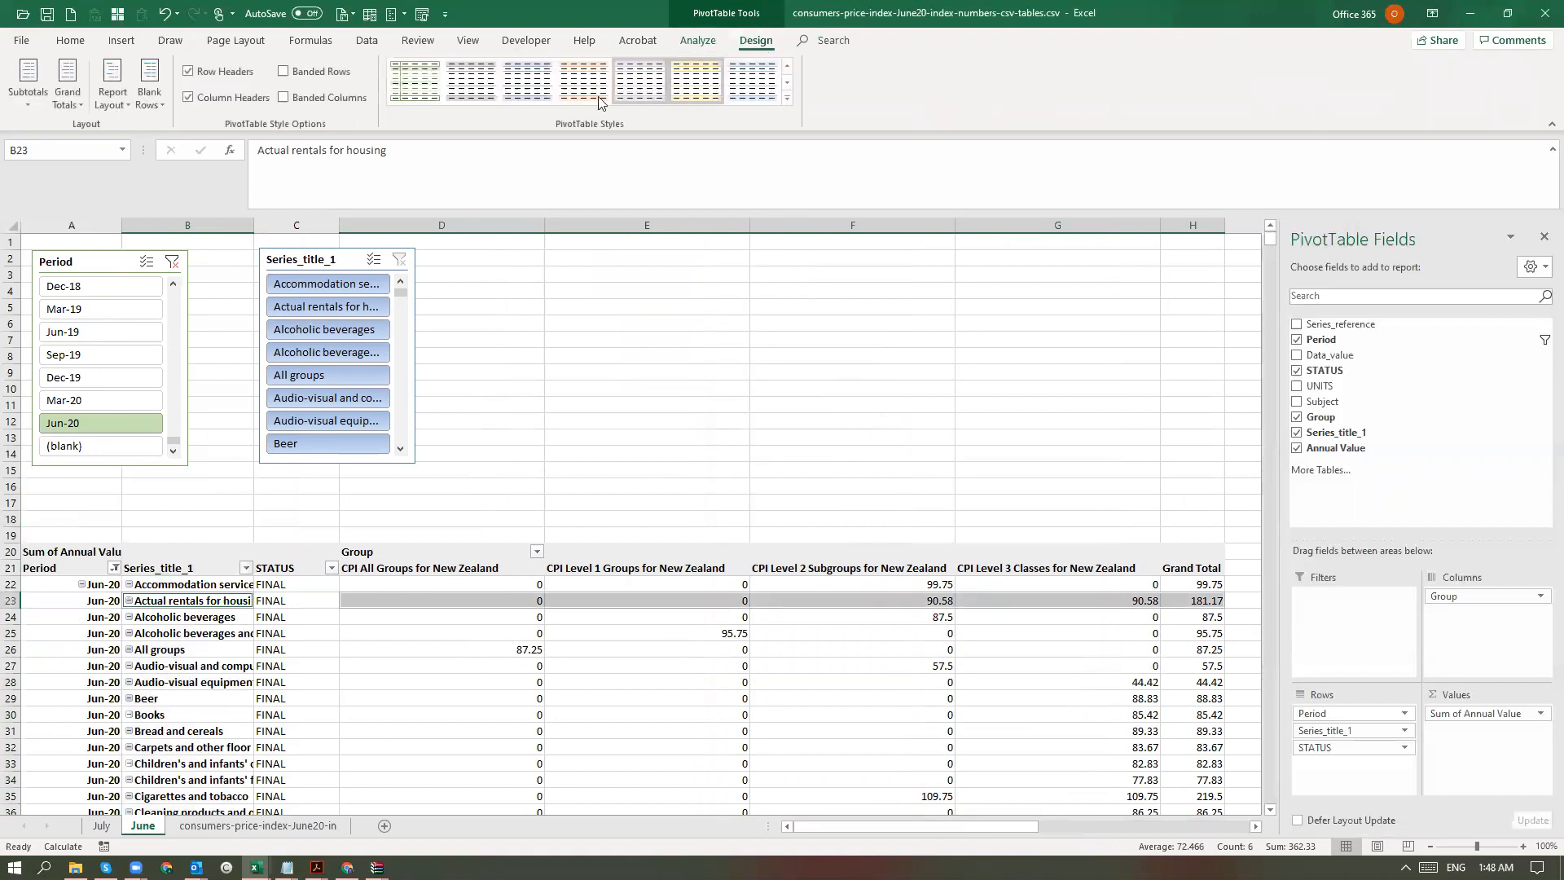
left_click(283, 72)
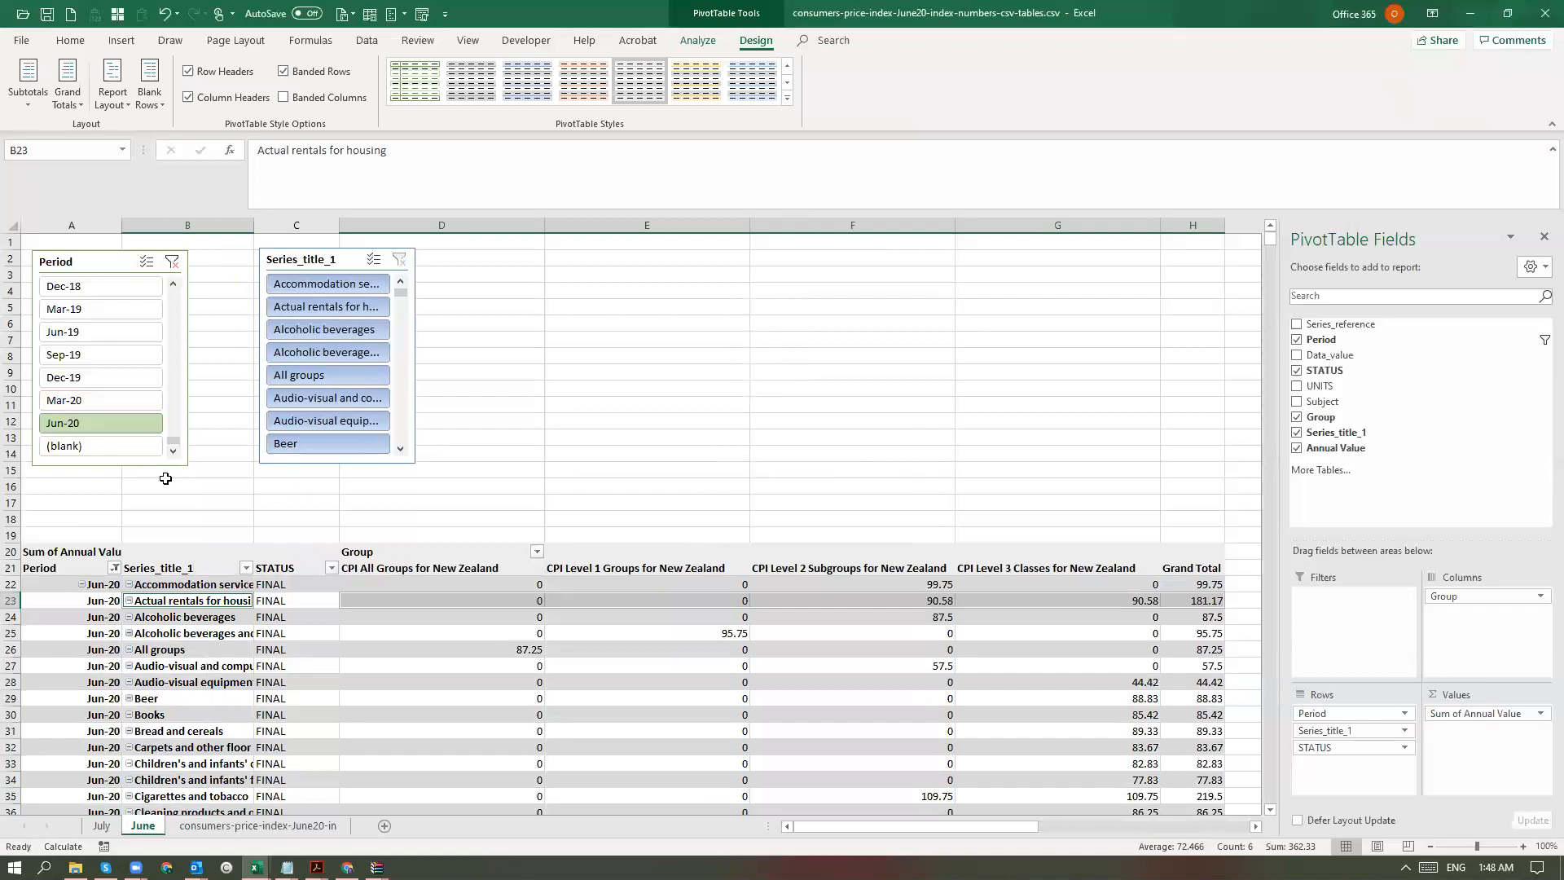
- Try banded columns on the pivot table and remove them, and toggle the row headers and column headers off and on
left_click(284, 97)
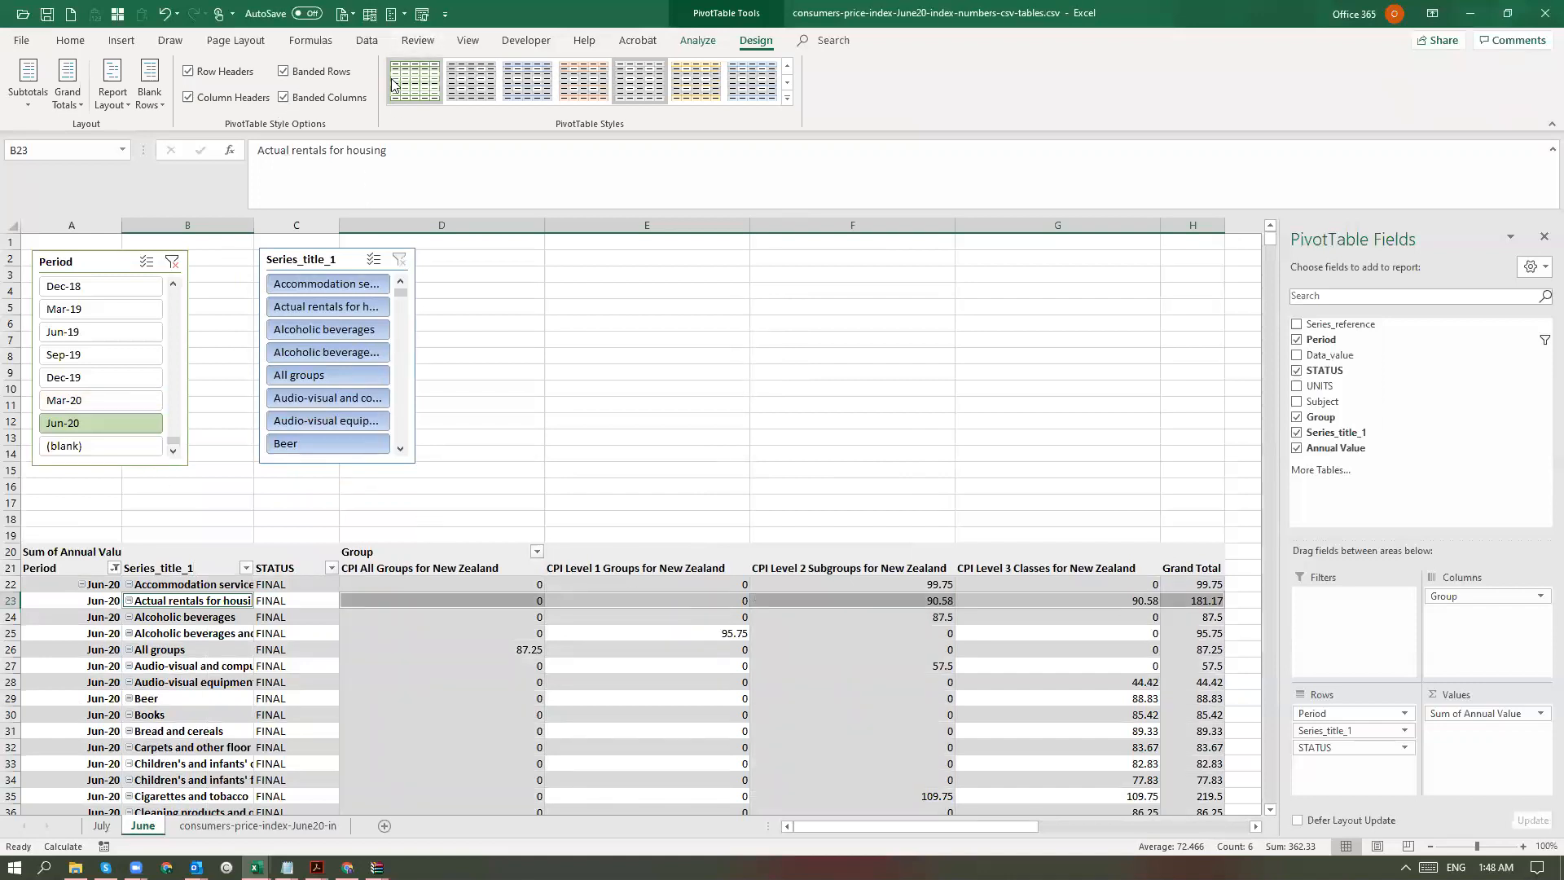
left_click(284, 97)
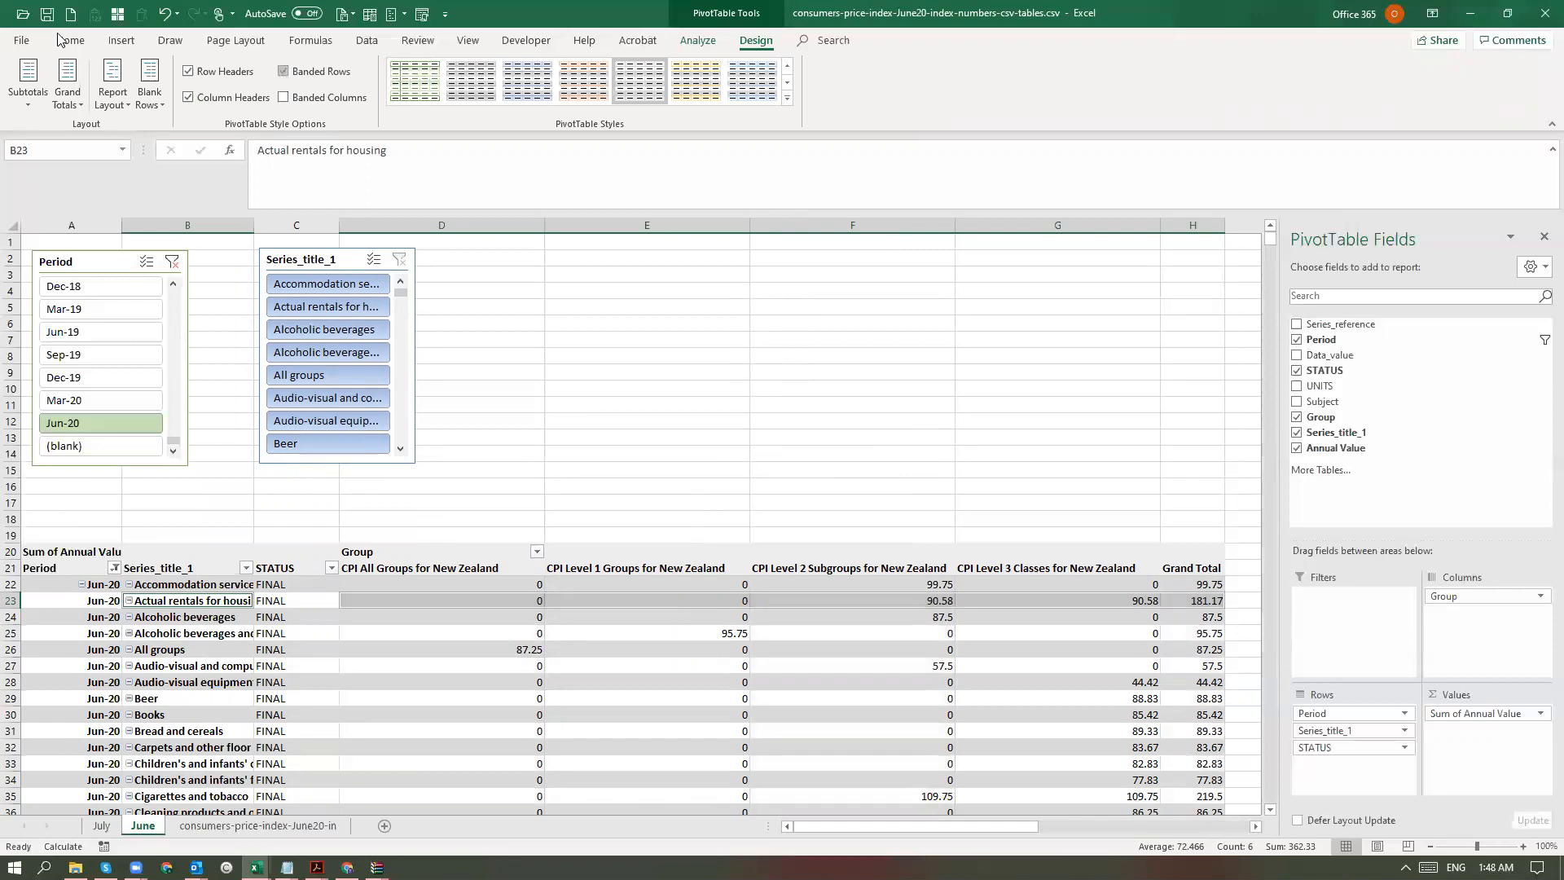
left_click(237, 77)
left_click(237, 77)
left_click(227, 99)
left_click(227, 99)
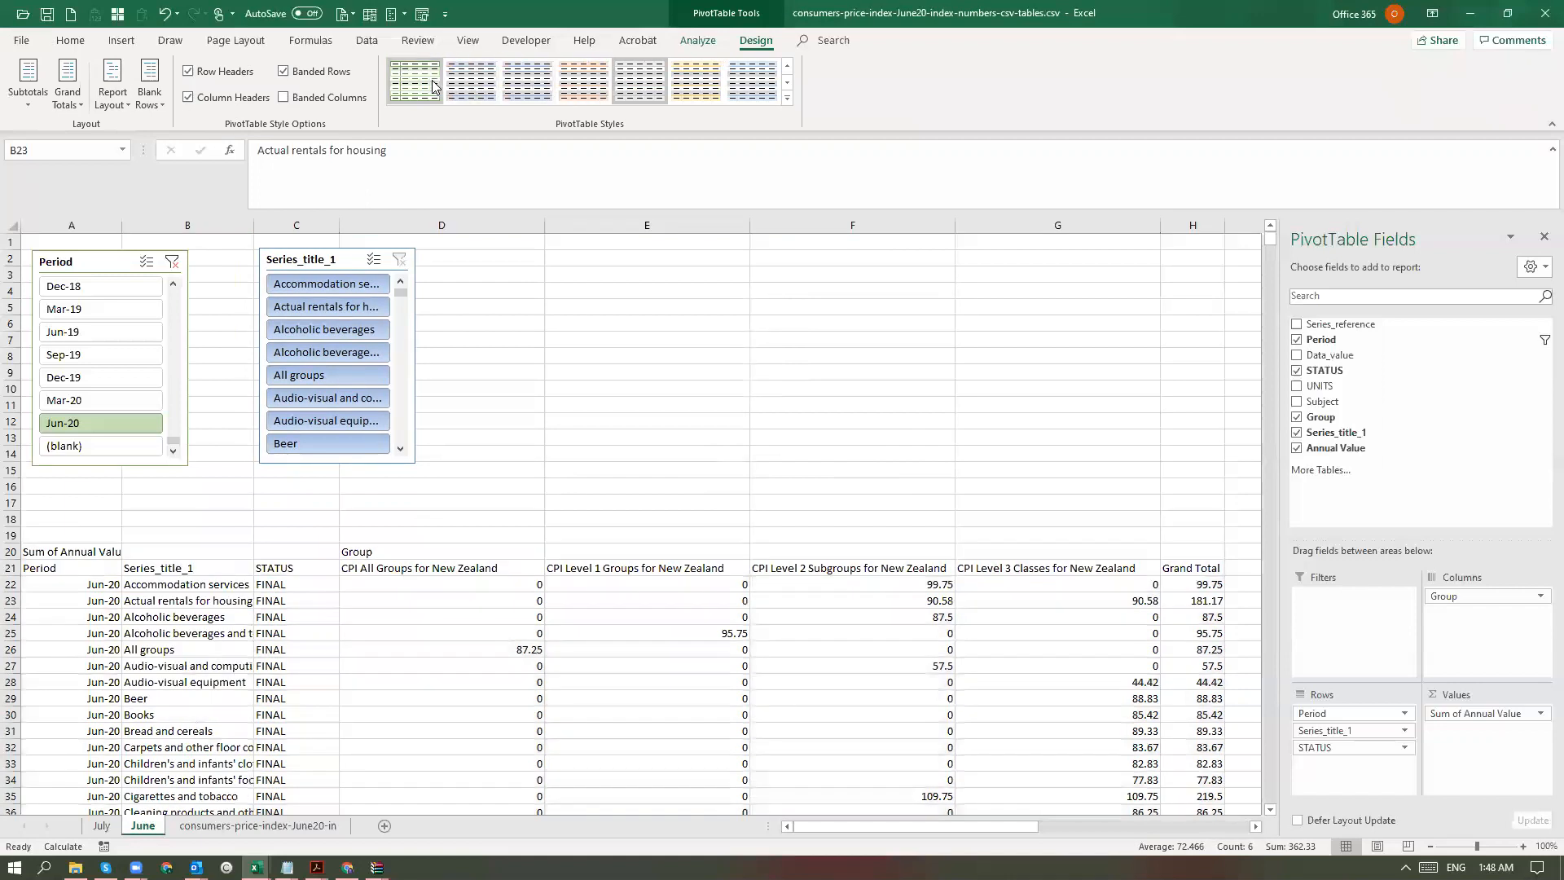
- Try a grey Medium style on the June pivot table, check its rows, and try the gold variant
left_click(787, 98)
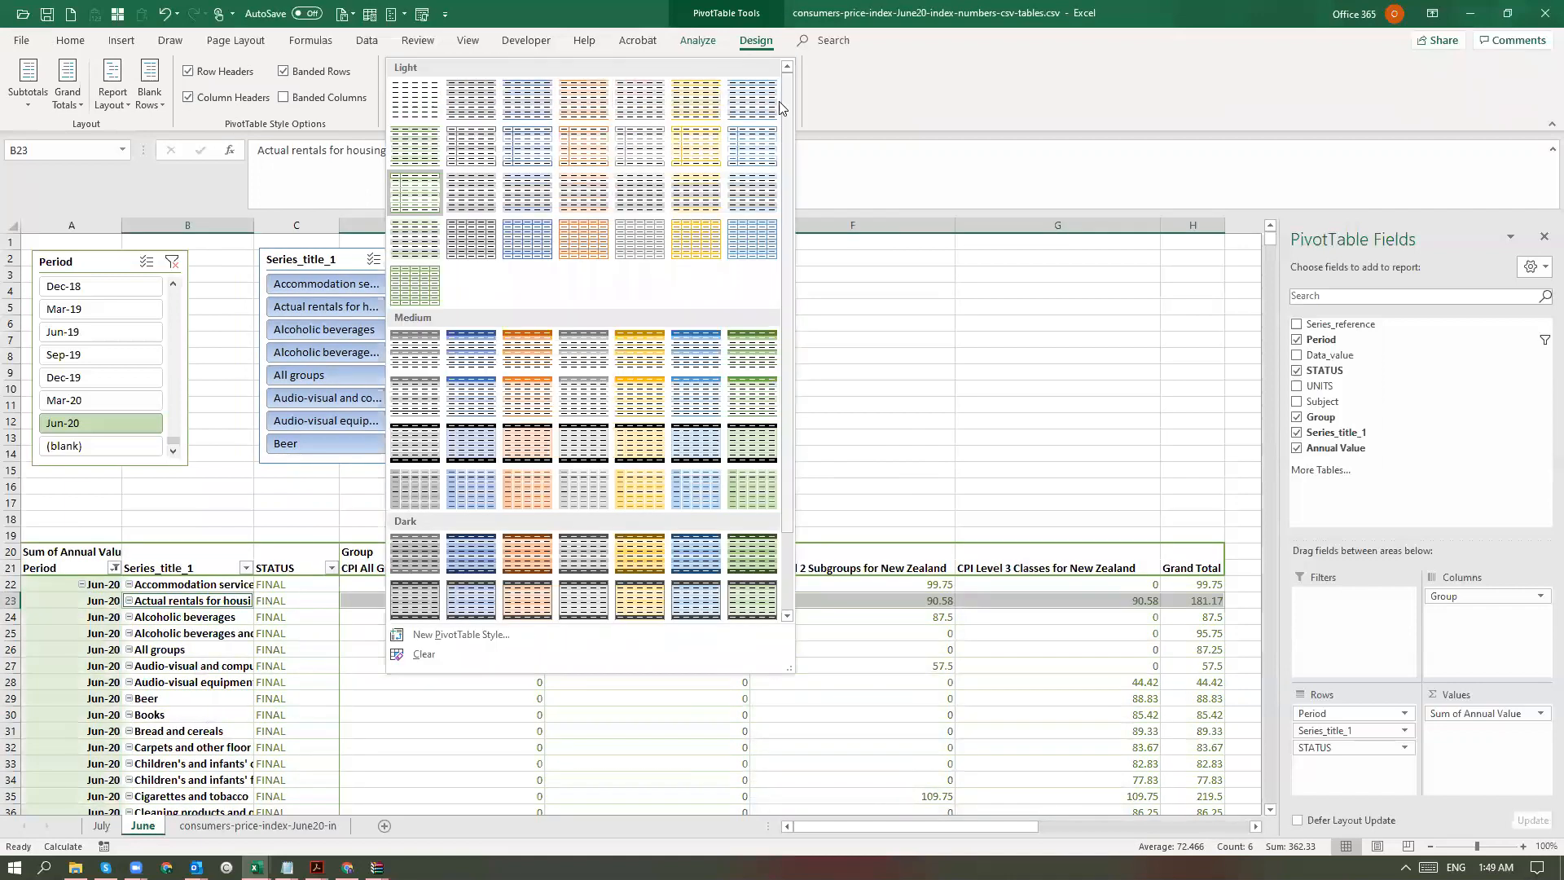
left_click(590, 354)
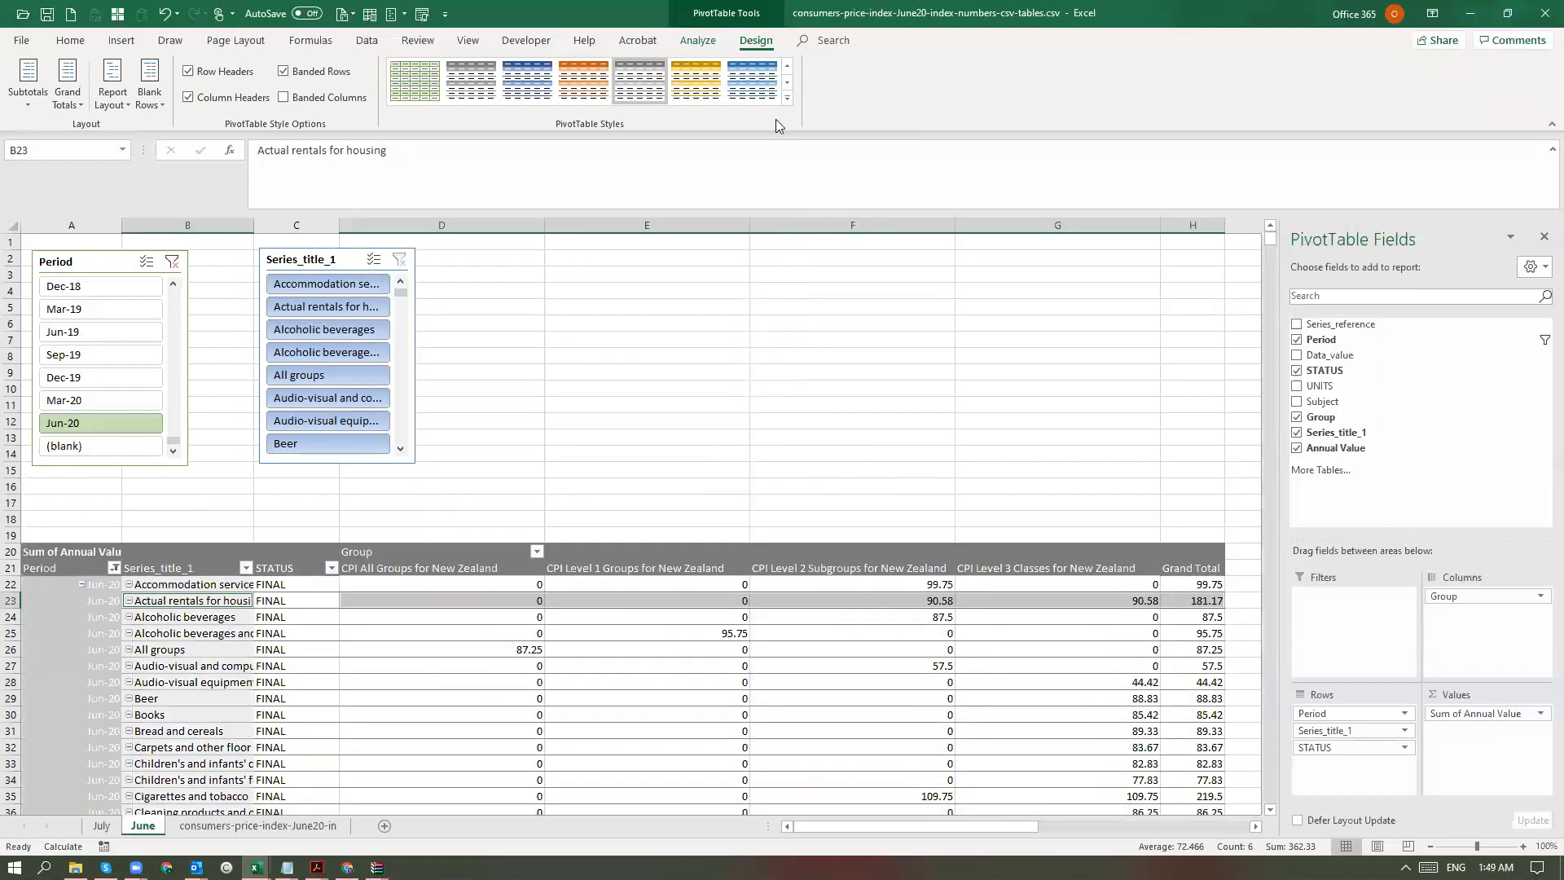
scroll(383, 697, "down", 10)
scroll(383, 696, "up", 10)
left_click(714, 80)
- Apply the gold style from the second row of Dark styles to the June pivot table
left_click(786, 97)
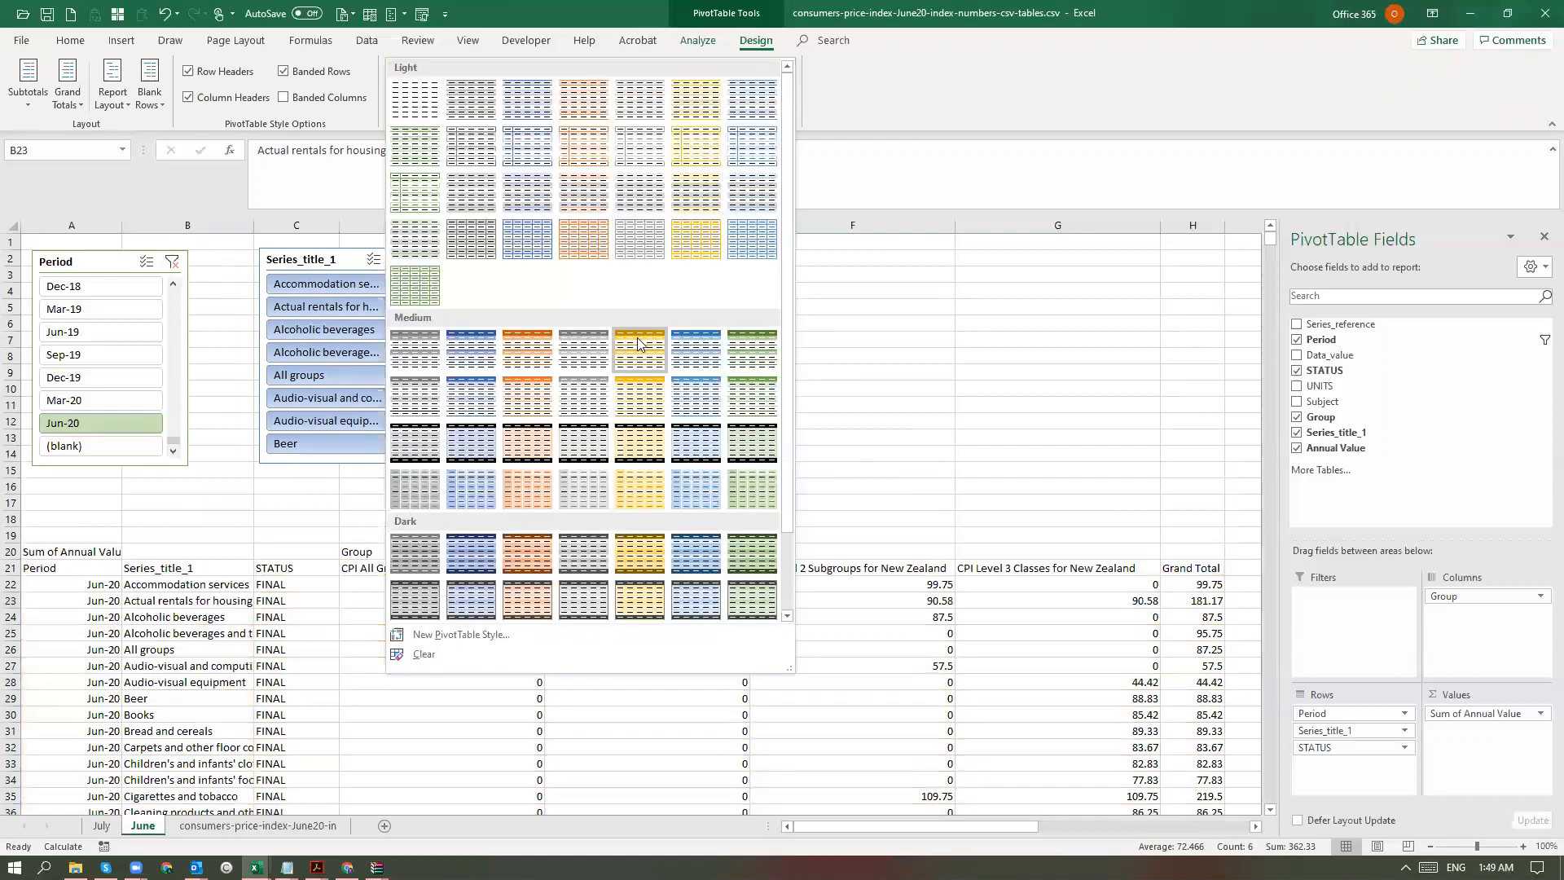
left_click(643, 605)
left_click(627, 509)
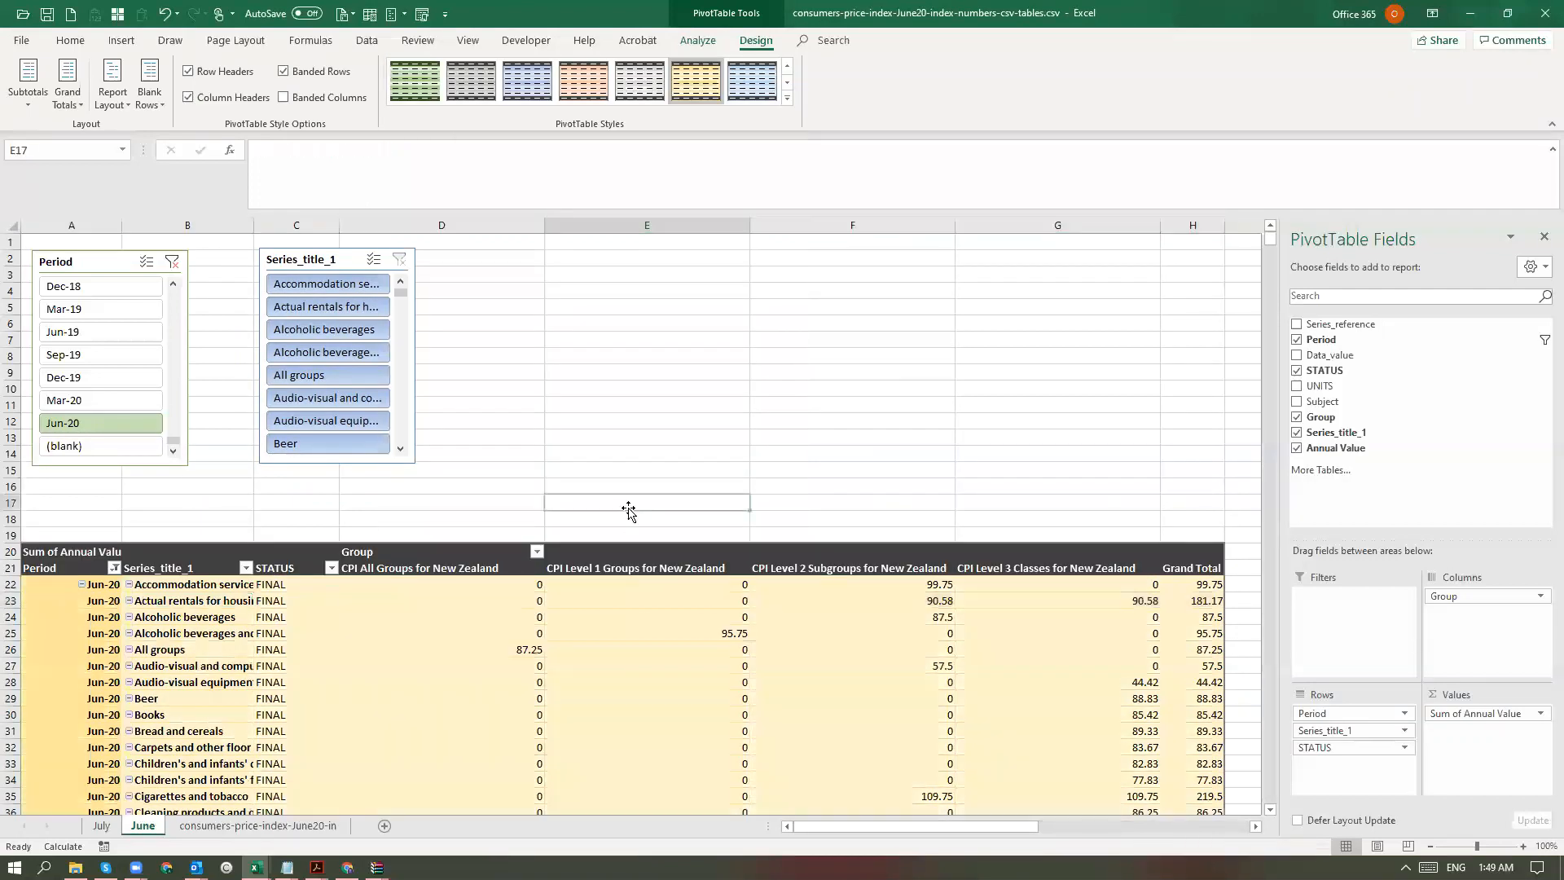
- Check the length of the restyled June pivot table and move the Series_title_1 slicer close beside the Period slicer
scroll(1037, 457, "down", 20)
scroll(182, 652, "up", 20)
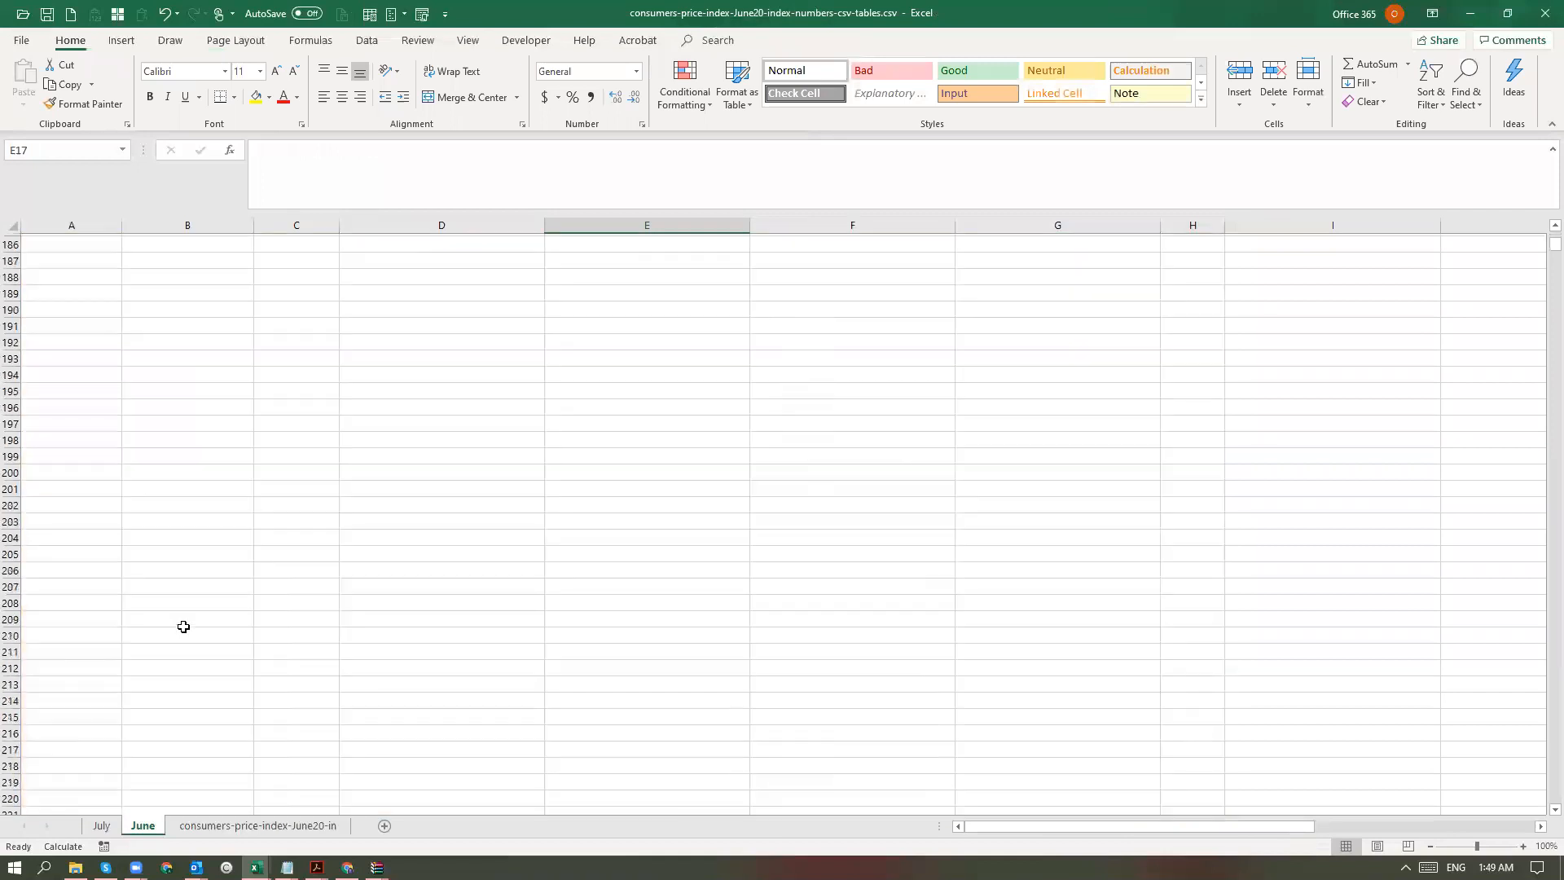
left_click_drag(305, 259, 244, 259)
left_click(368, 306)
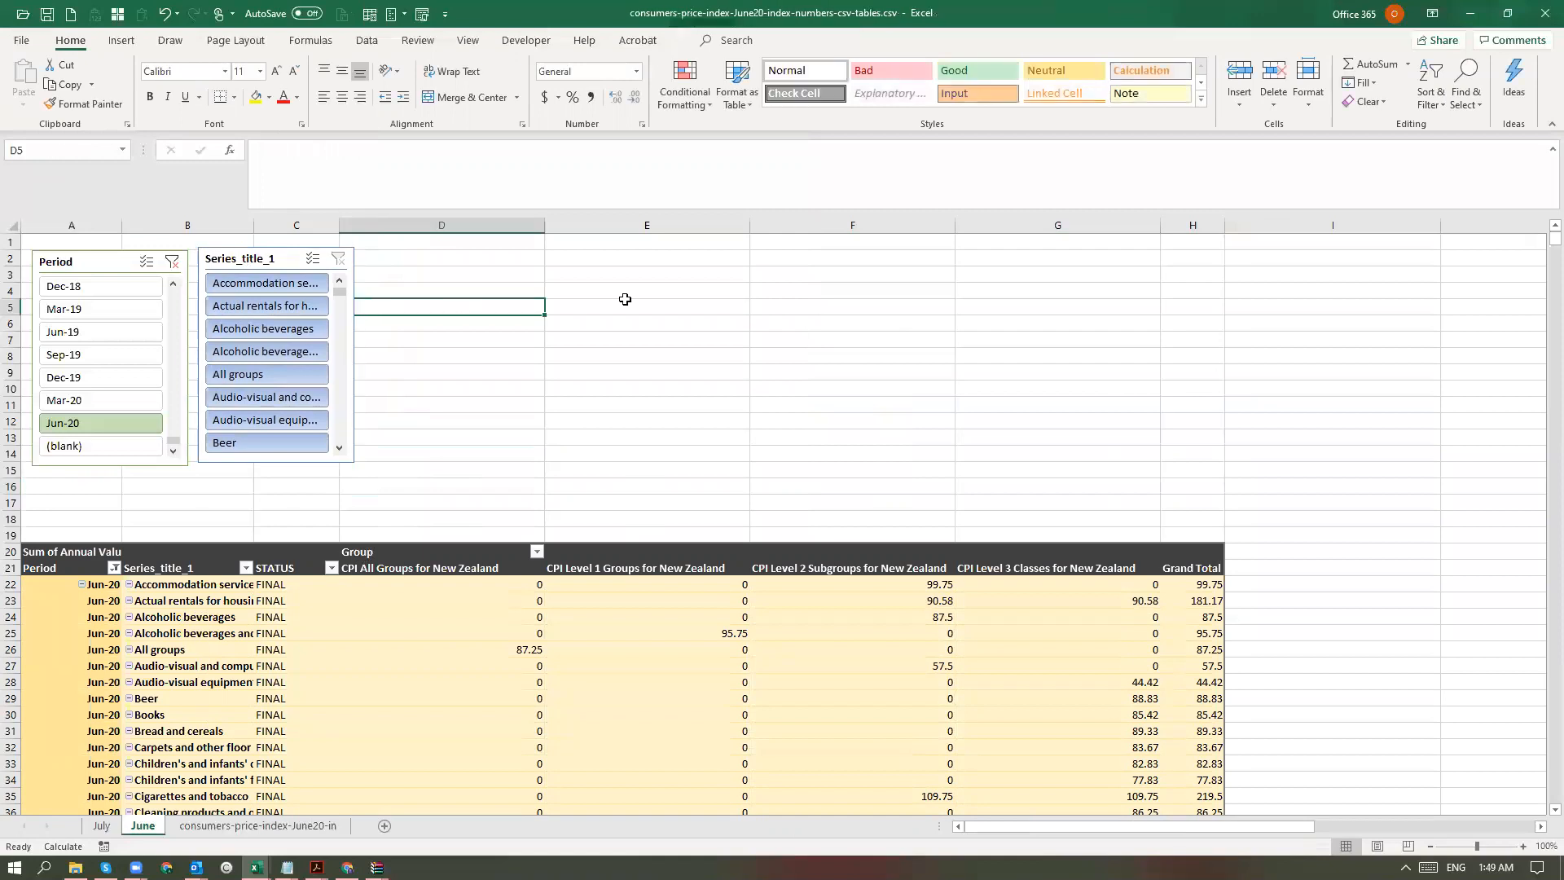